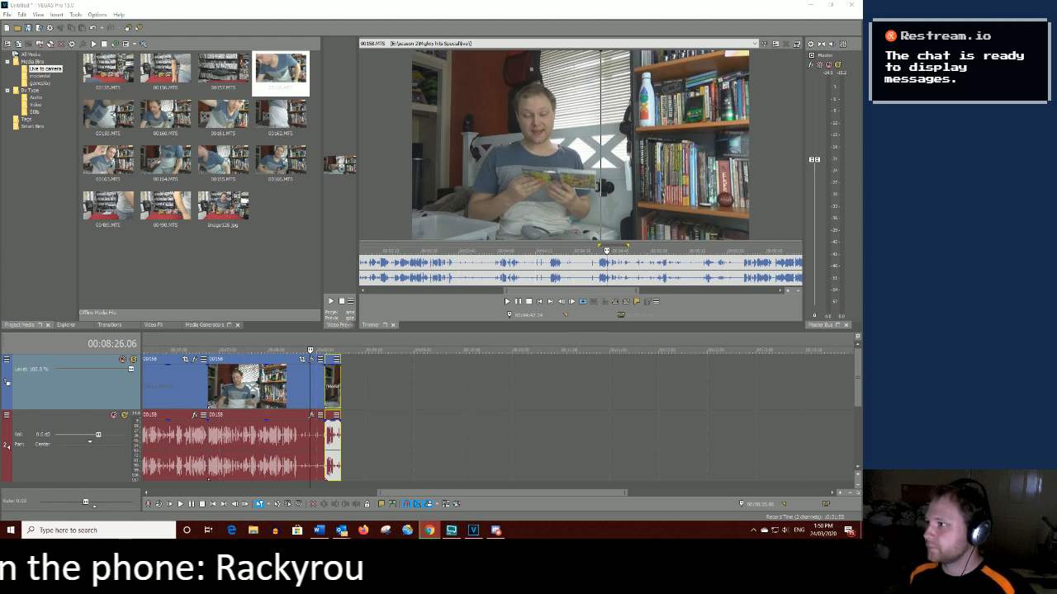
Append the 00158.MTS passage where the presenter aims the light gun upward to the end of the timeline
{"action": "key", "text": "alt+Tab"}
{"action": "key", "text": "alt+Tab"}
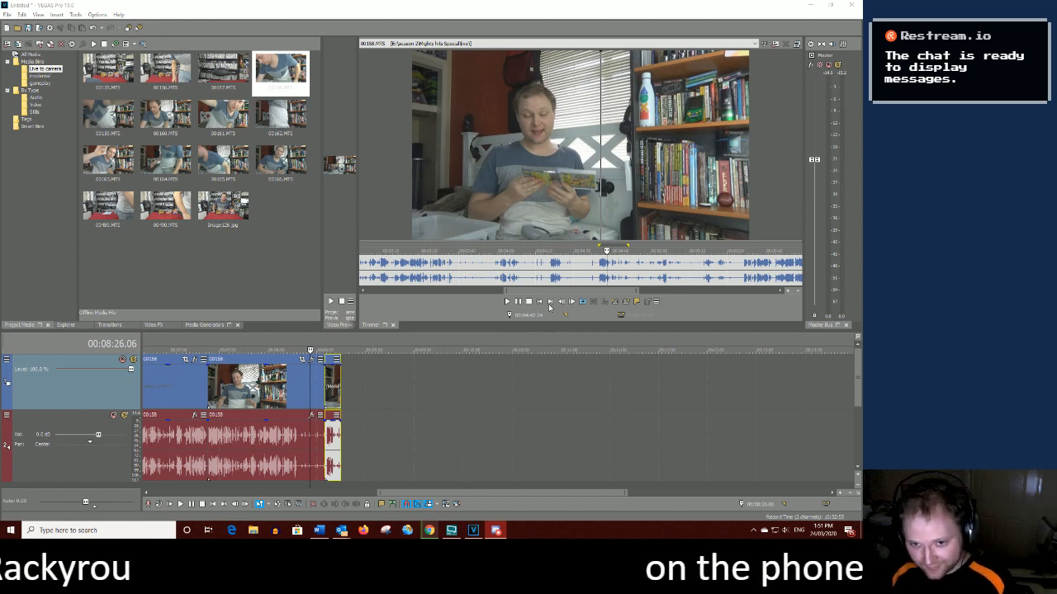
{"action": "left_click", "coordinate": [601, 269]}
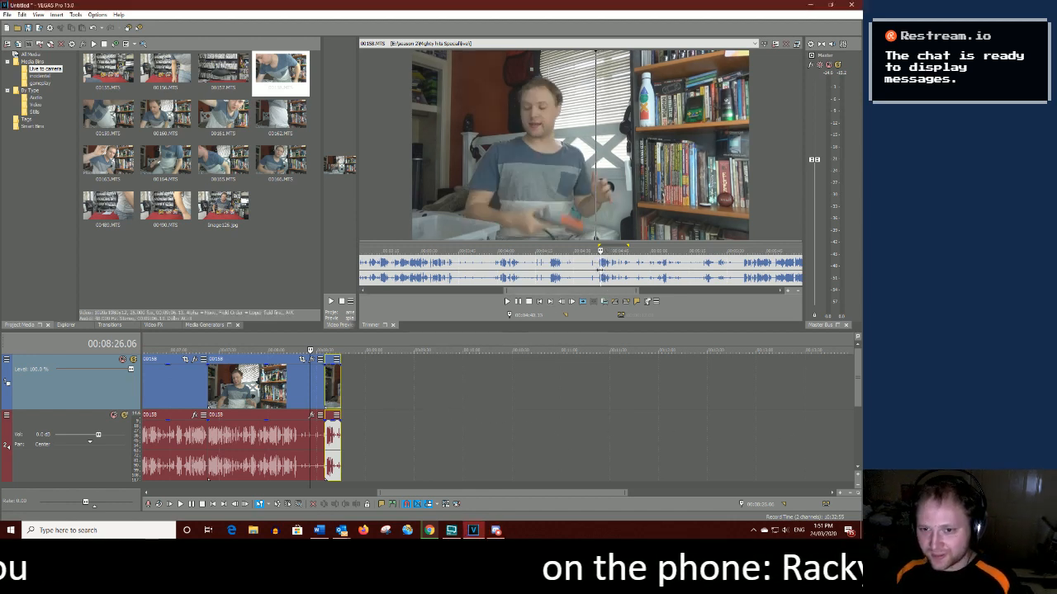
{"action": "left_click", "coordinate": [596, 270]}
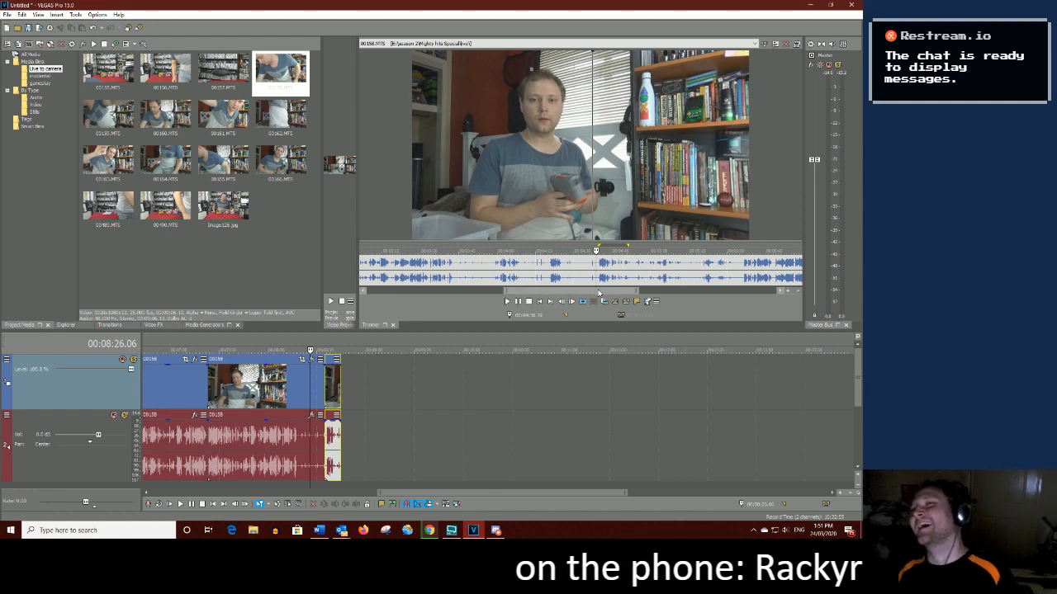
{"action": "left_click_drag", "start_coordinate": [620, 293], "coordinate": [677, 293]}
{"action": "key", "text": "space"}
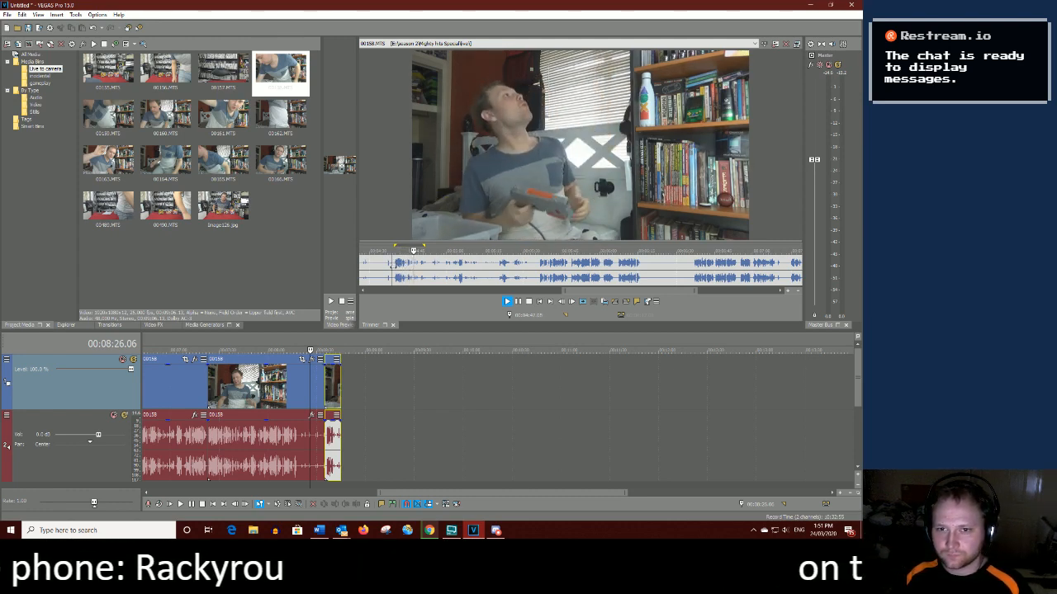
{"action": "key", "text": "k"}
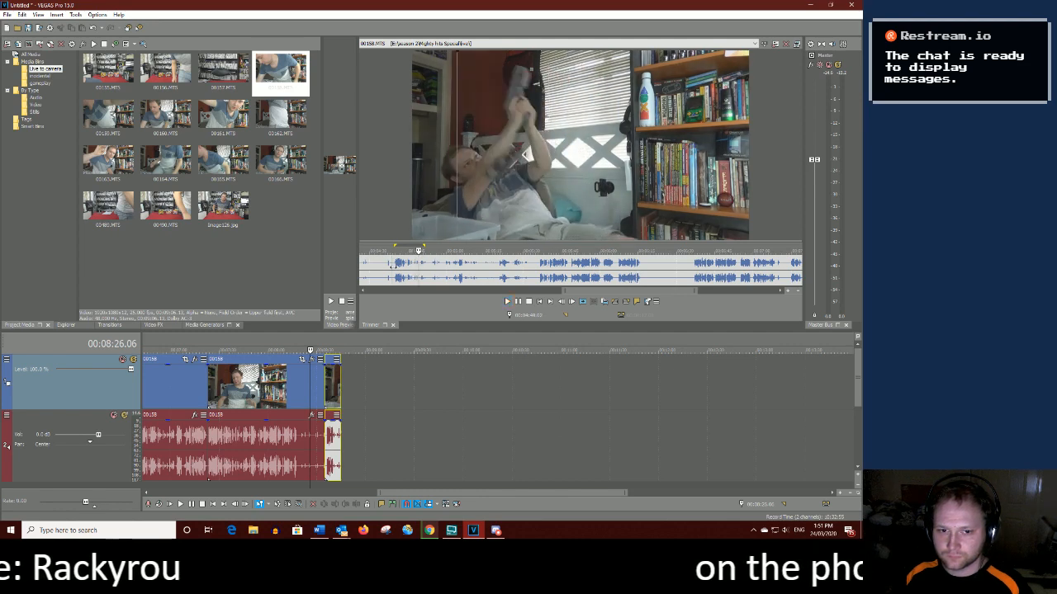
{"action": "left_click_drag", "start_coordinate": [394, 270], "coordinate": [430, 271]}
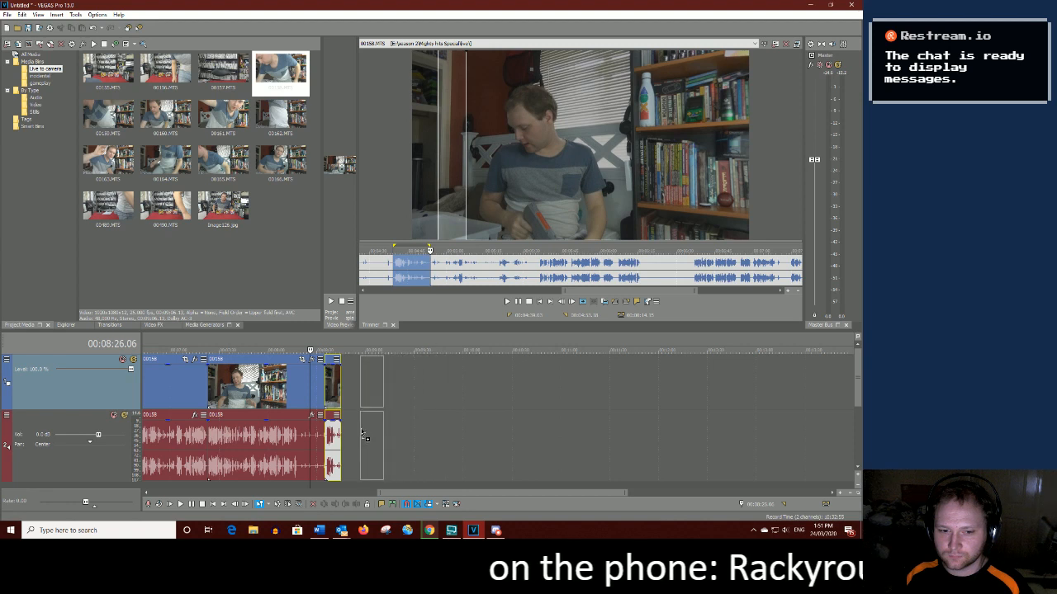
{"action": "key", "text": "a"}
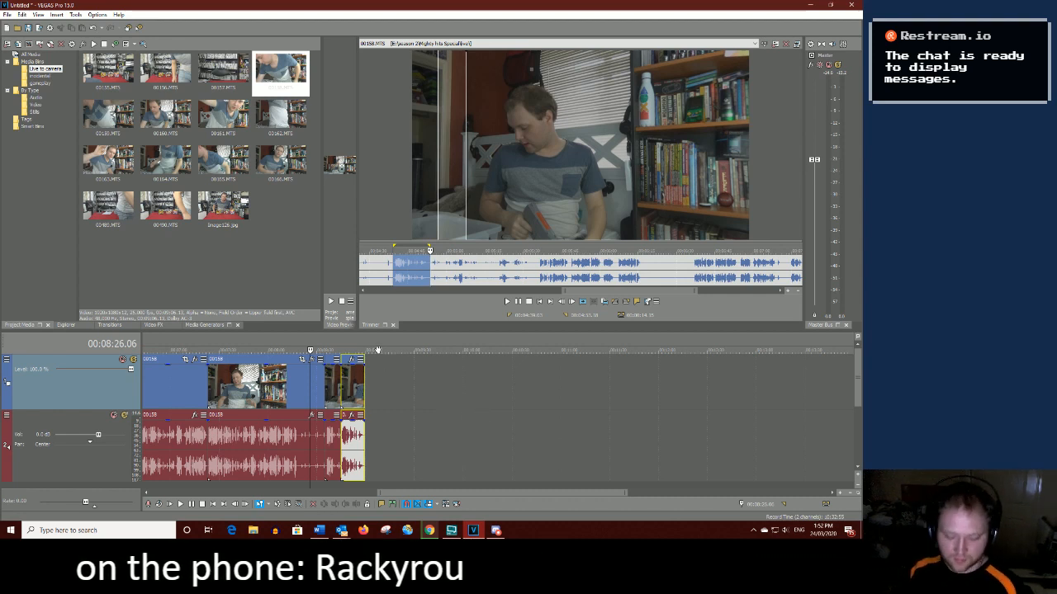
Preview the quiet stretch of 00158.MTS after the light-gun passage for further usable footage
{"action": "left_click", "coordinate": [442, 253]}
{"action": "key", "text": "space"}
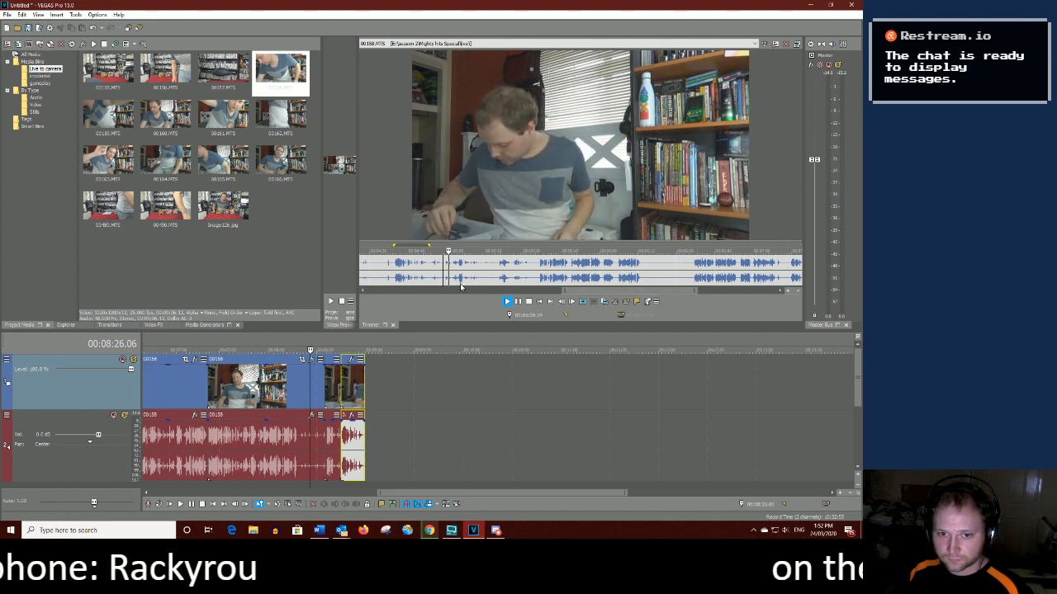
{"action": "left_click", "coordinate": [457, 274]}
{"action": "key", "text": "space"}
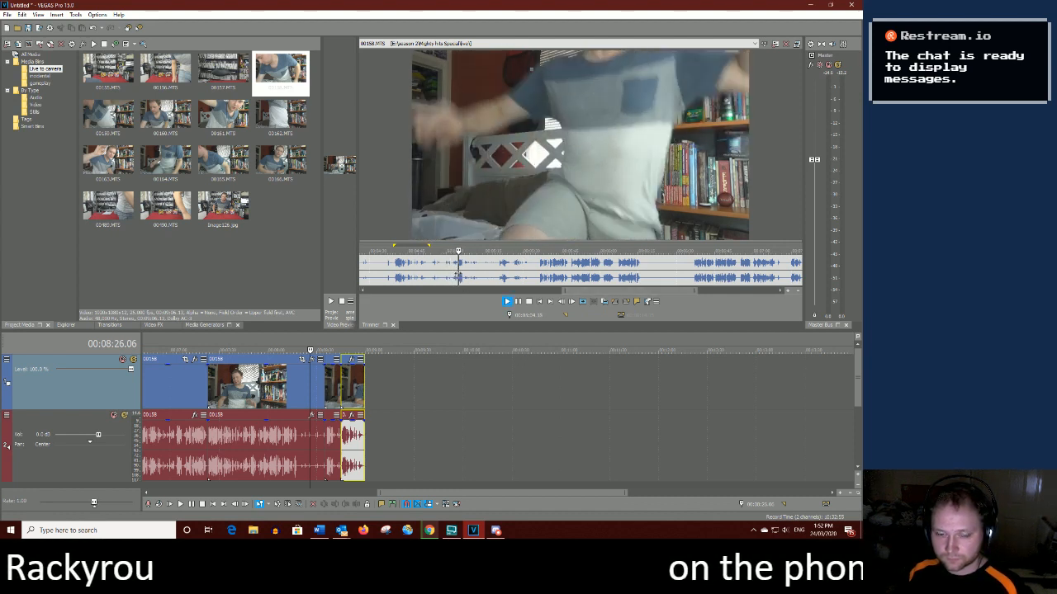
{"action": "key", "text": "Return"}
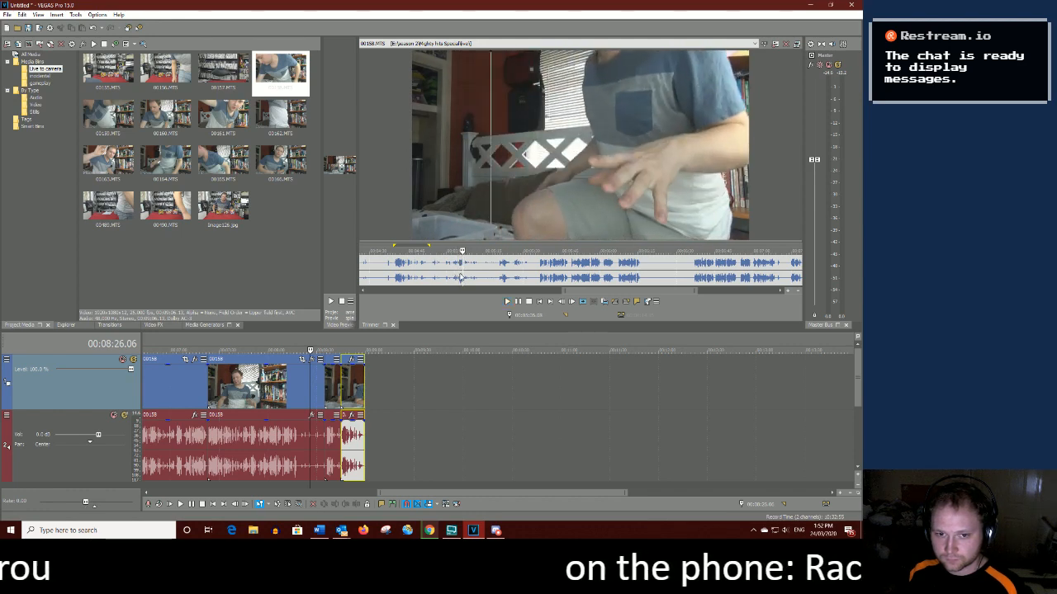
{"action": "left_click_drag", "start_coordinate": [462, 269], "coordinate": [498, 272]}
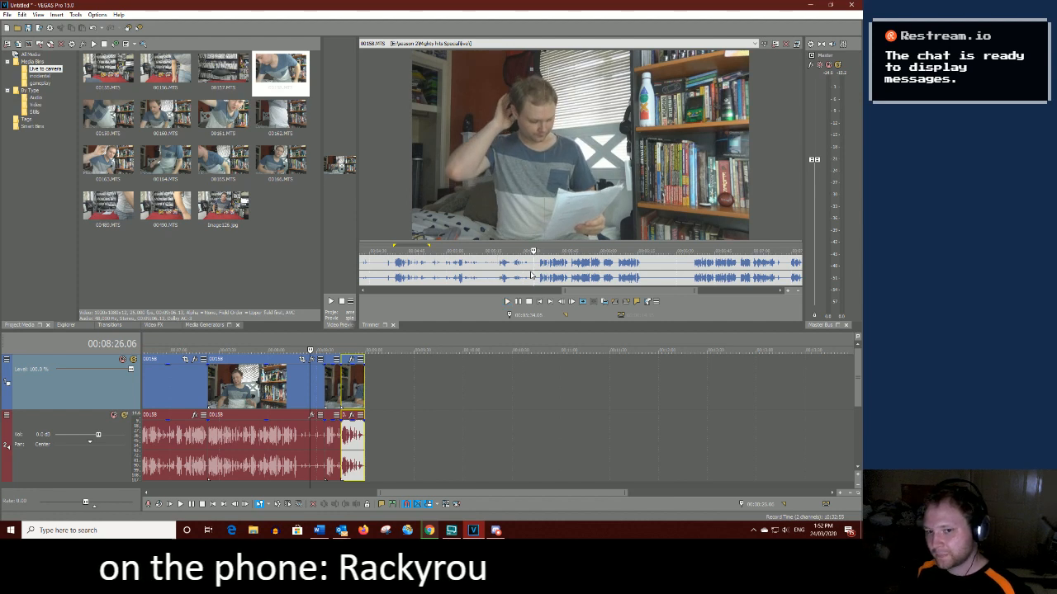
Preview the opening of the following speech section in 00158.MTS, where the presenter looks down before reading
{"action": "left_click", "coordinate": [539, 268]}
{"action": "left_click", "coordinate": [537, 269]}
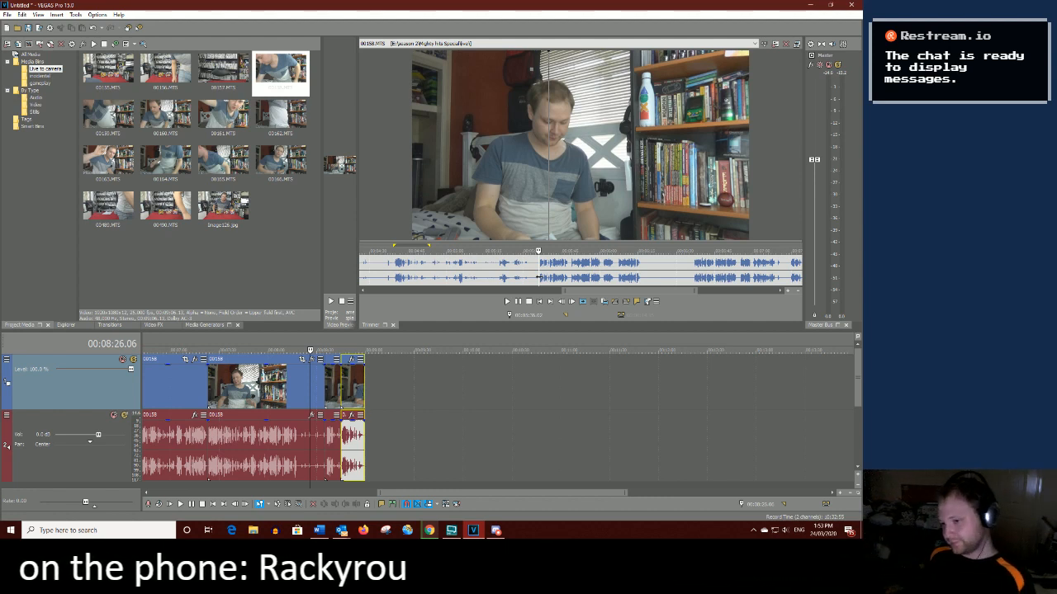
{"action": "left_click", "coordinate": [537, 249]}
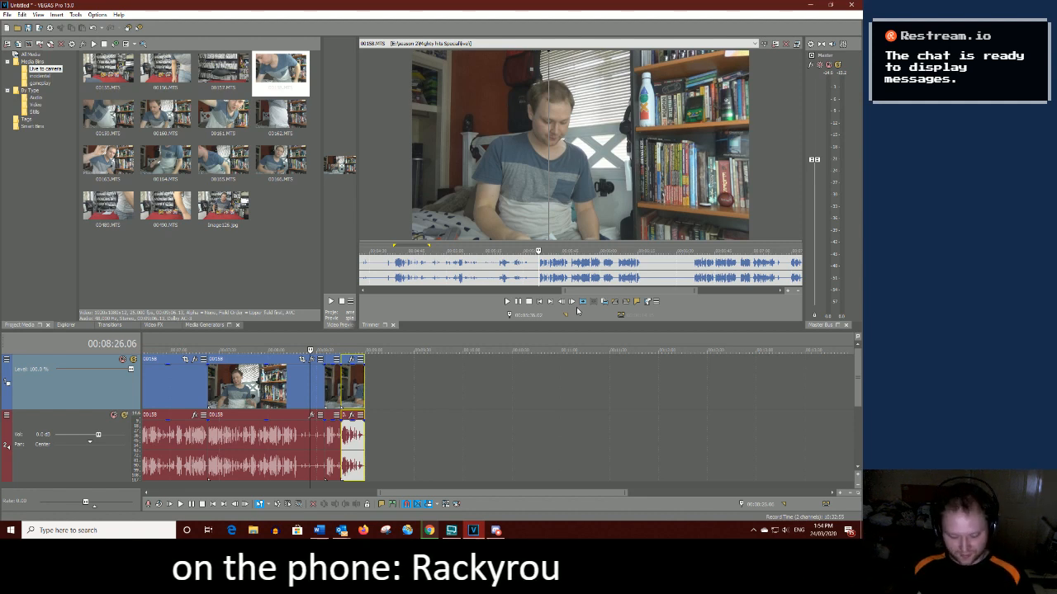
{"action": "left_click", "coordinate": [506, 304]}
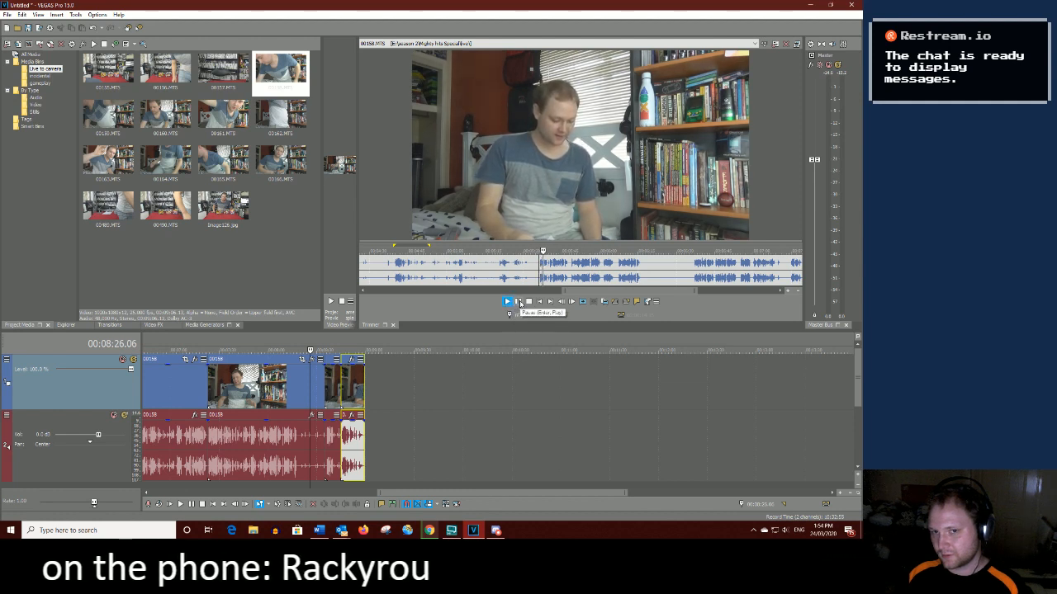
{"action": "left_click", "coordinate": [518, 302]}
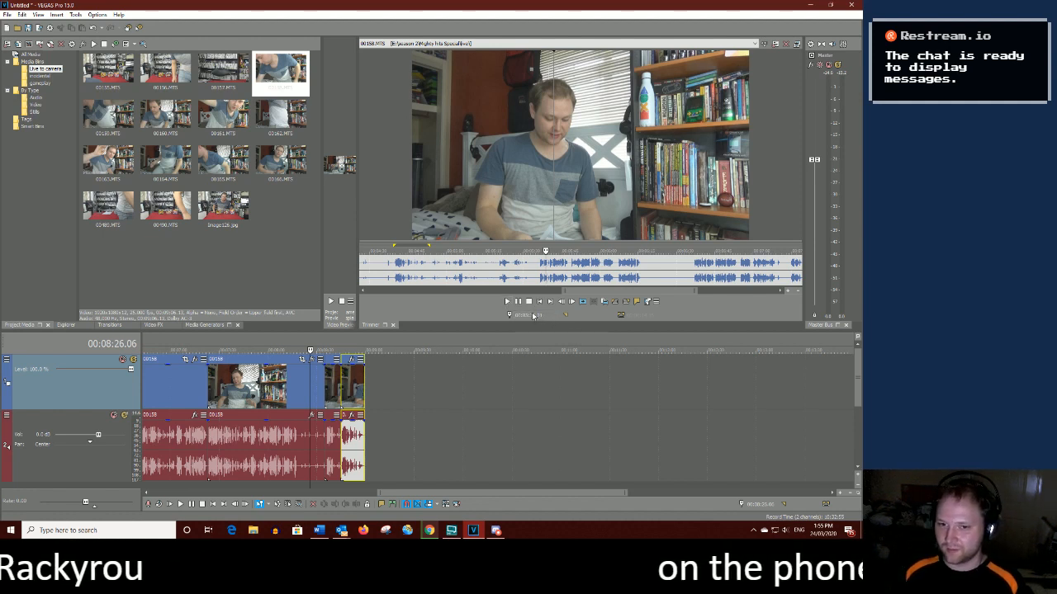
{"action": "left_click", "coordinate": [508, 302]}
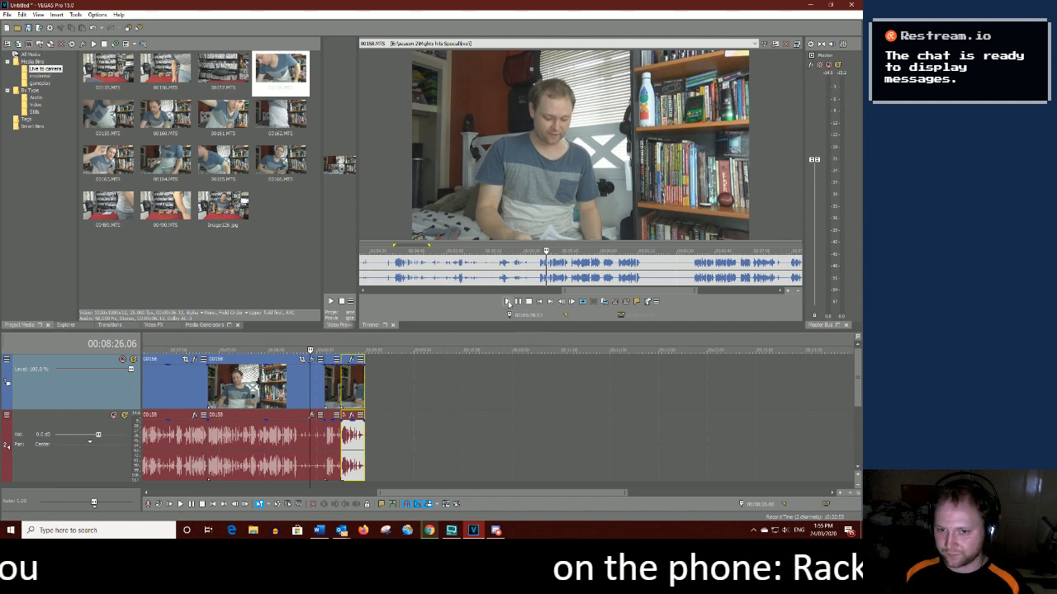
{"action": "left_click", "coordinate": [518, 302]}
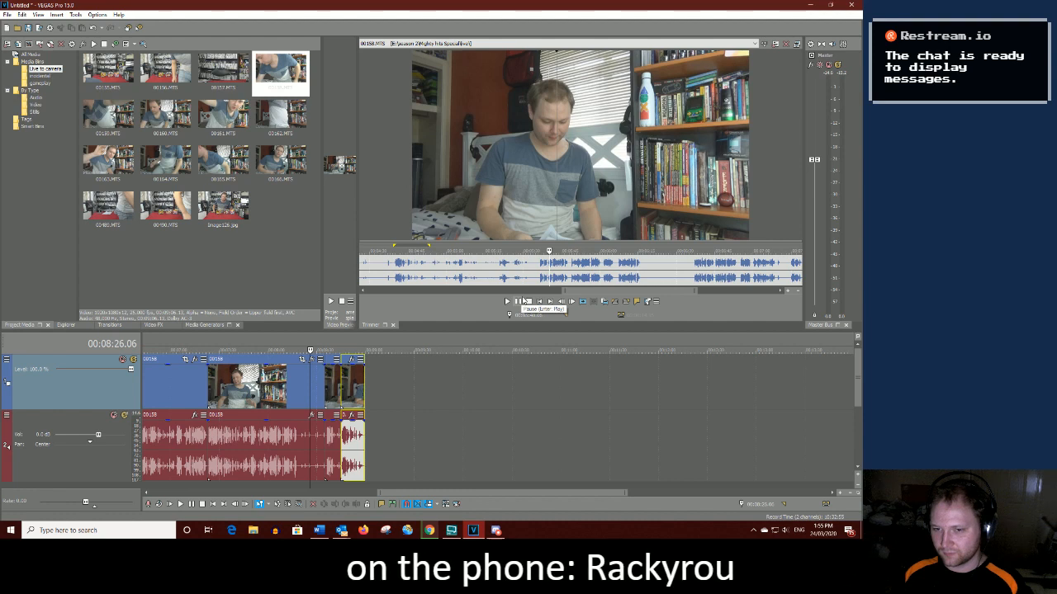
Append the first spoken passage of that section, ending with the presenter looking down at his papers, to the timeline
{"action": "left_click_drag", "start_coordinate": [576, 291], "coordinate": [611, 292]}
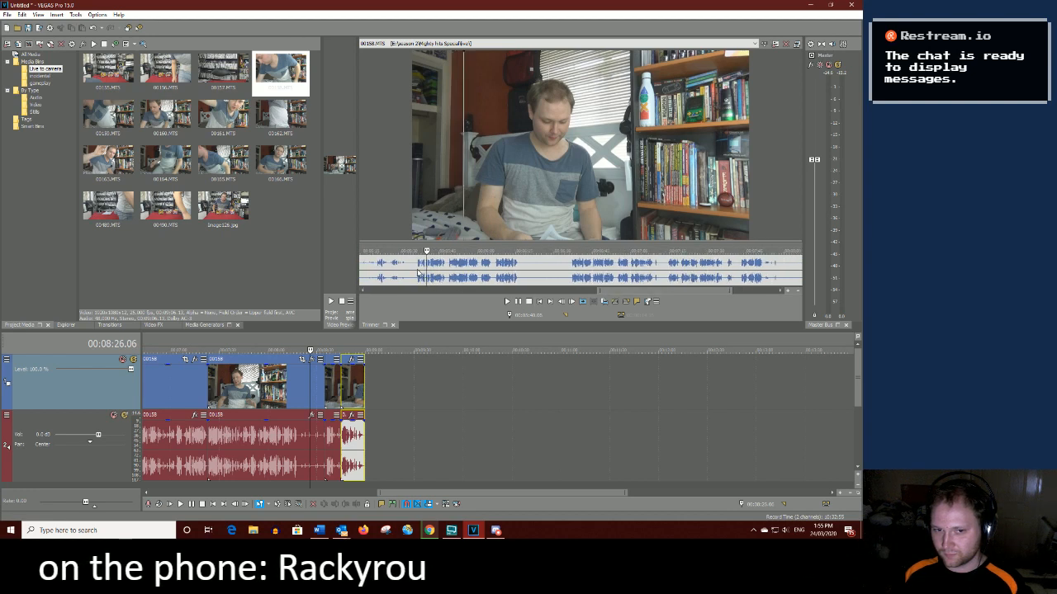
{"action": "left_click", "coordinate": [417, 268]}
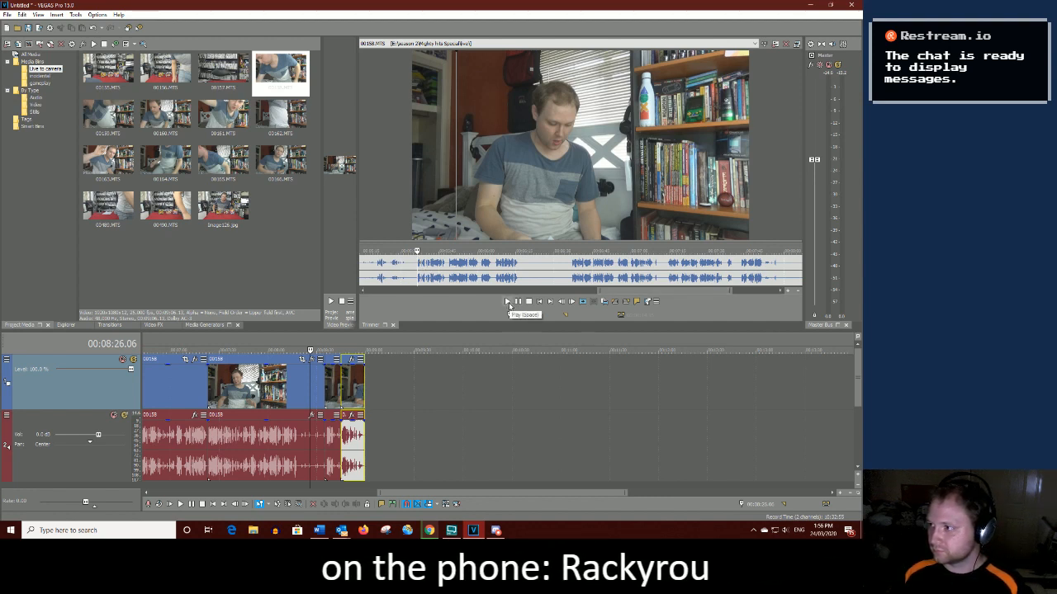
{"action": "left_click", "coordinate": [506, 302]}
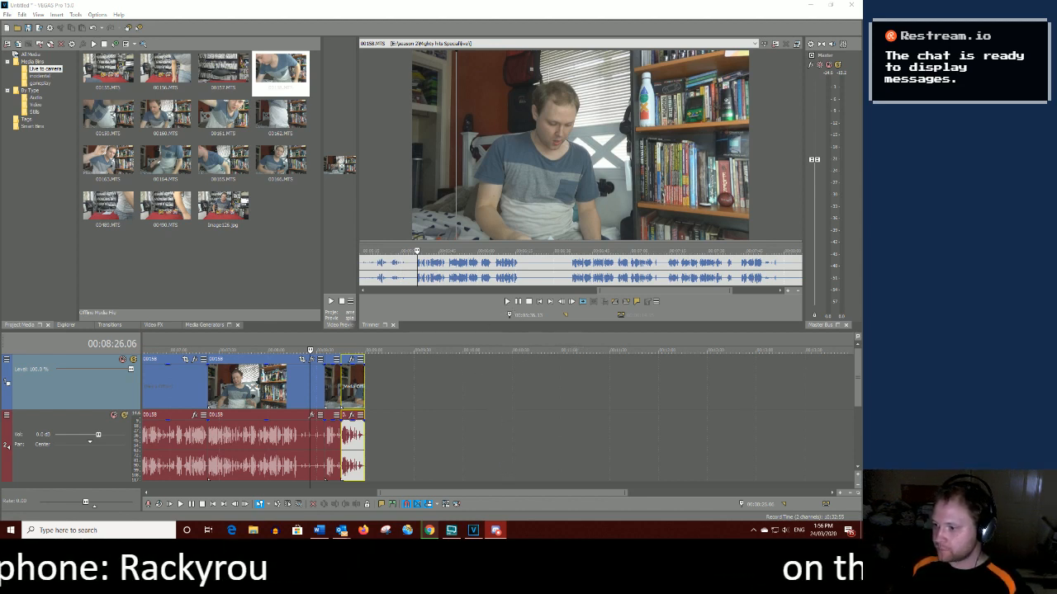
{"action": "key", "text": "alt+Tab"}
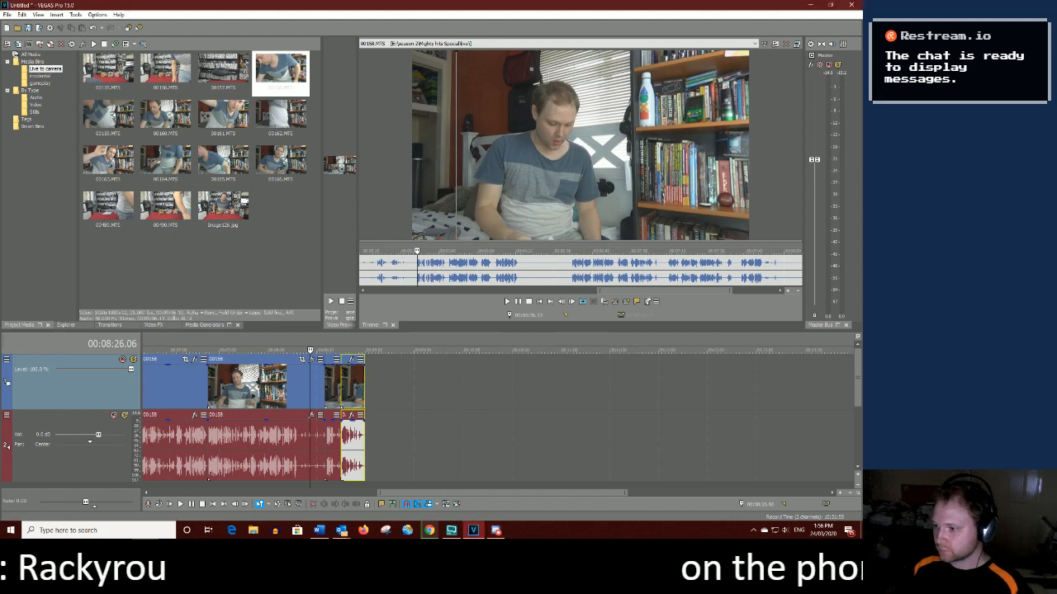
{"action": "key", "text": "alt+Tab"}
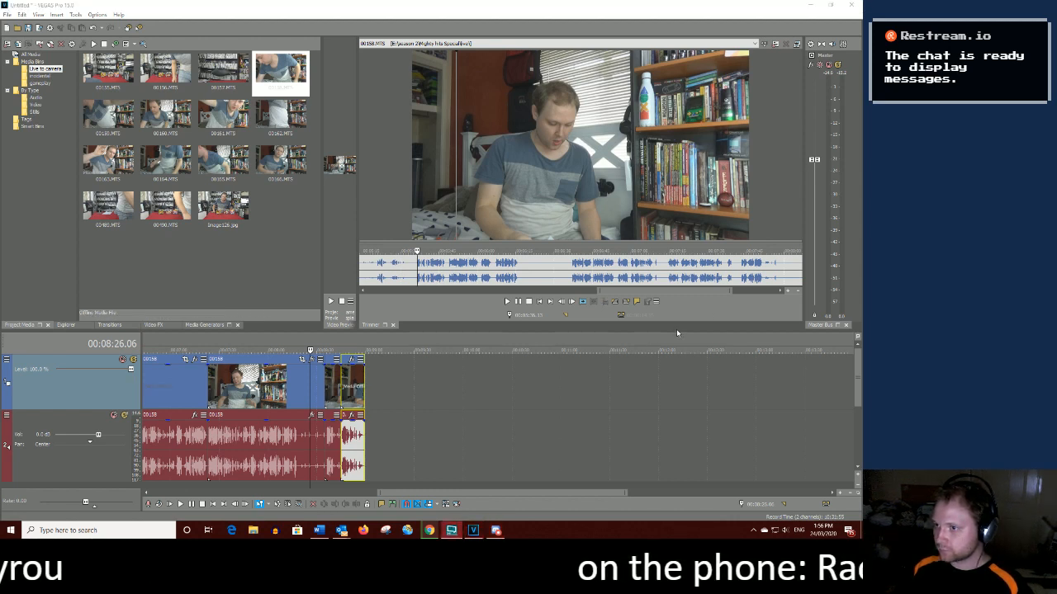
{"action": "key", "text": "alt+Tab"}
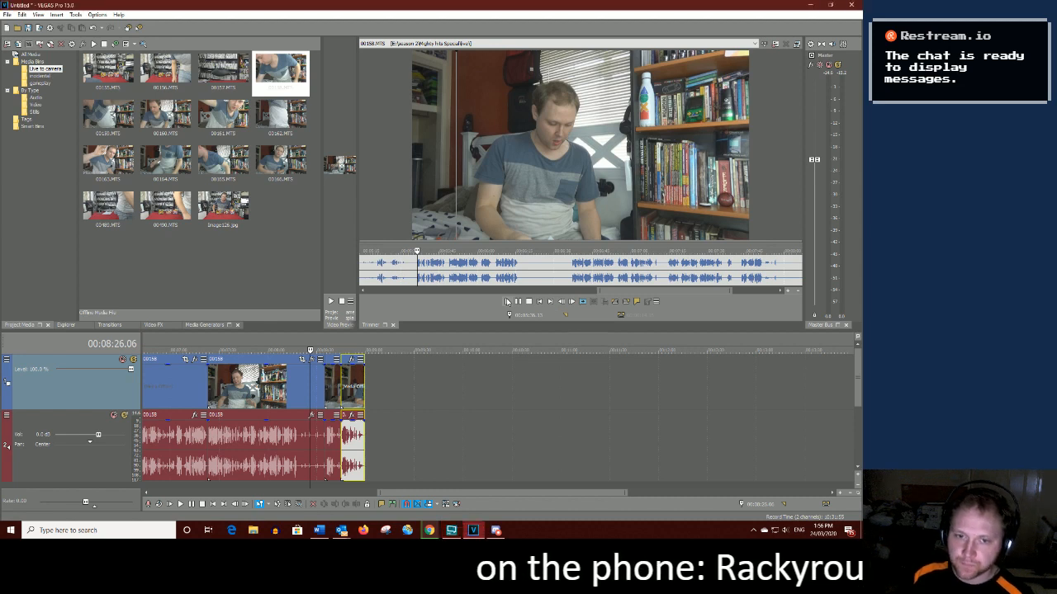
{"action": "left_click", "coordinate": [506, 302]}
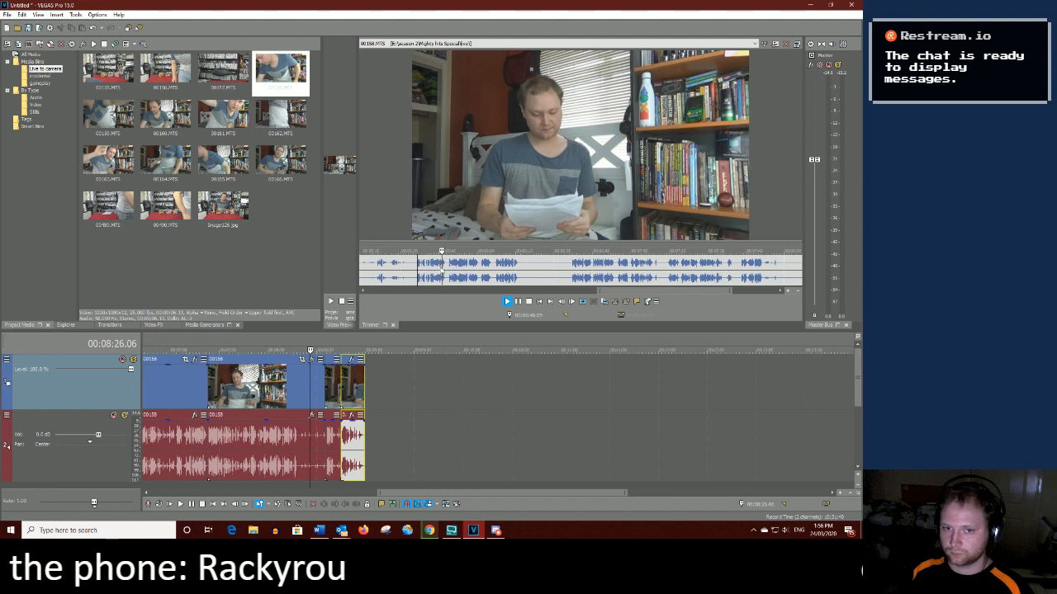
{"action": "key", "text": "Return"}
{"action": "left_click_drag", "start_coordinate": [413, 264], "coordinate": [371, 429]}
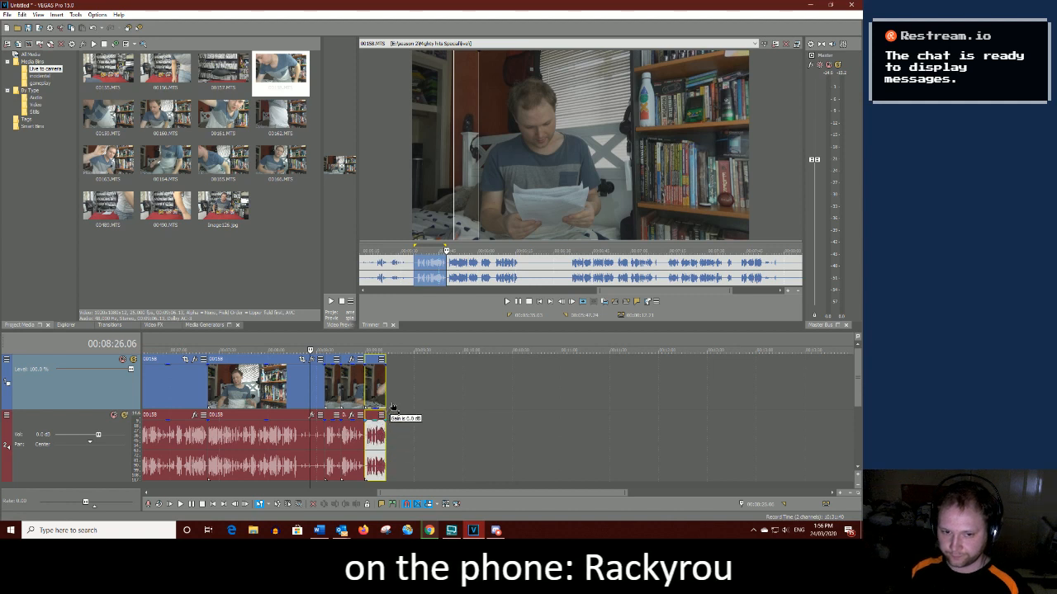
Append the next spoken passage, from reading the papers to the presenter turning them aside, to the end of the timeline
{"action": "left_click", "coordinate": [450, 277]}
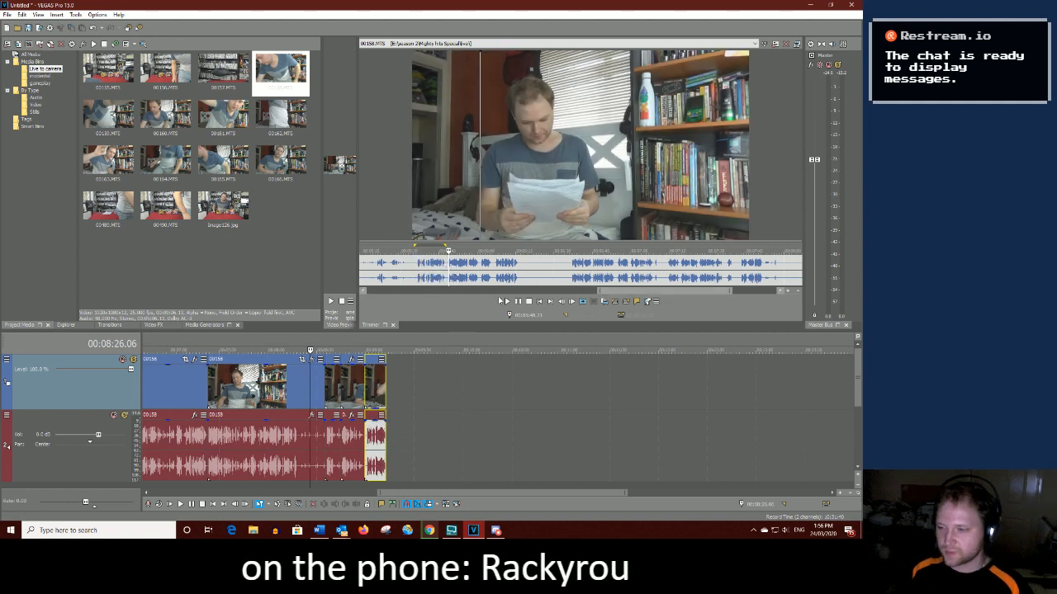
{"action": "key", "text": "space"}
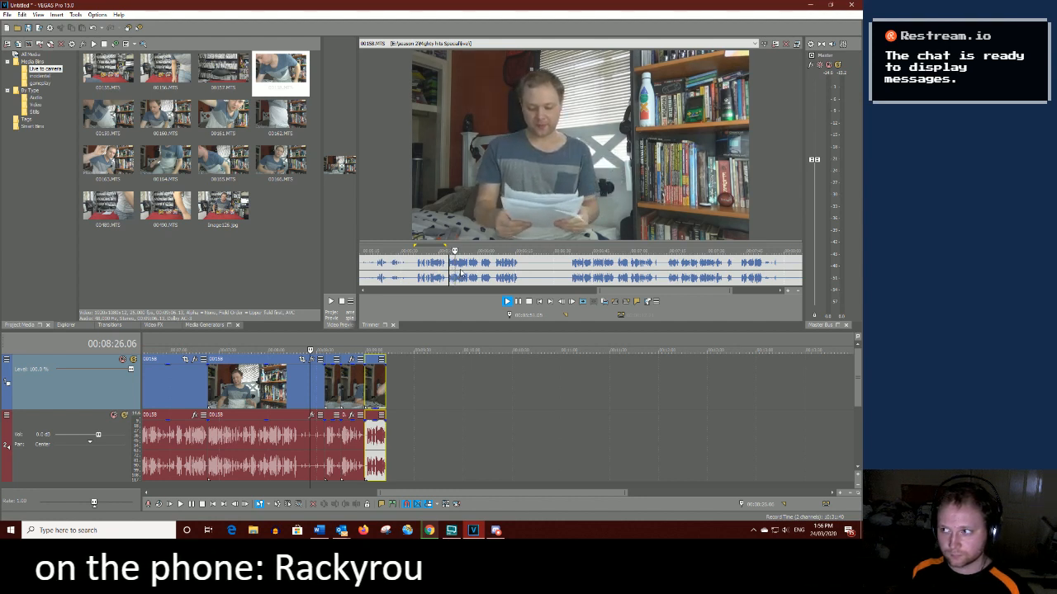
{"action": "key", "text": "space"}
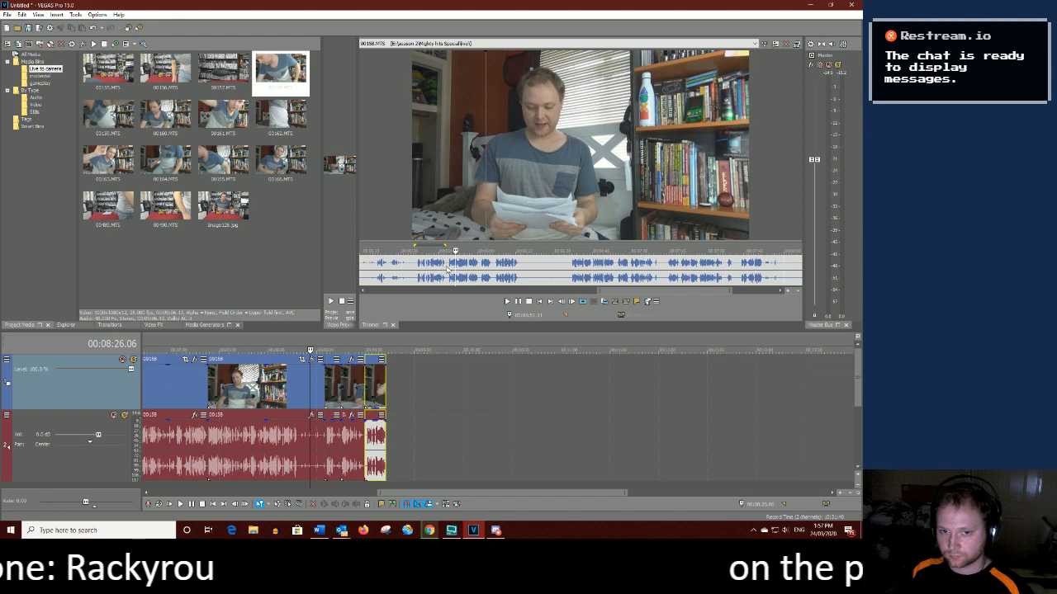
{"action": "key", "text": "space"}
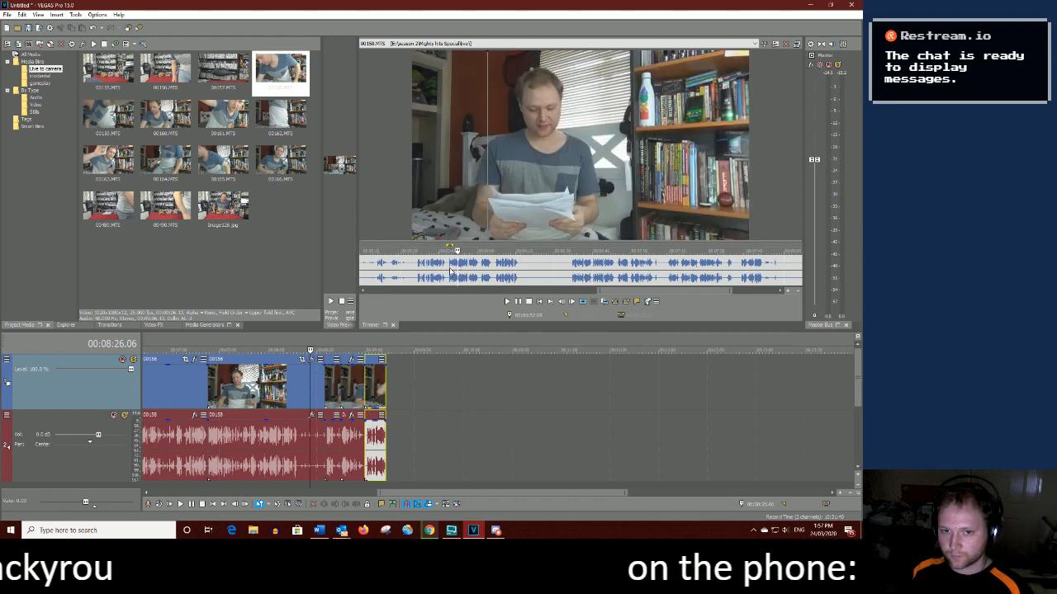
{"action": "left_click_drag", "start_coordinate": [451, 268], "coordinate": [478, 272]}
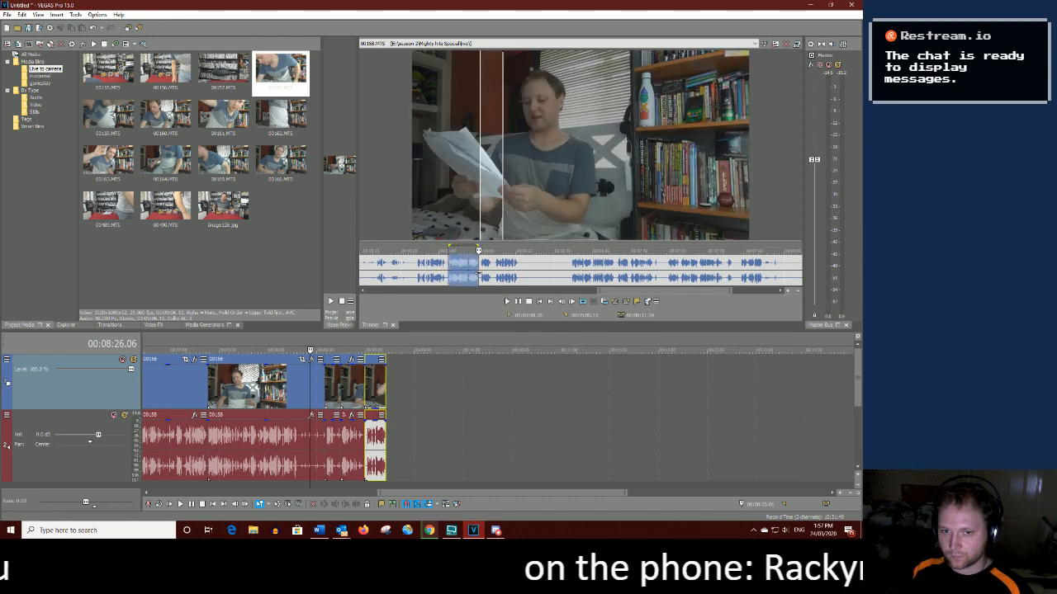
{"action": "left_click", "coordinate": [469, 272]}
{"action": "key", "text": "space"}
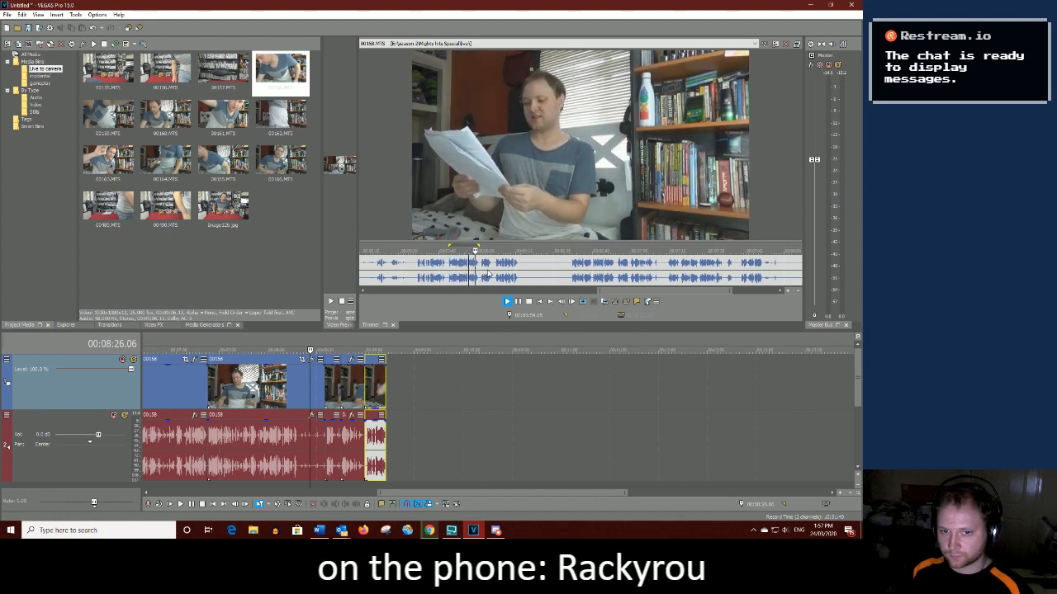
{"action": "key", "text": "space"}
{"action": "left_click_drag", "start_coordinate": [450, 270], "coordinate": [401, 443]}
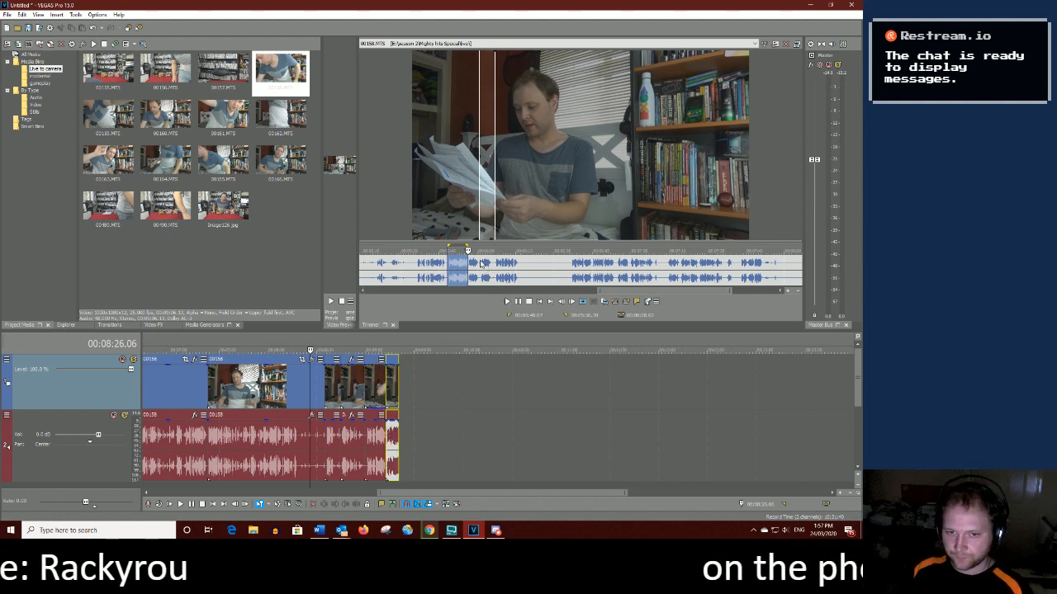
Append the following short speech burst, with the papers held out to the side, after the last timeline clip
{"action": "left_click", "coordinate": [480, 262]}
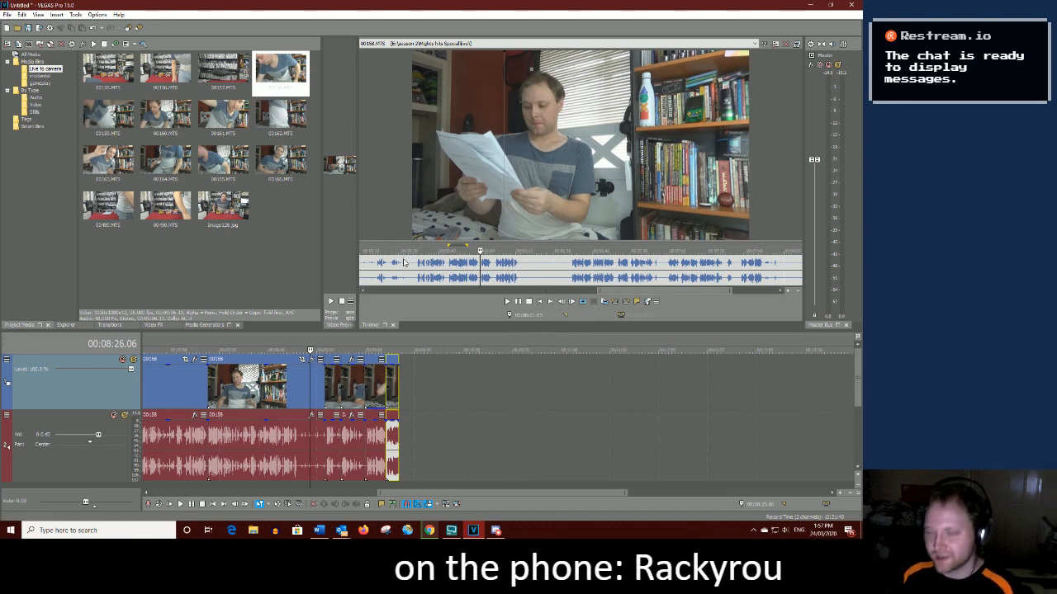
{"action": "key", "text": "space"}
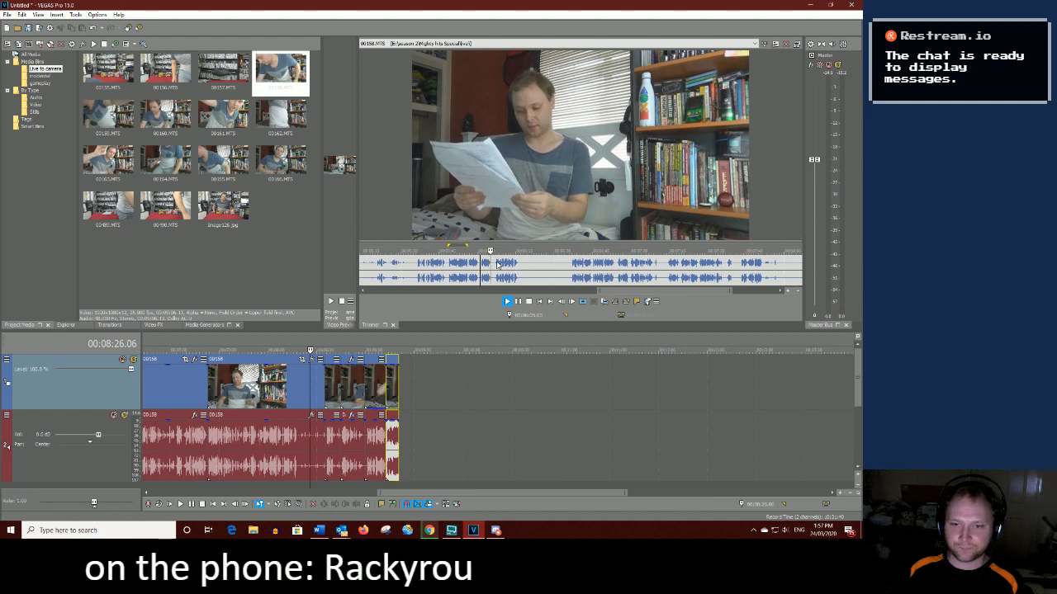
{"action": "key", "text": "space"}
{"action": "left_click_drag", "start_coordinate": [494, 267], "coordinate": [401, 401]}
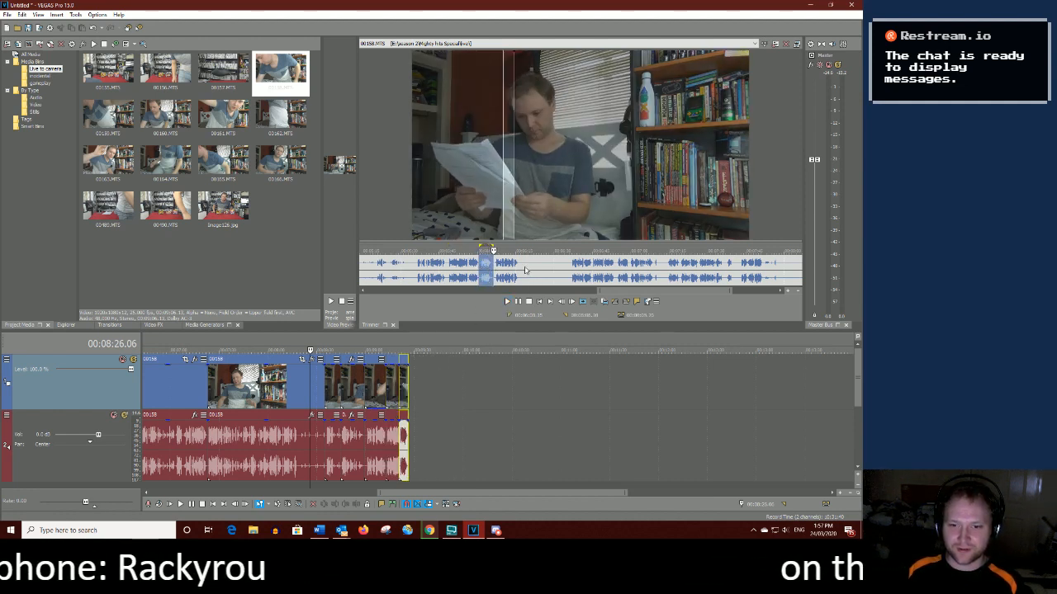
Preview the next speech burst in 00158.MTS and append it, up to the long pause, after the last timeline clip
{"action": "left_click", "coordinate": [496, 266]}
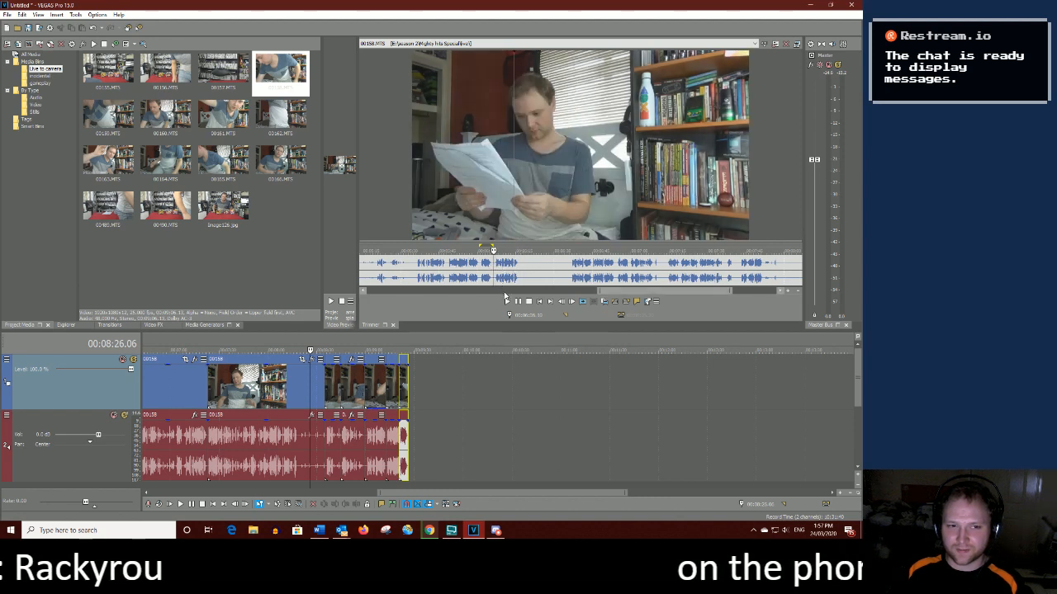
{"action": "left_click", "coordinate": [507, 300]}
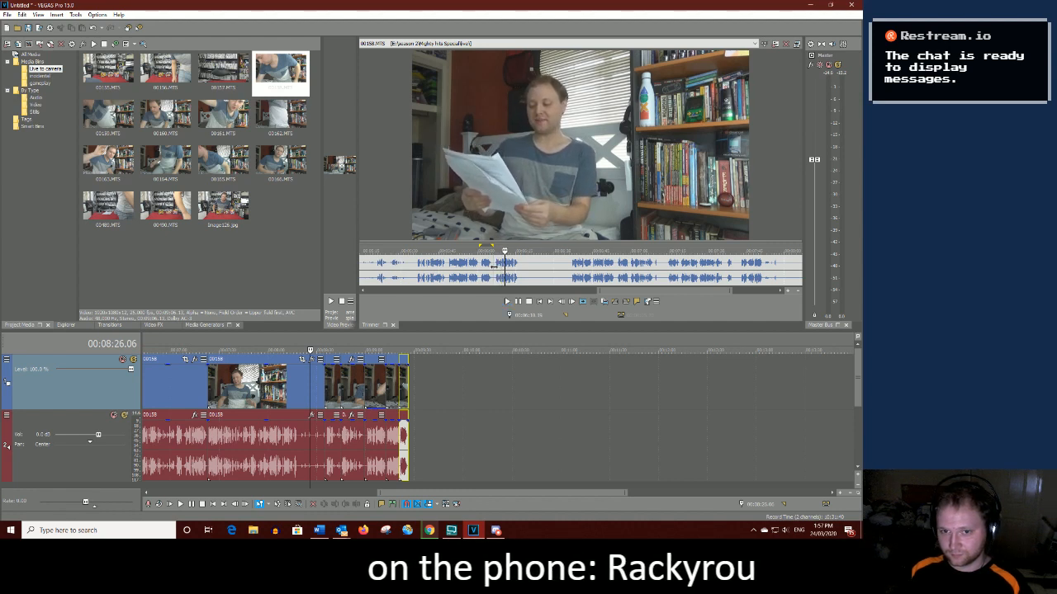
{"action": "left_click_drag", "start_coordinate": [493, 265], "coordinate": [411, 388]}
Preview the start of the speech section following the long pause, where the presenter looks down at his papers
{"action": "left_click", "coordinate": [554, 272]}
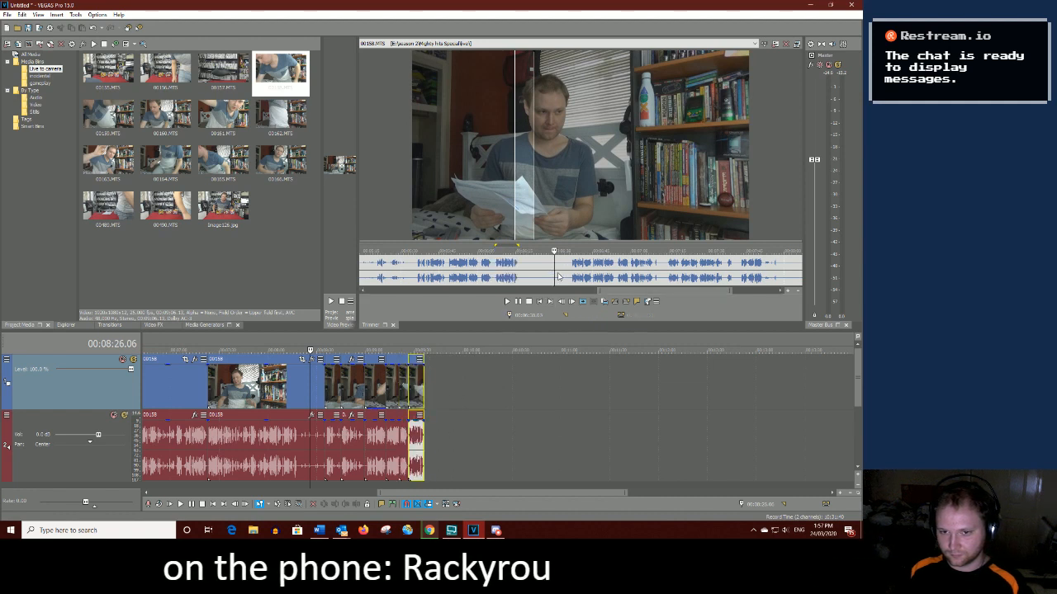
{"action": "left_click", "coordinate": [568, 272]}
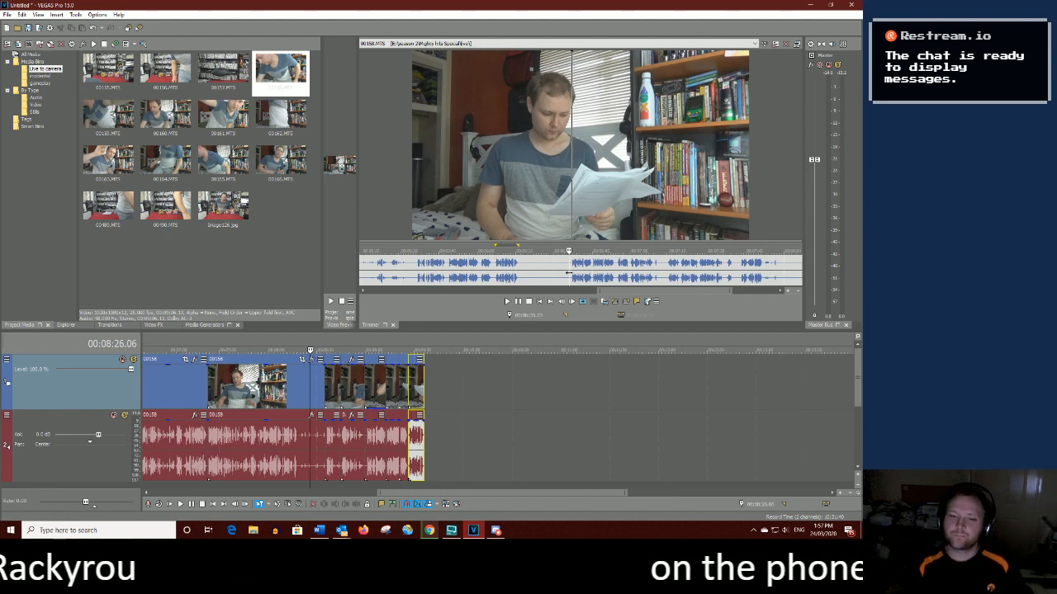
{"action": "mouse_move", "coordinate": [643, 291]}
{"action": "left_mouse_down"}
{"action": "mouse_move", "coordinate": [687, 293]}
{"action": "mouse_move", "coordinate": [655, 294]}
{"action": "left_mouse_up"}
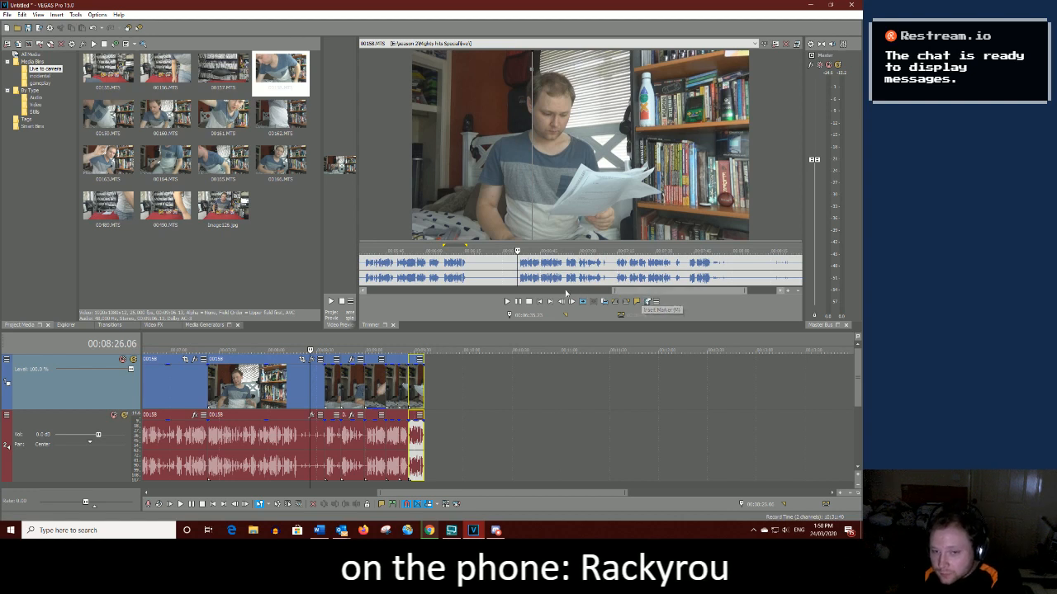
{"action": "left_click", "coordinate": [522, 278]}
{"action": "left_click", "coordinate": [526, 270]}
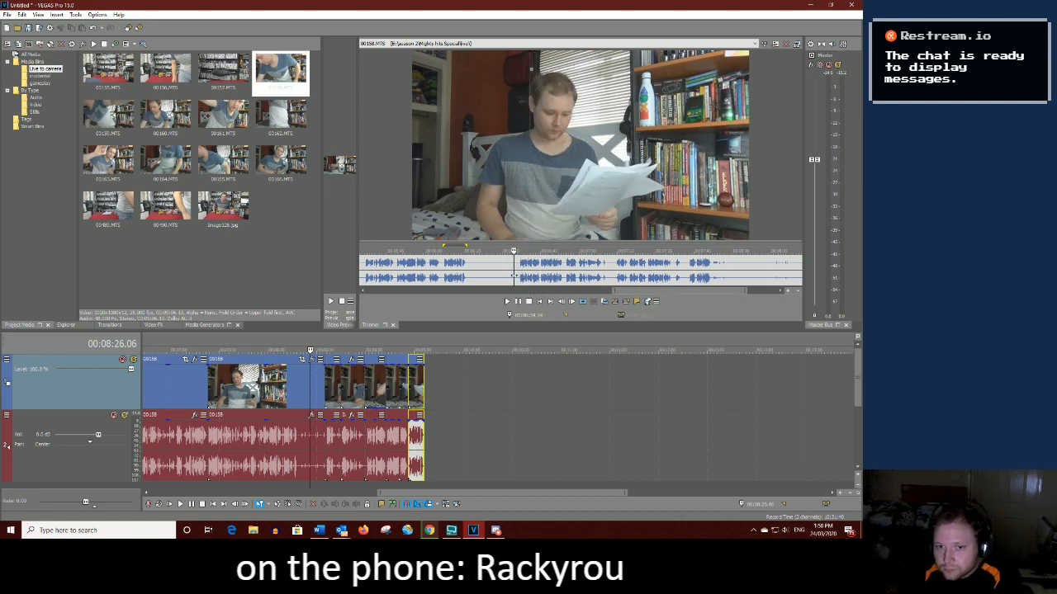
{"action": "left_click", "coordinate": [519, 266]}
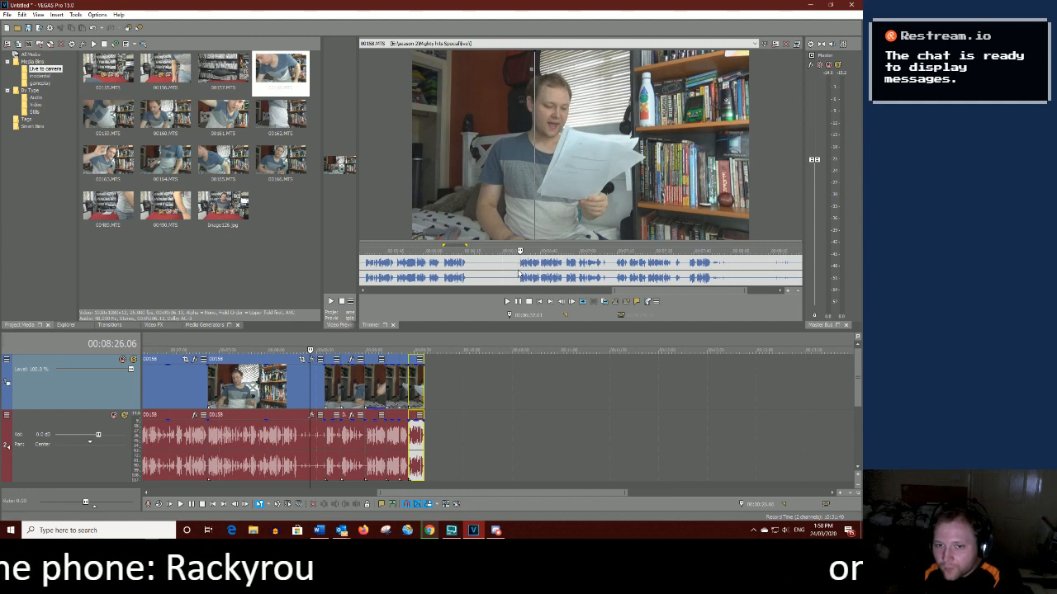
{"action": "left_click", "coordinate": [514, 268]}
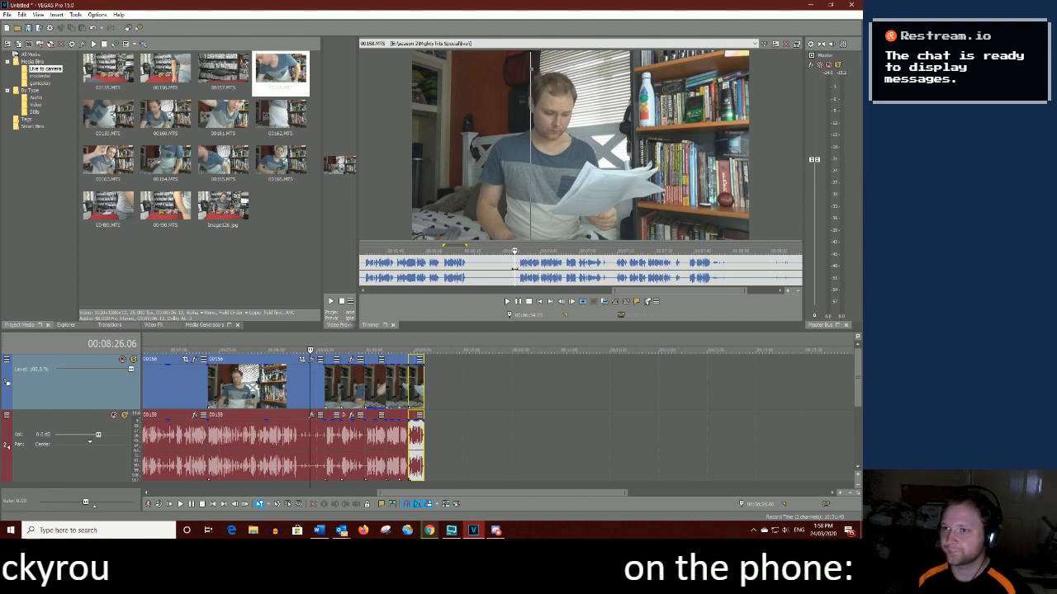
{"action": "left_click", "coordinate": [517, 267]}
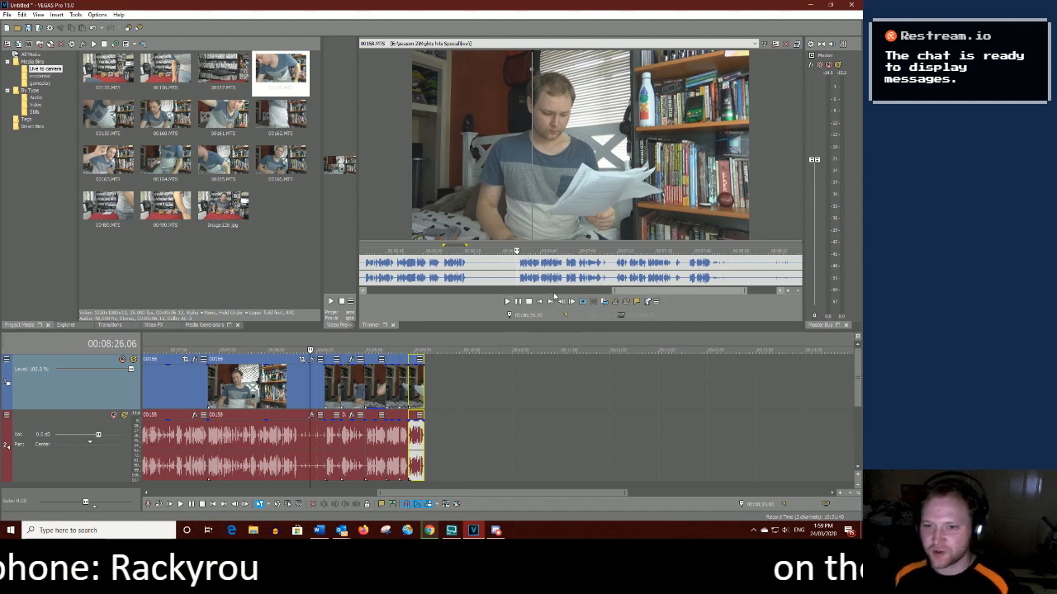
Play that section and append its second speech burst, ending with the presenter looking down at his papers, to the timeline
{"action": "left_click_drag", "start_coordinate": [616, 290], "coordinate": [642, 291]}
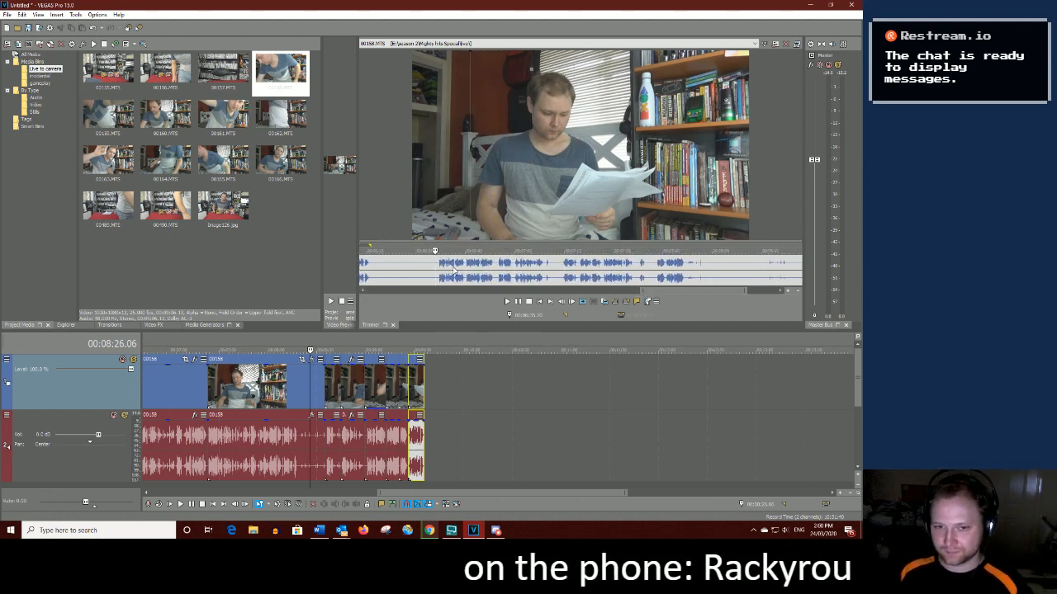
{"action": "key", "text": "space"}
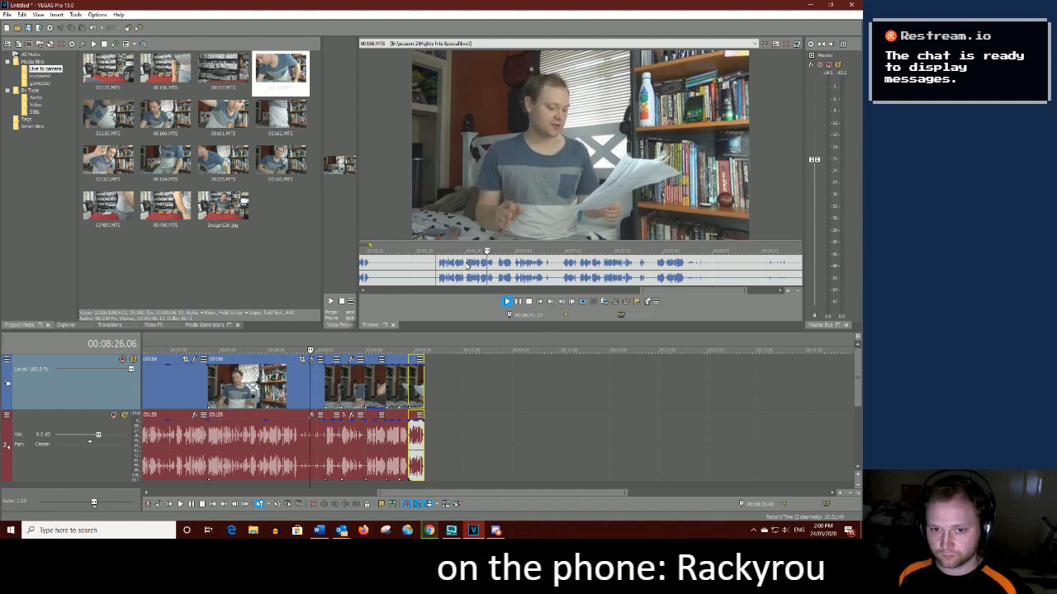
{"action": "key", "text": "Return"}
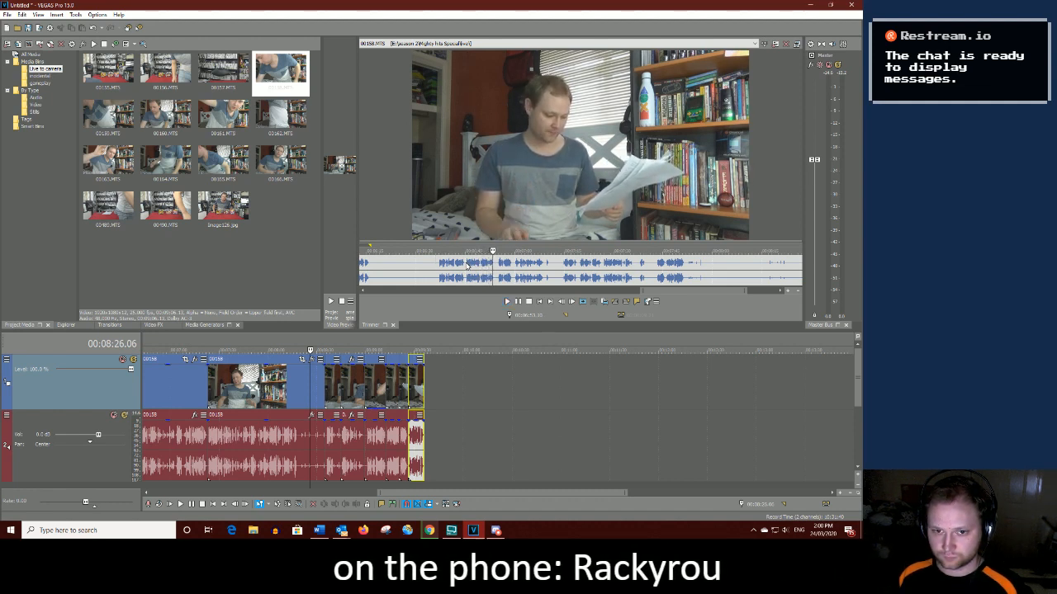
{"action": "left_click_drag", "start_coordinate": [468, 266], "coordinate": [435, 418]}
Append the next spoken passage of 00158.MTS, cut off right after the speech stops, to the end of the timeline
{"action": "left_click", "coordinate": [497, 268]}
{"action": "key", "text": "space"}
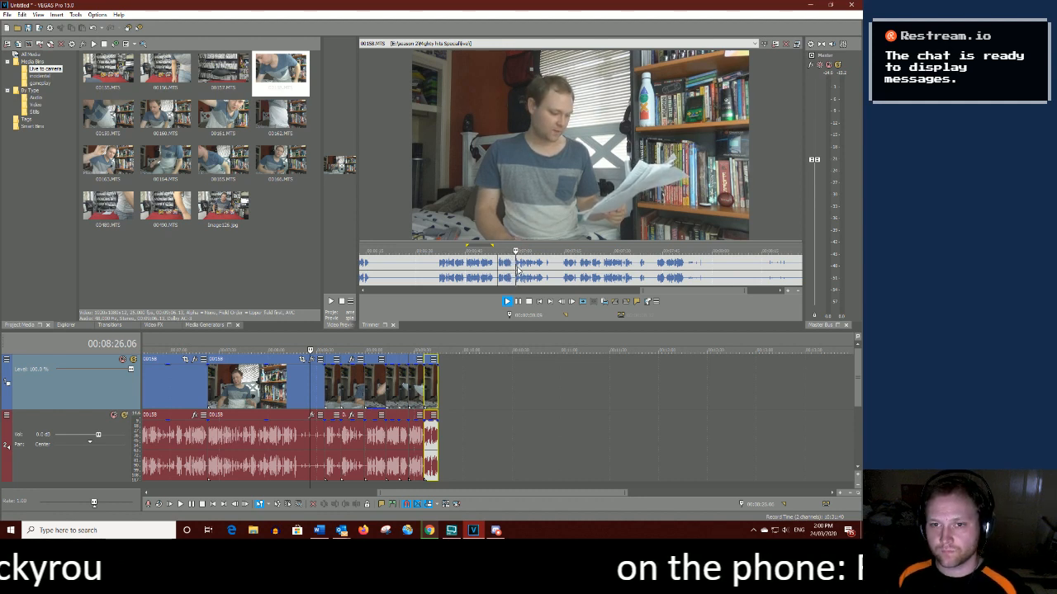
{"action": "key", "text": "space"}
{"action": "left_click_drag", "start_coordinate": [500, 270], "coordinate": [551, 272]}
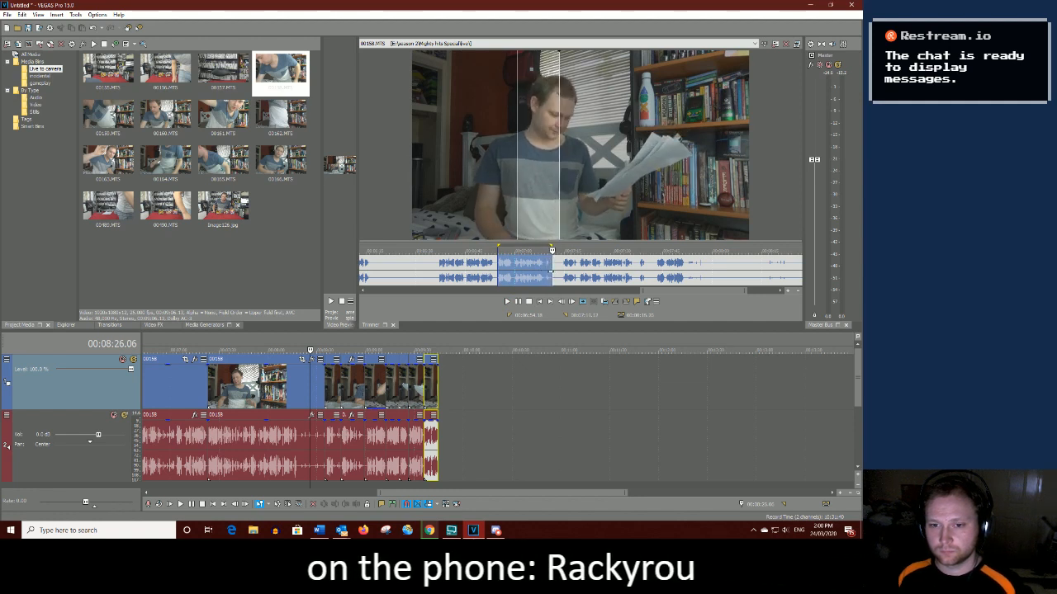
{"action": "left_click", "coordinate": [546, 265]}
{"action": "key", "text": "space"}
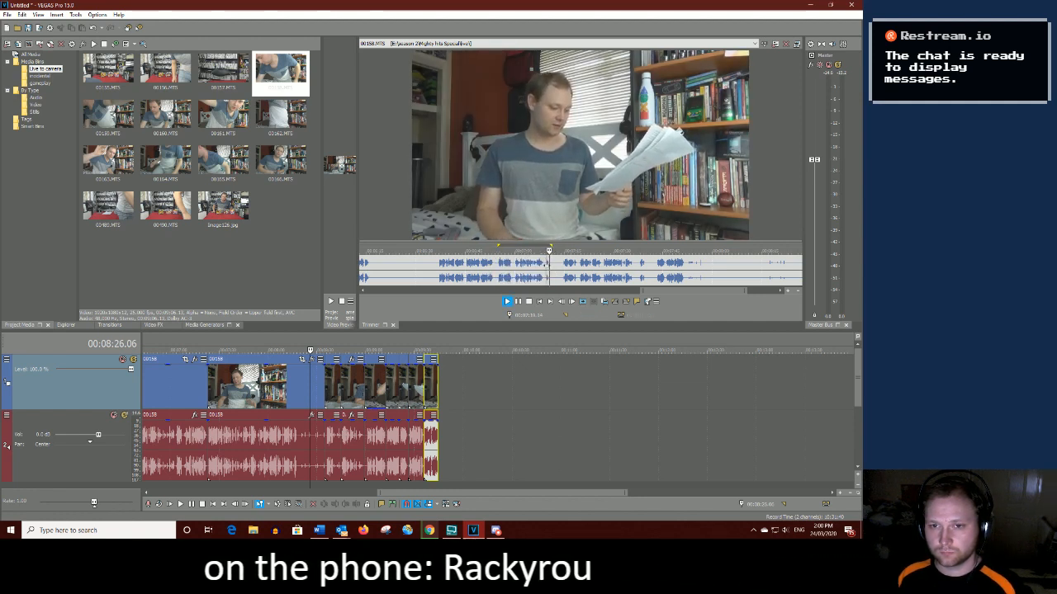
{"action": "left_click_drag", "start_coordinate": [546, 270], "coordinate": [454, 428]}
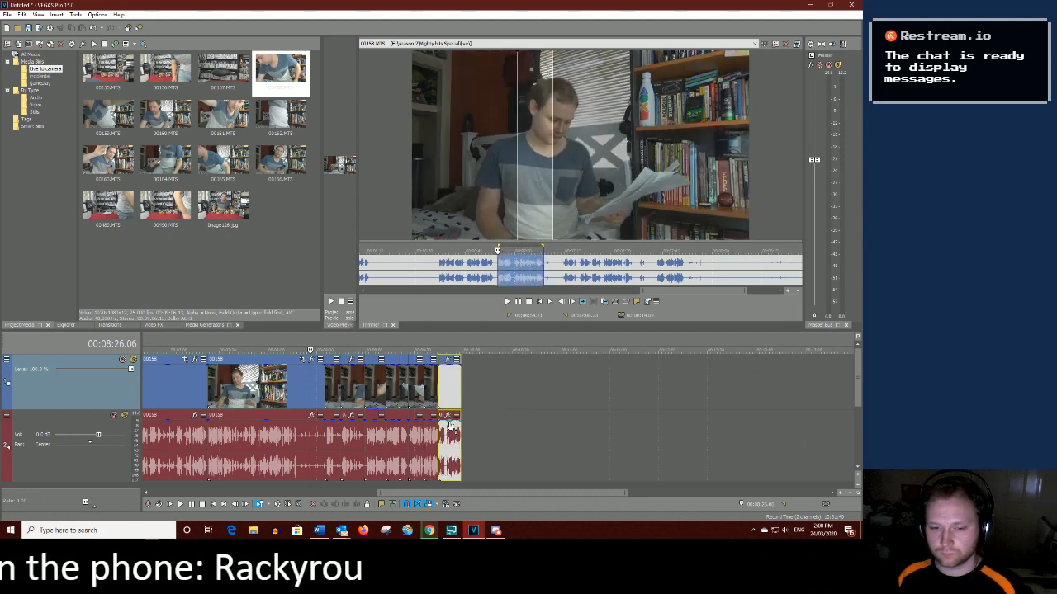
Append the next section's longer spoken passage, skipping its opening burst and ending at the following pause, after the last timeline clip
{"action": "left_click", "coordinate": [562, 279]}
{"action": "left_click_drag", "start_coordinate": [656, 296], "coordinate": [683, 292]}
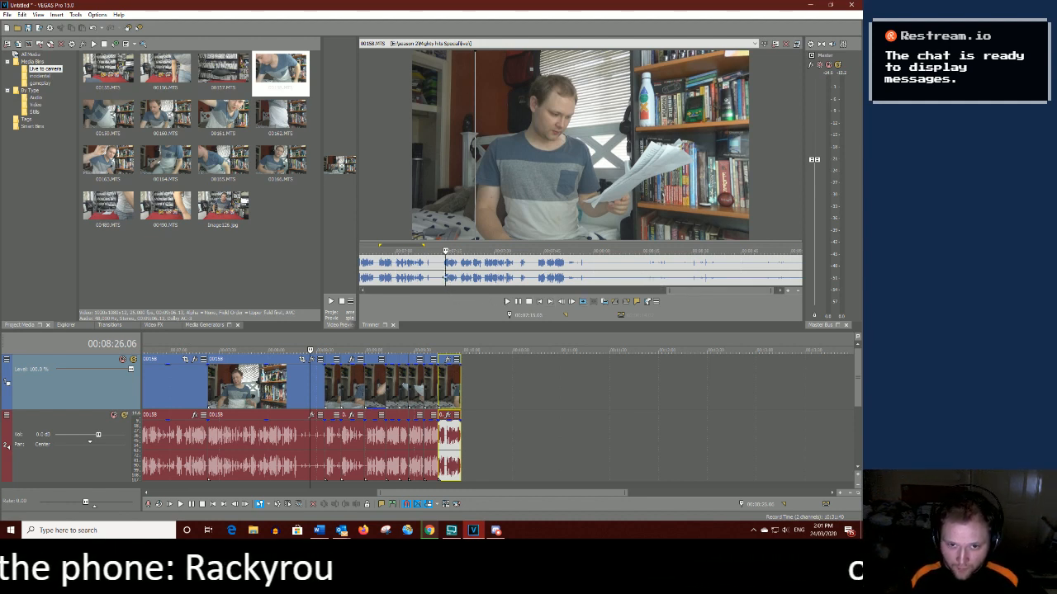
{"action": "left_click", "coordinate": [443, 274]}
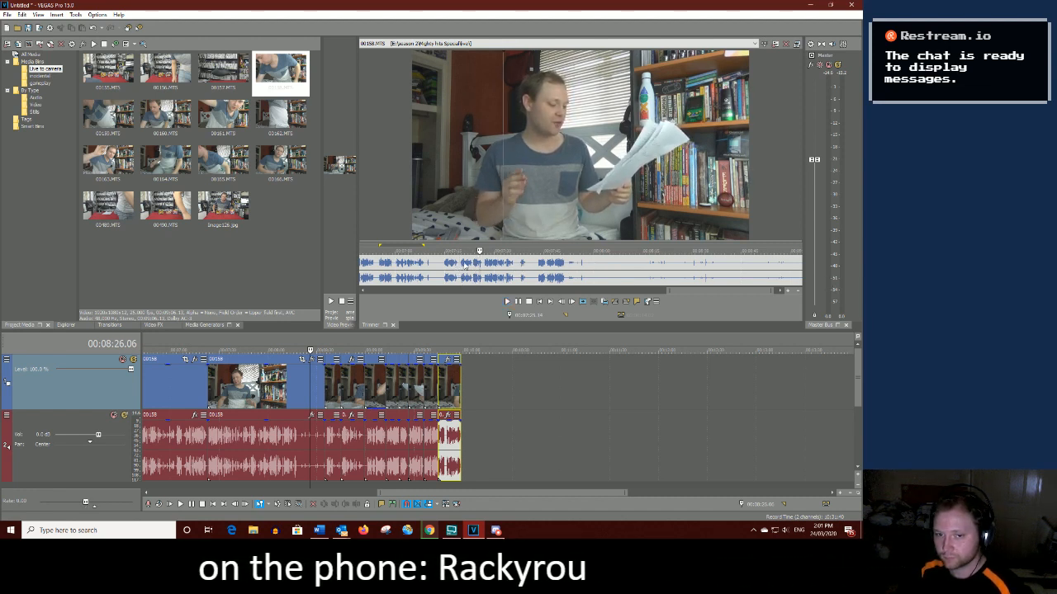
{"action": "left_click_drag", "start_coordinate": [460, 269], "coordinate": [516, 259]}
{"action": "left_click", "coordinate": [499, 261]}
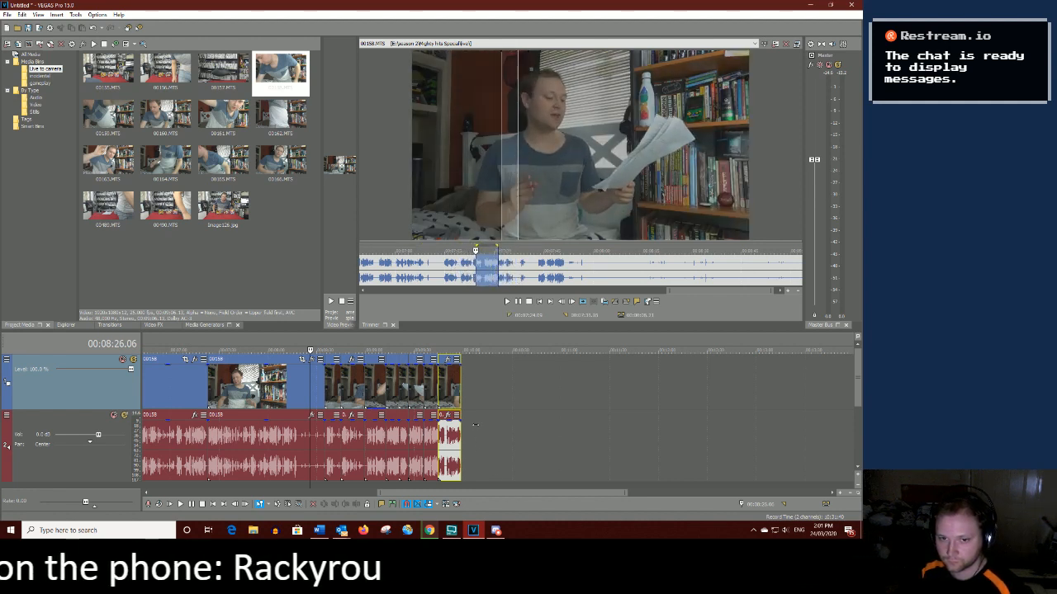
{"action": "left_click_drag", "start_coordinate": [459, 266], "coordinate": [514, 286]}
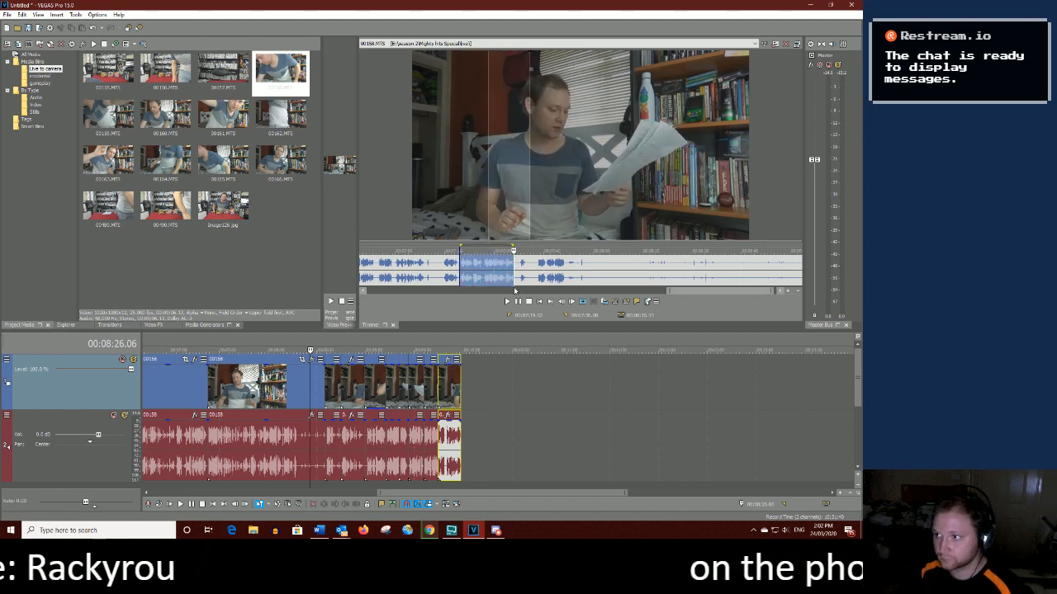
{"action": "left_click_drag", "start_coordinate": [491, 422], "coordinate": [469, 422]}
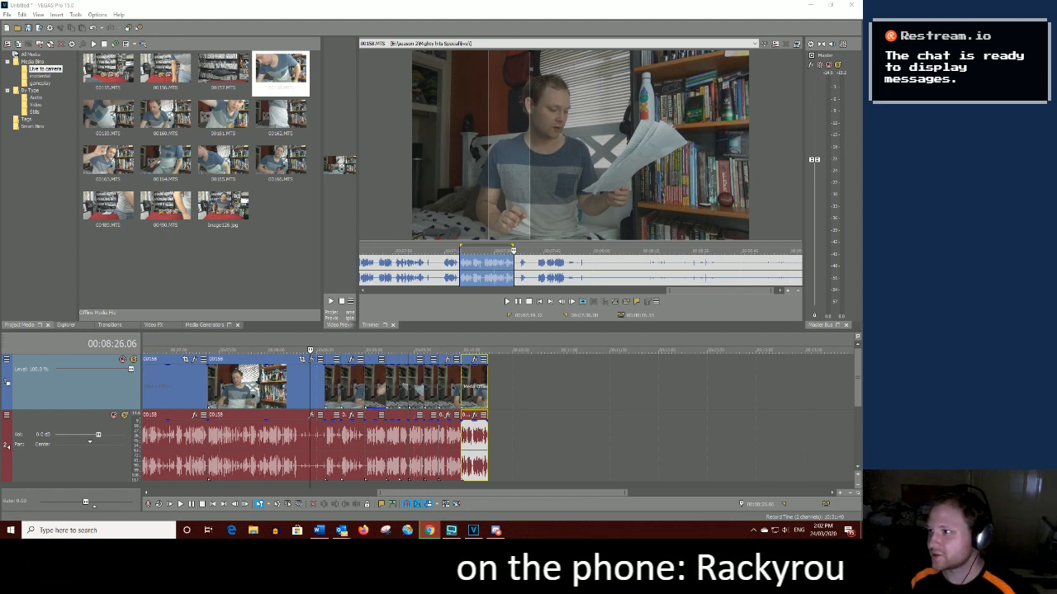
Return to the video project and append the very short isolated speech burst between the two pauses to the timeline
{"action": "key", "text": "alt+Tab"}
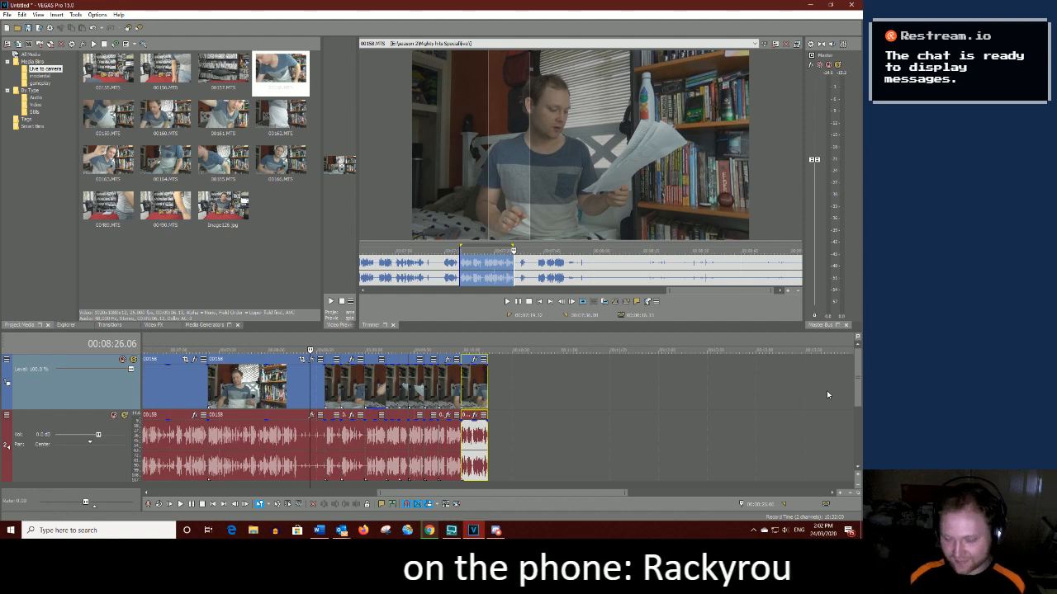
{"action": "left_click", "coordinate": [522, 272]}
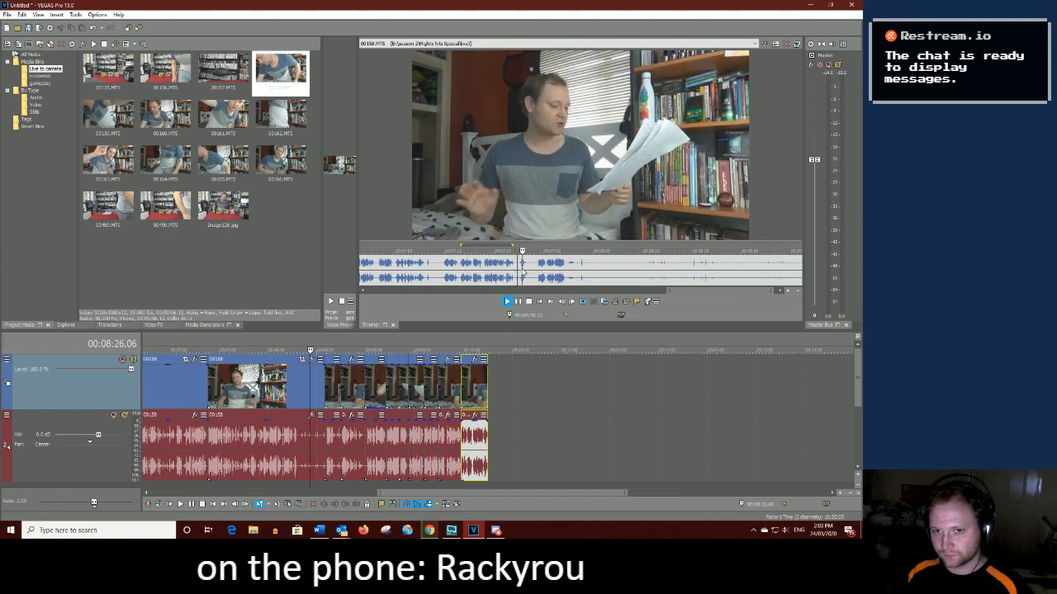
{"action": "left_click_drag", "start_coordinate": [519, 263], "coordinate": [497, 386]}
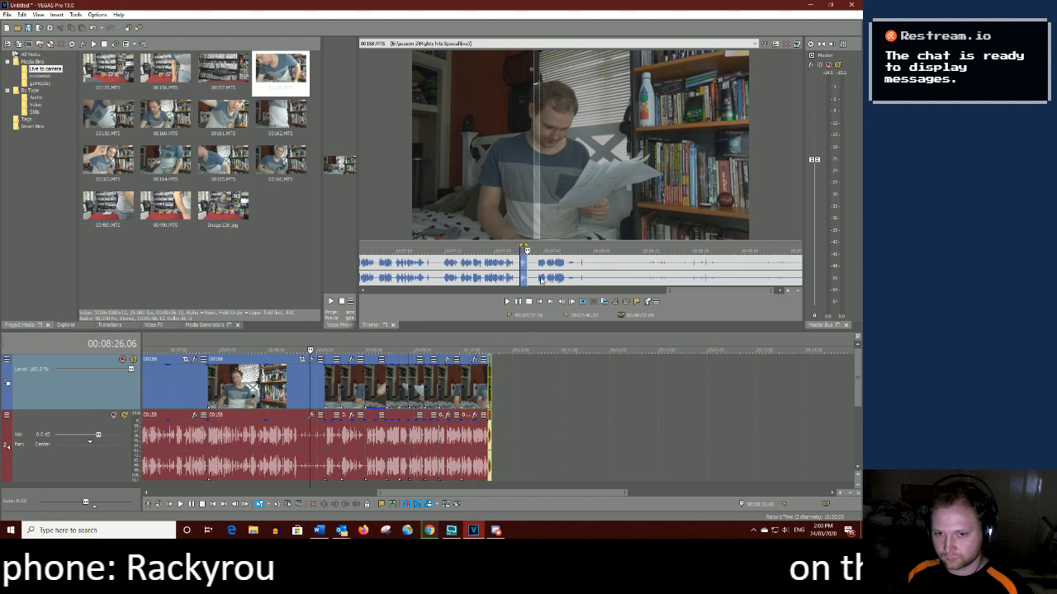
Append the final spoken passage before the long quiet stretch of 00158.MTS to the end of the timeline
{"action": "left_click", "coordinate": [538, 280]}
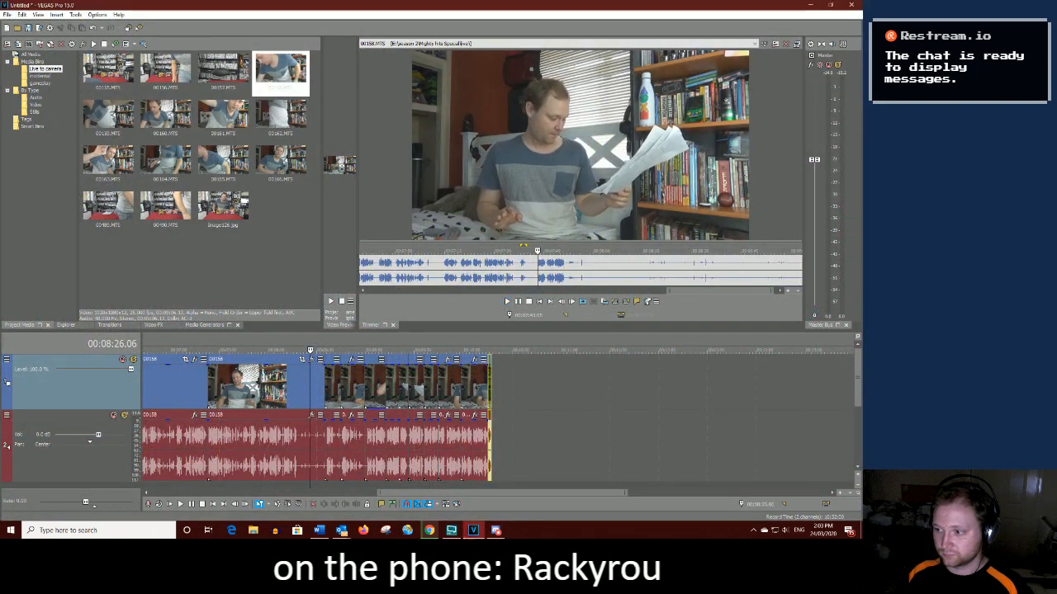
{"action": "key", "text": "space"}
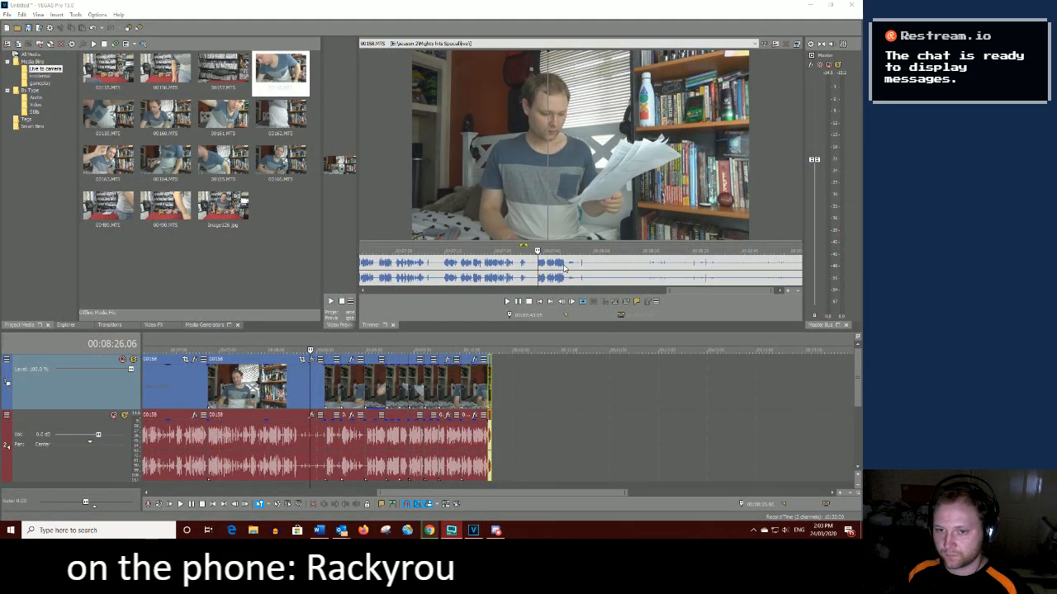
{"action": "left_click", "coordinate": [564, 268]}
{"action": "left_click_drag", "start_coordinate": [538, 271], "coordinate": [567, 273]}
{"action": "left_click", "coordinate": [540, 265]}
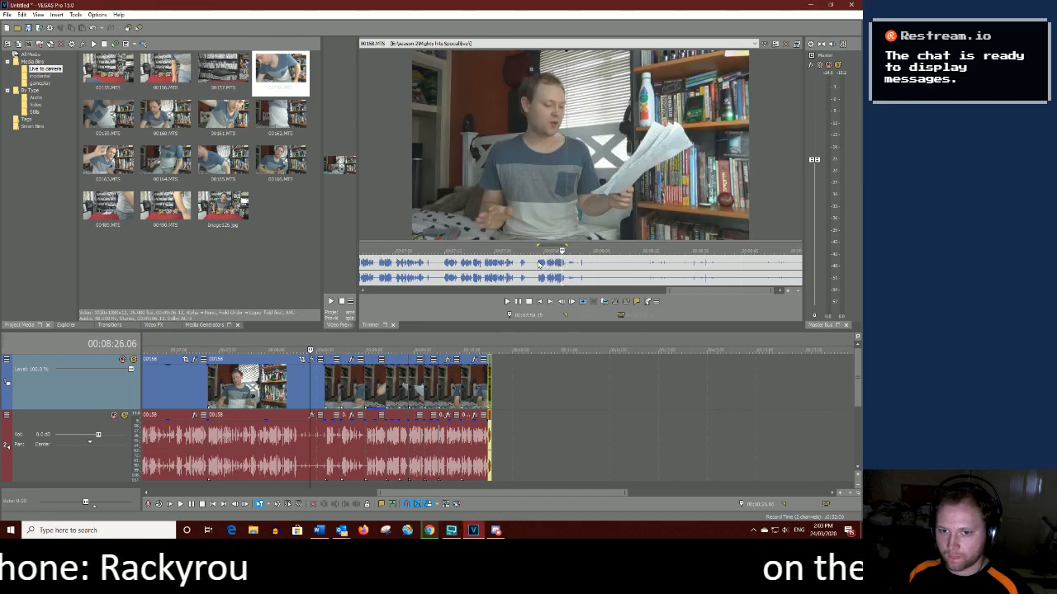
{"action": "right_click", "coordinate": [559, 246]}
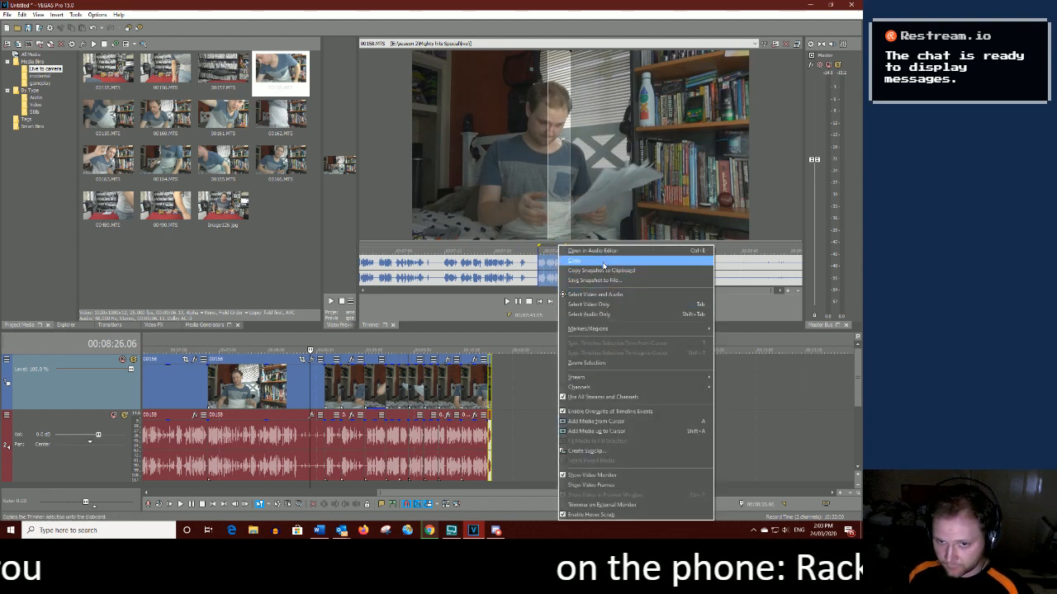
{"action": "left_click_drag", "start_coordinate": [551, 267], "coordinate": [504, 424]}
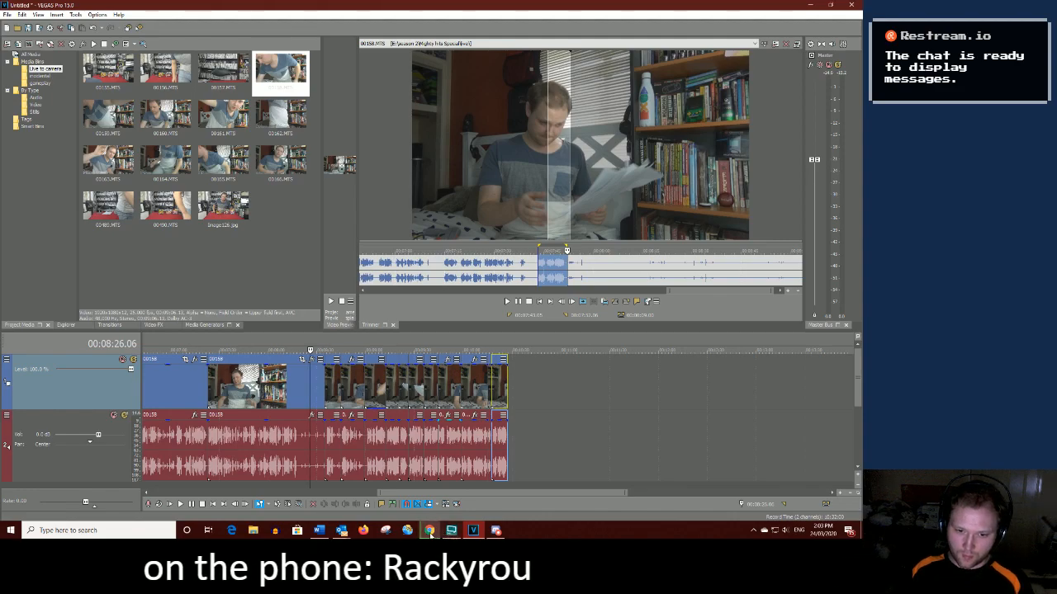
Switch to YouTube in Chrome and search for "saving private ryan tank scene"
{"action": "mouse_move", "coordinate": [431, 534]}
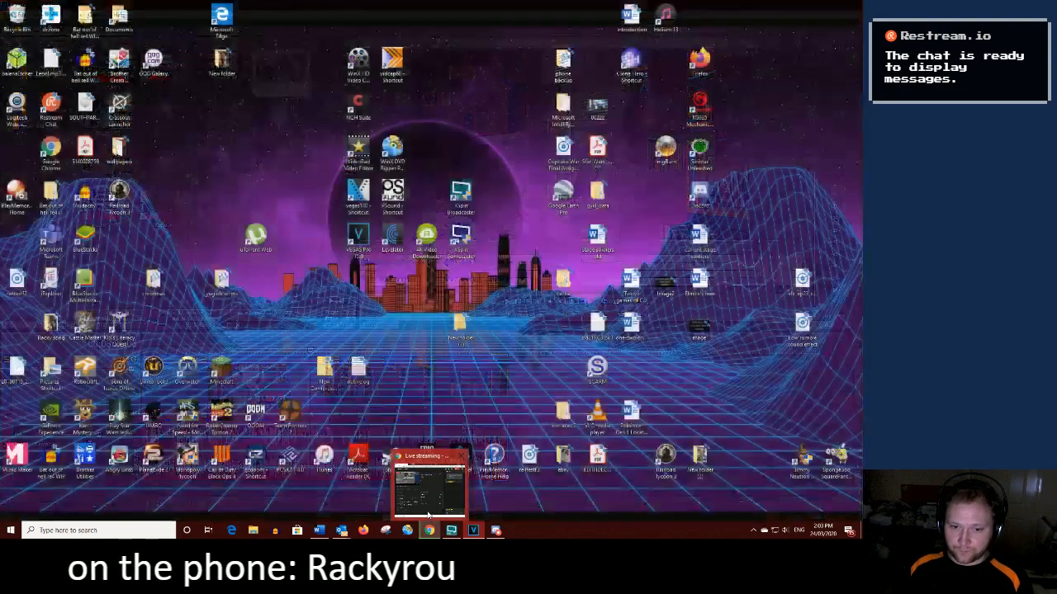
{"action": "left_click", "coordinate": [428, 515]}
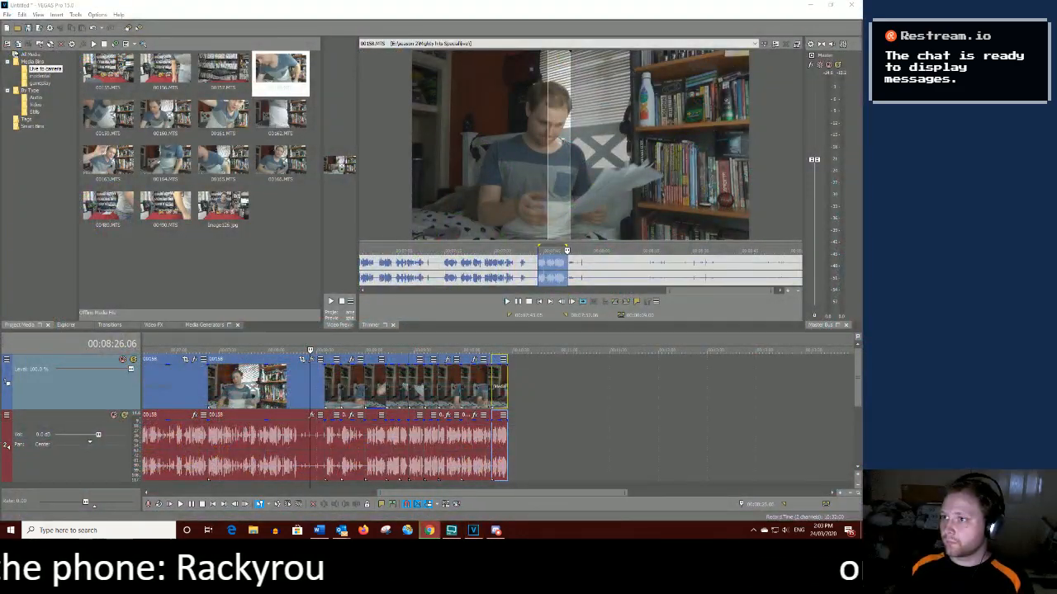
{"action": "left_click_drag", "start_coordinate": [861, 397], "coordinate": [545, 212]}
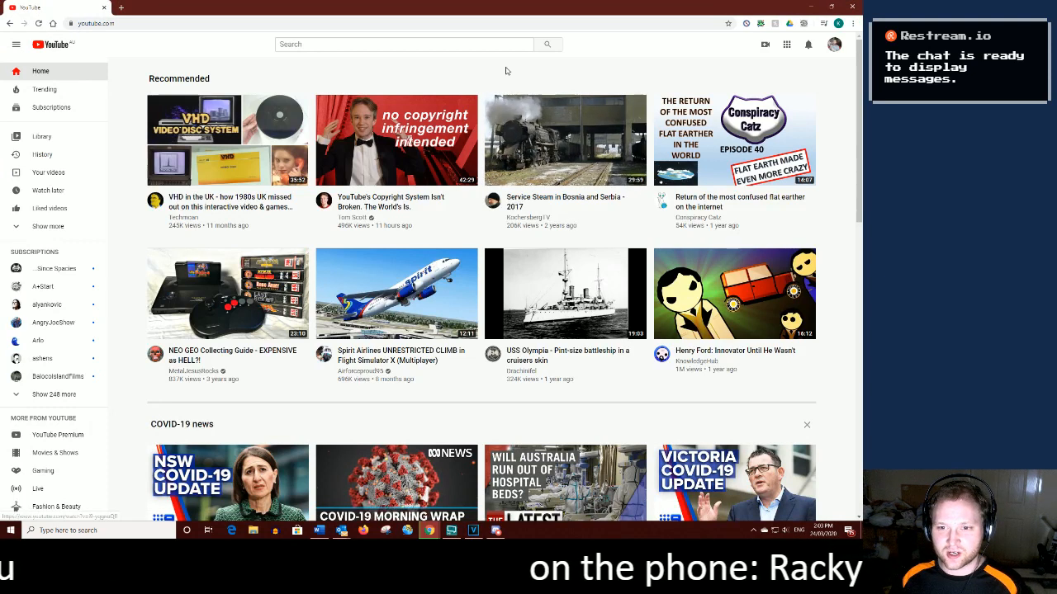
{"action": "left_click", "coordinate": [491, 44]}
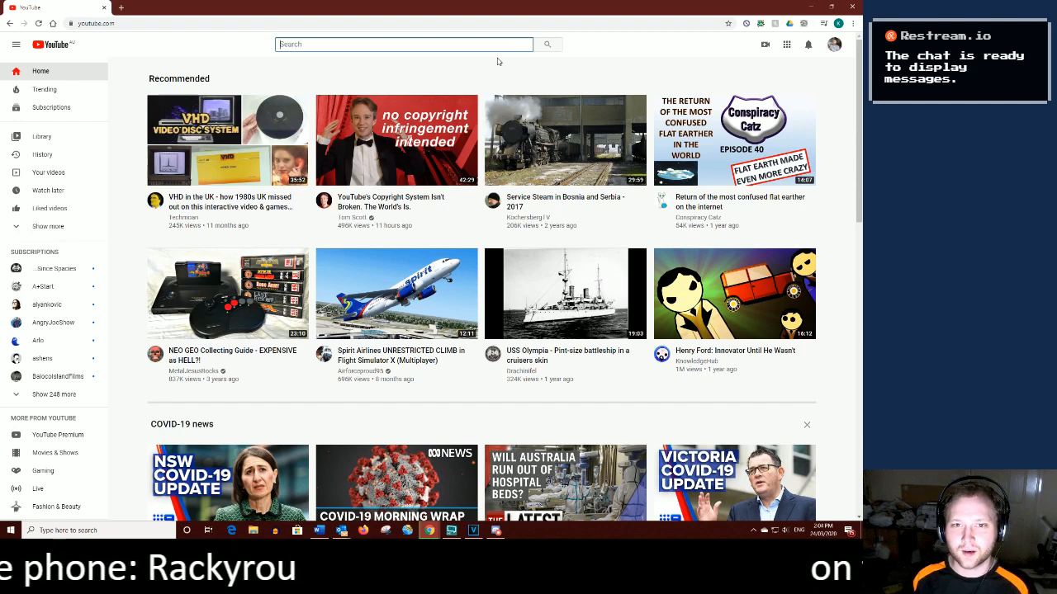
{"action": "type", "text": "saving p"}
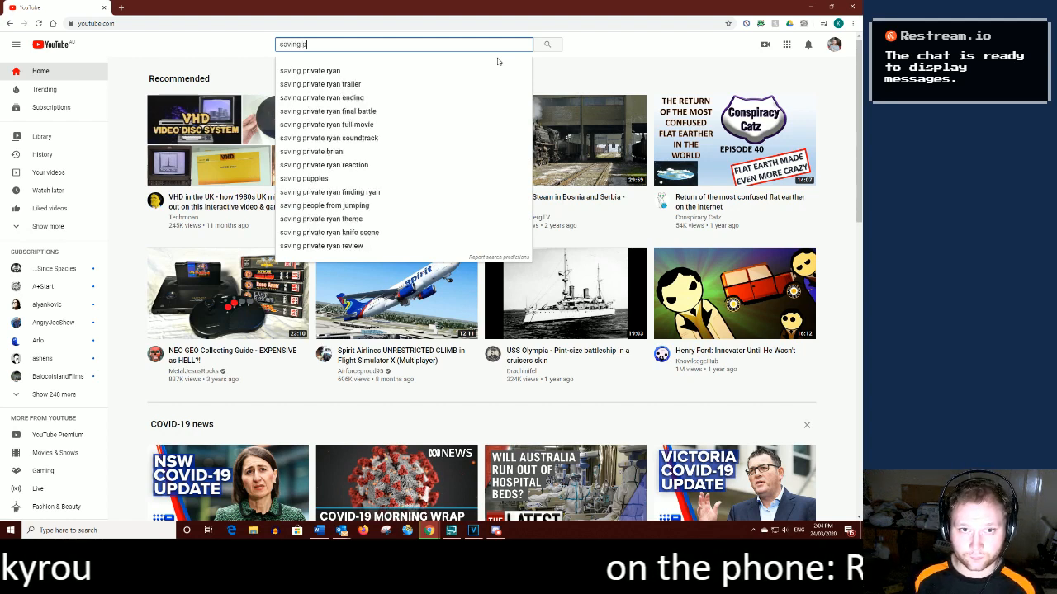
{"action": "key", "text": "Down"}
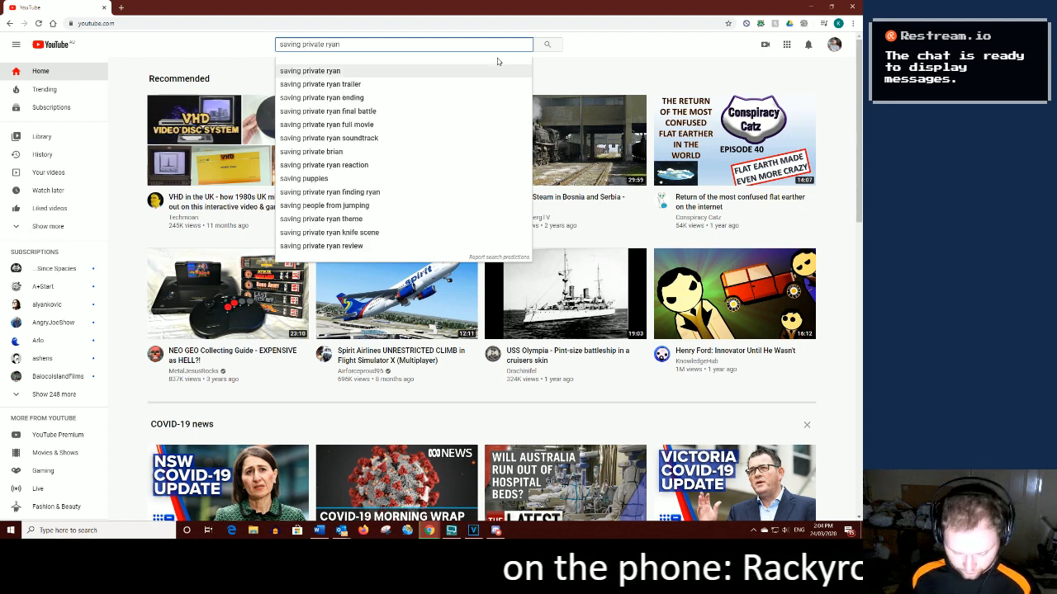
{"action": "type", "text": "ta"}
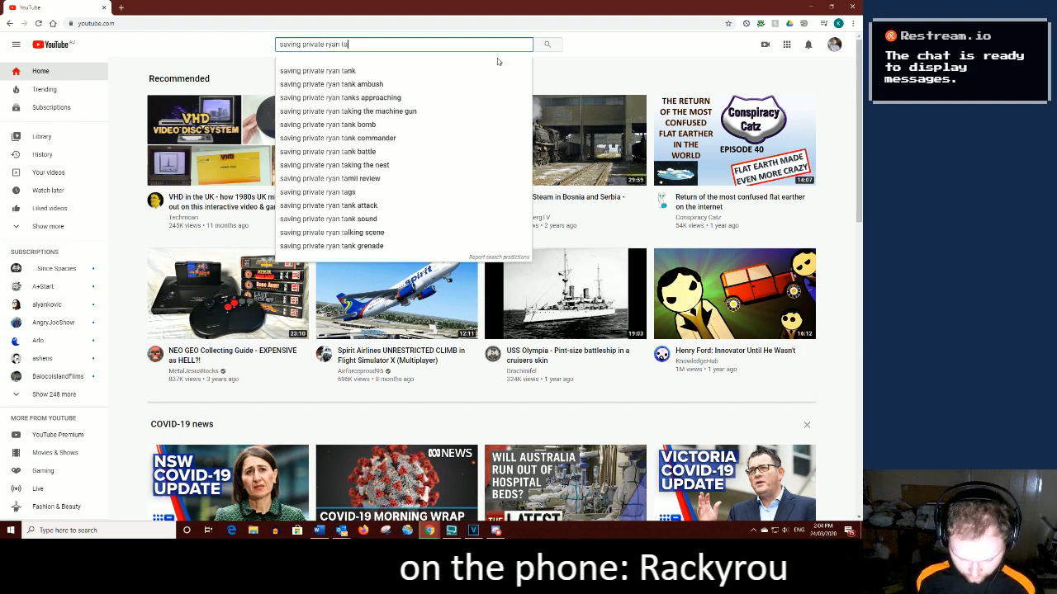
{"action": "type", "text": "nk"}
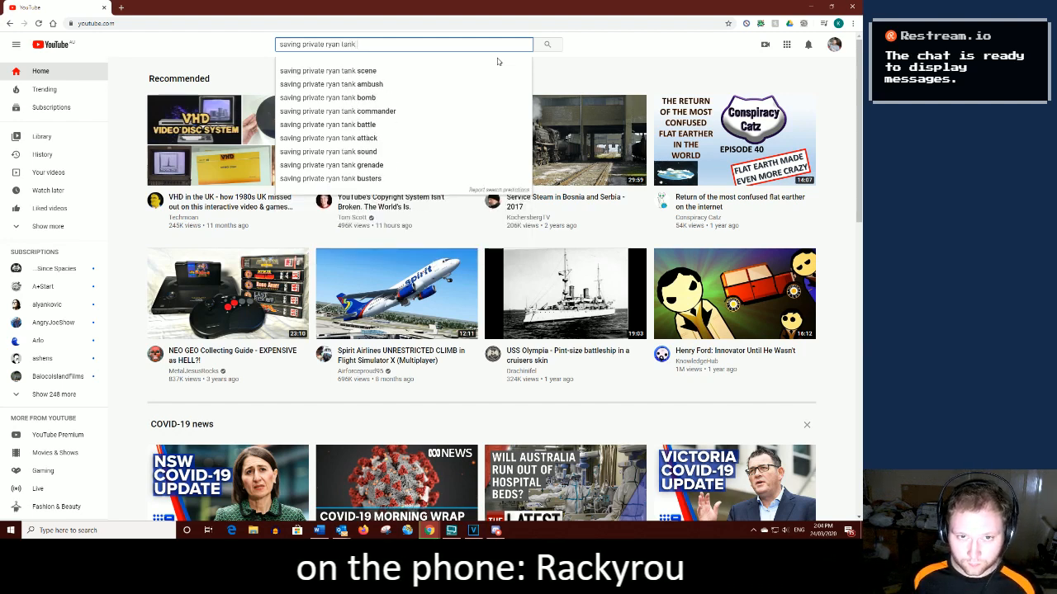
{"action": "key", "text": "Down"}
{"action": "key", "text": "Return"}
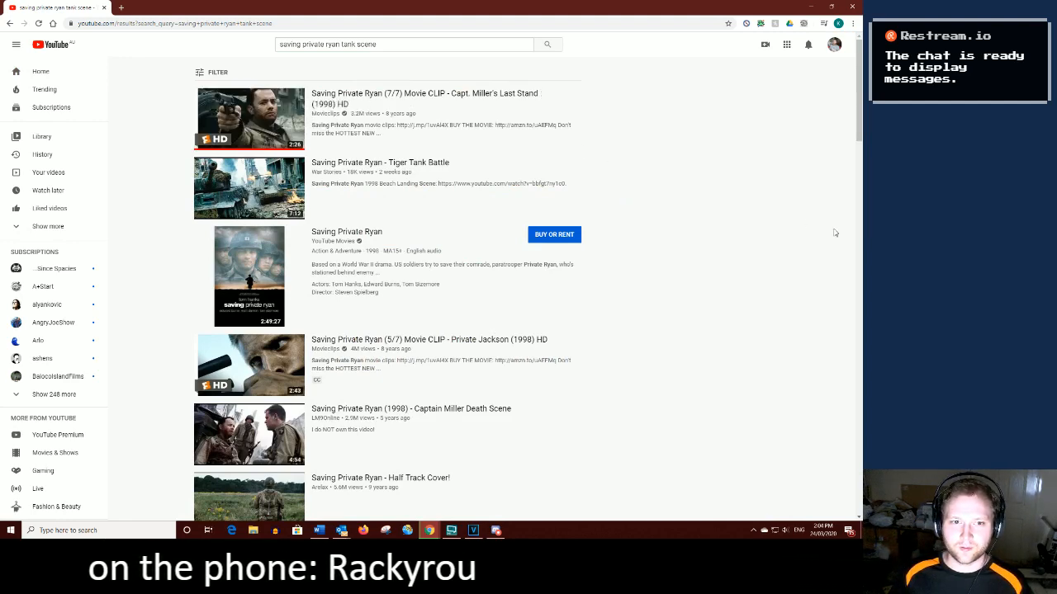
Preview the Saving Private Ryan (7/7) clip "Capt. Miller's Last Stand" and return to the search results
{"action": "left_click", "coordinate": [264, 131]}
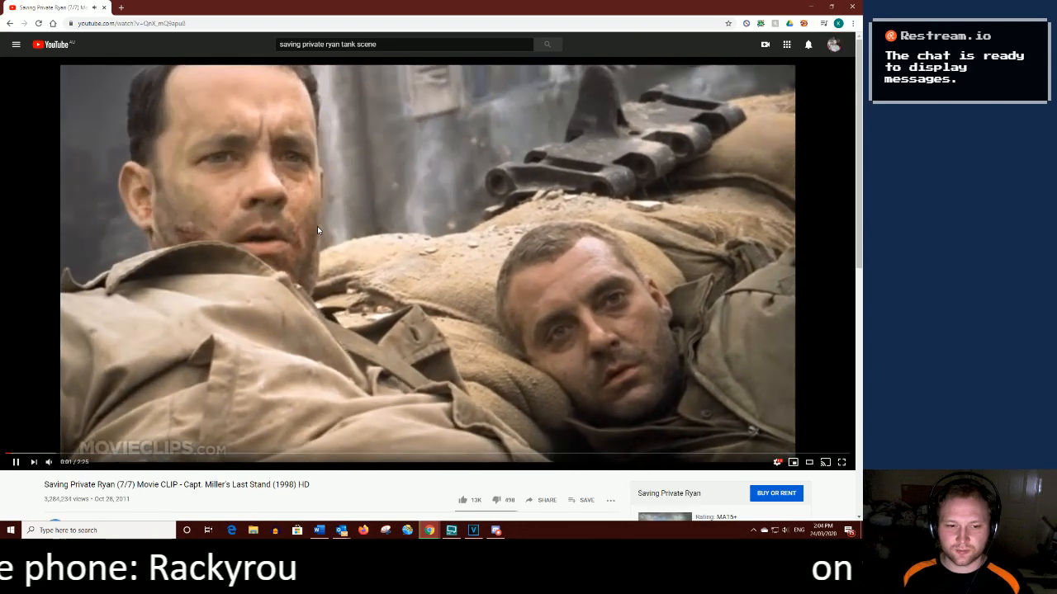
{"action": "left_click", "coordinate": [312, 223]}
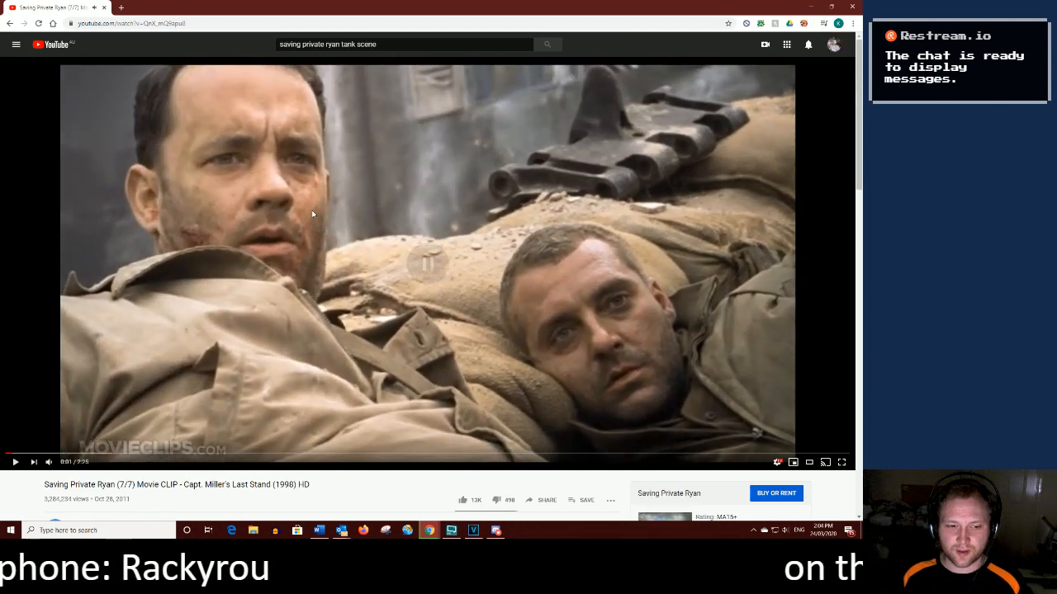
{"action": "key", "text": "alt+Left"}
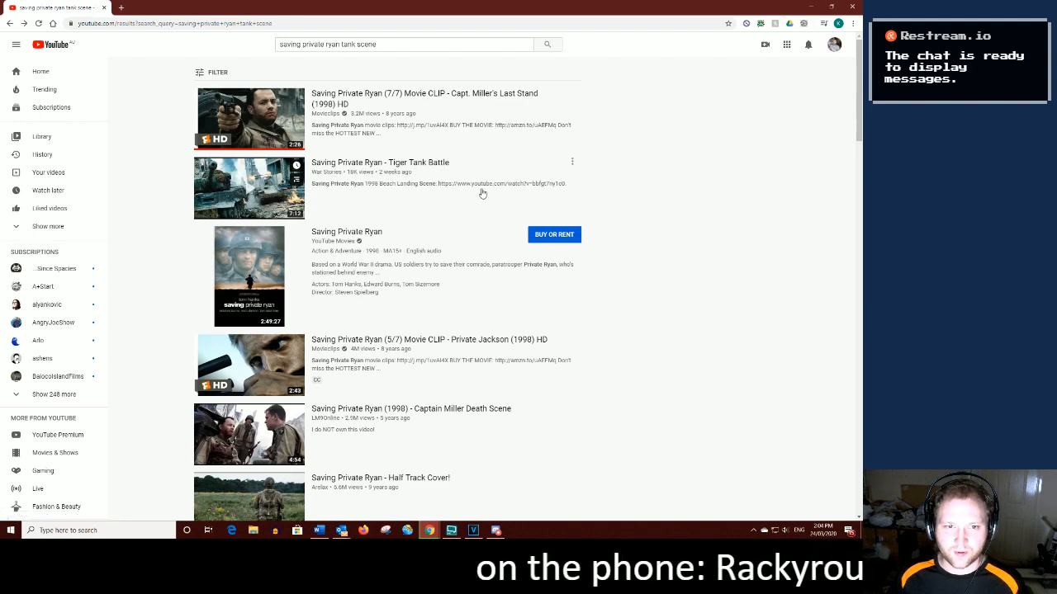
Preview "Saving Private Ryan - Tiger Tank Battle" from about 4:57 and return to the search results
{"action": "scroll", "coordinate": [480, 192], "scroll_direction": "down", "scroll_amount": 2}
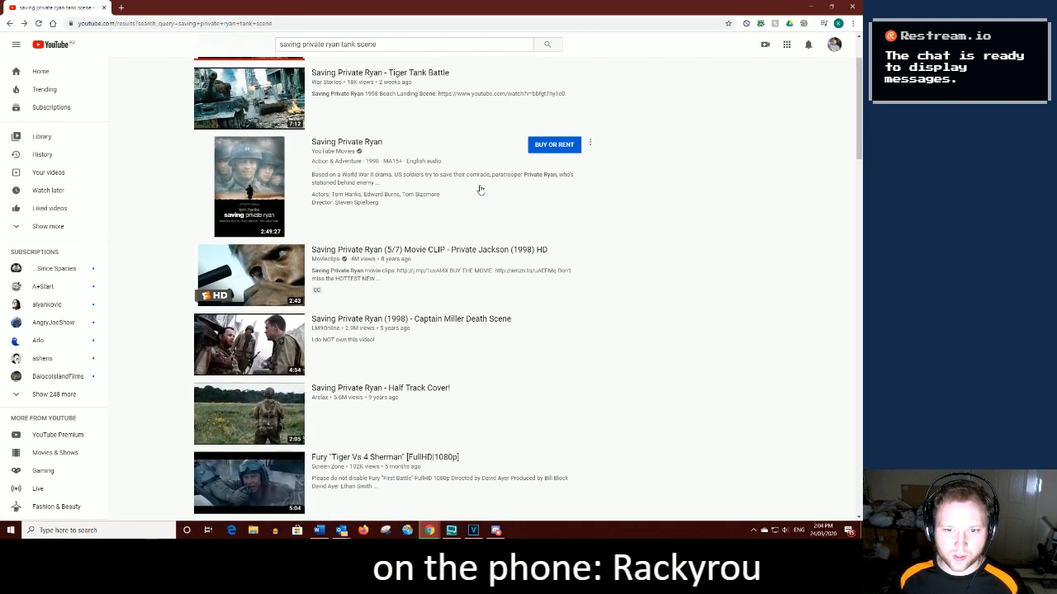
{"action": "scroll", "coordinate": [480, 191], "scroll_direction": "down", "scroll_amount": 3}
{"action": "scroll", "coordinate": [480, 190], "scroll_direction": "up", "scroll_amount": 4}
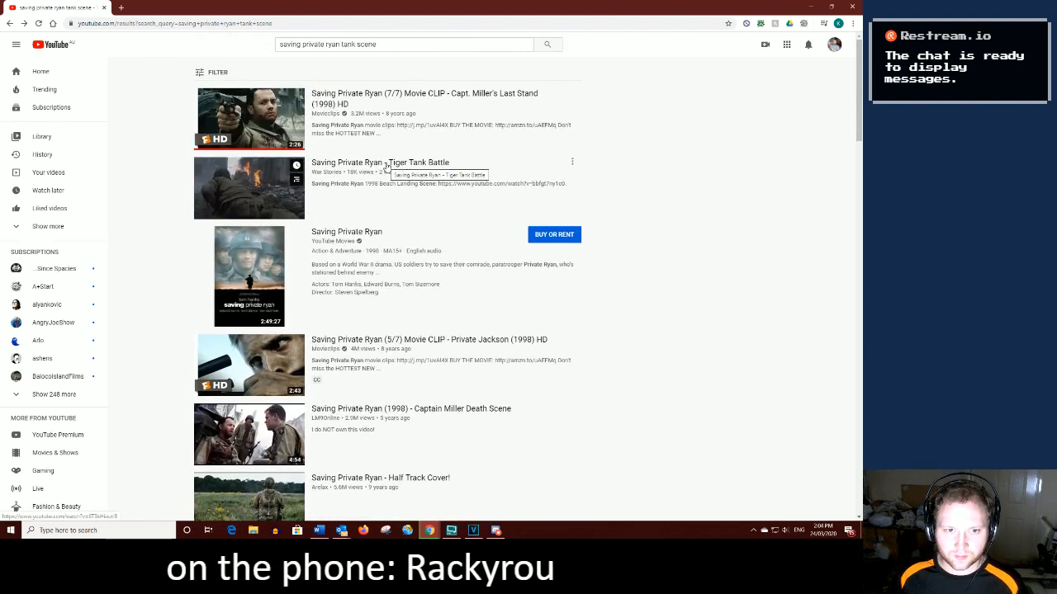
{"action": "left_click", "coordinate": [425, 165]}
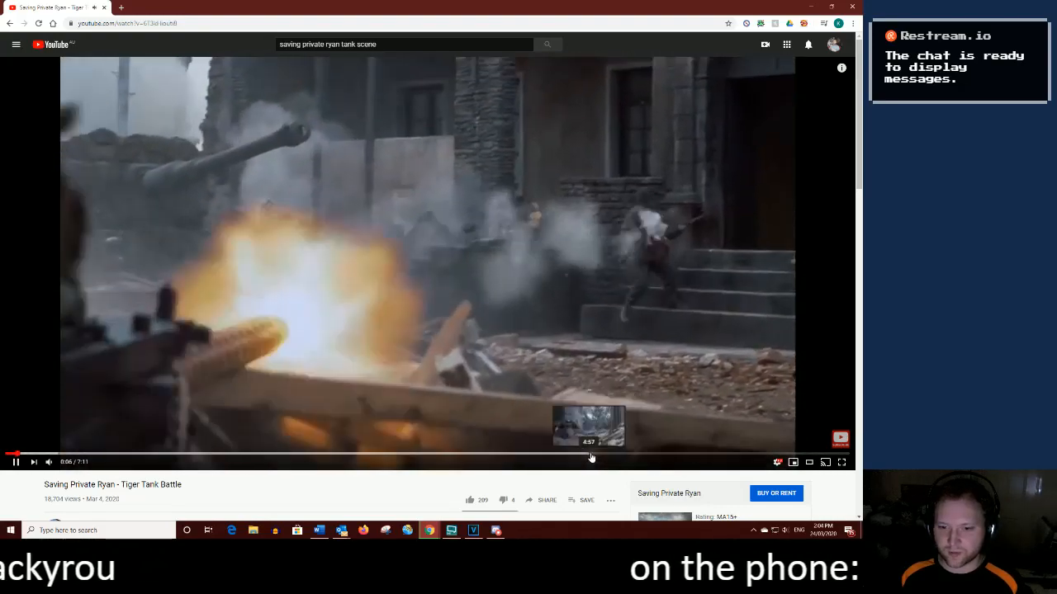
{"action": "left_click", "coordinate": [593, 457]}
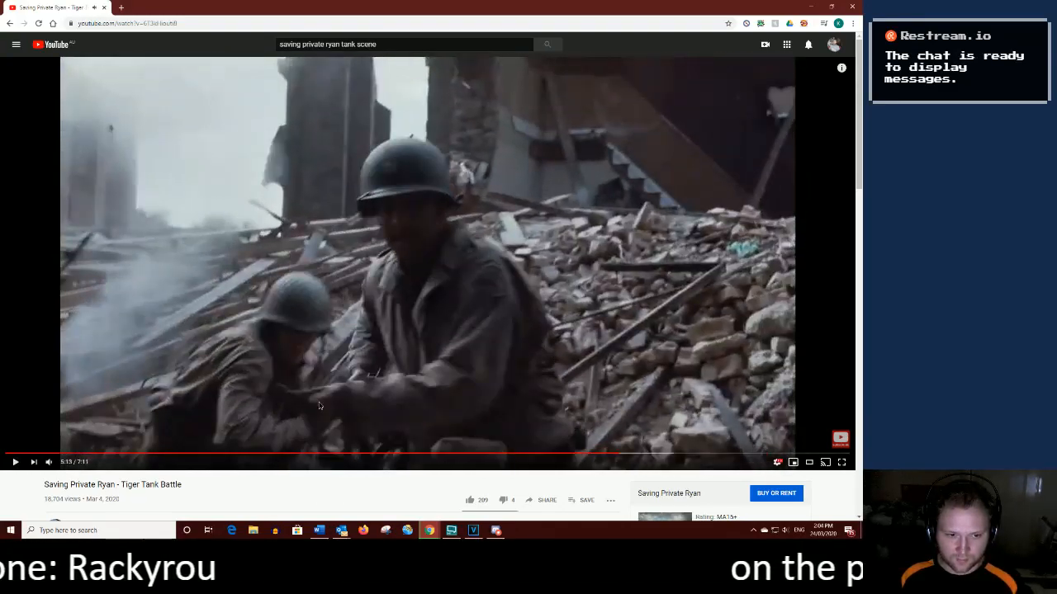
{"action": "key", "text": "alt+Left"}
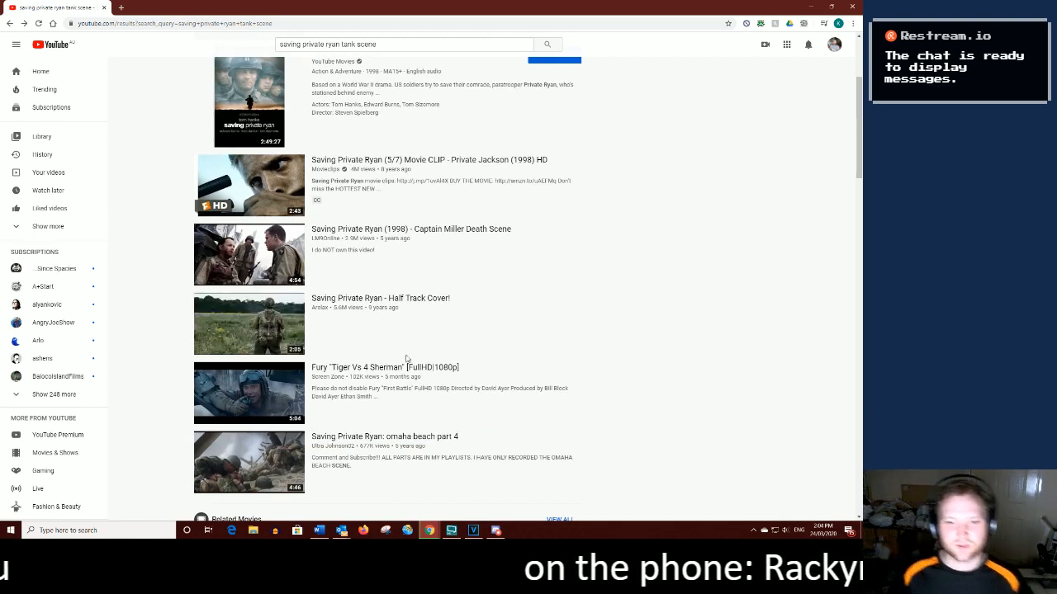
Check the remaining results, reopen the "Capt. Miller's Last Stand" clip, copy its web address and close the page
{"action": "scroll", "coordinate": [417, 320], "scroll_direction": "down", "scroll_amount": 5}
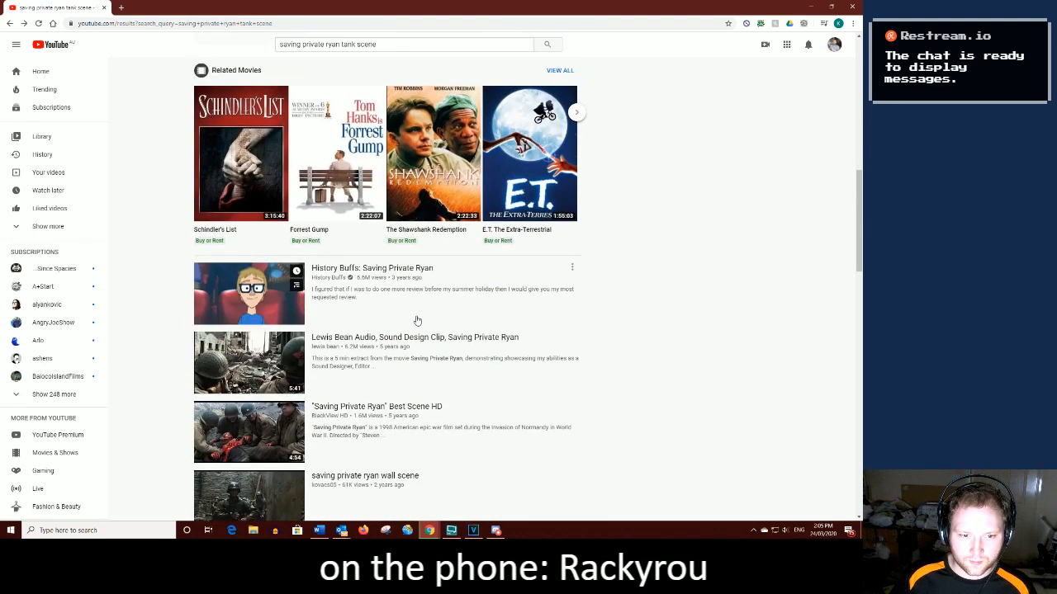
{"action": "scroll", "coordinate": [417, 320], "scroll_direction": "down", "scroll_amount": 3}
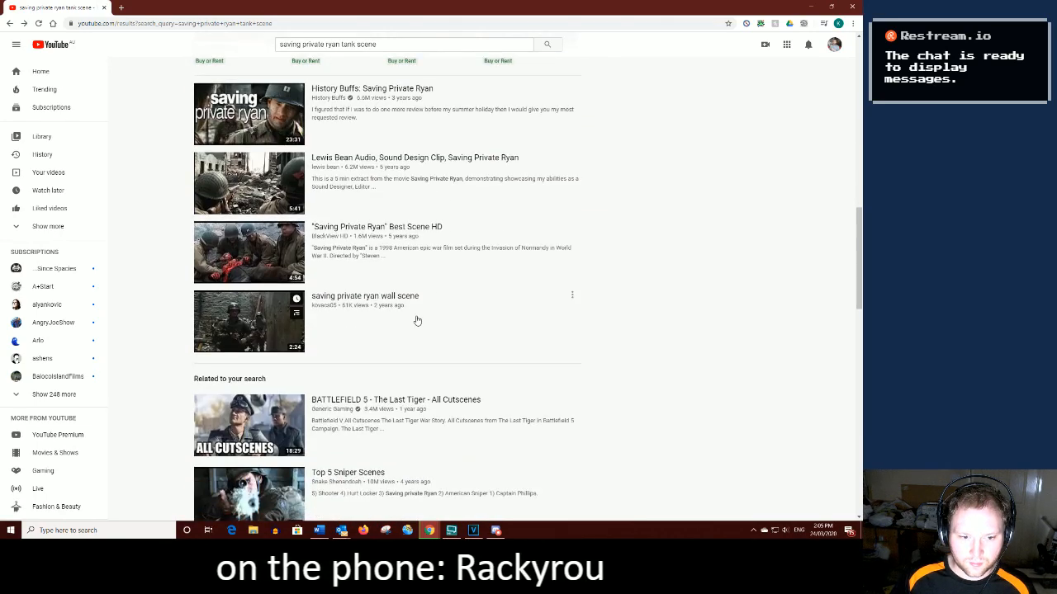
{"action": "scroll", "coordinate": [417, 320], "scroll_direction": "up", "scroll_amount": 10}
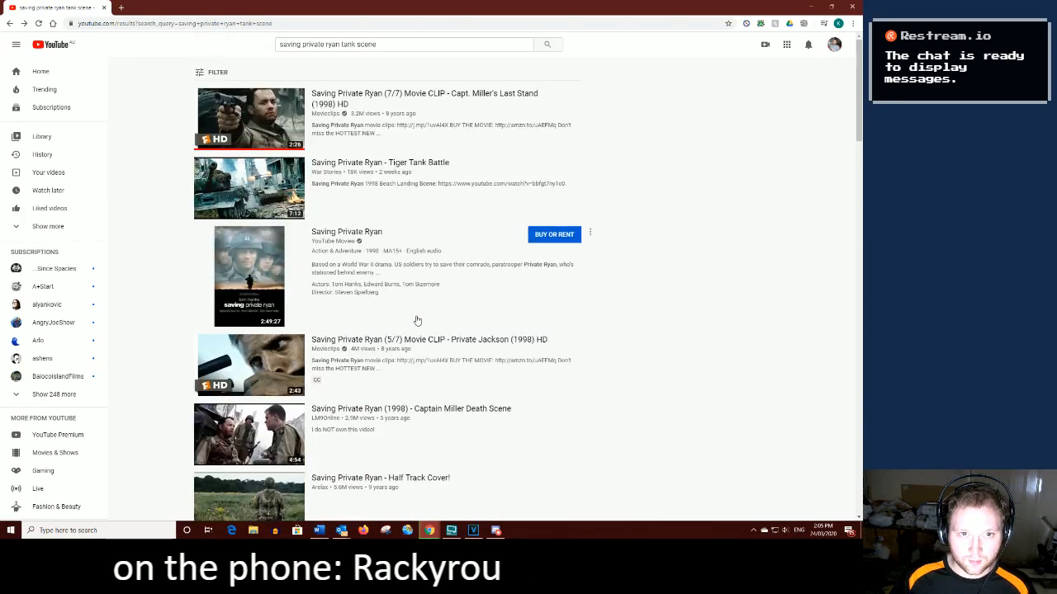
{"action": "left_click", "coordinate": [249, 118]}
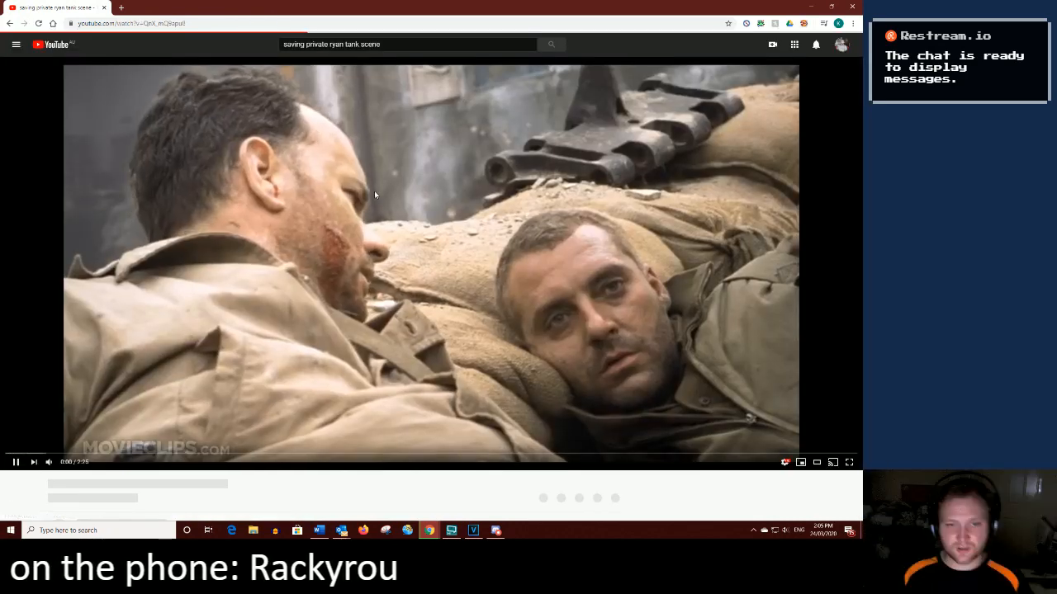
{"action": "left_click", "coordinate": [162, 23]}
{"action": "right_click", "coordinate": [163, 23]}
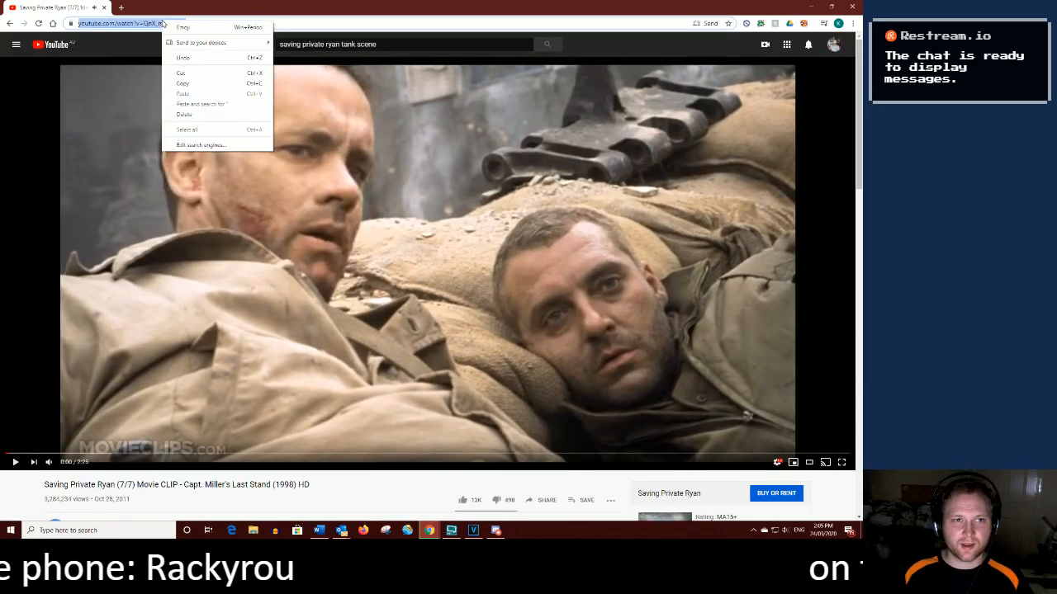
{"action": "left_click", "coordinate": [198, 85]}
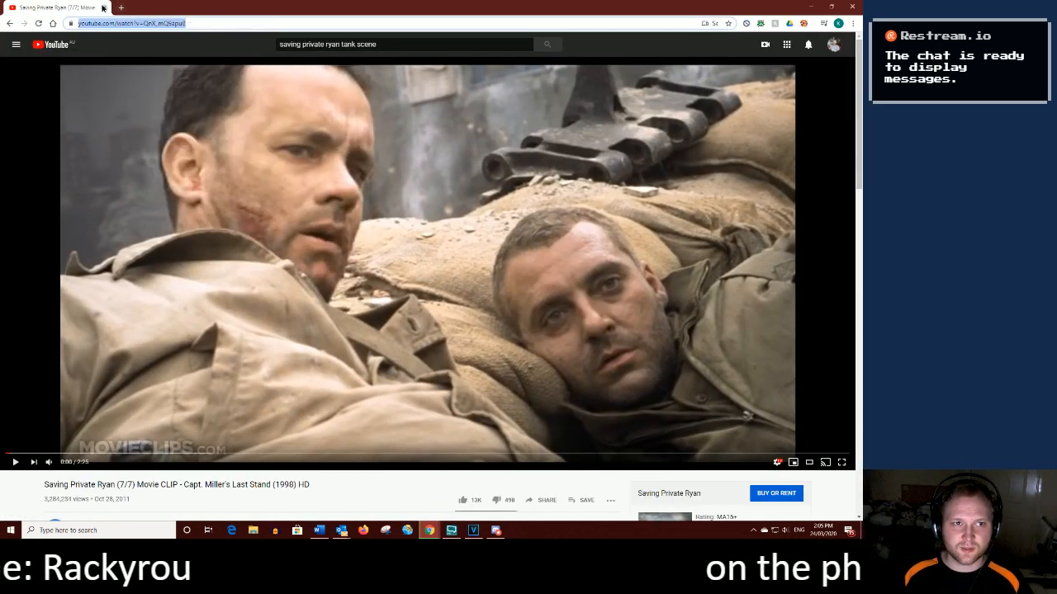
{"action": "left_click", "coordinate": [103, 7]}
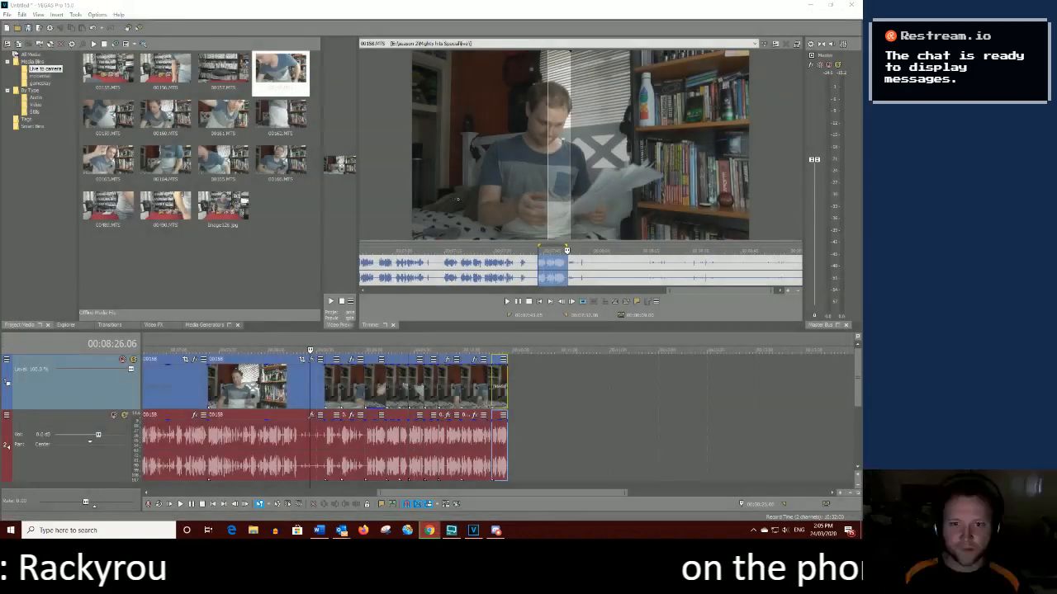
Switch to 4K Video Downloader and add the copied clip link, dismissing the software update offer
{"action": "left_click", "coordinate": [810, 5]}
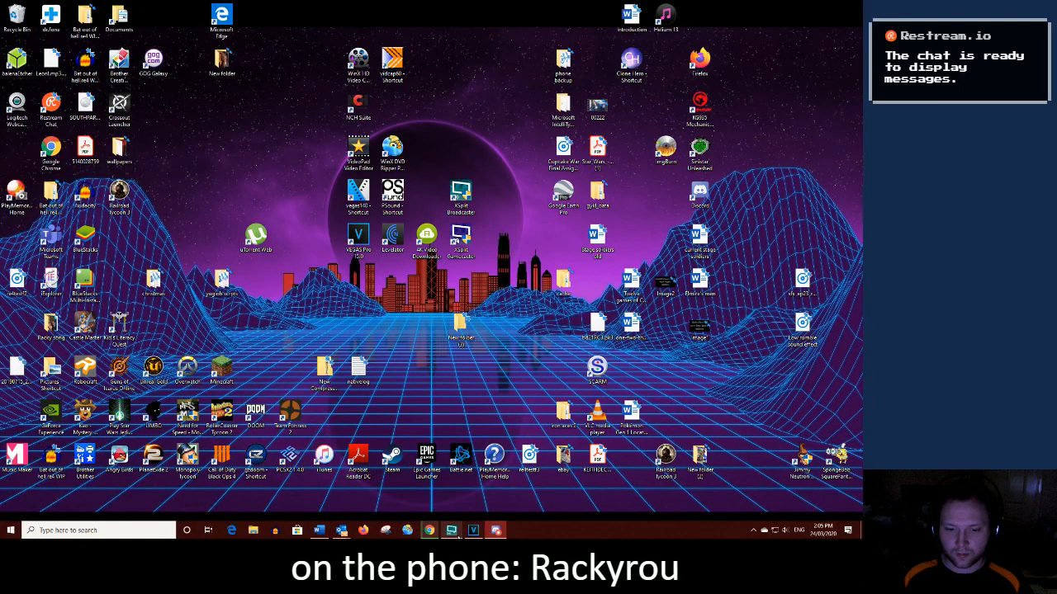
{"action": "left_click", "coordinate": [452, 530]}
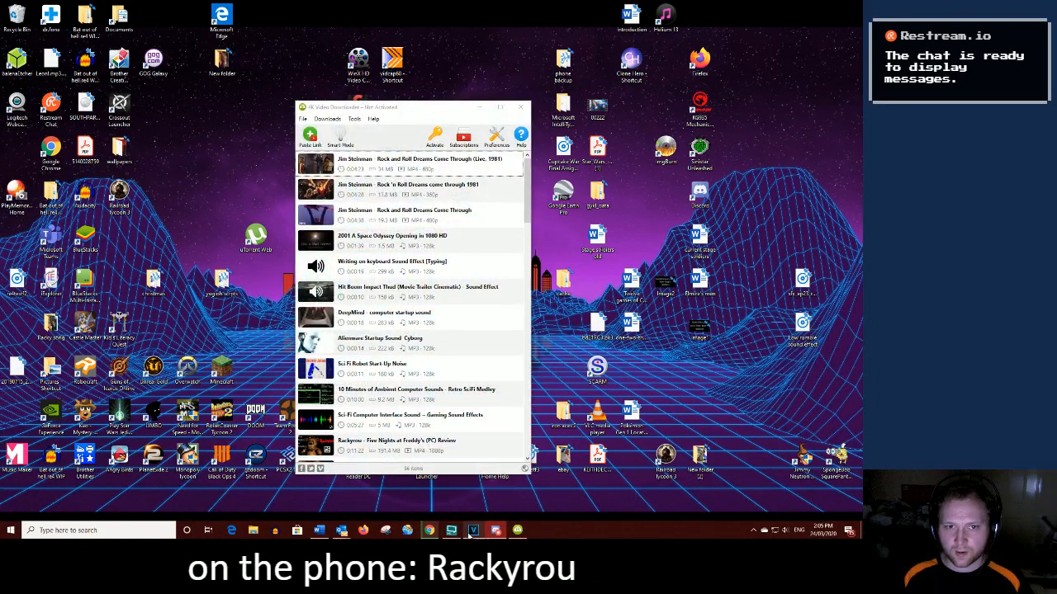
{"action": "left_click", "coordinate": [472, 532]}
{"action": "left_click", "coordinate": [452, 530]}
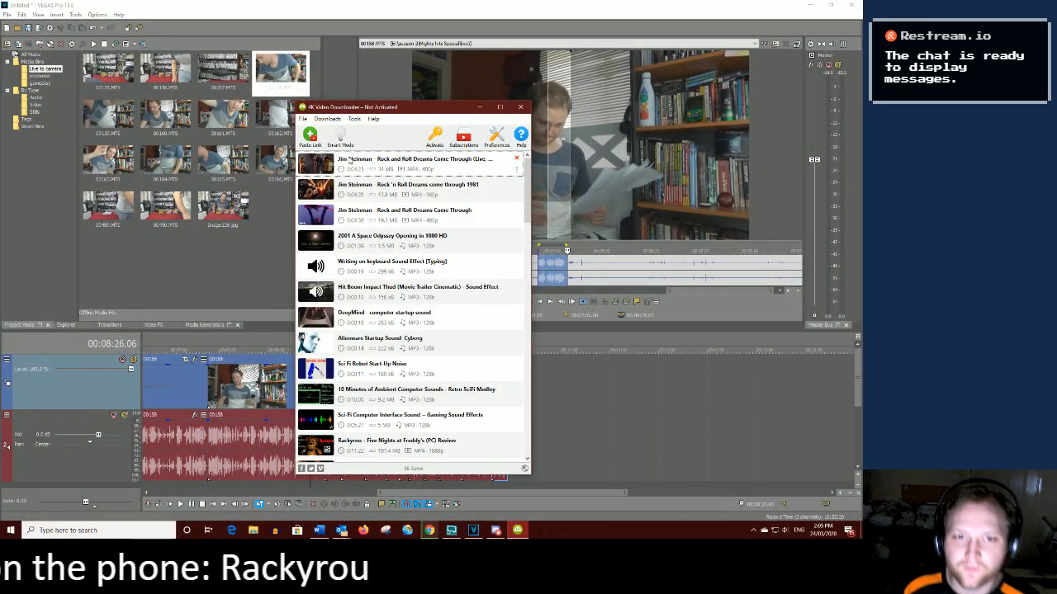
{"action": "scroll", "coordinate": [406, 240], "scroll_direction": "down", "scroll_amount": 15}
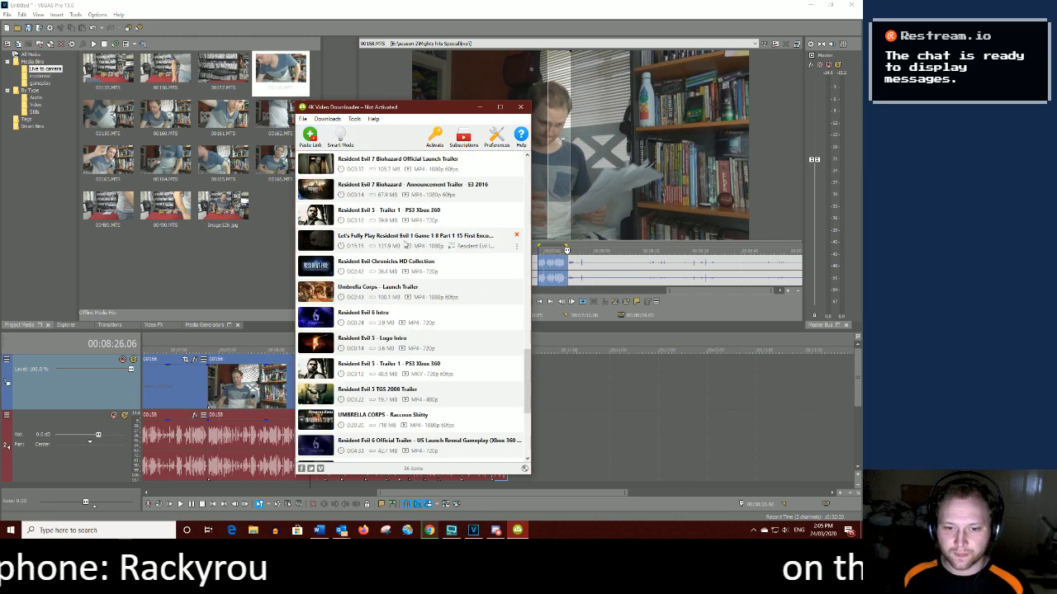
{"action": "scroll", "coordinate": [392, 227], "scroll_direction": "up", "scroll_amount": 15}
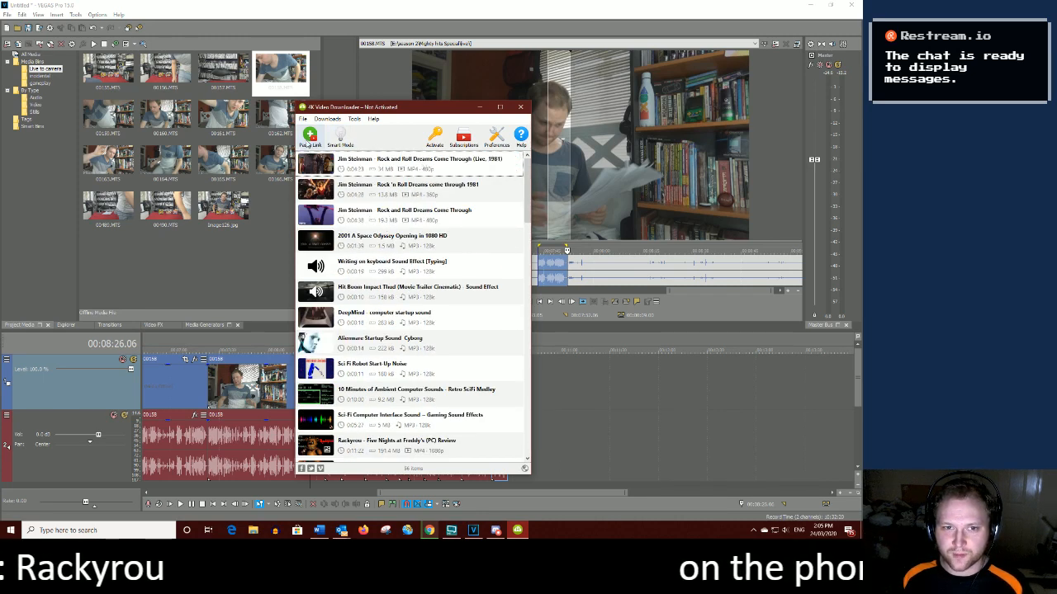
{"action": "left_click", "coordinate": [310, 138]}
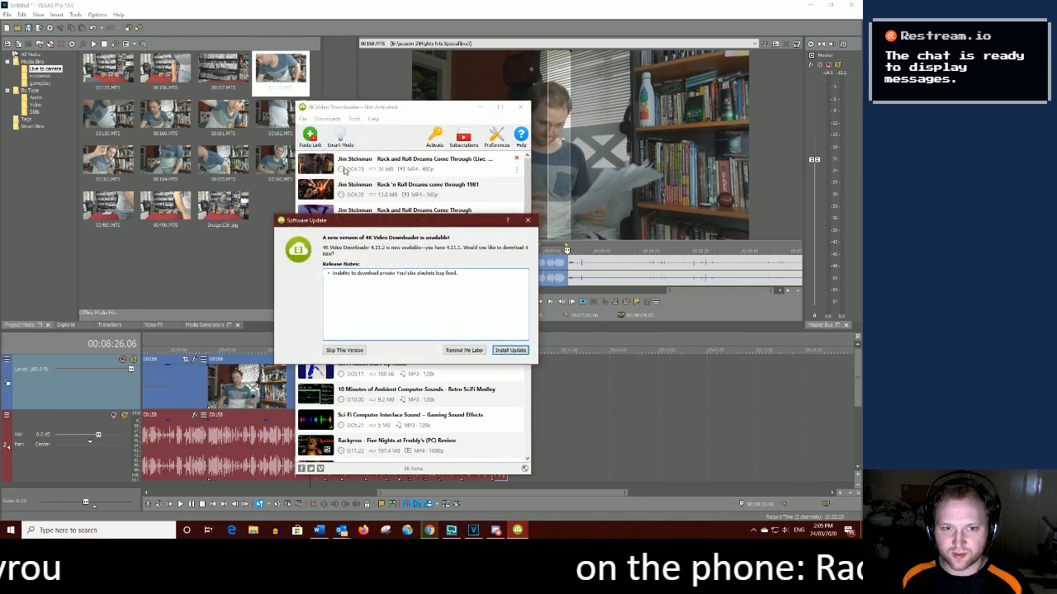
{"action": "left_click", "coordinate": [522, 224]}
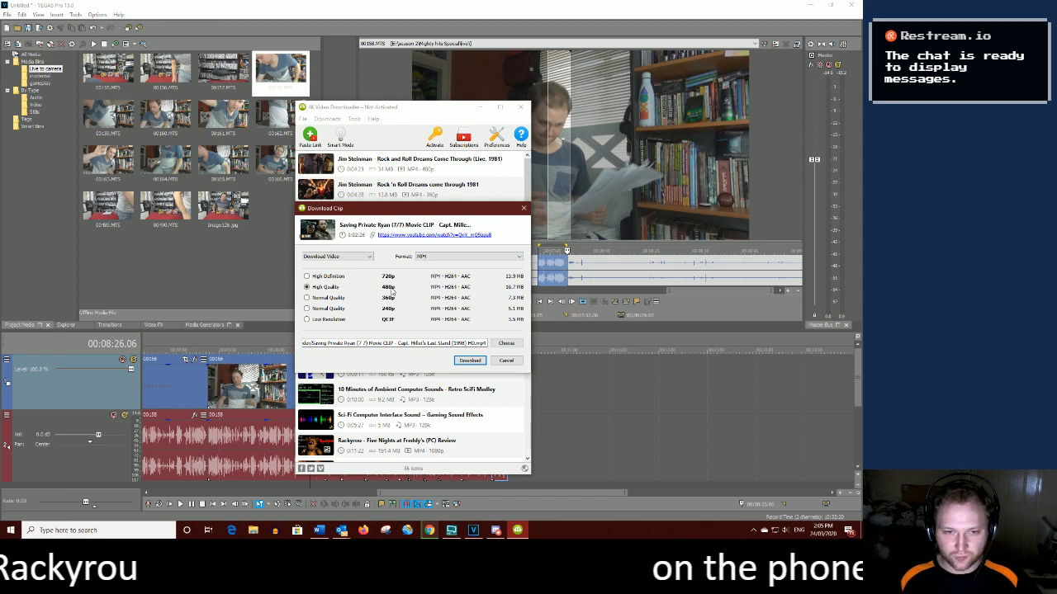
Set the clip to download as High Definition 720p MP4 video
{"action": "left_click", "coordinate": [340, 257]}
{"action": "left_click", "coordinate": [341, 258]}
{"action": "left_click", "coordinate": [338, 279]}
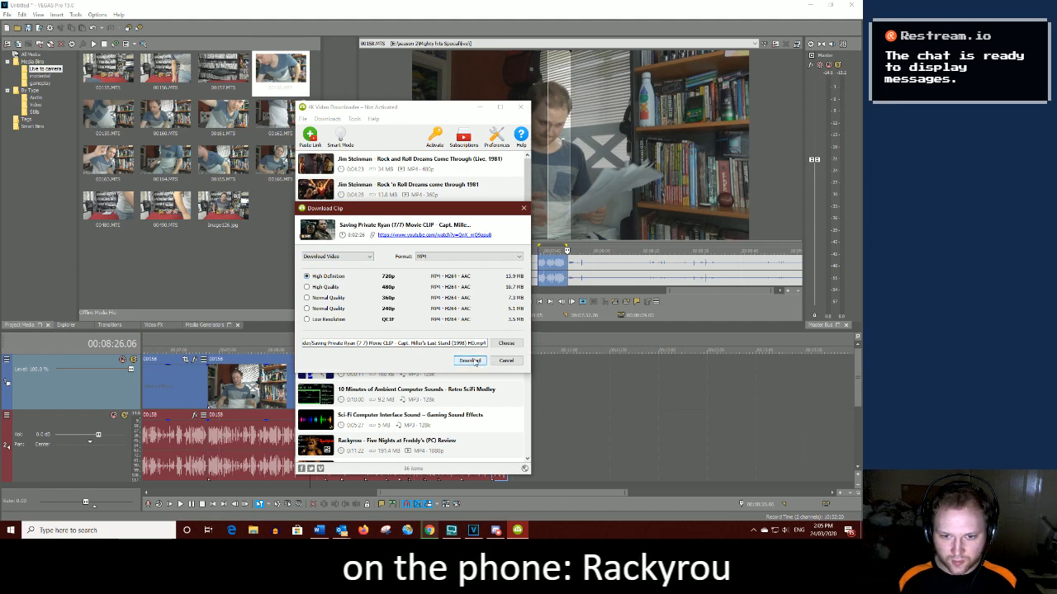
Browse for the clip's save location to the Mighty hits Special folder inside season 2 on drive E
{"action": "left_click", "coordinate": [505, 343]}
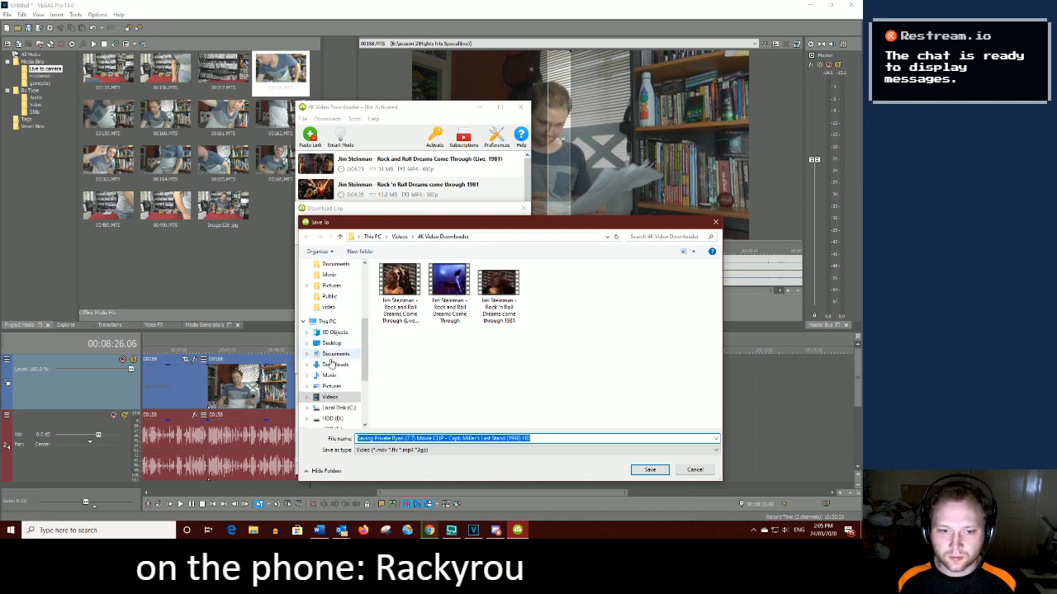
{"action": "scroll", "coordinate": [334, 378], "scroll_direction": "down", "scroll_amount": 2}
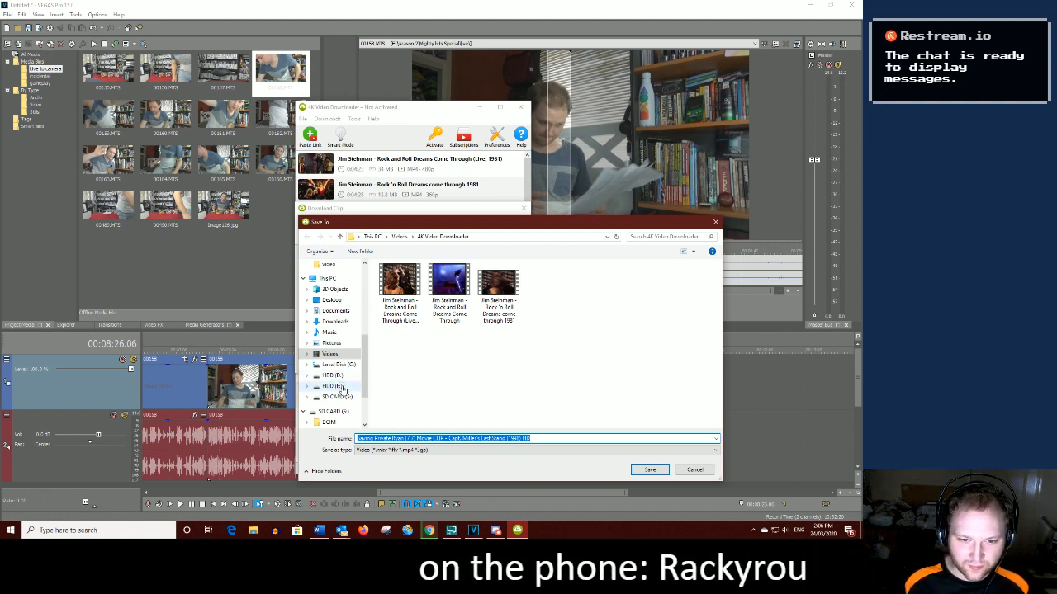
{"action": "left_click", "coordinate": [333, 385]}
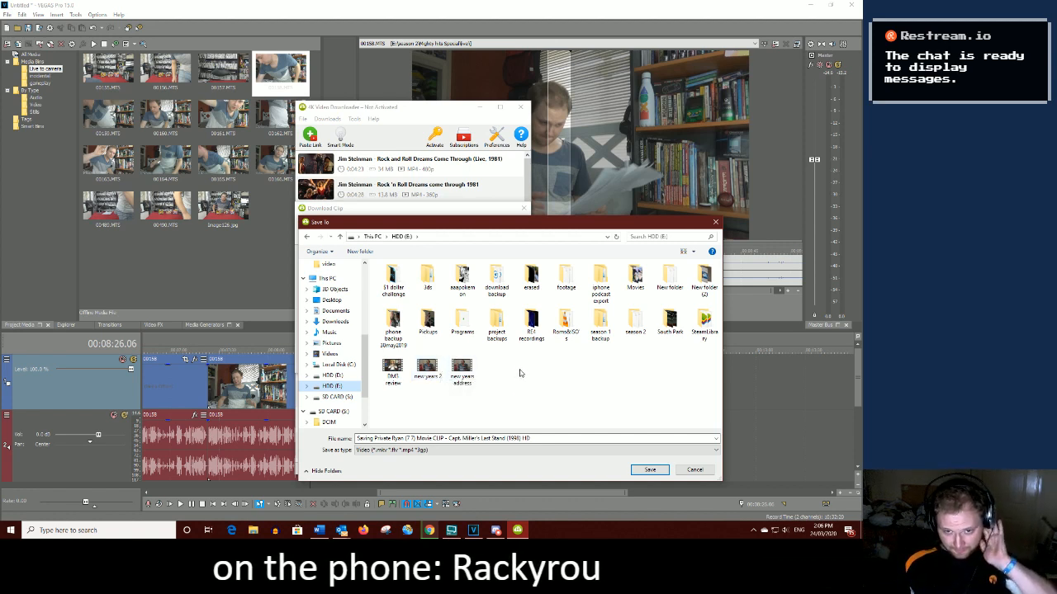
{"action": "double_click", "coordinate": [632, 323]}
{"action": "double_click", "coordinate": [406, 286]}
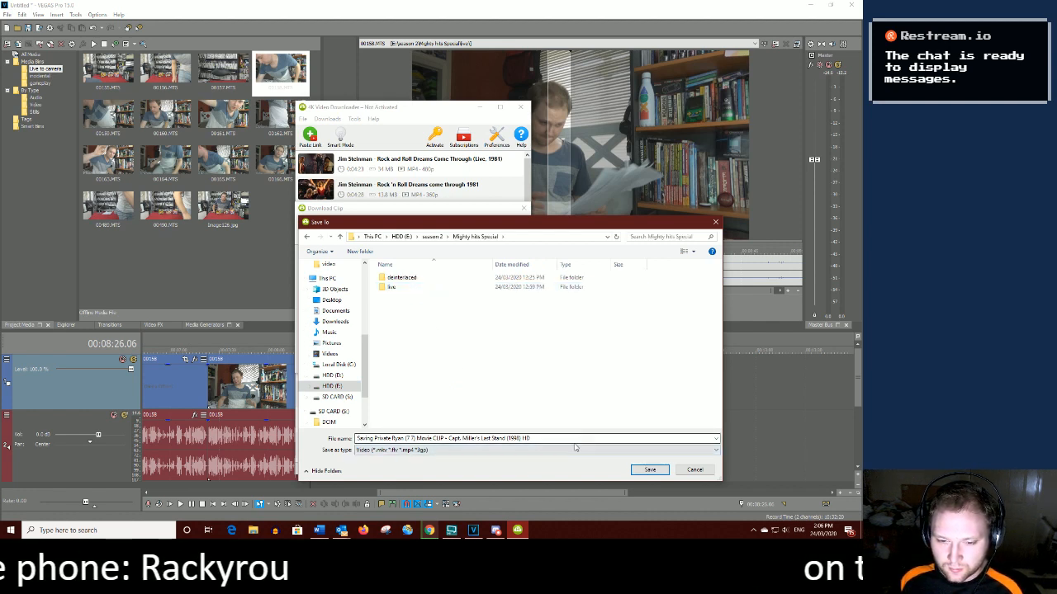
Create a new folder named "extras" inside the Mighty hits Special folder
{"action": "right_click", "coordinate": [471, 389]}
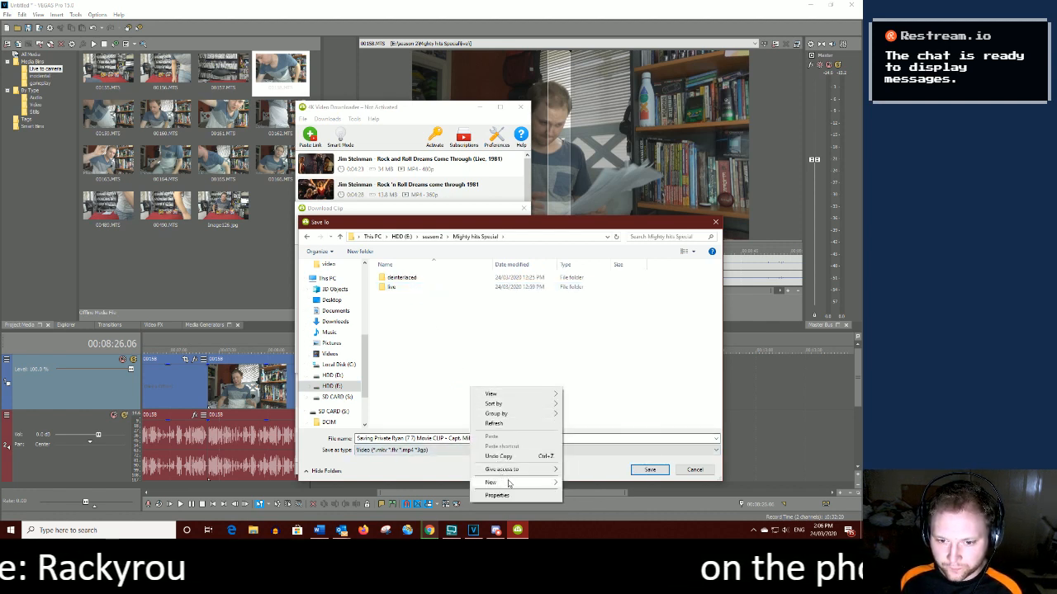
{"action": "mouse_move", "coordinate": [508, 484]}
{"action": "left_click", "coordinate": [623, 371]}
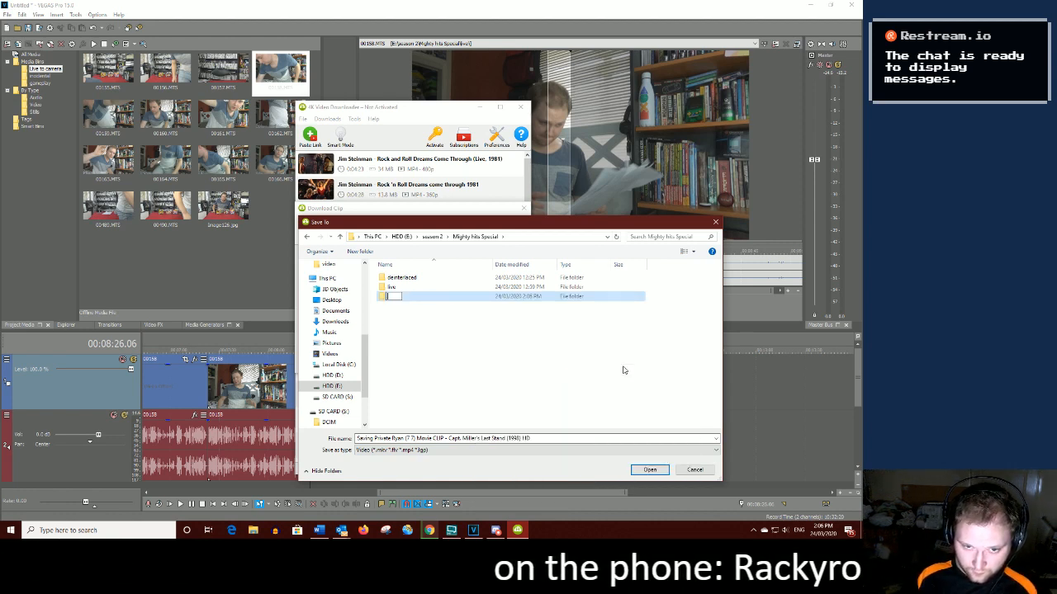
{"action": "type", "text": "extras"}
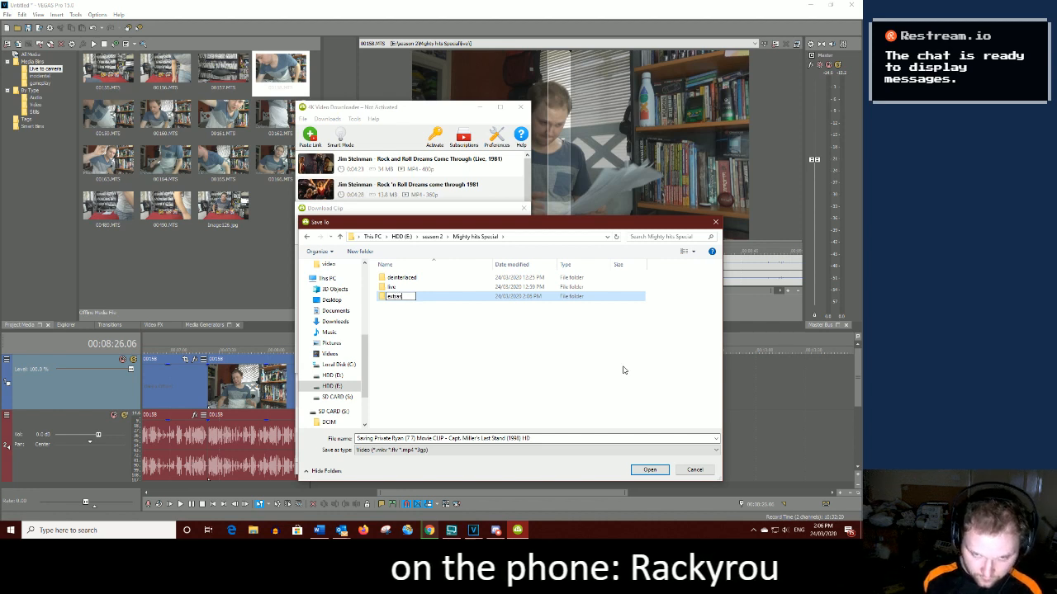
{"action": "key", "text": "Return"}
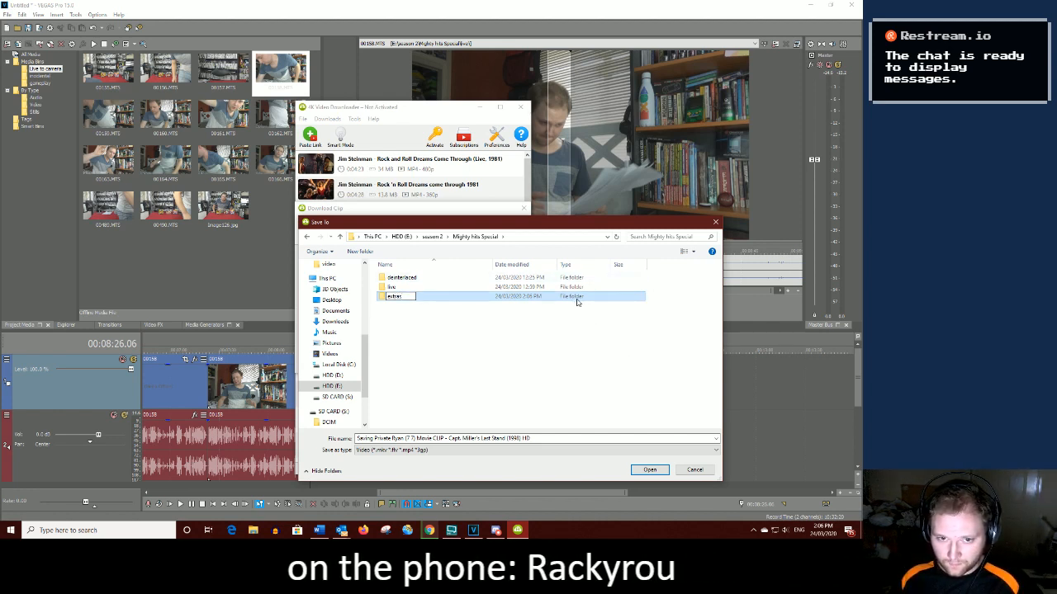
Set the extras folder as the clip's save location, minimize the video editor and start the download
{"action": "double_click", "coordinate": [395, 287]}
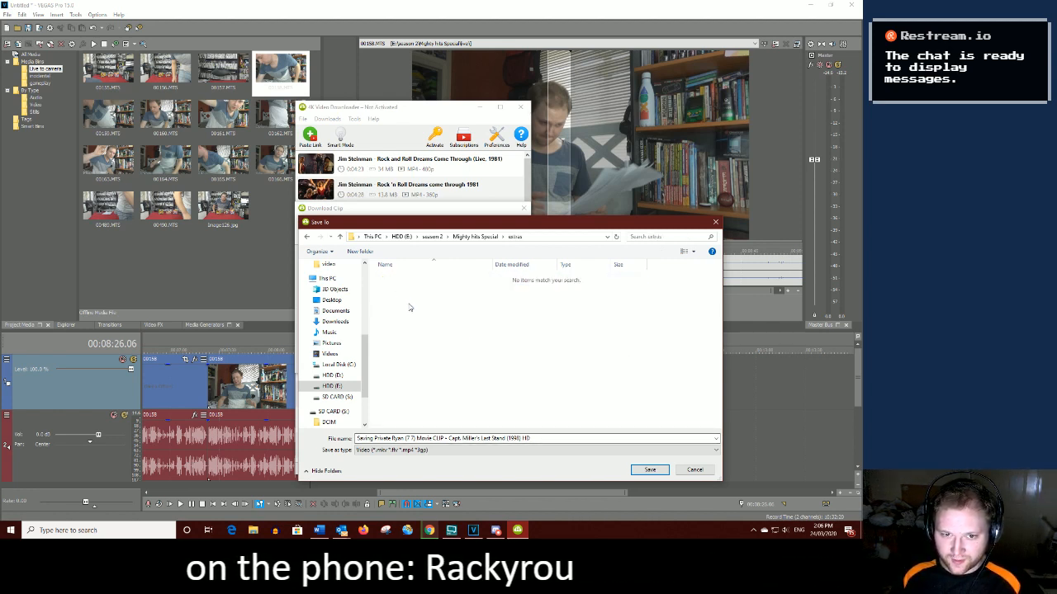
{"action": "left_click", "coordinate": [644, 470]}
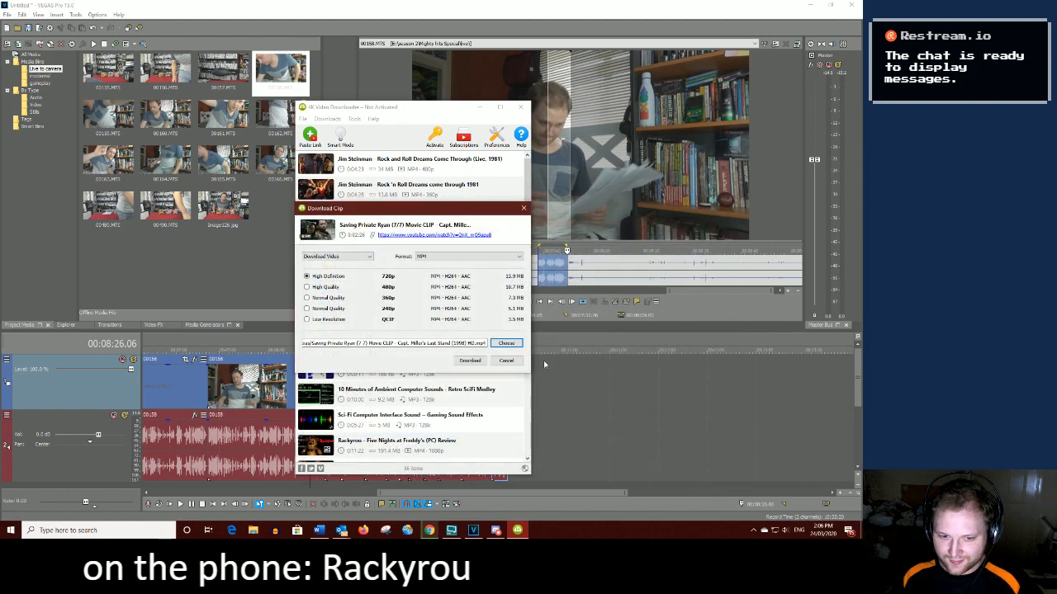
{"action": "left_click", "coordinate": [811, 6]}
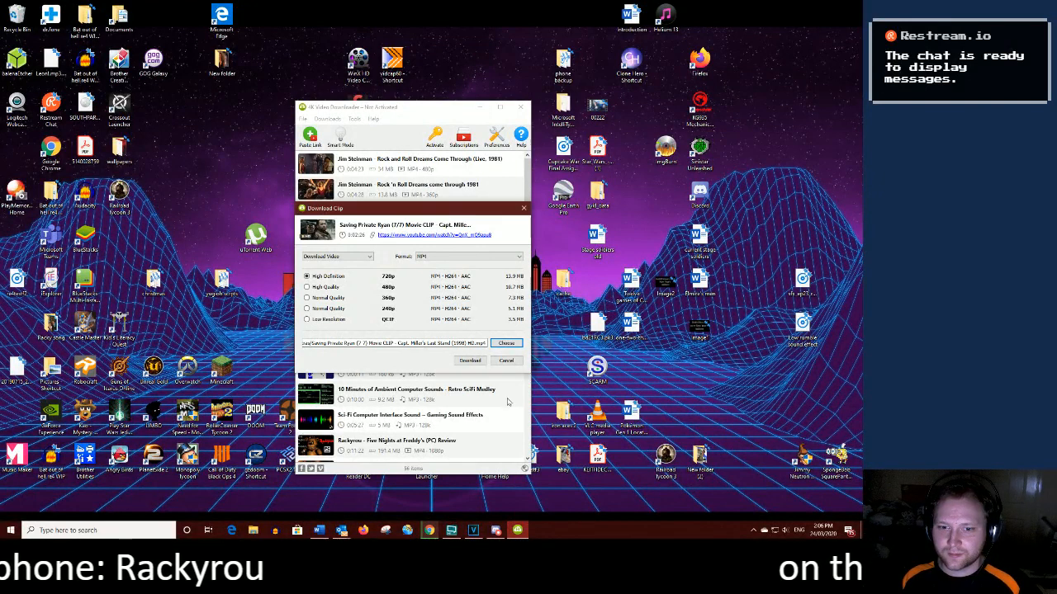
{"action": "left_click", "coordinate": [472, 360]}
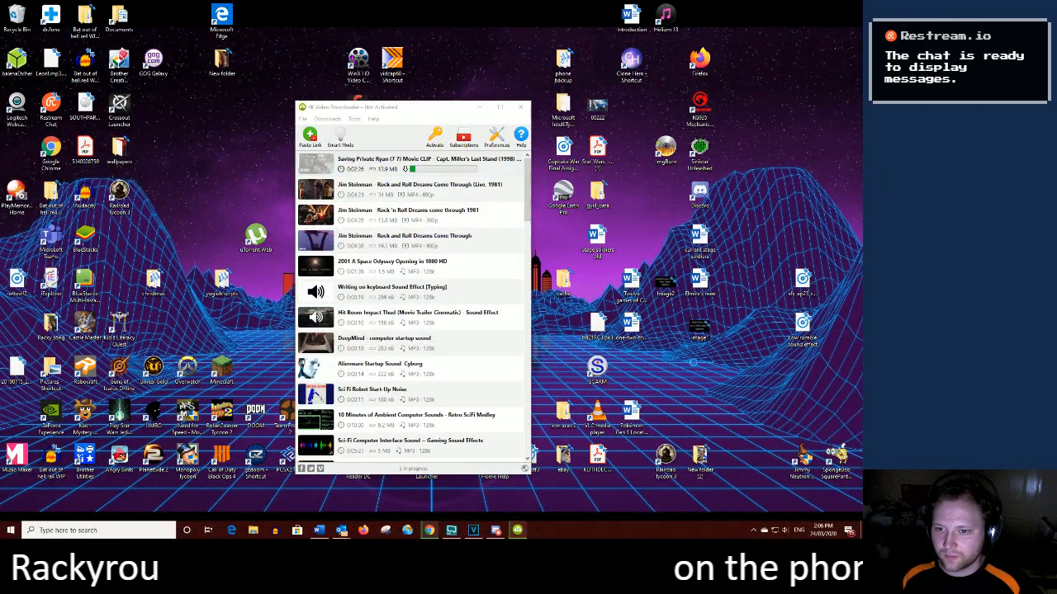
Minimize the downloader and cycle through the desktop backgrounds until the Polar Express drawing is set
{"action": "right_click", "coordinate": [691, 368]}
{"action": "left_click", "coordinate": [750, 453]}
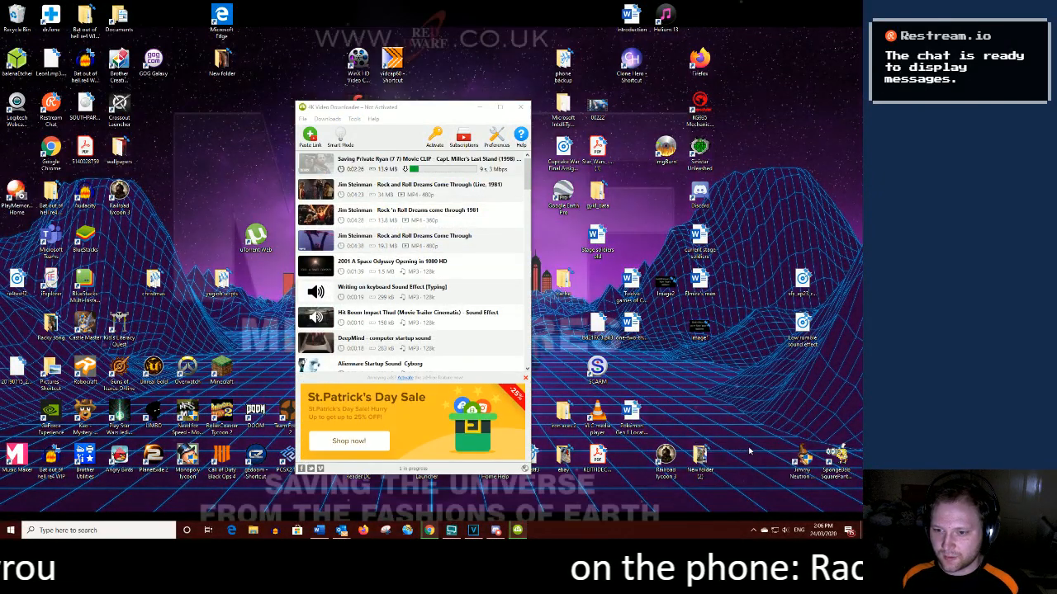
{"action": "left_click", "coordinate": [480, 107]}
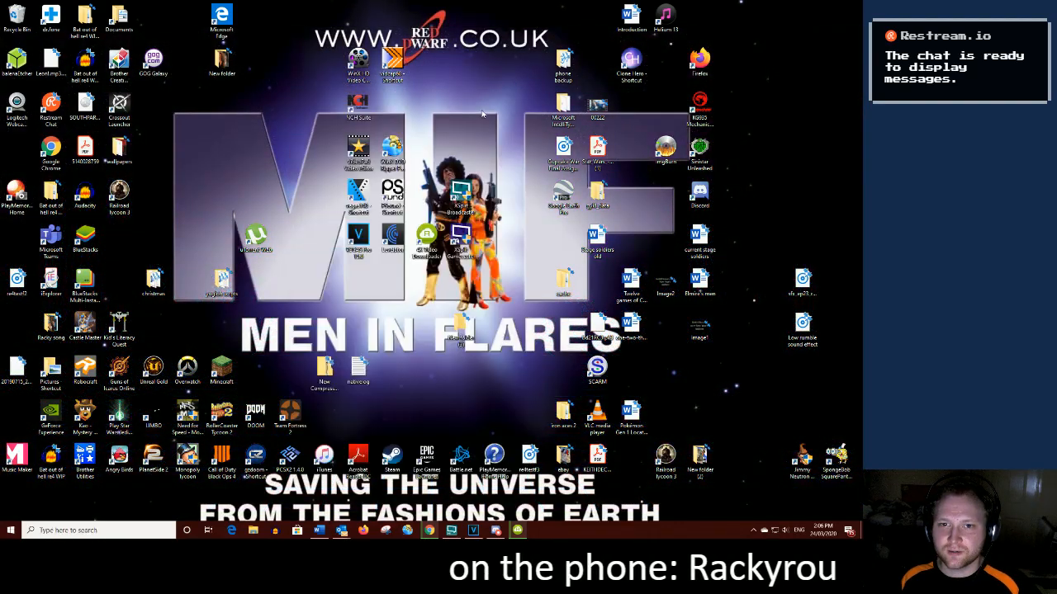
{"action": "right_click", "coordinate": [476, 400]}
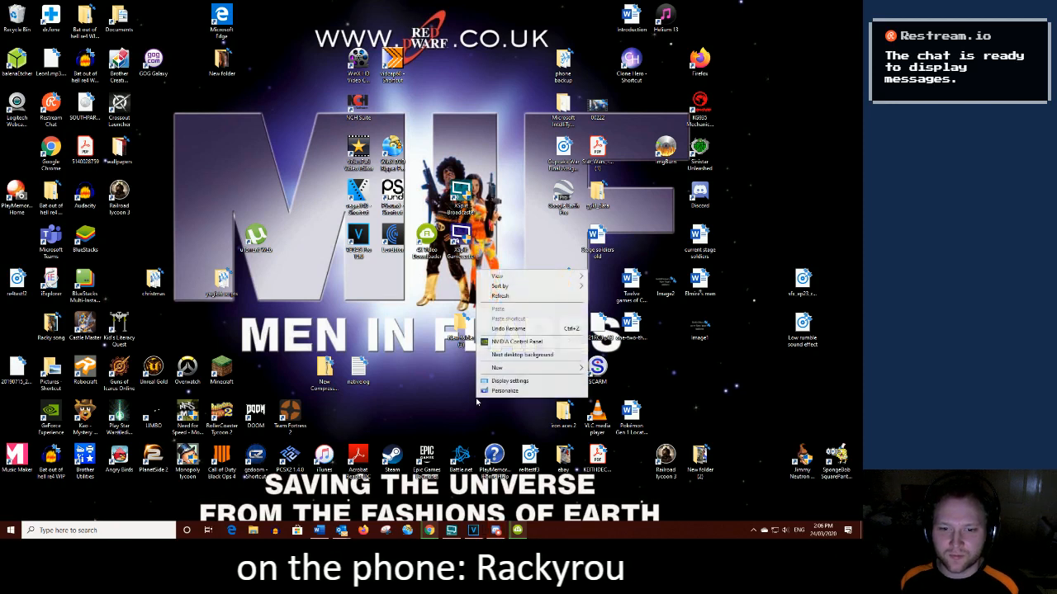
{"action": "left_click", "coordinate": [516, 354]}
{"action": "right_click", "coordinate": [480, 378]}
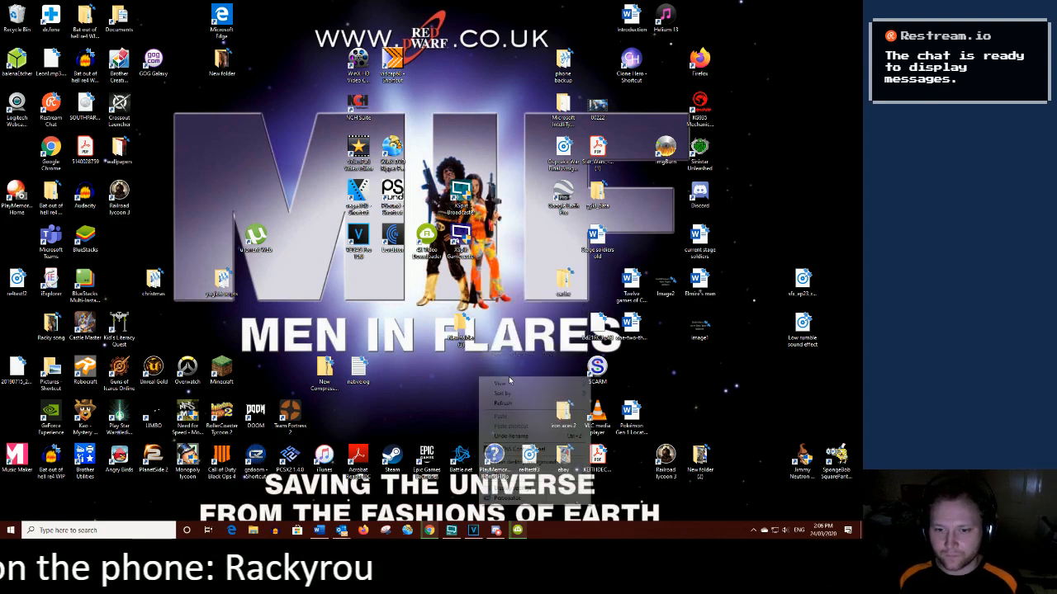
{"action": "left_click", "coordinate": [551, 463]}
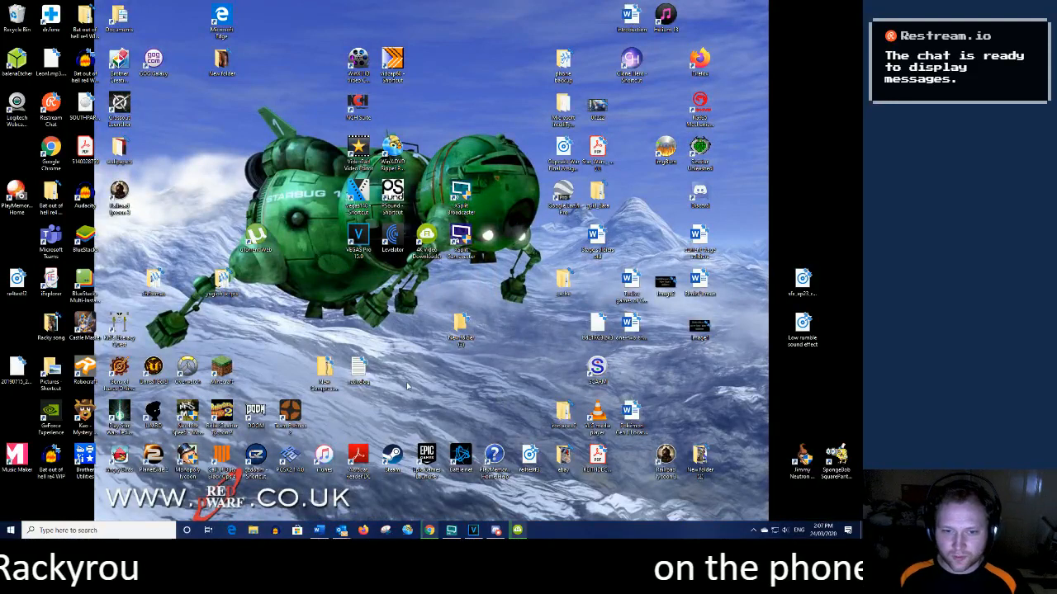
{"action": "right_click", "coordinate": [407, 386]}
{"action": "left_click", "coordinate": [486, 468]}
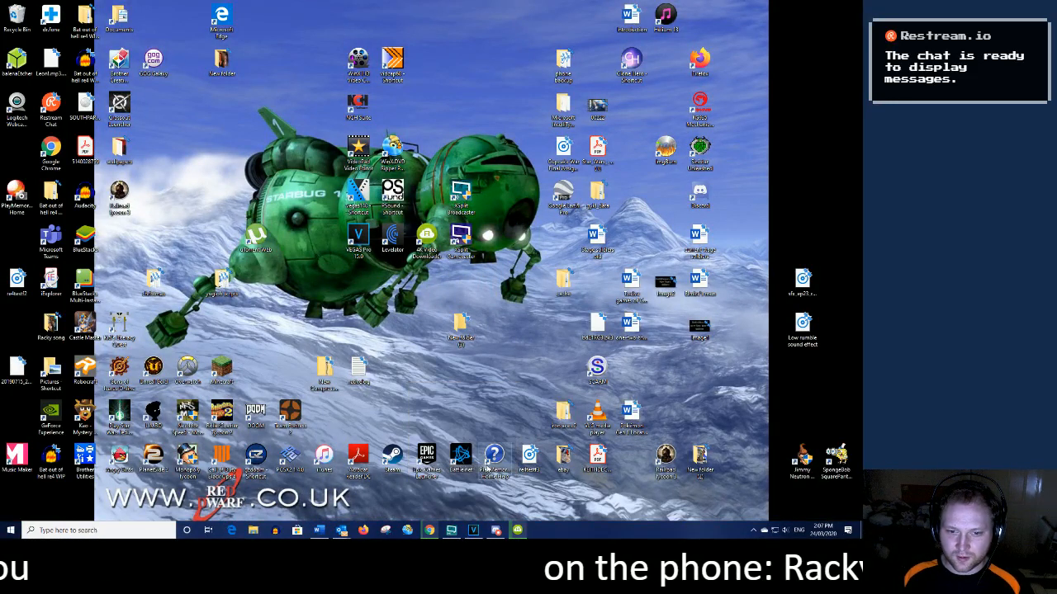
{"action": "right_click", "coordinate": [434, 360]}
{"action": "left_click", "coordinate": [483, 450]}
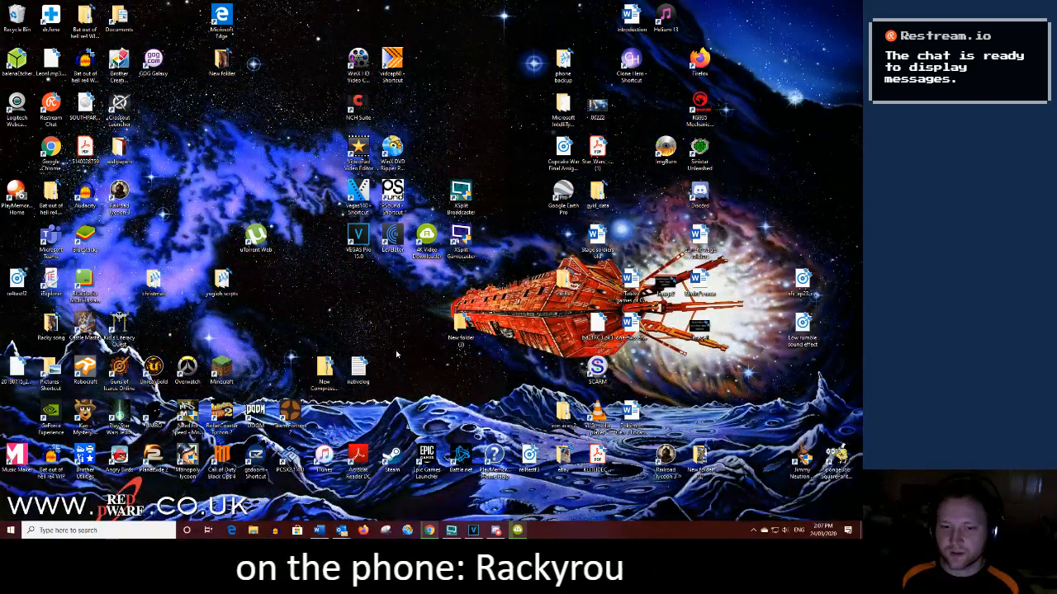
{"action": "right_click", "coordinate": [397, 352]}
{"action": "left_click", "coordinate": [449, 437]}
{"action": "right_click", "coordinate": [402, 347]}
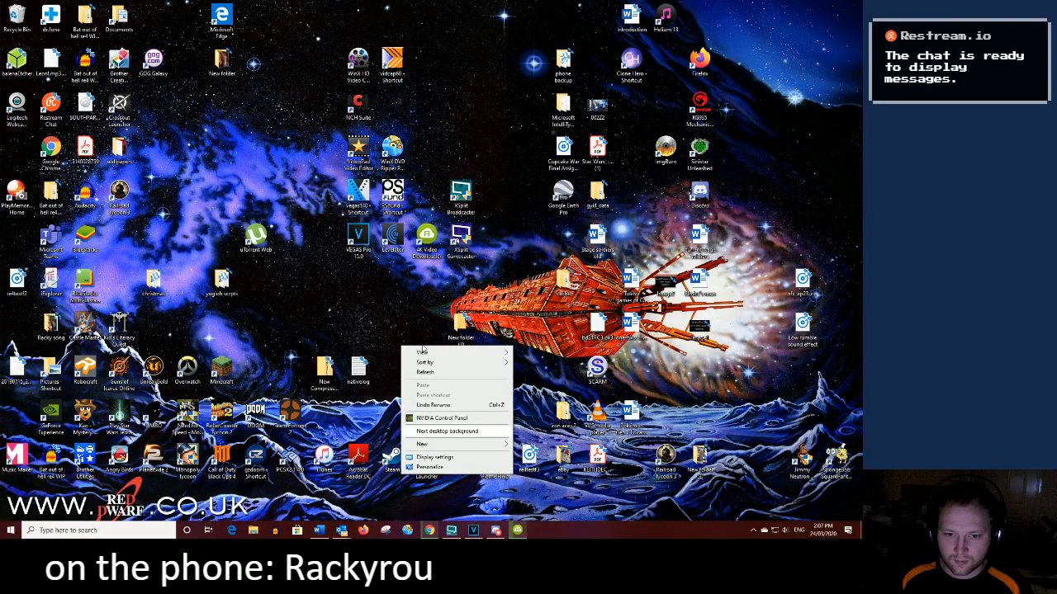
{"action": "key", "text": "Return"}
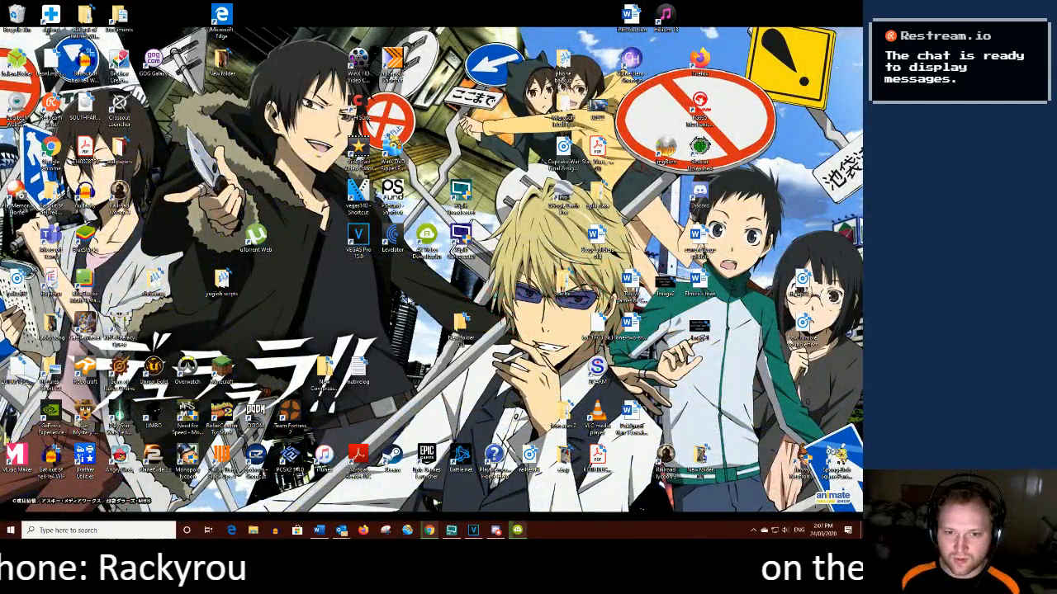
{"action": "right_click", "coordinate": [404, 300]}
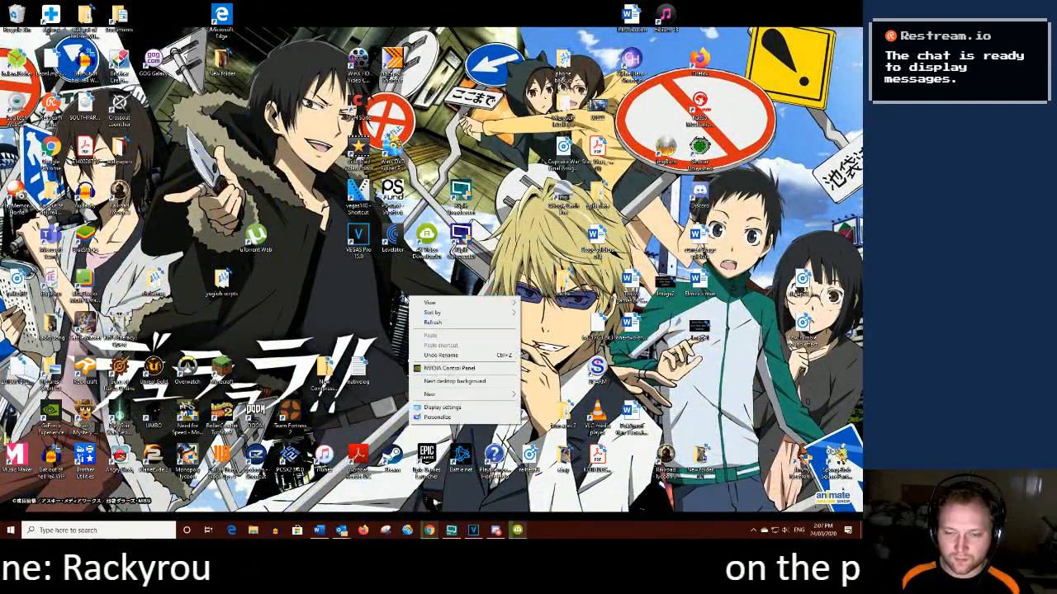
{"action": "left_click", "coordinate": [530, 318]}
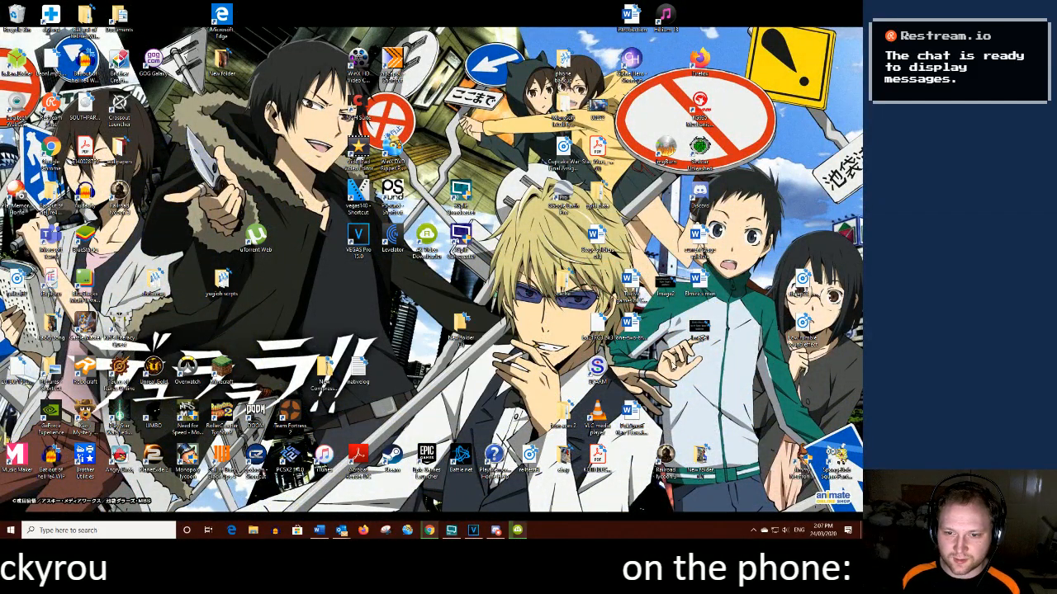
{"action": "right_click", "coordinate": [365, 300]}
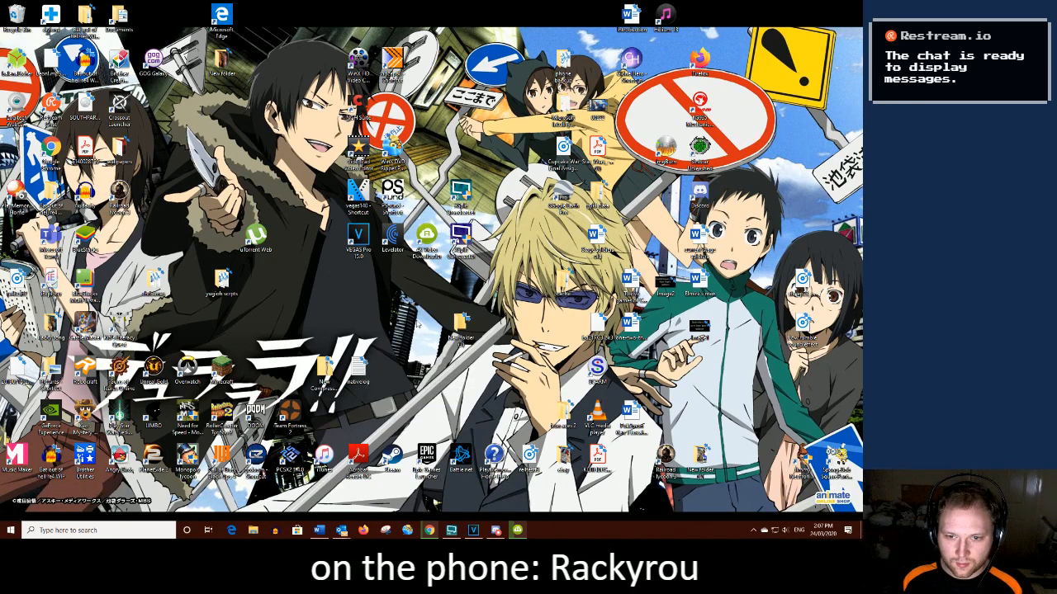
{"action": "right_click", "coordinate": [416, 319]}
{"action": "left_click", "coordinate": [455, 403]}
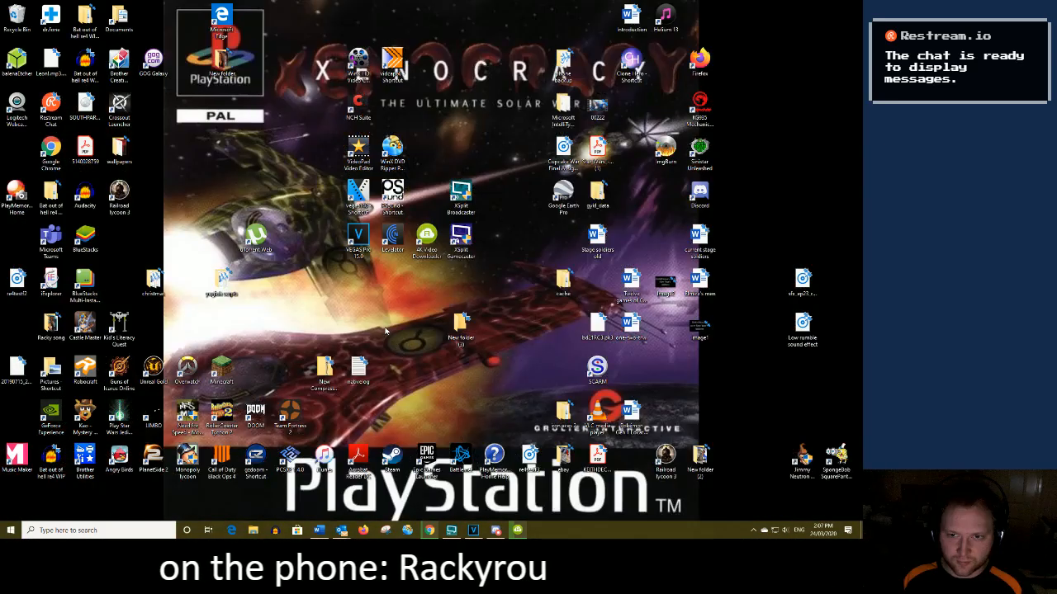
{"action": "right_click", "coordinate": [390, 285]}
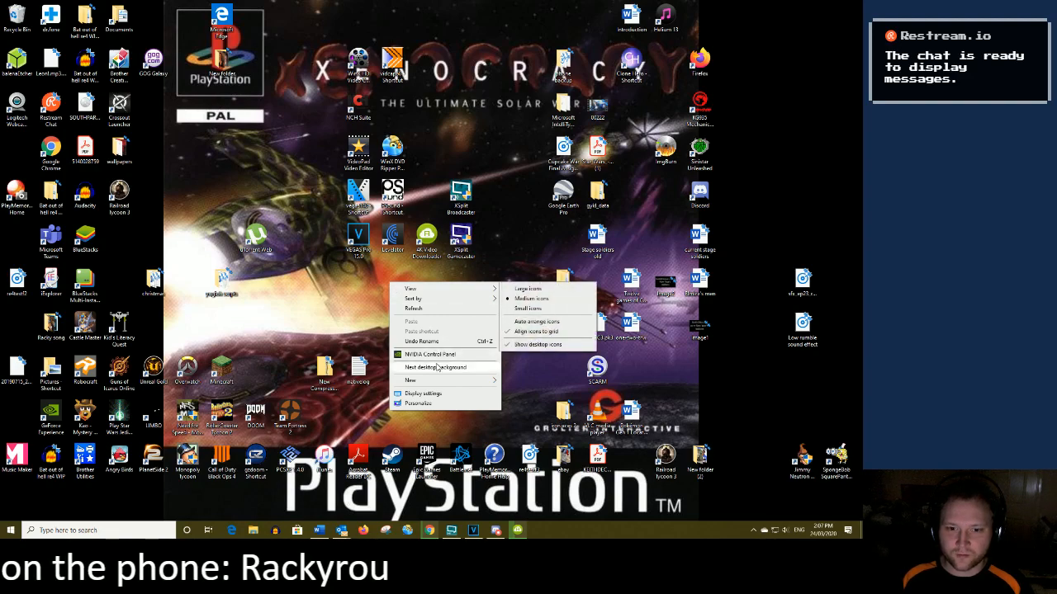
{"action": "left_click", "coordinate": [409, 367]}
{"action": "right_click", "coordinate": [397, 329]}
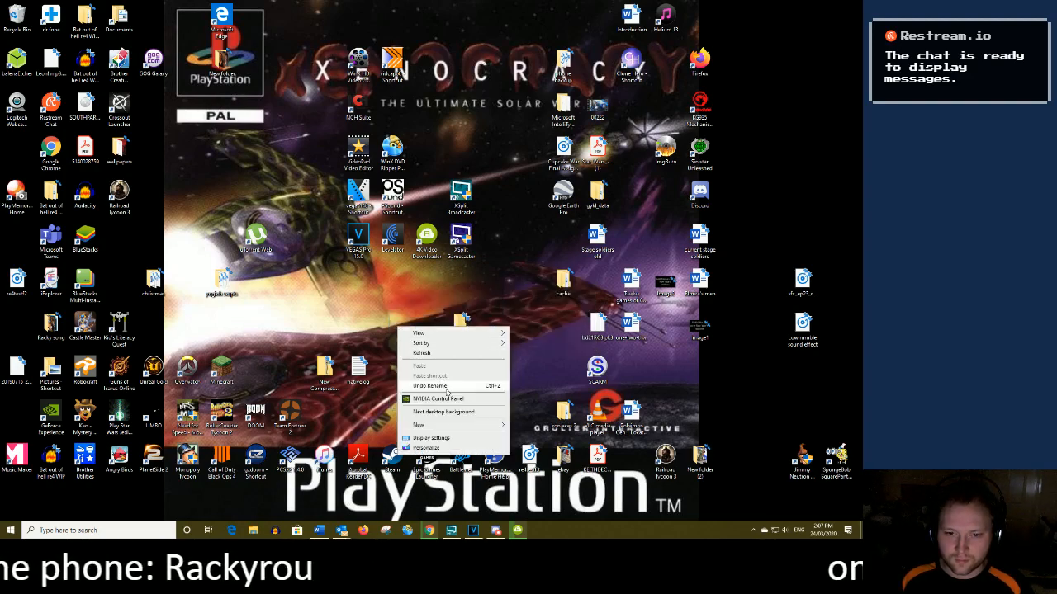
{"action": "left_click", "coordinate": [457, 415]}
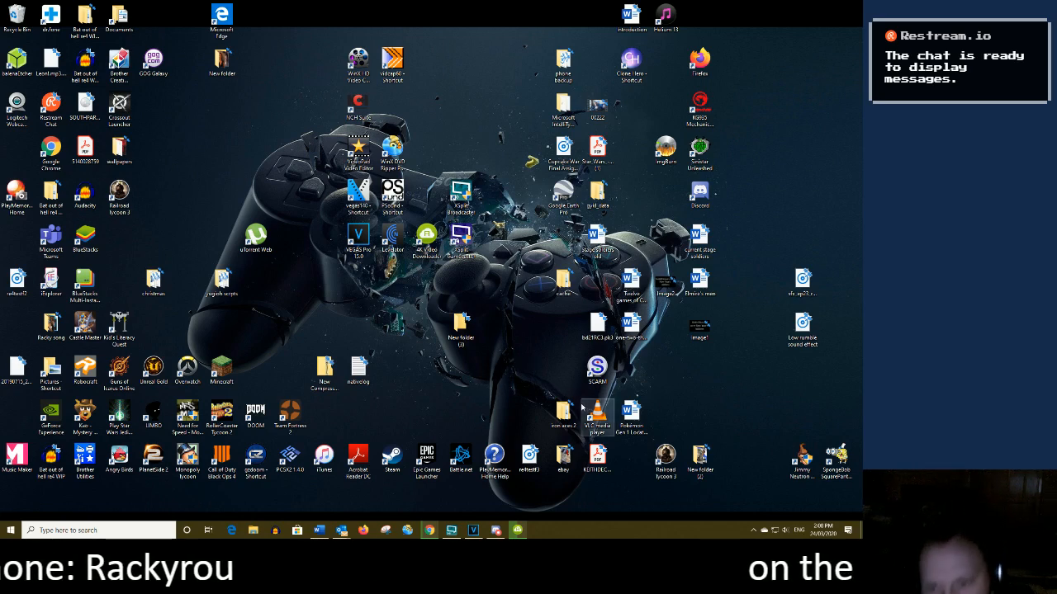
{"action": "right_click", "coordinate": [385, 366]}
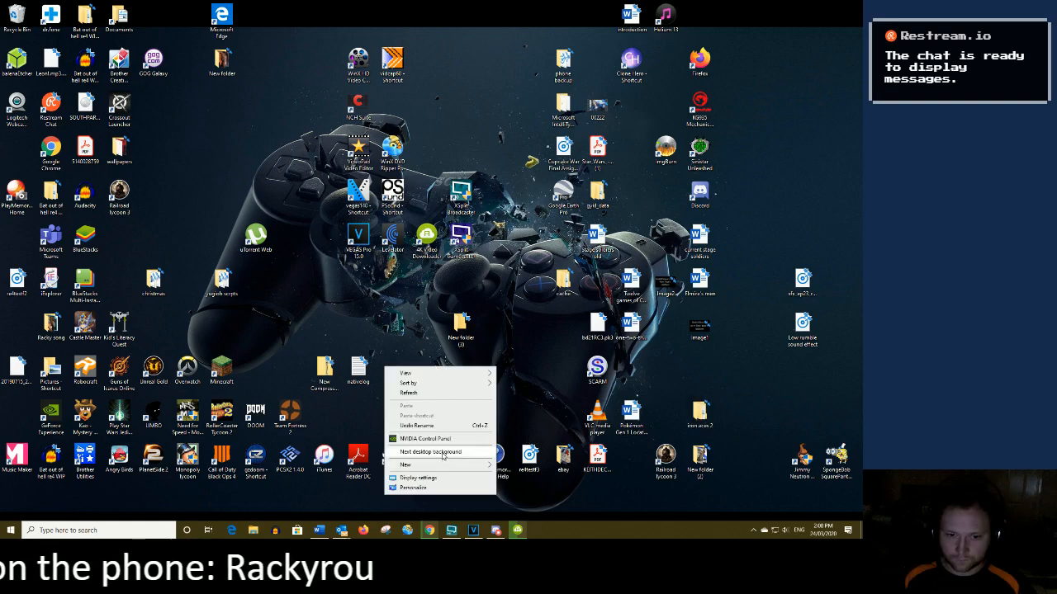
{"action": "left_click", "coordinate": [443, 450]}
{"action": "right_click", "coordinate": [424, 413]}
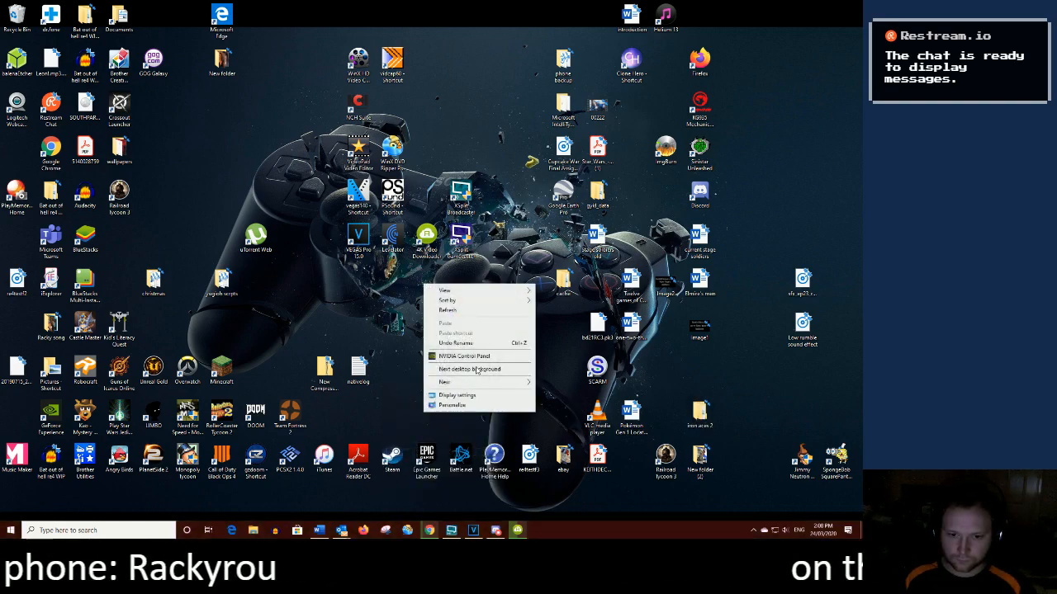
{"action": "left_click", "coordinate": [476, 371]}
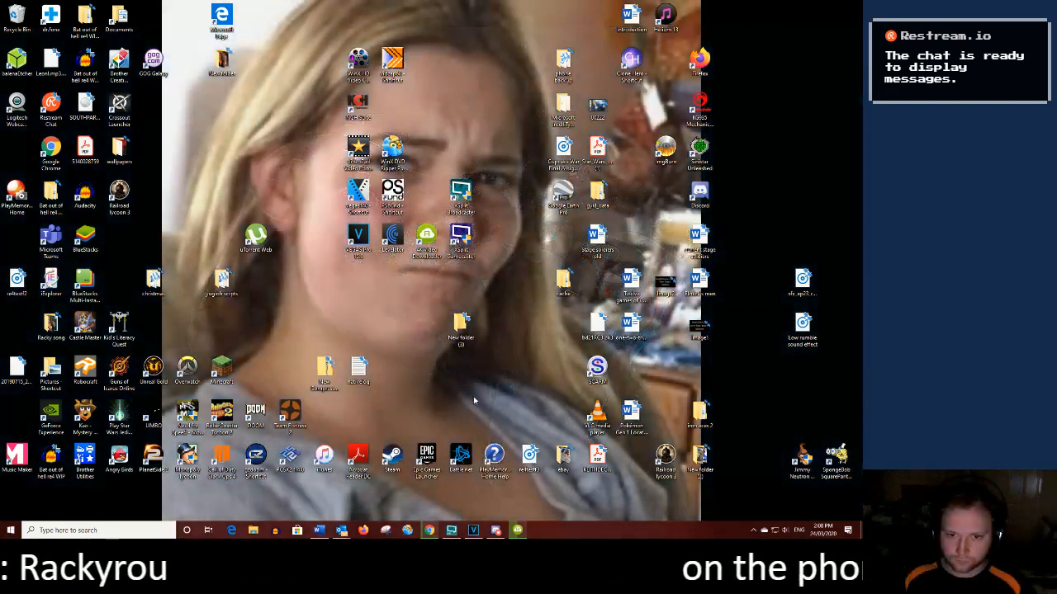
{"action": "right_click", "coordinate": [398, 346]}
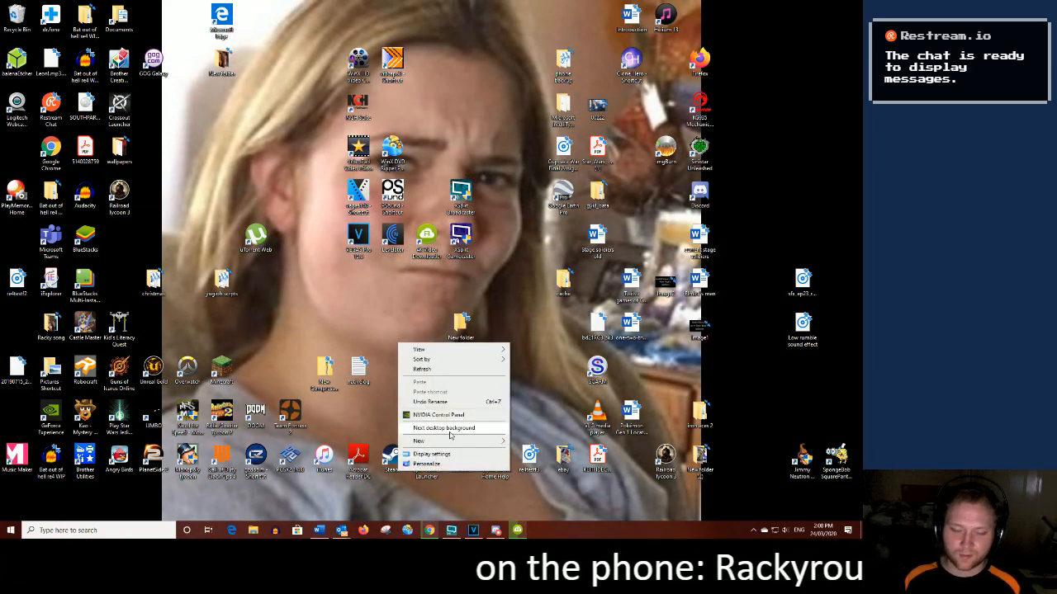
{"action": "left_click", "coordinate": [451, 429]}
{"action": "right_click", "coordinate": [442, 403]}
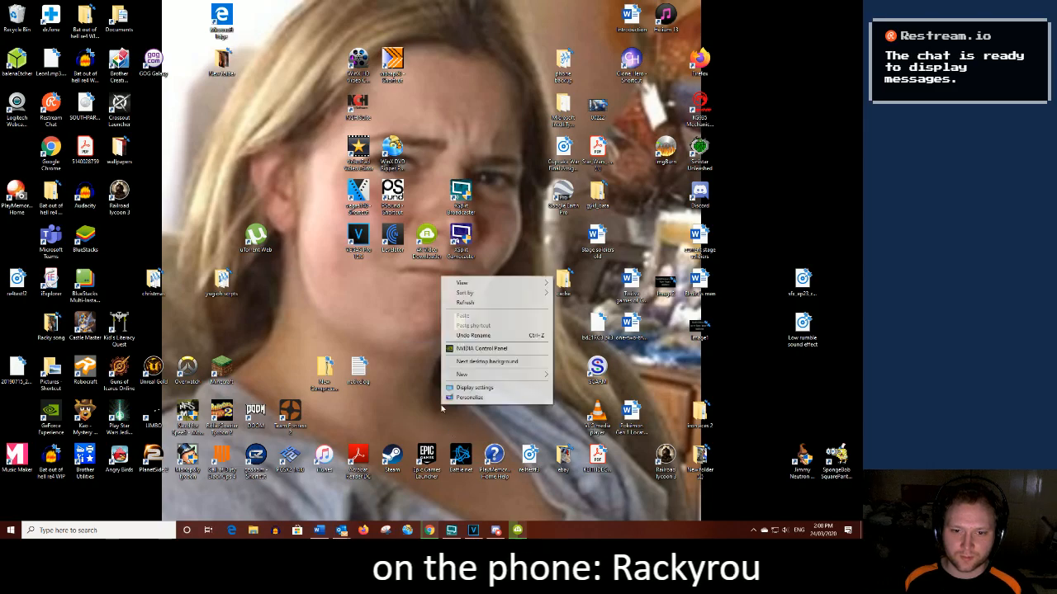
{"action": "left_click", "coordinate": [493, 364]}
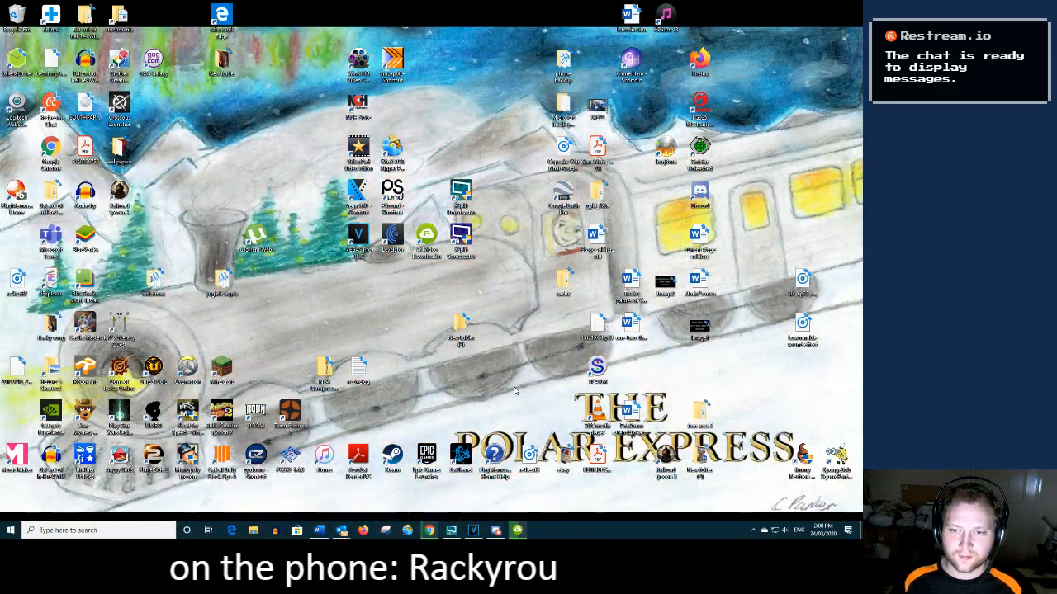
{"action": "mouse_move", "coordinate": [517, 530]}
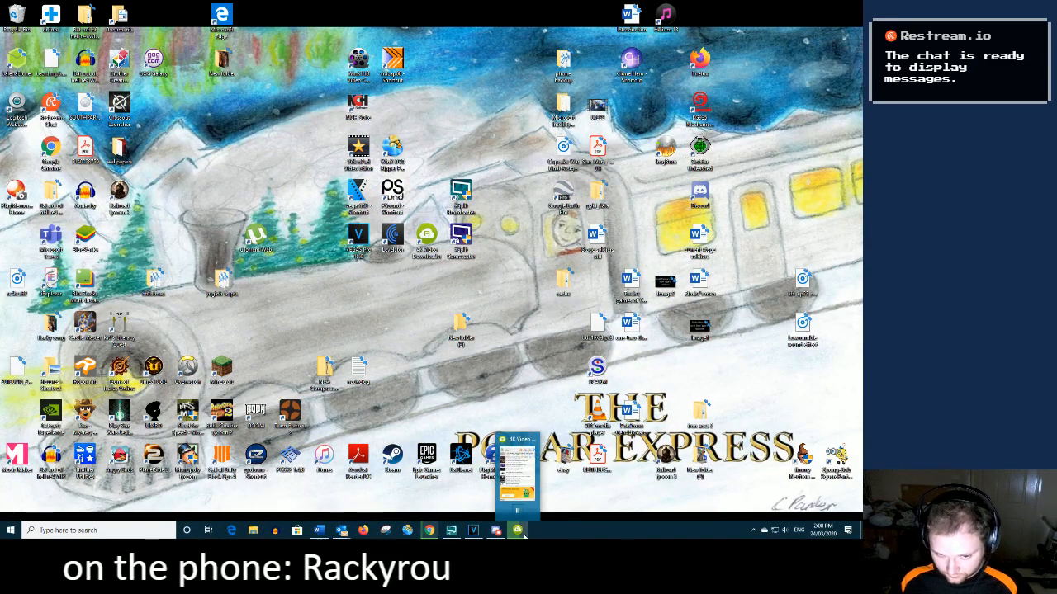
Check the download progress of the Saving Private Ryan clip and switch back to VEGAS Pro
{"action": "left_click", "coordinate": [521, 479]}
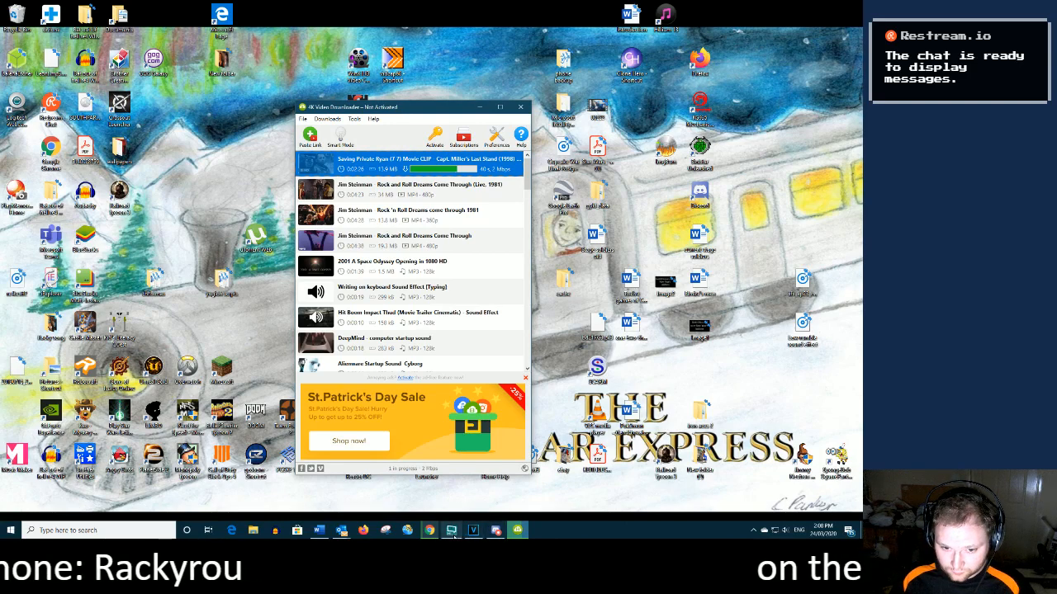
{"action": "mouse_move", "coordinate": [453, 534]}
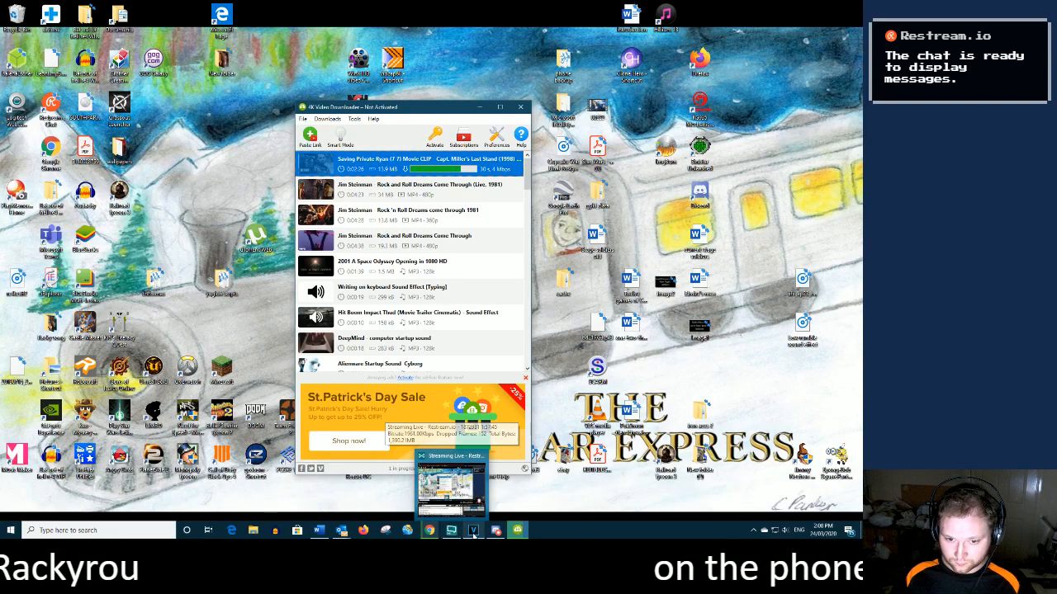
{"action": "left_click", "coordinate": [452, 532]}
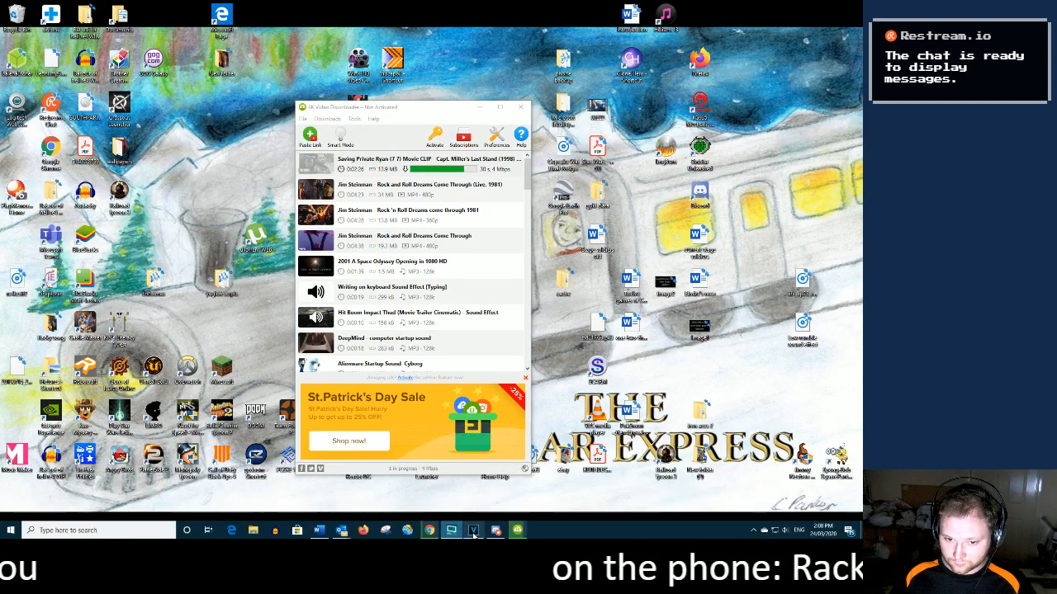
{"action": "left_click", "coordinate": [473, 531]}
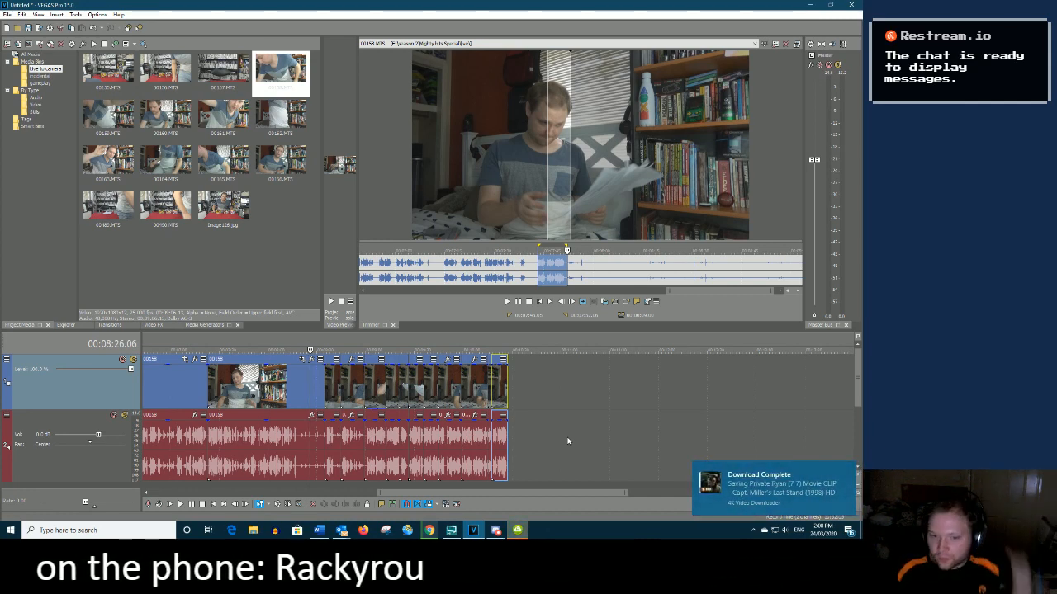
Switch to 4K Video Downloader, show the downloaded Saving Private Ryan clip in its folder and minimize the downloader
{"action": "left_click", "coordinate": [517, 530]}
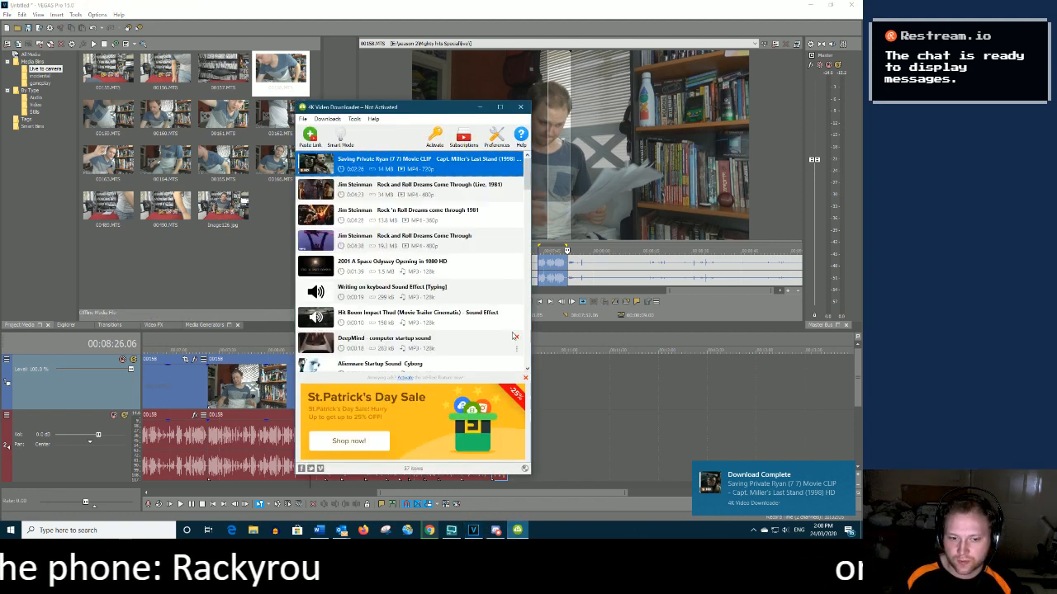
{"action": "right_click", "coordinate": [517, 169]}
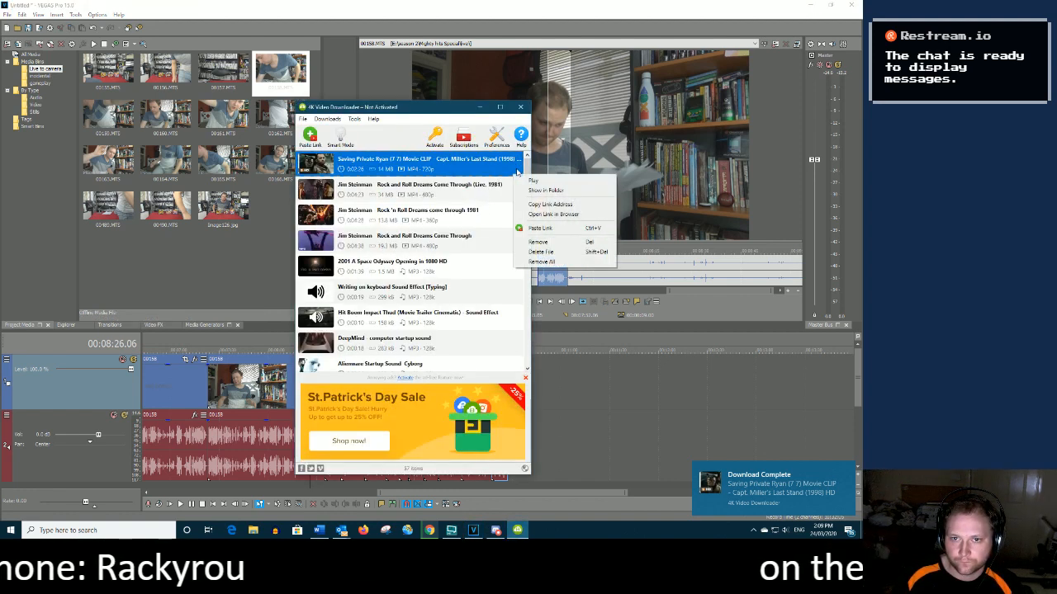
{"action": "left_click", "coordinate": [565, 213]}
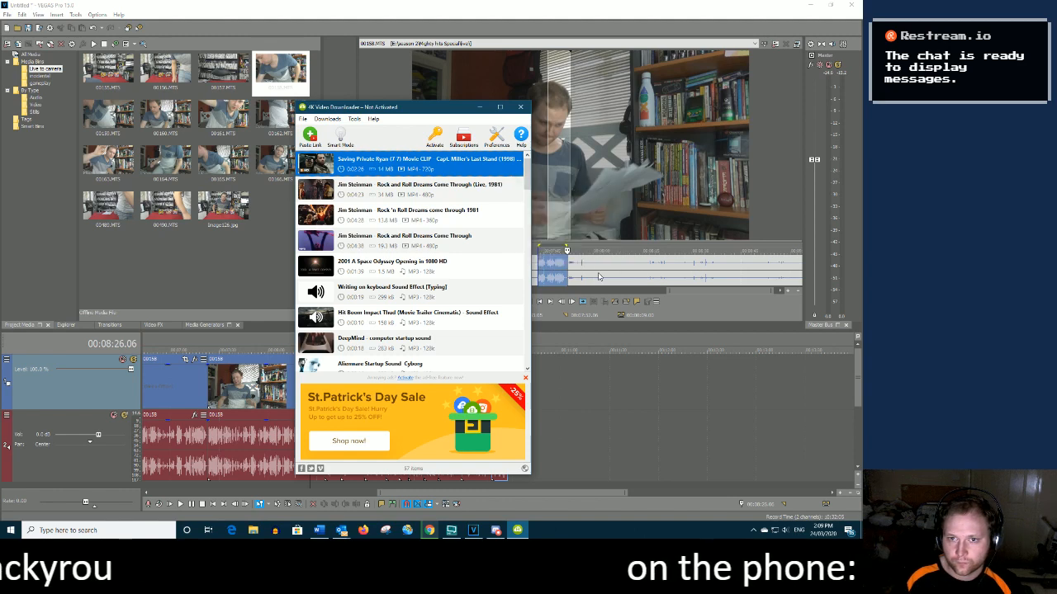
{"action": "left_click", "coordinate": [486, 108]}
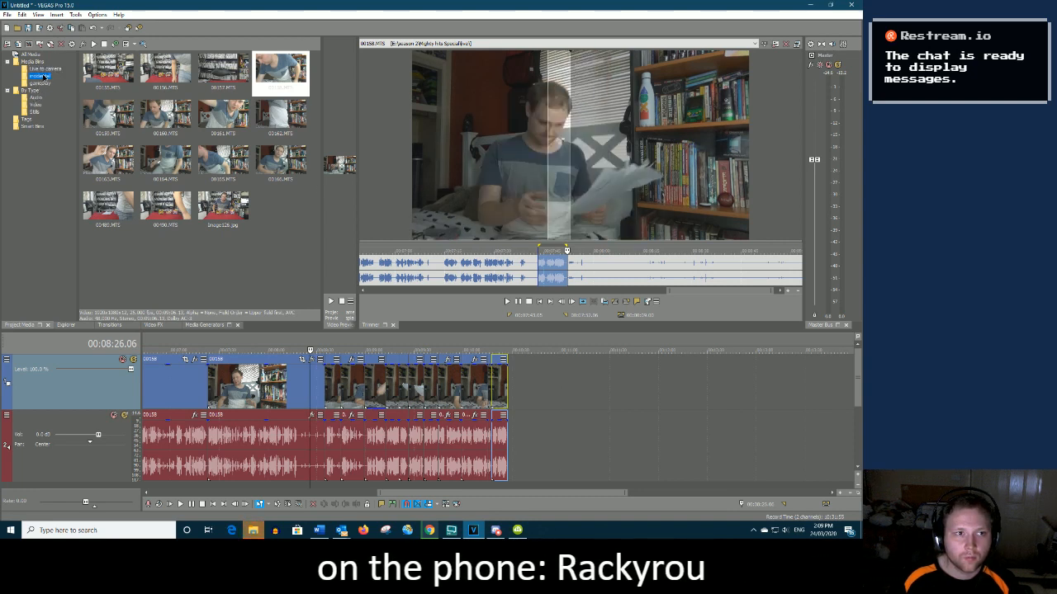
Import the Saving Private Ryan clip from the extras folder into the incidental media bin
{"action": "left_click", "coordinate": [39, 76]}
{"action": "left_click_drag", "start_coordinate": [861, 266], "coordinate": [201, 269]}
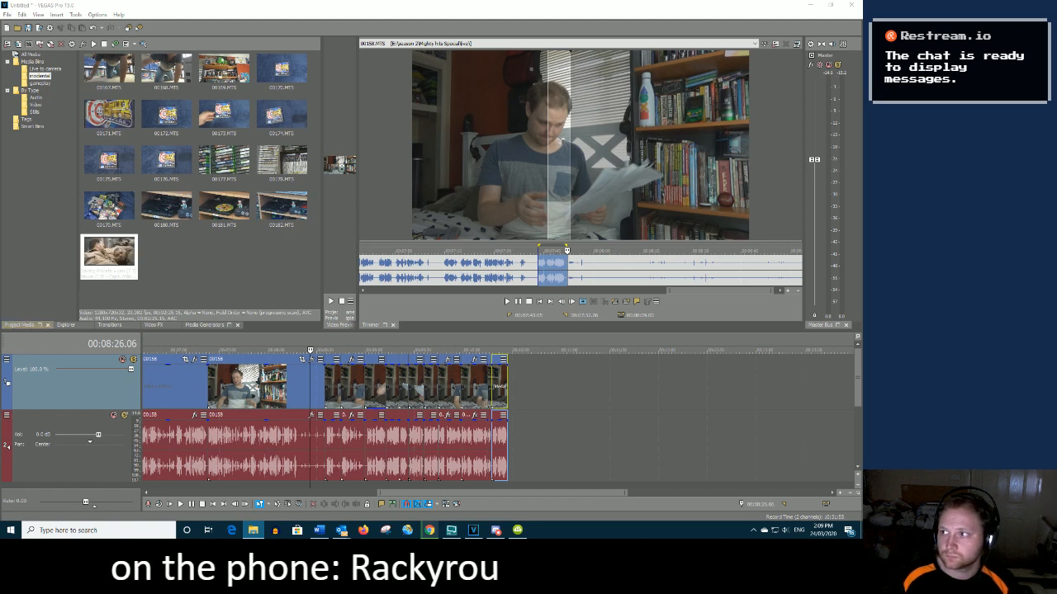
{"action": "left_click", "coordinate": [833, 249]}
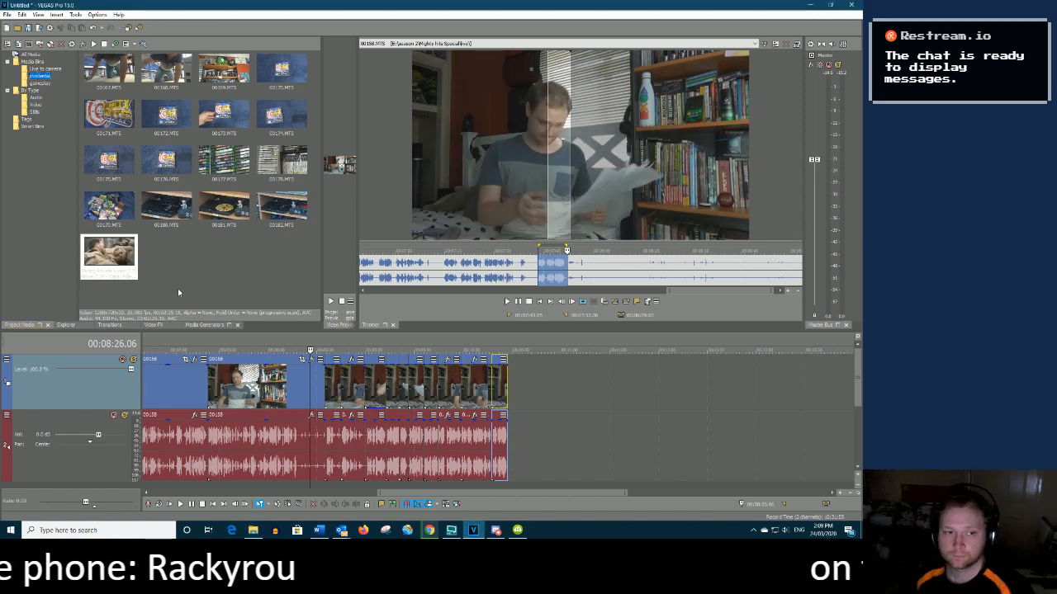
Open the Saving Private Ryan clip in the Trimmer and mark the excerpt from about 1:22 to 1:47 with in and out points
{"action": "double_click", "coordinate": [115, 256]}
{"action": "left_click", "coordinate": [591, 267]}
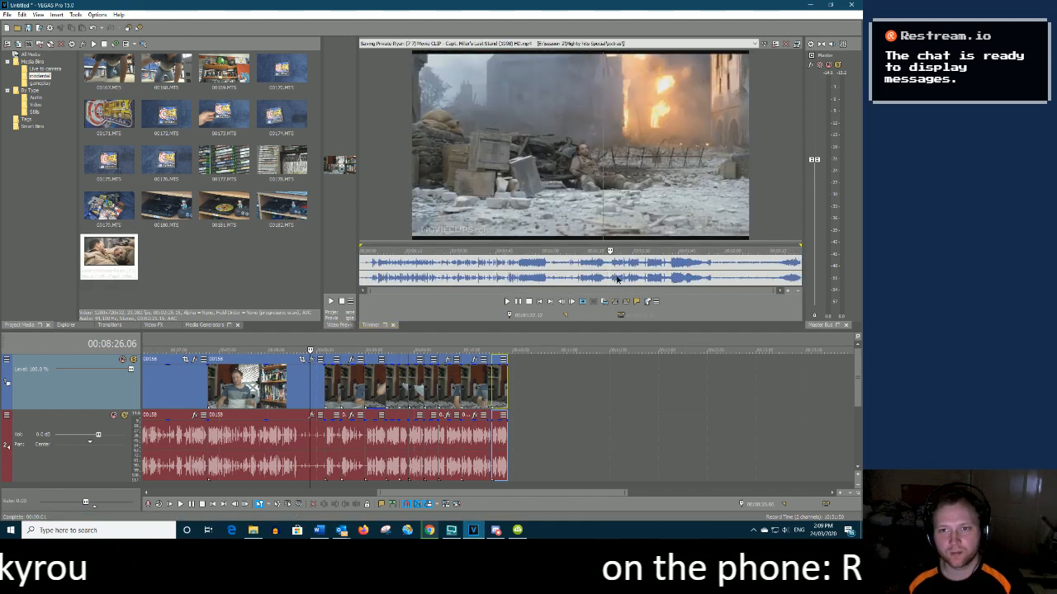
{"action": "left_click", "coordinate": [616, 279]}
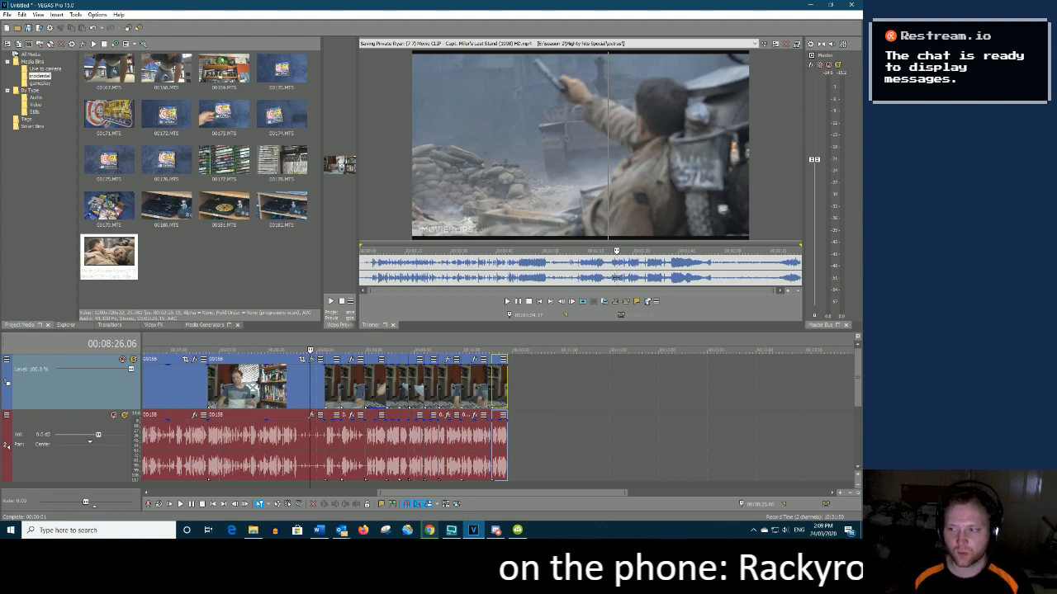
{"action": "left_click", "coordinate": [706, 266]}
{"action": "left_click_drag", "start_coordinate": [707, 265], "coordinate": [558, 285]}
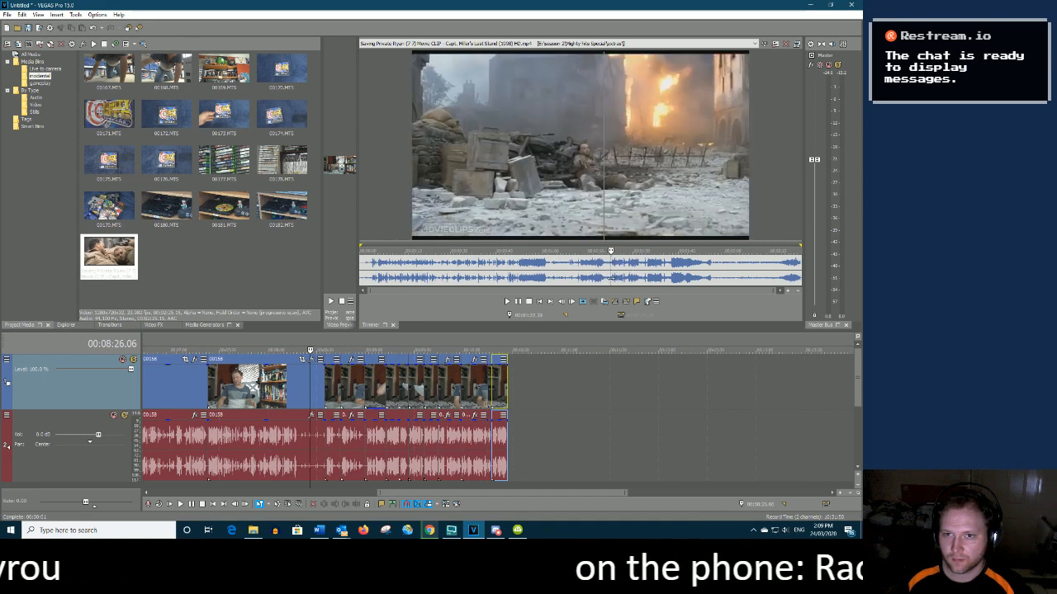
{"action": "key", "text": "i"}
{"action": "key", "text": "space"}
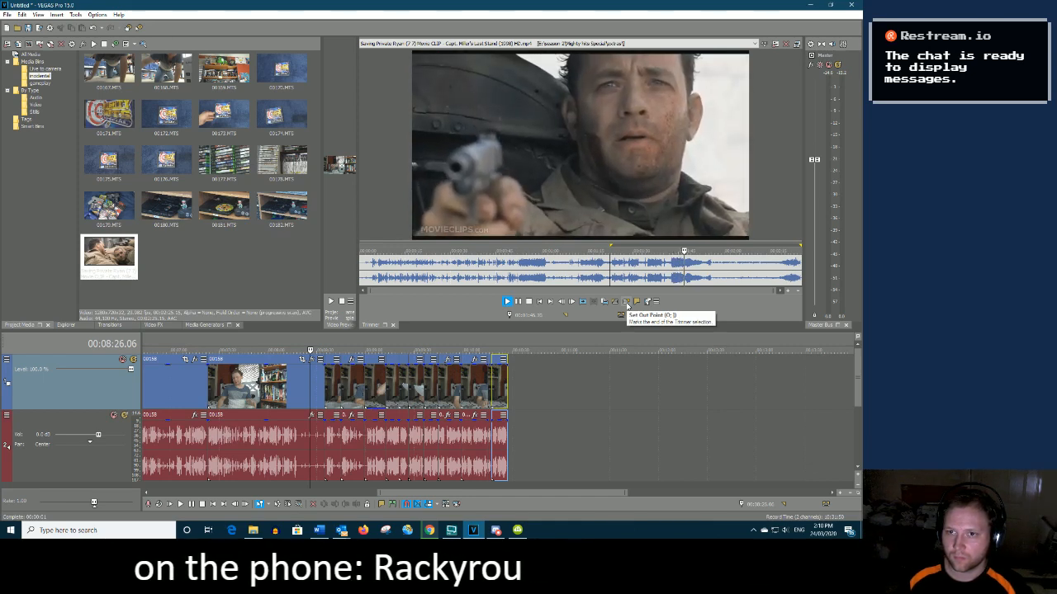
{"action": "left_click", "coordinate": [626, 302]}
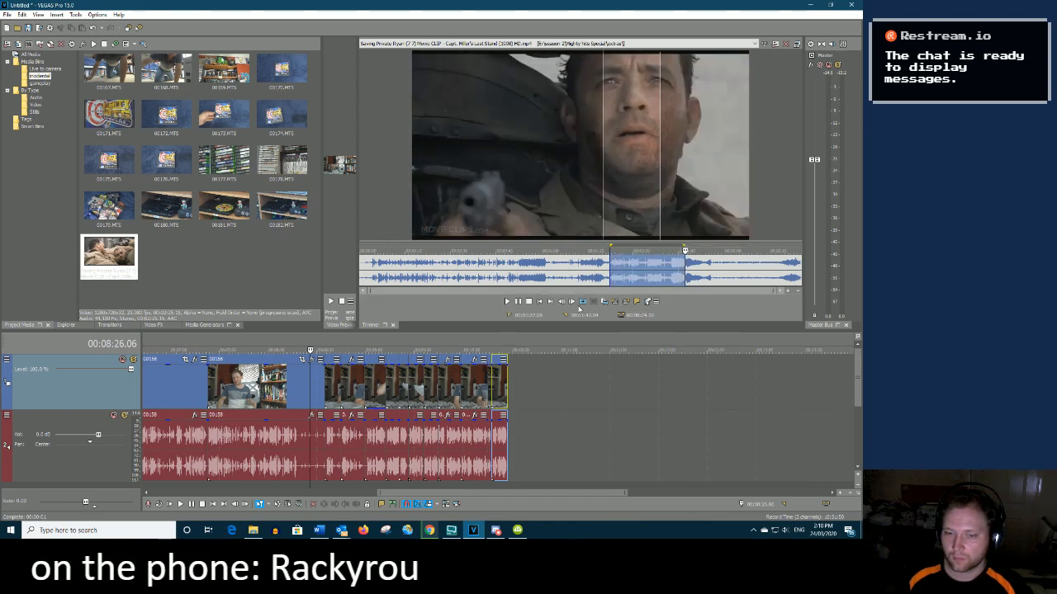
{"action": "right_click", "coordinate": [58, 467]}
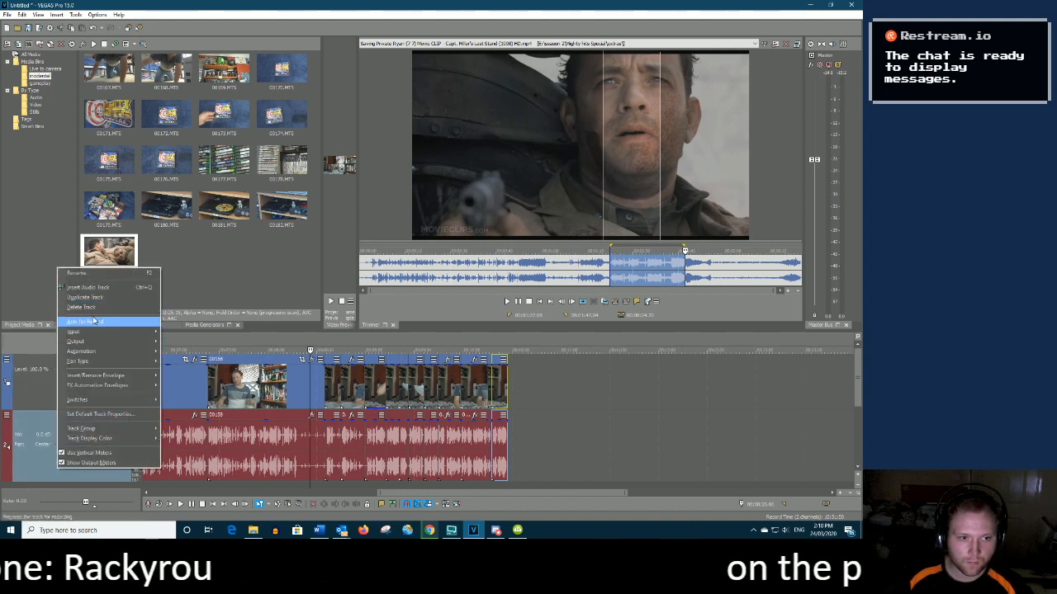
{"action": "mouse_move", "coordinate": [125, 378]}
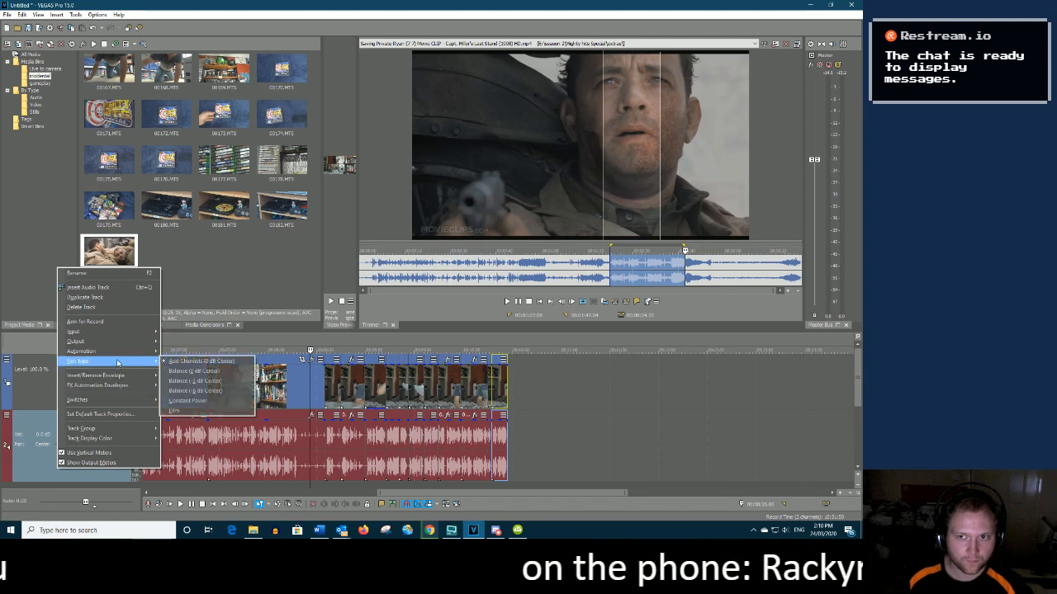
{"action": "mouse_move", "coordinate": [131, 341]}
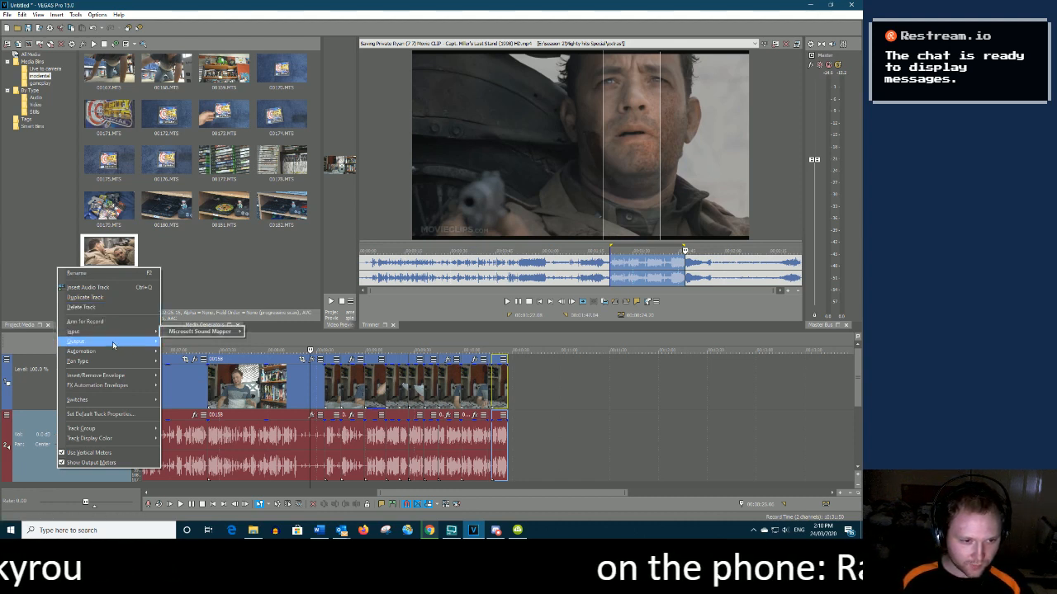
Insert a new audio track and a new video track, placing both below the presenter's audio with the video track above the audio track
{"action": "right_click", "coordinate": [25, 490]}
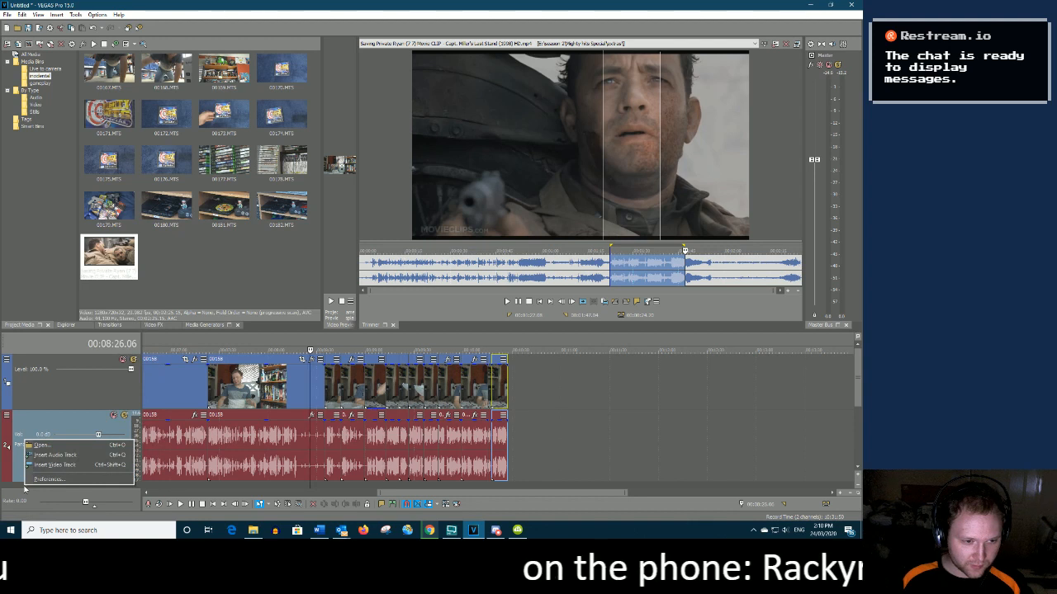
{"action": "left_click", "coordinate": [51, 455]}
{"action": "right_click", "coordinate": [48, 475]}
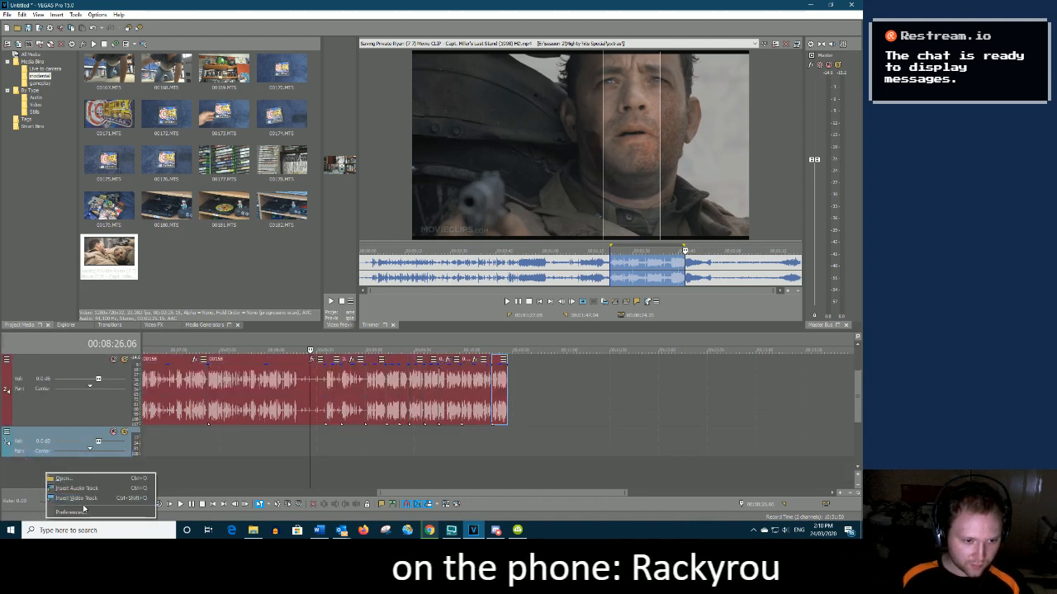
{"action": "left_click", "coordinate": [75, 498]}
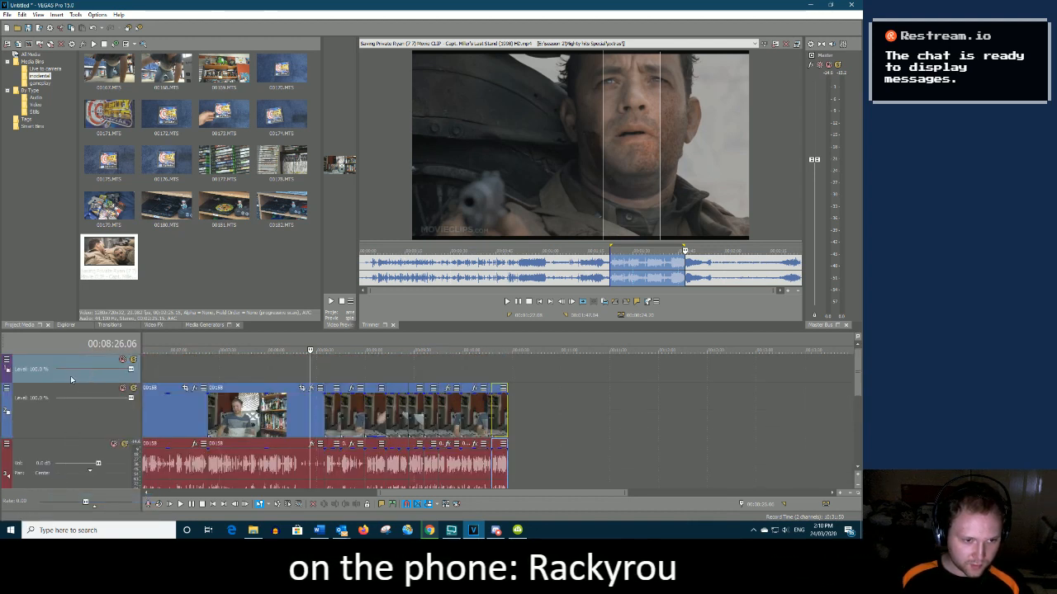
{"action": "scroll", "coordinate": [71, 494], "scroll_direction": "down", "scroll_amount": 1}
{"action": "scroll", "coordinate": [82, 463], "scroll_direction": "down", "scroll_amount": 3}
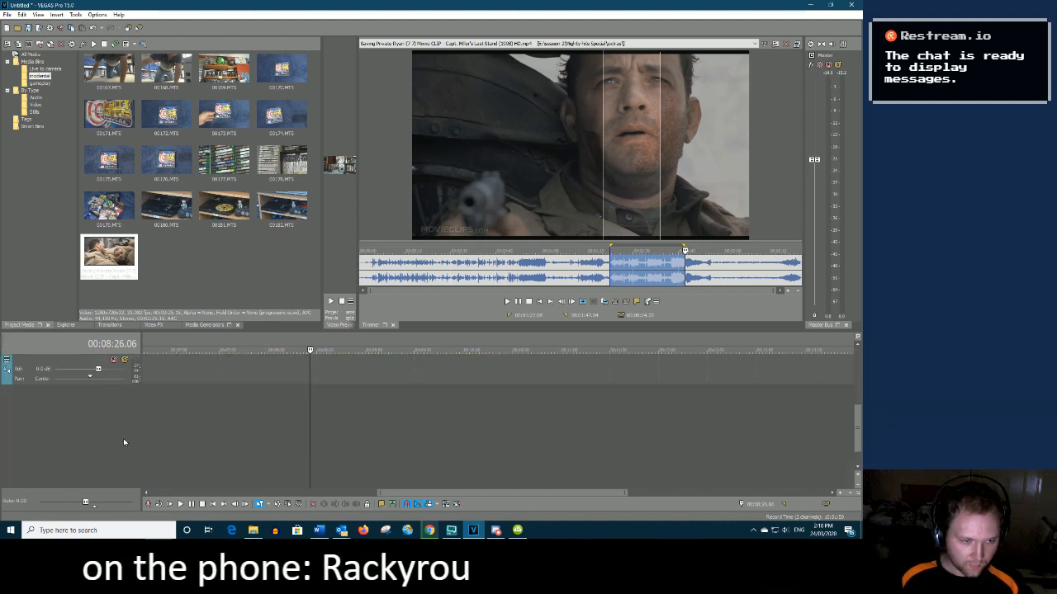
{"action": "scroll", "coordinate": [495, 412], "scroll_direction": "up", "scroll_amount": 4}
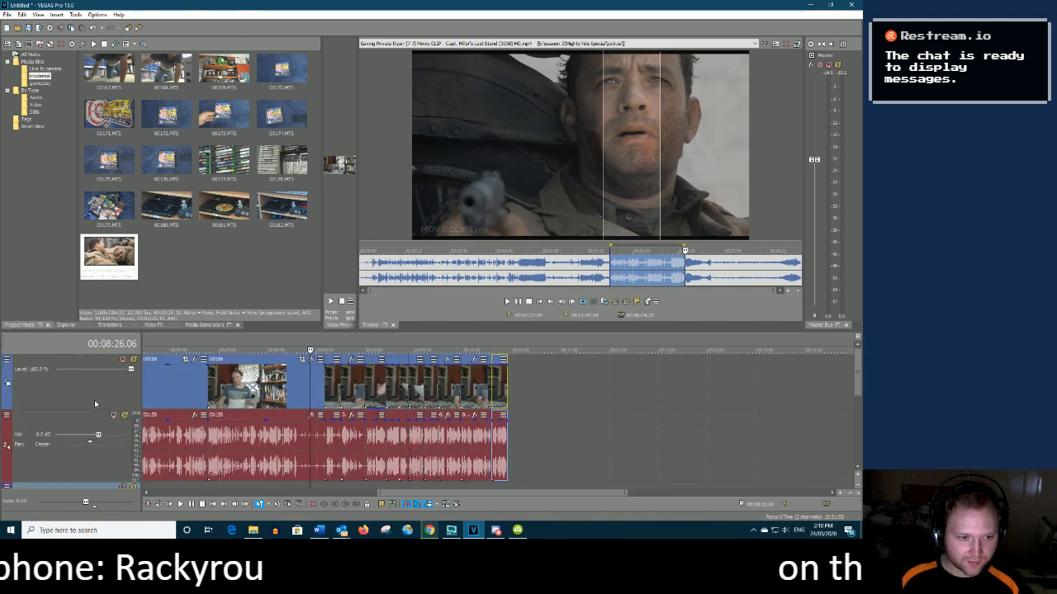
Rename the presenter footage's video track as "live video"
{"action": "left_click", "coordinate": [7, 360]}
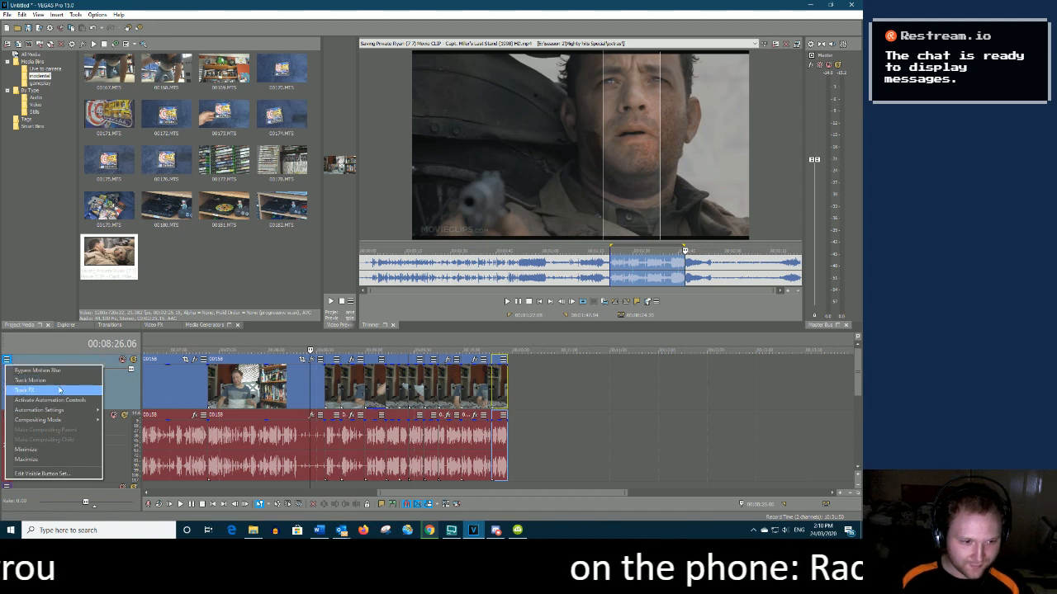
{"action": "left_click", "coordinate": [127, 397]}
{"action": "right_click", "coordinate": [127, 397]}
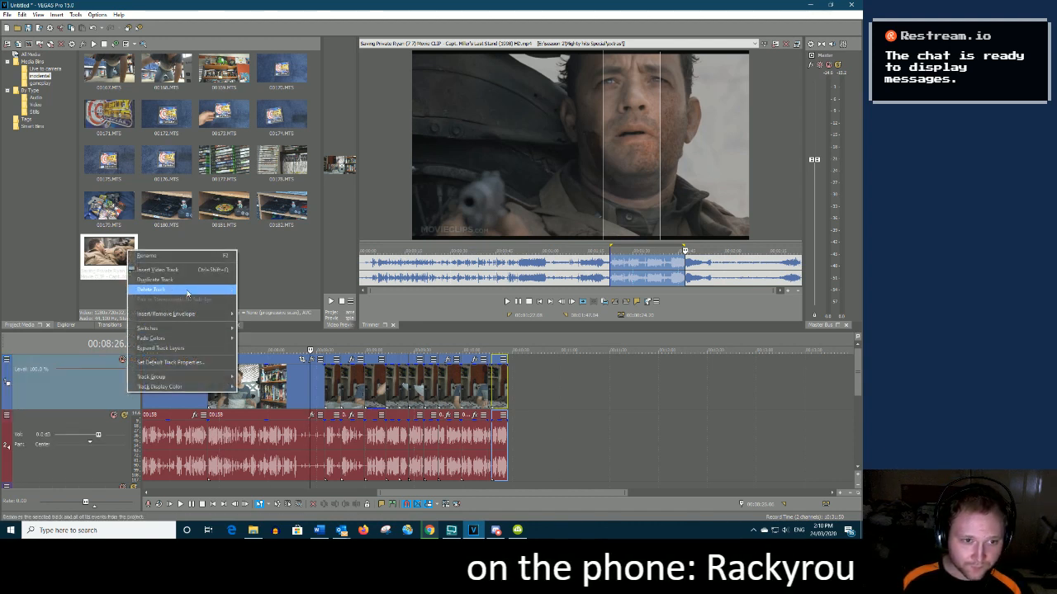
{"action": "left_click", "coordinate": [215, 272]}
{"action": "type", "text": "lou video"}
{"action": "key", "text": "Return"}
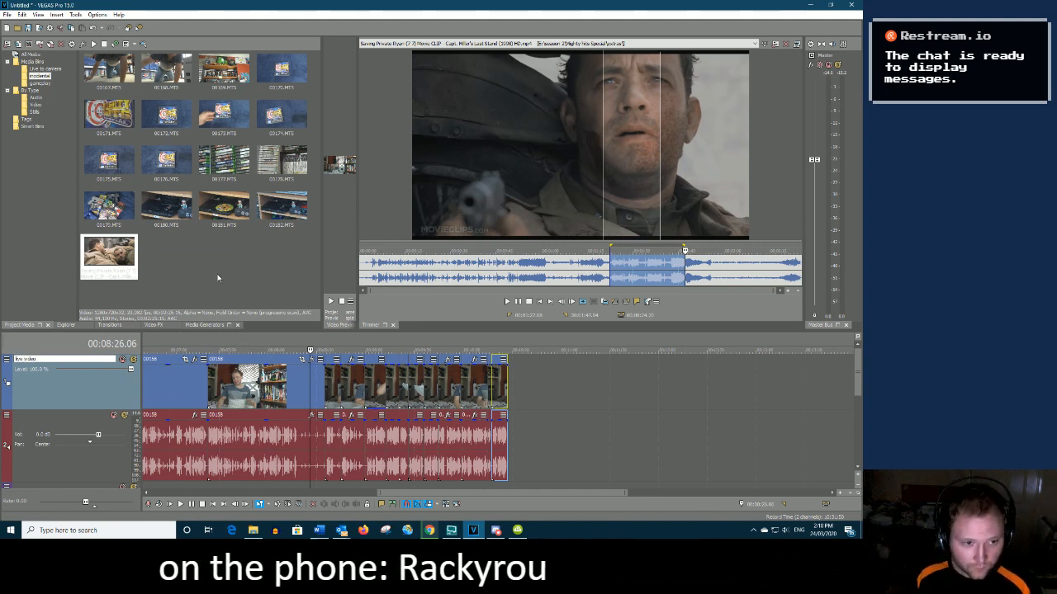
Rename the presenter footage's audio track as "live audio"
{"action": "right_click", "coordinate": [97, 432]}
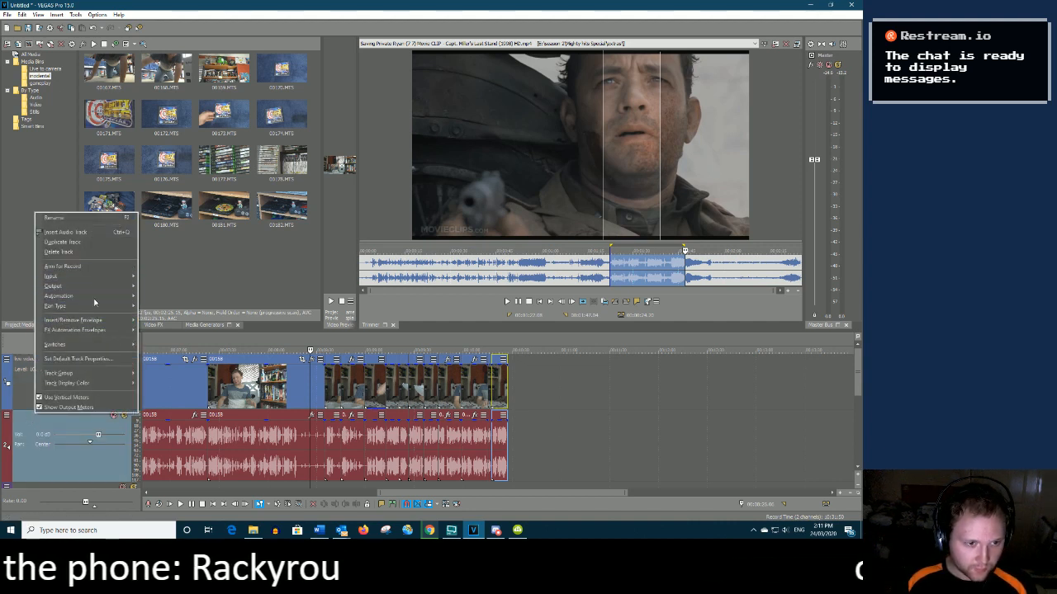
{"action": "left_click", "coordinate": [74, 220]}
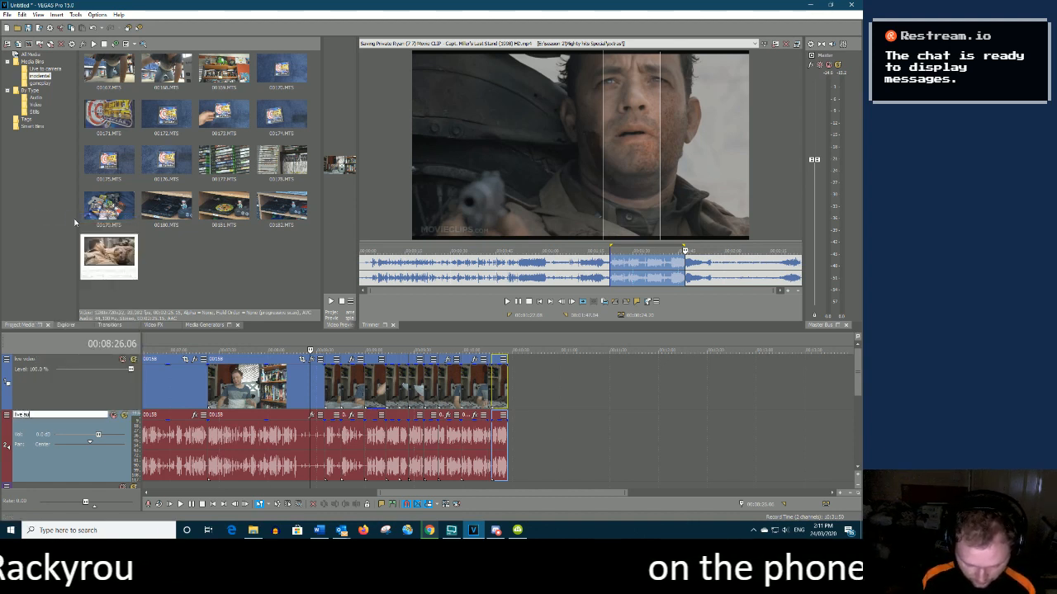
{"action": "key", "text": "Return"}
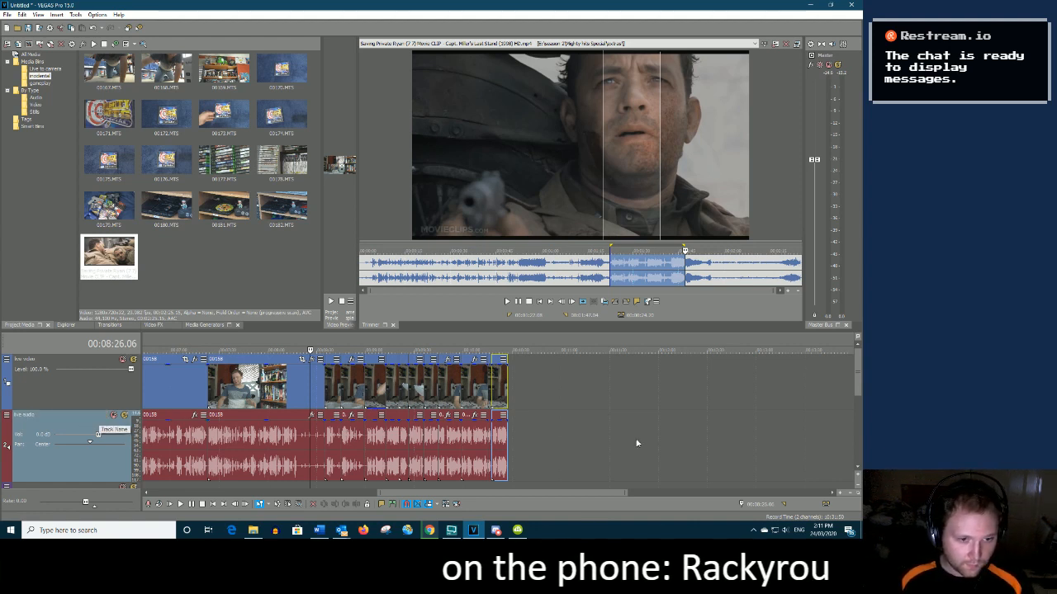
Rename the new empty video track as "underlay 1"
{"action": "left_click_drag", "start_coordinate": [859, 382], "coordinate": [859, 402]}
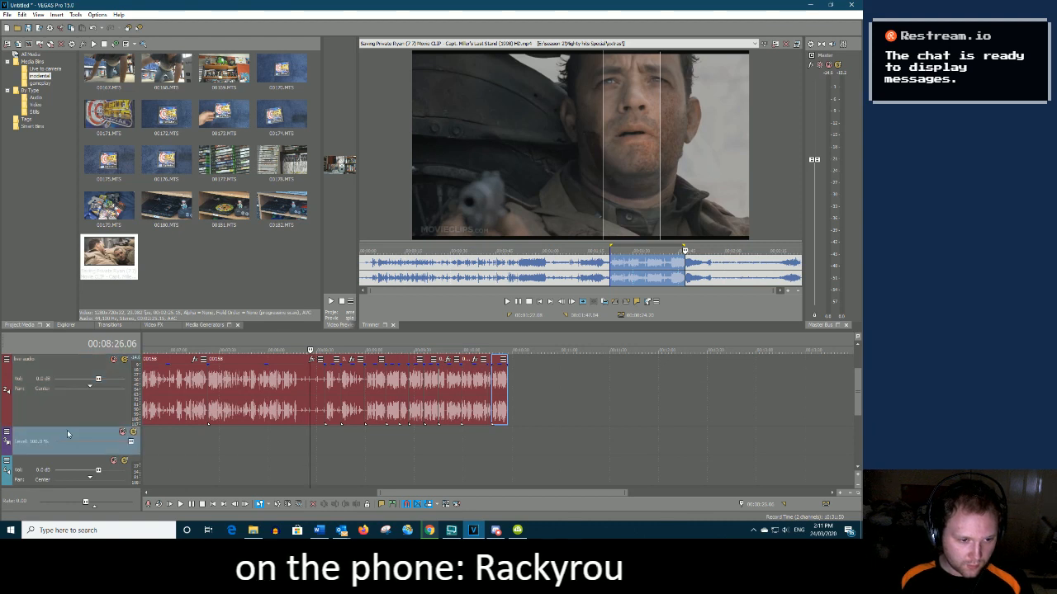
{"action": "right_click", "coordinate": [67, 430]}
{"action": "left_click", "coordinate": [96, 295]}
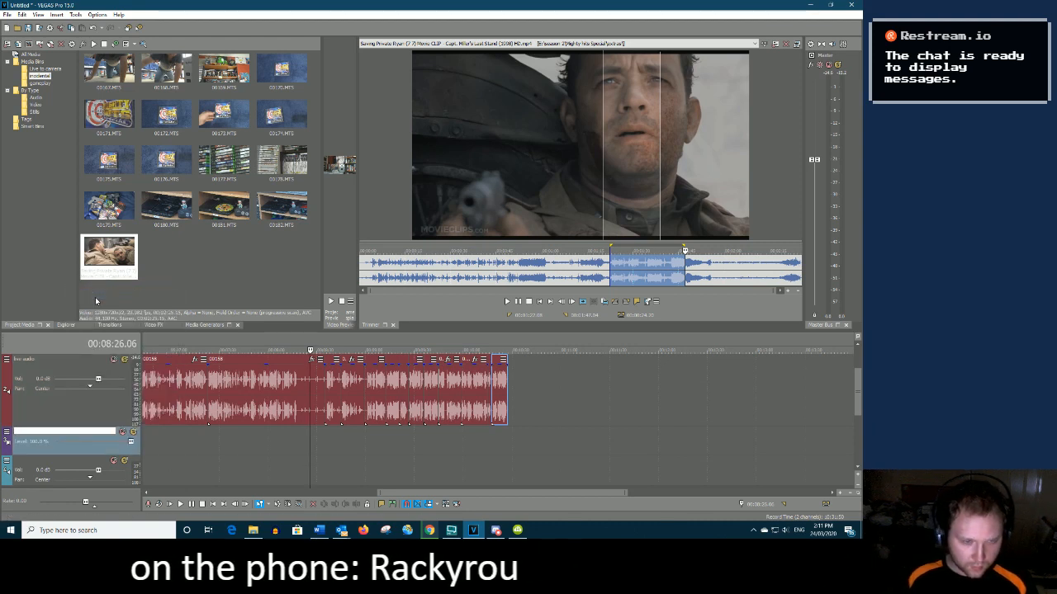
{"action": "type", "text": "underlay 1"}
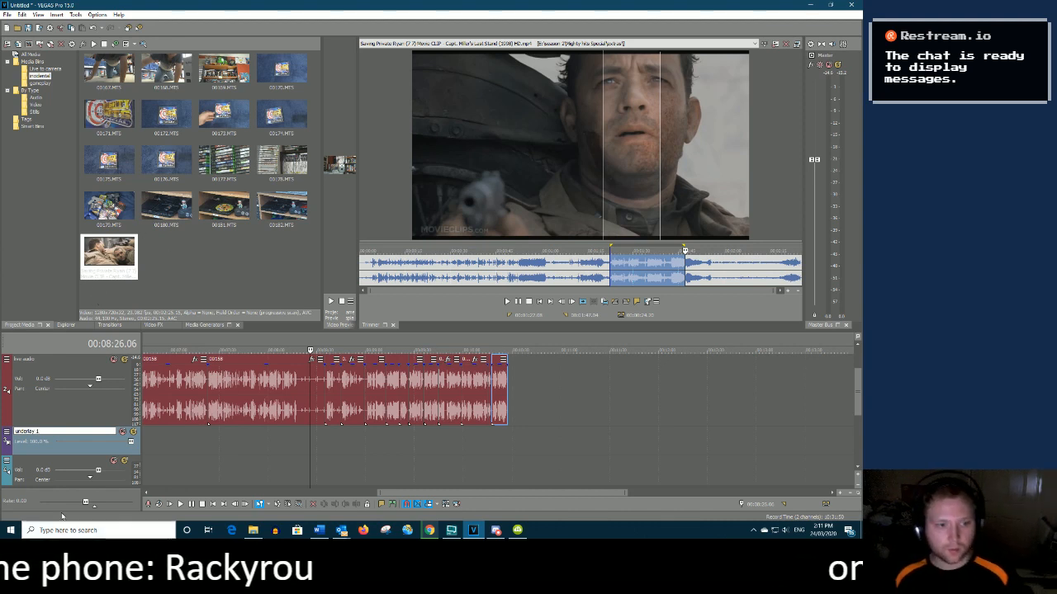
{"action": "left_click", "coordinate": [67, 469]}
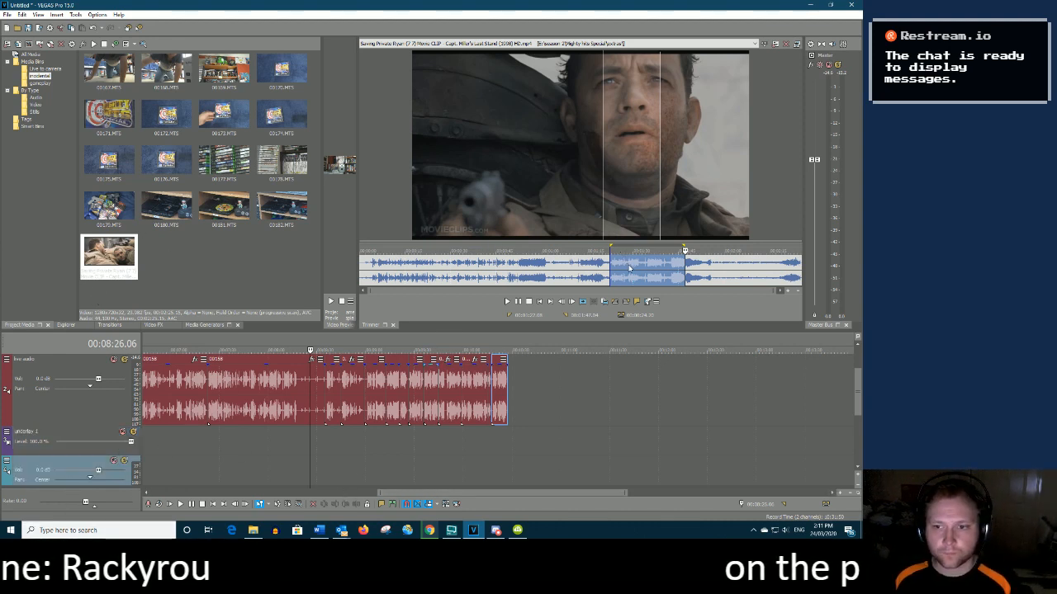
Place the marked Saving Private Ryan excerpt on the underlay 1 track and the audio track below it, directly after the live footage ends
{"action": "left_click_drag", "start_coordinate": [573, 449], "coordinate": [510, 450]}
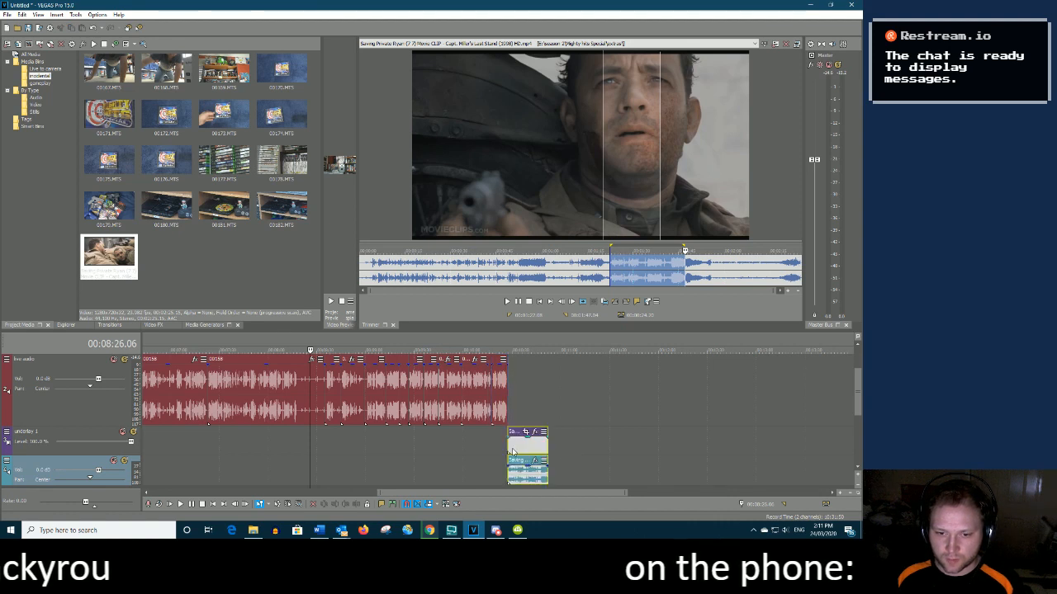
{"action": "left_click", "coordinate": [567, 402]}
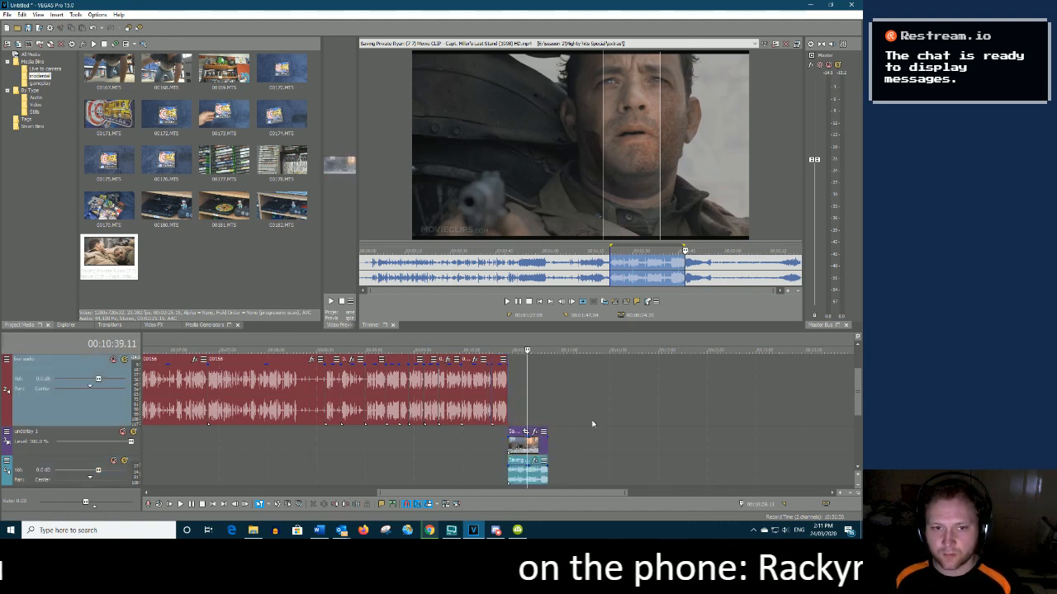
Add a timeline marker named "tank battle" above the Saving Private Ryan excerpt and shift it slightly earlier
{"action": "left_click", "coordinate": [48, 70]}
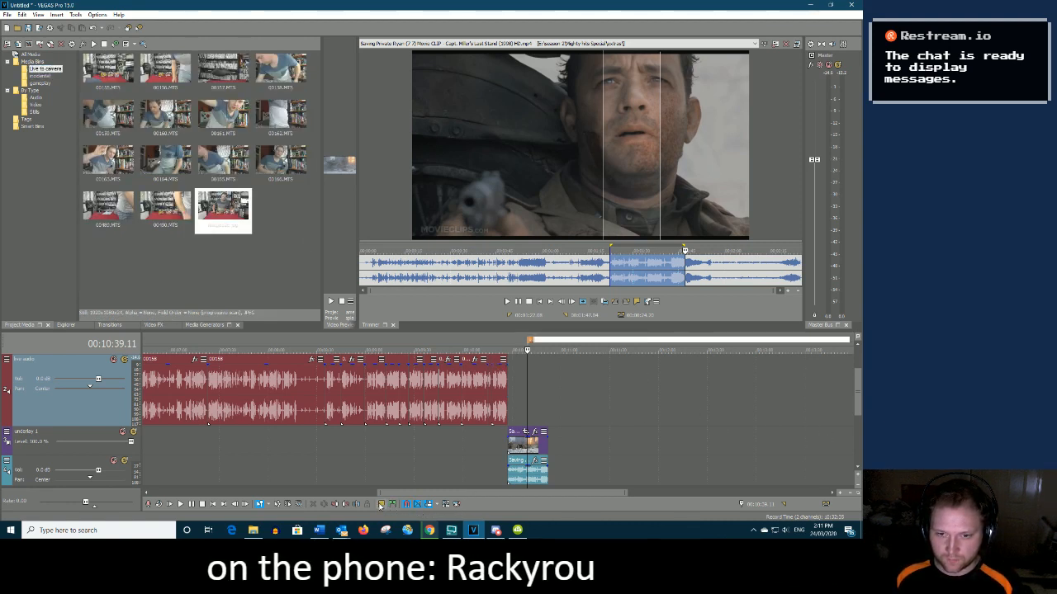
{"action": "left_click", "coordinate": [382, 504]}
{"action": "type", "text": "tank battle"}
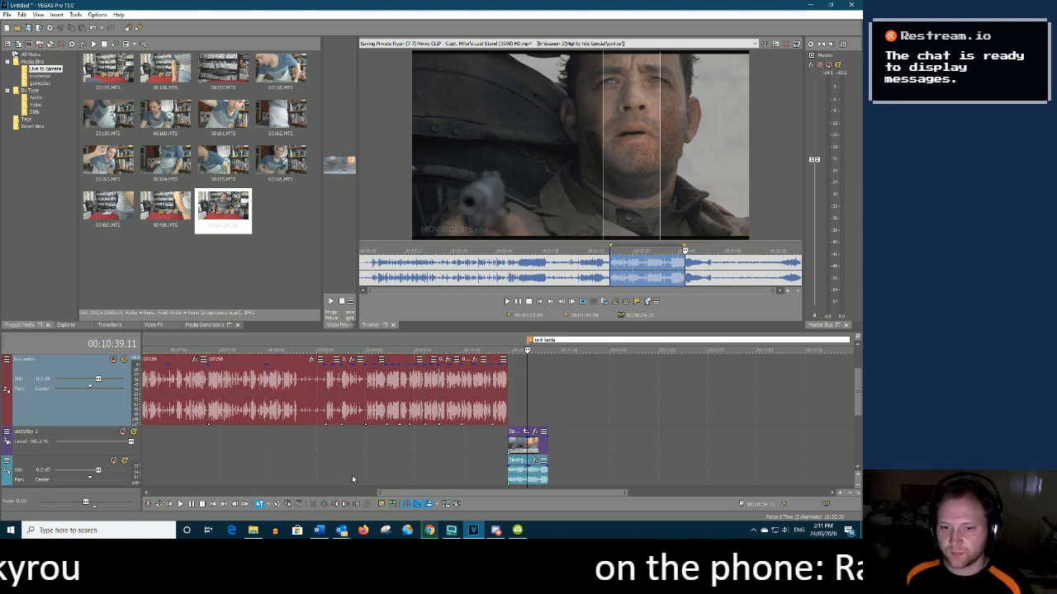
{"action": "key", "text": "Return"}
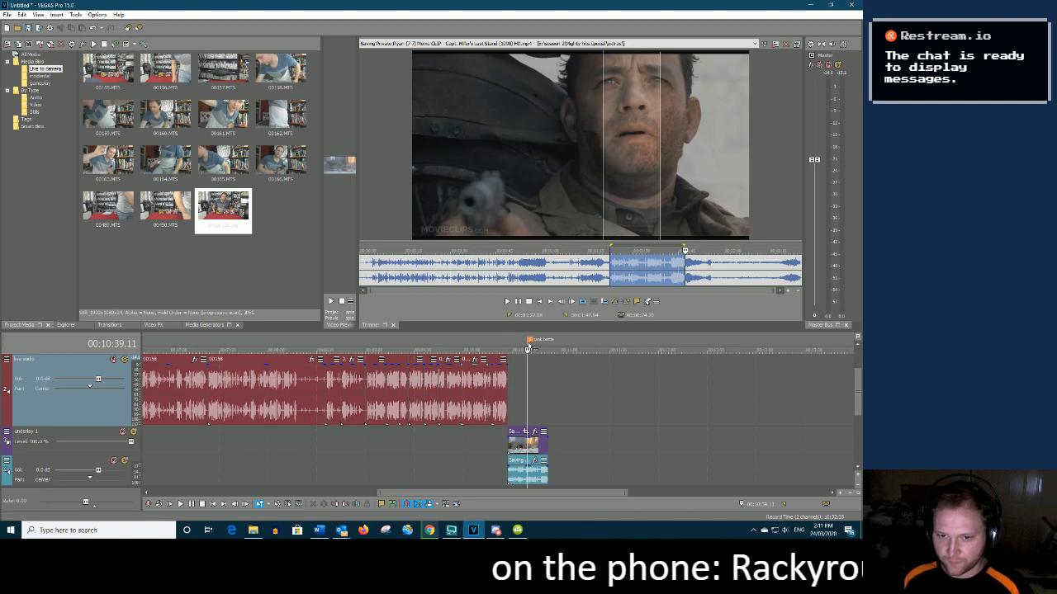
{"action": "left_click_drag", "start_coordinate": [529, 340], "coordinate": [525, 350]}
{"action": "key", "text": "space"}
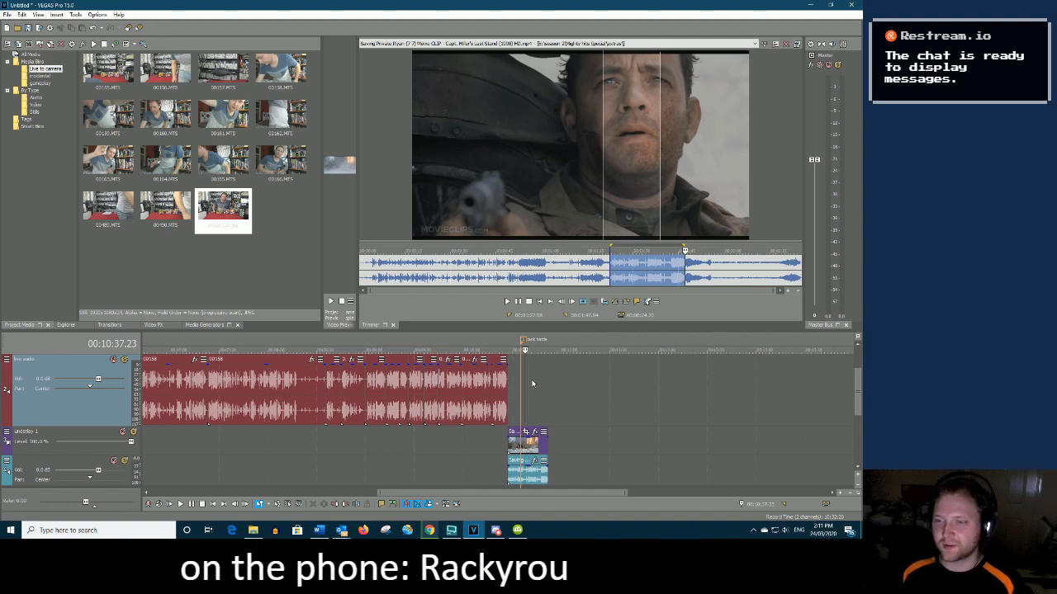
Load 00159.MTS from the live to camera bin for trimming and play it from where the presenter starts talking
{"action": "left_click_drag", "start_coordinate": [857, 391], "coordinate": [858, 382]}
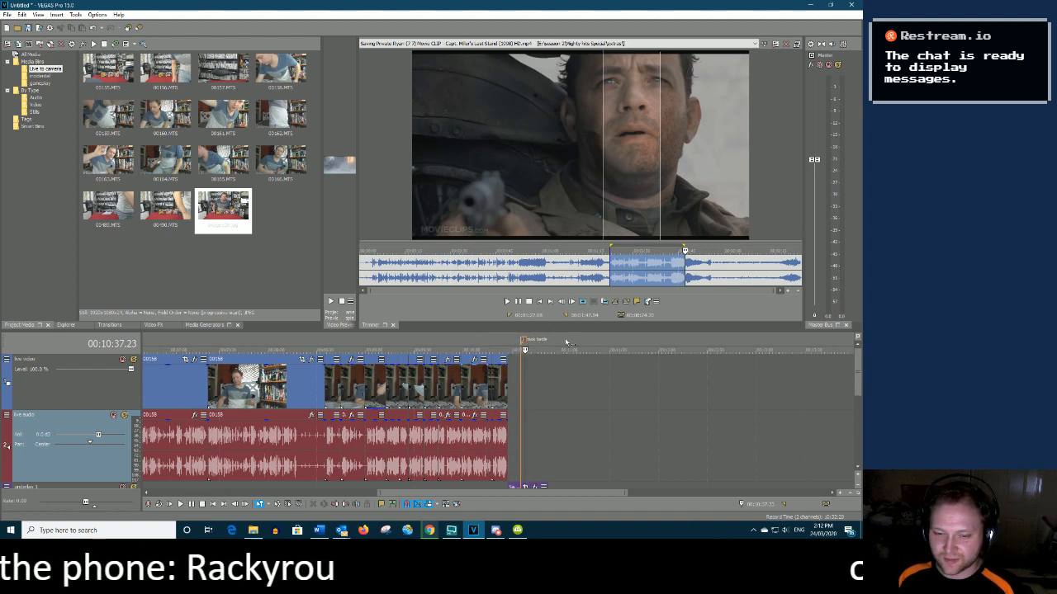
{"action": "left_click_drag", "start_coordinate": [606, 492], "coordinate": [473, 476]}
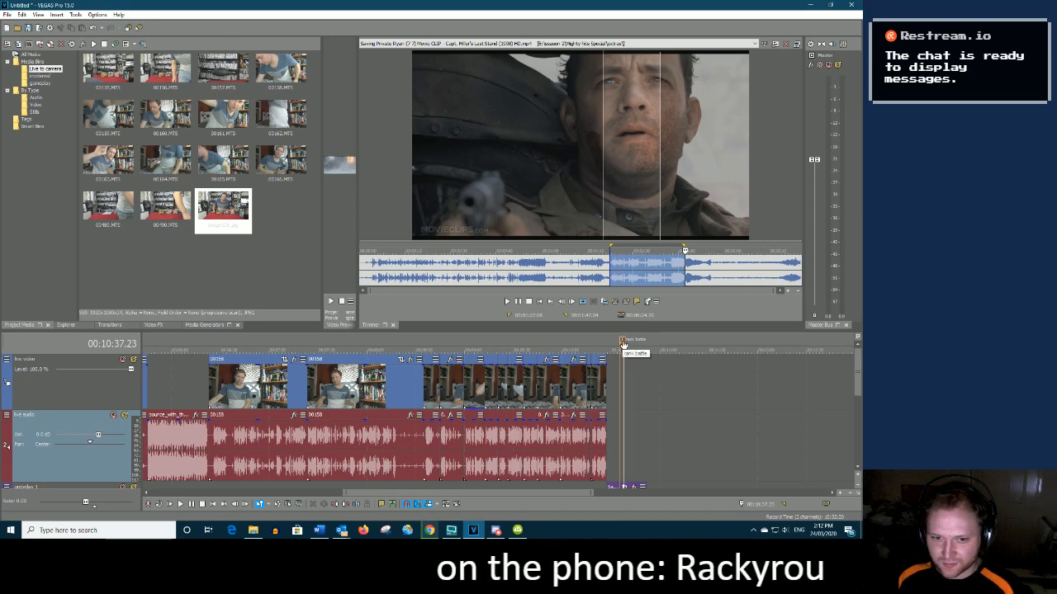
{"action": "left_click_drag", "start_coordinate": [544, 493], "coordinate": [632, 493]}
{"action": "mouse_move", "coordinate": [859, 368]}
{"action": "left_mouse_down"}
{"action": "mouse_move", "coordinate": [858, 387]}
{"action": "mouse_move", "coordinate": [858, 368]}
{"action": "left_mouse_up"}
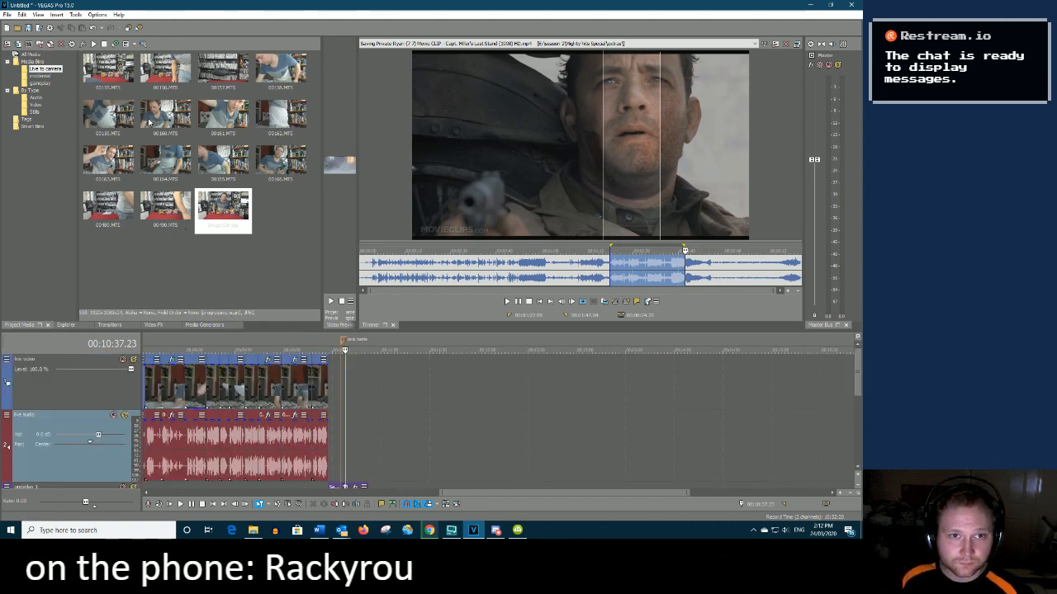
{"action": "double_click", "coordinate": [129, 126]}
{"action": "left_click", "coordinate": [564, 263]}
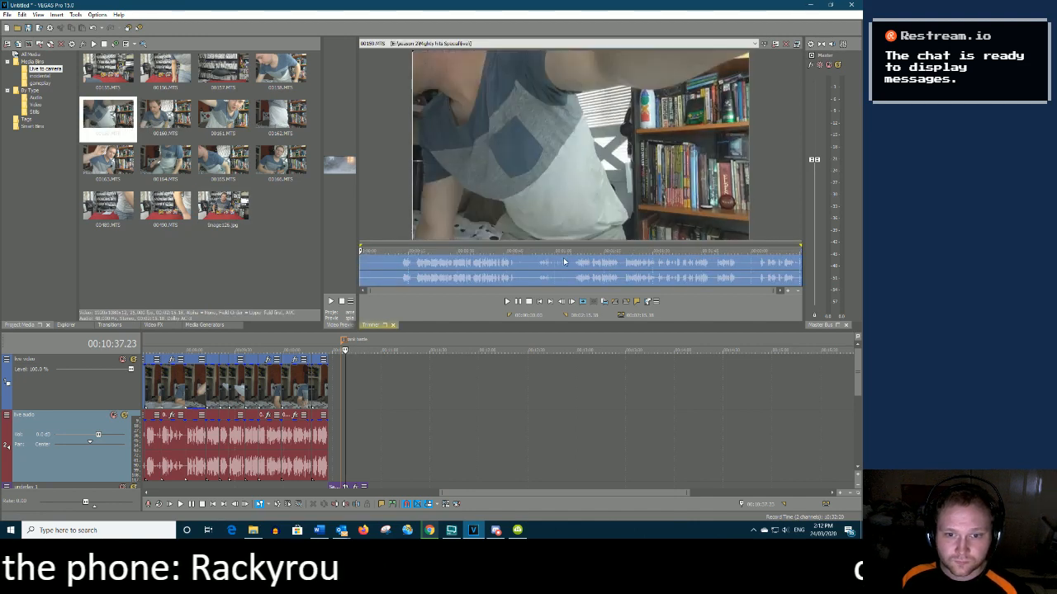
{"action": "left_click", "coordinate": [405, 268]}
{"action": "key", "text": "space"}
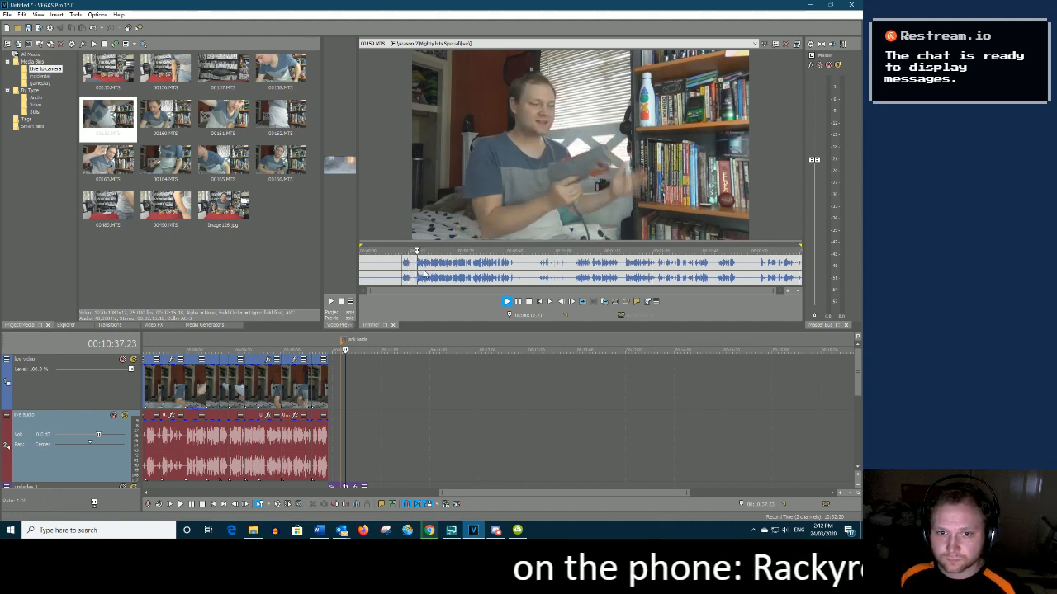
{"action": "key", "text": "Return"}
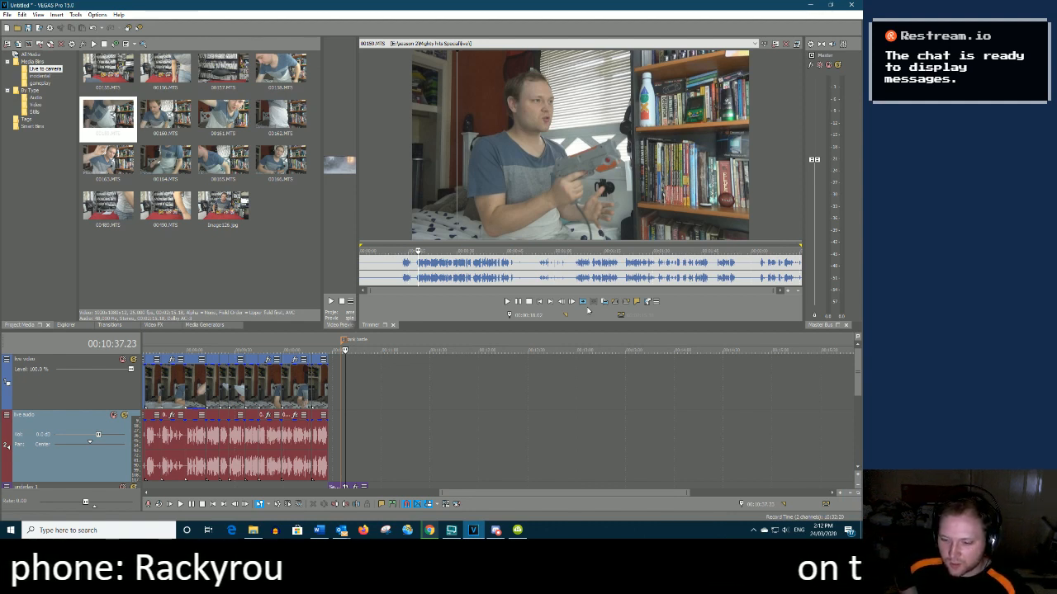
Review 00159.MTS, mark about 30 seconds from 0:17 to 0:47, and place it on the live tracks right after the film excerpt
{"action": "left_click", "coordinate": [506, 302]}
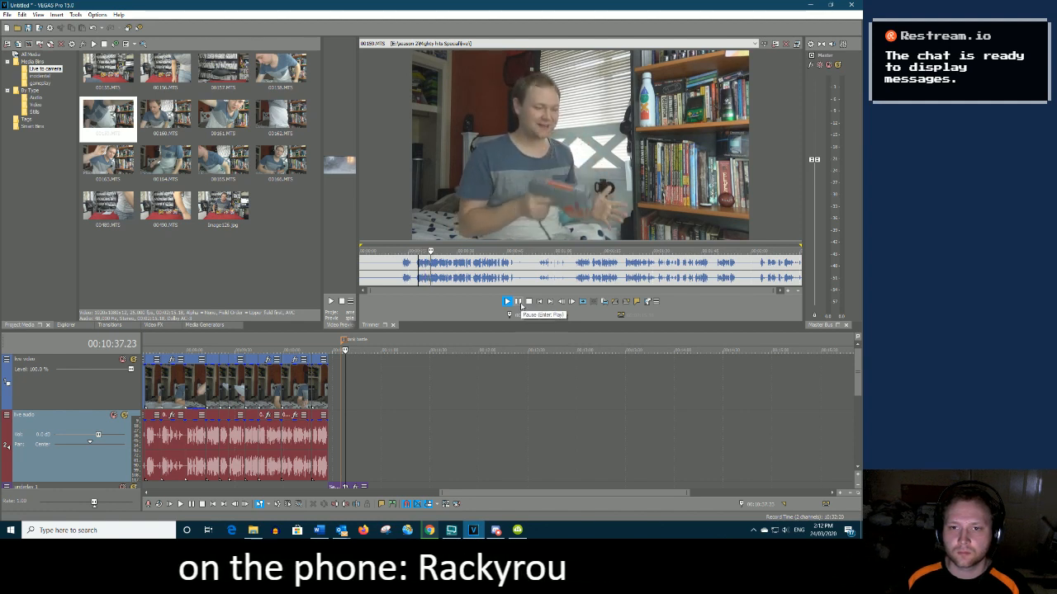
{"action": "left_click", "coordinate": [518, 303]}
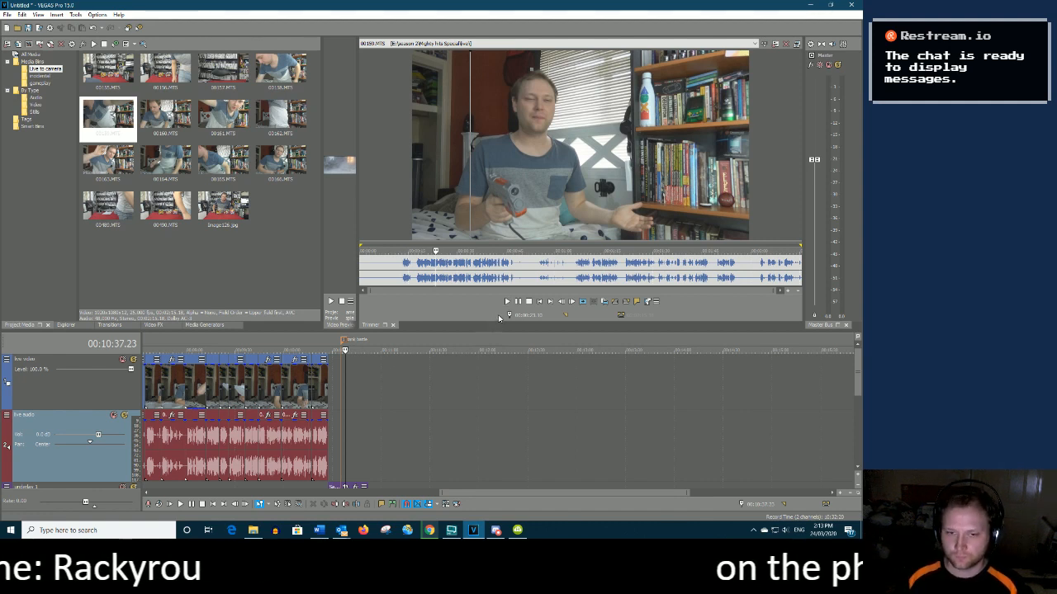
{"action": "left_click", "coordinate": [507, 302]}
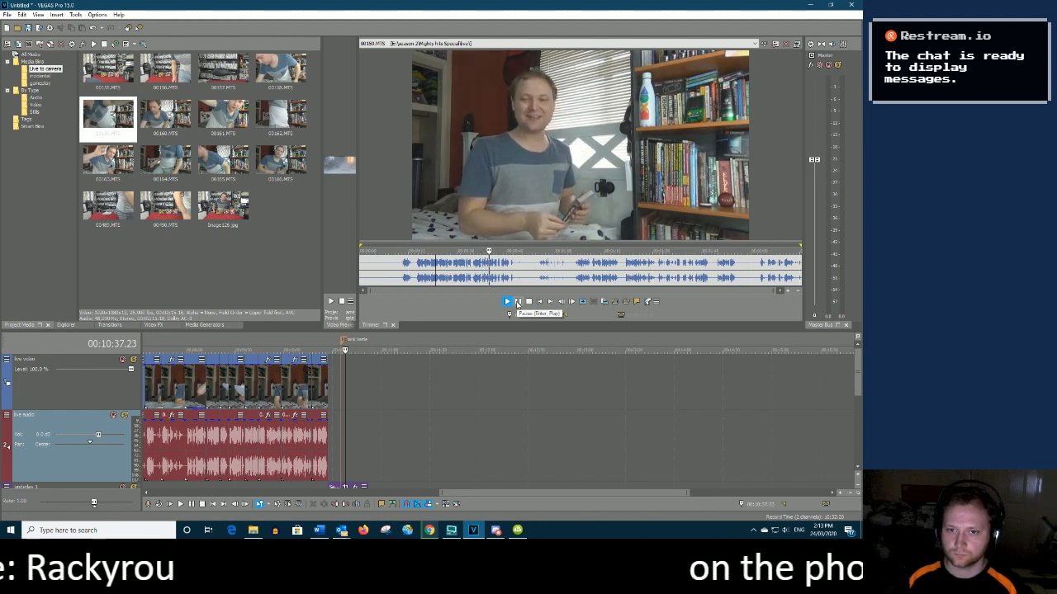
{"action": "left_click", "coordinate": [518, 302]}
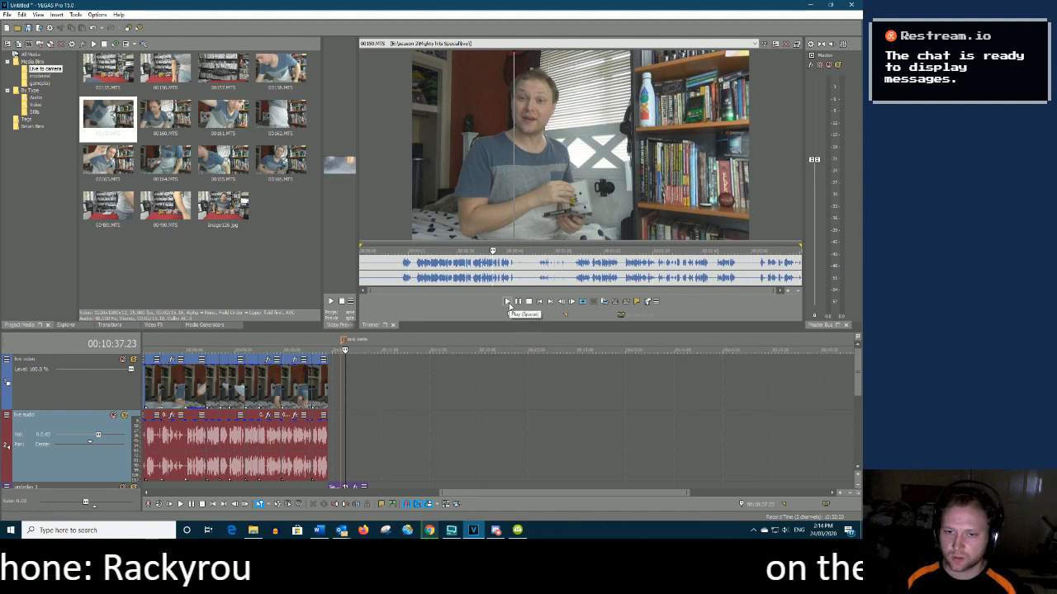
{"action": "left_click", "coordinate": [508, 302]}
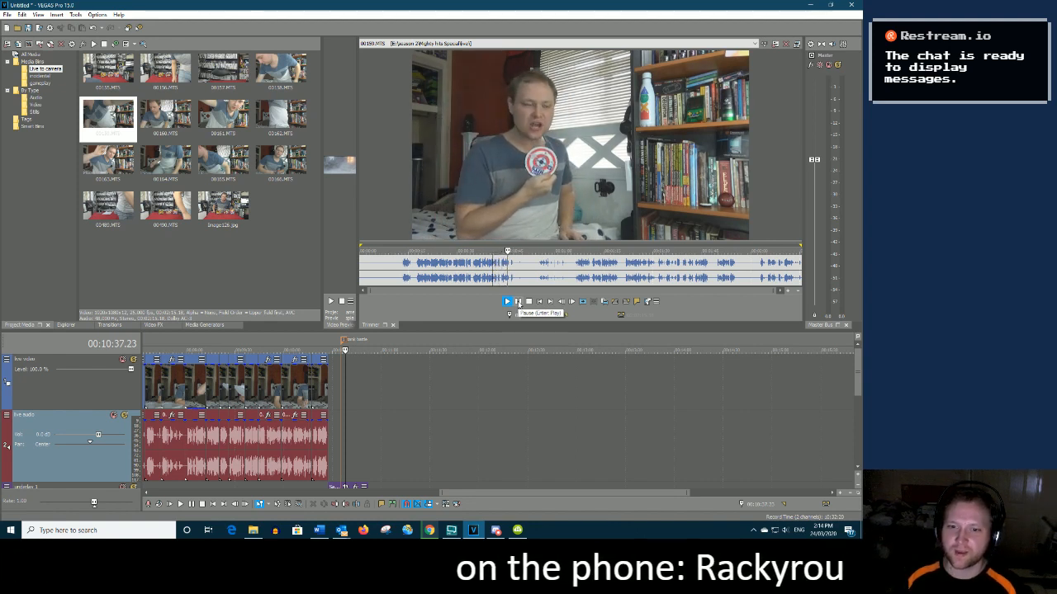
{"action": "left_click", "coordinate": [519, 302]}
{"action": "left_click", "coordinate": [518, 302]}
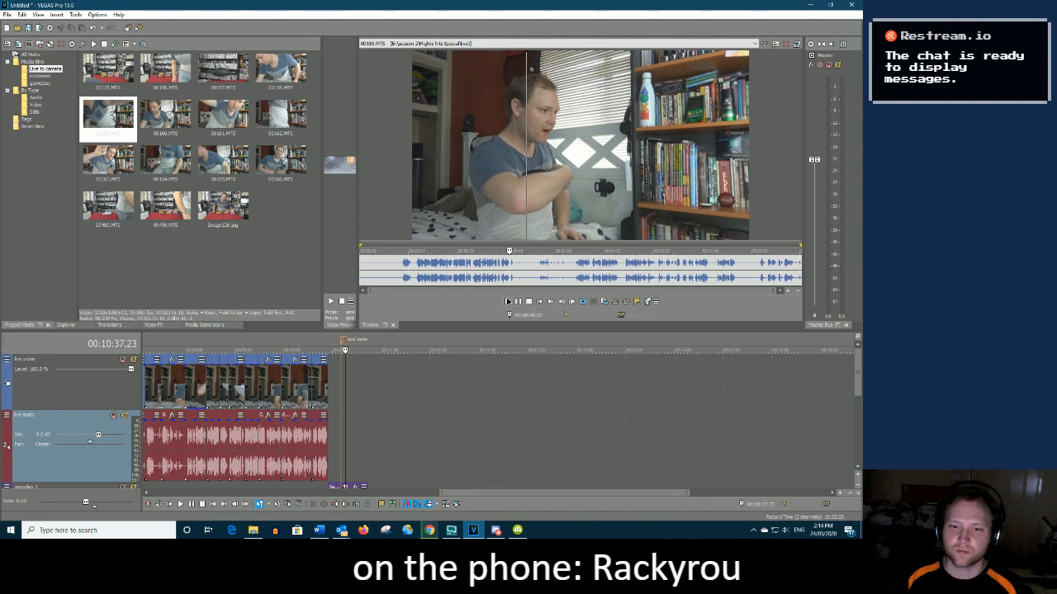
{"action": "left_click", "coordinate": [520, 302]}
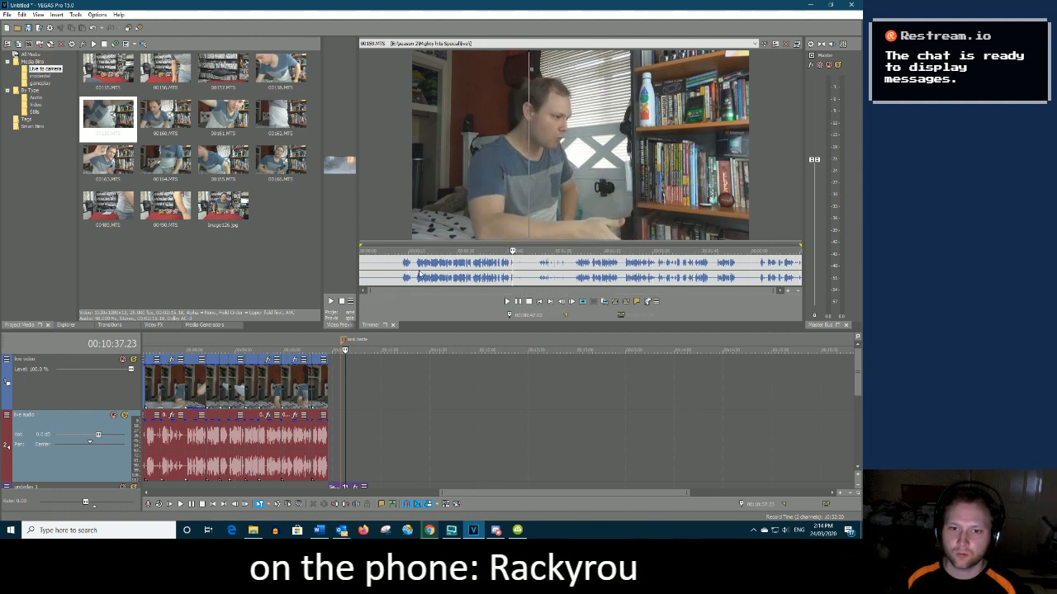
{"action": "left_click_drag", "start_coordinate": [416, 276], "coordinate": [373, 404]}
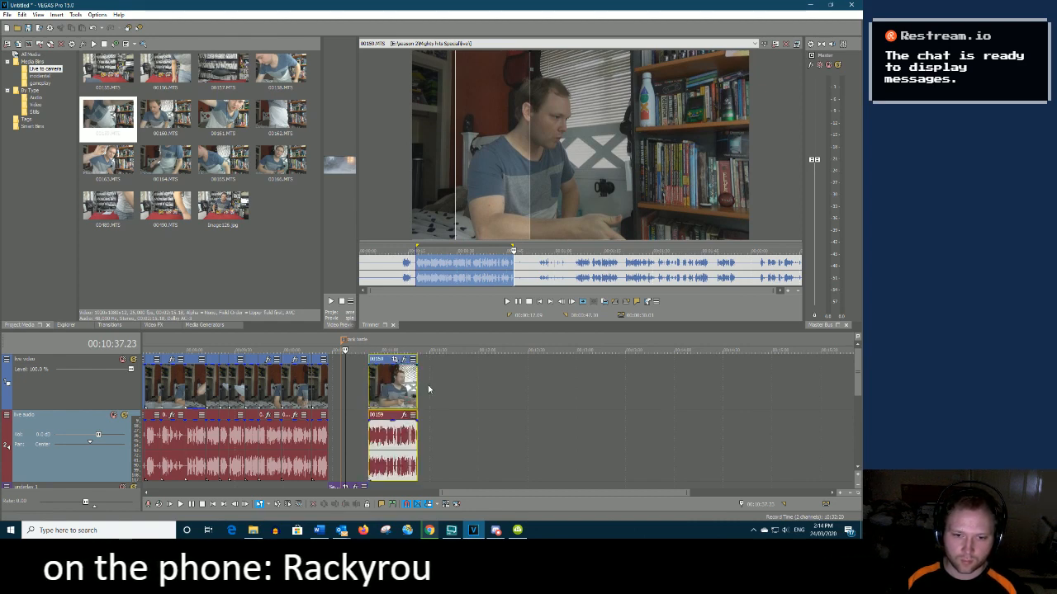
{"action": "left_click_drag", "start_coordinate": [688, 494], "coordinate": [571, 493]}
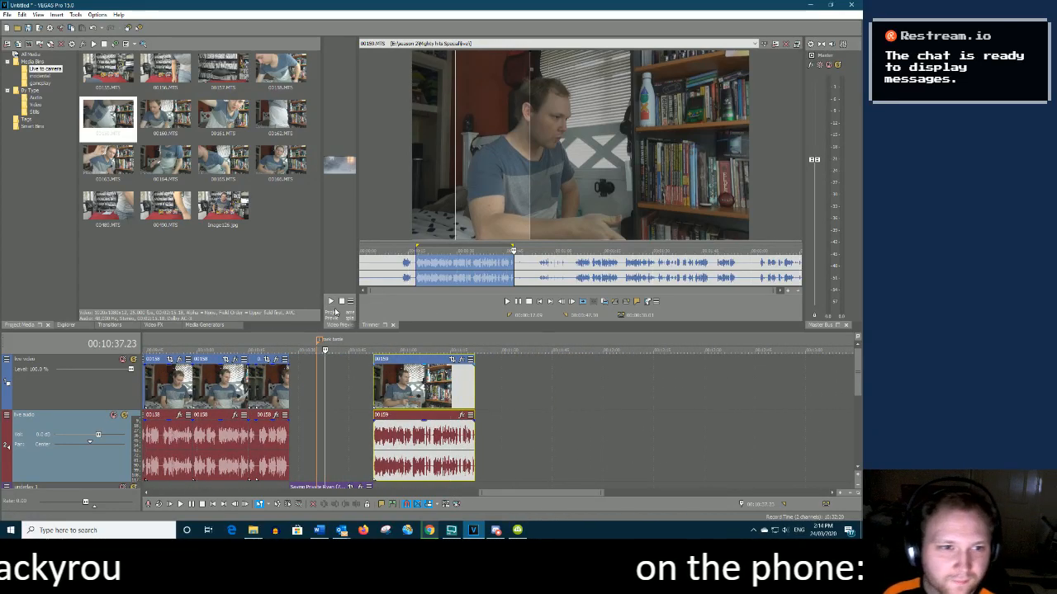
Mark the roughly 7-second disc-landing section of 00182.MTS from the incidental bin and place it on the live tracks directly after 00159
{"action": "left_click", "coordinate": [40, 76]}
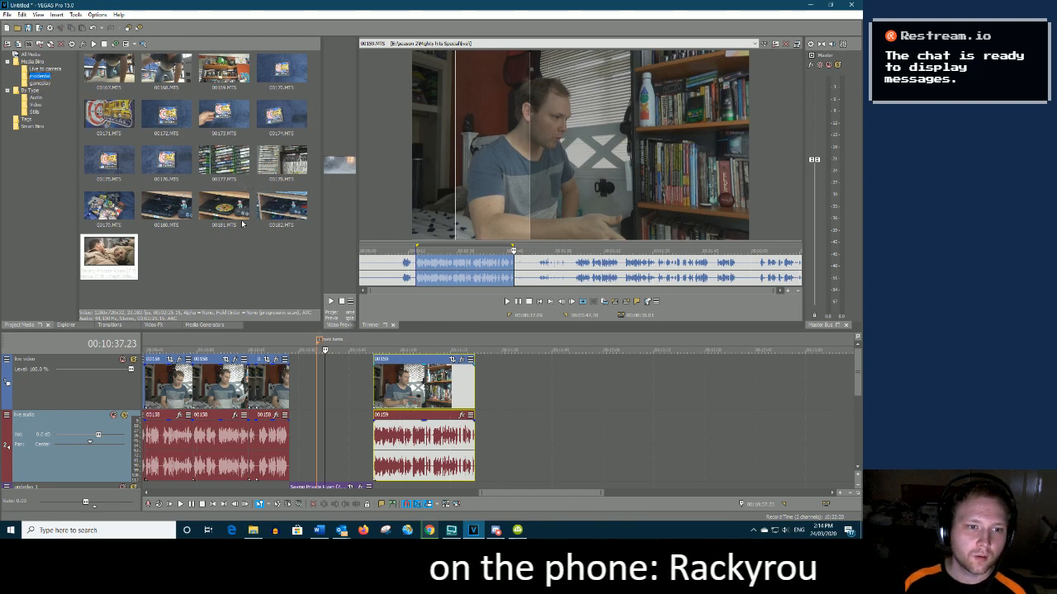
{"action": "left_click", "coordinate": [280, 221]}
{"action": "double_click", "coordinate": [279, 220]}
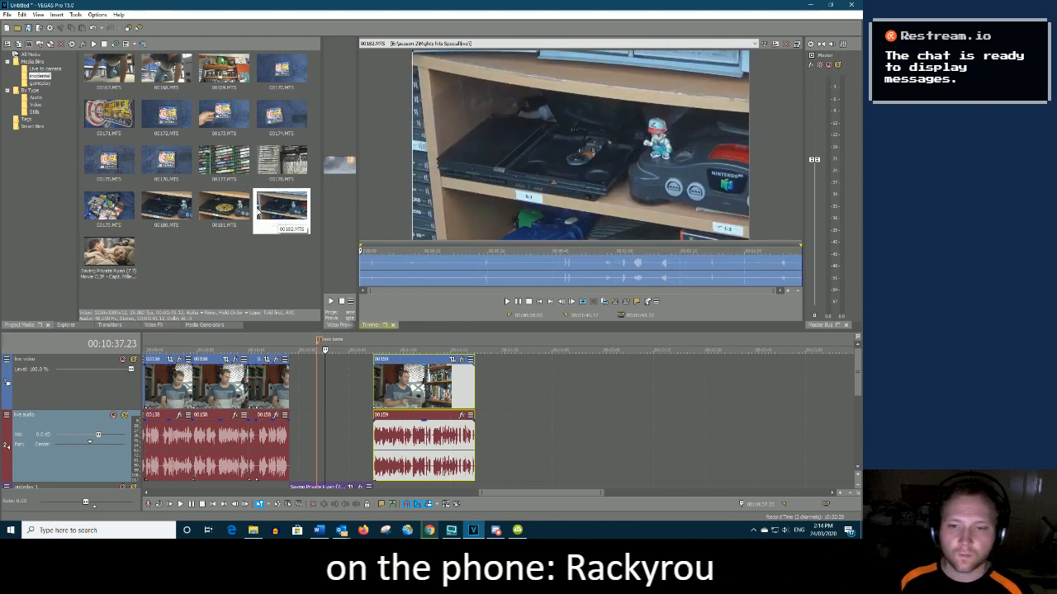
{"action": "left_click", "coordinate": [443, 275]}
{"action": "left_click", "coordinate": [527, 276]}
{"action": "left_click_drag", "start_coordinate": [528, 278], "coordinate": [582, 283]}
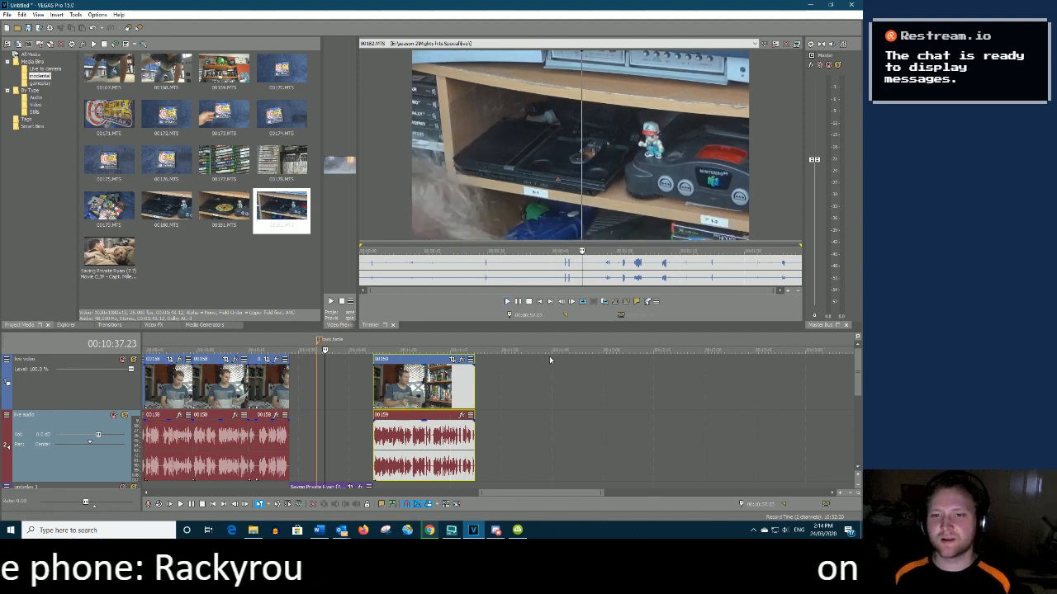
{"action": "left_click", "coordinate": [539, 286]}
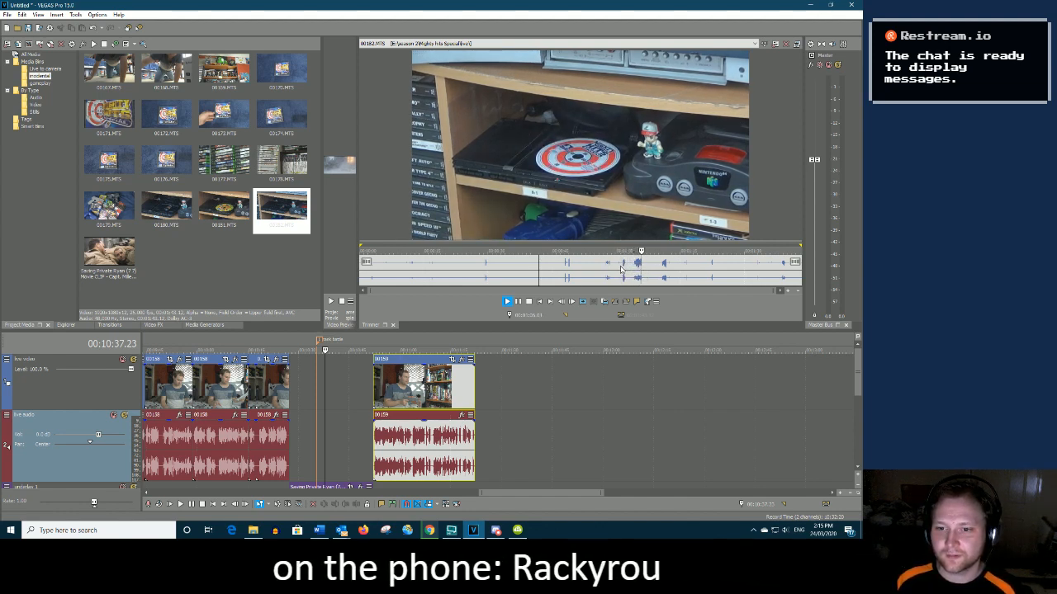
{"action": "left_click_drag", "start_coordinate": [621, 268], "coordinate": [646, 268]}
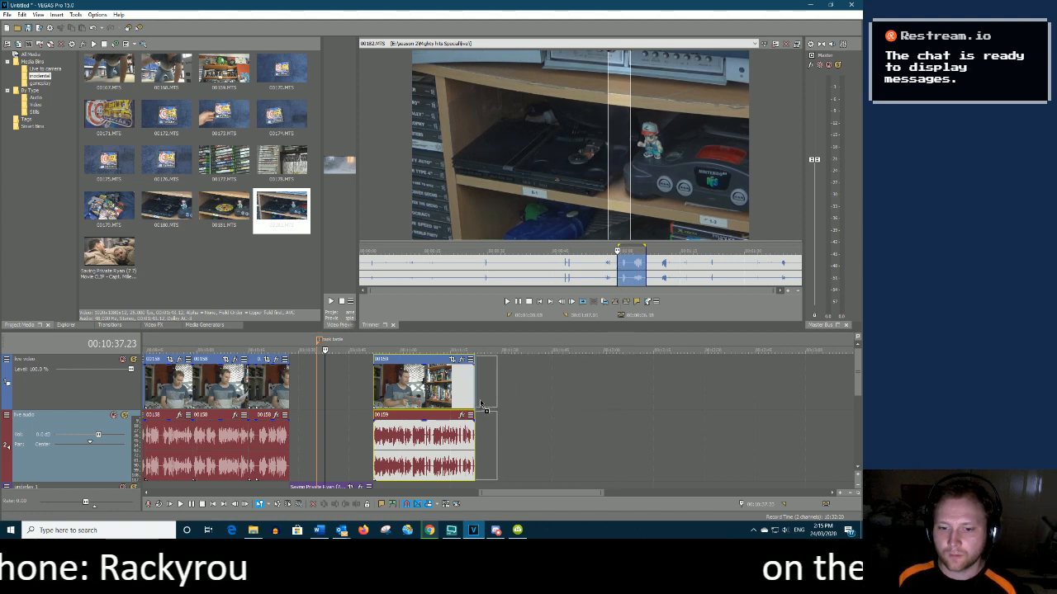
{"action": "left_click_drag", "start_coordinate": [483, 405], "coordinate": [485, 405]}
Widen the video preview and play back the end of the 00159 clip leading into 00182
{"action": "left_click", "coordinate": [450, 379]}
{"action": "key", "text": "space"}
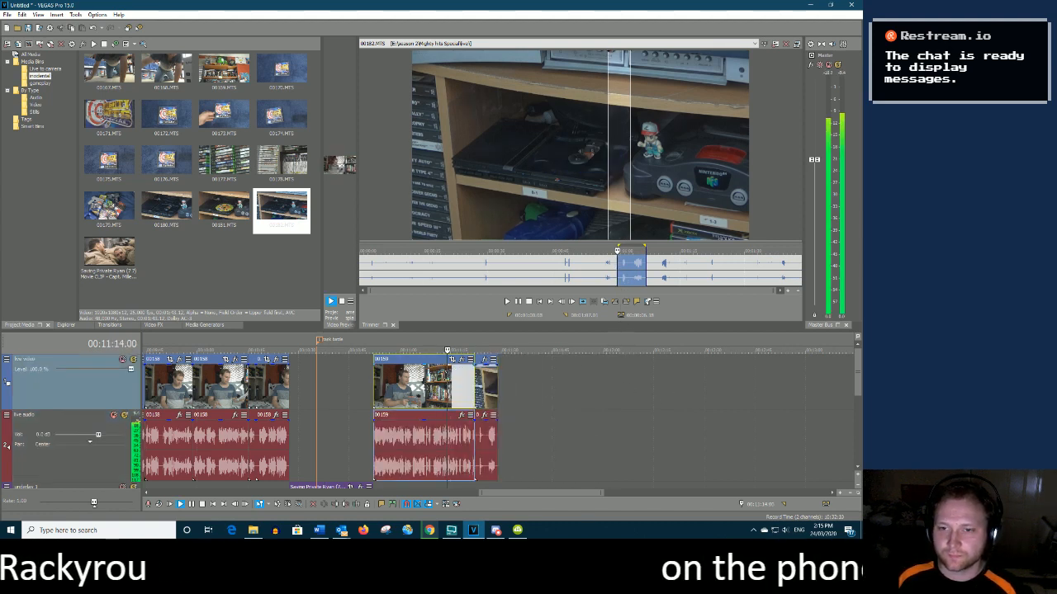
{"action": "key", "text": "Return"}
{"action": "key", "text": "Return"}
{"action": "left_click_drag", "start_coordinate": [360, 266], "coordinate": [644, 257]}
{"action": "key", "text": "space"}
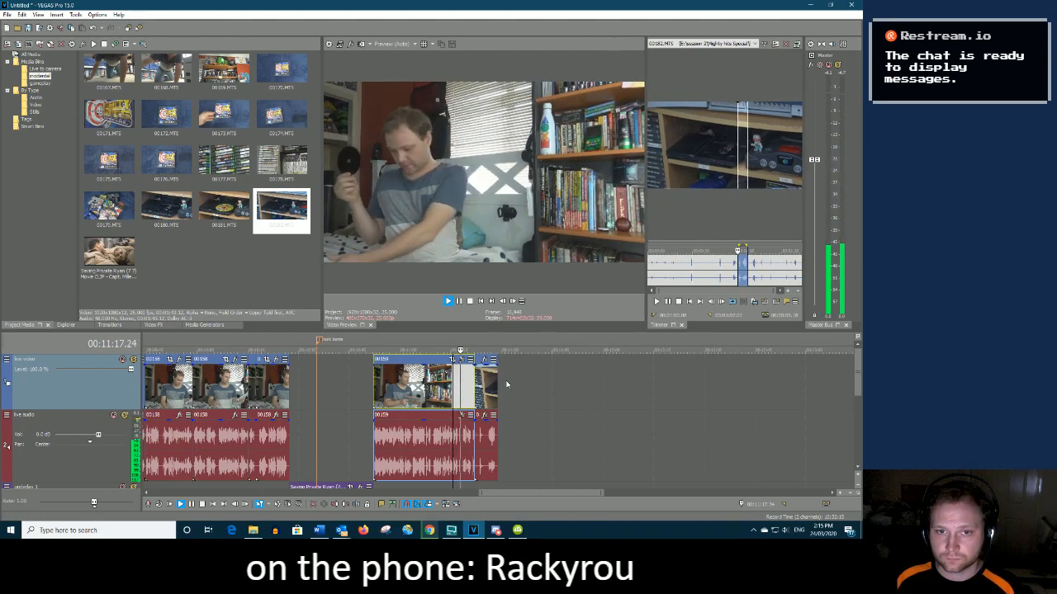
Trim about one second off the start of the 00182 clip, keeping it butted against the end of 00159
{"action": "scroll", "coordinate": [514, 380], "scroll_direction": "up", "scroll_amount": 3}
{"action": "scroll", "coordinate": [525, 409], "scroll_direction": "up", "scroll_amount": 2}
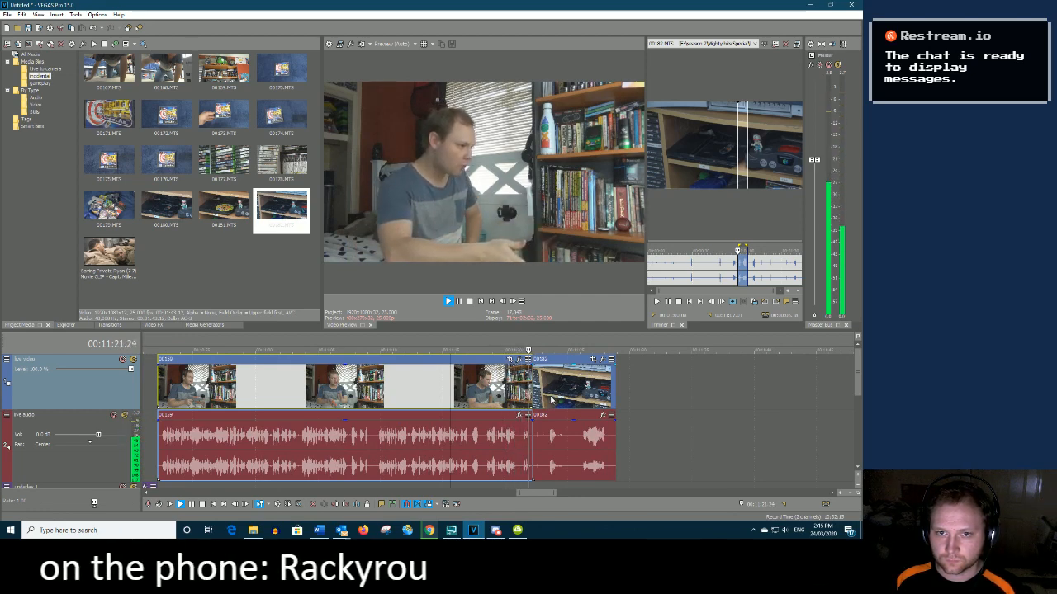
{"action": "key", "text": "Return"}
{"action": "left_click", "coordinate": [545, 388]}
{"action": "left_click_drag", "start_coordinate": [534, 394], "coordinate": [547, 396]}
{"action": "left_click", "coordinate": [564, 397]}
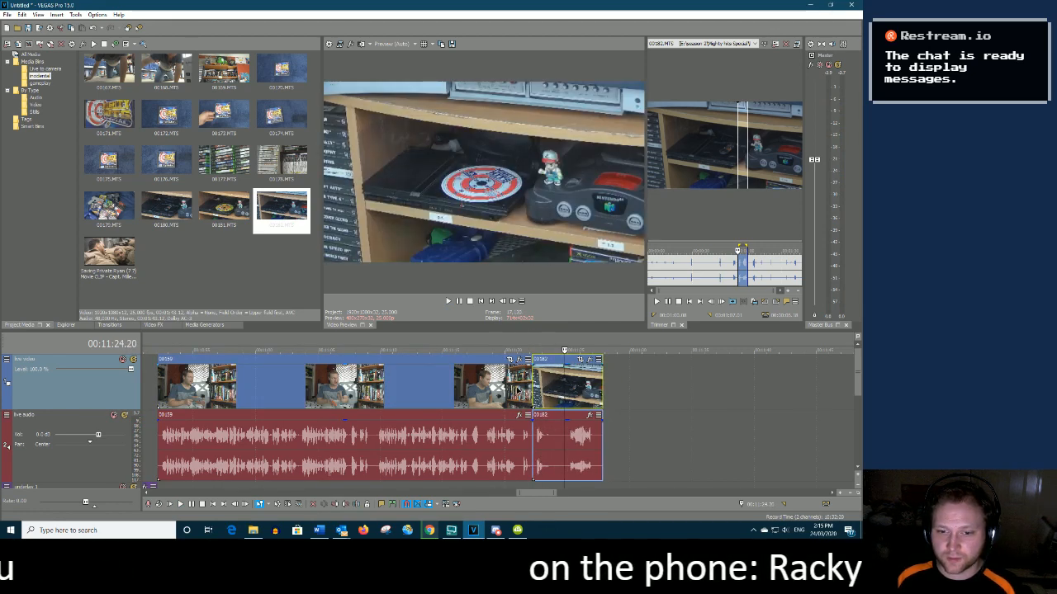
Find the cut point frame by frame, trim the end of the 00159 clip to 00:11:21.12 with 00182 following directly, and play back the cut
{"action": "left_click", "coordinate": [516, 388]}
{"action": "key", "text": "Return"}
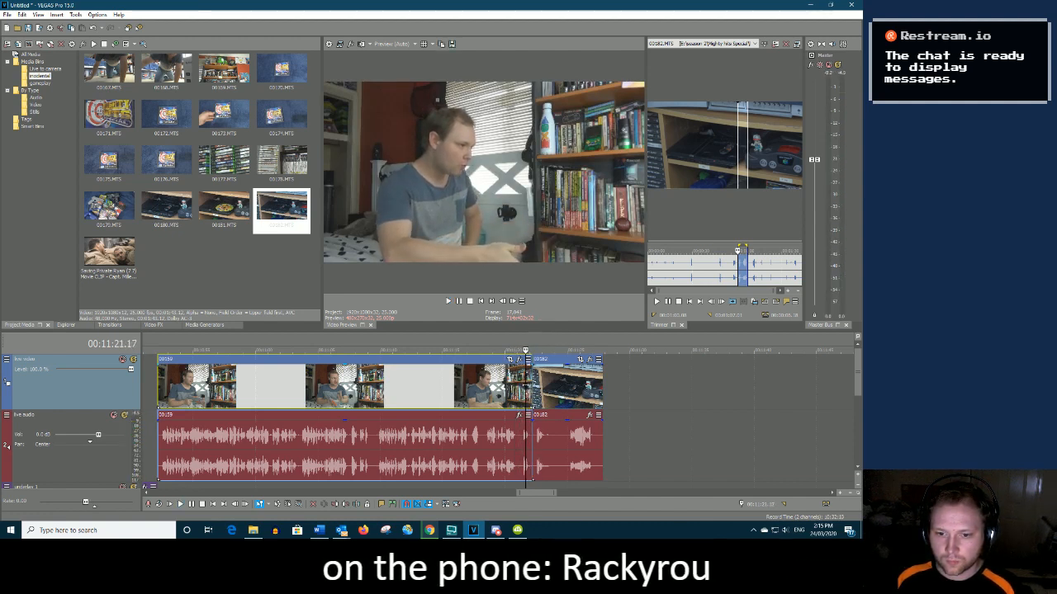
{"action": "left_click", "coordinate": [512, 389]}
{"action": "key", "text": "Return"}
{"action": "key", "text": "Return"}
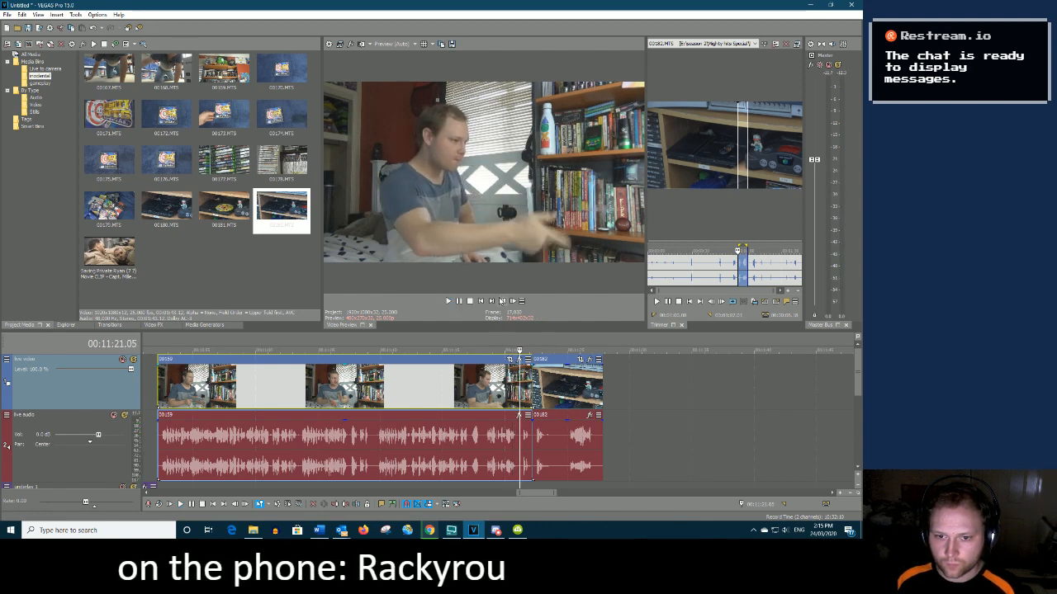
{"action": "left_click", "coordinate": [512, 302]}
{"action": "left_click", "coordinate": [513, 302]}
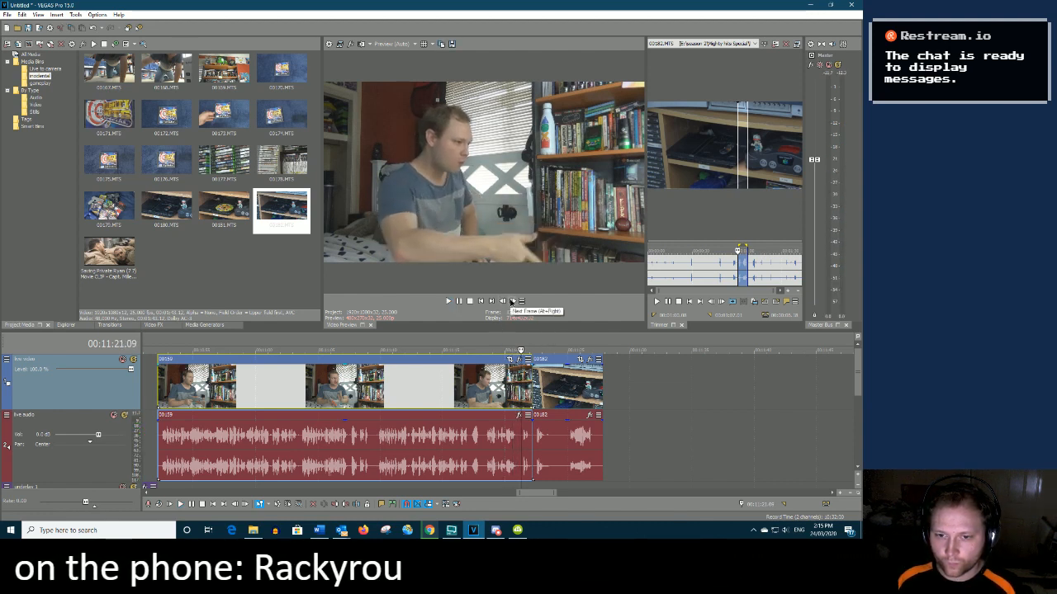
{"action": "left_click", "coordinate": [503, 302]}
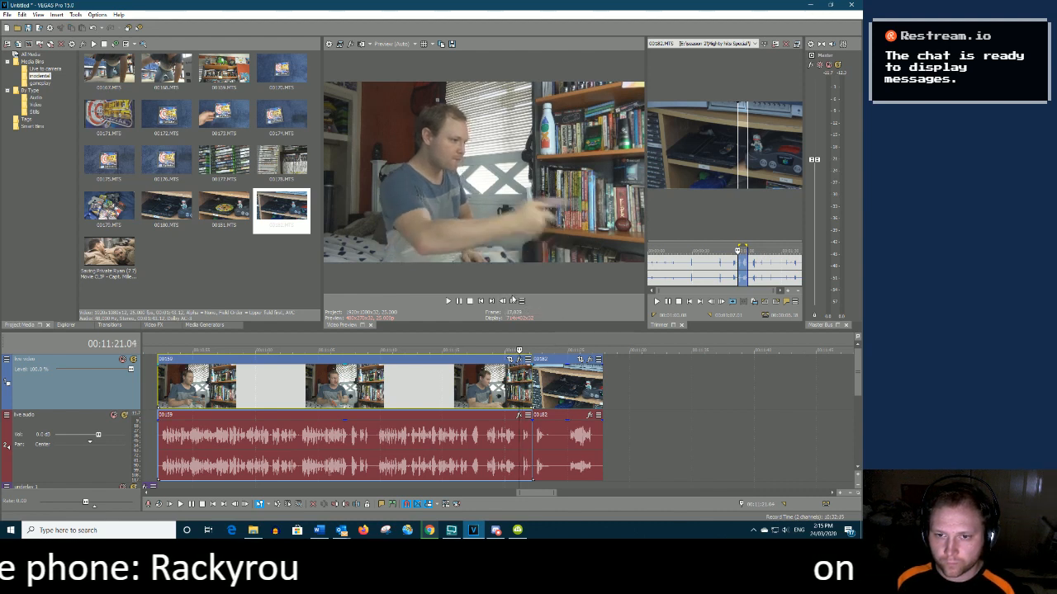
{"action": "left_click", "coordinate": [512, 302]}
{"action": "left_click", "coordinate": [513, 302]}
{"action": "left_click", "coordinate": [513, 302]}
{"action": "left_click", "coordinate": [512, 302]}
{"action": "left_click", "coordinate": [513, 302]}
{"action": "left_click", "coordinate": [512, 302]}
{"action": "left_click", "coordinate": [513, 302]}
{"action": "left_click", "coordinate": [512, 302]}
{"action": "left_click_drag", "start_coordinate": [528, 385], "coordinate": [522, 386]}
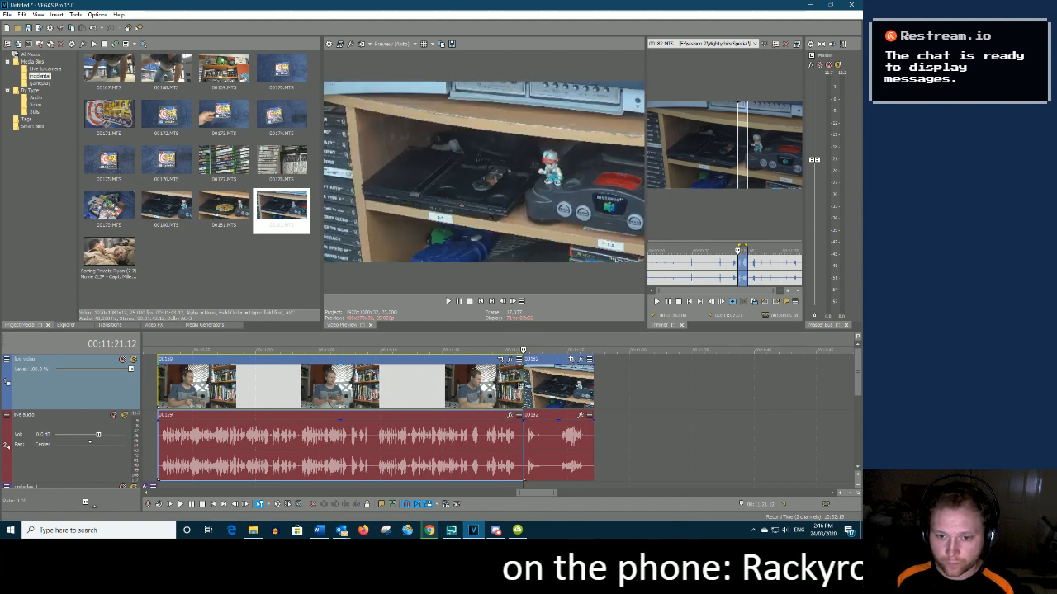
{"action": "key", "text": "space"}
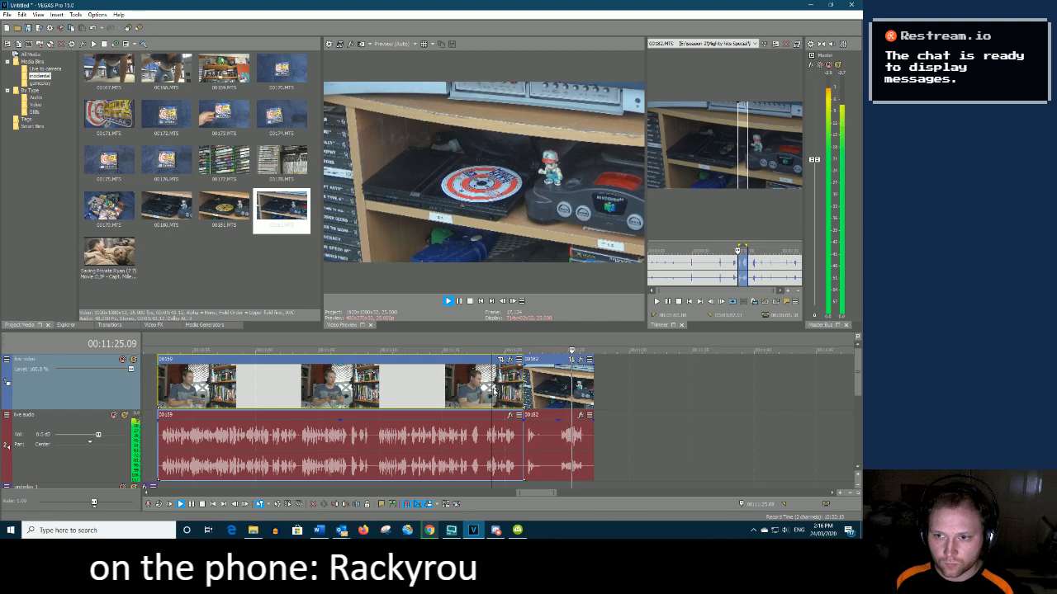
{"action": "key", "text": "Return"}
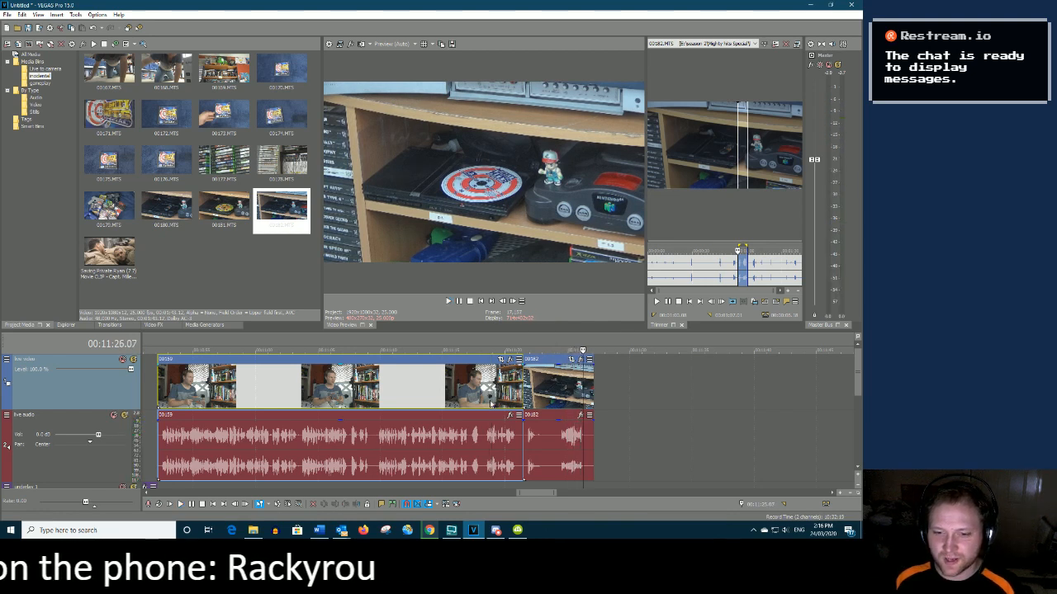
Split the 00182 audio at 00:11:23.00 and shift the landing sound in its second part a little over one second earlier
{"action": "left_click", "coordinate": [544, 384]}
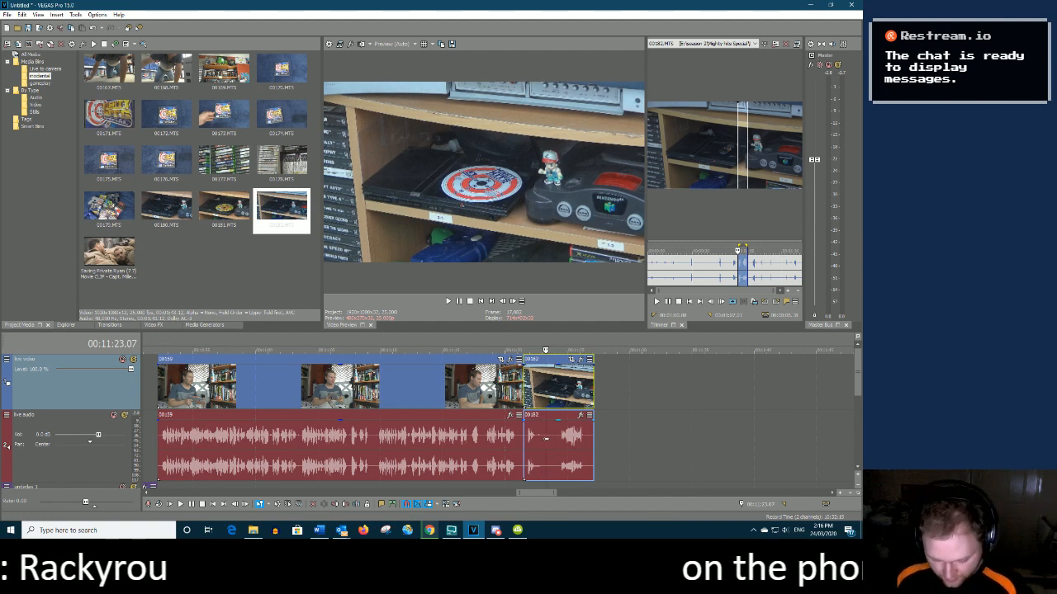
{"action": "left_click", "coordinate": [551, 445]}
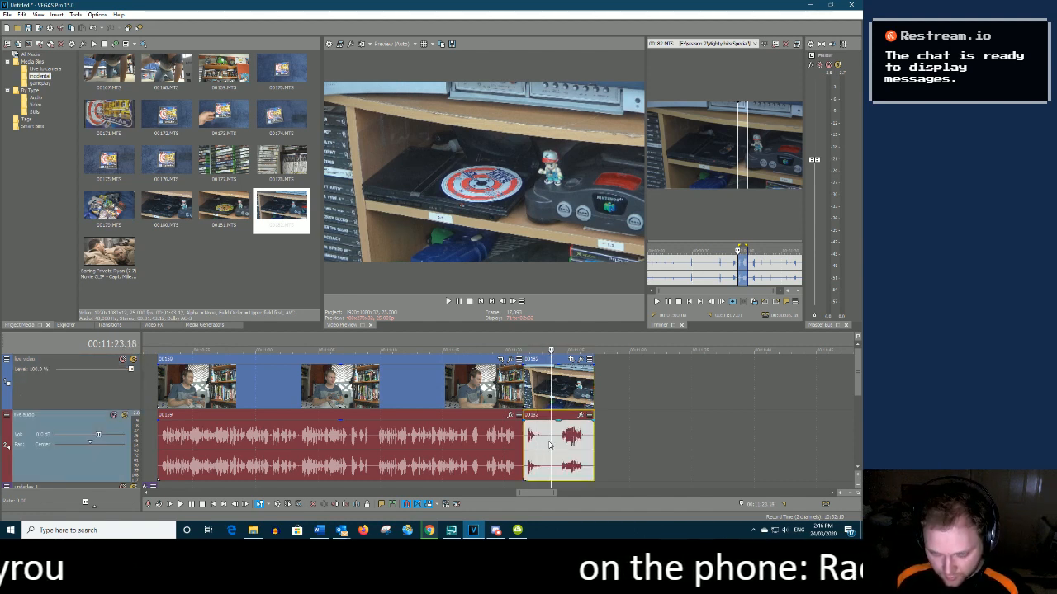
{"action": "left_click", "coordinate": [542, 434]}
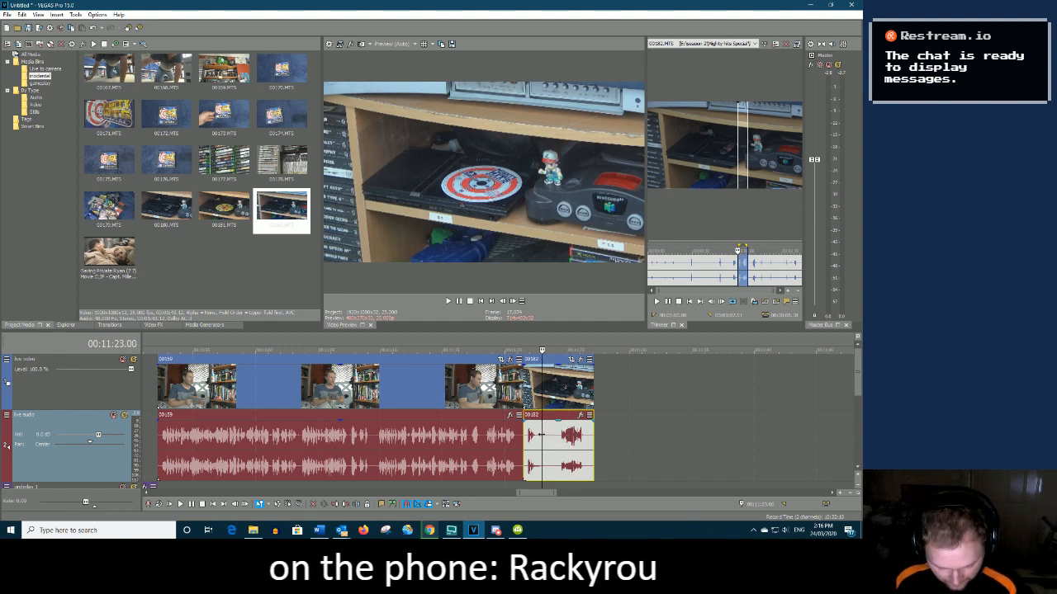
{"action": "key", "text": "s"}
{"action": "left_click_drag", "start_coordinate": [593, 446], "coordinate": [572, 443]}
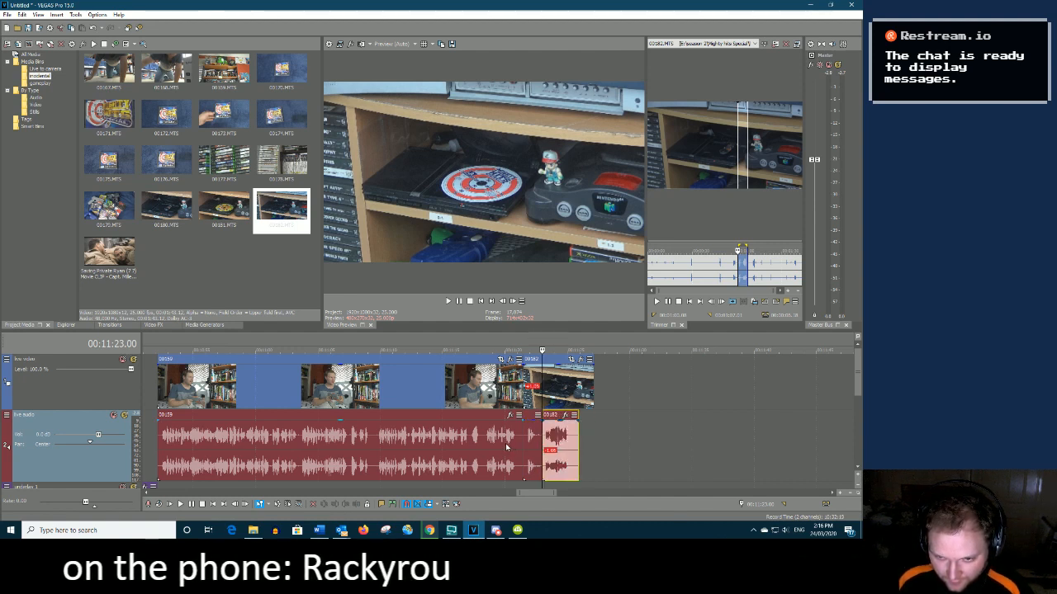
Play back the end of 00159 into 00182 with the shifted landing sound and find an end point at 00:11:25.04
{"action": "left_click", "coordinate": [475, 439]}
{"action": "key", "text": "space"}
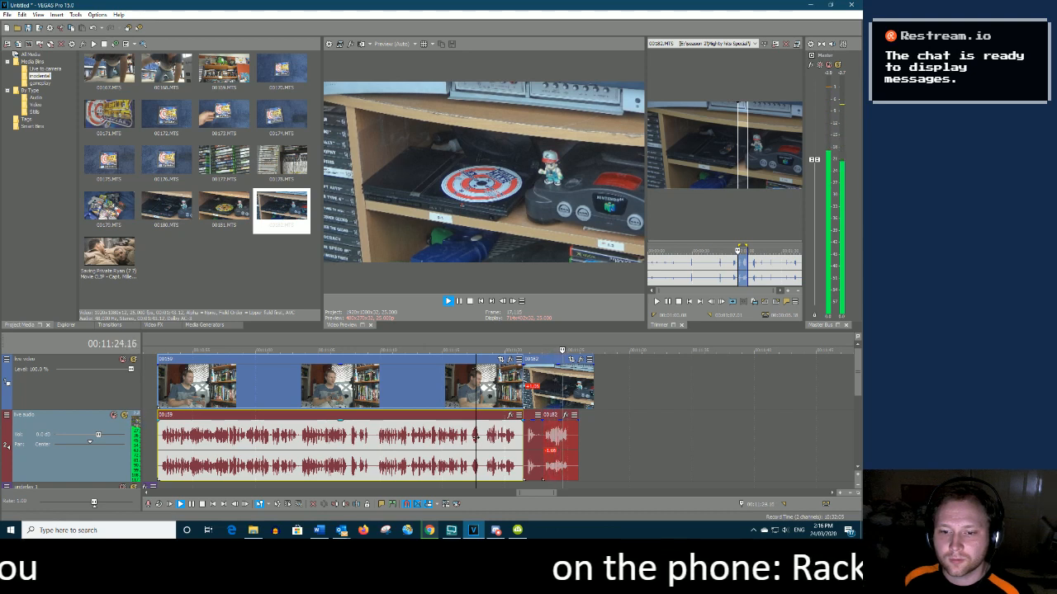
{"action": "key", "text": "space"}
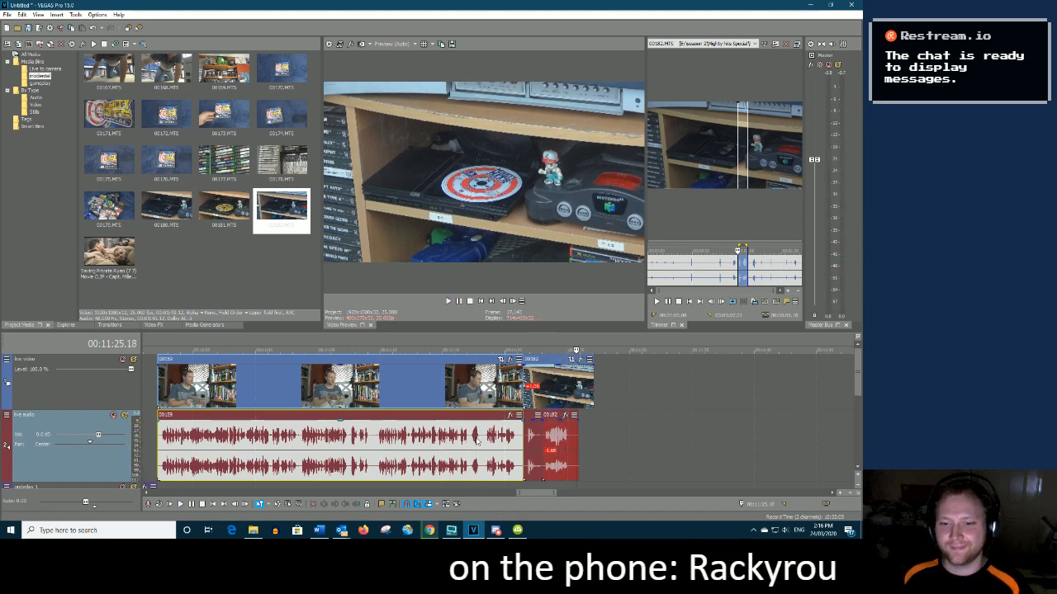
{"action": "left_click", "coordinate": [647, 435]}
{"action": "left_click", "coordinate": [560, 436]}
{"action": "key", "text": "space"}
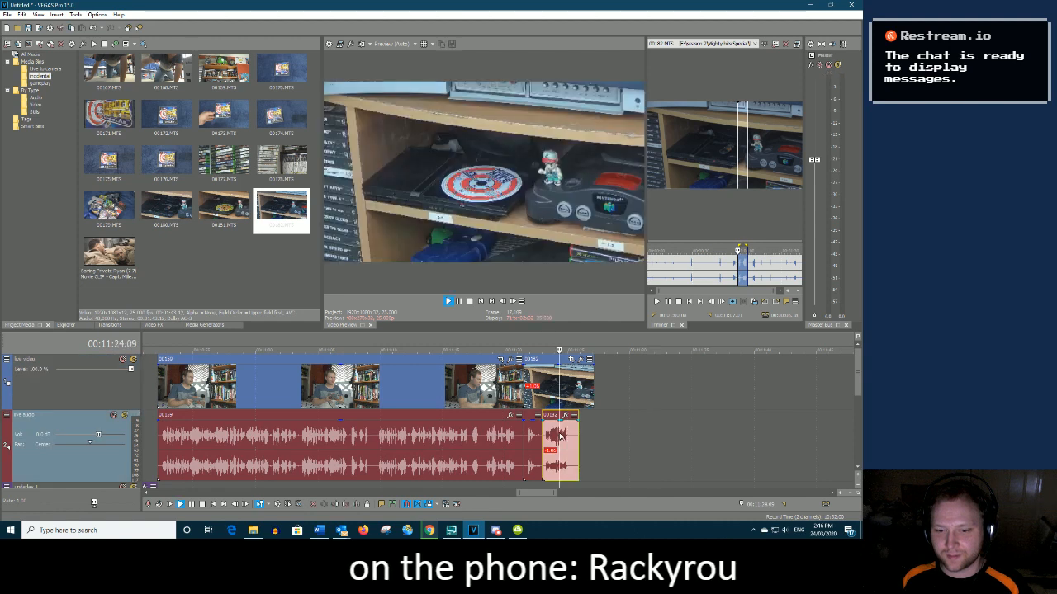
{"action": "key", "text": "space"}
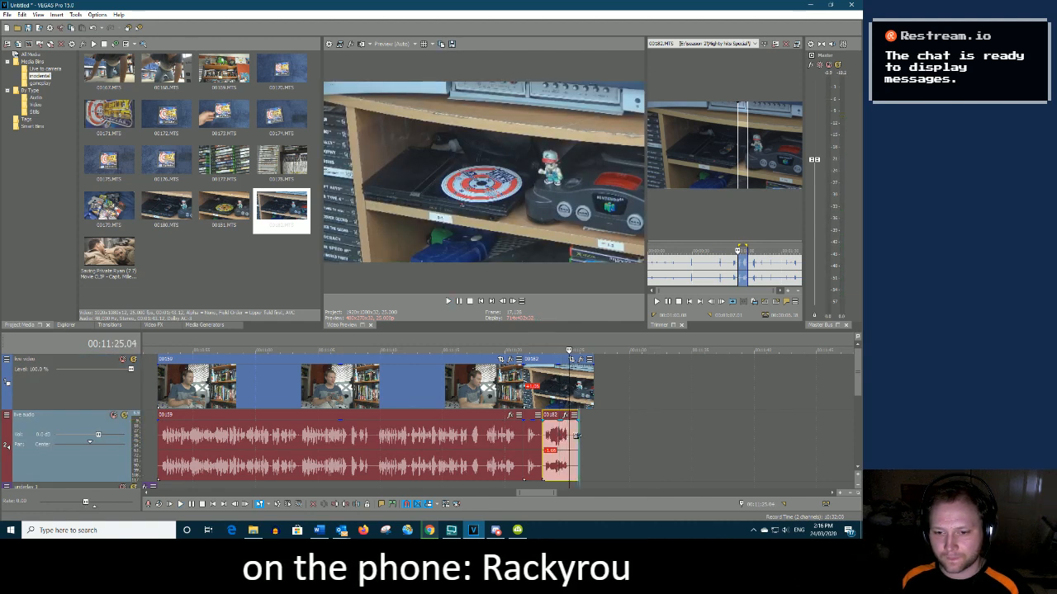
Trim the end of the 00182 video to 00:11:25.04 and move its landing-sound audio so that it ends with the video
{"action": "left_click", "coordinate": [577, 379]}
{"action": "left_click_drag", "start_coordinate": [577, 379], "coordinate": [569, 379]}
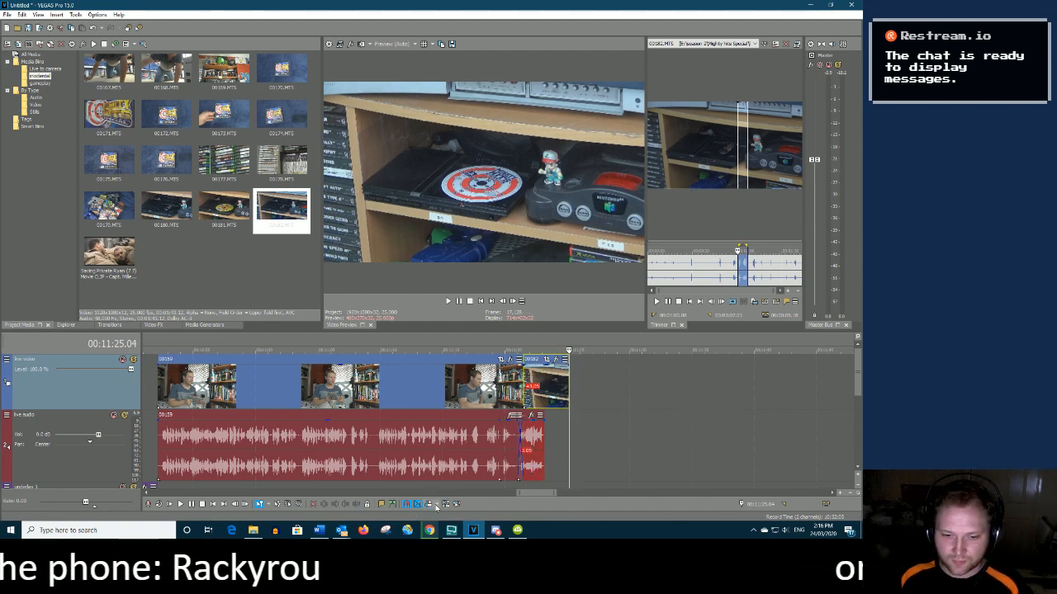
{"action": "left_click_drag", "start_coordinate": [541, 447], "coordinate": [559, 443]}
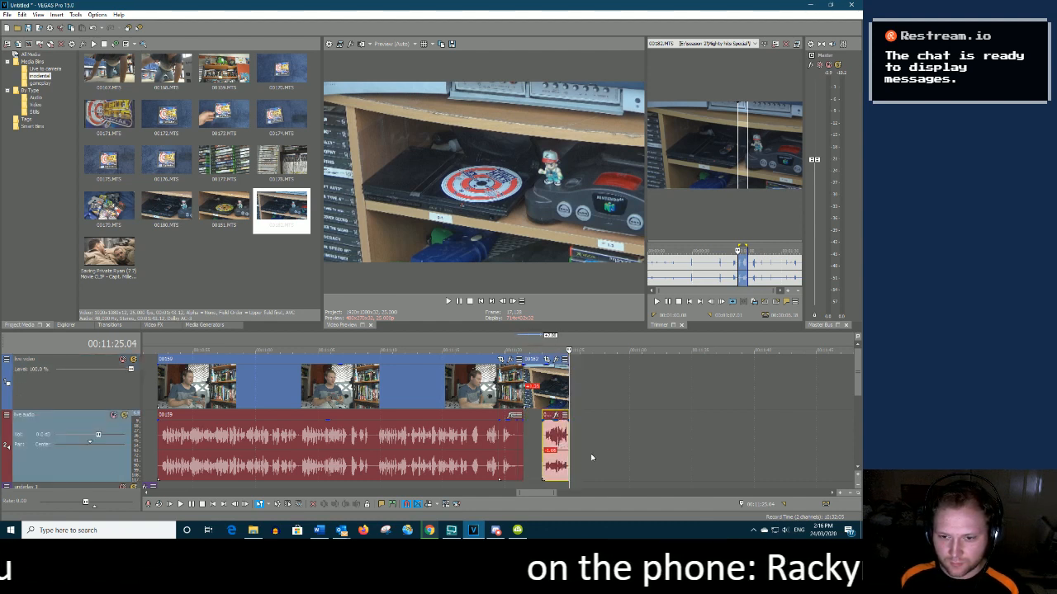
{"action": "left_click", "coordinate": [591, 457]}
{"action": "left_click", "coordinate": [568, 395]}
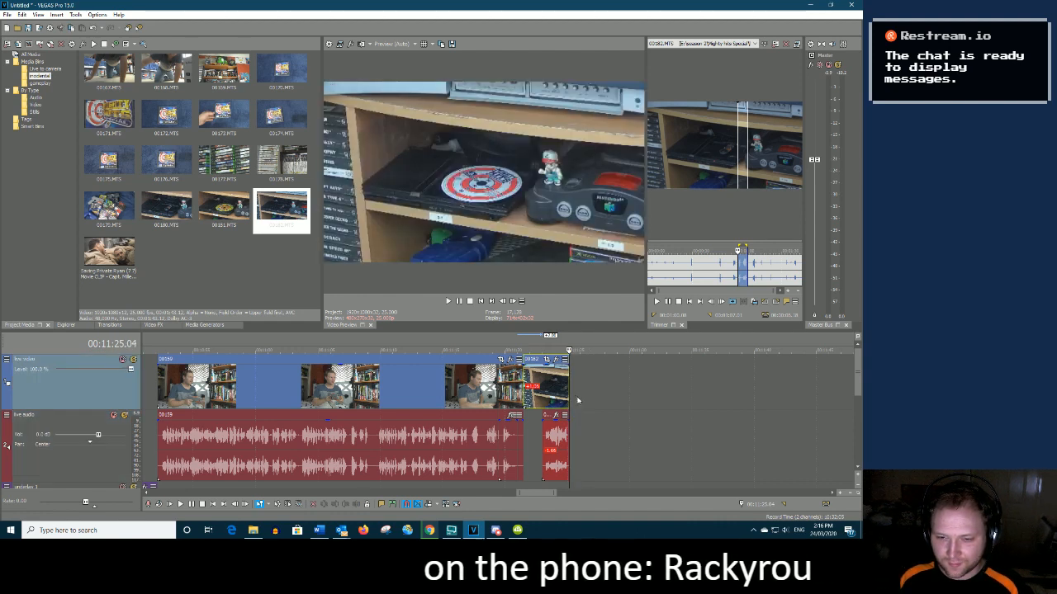
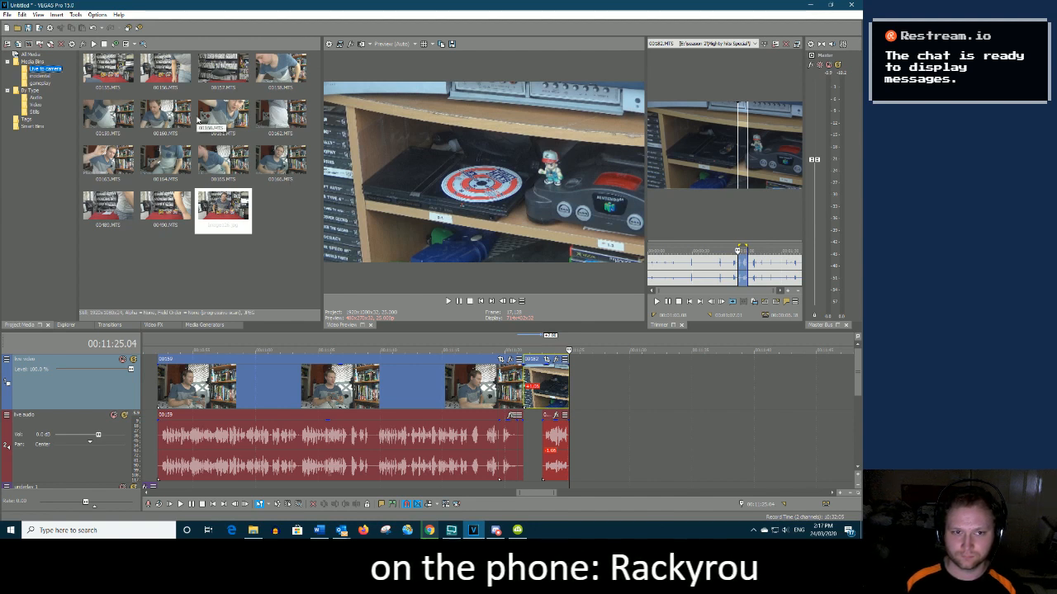
Open 00160.MTS from the live-to-camera bin in the trimmer, widen the trimmer and skim through the takes
{"action": "double_click", "coordinate": [165, 114]}
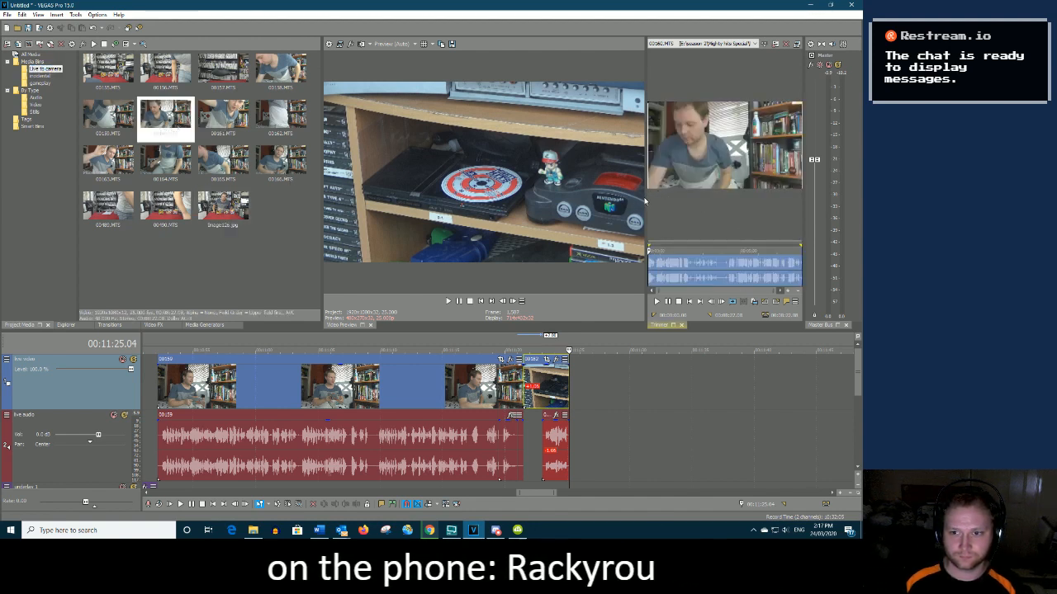
{"action": "left_click_drag", "start_coordinate": [647, 196], "coordinate": [369, 216]}
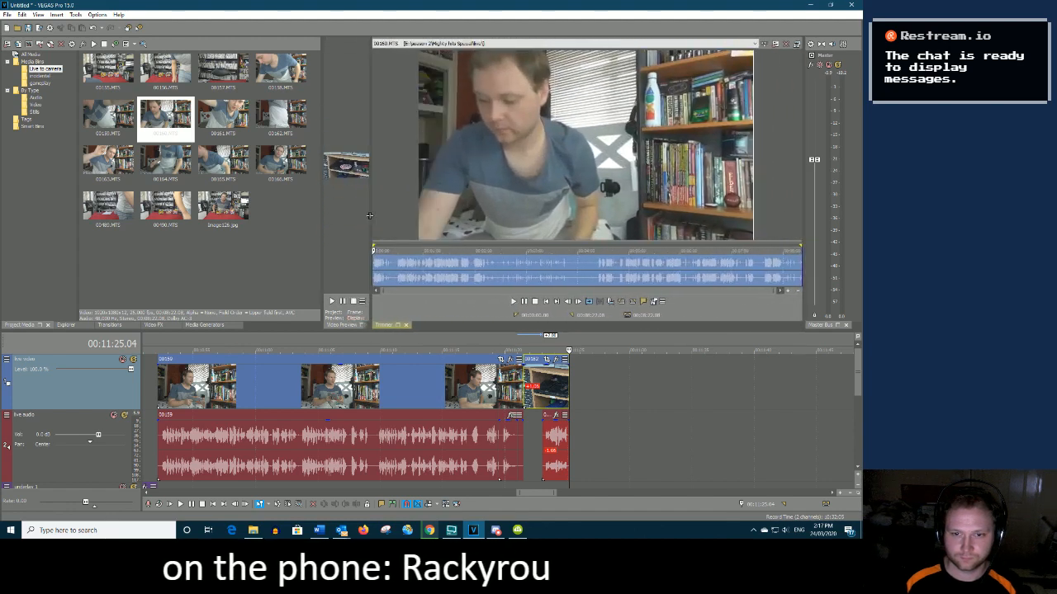
{"action": "left_click", "coordinate": [536, 267]}
{"action": "left_click_drag", "start_coordinate": [537, 266], "coordinate": [432, 261]}
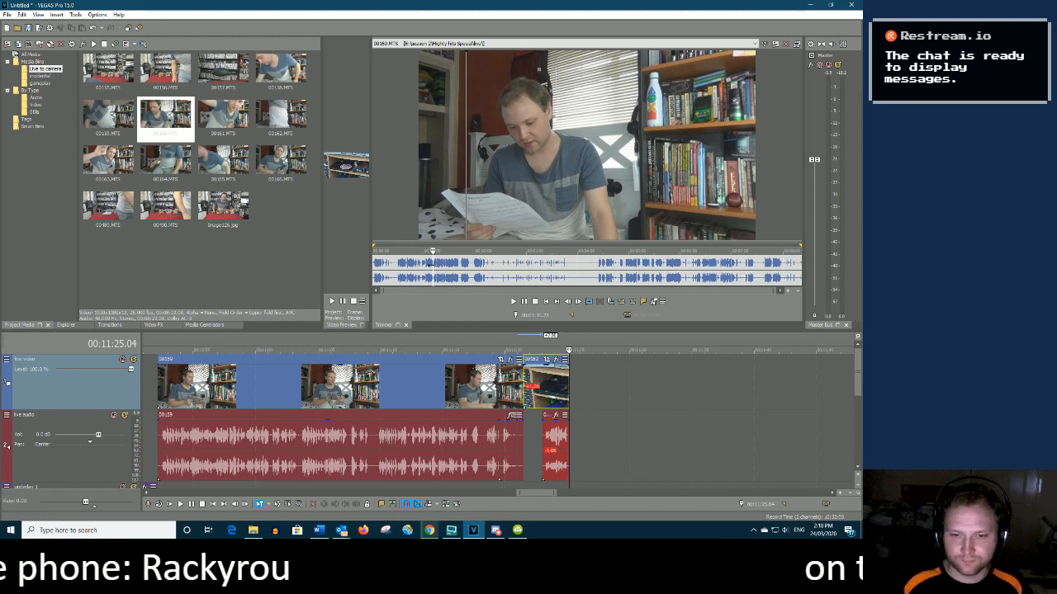
{"action": "left_click", "coordinate": [465, 275]}
{"action": "left_click", "coordinate": [492, 281]}
{"action": "left_click", "coordinate": [501, 282]}
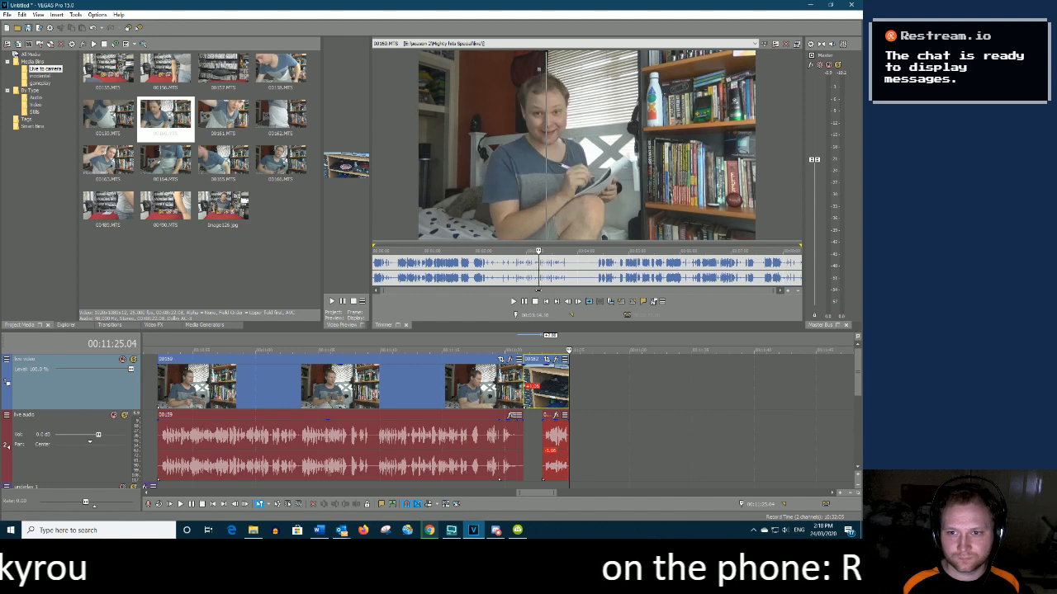
{"action": "left_click", "coordinate": [395, 264]}
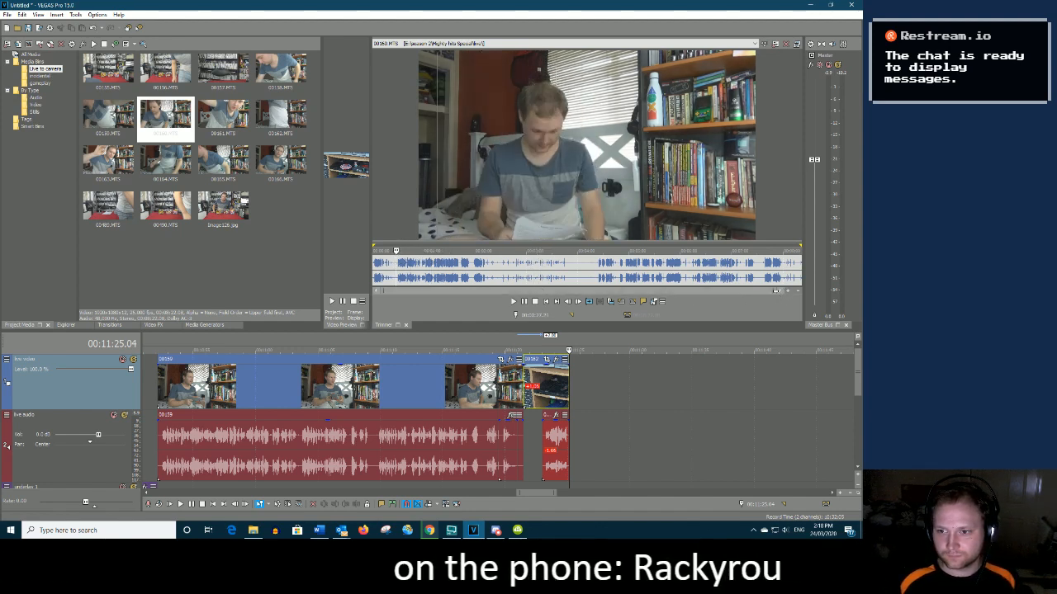
Zoom in on the opening part of 00160.MTS and play back its first spoken sections
{"action": "left_click_drag", "start_coordinate": [776, 291], "coordinate": [501, 316]}
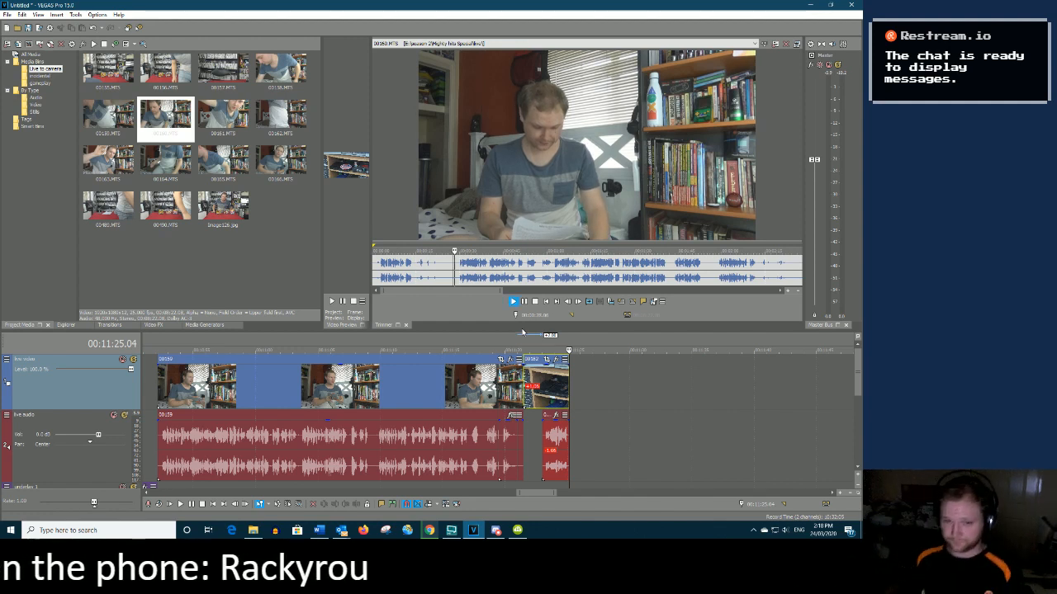
{"action": "key", "text": "space"}
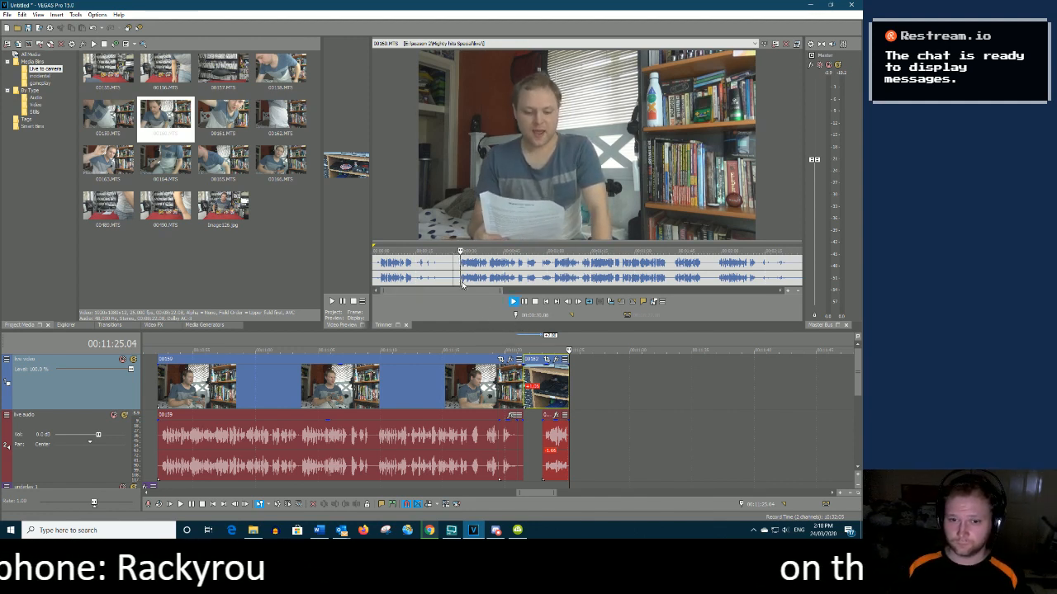
{"action": "left_click_drag", "start_coordinate": [473, 291], "coordinate": [489, 293]}
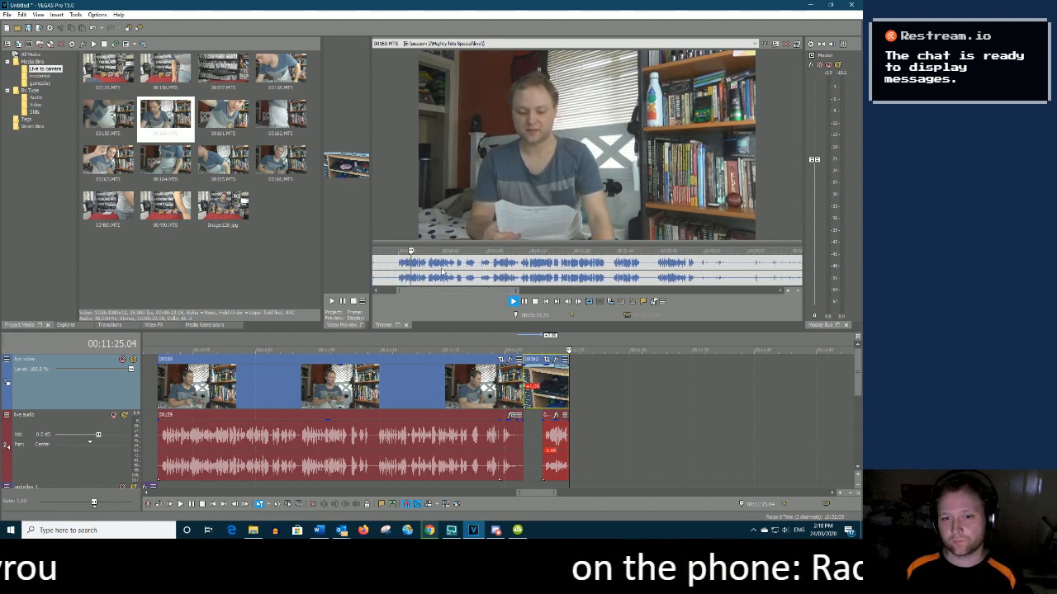
{"action": "left_click_drag", "start_coordinate": [447, 292], "coordinate": [419, 289]}
{"action": "left_click", "coordinate": [405, 260]}
{"action": "key", "text": "space"}
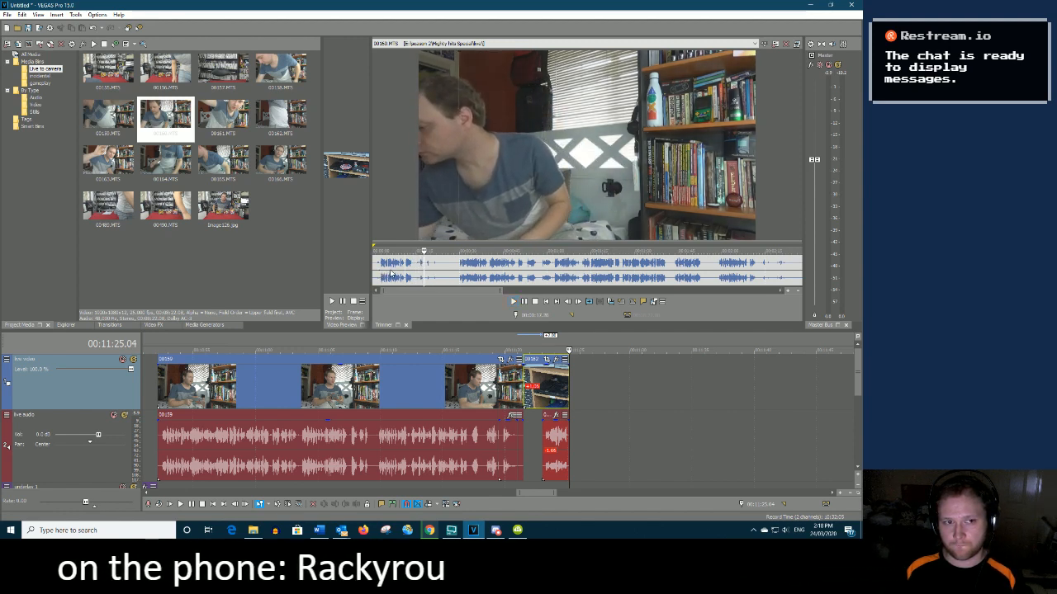
Reopen 00159.MTS in the trimmer and play back the footage following its already marked section
{"action": "left_click", "coordinate": [114, 117]}
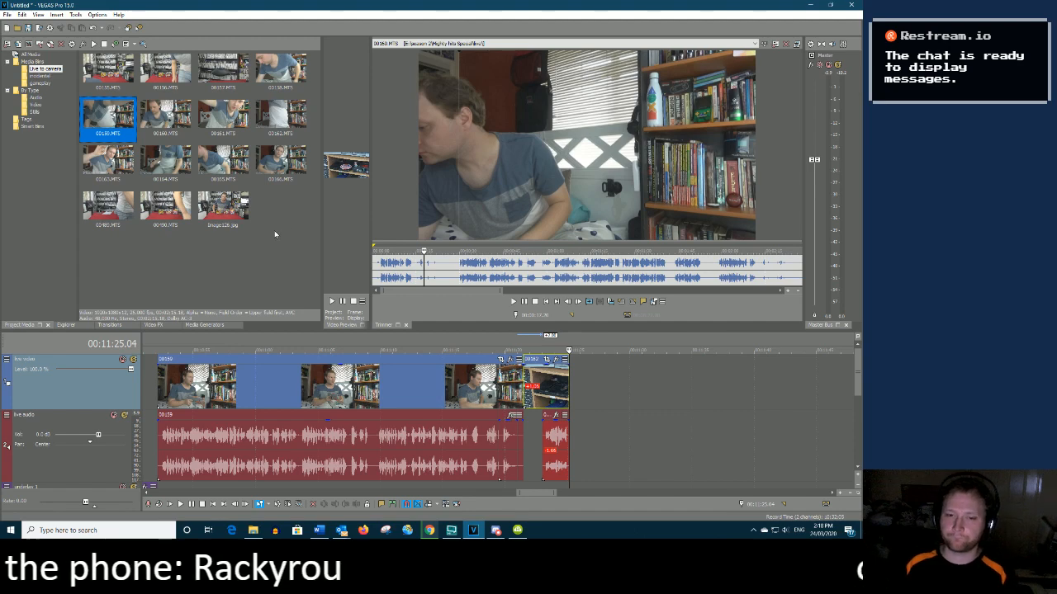
{"action": "double_click", "coordinate": [108, 114]}
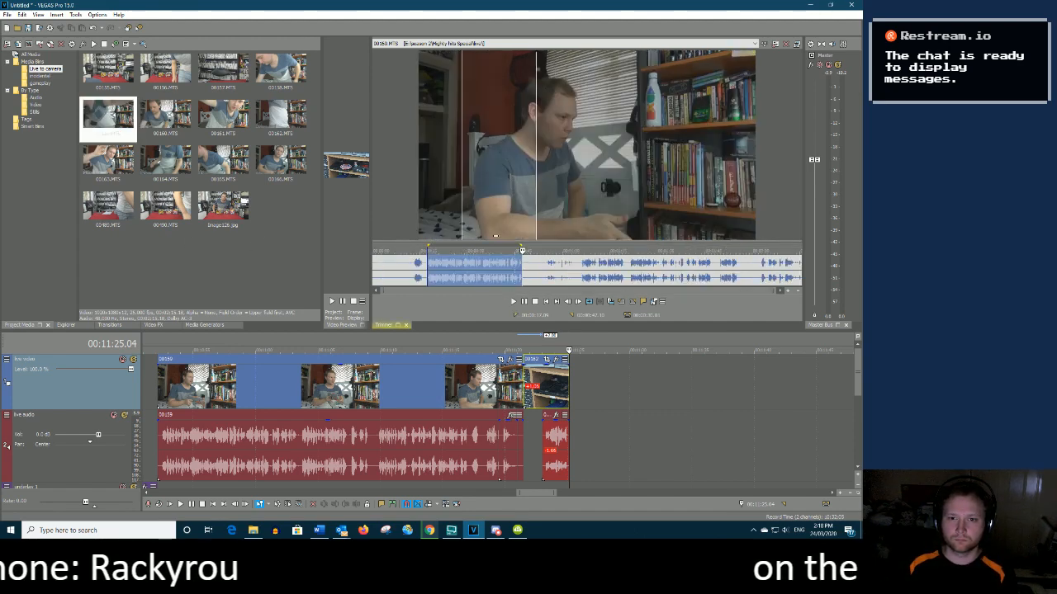
{"action": "left_click", "coordinate": [551, 268]}
{"action": "key", "text": "space"}
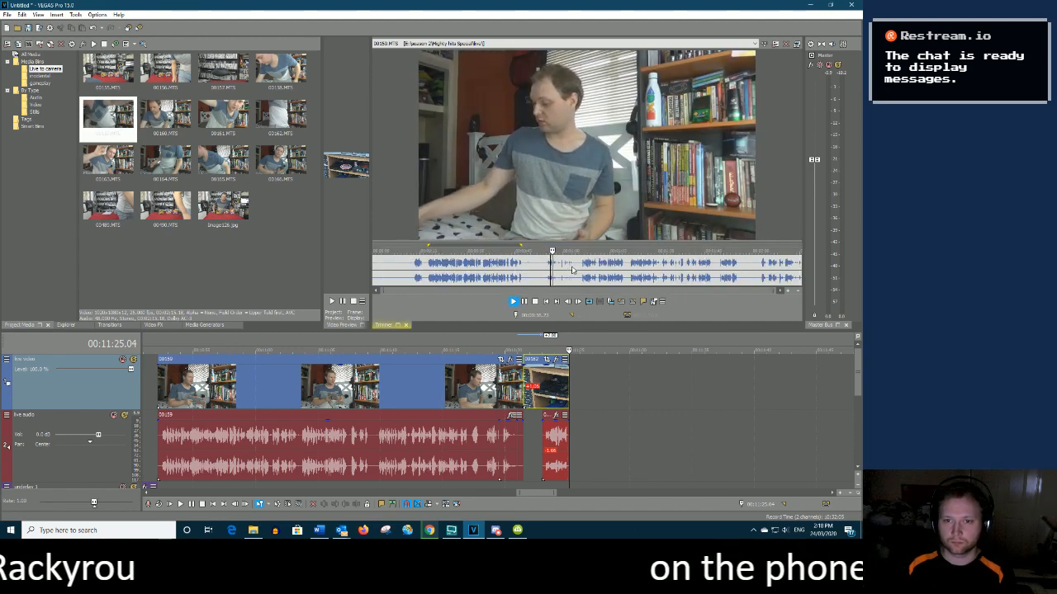
{"action": "key", "text": "space"}
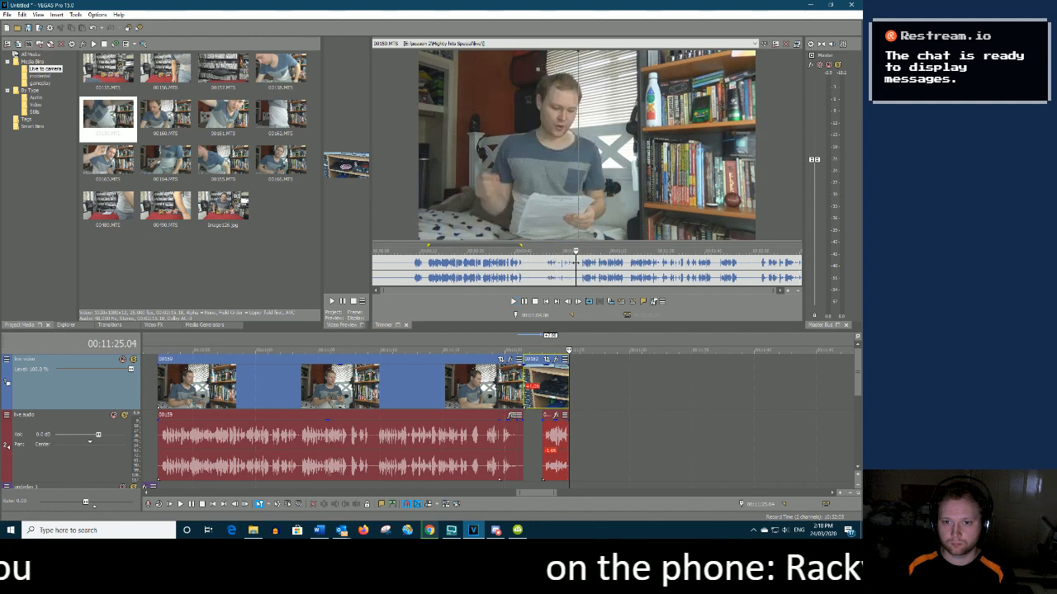
{"action": "key", "text": "space"}
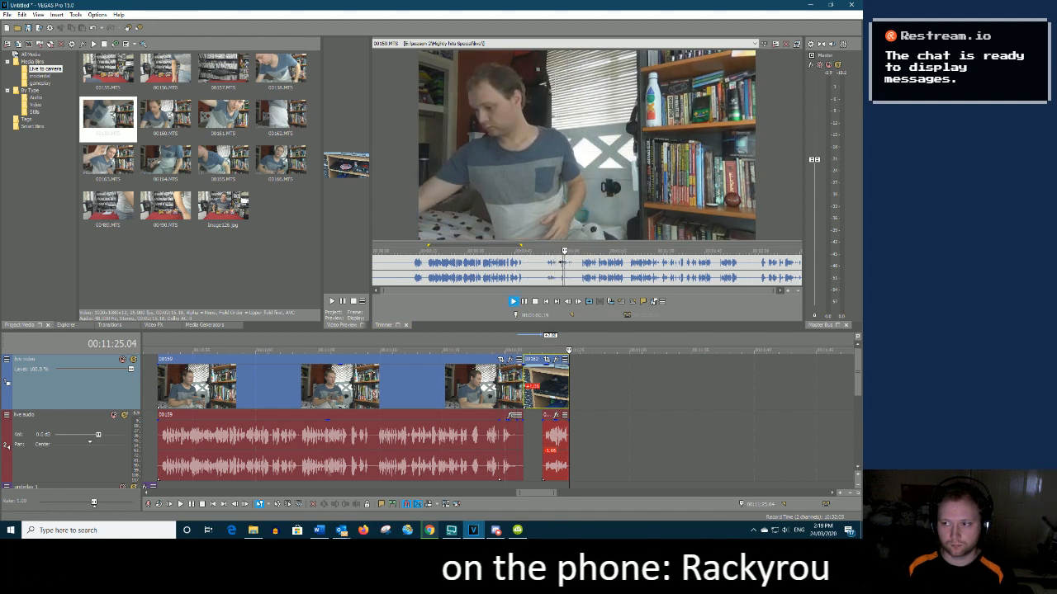
{"action": "key", "text": "space"}
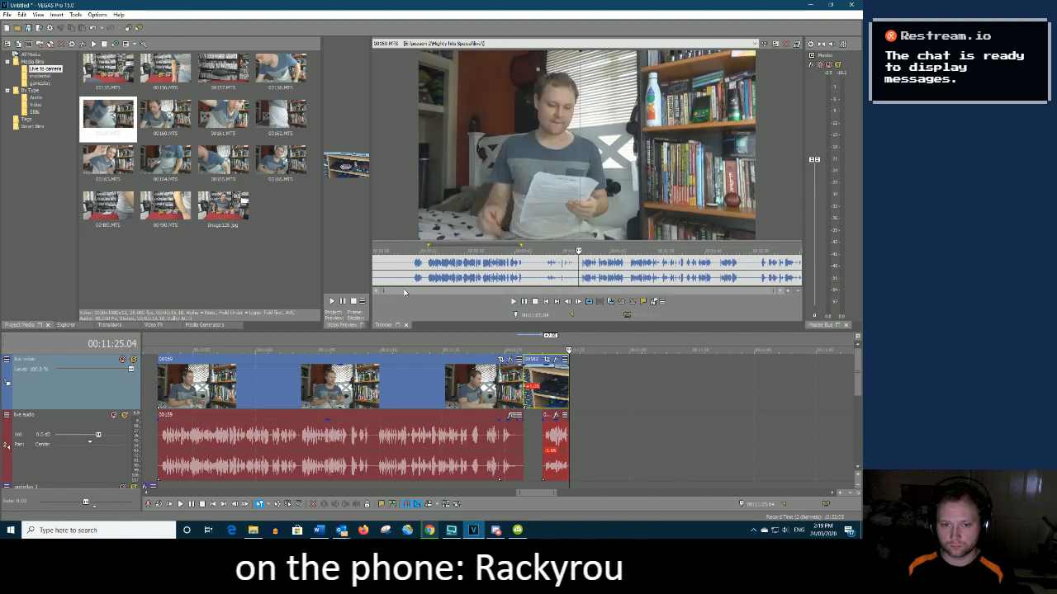
Find where the next spoken line of 00159.MTS starts, just after 00:01:05, and play back that line and its ending
{"action": "left_click_drag", "start_coordinate": [380, 291], "coordinate": [544, 290]}
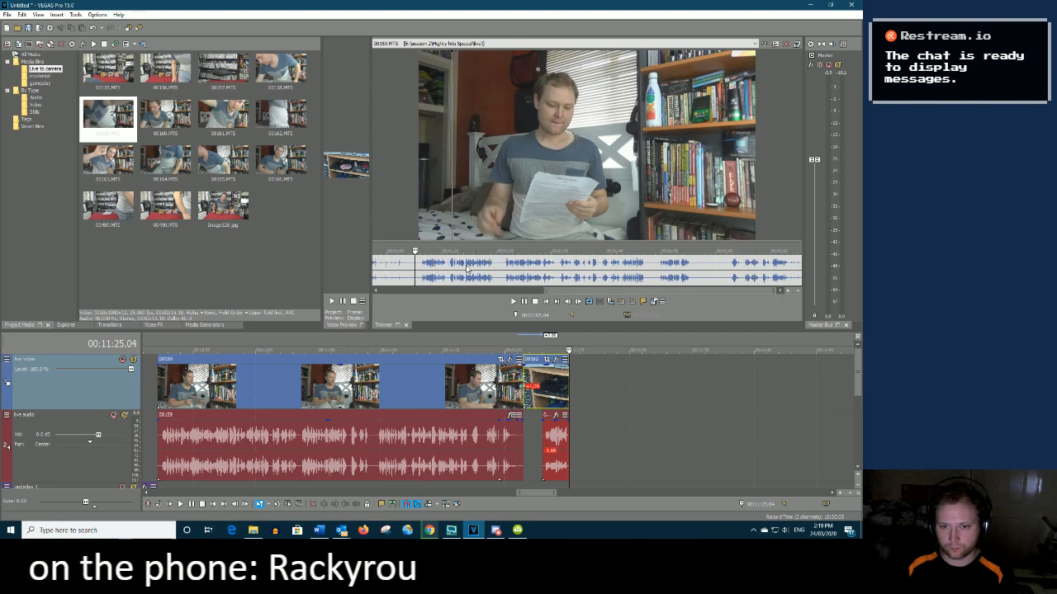
{"action": "left_click", "coordinate": [420, 269]}
{"action": "mouse_move", "coordinate": [419, 265]}
{"action": "left_mouse_down"}
{"action": "mouse_move", "coordinate": [450, 265]}
{"action": "mouse_move", "coordinate": [420, 265]}
{"action": "left_mouse_up"}
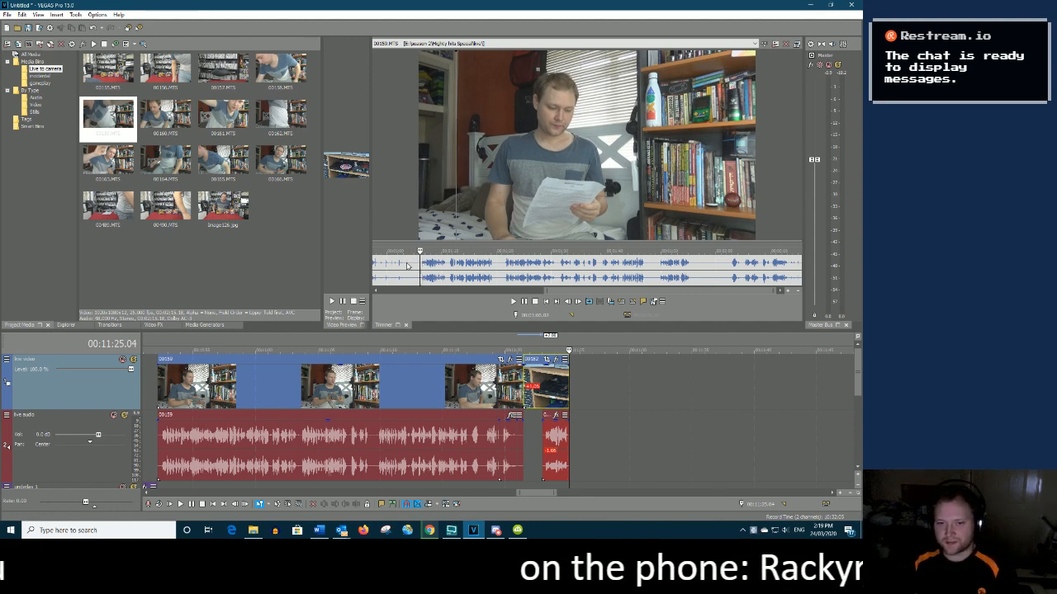
{"action": "left_click_drag", "start_coordinate": [420, 266], "coordinate": [420, 322]}
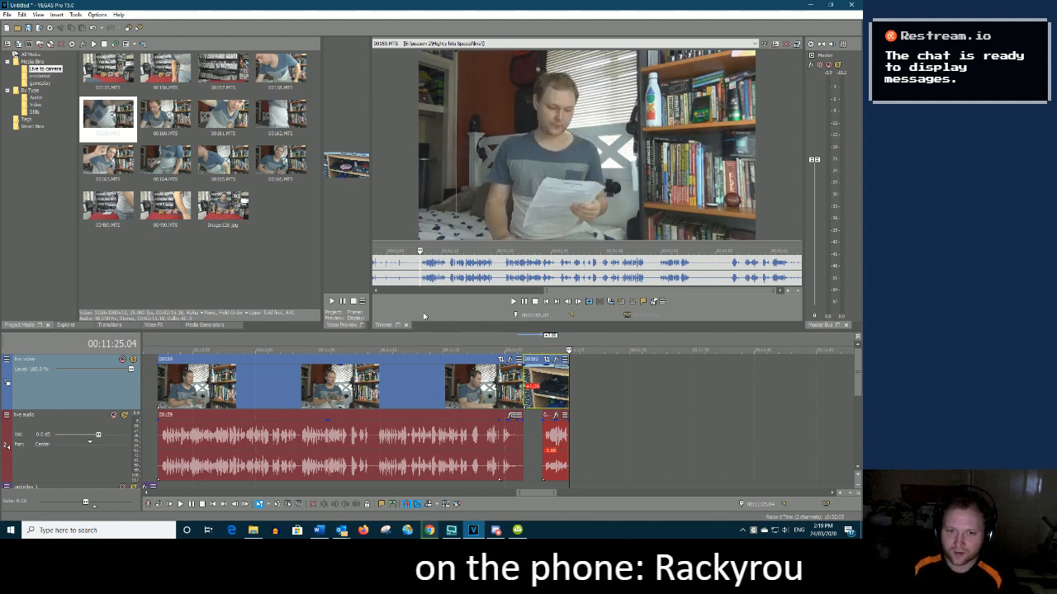
{"action": "key", "text": "space"}
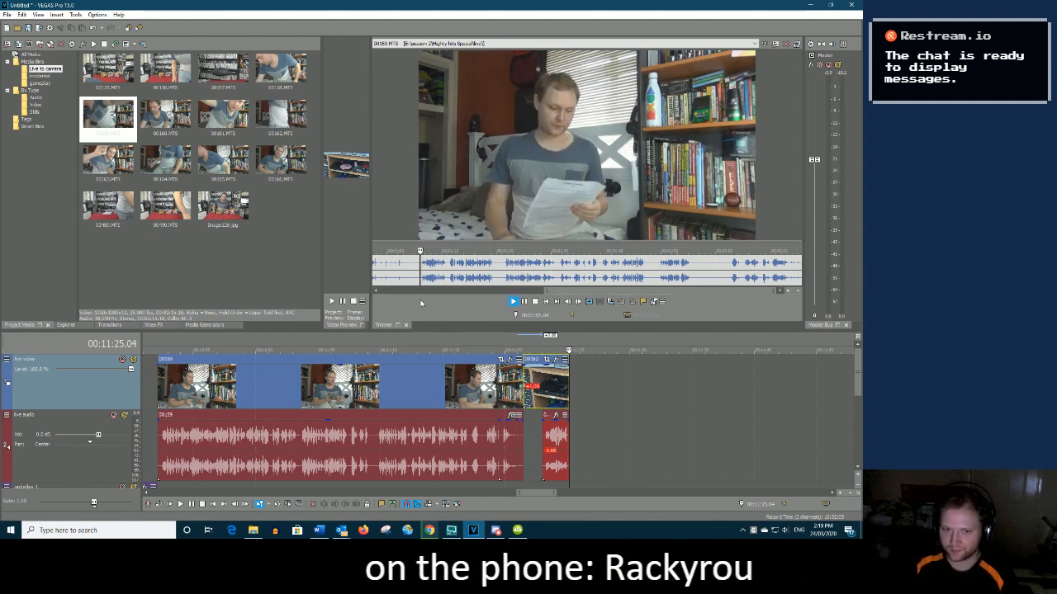
{"action": "left_click", "coordinate": [488, 266]}
{"action": "key", "text": "space"}
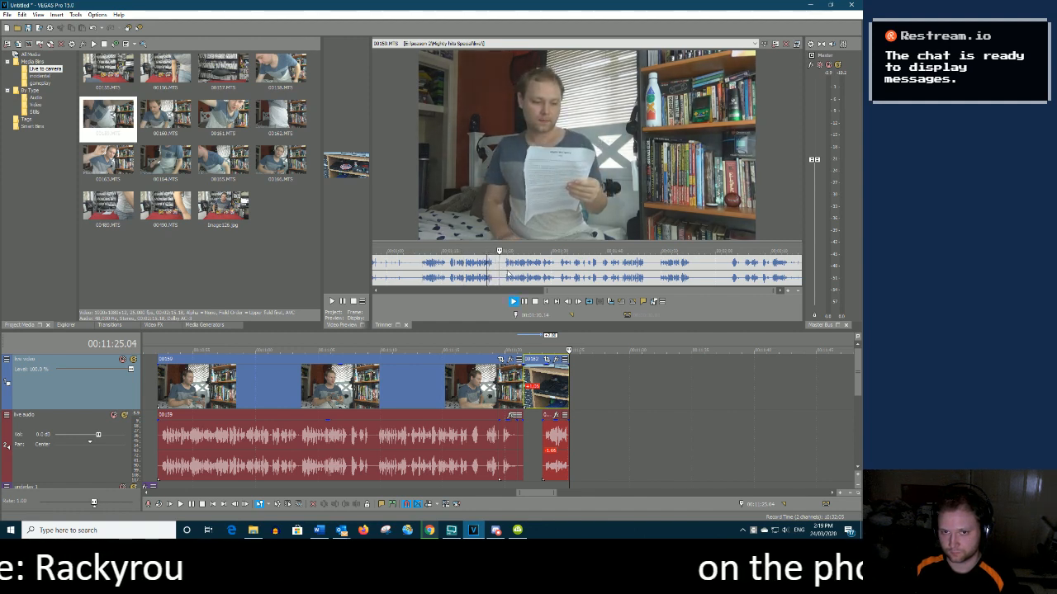
Mark the roughly 5-second opening phrase of that line in 00159.MTS and place it on the live tracks directly after 00182
{"action": "key", "text": "space"}
{"action": "left_click", "coordinate": [447, 265]}
{"action": "key", "text": "space"}
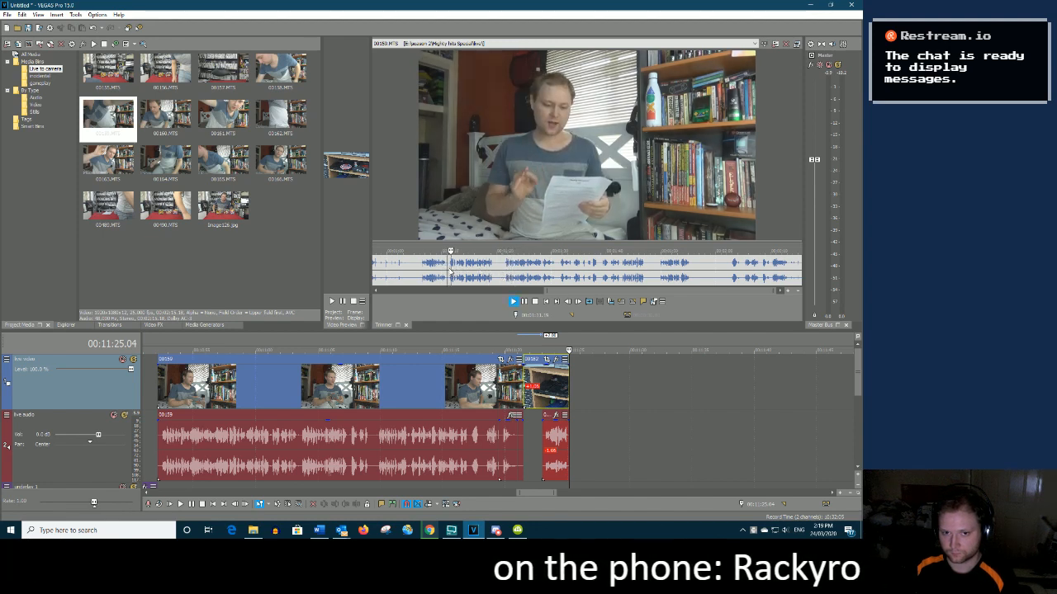
{"action": "left_click_drag", "start_coordinate": [449, 264], "coordinate": [577, 393]}
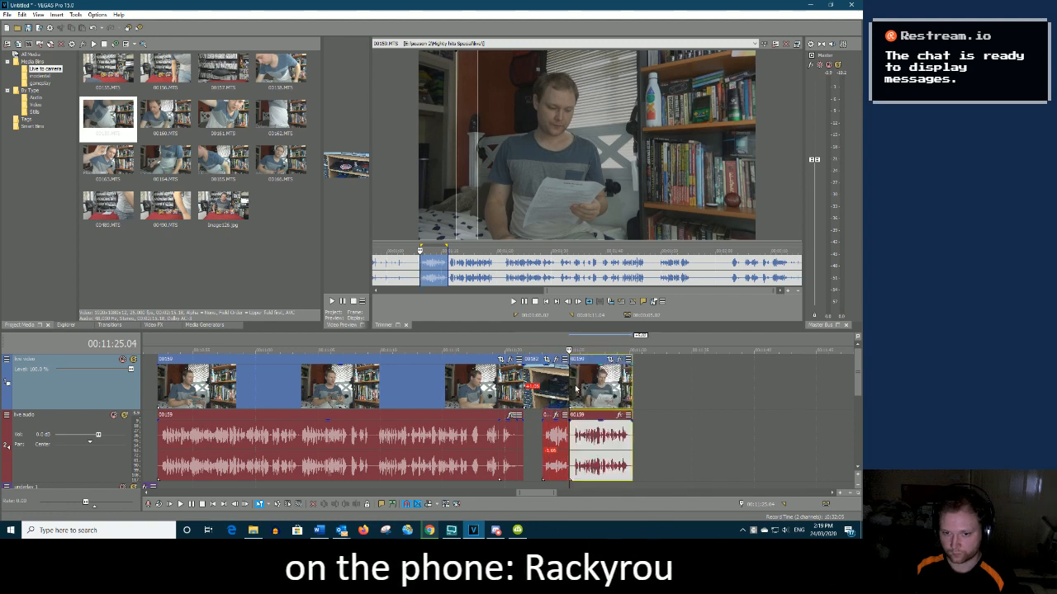
{"action": "left_click", "coordinate": [502, 267]}
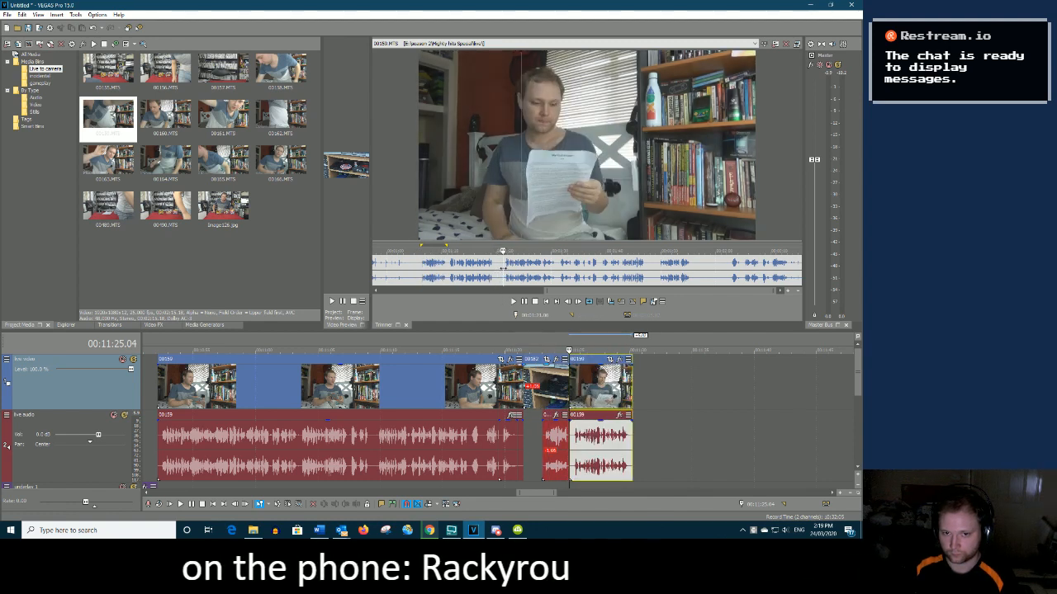
Mark the roughly 10-second line of 00159.MTS ending near 00:01:30, place it directly after the previous section and trim its silent start
{"action": "left_click_drag", "start_coordinate": [503, 267], "coordinate": [555, 282]}
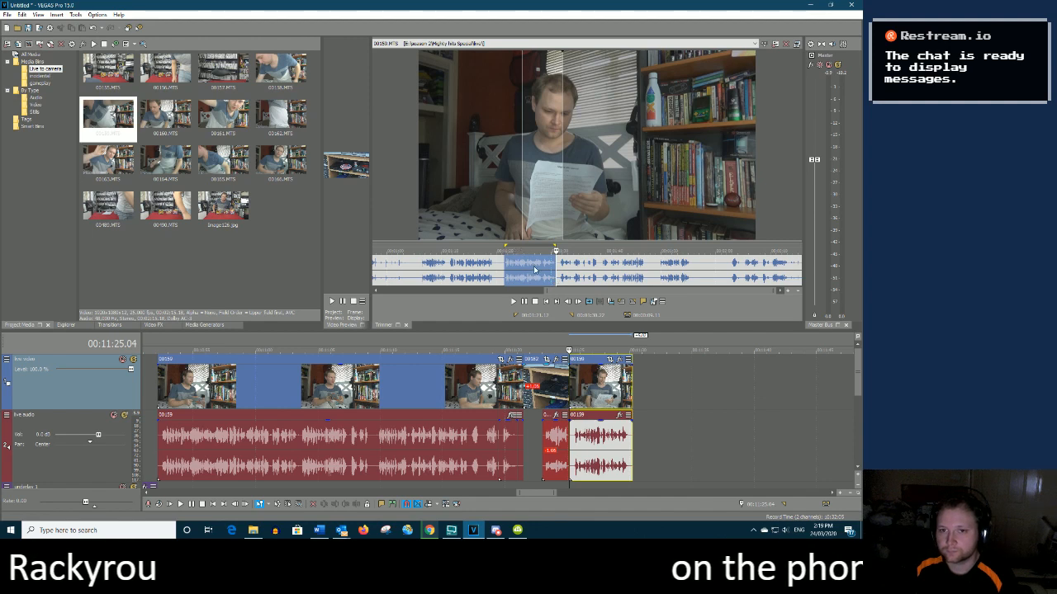
{"action": "left_click", "coordinate": [506, 265]}
{"action": "key", "text": "space"}
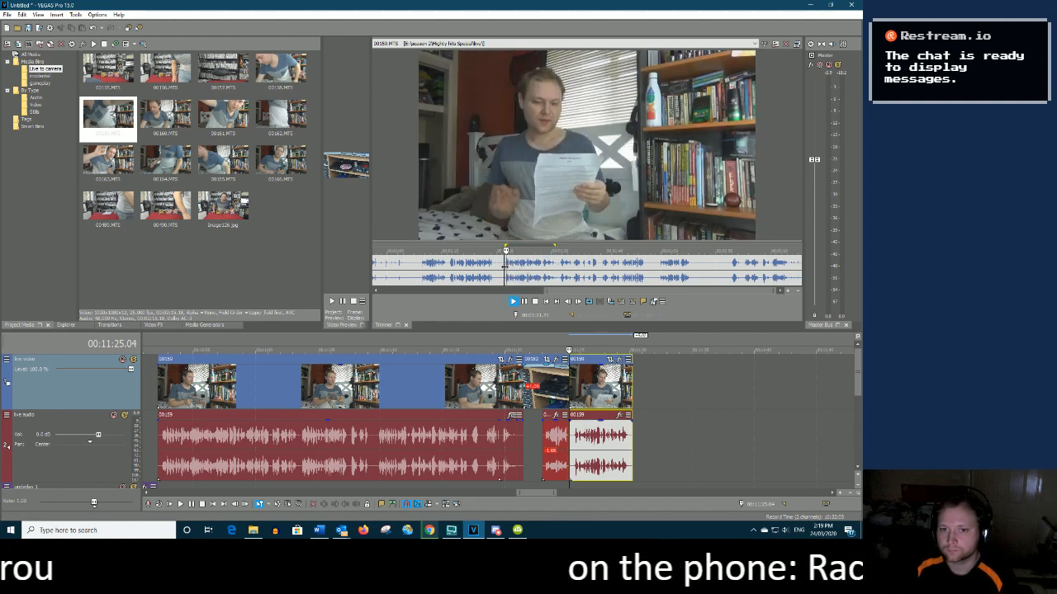
{"action": "key", "text": "Return"}
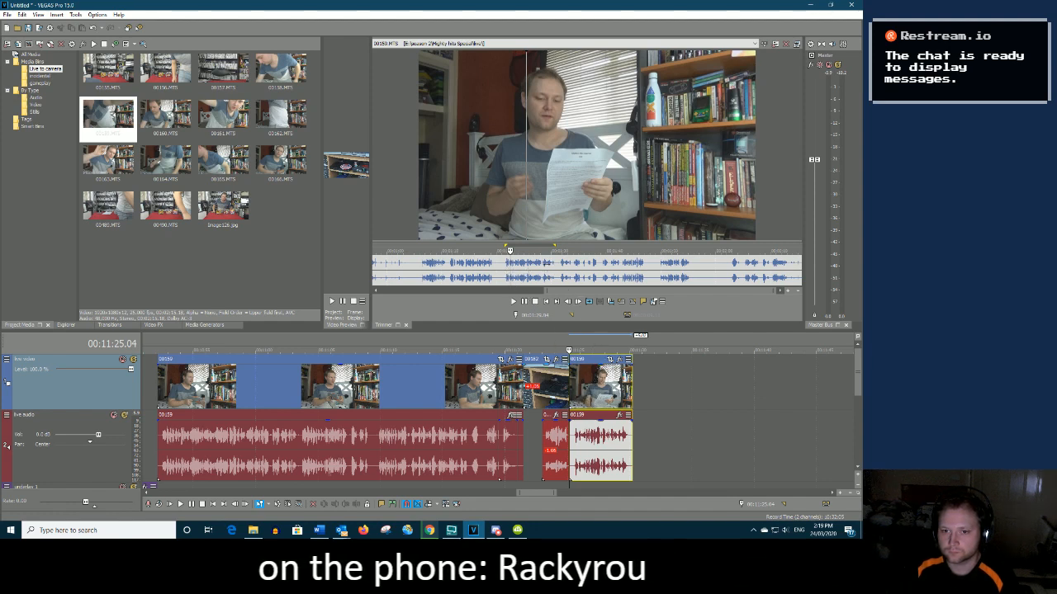
{"action": "left_click", "coordinate": [545, 264]}
{"action": "key", "text": "space"}
{"action": "key", "text": "Return"}
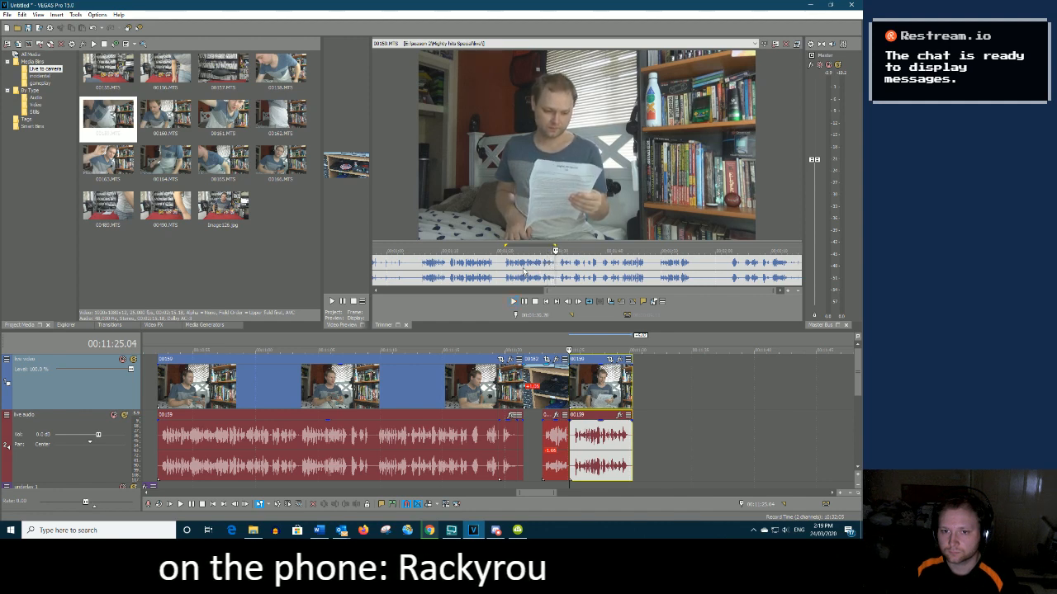
{"action": "left_click_drag", "start_coordinate": [501, 272], "coordinate": [634, 416]}
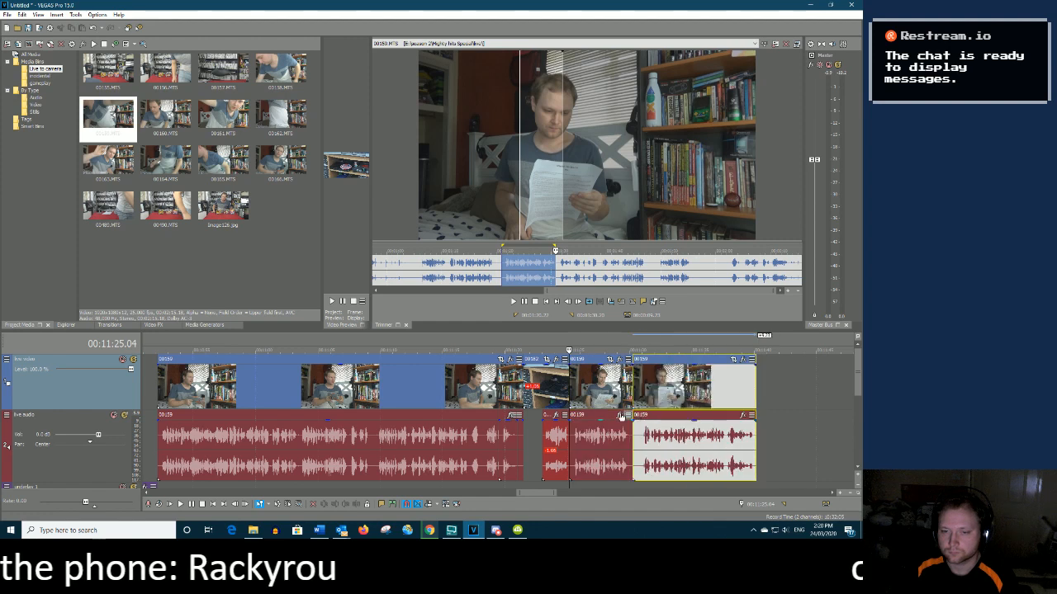
{"action": "left_click", "coordinate": [640, 451]}
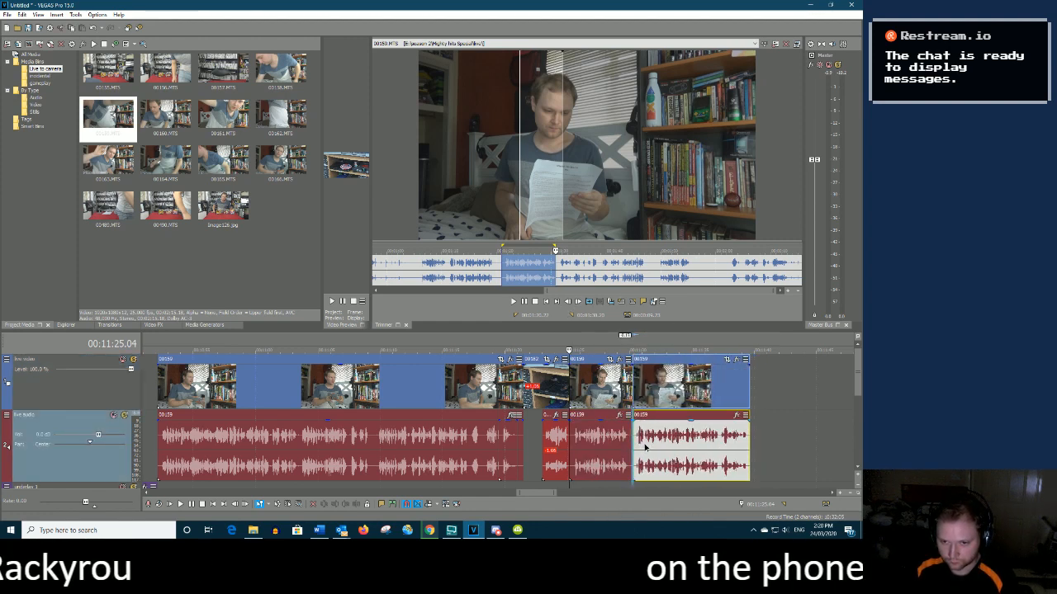
{"action": "mouse_move", "coordinate": [535, 493]}
{"action": "left_mouse_down"}
{"action": "mouse_move", "coordinate": [562, 498]}
{"action": "mouse_move", "coordinate": [540, 506]}
{"action": "mouse_move", "coordinate": [553, 496]}
{"action": "left_mouse_up"}
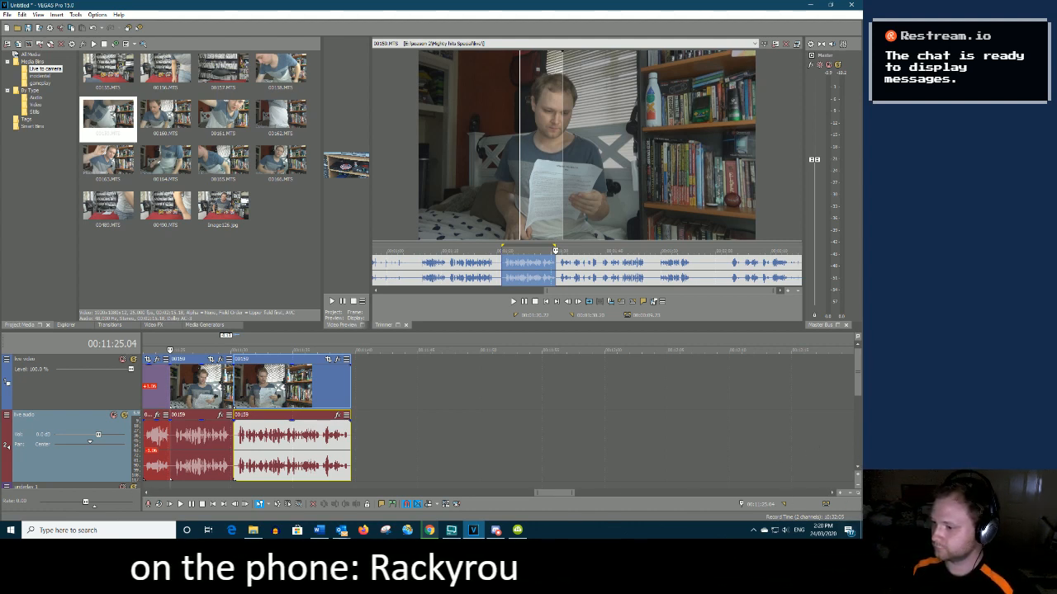
{"action": "key", "text": "alt+Tab"}
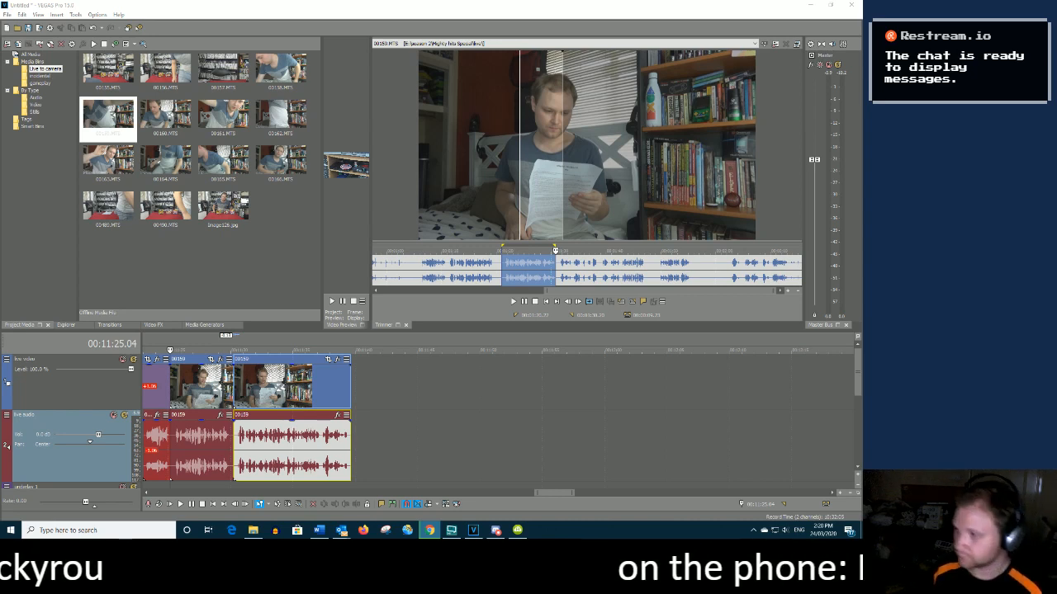
{"action": "key", "text": "alt+Tab"}
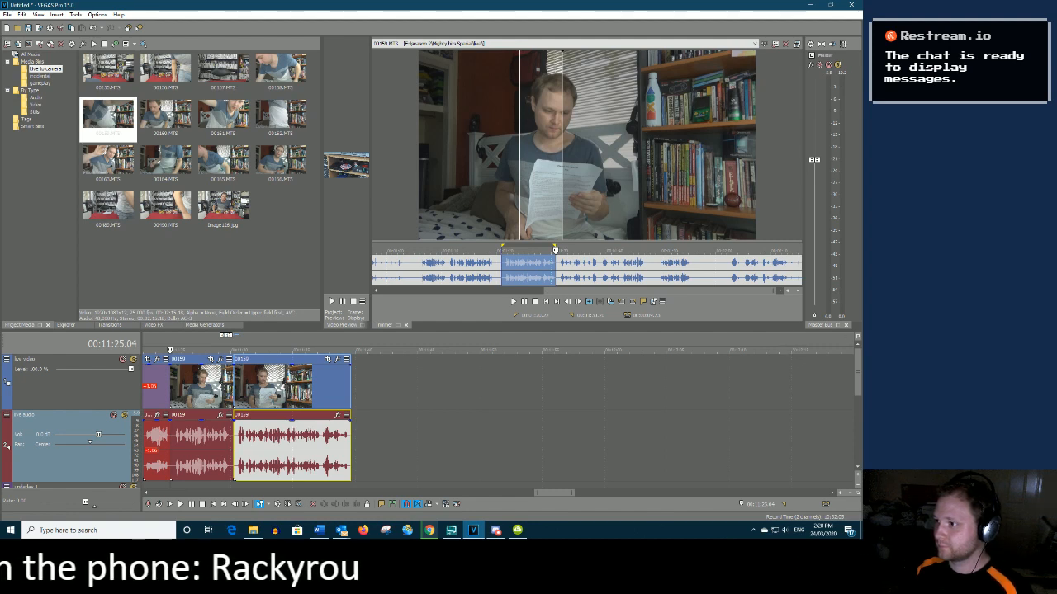
{"action": "key", "text": "alt+Tab"}
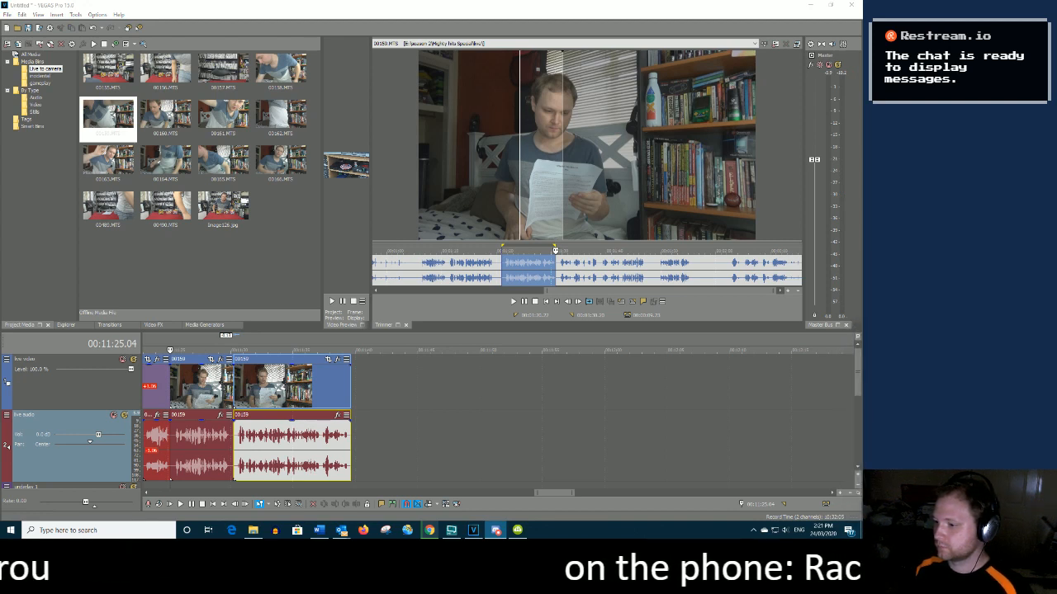
{"action": "key", "text": "alt+Tab"}
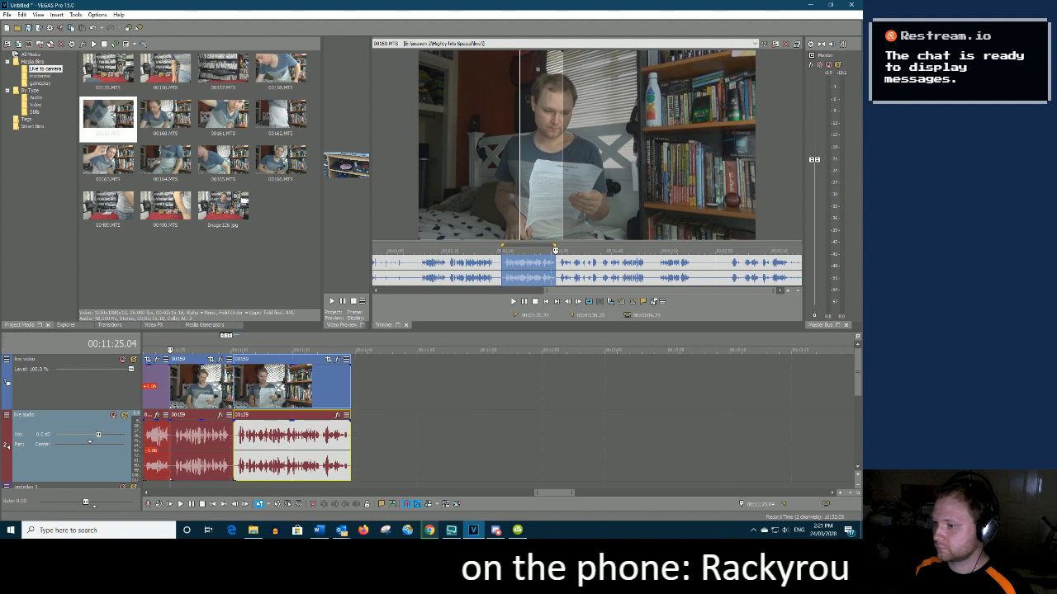
{"action": "key", "text": "alt+Tab"}
{"action": "key", "text": "alt+Tab"}
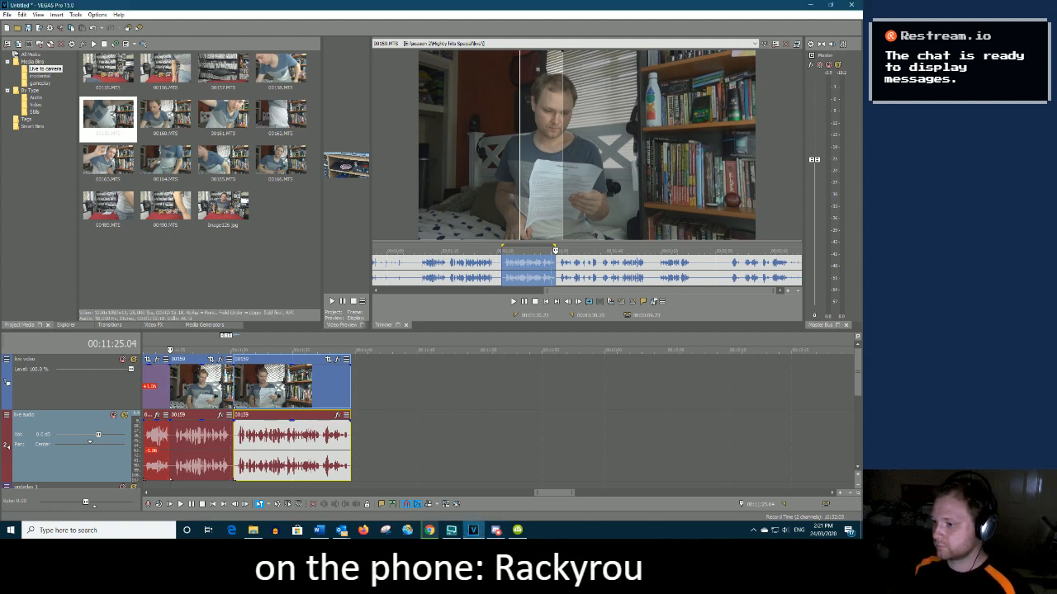
{"action": "key", "text": "alt+Tab"}
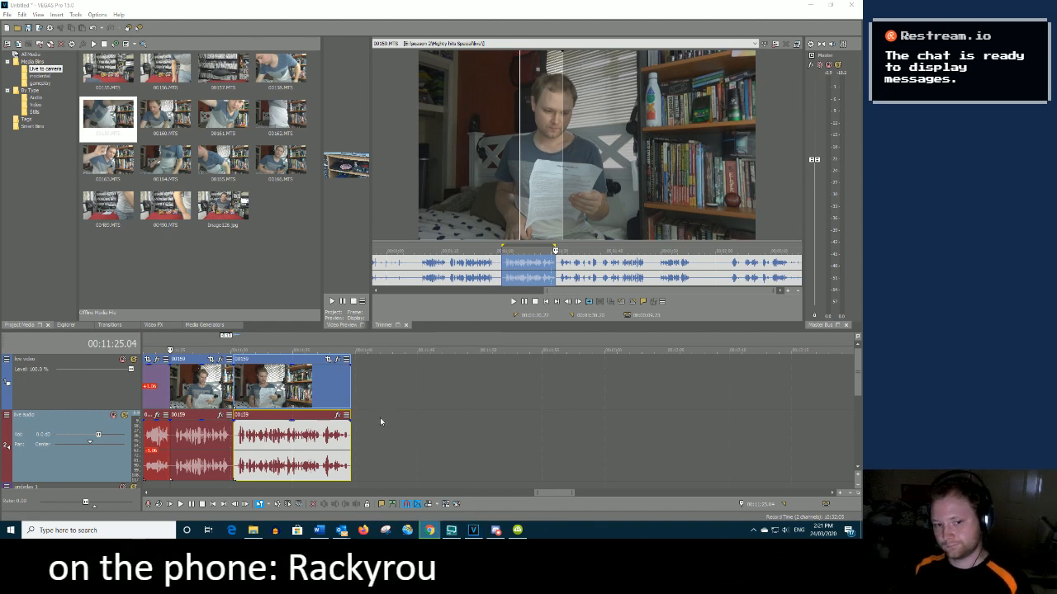
Play back the footage of 00159.MTS after 00:01:30 to find the next usable spoken phrases
{"action": "left_click", "coordinate": [304, 386]}
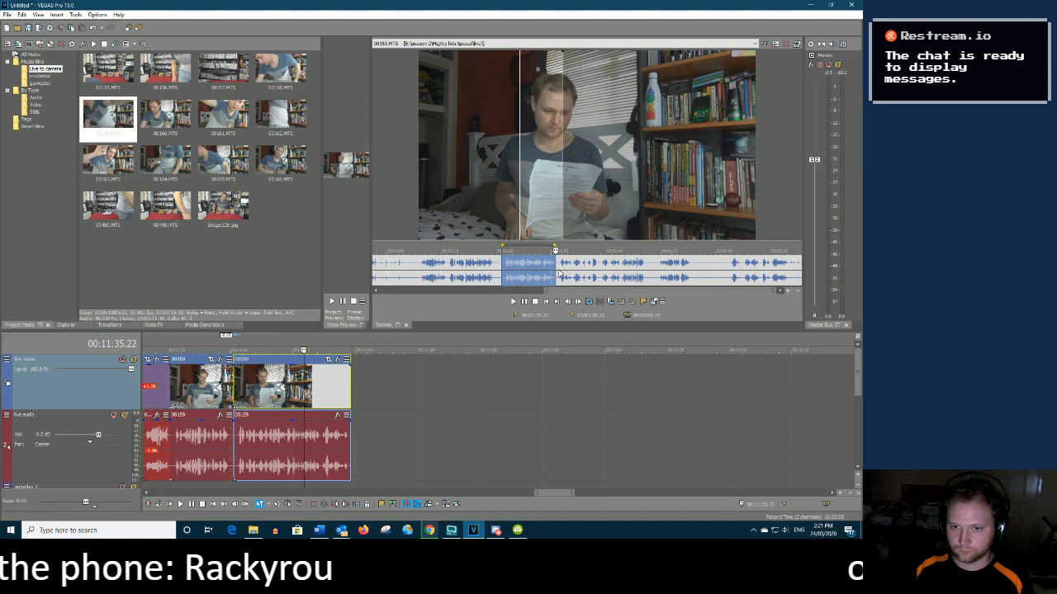
{"action": "left_click_drag", "start_coordinate": [546, 291], "coordinate": [622, 287]}
{"action": "key", "text": "space"}
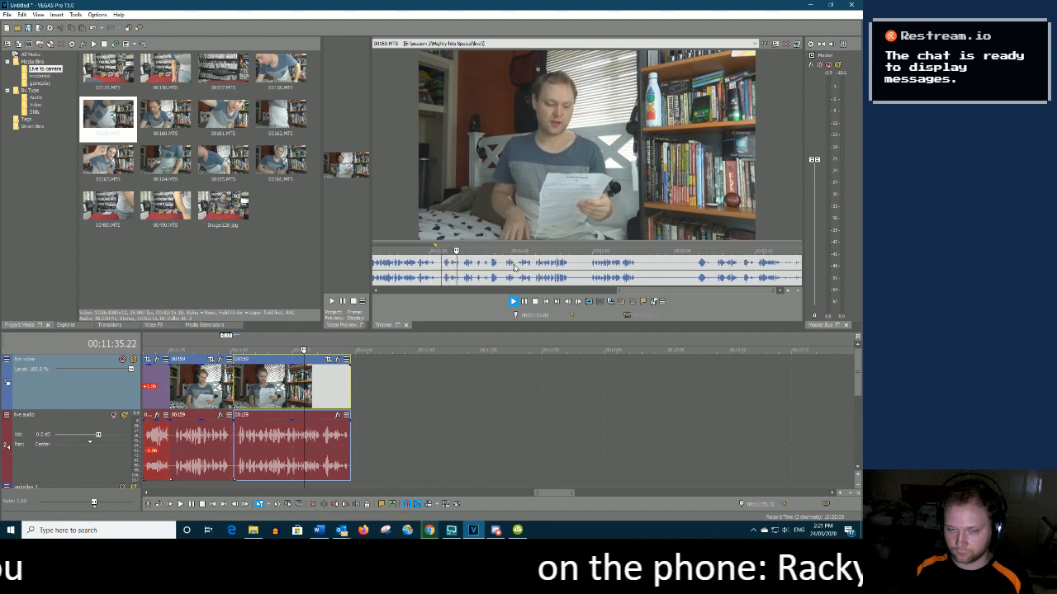
{"action": "left_click", "coordinate": [418, 264]}
{"action": "key", "text": "space"}
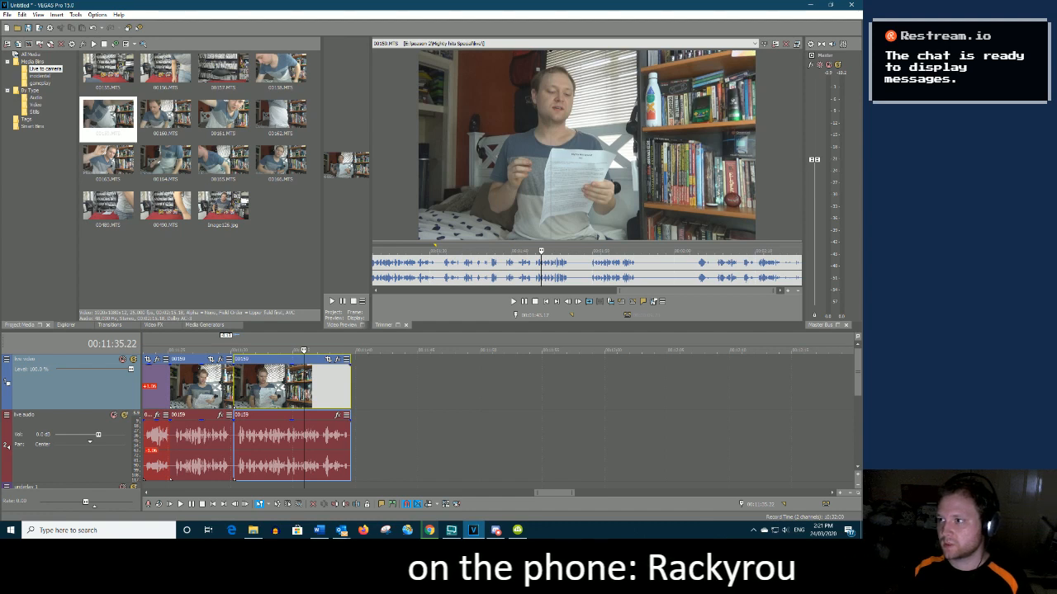
{"action": "key", "text": "alt+Tab"}
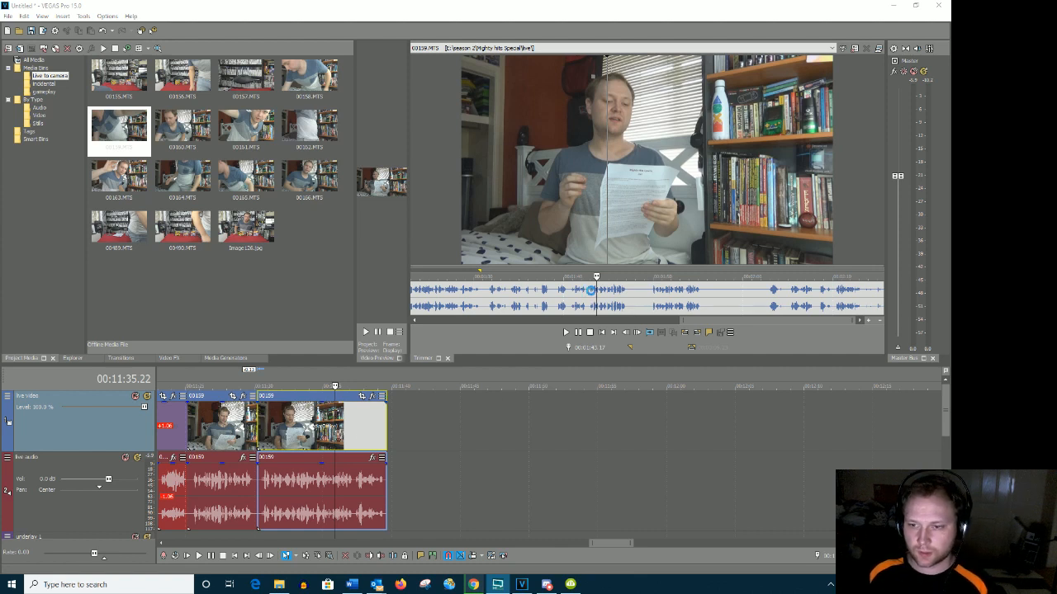
{"action": "left_click", "coordinate": [591, 290]}
{"action": "key", "text": "space"}
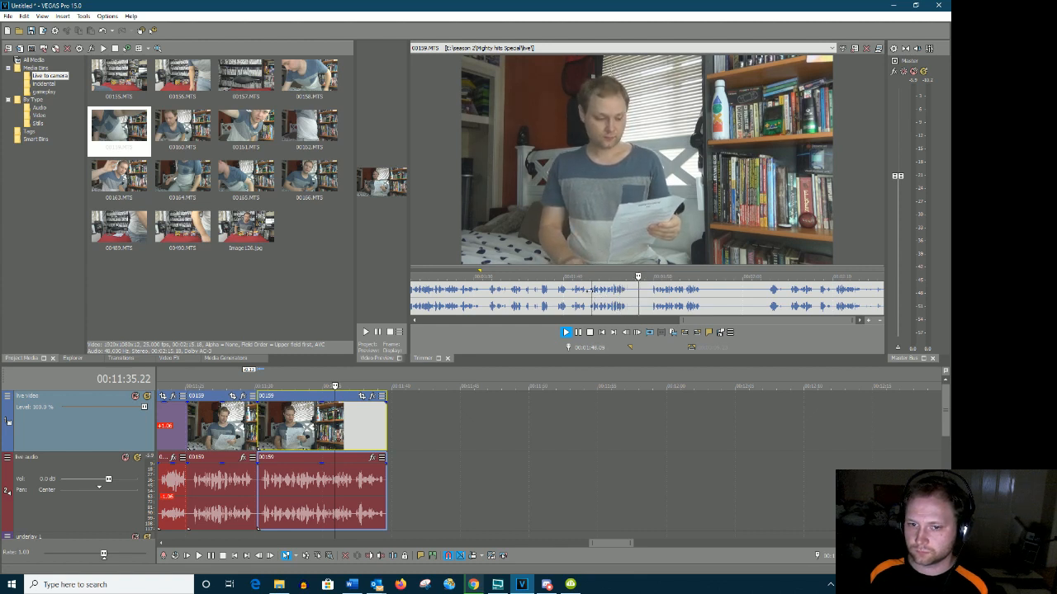
Check the end of the last placed clip, and place the roughly 2.5-second phrase of 00159.MTS starting near 00:01:31 directly after it
{"action": "left_click", "coordinate": [380, 482]}
{"action": "key", "text": "space"}
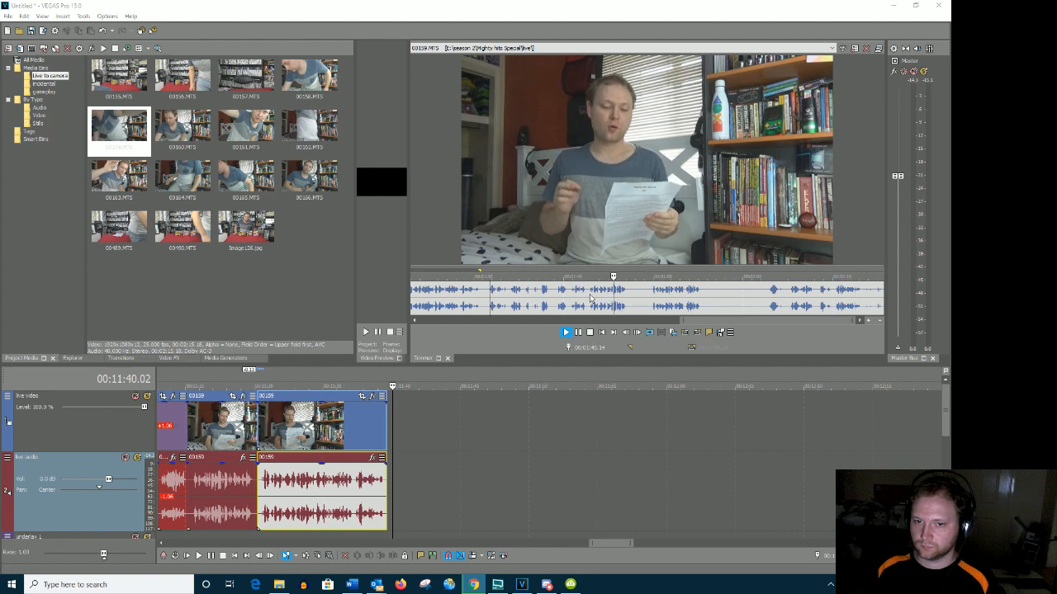
{"action": "left_click", "coordinate": [577, 333]}
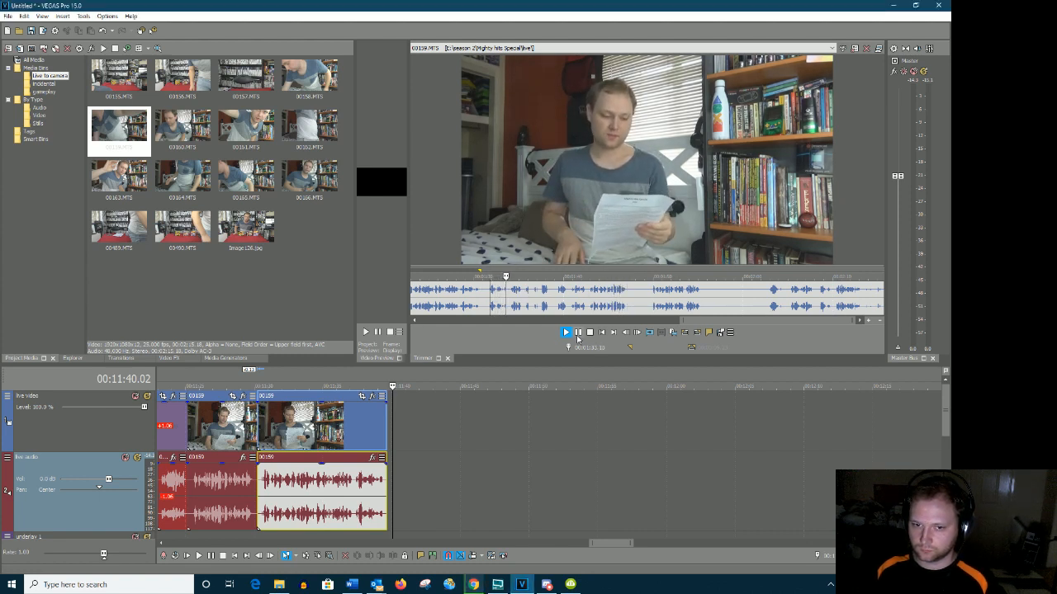
{"action": "key", "text": "space"}
{"action": "key", "text": "space"}
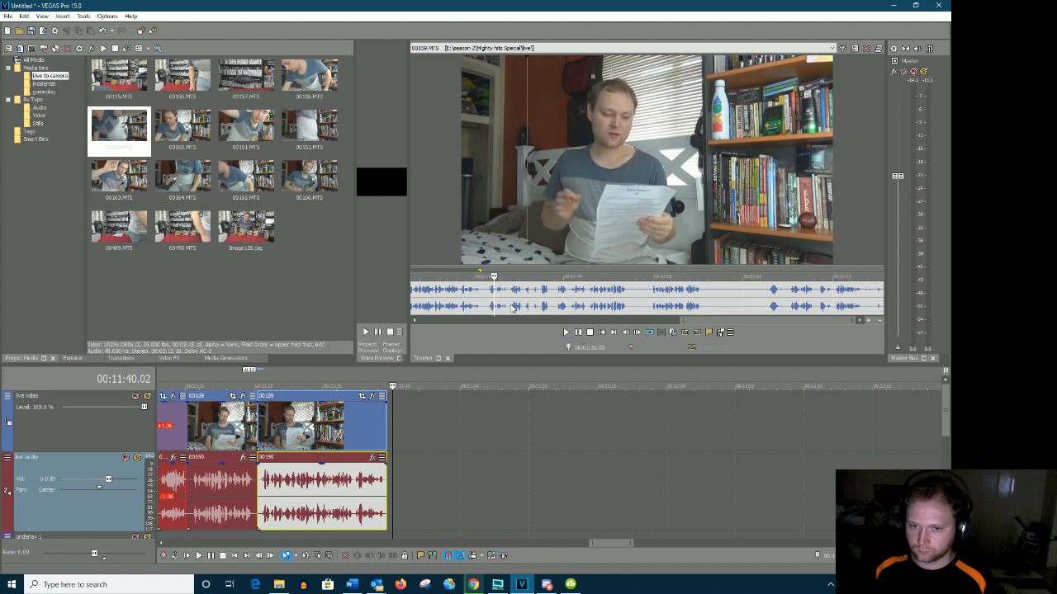
{"action": "left_click_drag", "start_coordinate": [486, 295], "coordinate": [412, 429]}
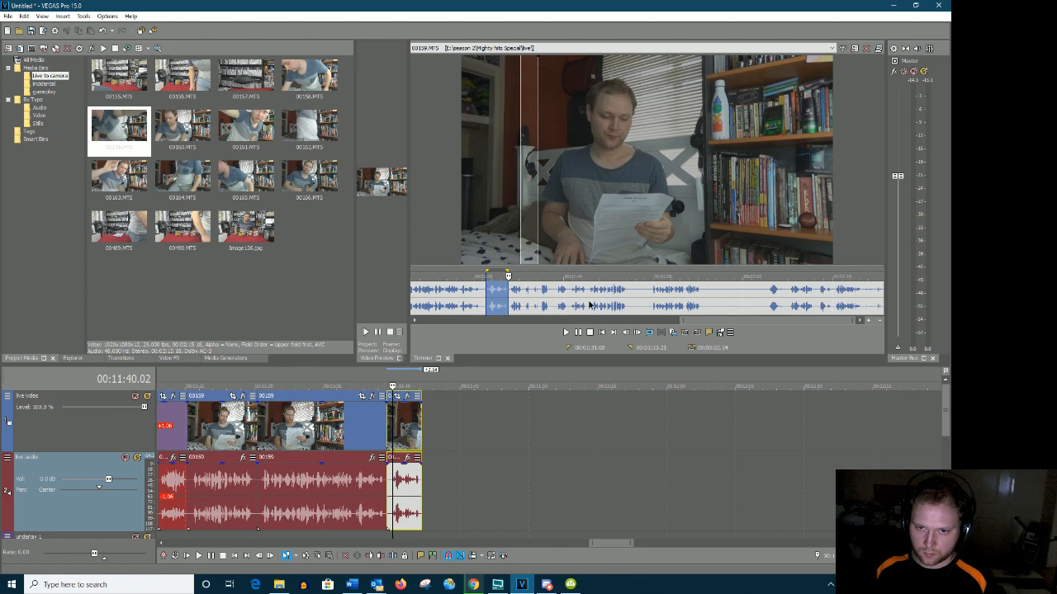
Mark the roughly 4-second phrase of 00159.MTS ending near 00:01:47 and append it to the live tracks
{"action": "left_click", "coordinate": [589, 302]}
{"action": "key", "text": "space"}
{"action": "left_click_drag", "start_coordinate": [631, 295], "coordinate": [434, 460]}
{"action": "left_click", "coordinate": [571, 292]}
{"action": "key", "text": "space"}
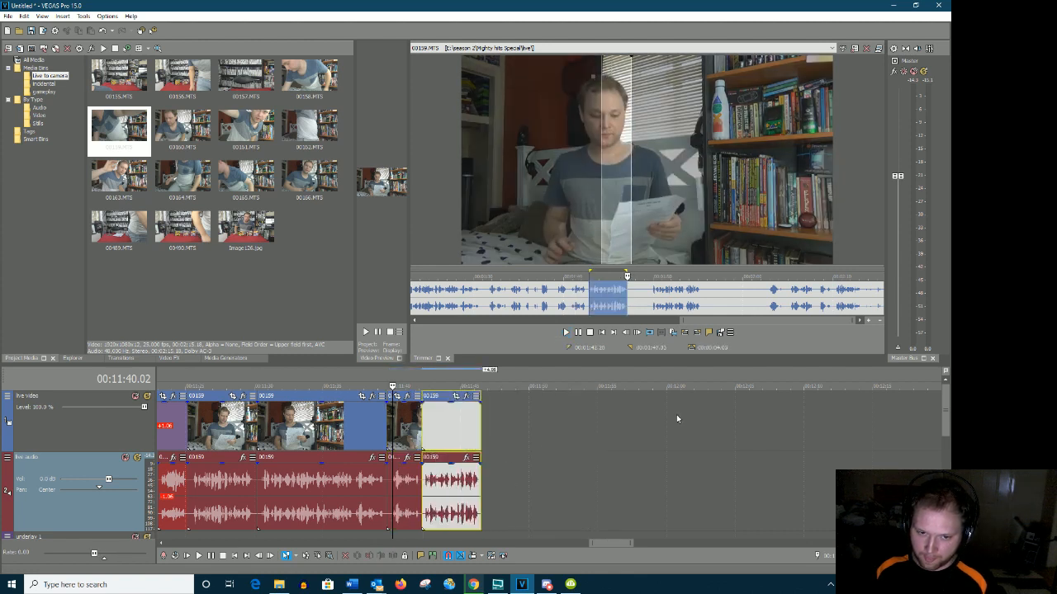
Play back the next line of 00159.MTS, from about 00:01:49 to 00:01:55, and append that 6-second section to the live tracks
{"action": "left_click", "coordinate": [653, 297]}
{"action": "key", "text": "space"}
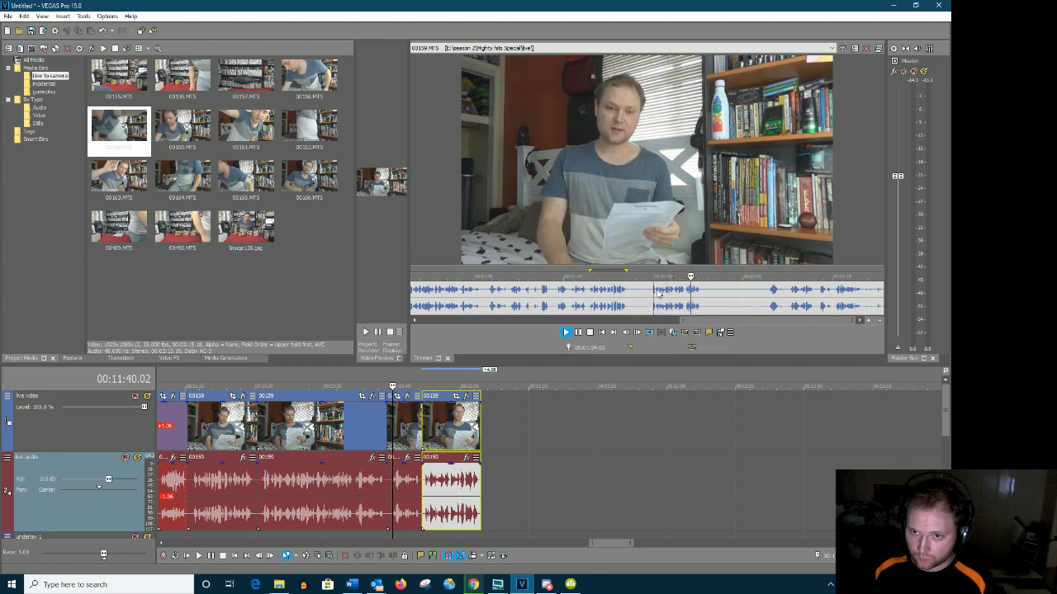
{"action": "key", "text": "space"}
{"action": "left_click_drag", "start_coordinate": [648, 299], "coordinate": [492, 447]}
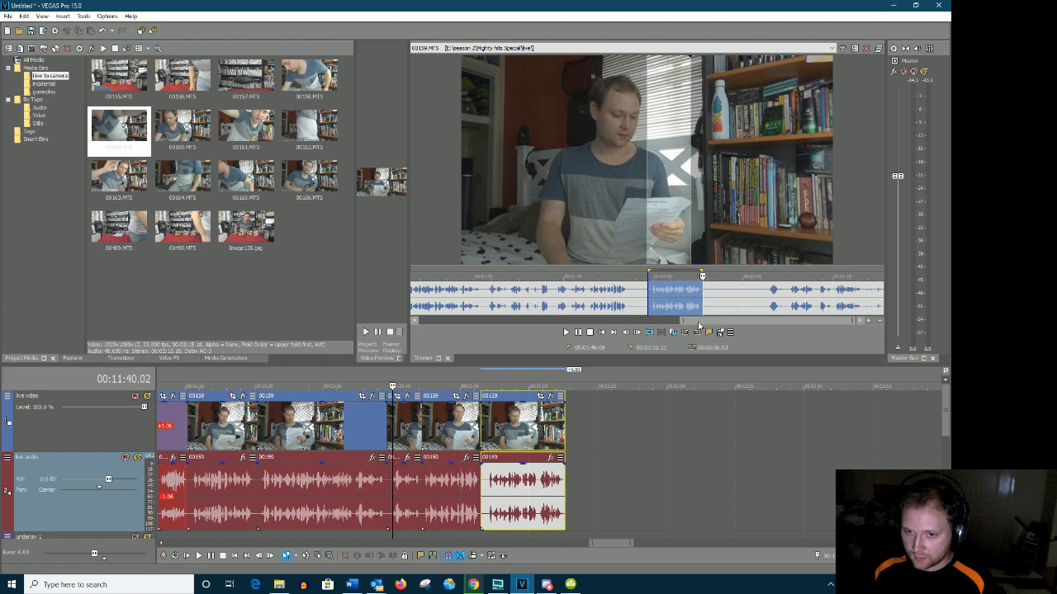
Play back the remaining phrases of 00159.MTS after 00:02:00, selecting the short one of under two seconds ending near 00:02:04
{"action": "left_click", "coordinate": [774, 308]}
{"action": "left_click", "coordinate": [762, 309]}
{"action": "key", "text": "space"}
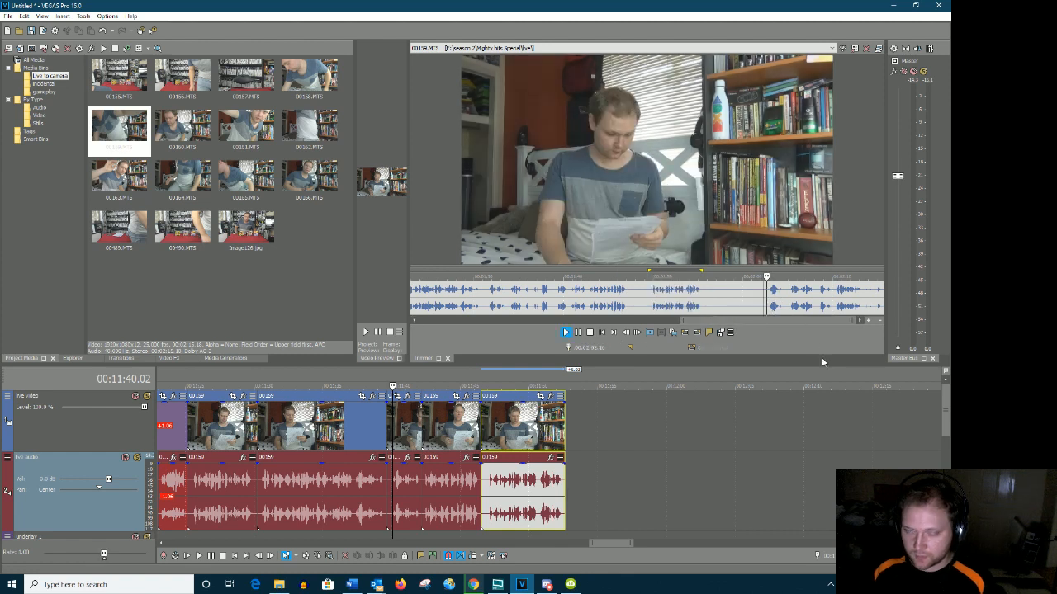
{"action": "left_click_drag", "start_coordinate": [767, 293], "coordinate": [783, 290]}
{"action": "scroll", "coordinate": [568, 472], "scroll_direction": "down", "scroll_amount": 1}
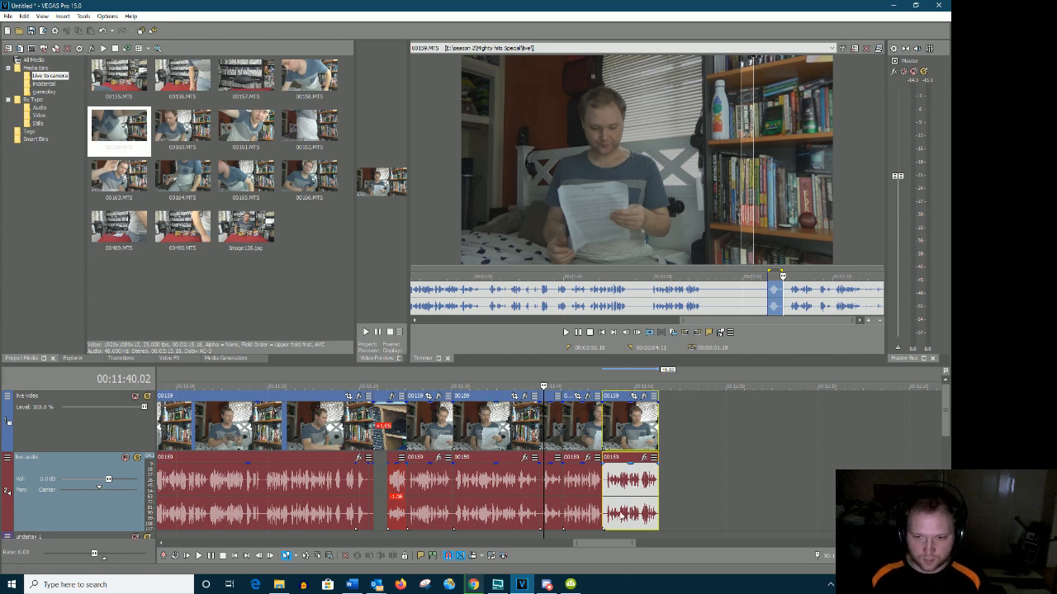
{"action": "left_click", "coordinate": [794, 305]}
{"action": "key", "text": "space"}
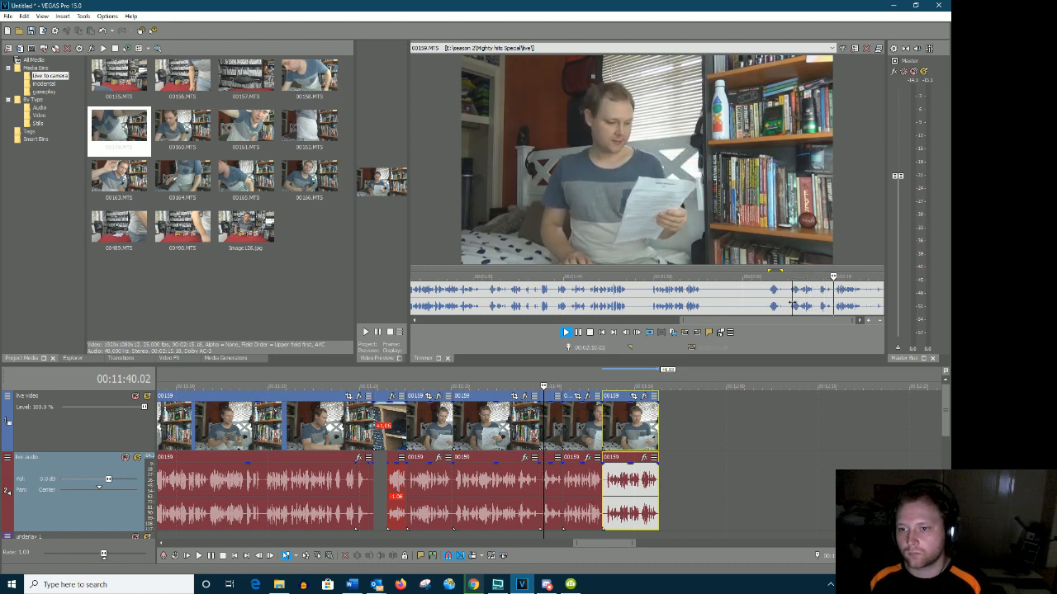
Add a labelled marker to the timeline at 00:11:49.14, over the last placed 00159 clip
{"action": "left_click", "coordinate": [629, 492]}
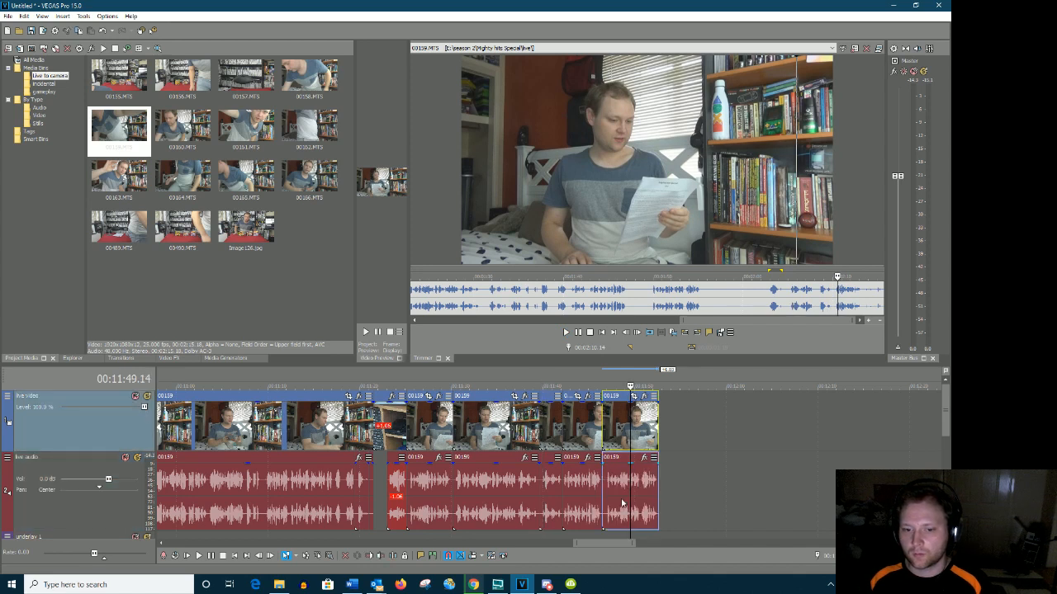
{"action": "left_click", "coordinate": [422, 558]}
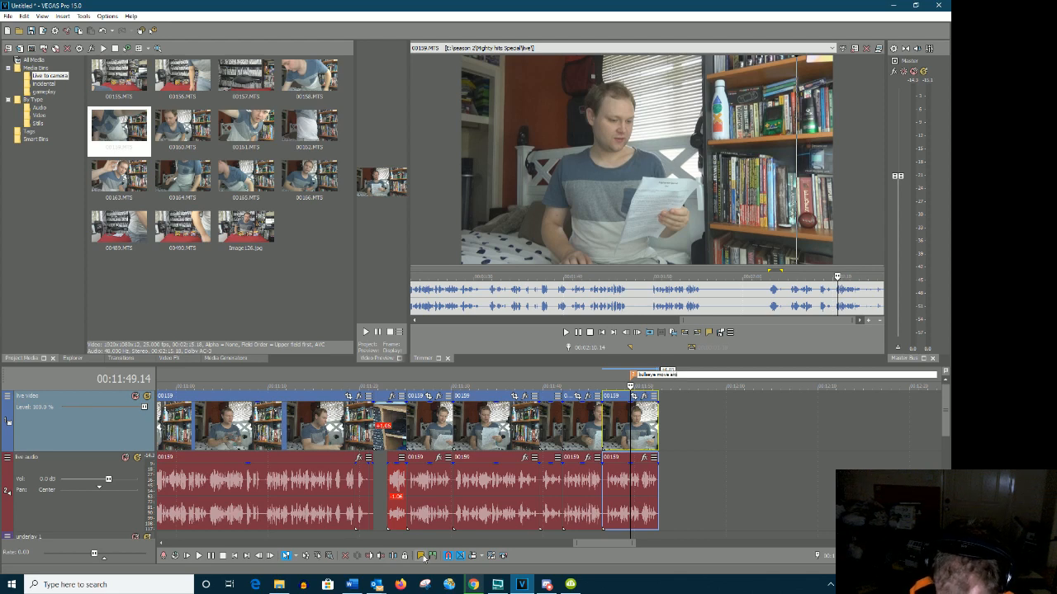
{"action": "key", "text": "Return"}
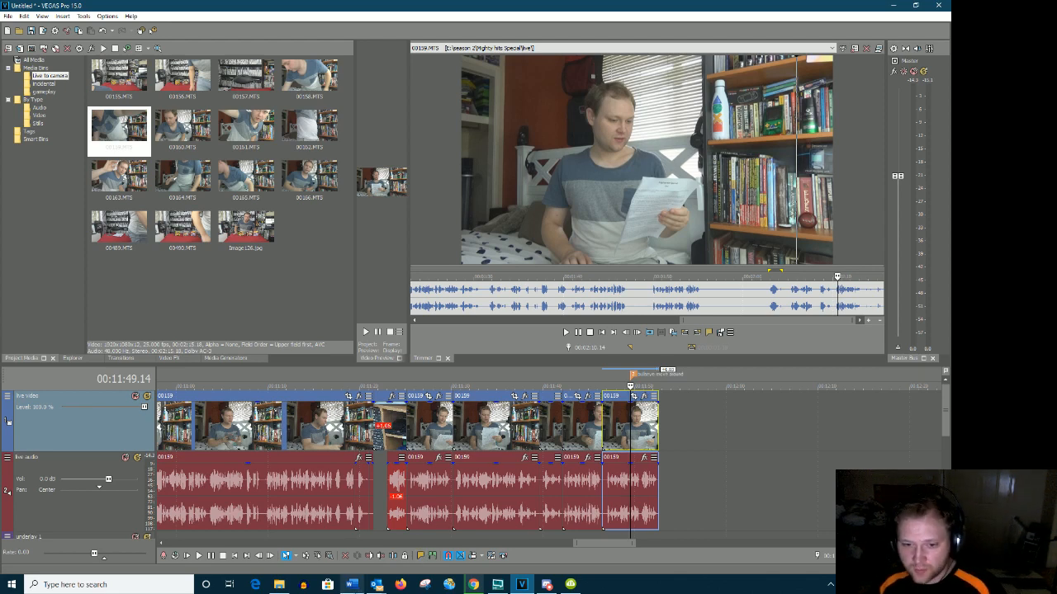
Play back the cut from the long 00159 clip into 00182, and add a marker to 00159.MTS in the trimmer at about 00:02:10
{"action": "mouse_move", "coordinate": [279, 583]}
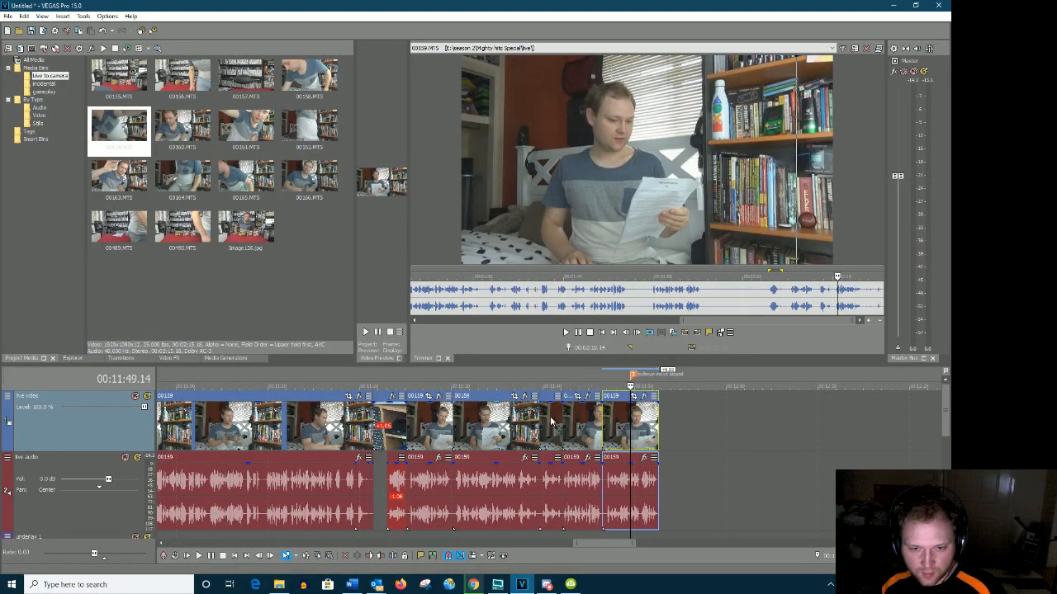
{"action": "left_click", "coordinate": [394, 414]}
{"action": "left_click", "coordinate": [370, 408]}
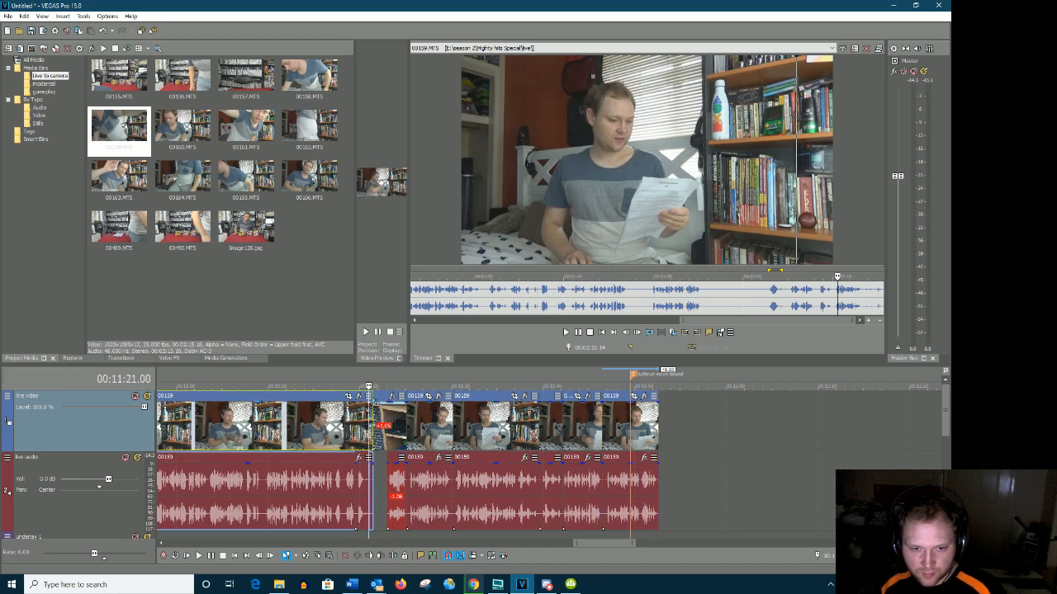
{"action": "key", "text": "space"}
{"action": "key", "text": "space"}
{"action": "left_click", "coordinate": [376, 406]}
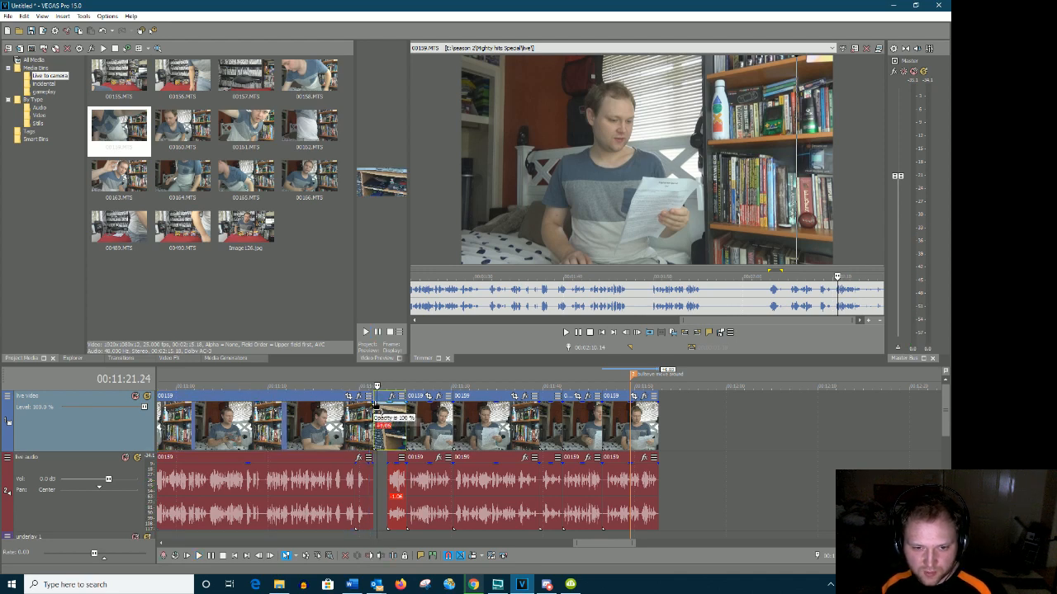
{"action": "left_click", "coordinate": [710, 333]}
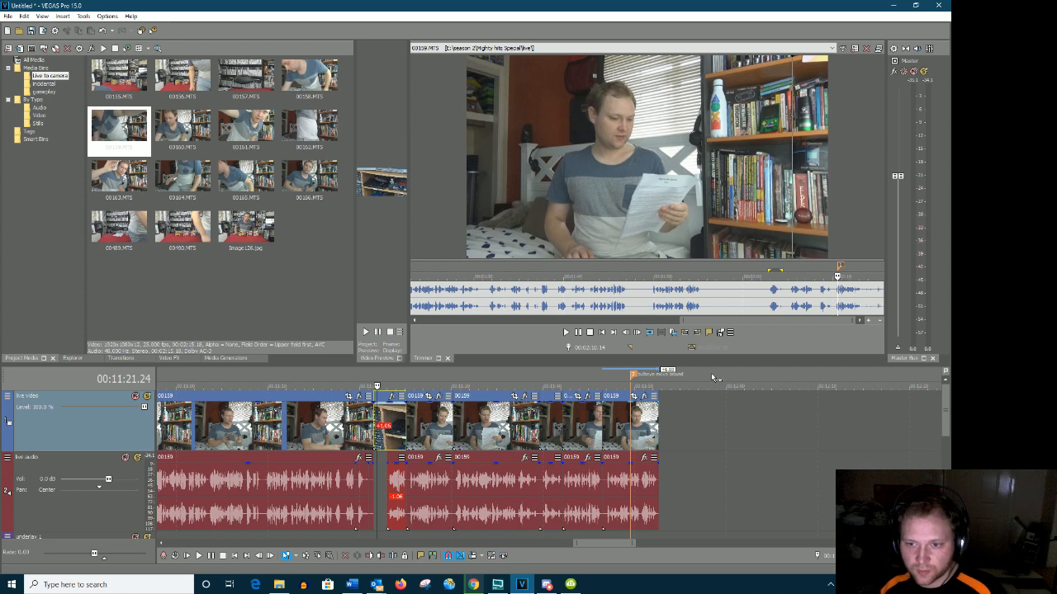
Delete the trimmer marker in 00159.MTS and add a timeline marker labelled "bullseye" at 00:11:21.24
{"action": "right_click", "coordinate": [841, 266]}
{"action": "left_click", "coordinate": [860, 296]}
{"action": "left_click", "coordinate": [419, 555]}
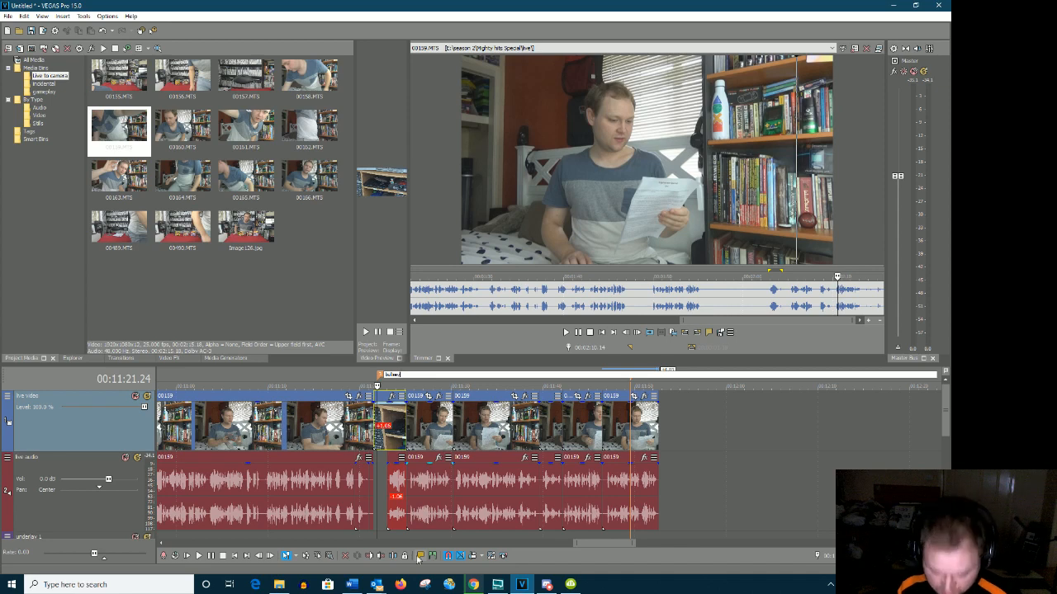
{"action": "type", "text": "bullseye"}
{"action": "key", "text": "Return"}
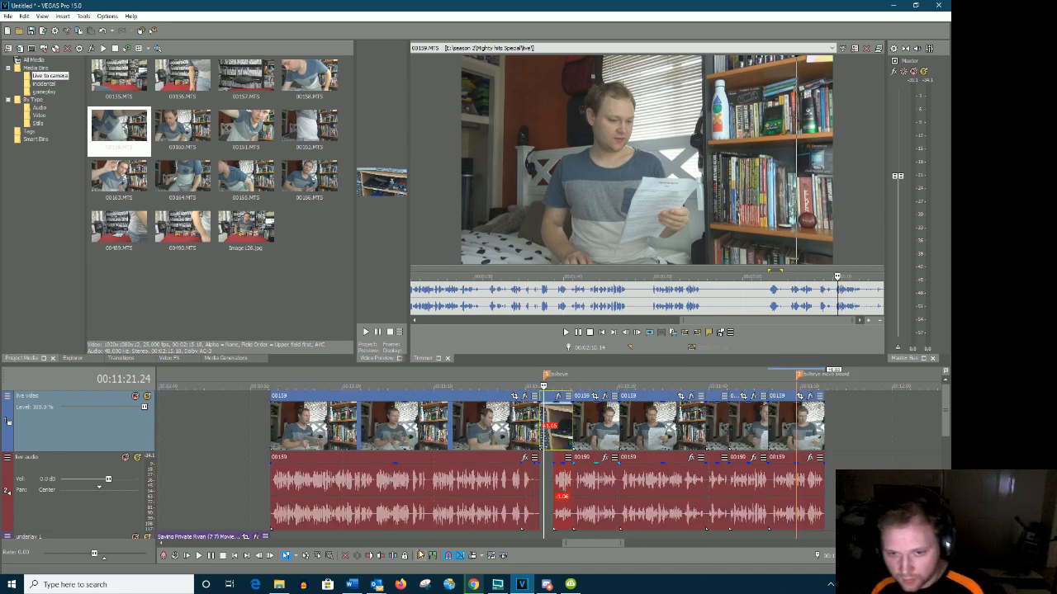
Play back the end of the cut, append the 2-second 00159.MTS phrase ending near 00:02:04, and nudge it against the preceding clip
{"action": "left_click", "coordinate": [814, 433]}
{"action": "key", "text": "space"}
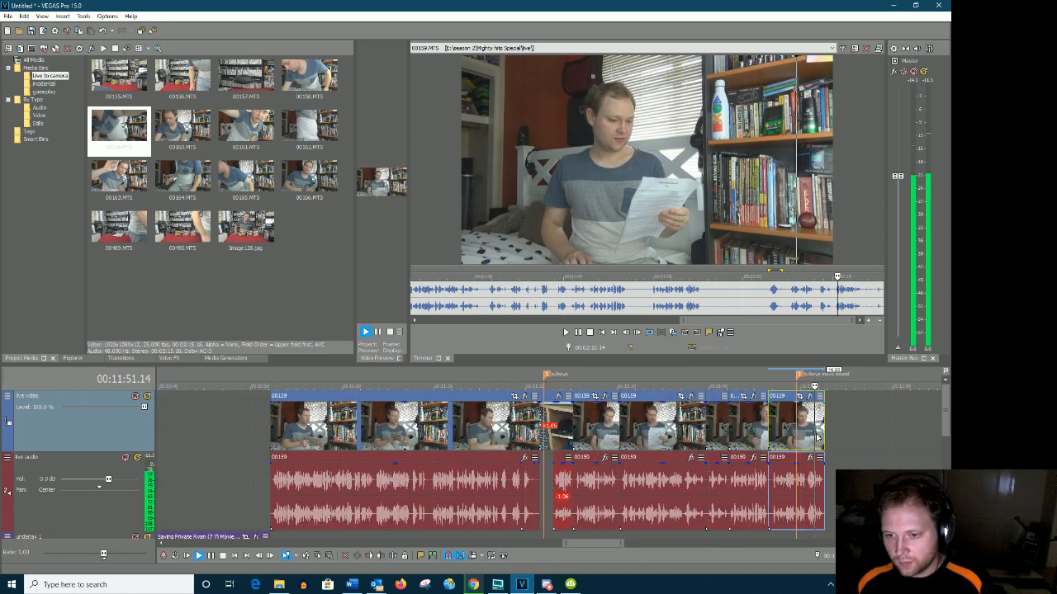
{"action": "key", "text": "space"}
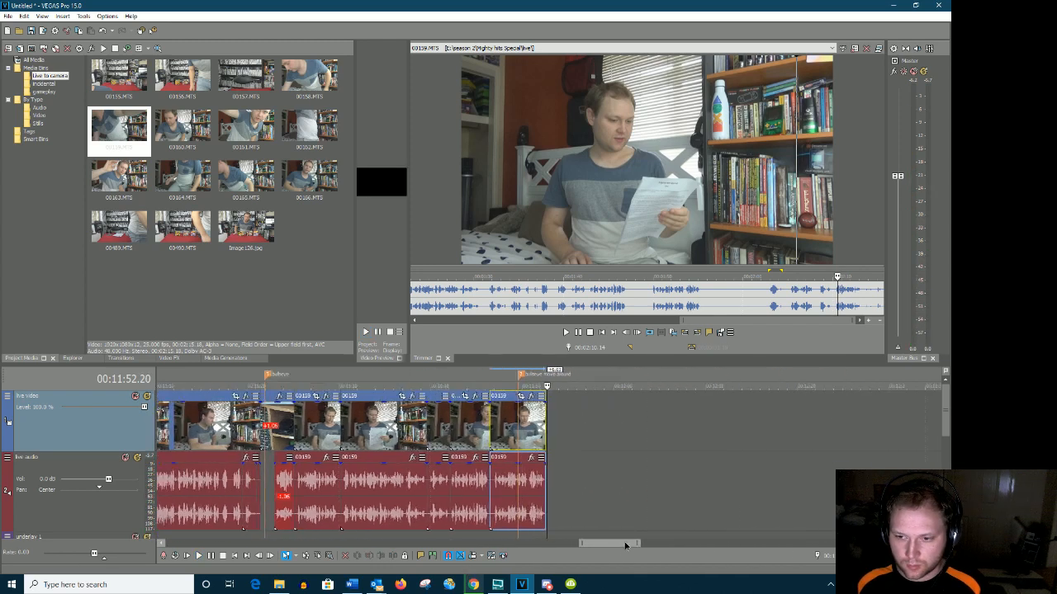
{"action": "left_click_drag", "start_coordinate": [765, 301], "coordinate": [783, 294]}
{"action": "left_click_drag", "start_coordinate": [741, 378], "coordinate": [493, 432]}
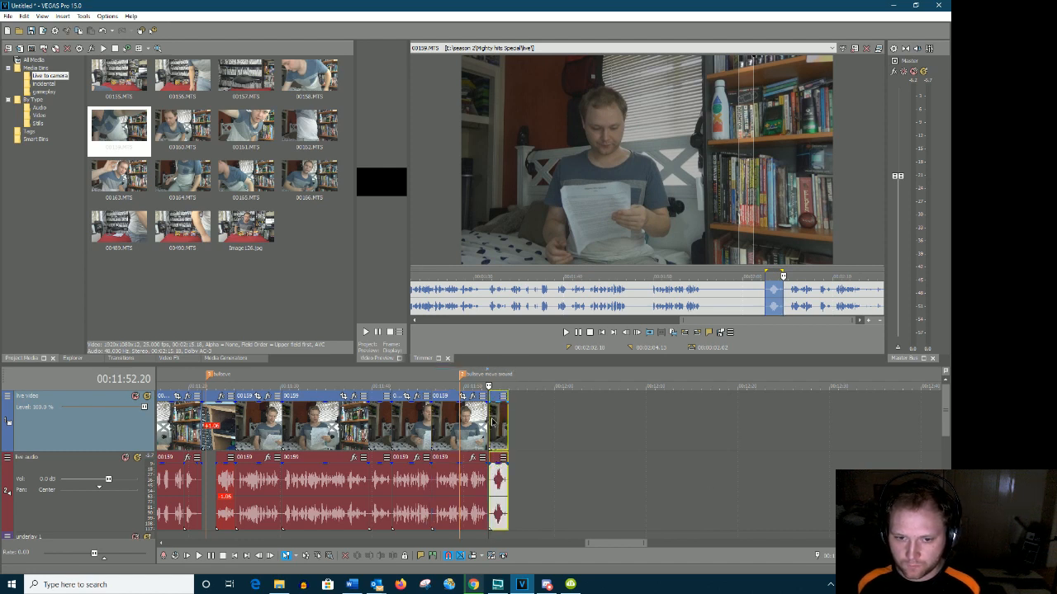
{"action": "left_click", "coordinate": [549, 443]}
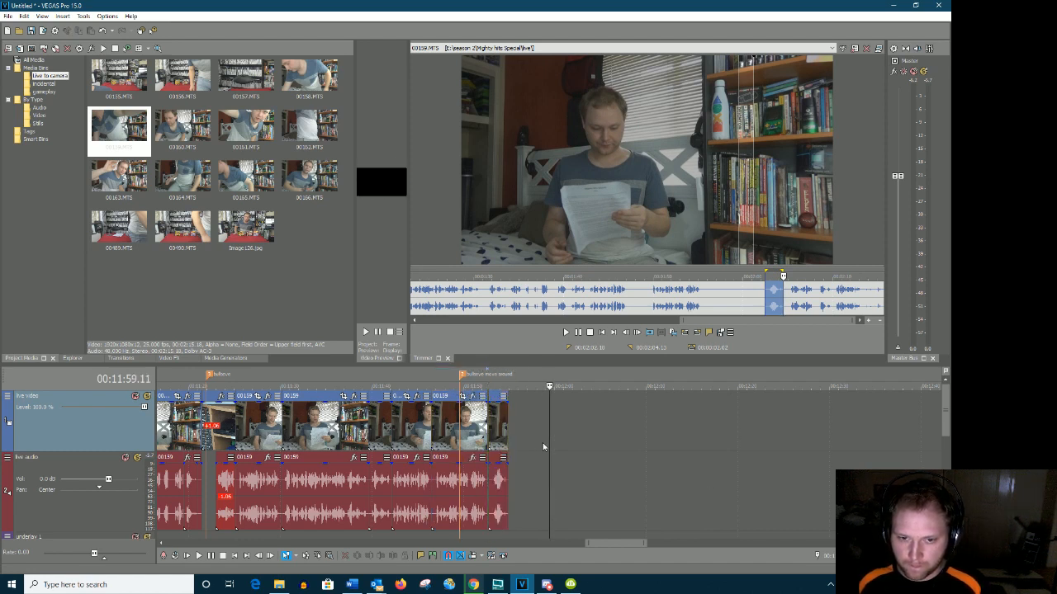
{"action": "left_click_drag", "start_coordinate": [498, 427], "coordinate": [497, 429]}
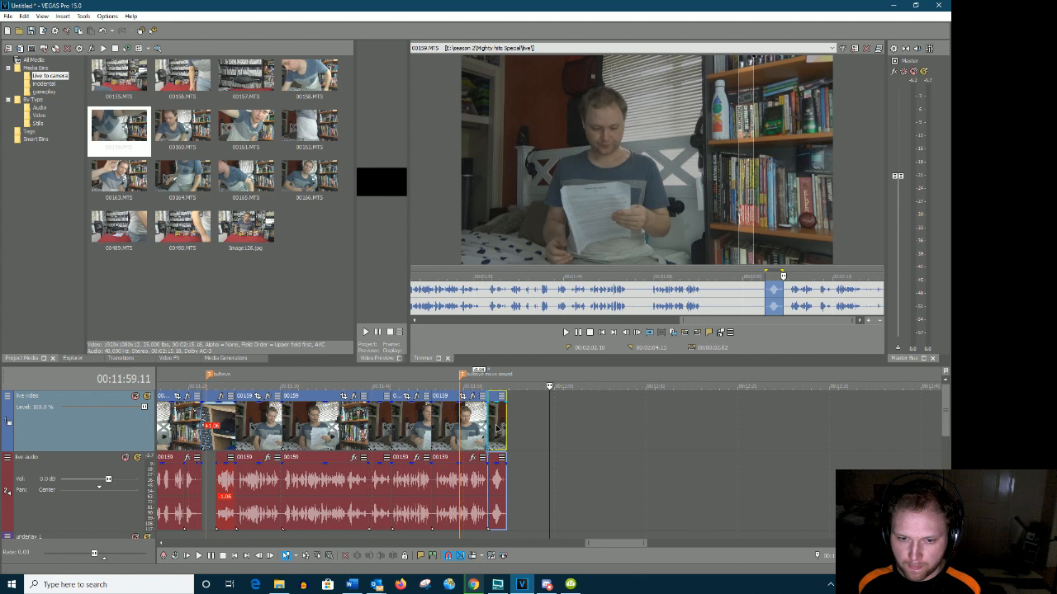
Play back the next line of 00159.MTS and append the roughly 8-second section from about 00:02:05 to 00:02:13
{"action": "left_click", "coordinate": [789, 306]}
{"action": "key", "text": "space"}
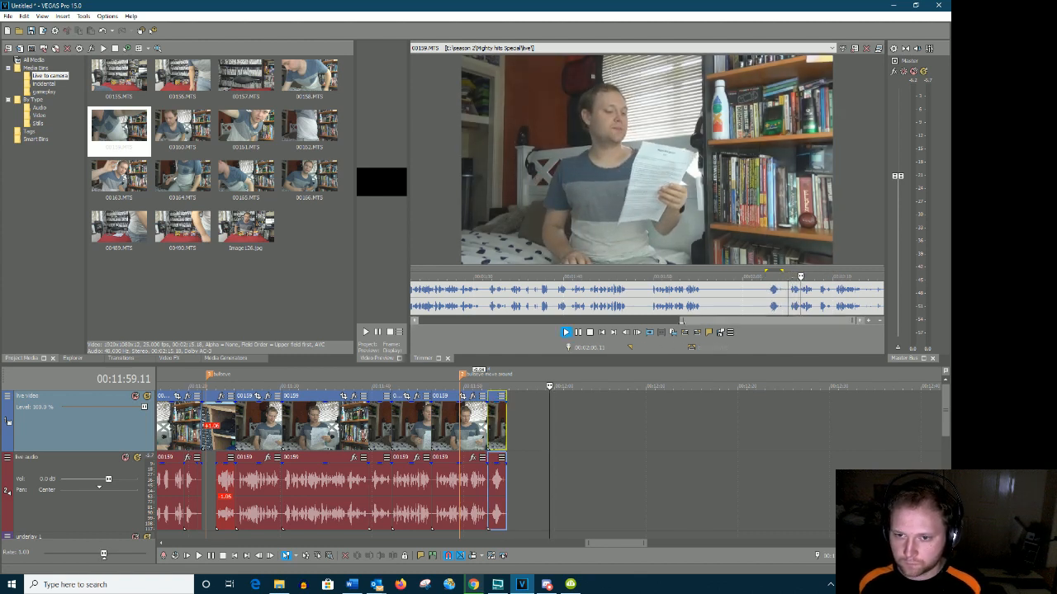
{"action": "scroll", "coordinate": [667, 305], "scroll_direction": "up", "scroll_amount": 3}
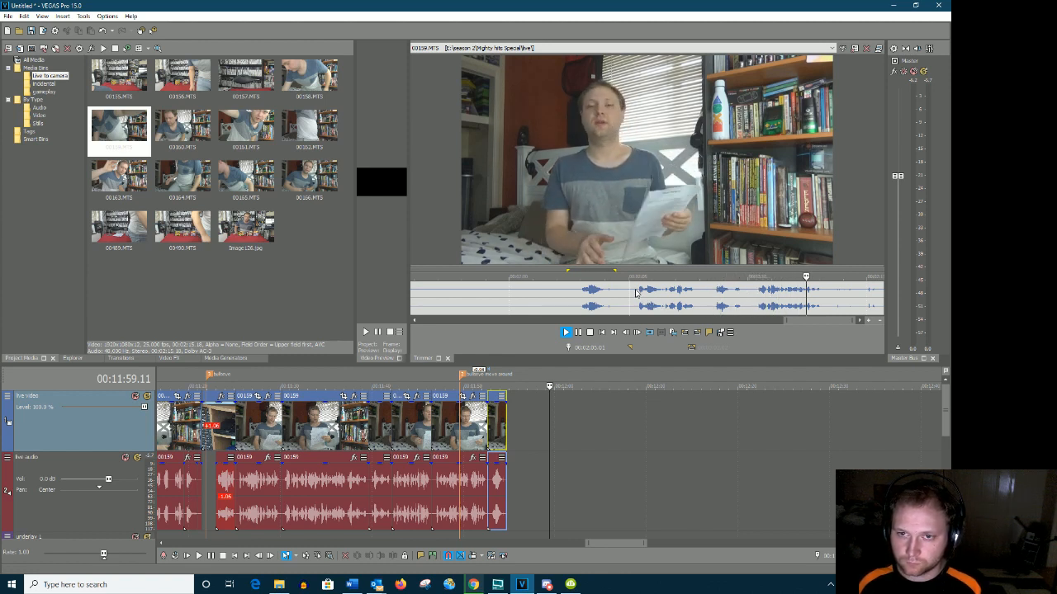
{"action": "left_click_drag", "start_coordinate": [635, 292], "coordinate": [514, 468]}
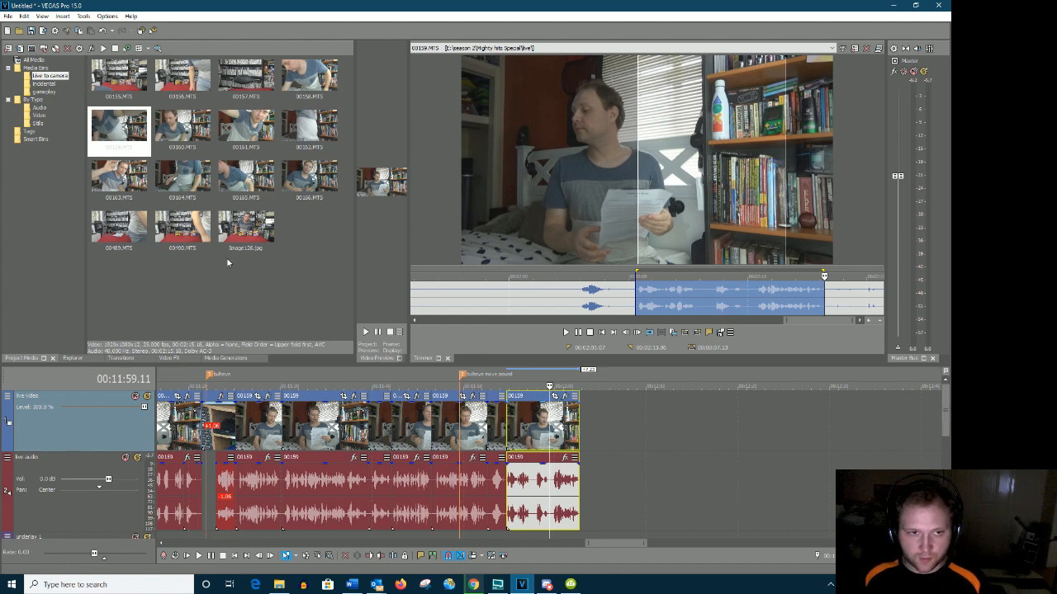
Open 00160.MTS in the trimmer and play back its opening phrases up to about 00:00:14
{"action": "double_click", "coordinate": [186, 142]}
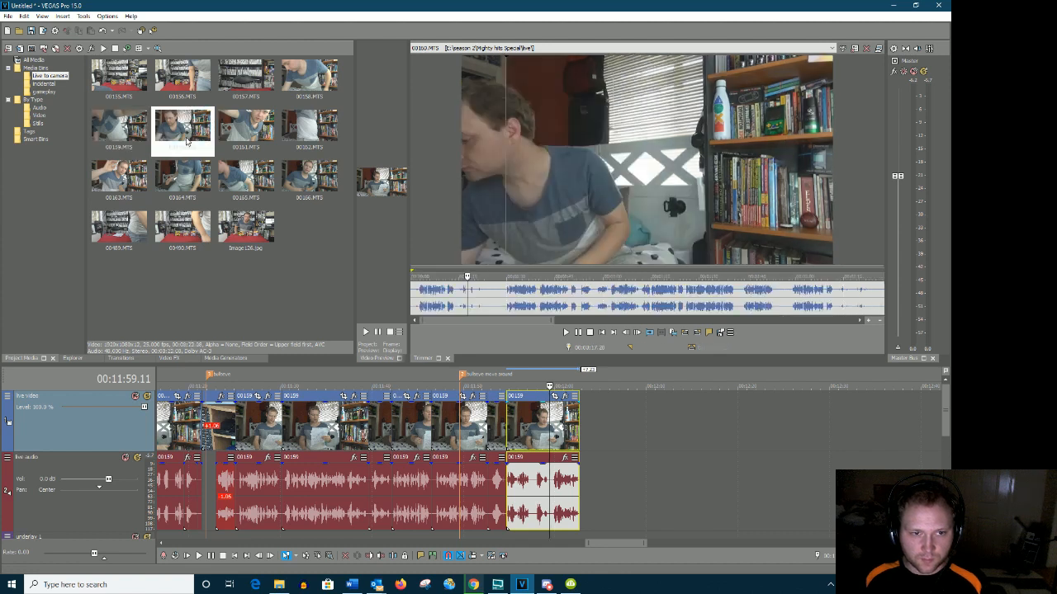
{"action": "left_click", "coordinate": [415, 288]}
{"action": "key", "text": "space"}
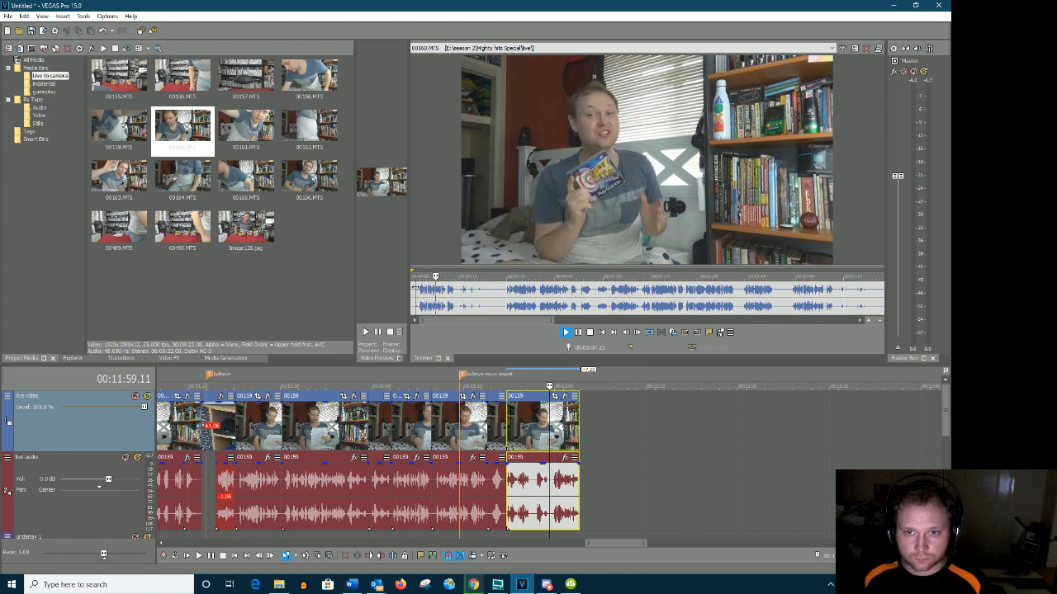
{"action": "key", "text": "space"}
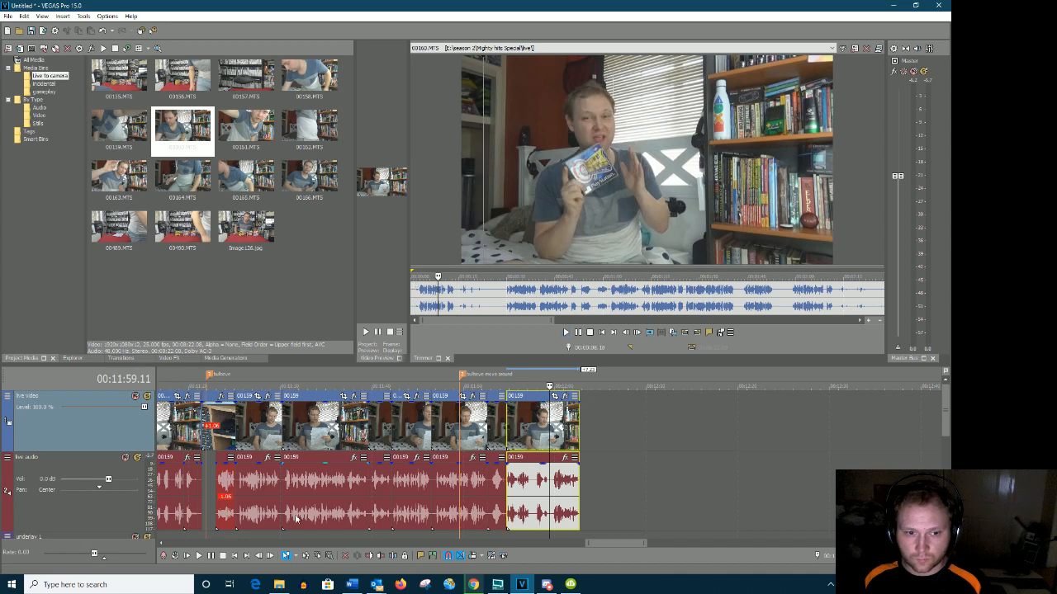
{"action": "scroll", "coordinate": [299, 497], "scroll_direction": "down", "scroll_amount": 3}
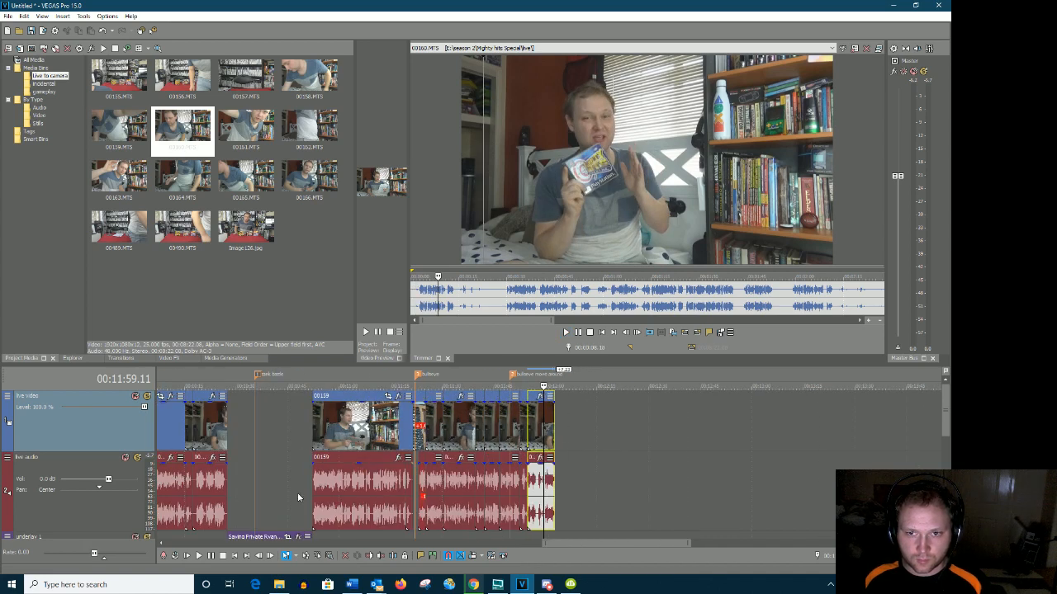
{"action": "left_click", "coordinate": [508, 294]}
{"action": "left_click", "coordinate": [446, 299]}
{"action": "key", "text": "space"}
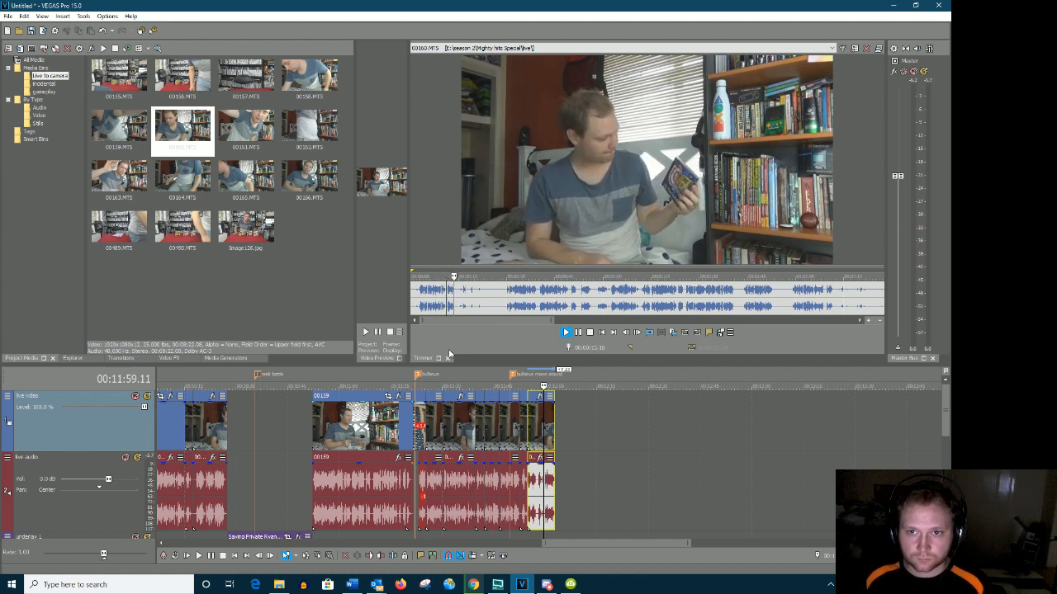
Insert the opening 12-second section of 00160.MTS between the long 00159 clip and the 00182 clip, shifting the following clips and markers along
{"action": "key", "text": "Return"}
{"action": "left_click_drag", "start_coordinate": [416, 290], "coordinate": [417, 474]}
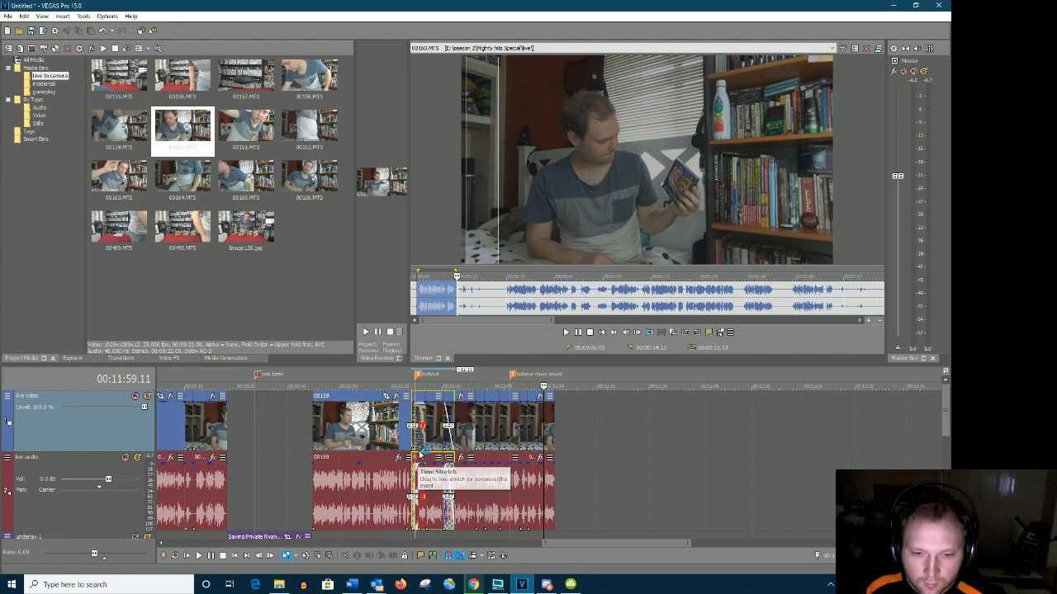
{"action": "key", "text": "ctrl+z"}
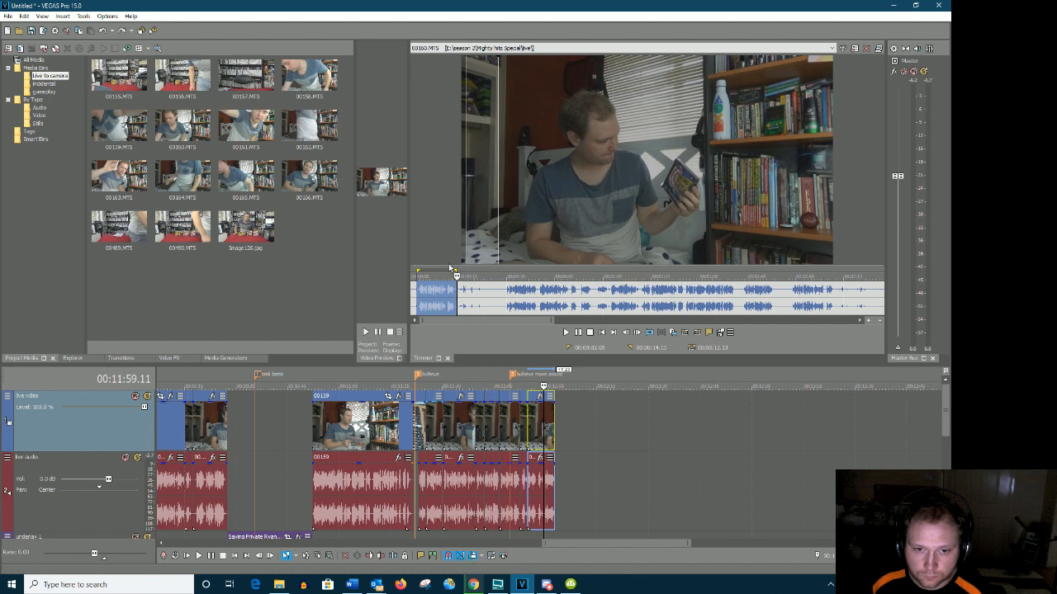
{"action": "left_click_drag", "start_coordinate": [438, 287], "coordinate": [460, 419]}
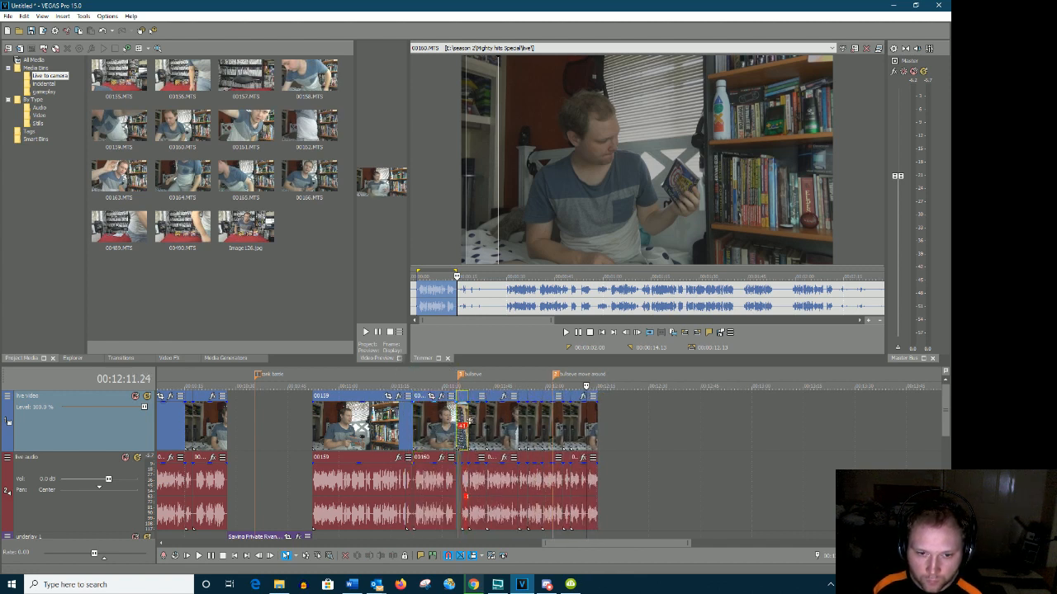
Play back 00160.MTS from about 00:00:29 and append the section starting near 00:00:41 to the end of the live tracks
{"action": "left_click", "coordinate": [503, 301]}
{"action": "key", "text": "space"}
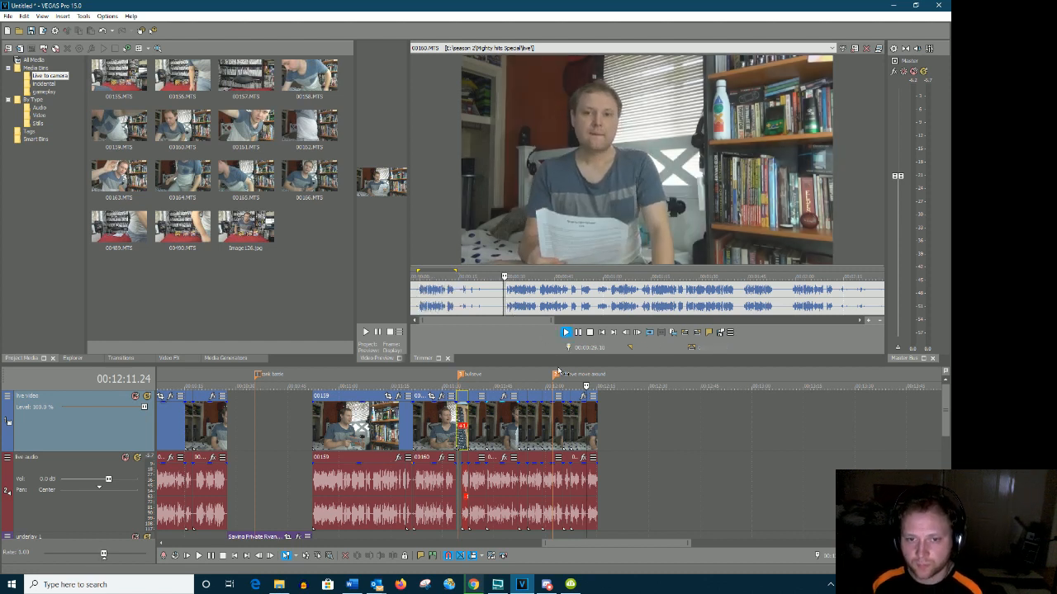
{"action": "left_click_drag", "start_coordinate": [422, 320], "coordinate": [440, 321]}
{"action": "left_click_drag", "start_coordinate": [689, 544], "coordinate": [591, 544]}
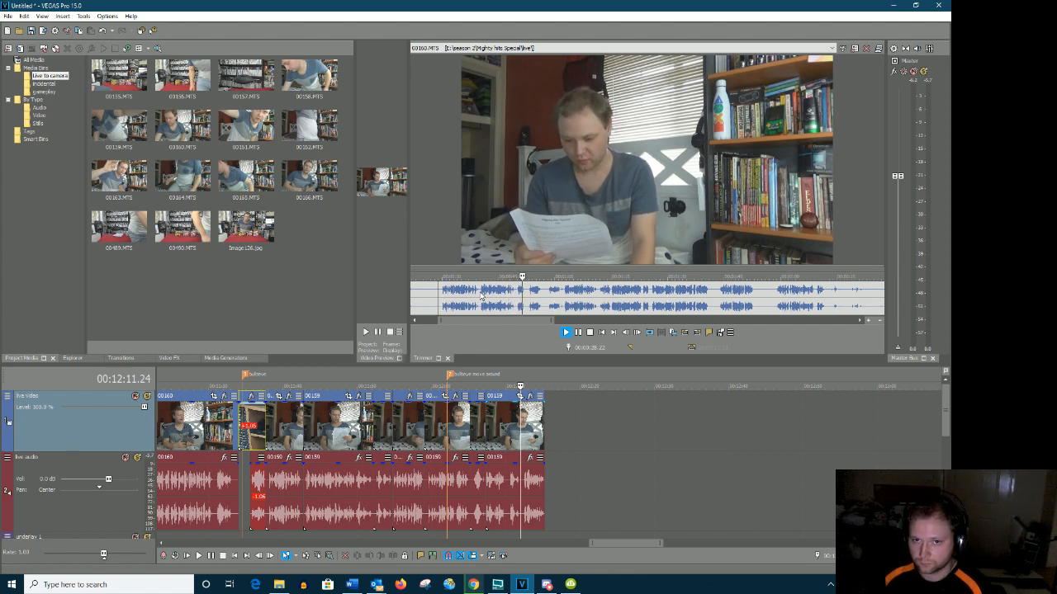
{"action": "left_click", "coordinate": [482, 296]}
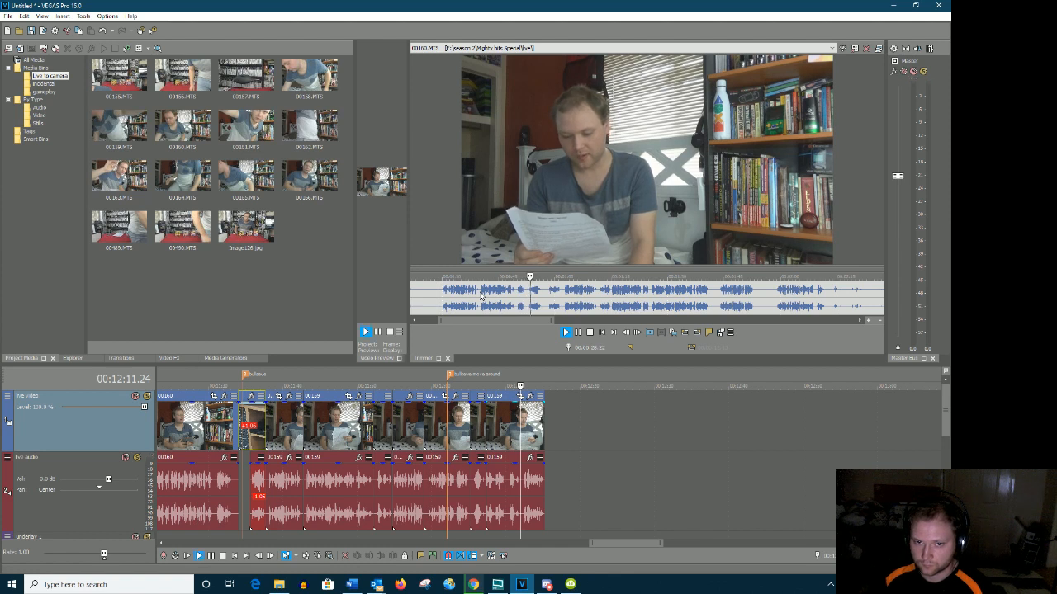
{"action": "left_click", "coordinate": [578, 332]}
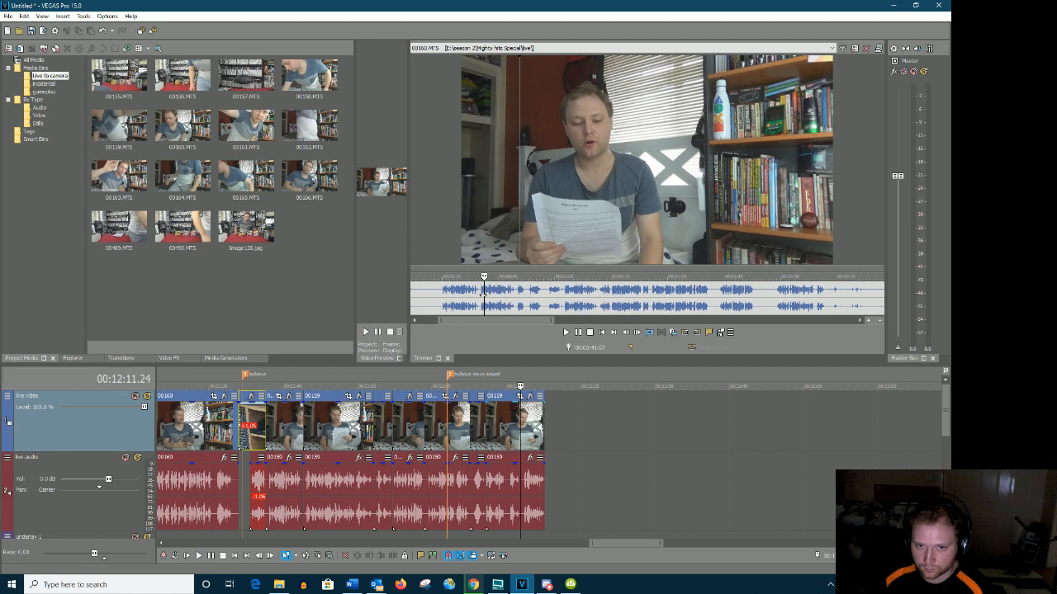
{"action": "left_click_drag", "start_coordinate": [480, 295], "coordinate": [589, 429]}
Play back the next short phrase of 00160.MTS and append the 4-second section ending at about 00:00:57
{"action": "left_click", "coordinate": [528, 291]}
{"action": "key", "text": "space"}
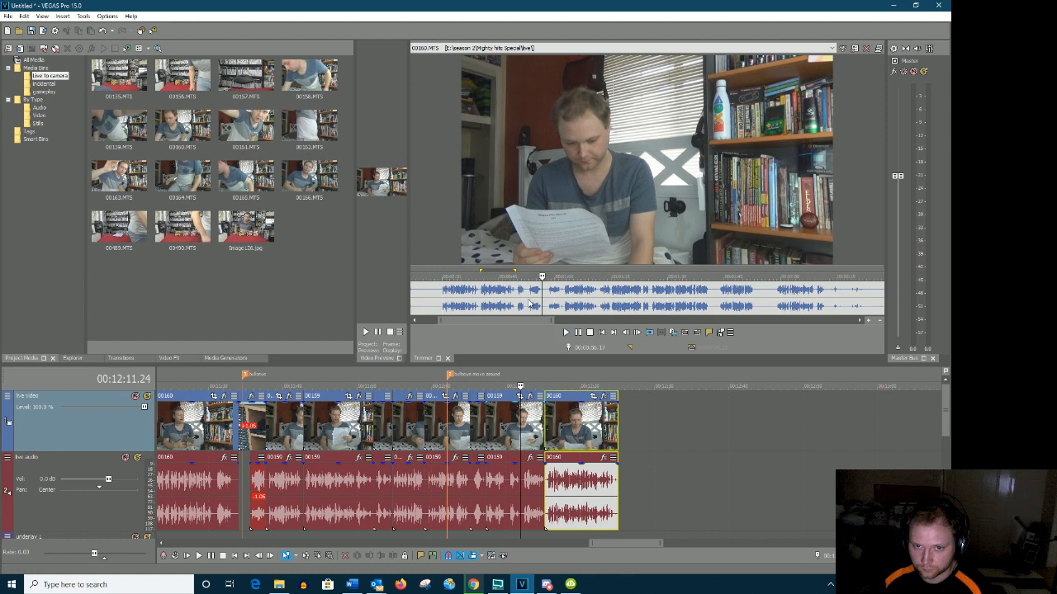
{"action": "left_click_drag", "start_coordinate": [530, 299], "coordinate": [625, 429]}
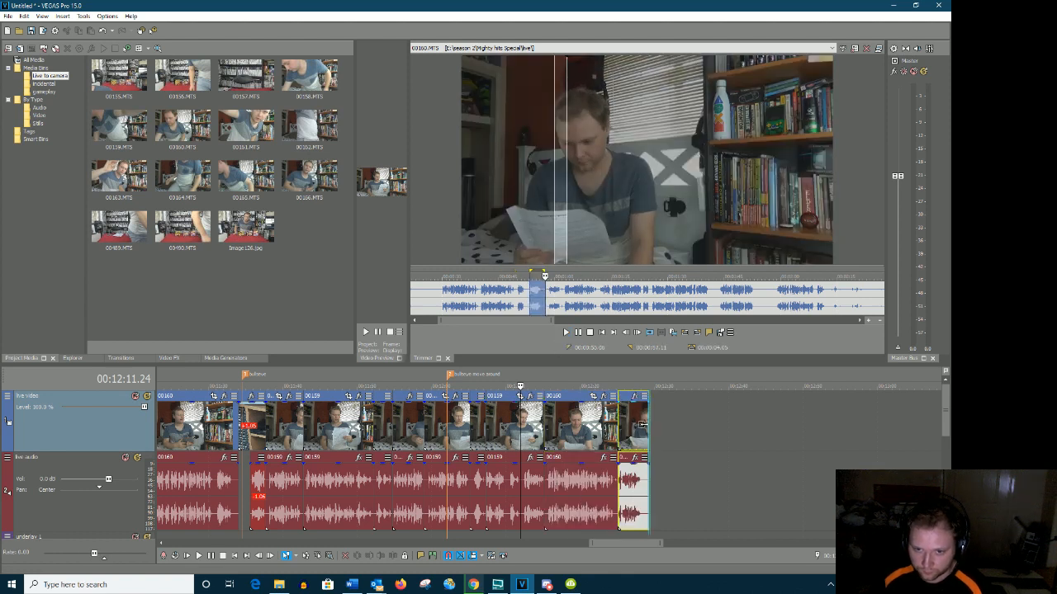
Play back 00160.MTS from about 00:00:58 and append the section from about 00:01:02 to 00:01:11
{"action": "left_click", "coordinate": [549, 303]}
{"action": "key", "text": "space"}
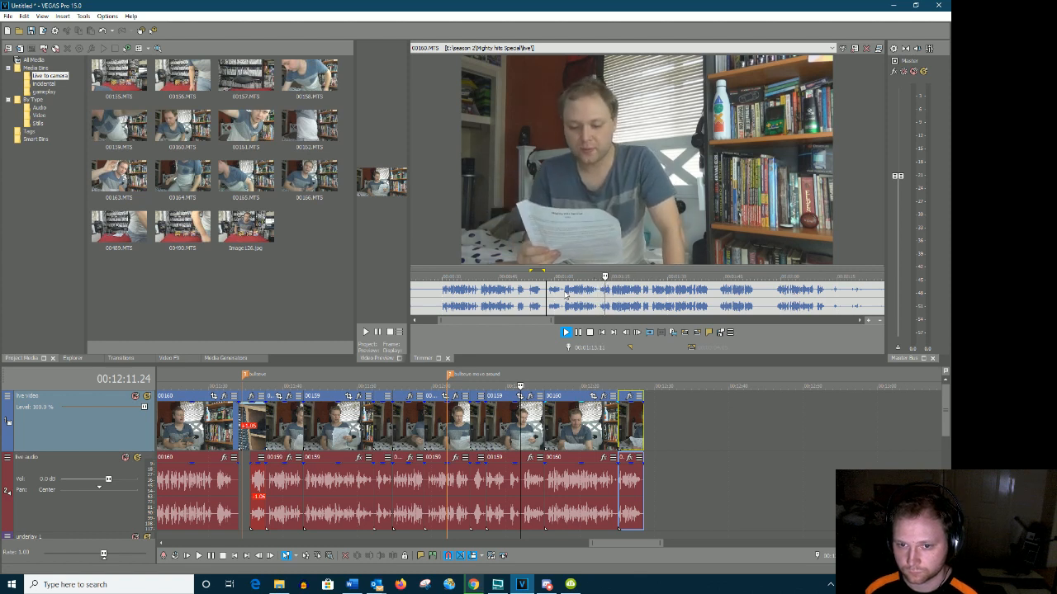
{"action": "left_click_drag", "start_coordinate": [565, 295], "coordinate": [653, 470]}
Play back the last appended 00160 clip and trim its end to just after 00:12:36.10
{"action": "left_click", "coordinate": [688, 426]}
{"action": "key", "text": "space"}
{"action": "scroll", "coordinate": [669, 487], "scroll_direction": "up", "scroll_amount": 2}
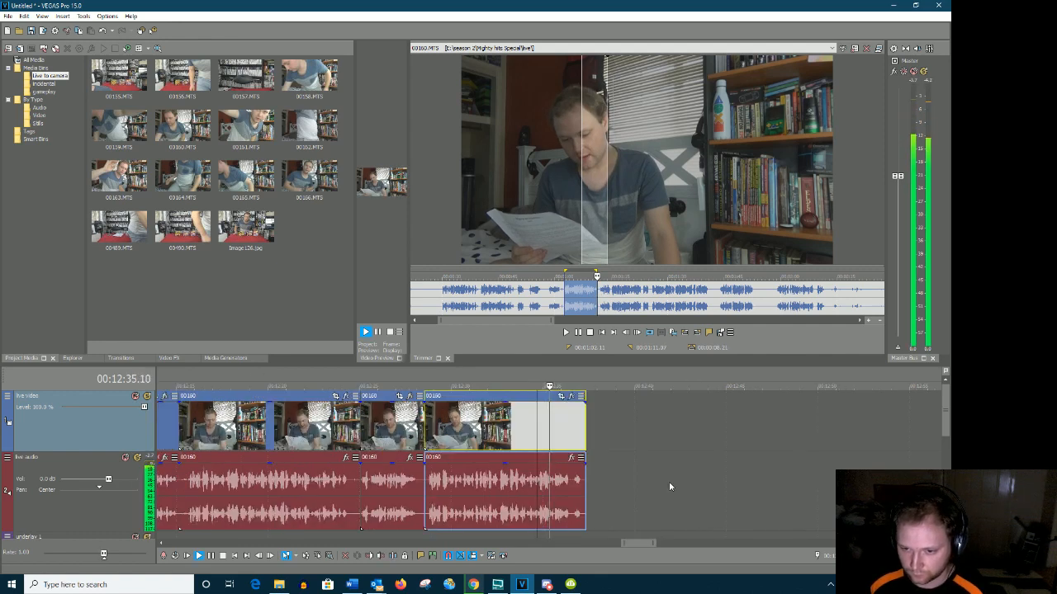
{"action": "scroll", "coordinate": [670, 487], "scroll_direction": "down", "scroll_amount": 1}
{"action": "left_click", "coordinate": [593, 477]}
{"action": "left_click_drag", "start_coordinate": [593, 477], "coordinate": [583, 477]}
Play back the following line of 00160.MTS and append the 11-second section from about 00:01:12 to 00:01:23
{"action": "left_click", "coordinate": [600, 294]}
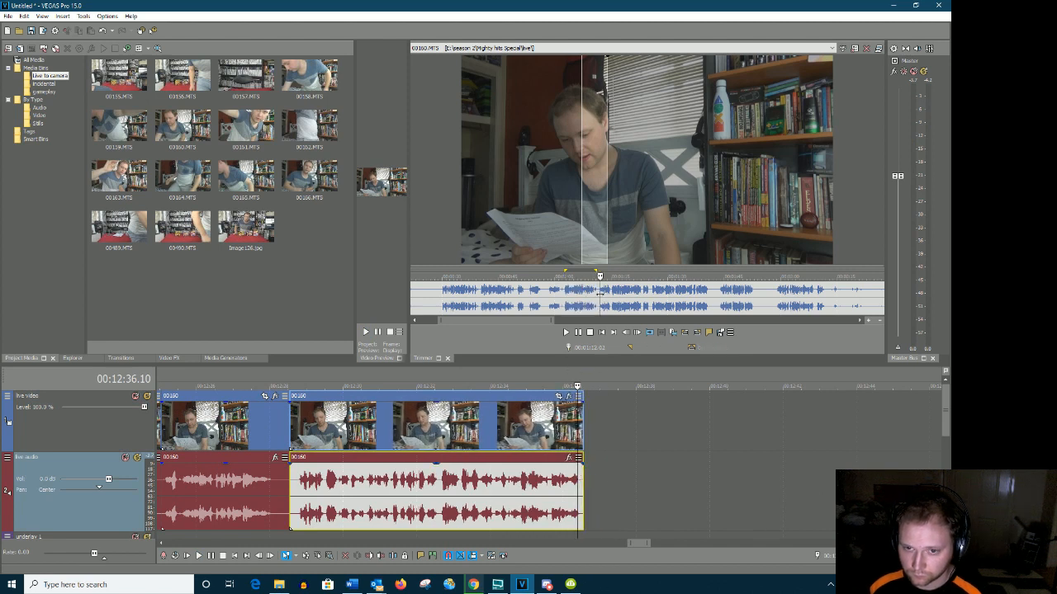
{"action": "key", "text": "space"}
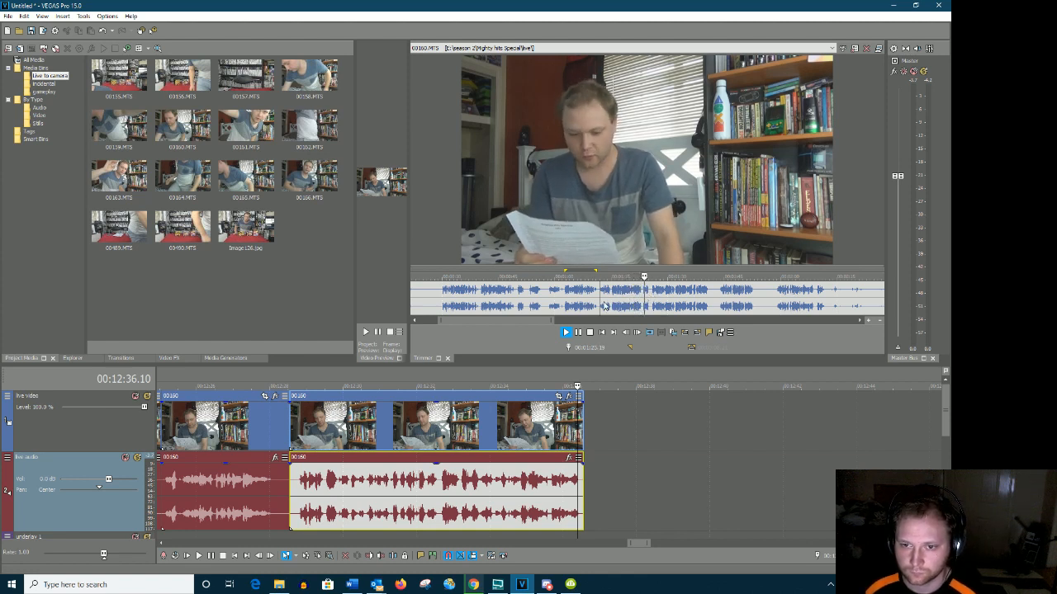
{"action": "key", "text": "Return"}
{"action": "left_click_drag", "start_coordinate": [642, 295], "coordinate": [588, 475]}
{"action": "scroll", "coordinate": [662, 460], "scroll_direction": "down", "scroll_amount": 2}
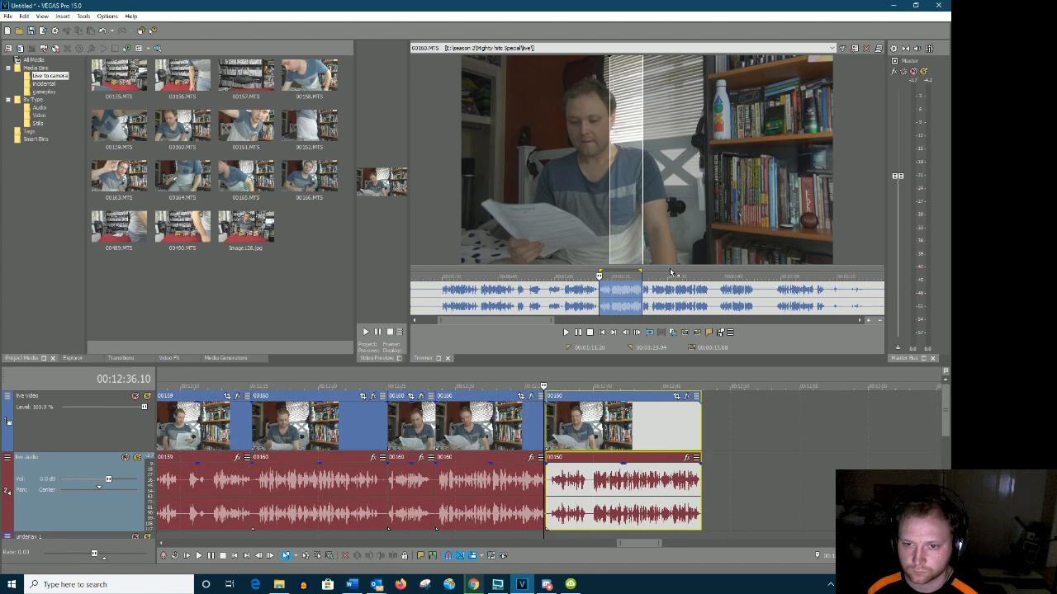
Play back the next lines of 00160.MTS and append the 9-second section from about 00:01:26 to 00:01:35
{"action": "left_click", "coordinate": [644, 293]}
{"action": "key", "text": "Return"}
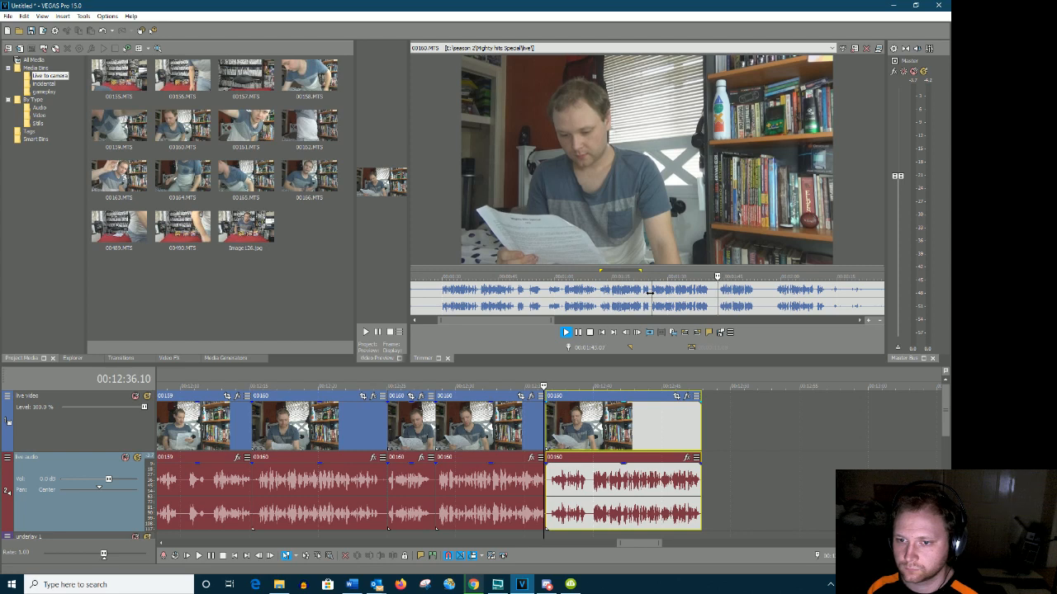
{"action": "key", "text": "Return"}
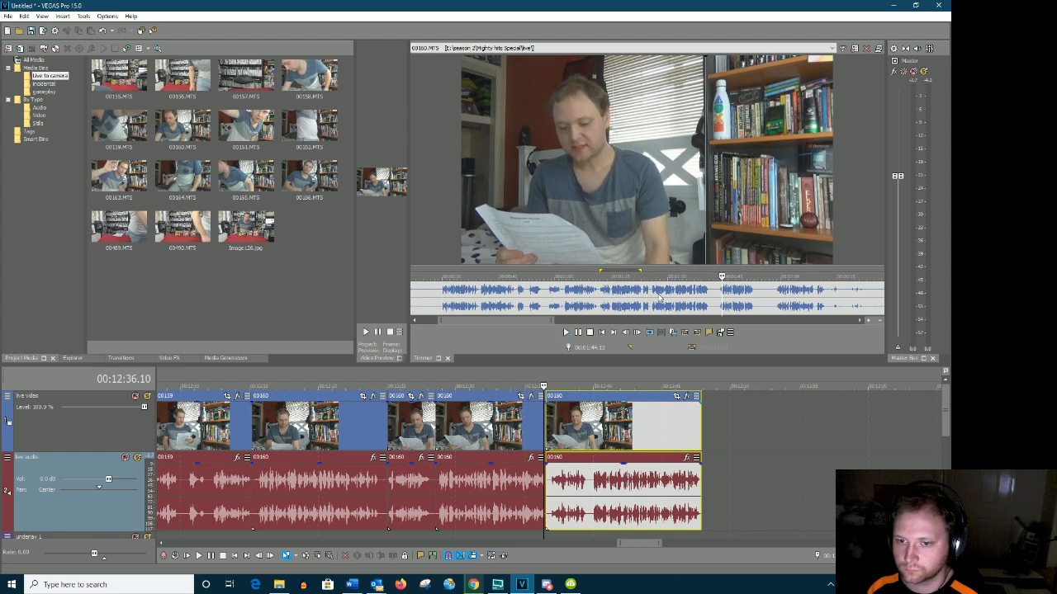
{"action": "left_click", "coordinate": [658, 298]}
{"action": "key", "text": "space"}
{"action": "left_click", "coordinate": [673, 293]}
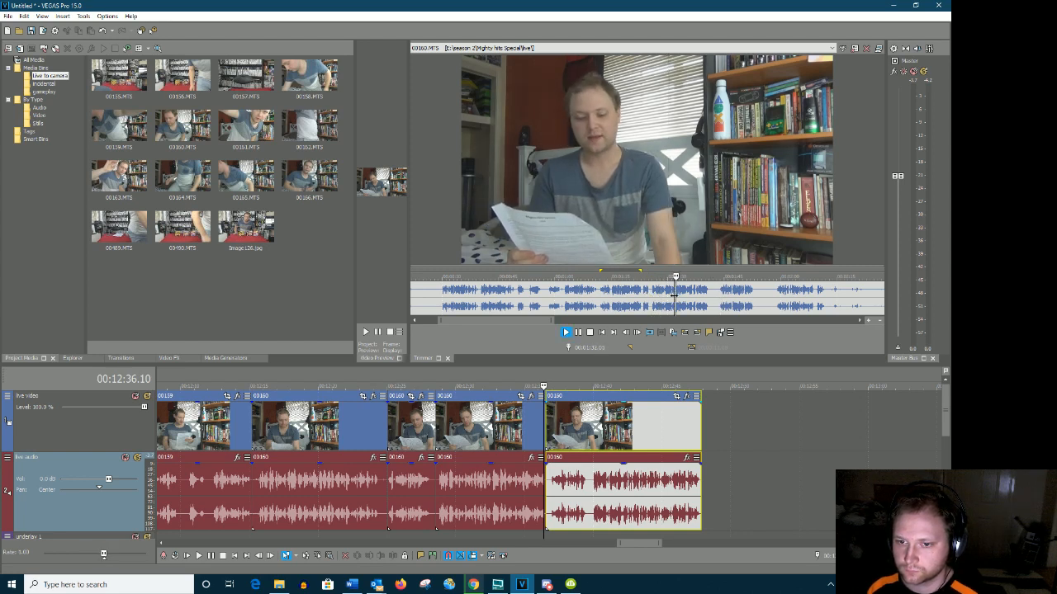
{"action": "scroll", "coordinate": [685, 301], "scroll_direction": "up", "scroll_amount": 2}
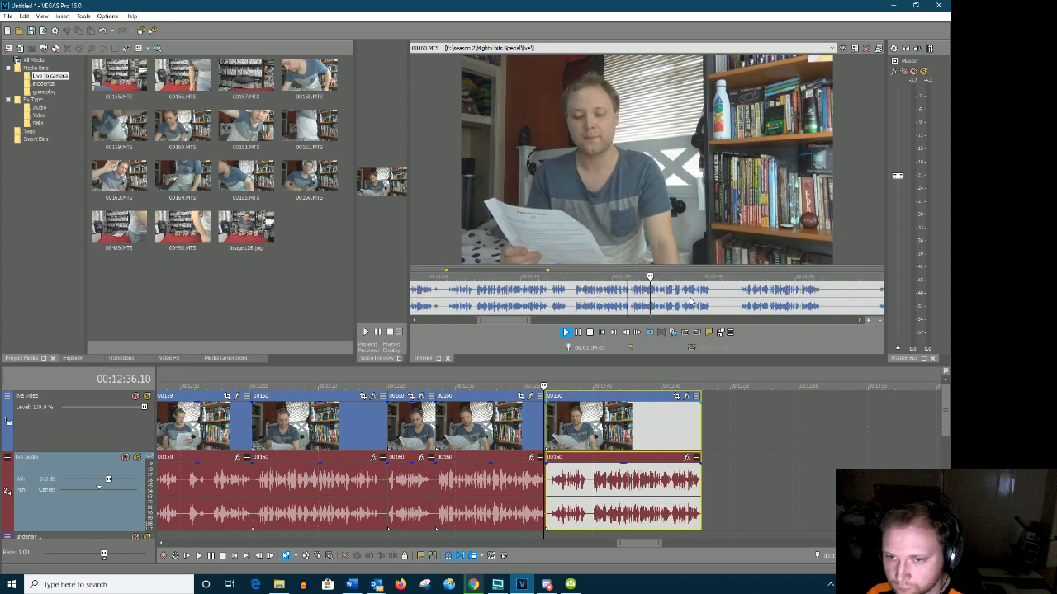
{"action": "key", "text": "Return"}
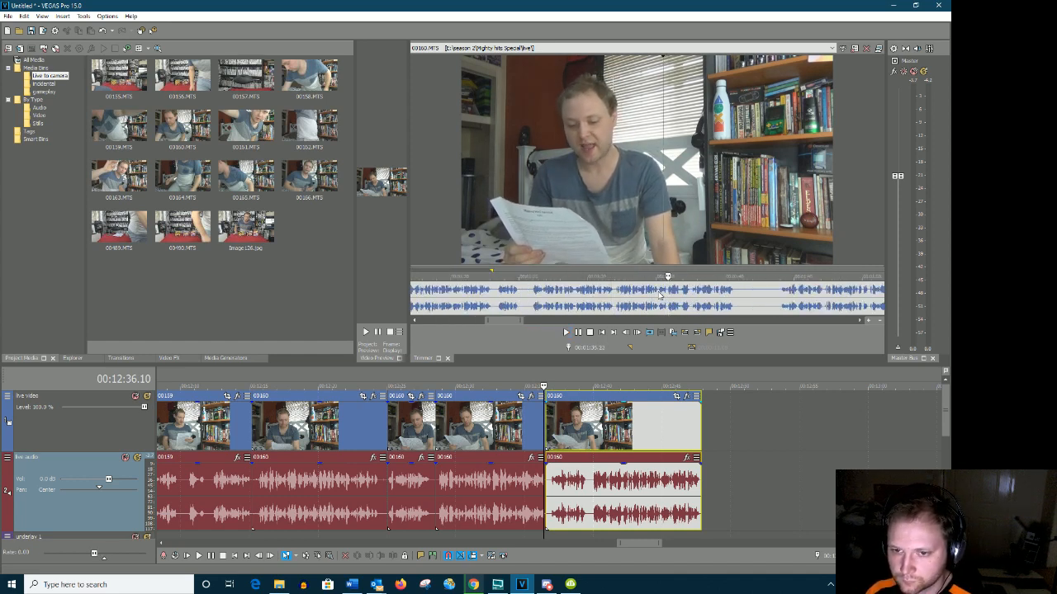
{"action": "left_click_drag", "start_coordinate": [661, 295], "coordinate": [615, 305]}
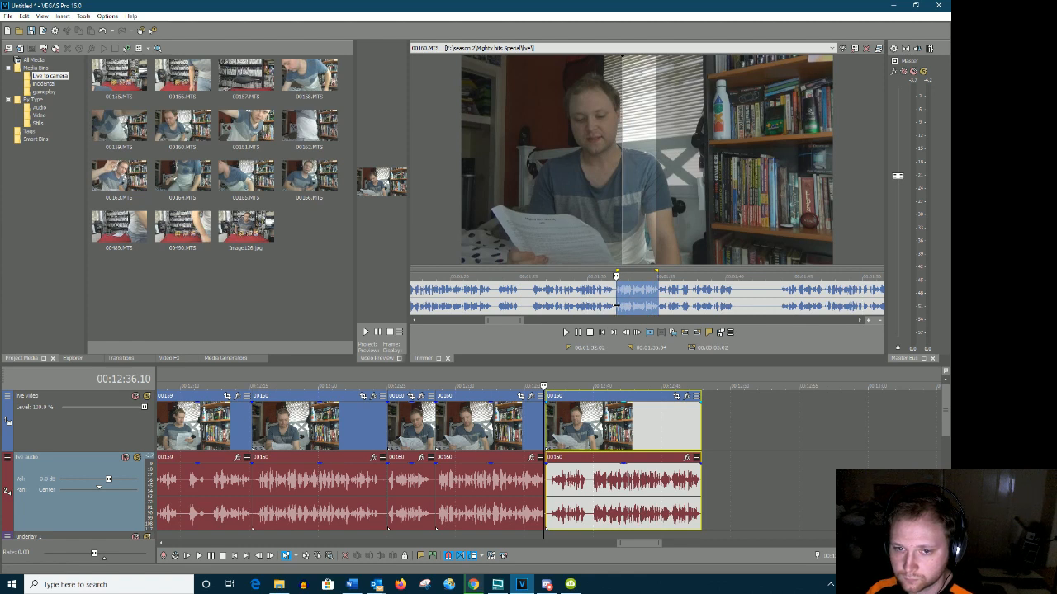
{"action": "left_click_drag", "start_coordinate": [615, 305], "coordinate": [530, 307]}
{"action": "left_click_drag", "start_coordinate": [563, 296], "coordinate": [712, 459]}
Play back the following line of 00160.MTS and append the 8-second section ending at about 00:02:07
{"action": "left_click", "coordinate": [781, 305]}
{"action": "key", "text": "space"}
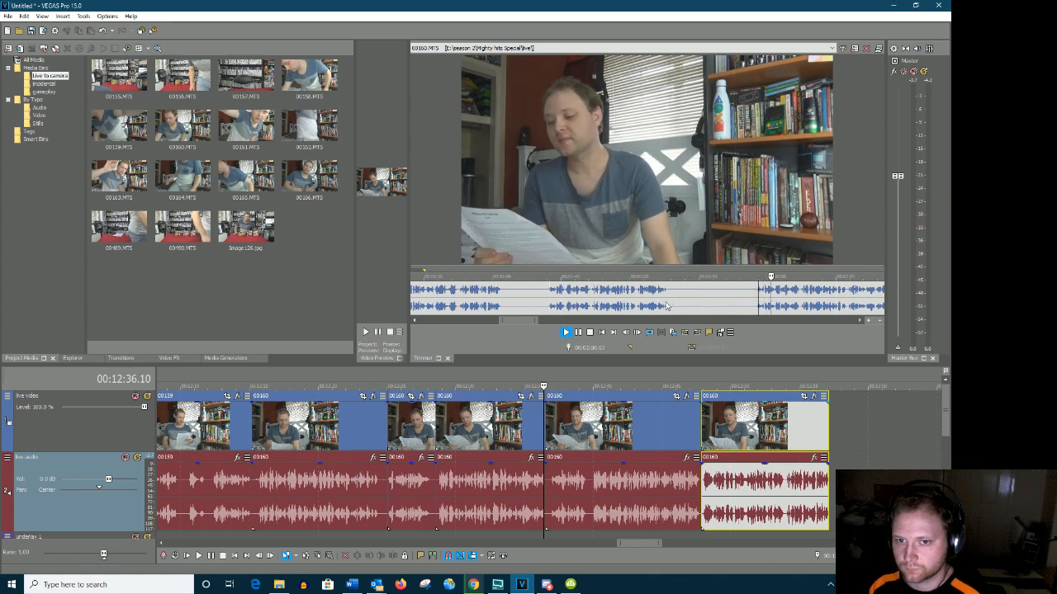
{"action": "left_click_drag", "start_coordinate": [526, 321], "coordinate": [537, 324]}
{"action": "left_click", "coordinate": [564, 303]}
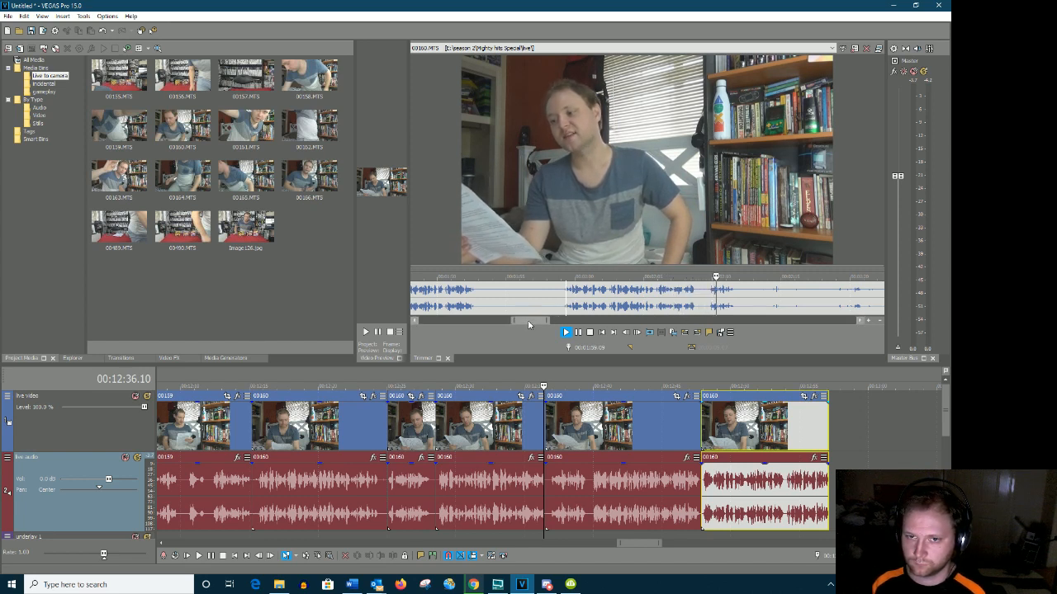
{"action": "left_click", "coordinate": [669, 293]}
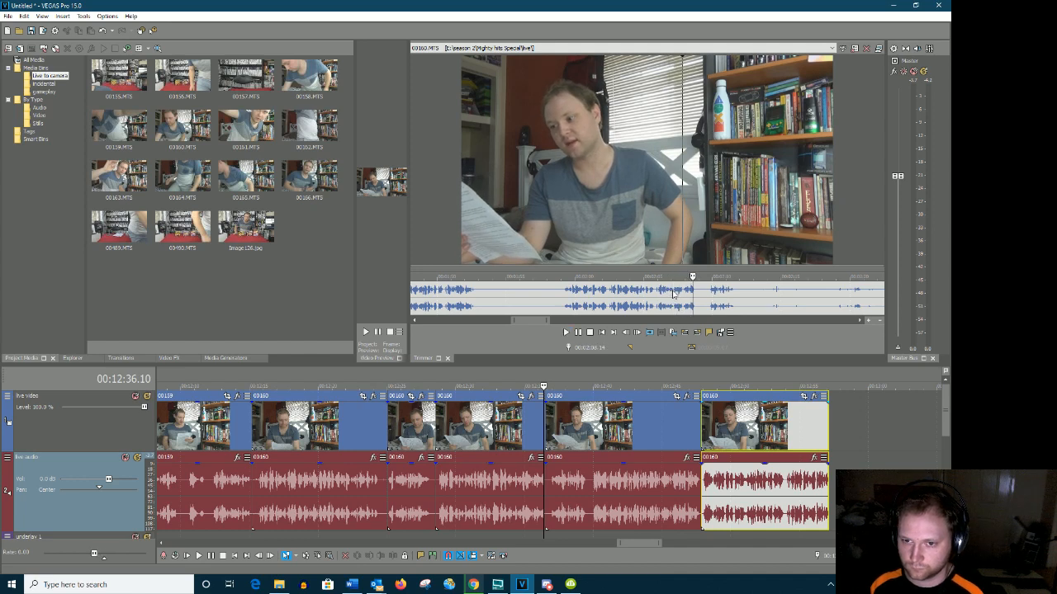
{"action": "left_click_drag", "start_coordinate": [674, 294], "coordinate": [829, 428]}
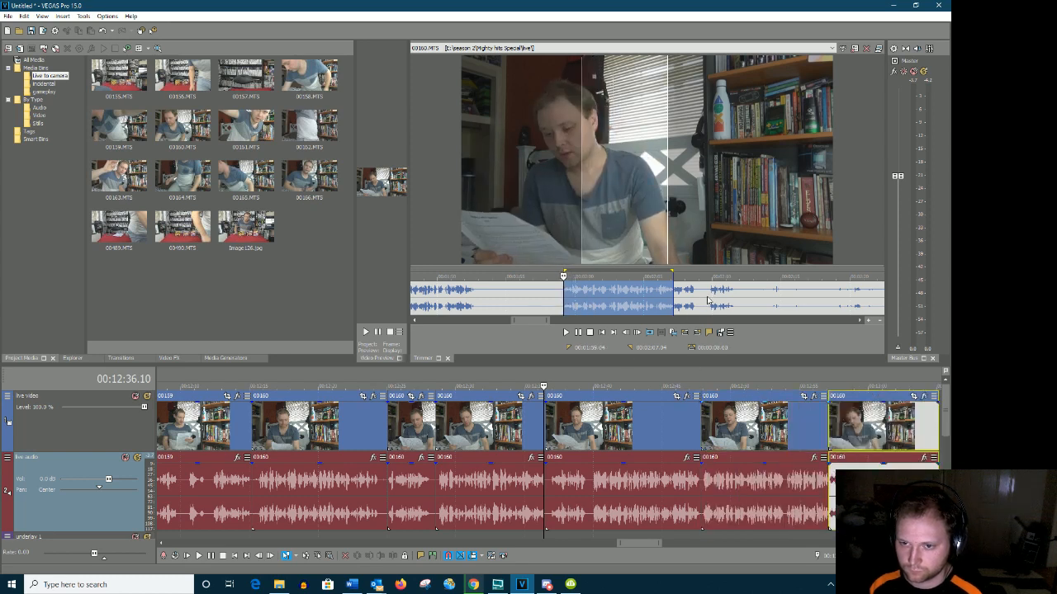
Append the roughly 2-second phrase of 00160.MTS from about 00:02:09 to 00:02:11 to the end of the timeline
{"action": "left_click_drag", "start_coordinate": [709, 299], "coordinate": [736, 305]}
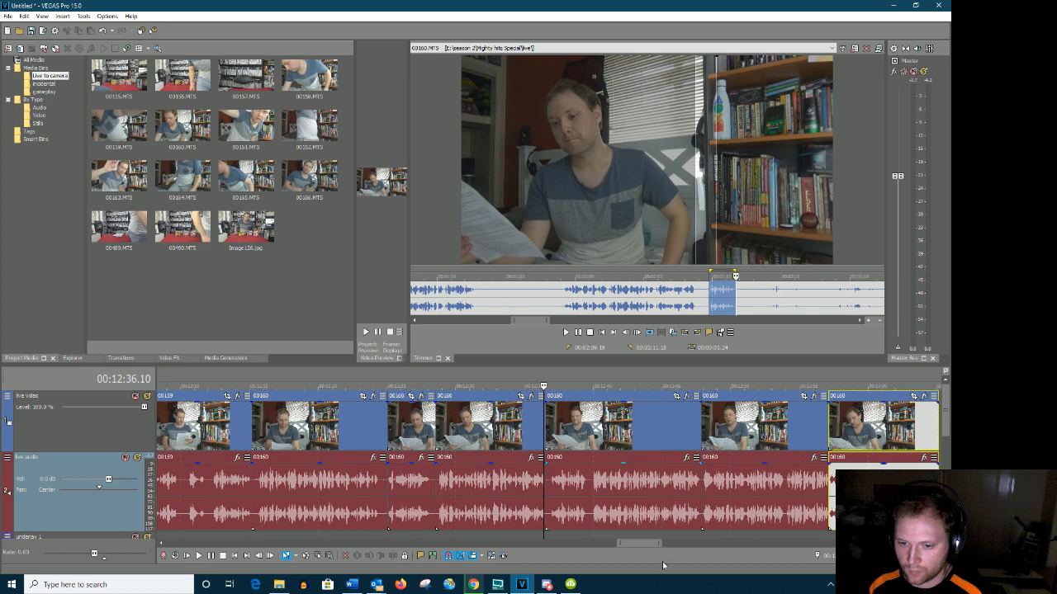
{"action": "left_click_drag", "start_coordinate": [650, 545], "coordinate": [665, 542]}
{"action": "left_click_drag", "start_coordinate": [718, 307], "coordinate": [642, 450]}
{"action": "scroll", "coordinate": [658, 449], "scroll_direction": "down", "scroll_amount": 1}
{"action": "scroll", "coordinate": [658, 449], "scroll_direction": "down", "scroll_amount": 2}
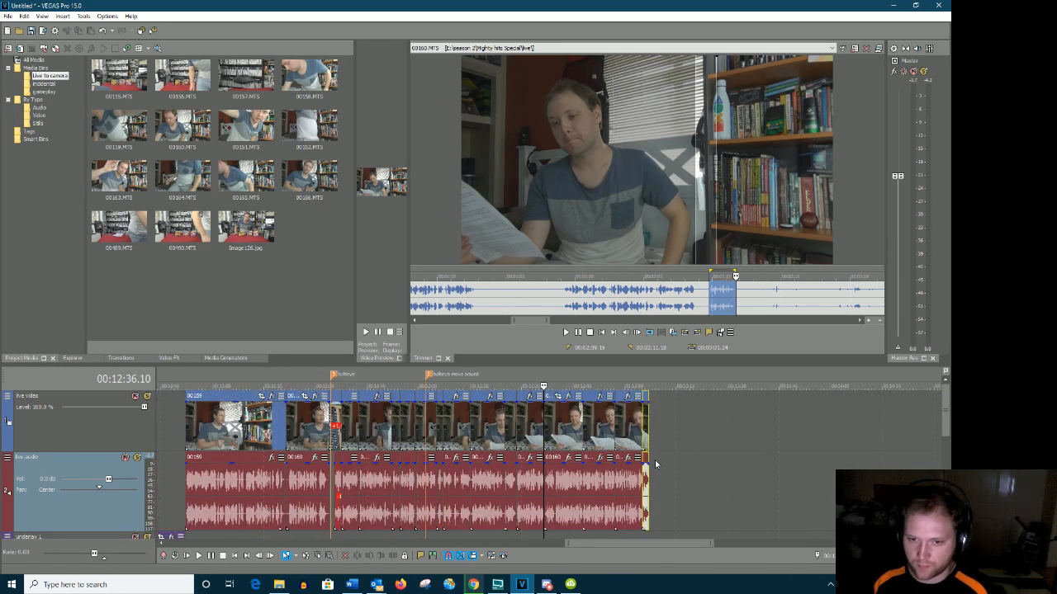
Play back the assembled timeline from about 00:12:09 through to its end in an enlarged video preview
{"action": "left_click", "coordinate": [482, 431]}
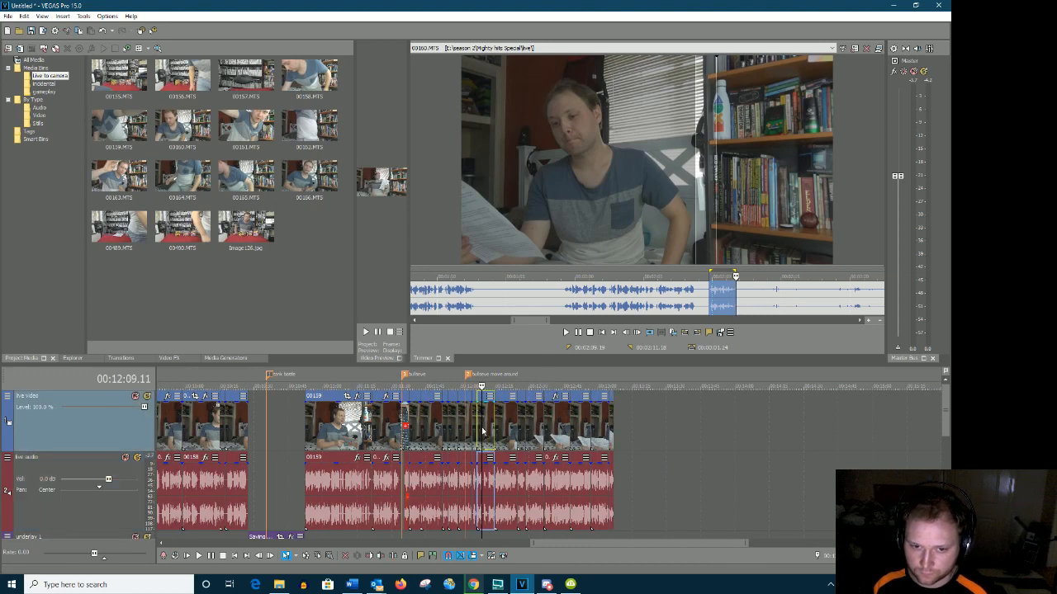
{"action": "key", "text": "space"}
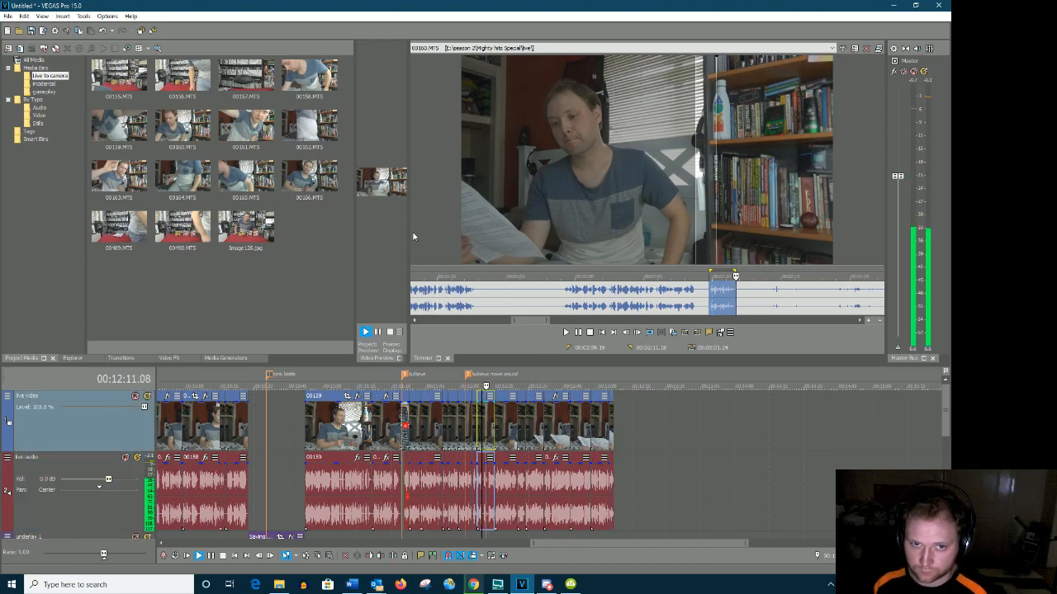
{"action": "left_click_drag", "start_coordinate": [408, 231], "coordinate": [648, 256]}
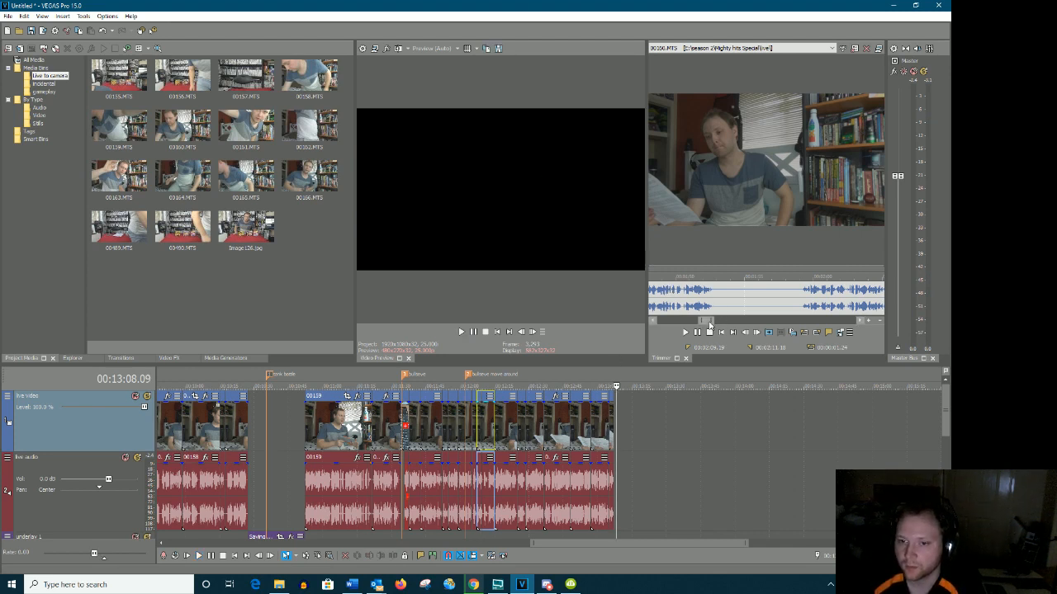
Enlarge the trimmer and skim 00160.MTS after 00:02:11, also spot-checking the clip from its beginning
{"action": "left_click_drag", "start_coordinate": [713, 320], "coordinate": [724, 321]}
{"action": "left_click_drag", "start_coordinate": [643, 297], "coordinate": [437, 298]}
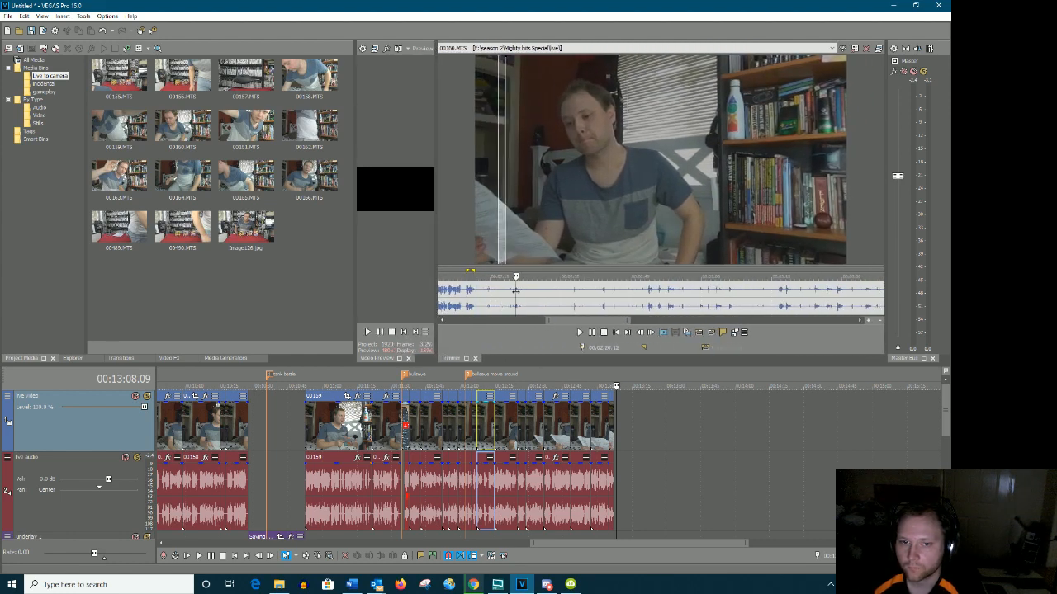
{"action": "key", "text": "space"}
{"action": "key", "text": "Return"}
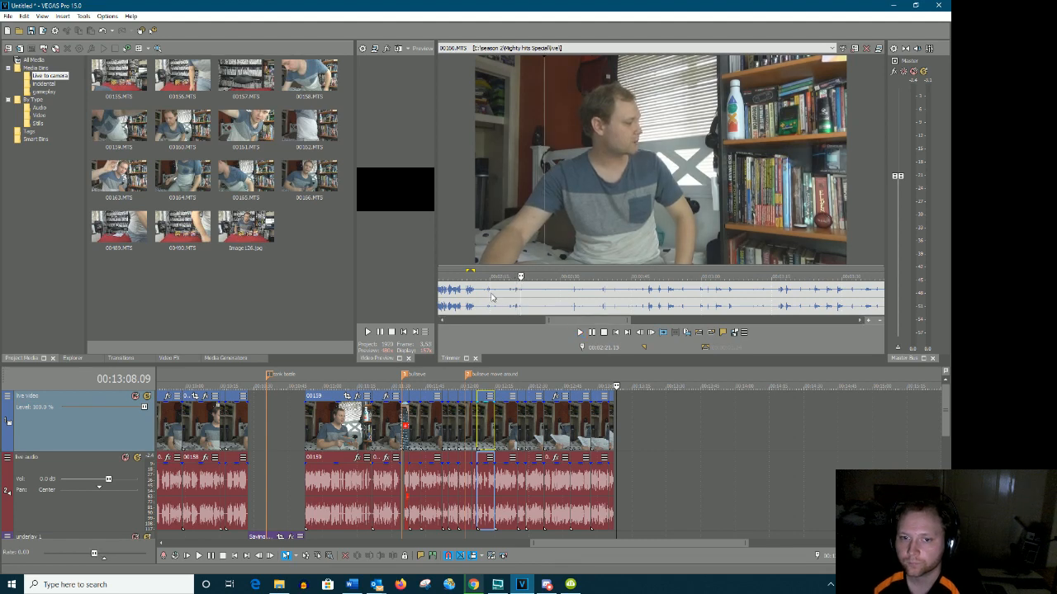
{"action": "left_click", "coordinate": [618, 303]}
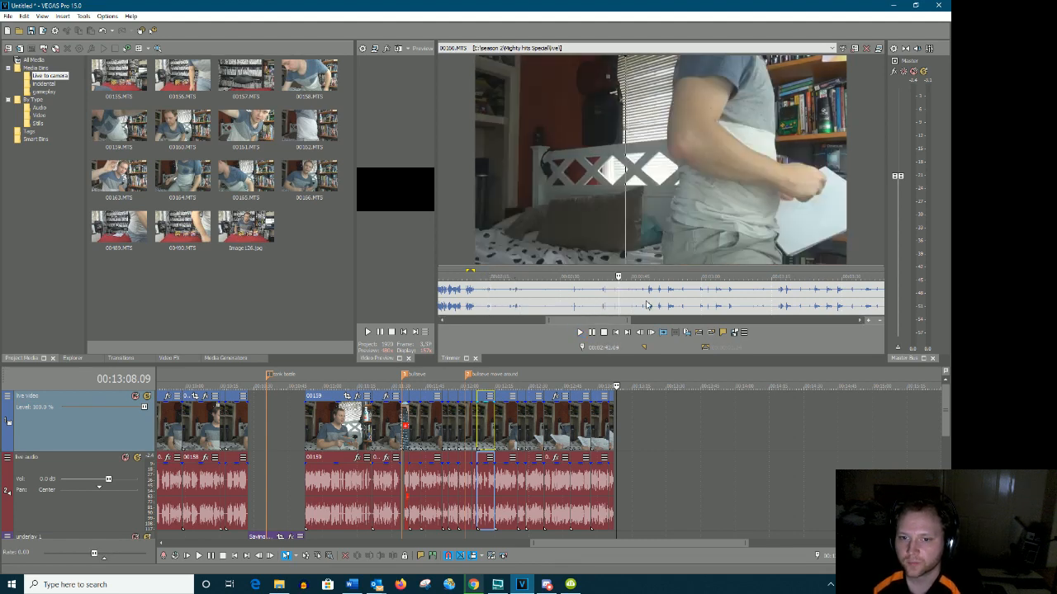
{"action": "left_click", "coordinate": [616, 332]}
{"action": "key", "text": "space"}
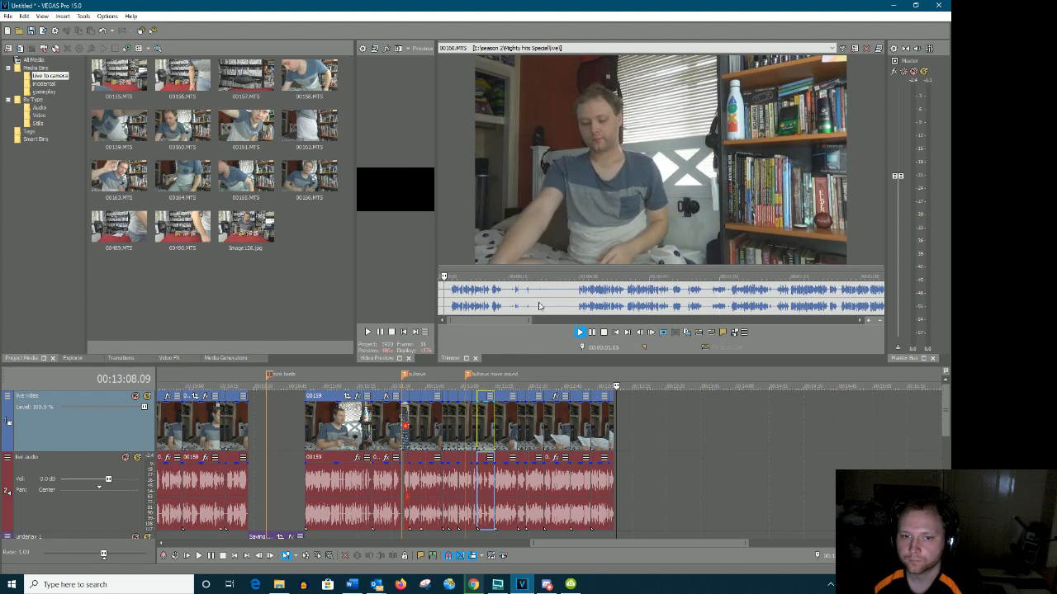
{"action": "scroll", "coordinate": [665, 294], "scroll_direction": "down", "scroll_amount": 2}
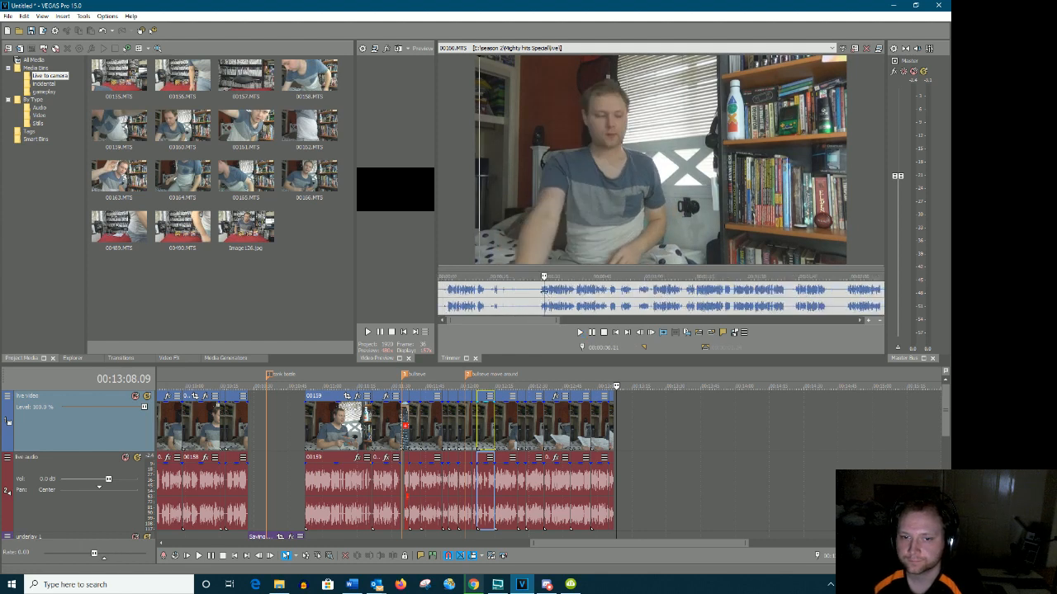
{"action": "left_click", "coordinate": [669, 299]}
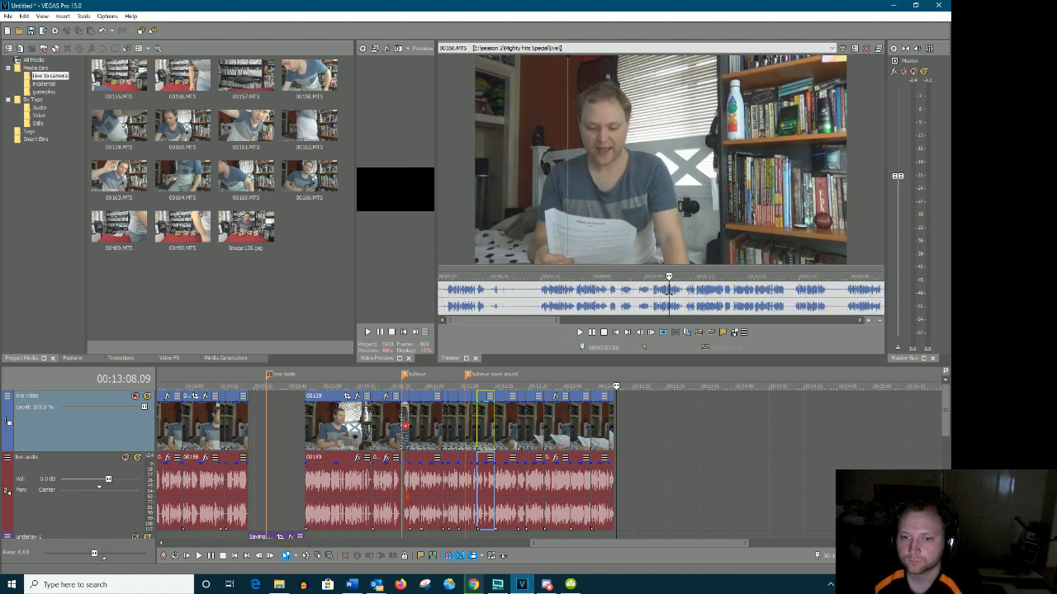
{"action": "left_click", "coordinate": [856, 296]}
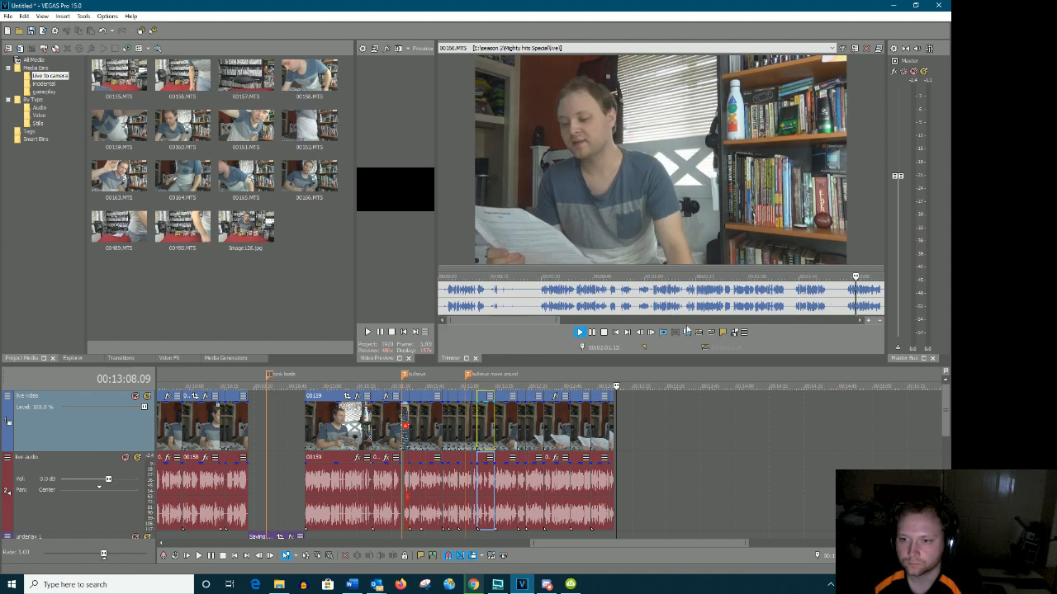
Play back 00160.MTS from about 00:02:35 and append the 4-second section from 00:02:52 to 00:02:56, butted against the last clip
{"action": "left_click_drag", "start_coordinate": [533, 321], "coordinate": [614, 321]}
{"action": "key", "text": "k"}
{"action": "left_click_drag", "start_coordinate": [539, 321], "coordinate": [571, 314]}
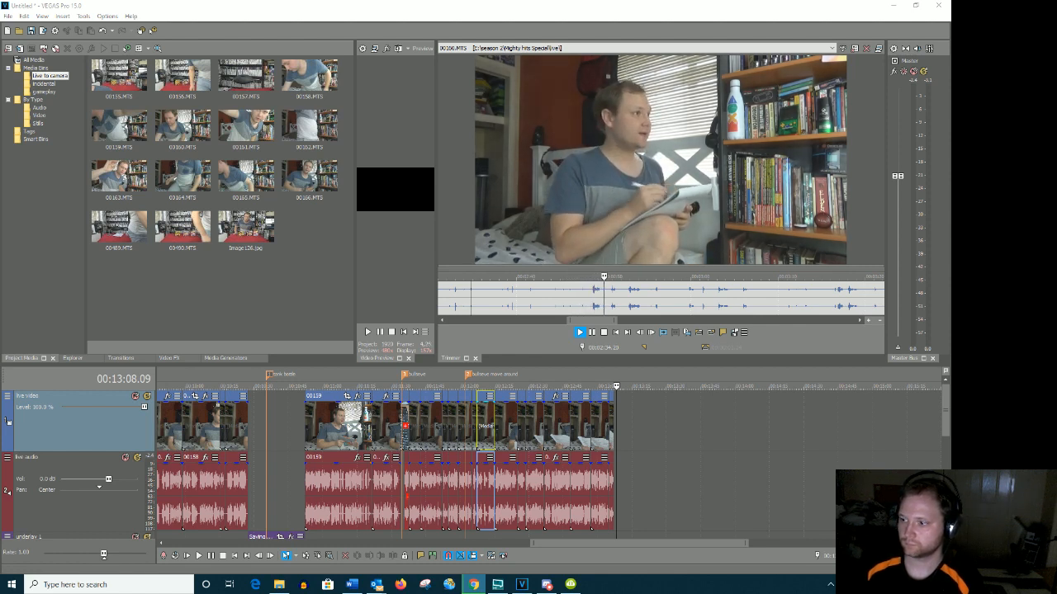
{"action": "left_click", "coordinate": [592, 332]}
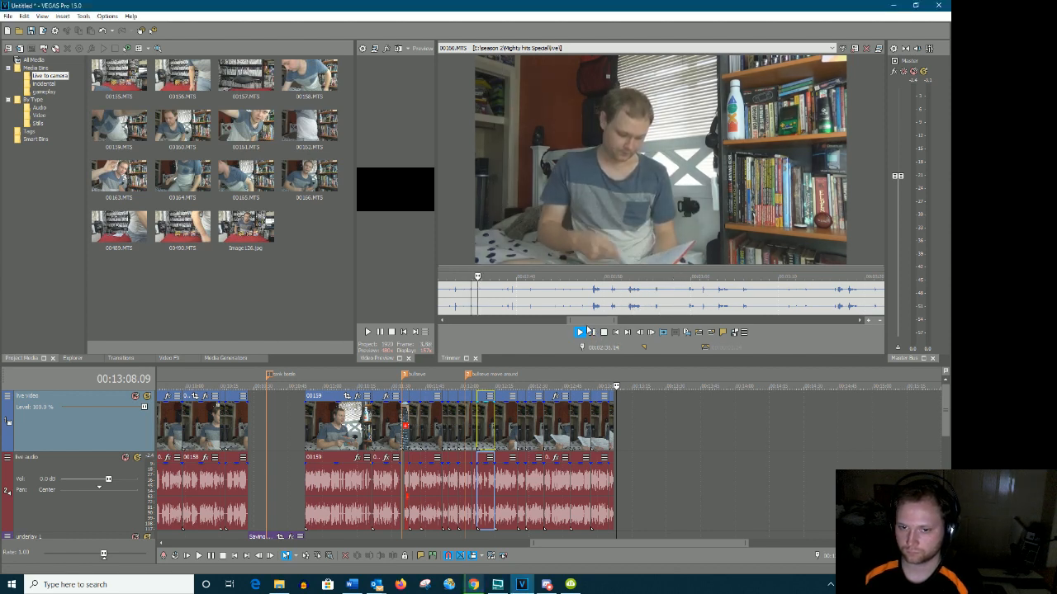
{"action": "left_click", "coordinate": [591, 332]}
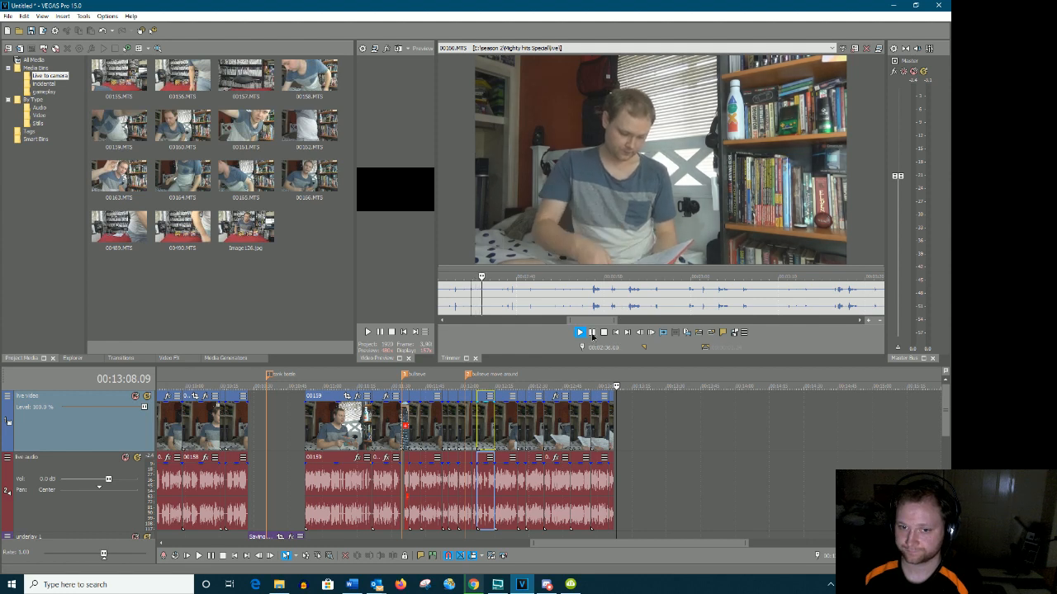
{"action": "left_click_drag", "start_coordinate": [626, 298], "coordinate": [623, 425]}
{"action": "scroll", "coordinate": [642, 439], "scroll_direction": "up", "scroll_amount": 4}
{"action": "left_click_drag", "start_coordinate": [525, 448], "coordinate": [497, 436]}
Play back the end of the timeline across the newly appended 4-second clip
{"action": "left_click", "coordinate": [487, 437]}
{"action": "key", "text": "space"}
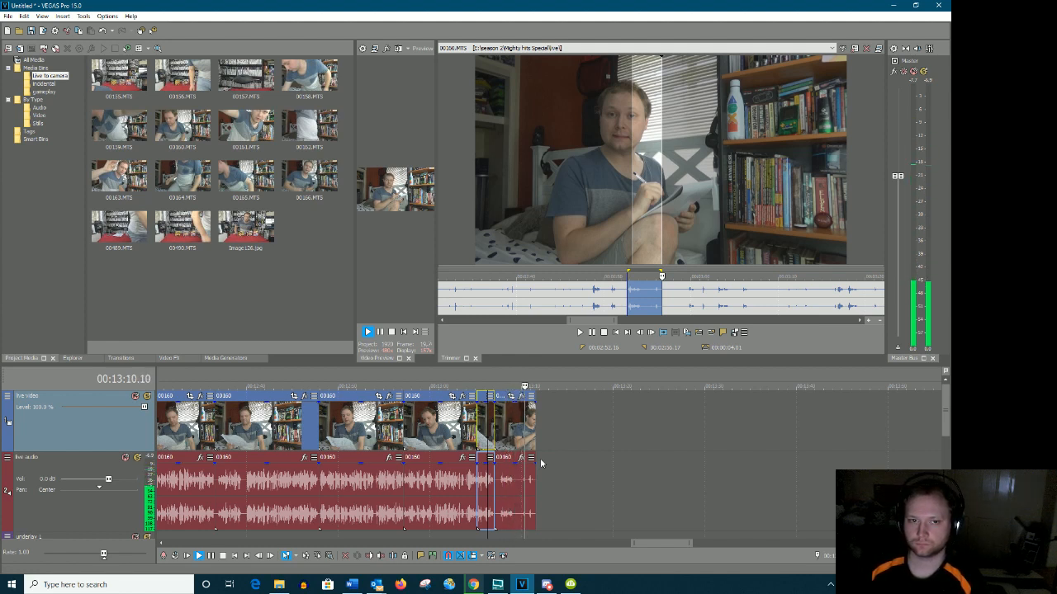
{"action": "key", "text": "Return"}
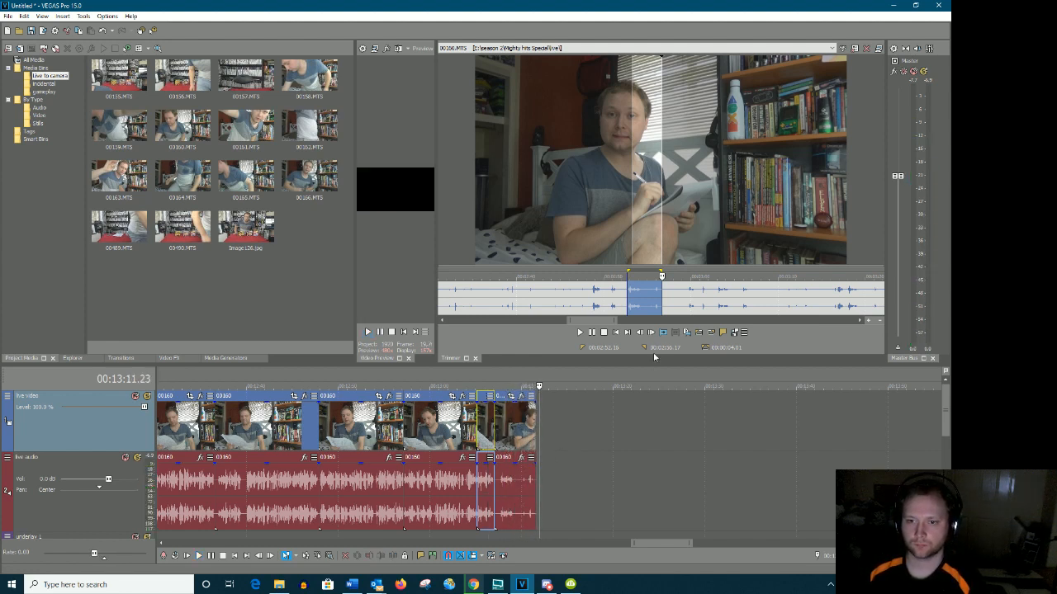
Play back the next phrase of 00160.MTS and add a trimmer marker named "double check" at about 00:03:00
{"action": "left_click", "coordinate": [688, 302]}
{"action": "key", "text": "space"}
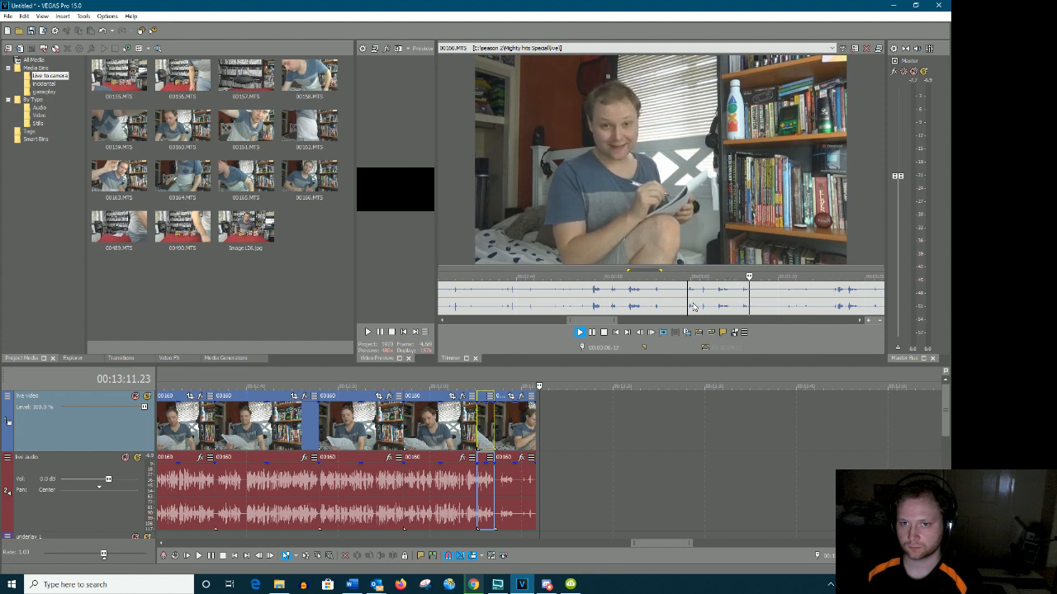
{"action": "key", "text": "Return"}
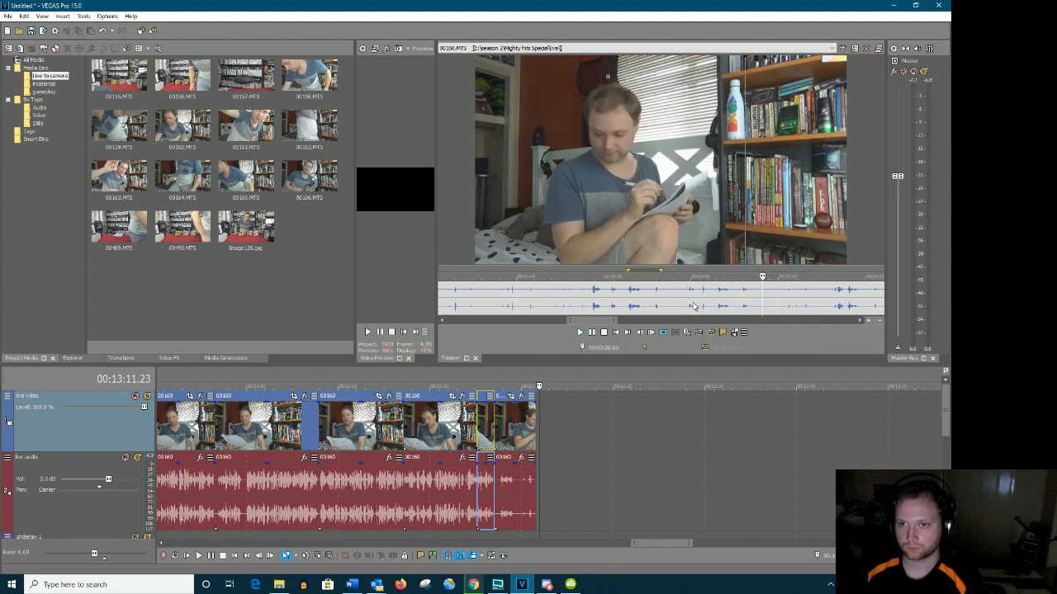
{"action": "left_click", "coordinate": [688, 299]}
{"action": "key", "text": "Return"}
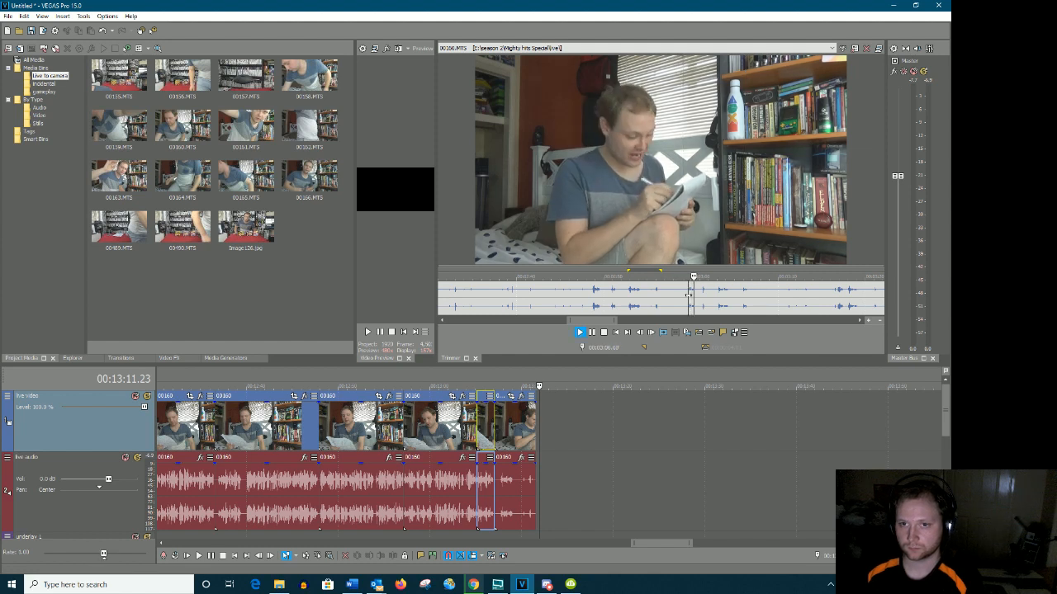
{"action": "key", "text": "Return"}
{"action": "left_click_drag", "start_coordinate": [688, 295], "coordinate": [696, 296]}
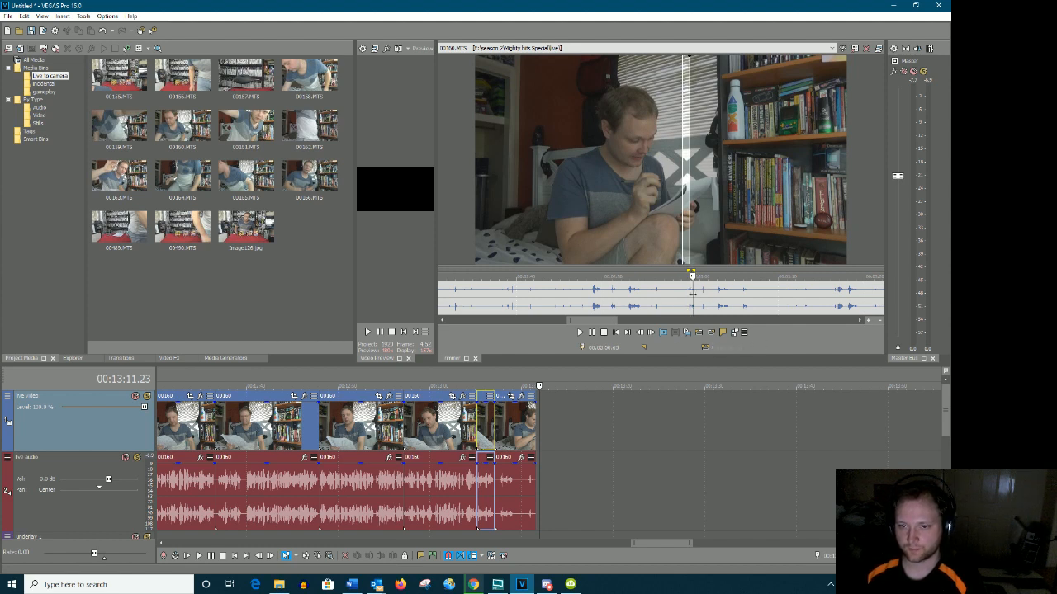
{"action": "left_click", "coordinate": [693, 299]}
{"action": "left_click", "coordinate": [721, 333]}
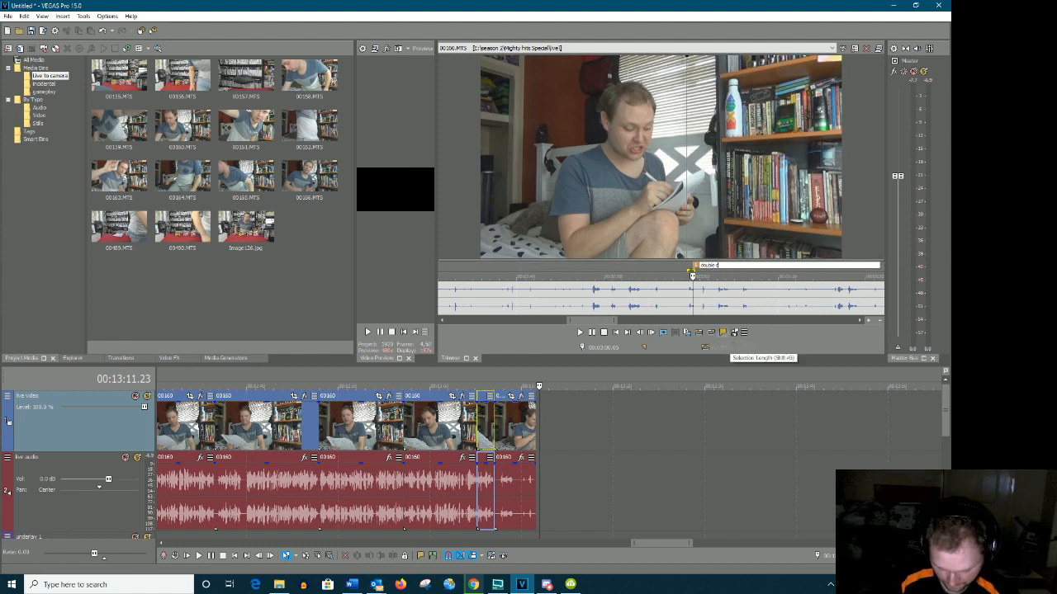
{"action": "key", "text": "Return"}
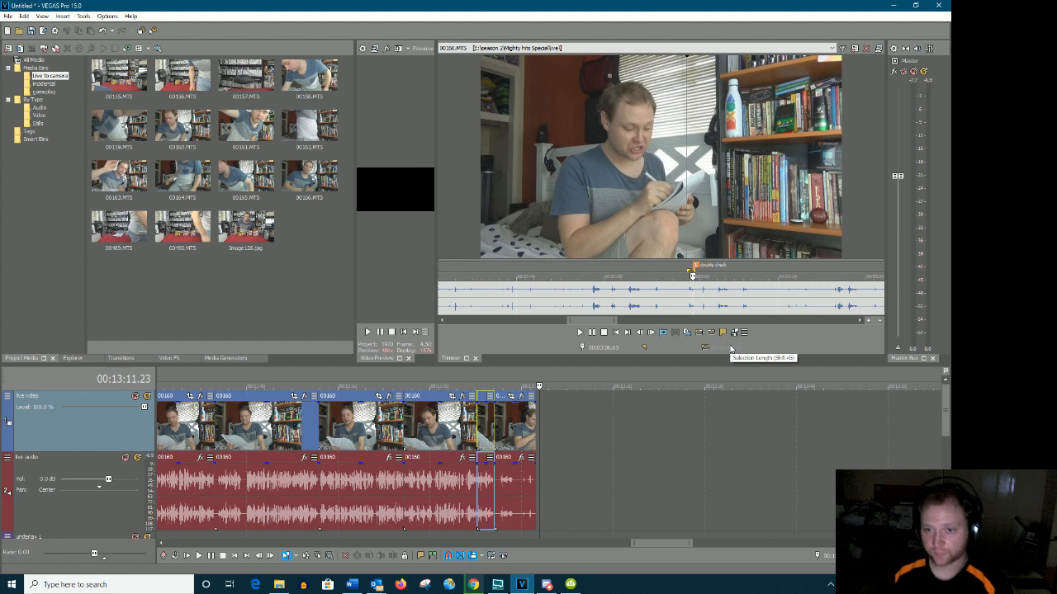
Play back 00160.MTS in the trimmer from the "double check" marker at about 00:03:00 through to about 00:03:14
{"action": "key", "text": "space"}
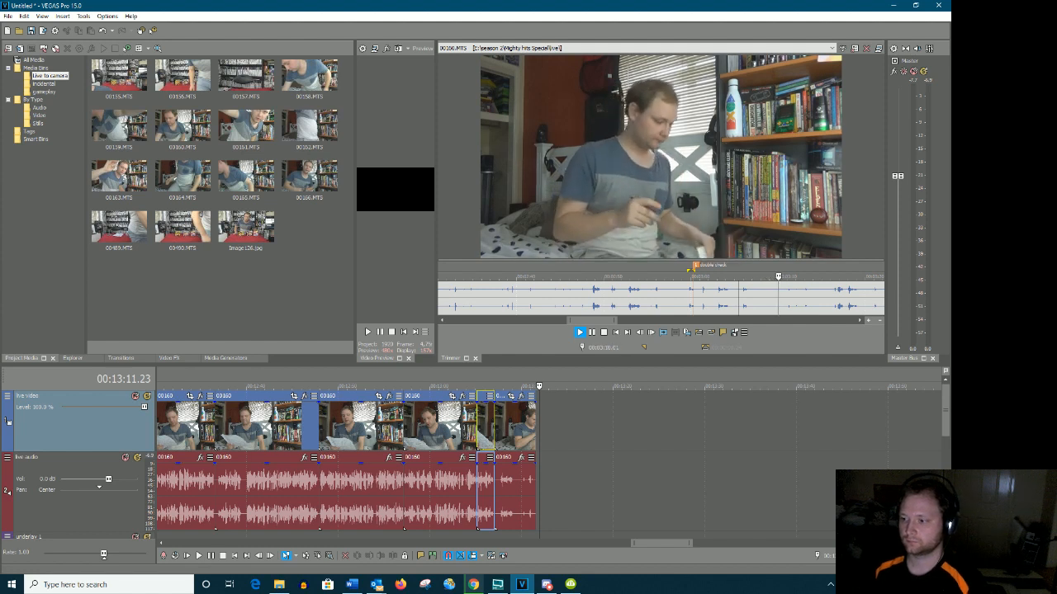
{"action": "key", "text": "alt+Tab"}
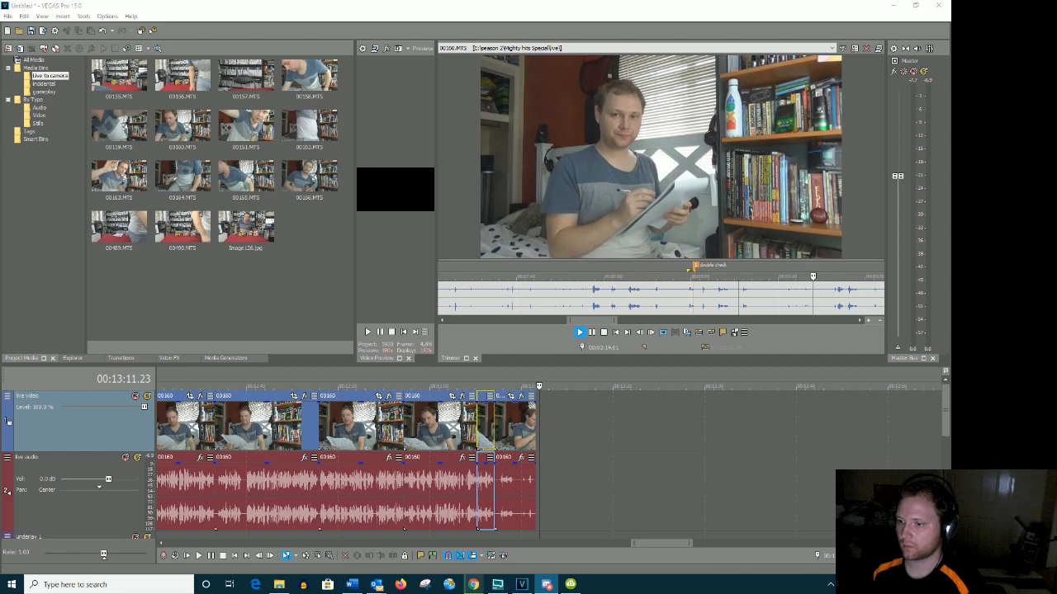
{"action": "key", "text": "alt+Tab"}
{"action": "key", "text": "space"}
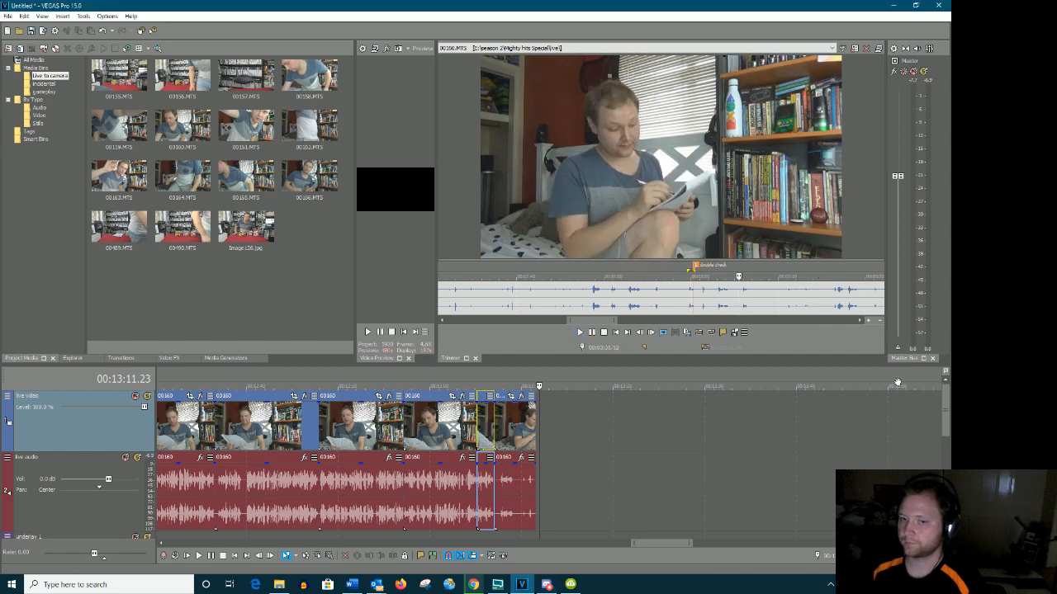
{"action": "left_click_drag", "start_coordinate": [581, 321], "coordinate": [593, 321]}
{"action": "key", "text": "space"}
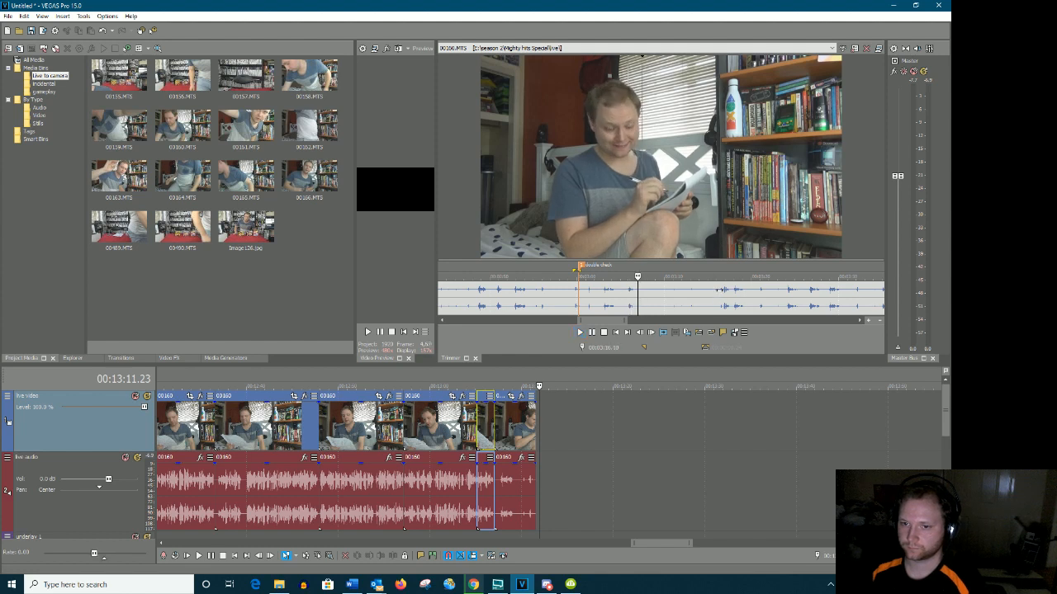
Spot-check 00160.MTS at about 00:03:11, and play it back from about 00:03:16 to review the following phrases
{"action": "left_click", "coordinate": [716, 294]}
{"action": "key", "text": "space"}
{"action": "left_click", "coordinate": [676, 296]}
{"action": "key", "text": "space"}
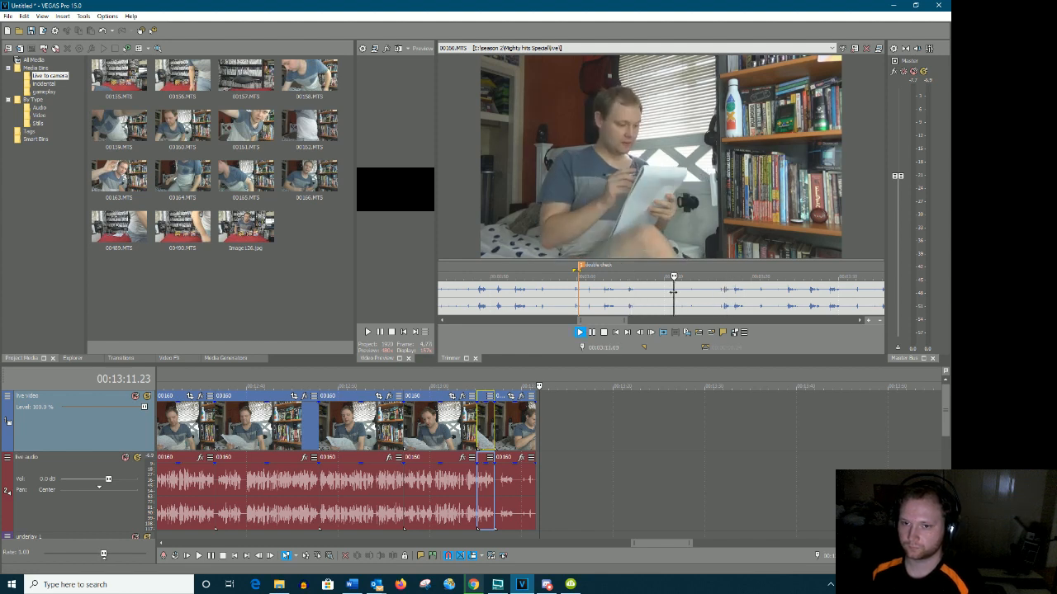
{"action": "key", "text": "space"}
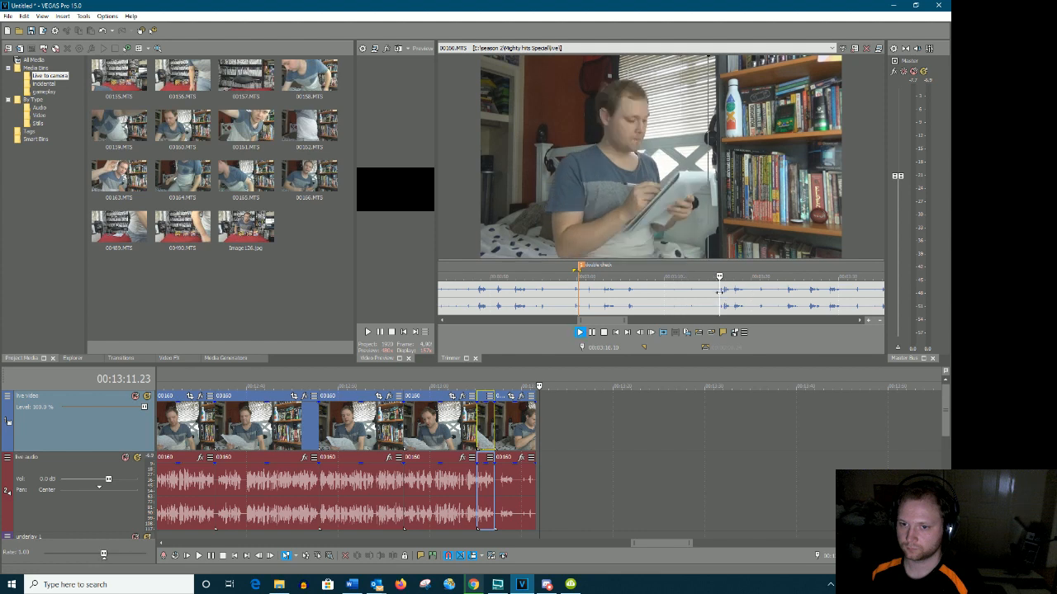
{"action": "left_click_drag", "start_coordinate": [601, 324], "coordinate": [612, 324]}
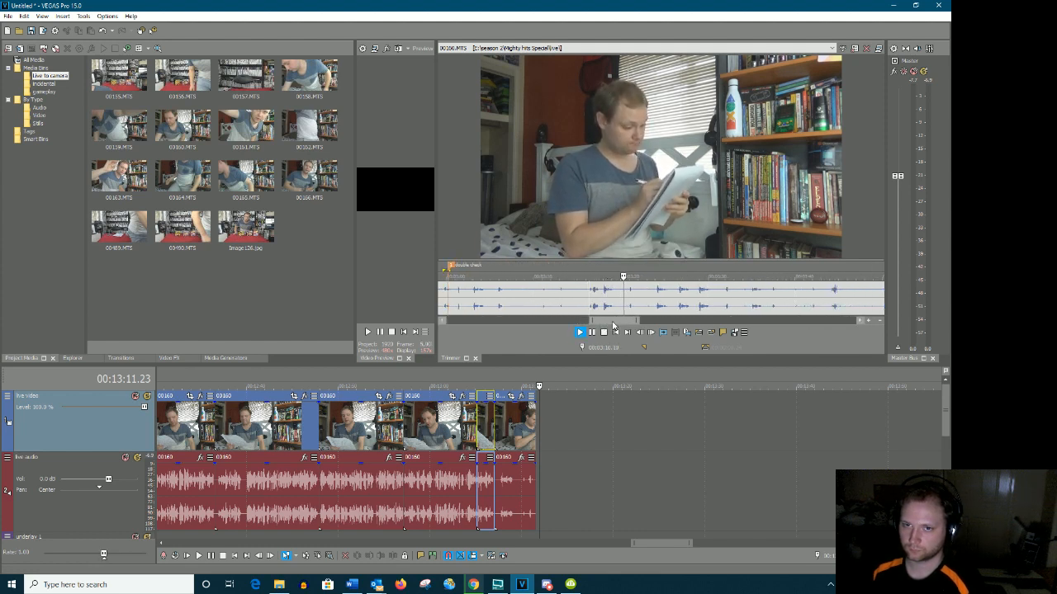
{"action": "left_click_drag", "start_coordinate": [613, 321], "coordinate": [628, 321]}
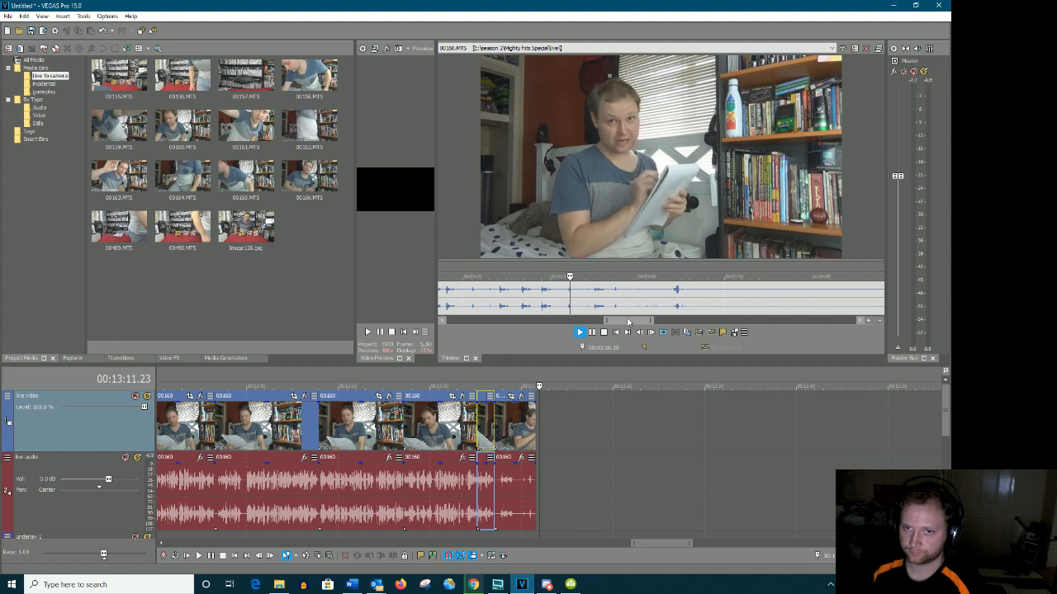
Review the talking-to-camera footage in the Trimmer from about 00:03:16 to 00:06:00, sampling the takes for a usable one
{"action": "left_click_drag", "start_coordinate": [628, 320], "coordinate": [637, 327]}
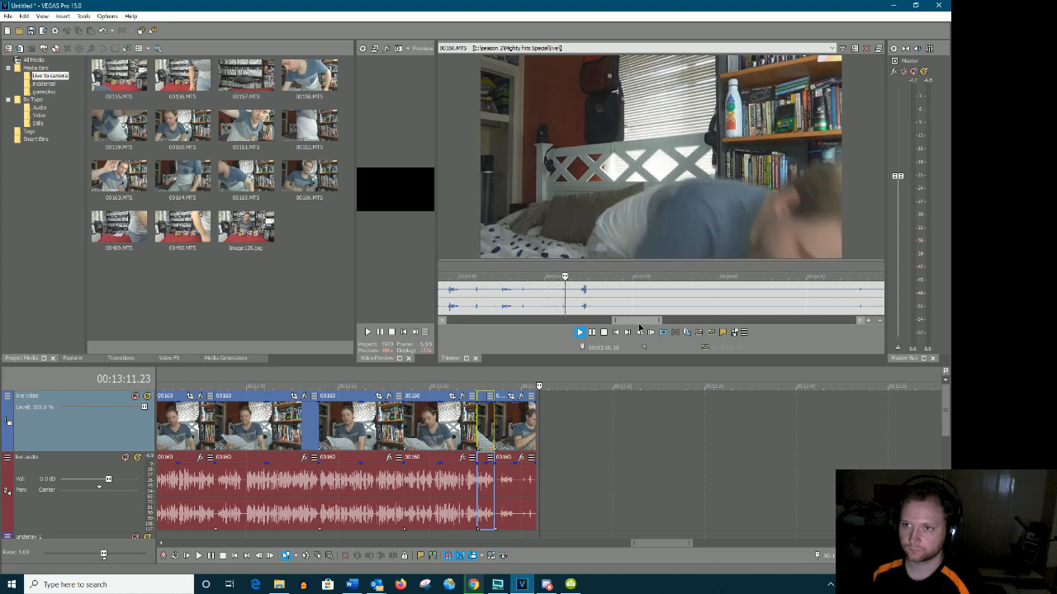
{"action": "left_click_drag", "start_coordinate": [642, 325], "coordinate": [653, 322]}
{"action": "key", "text": "Return"}
{"action": "key", "text": "Return"}
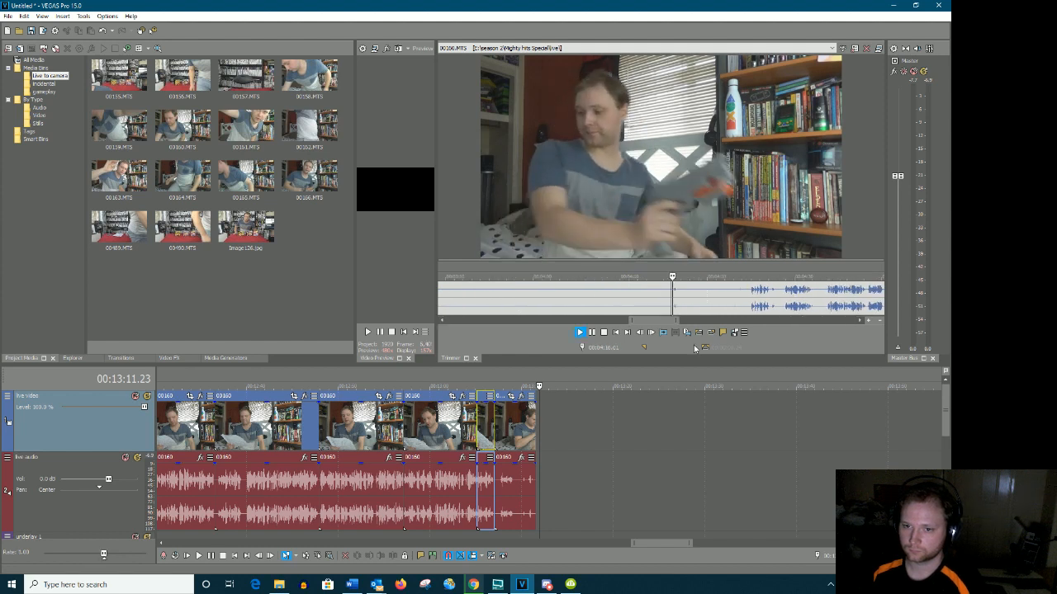
{"action": "left_click_drag", "start_coordinate": [673, 324], "coordinate": [683, 332]}
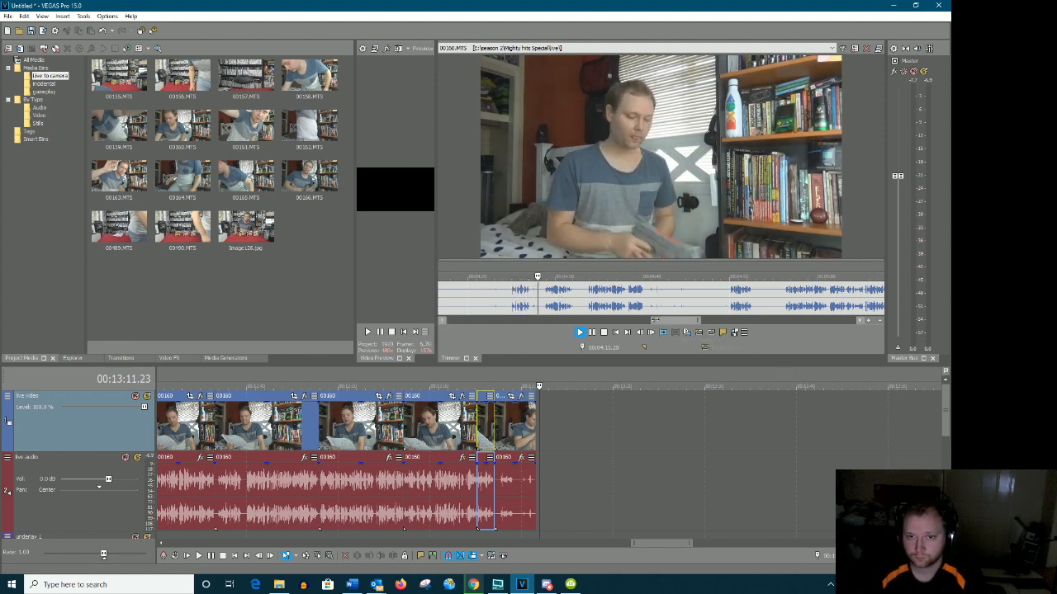
{"action": "left_click_drag", "start_coordinate": [667, 325], "coordinate": [669, 324]}
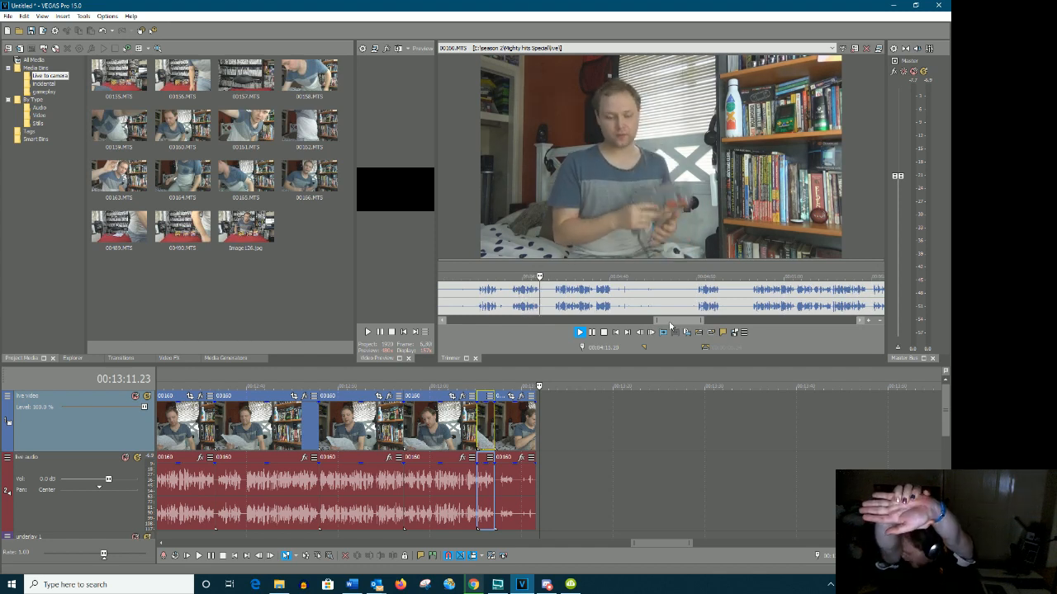
{"action": "left_click_drag", "start_coordinate": [670, 324], "coordinate": [718, 324]}
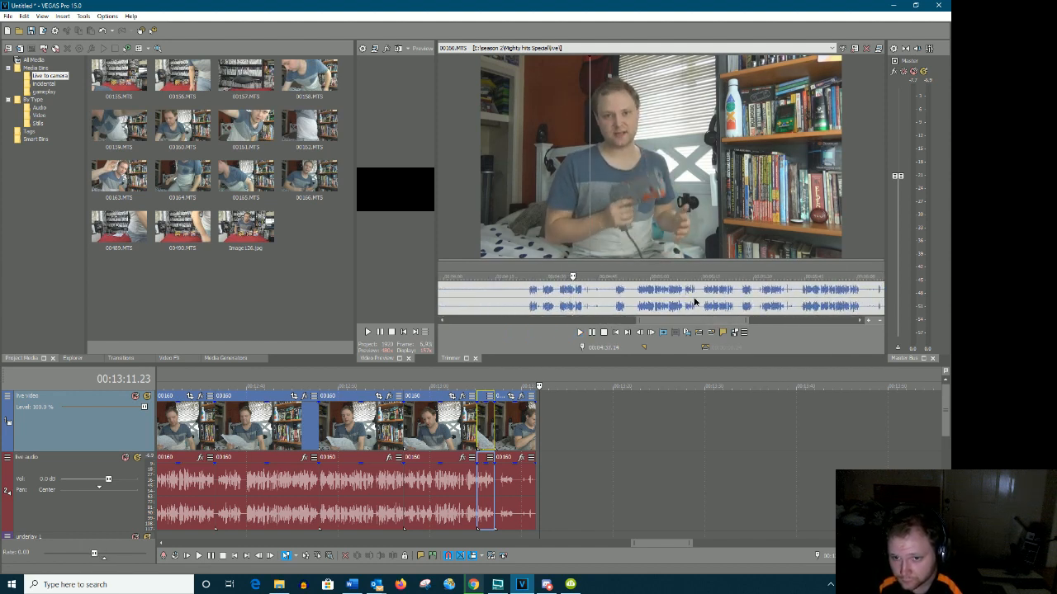
{"action": "left_click", "coordinate": [694, 298]}
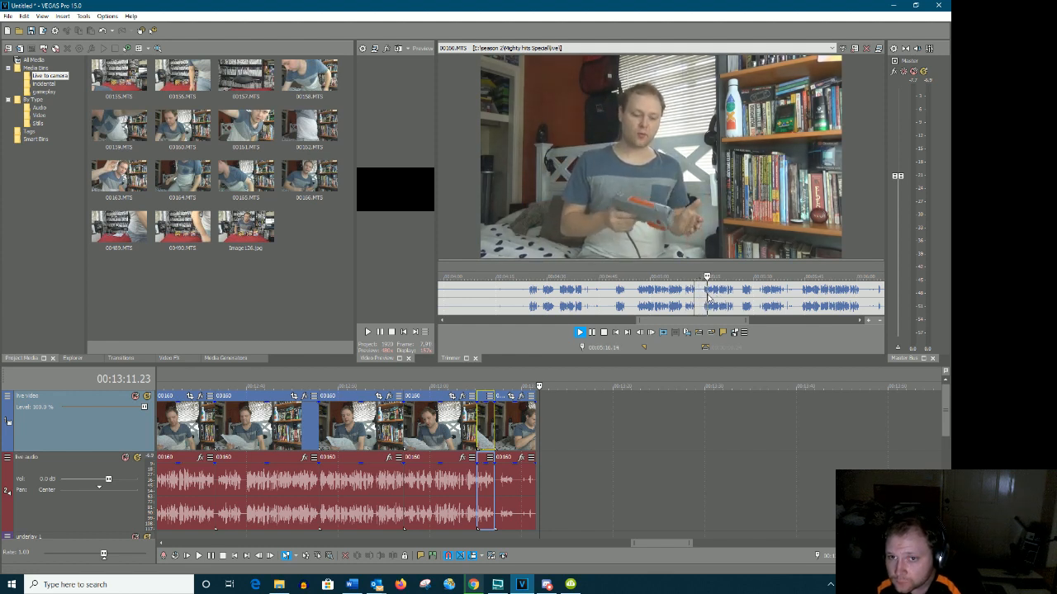
{"action": "left_click_drag", "start_coordinate": [697, 321], "coordinate": [732, 321]}
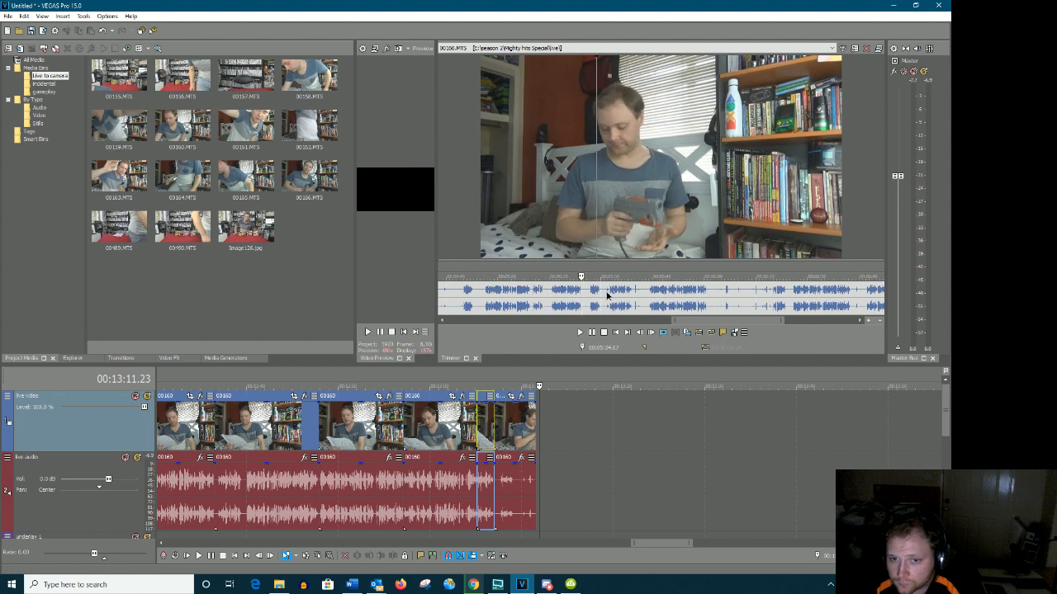
{"action": "left_click", "coordinate": [652, 293]}
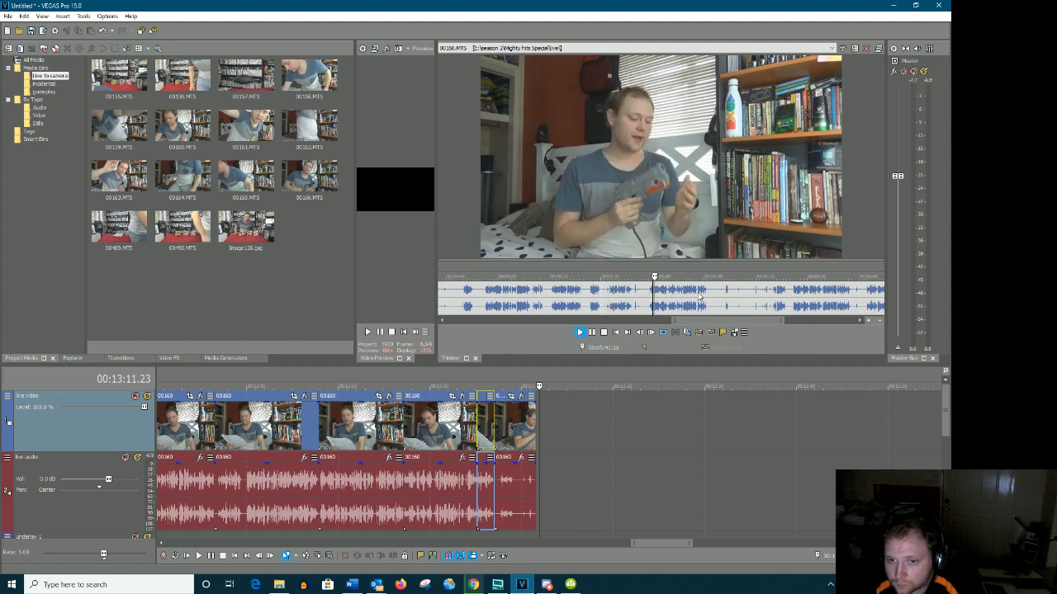
{"action": "left_click", "coordinate": [699, 295]}
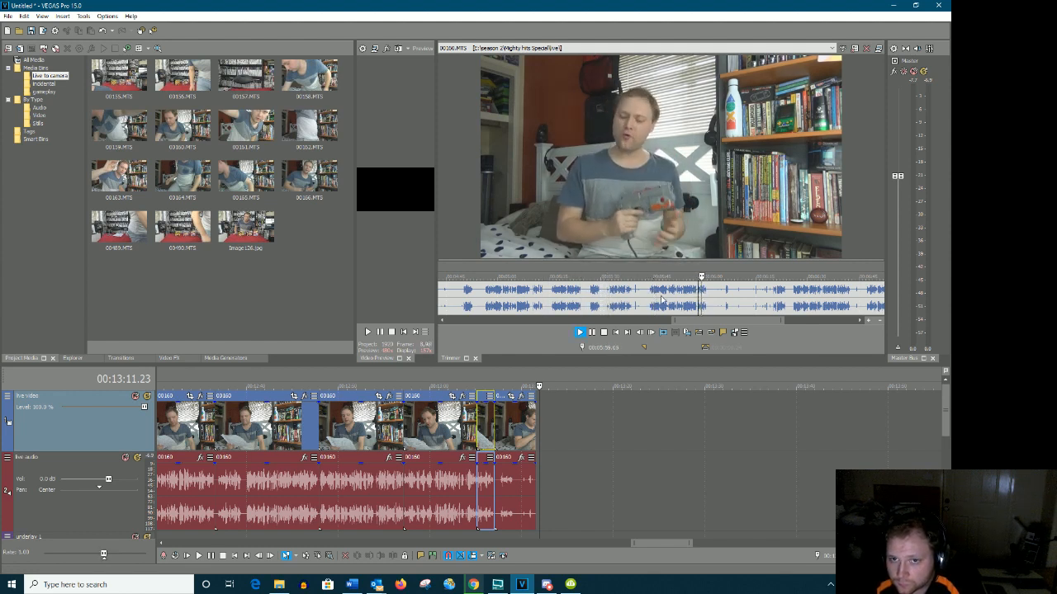
Select the roughly 18-second take ending near 00:06:43 in the Trimmer and add it to the end of the live video and audio tracks
{"action": "left_click_drag", "start_coordinate": [711, 321], "coordinate": [755, 321]}
{"action": "left_click", "coordinate": [608, 299]}
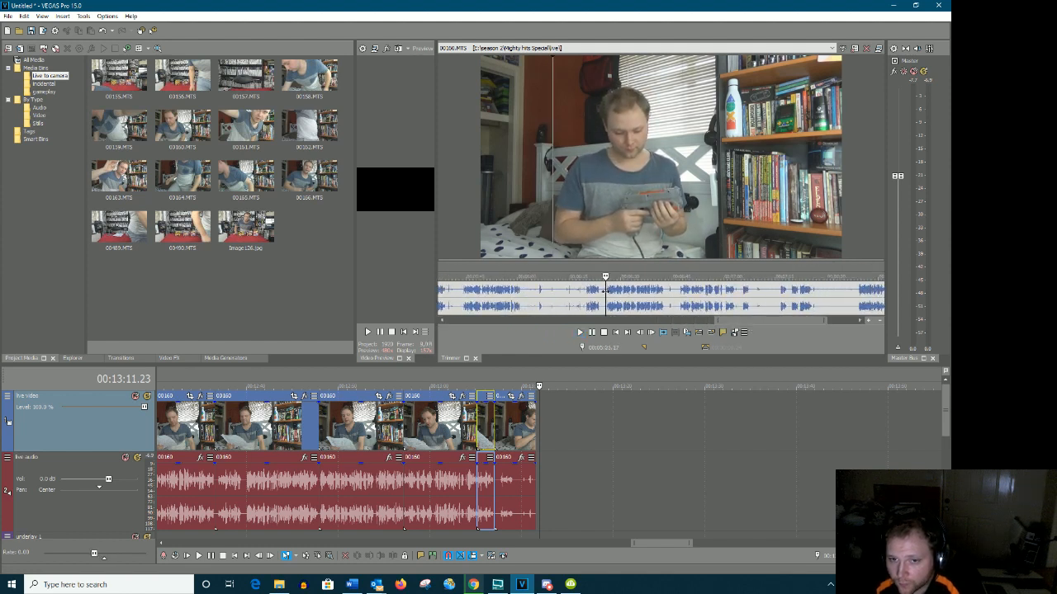
{"action": "left_click", "coordinate": [652, 295]}
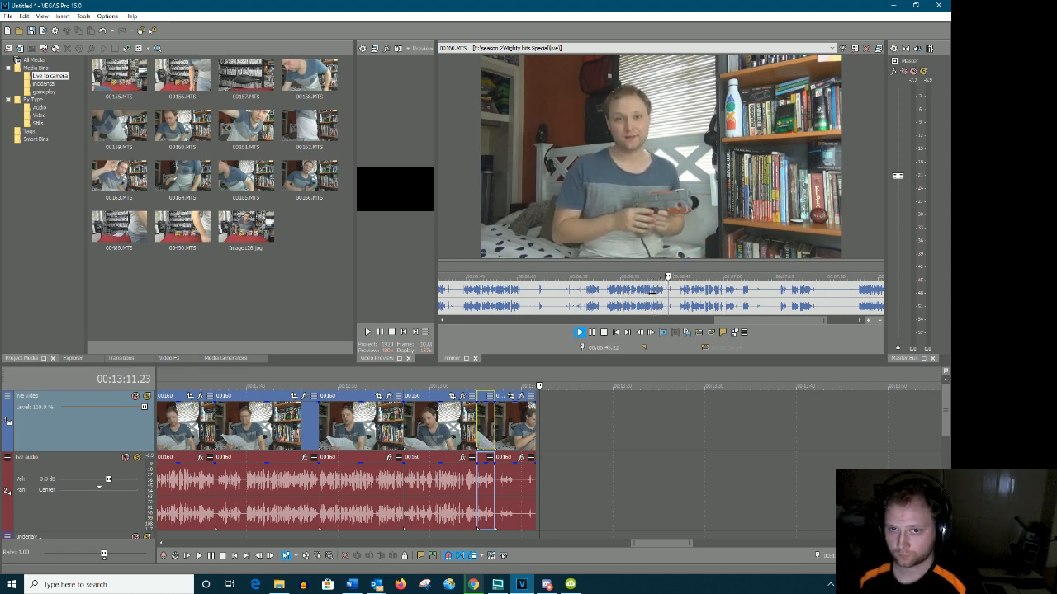
{"action": "key", "text": "Return"}
{"action": "left_click_drag", "start_coordinate": [605, 297], "coordinate": [541, 426]}
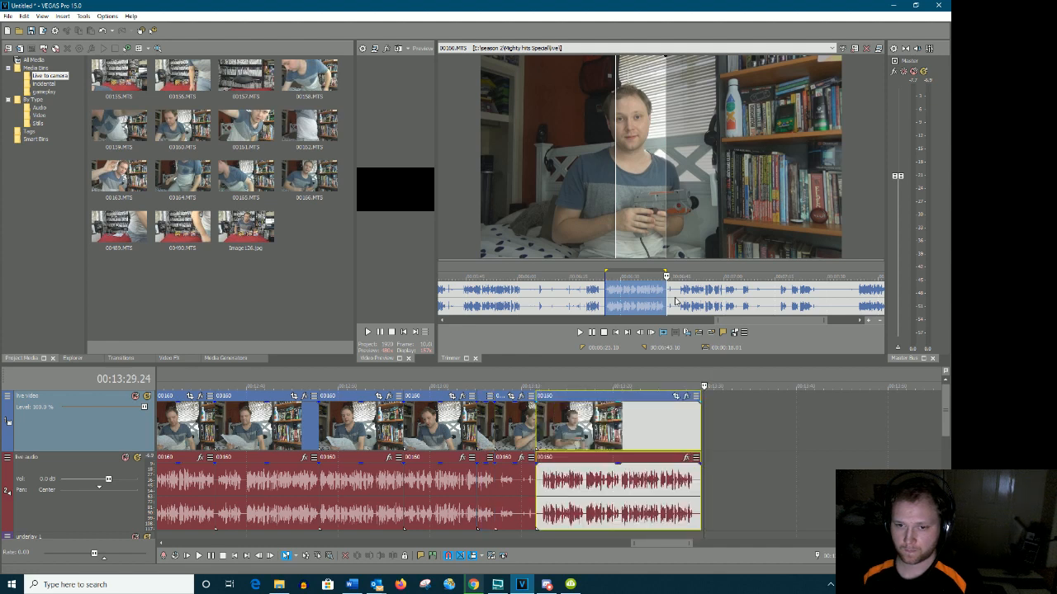
Play the following take in the Trimmer, select about 13 seconds ending at 00:07:00, and append it after the last timeline clip
{"action": "left_click", "coordinate": [675, 302]}
{"action": "key", "text": "space"}
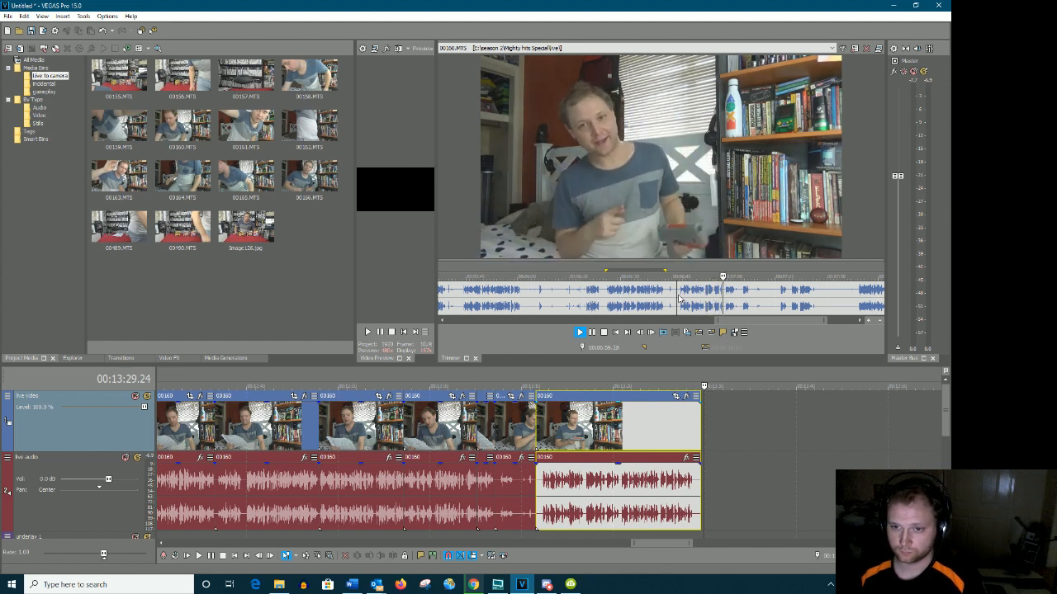
{"action": "key", "text": "space"}
{"action": "left_click_drag", "start_coordinate": [681, 298], "coordinate": [724, 305]}
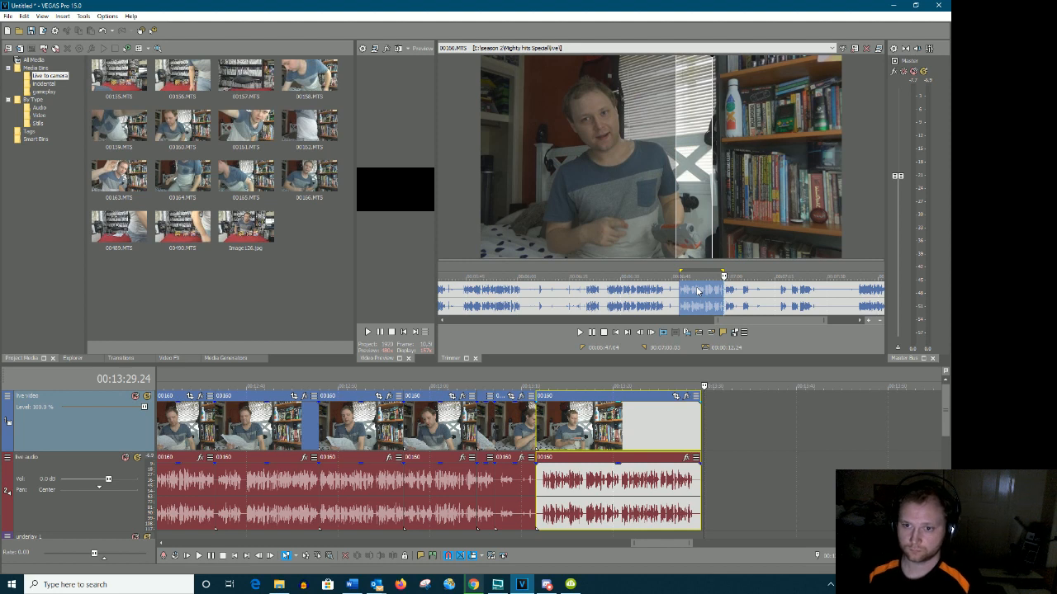
{"action": "left_click_drag", "start_coordinate": [689, 293], "coordinate": [707, 441]}
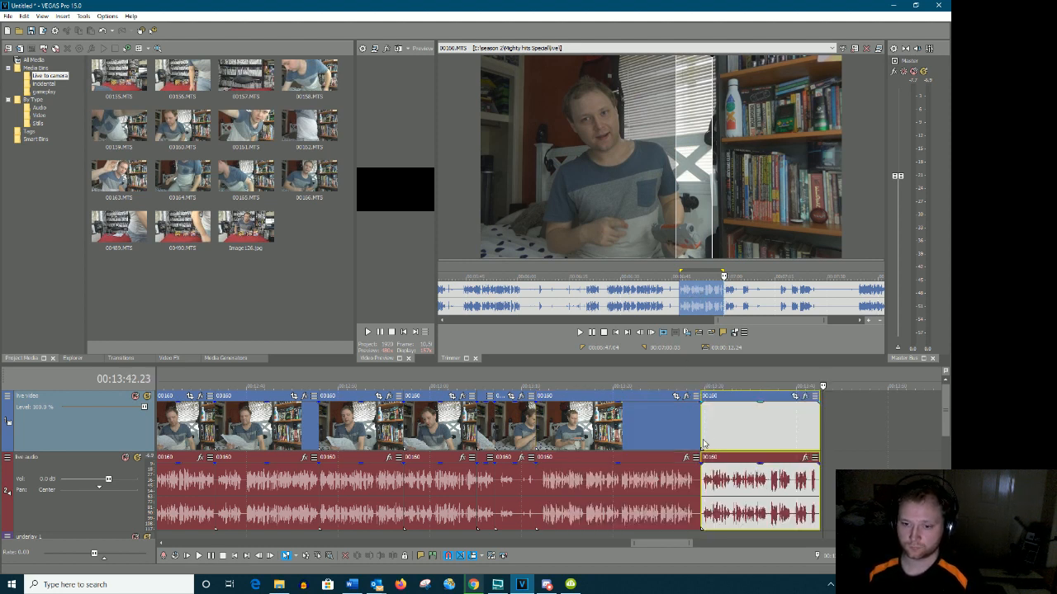
Add a timeline marker named "demonetised" at 00:13:44.04, just past the end of the last clip
{"action": "left_click", "coordinate": [834, 422]}
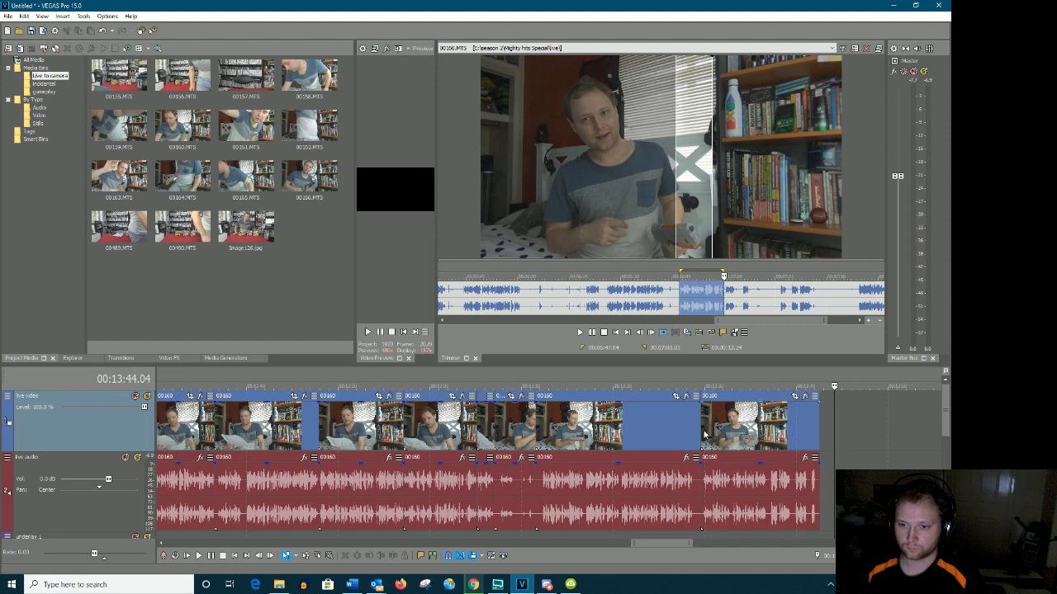
{"action": "left_click", "coordinate": [425, 557]}
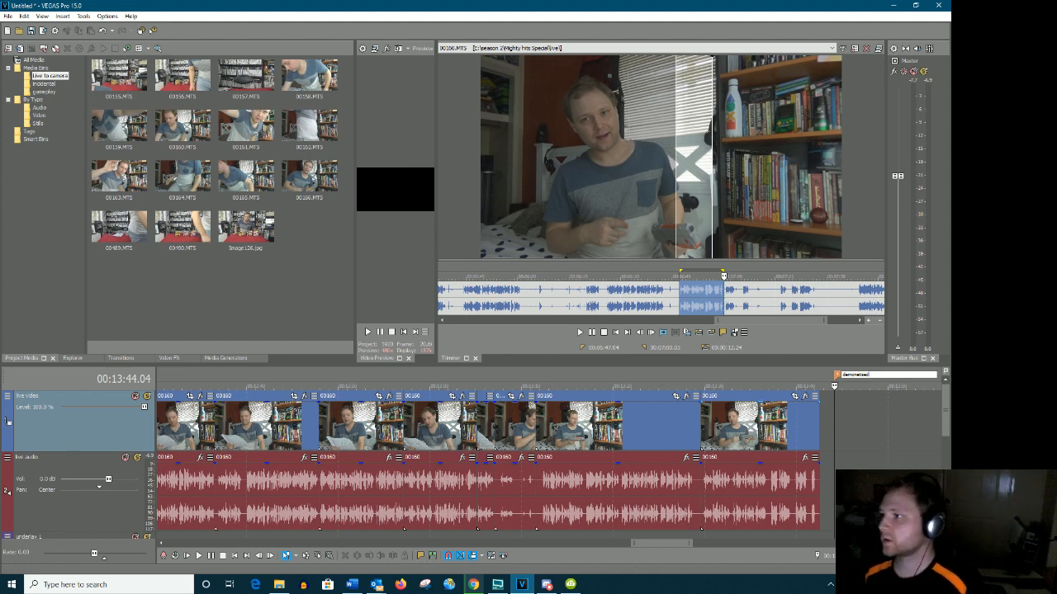
Switch to YouTube in Chrome, open the "British Gaming Rip-Offs - GYCW" video from the search results, and copy its link
{"action": "key", "text": "alt+Tab"}
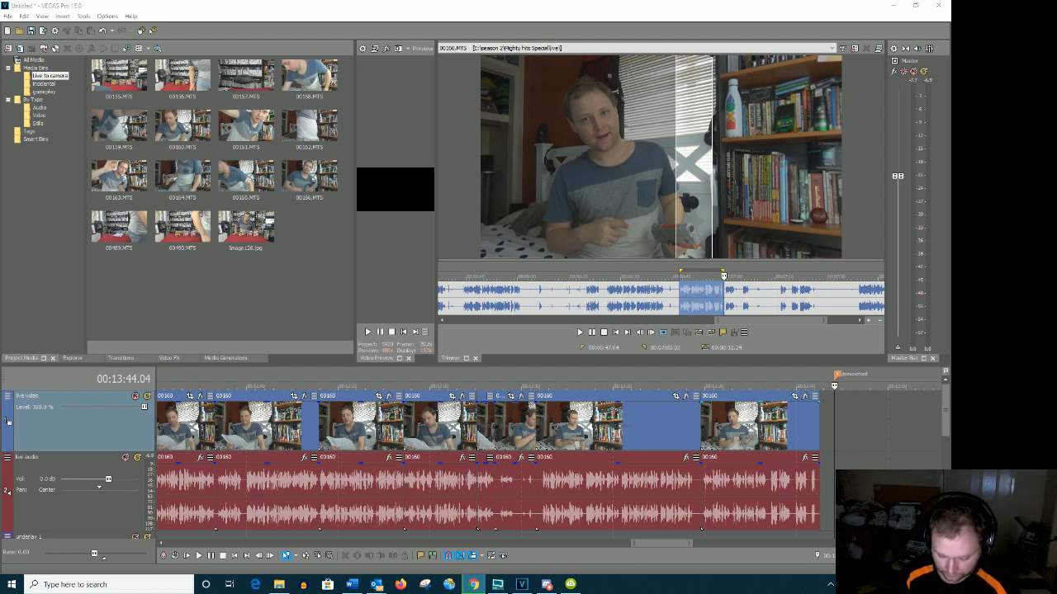
{"action": "left_click_drag", "start_coordinate": [1055, 195], "coordinate": [520, 3]}
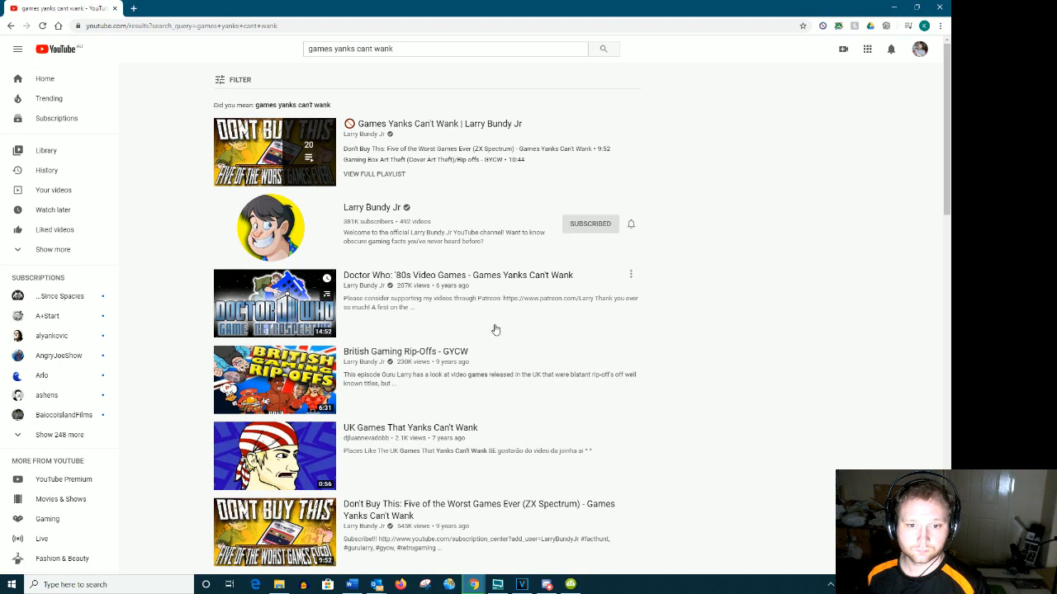
{"action": "left_click", "coordinate": [462, 351]}
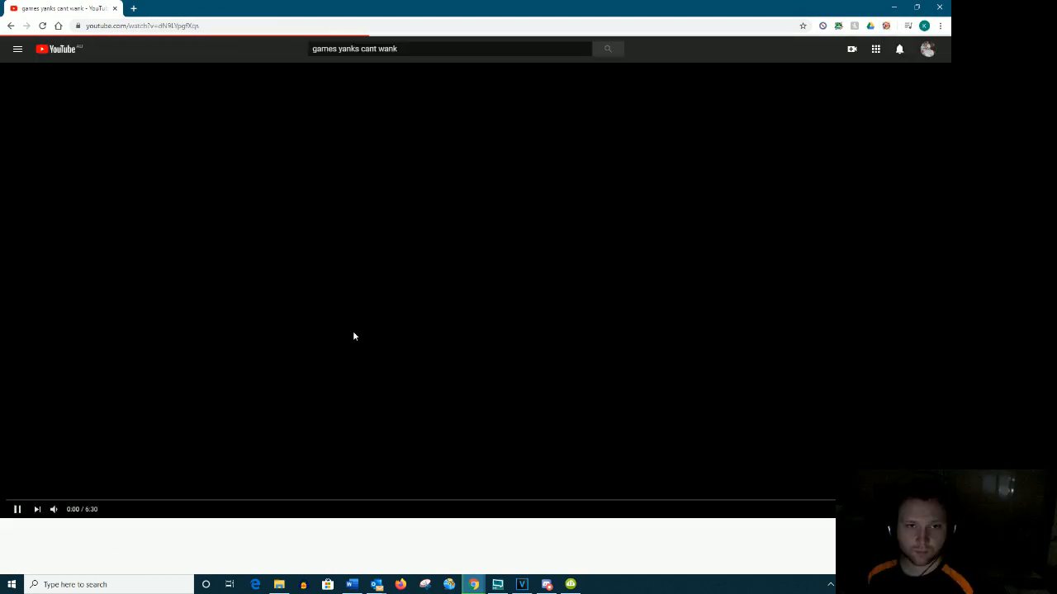
{"action": "left_click", "coordinate": [186, 26]}
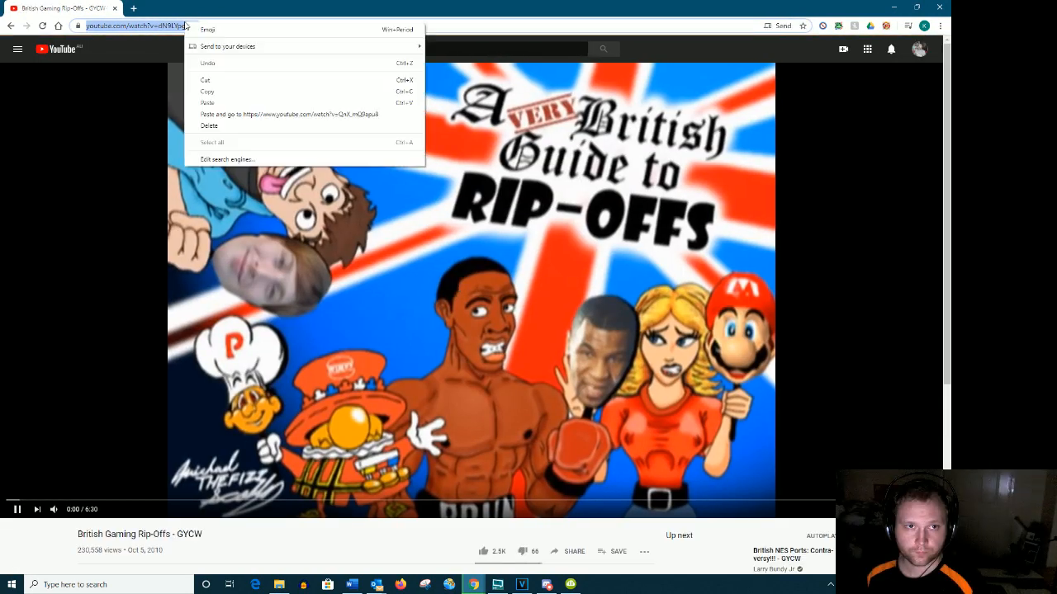
{"action": "right_click", "coordinate": [186, 25]}
{"action": "left_click", "coordinate": [248, 95]}
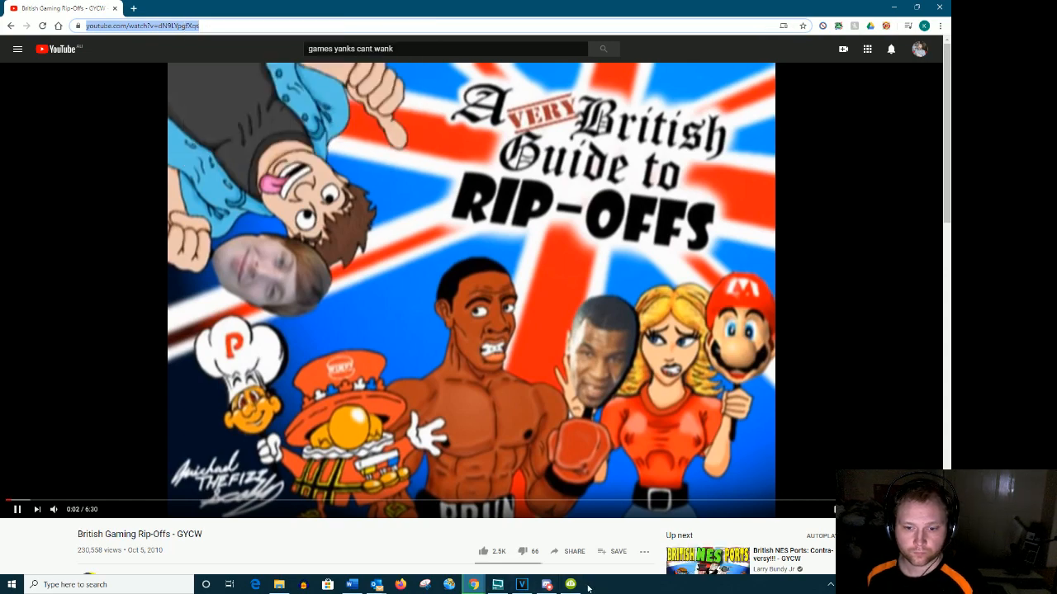
Load the copied link into 4K Video Downloader and check the video's title sequence at about 0:45 in Chrome, dismissing the ad overlay
{"action": "left_click", "coordinate": [571, 584]}
{"action": "left_click", "coordinate": [341, 152]}
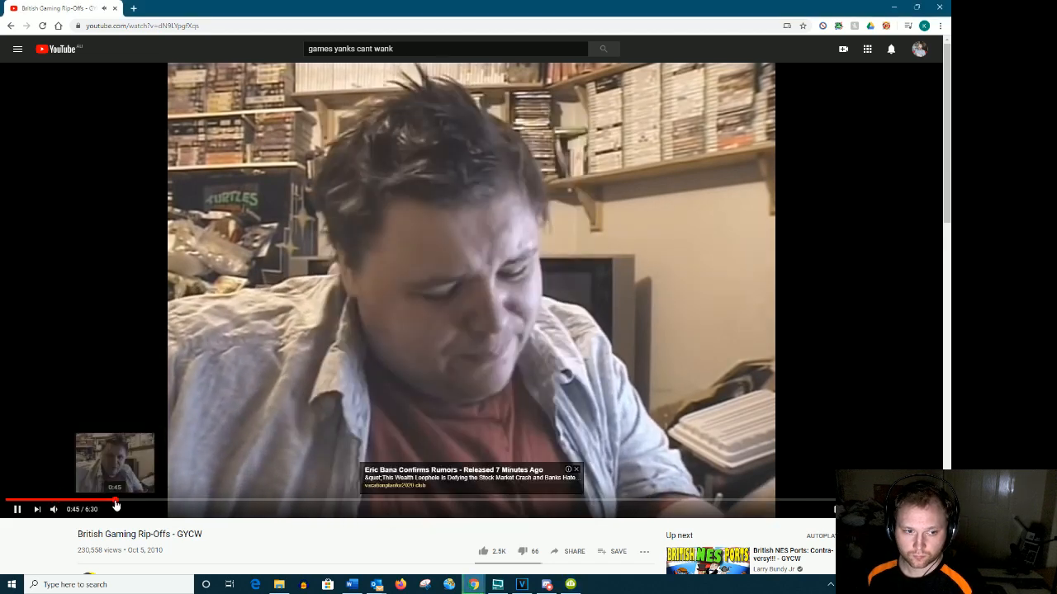
{"action": "left_click", "coordinate": [120, 501]}
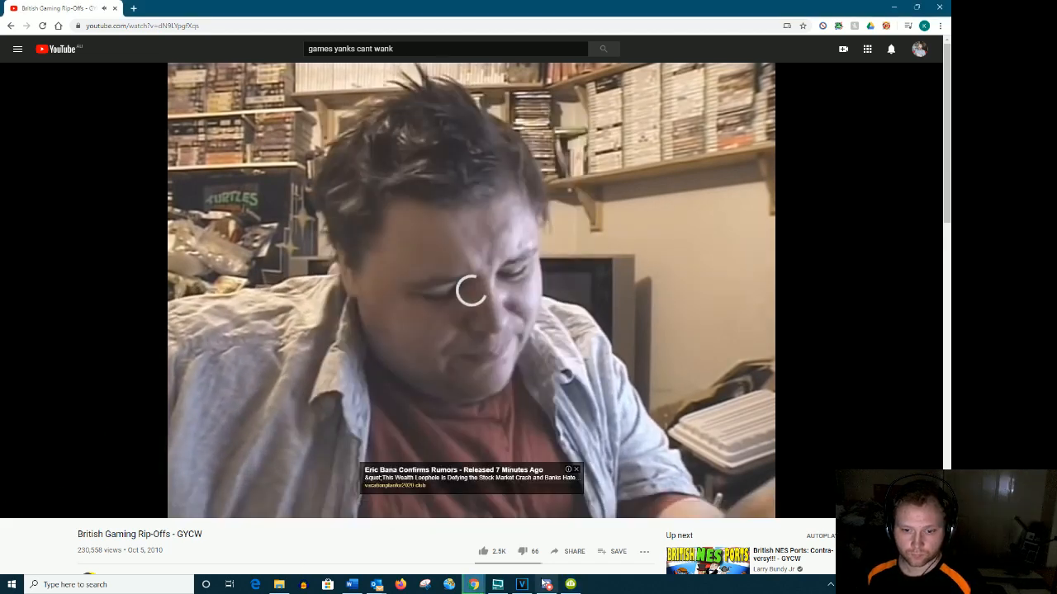
{"action": "left_click", "coordinate": [545, 585]}
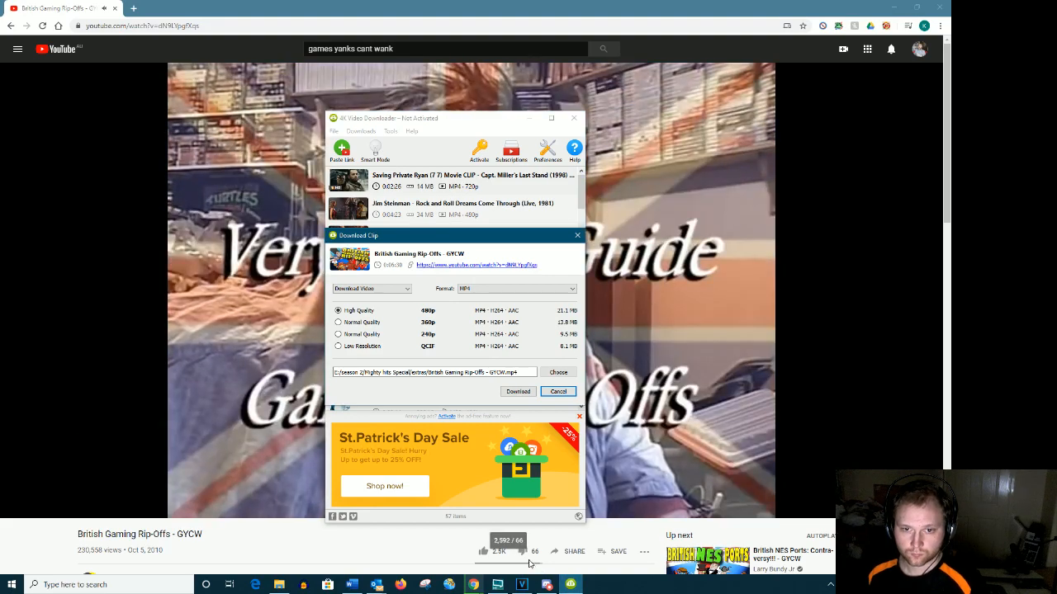
{"action": "left_click", "coordinate": [275, 548]}
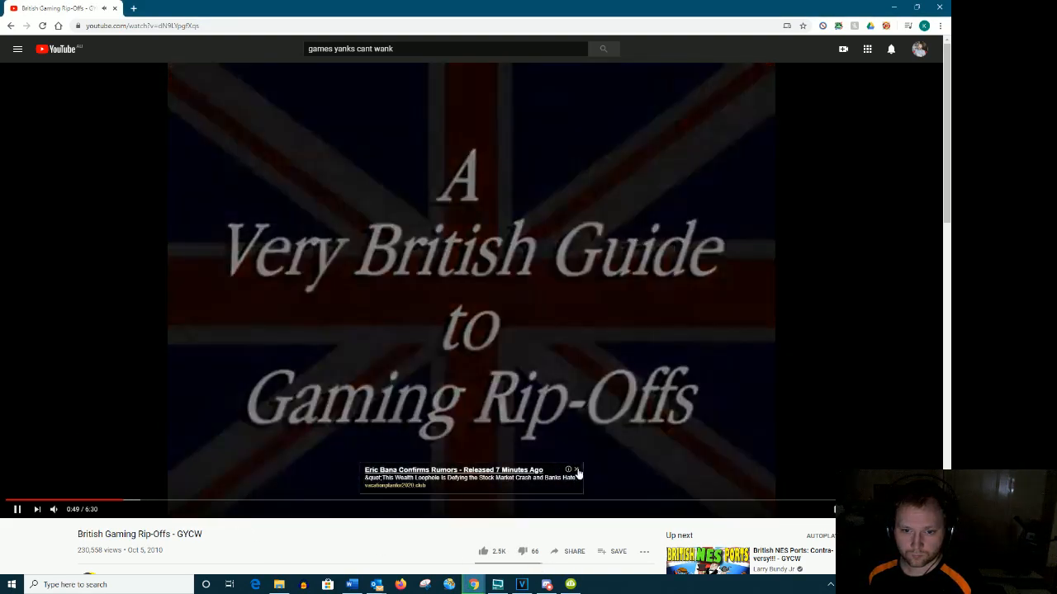
{"action": "left_click", "coordinate": [576, 470]}
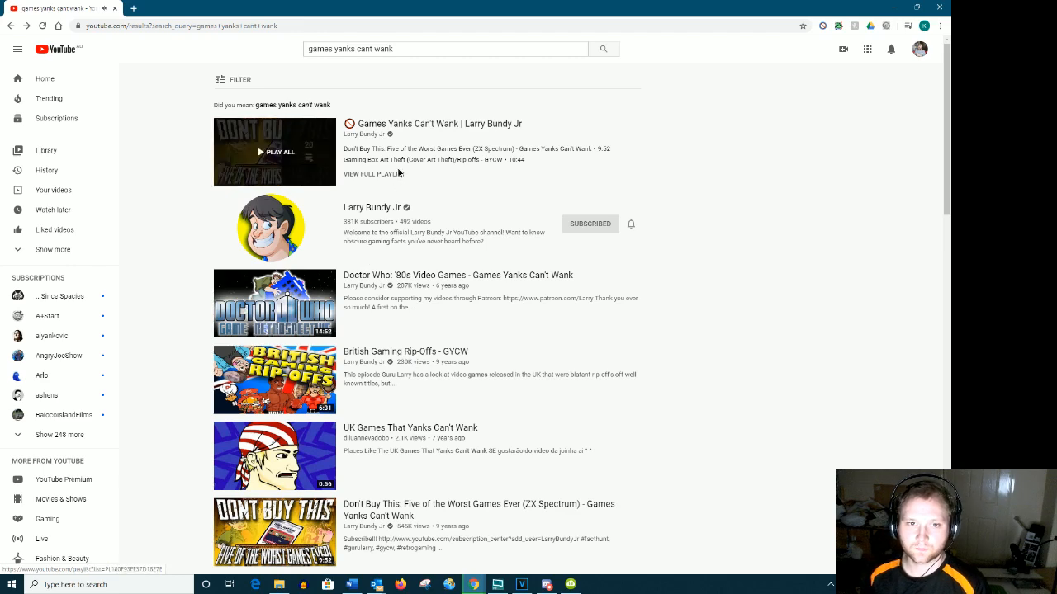
Open the full "Games Yanks Can't Wank" playlist and start its "Jet Set Willy - GYCW" video
{"action": "left_click", "coordinate": [396, 174]}
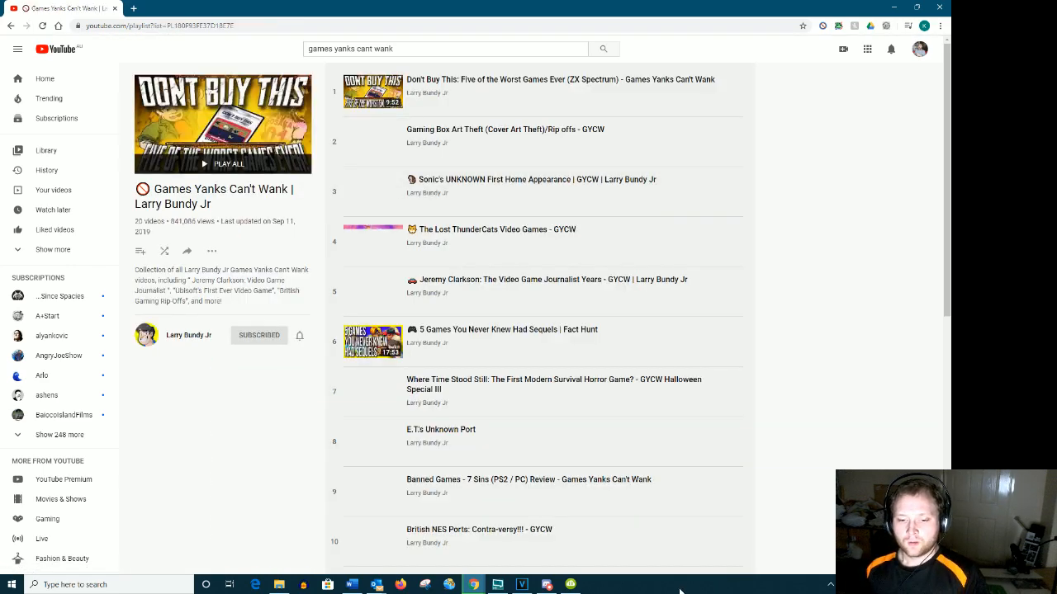
{"action": "scroll", "coordinate": [500, 374], "scroll_direction": "down", "scroll_amount": 5}
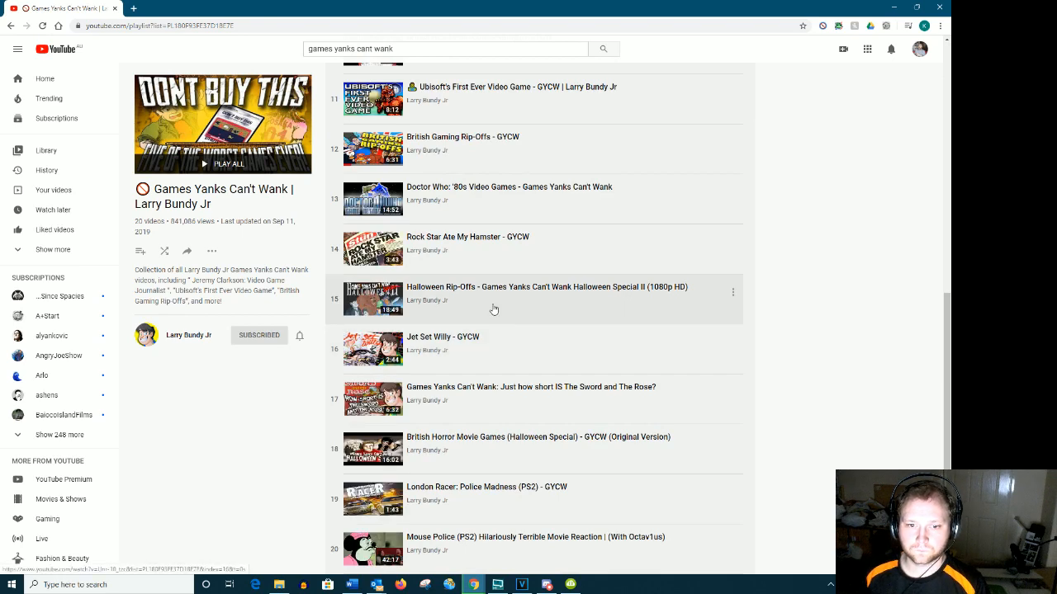
{"action": "left_click", "coordinate": [558, 403]}
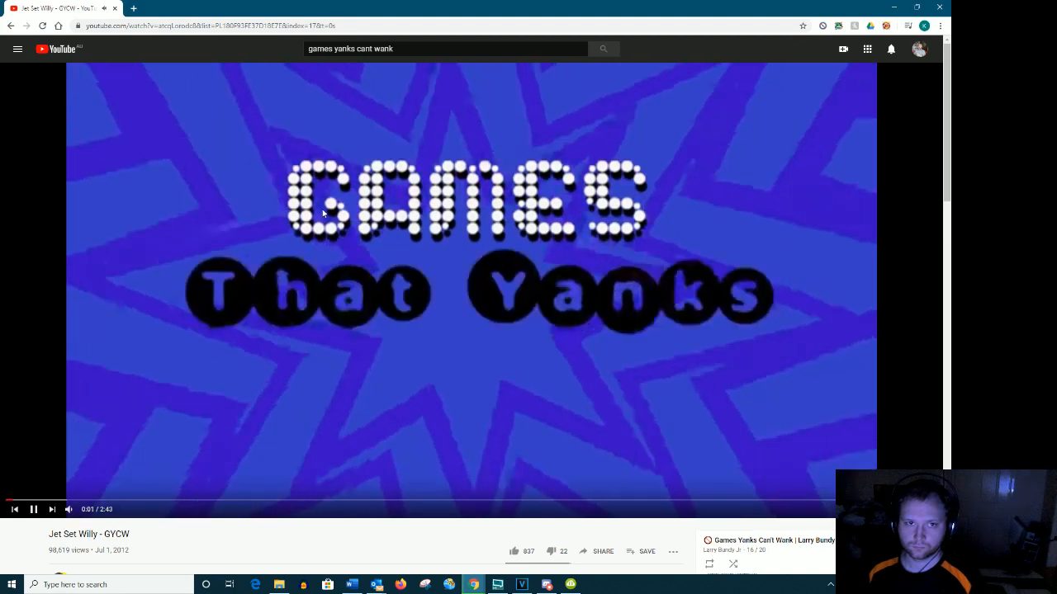
Copy the web address of the "Jet Set Willy - GYCW" video
{"action": "left_click", "coordinate": [227, 25]}
{"action": "right_click", "coordinate": [228, 26]}
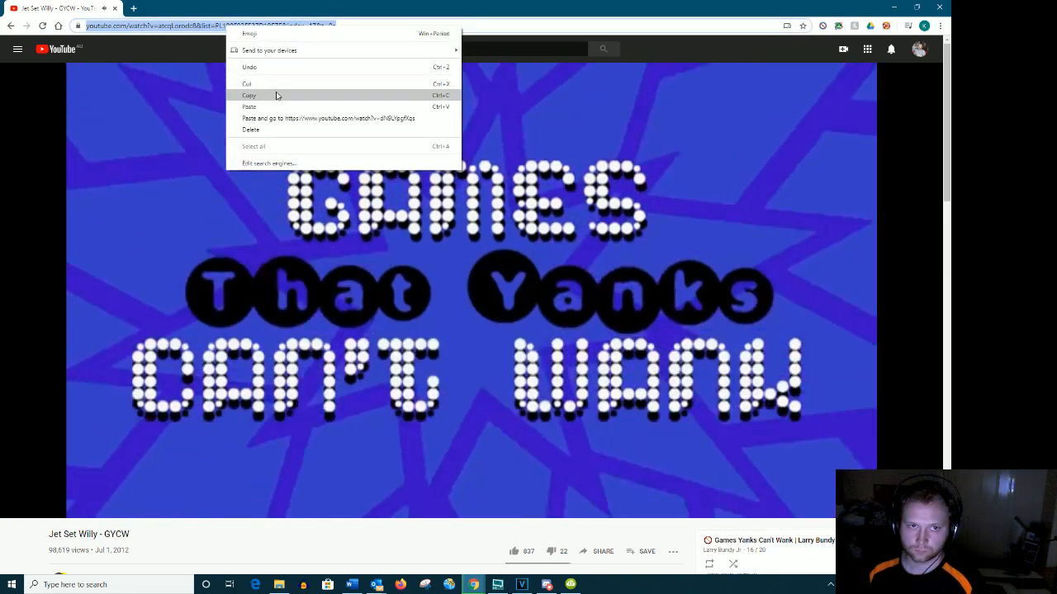
{"action": "left_click", "coordinate": [276, 95]}
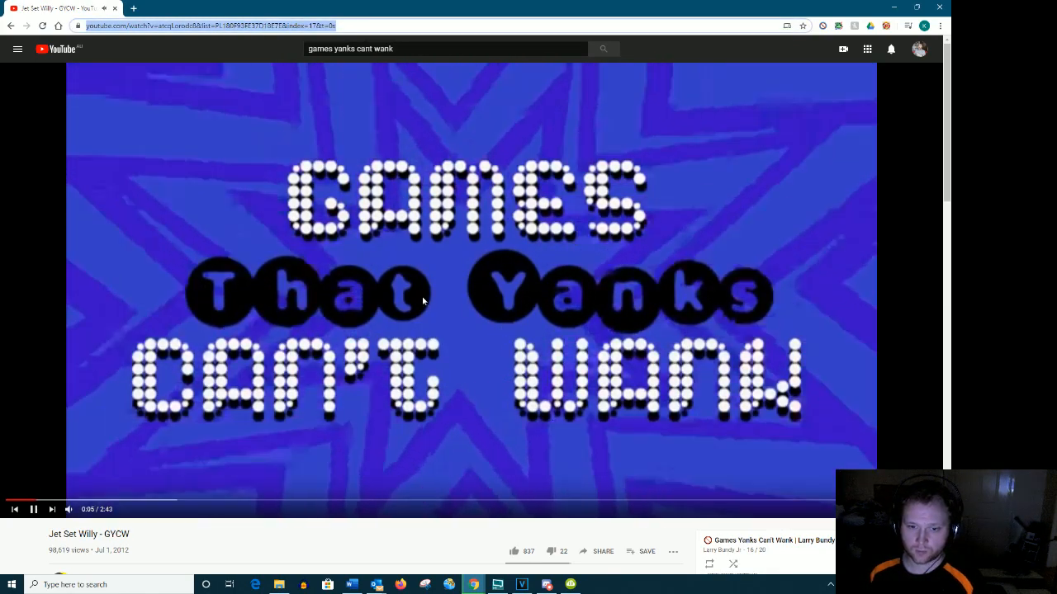
{"action": "right_click", "coordinate": [296, 25]}
{"action": "left_click", "coordinate": [343, 100]}
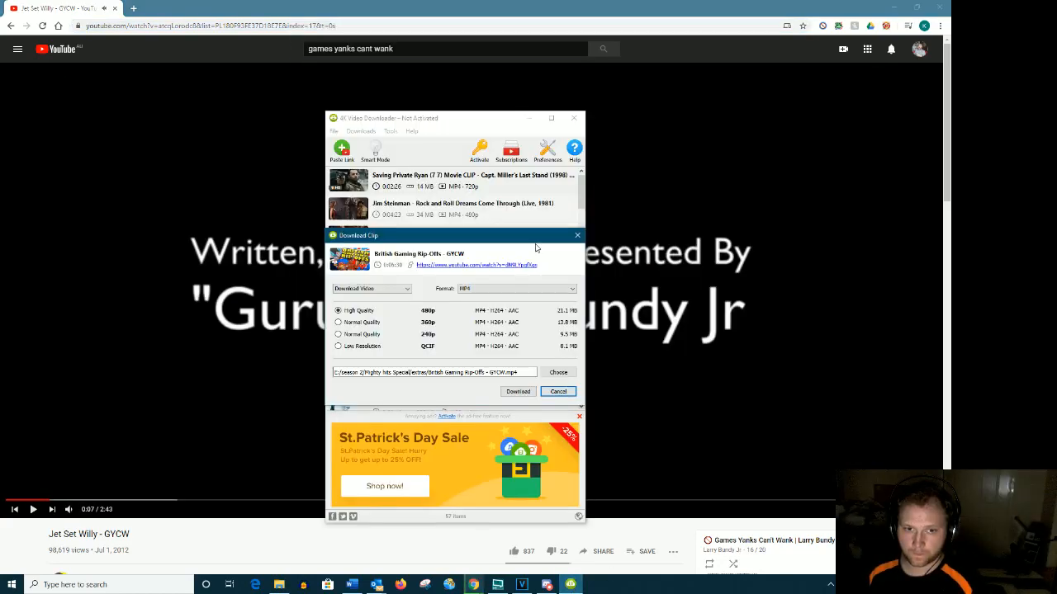
In 4K Video Downloader, discard the pending British Gaming Rip-Offs download and load the copied link as a single clip instead of the playlist
{"action": "left_click", "coordinate": [577, 235]}
{"action": "left_click", "coordinate": [342, 151]}
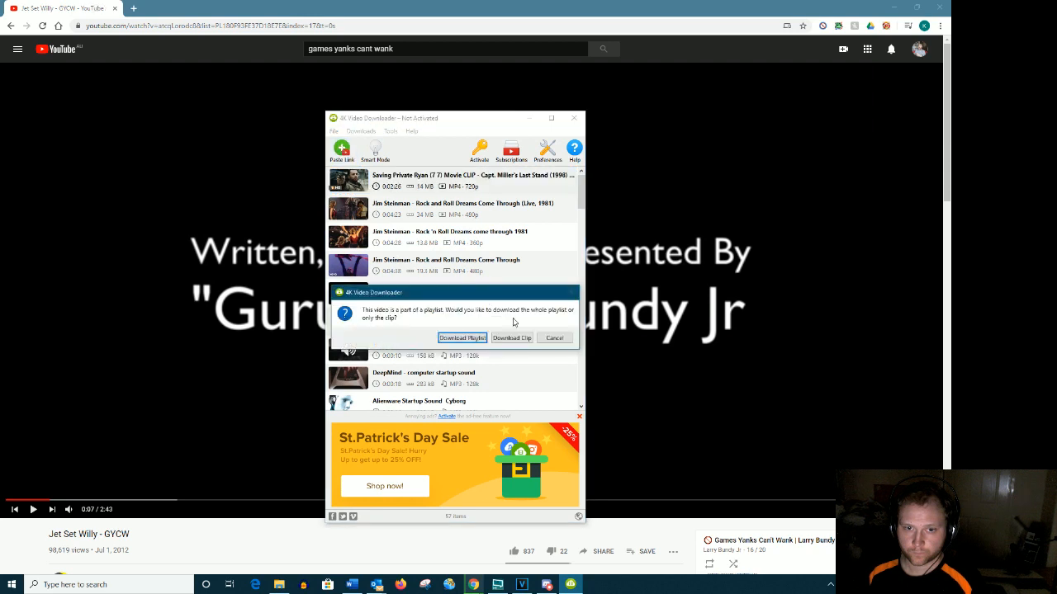
{"action": "left_click", "coordinate": [515, 344]}
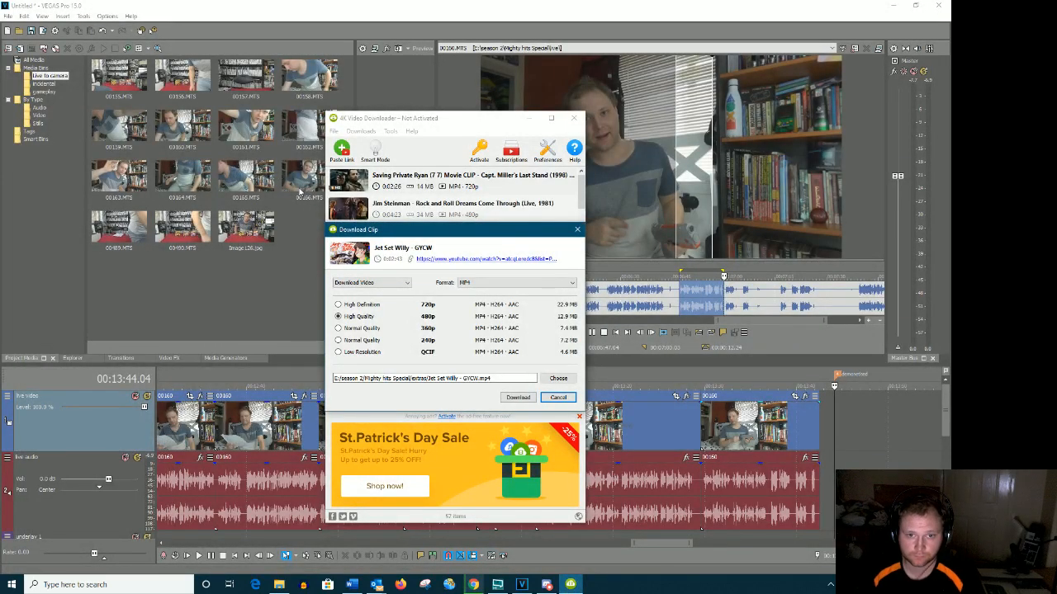
Download the "Jet Set Willy - GYCW" clip as a High Definition 720p MP4
{"action": "left_click", "coordinate": [375, 305]}
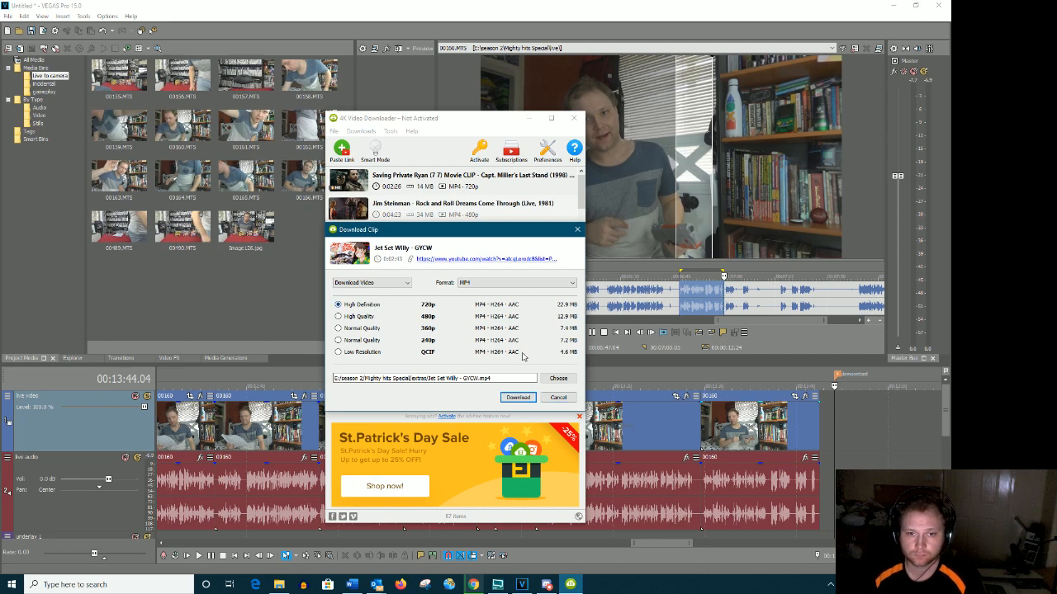
{"action": "left_click", "coordinate": [518, 398]}
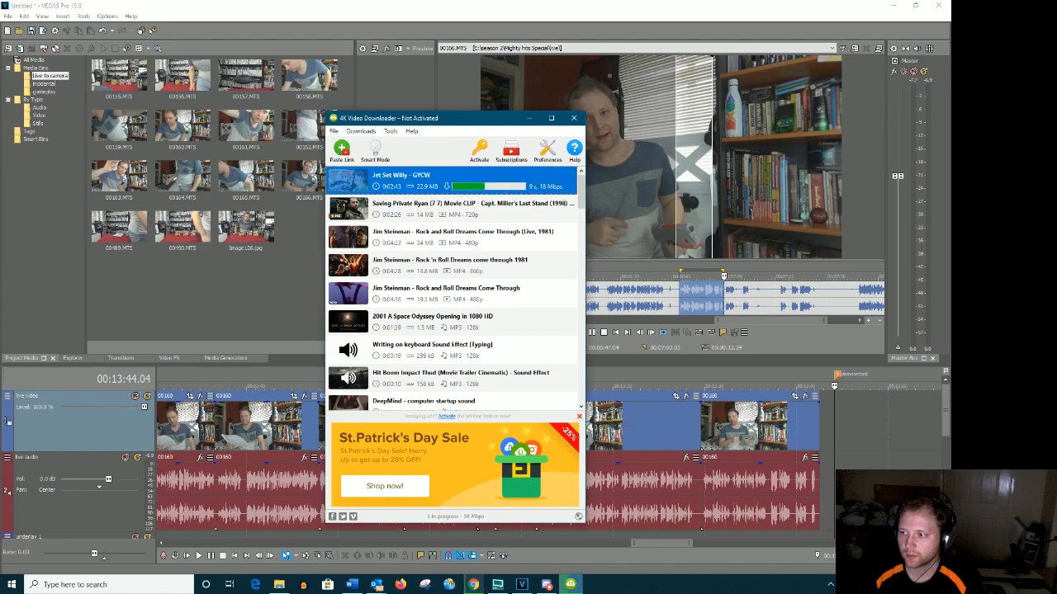
{"action": "key", "text": "super+d"}
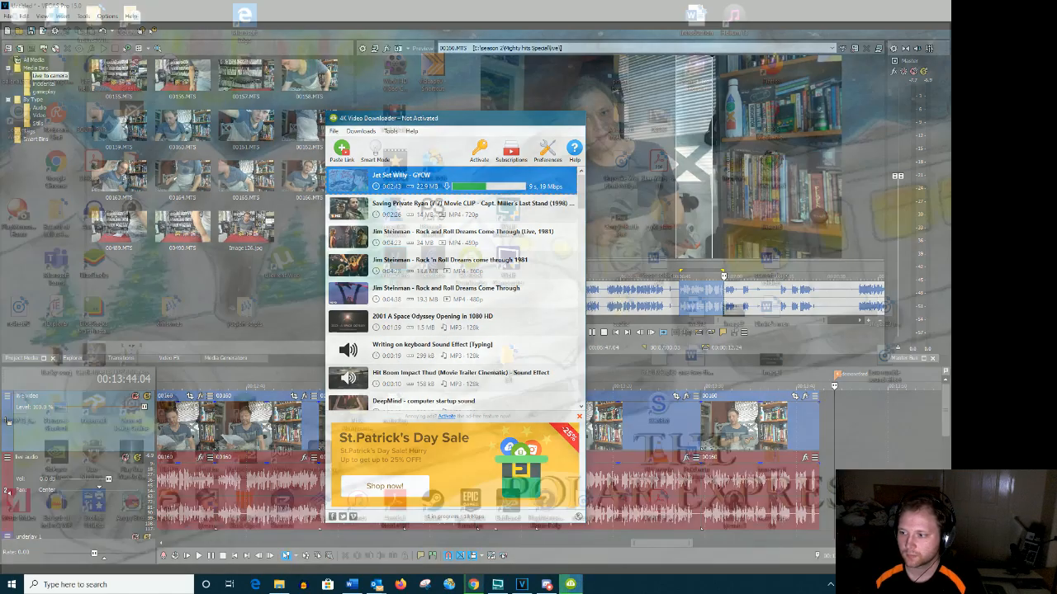
{"action": "key", "text": "super+d"}
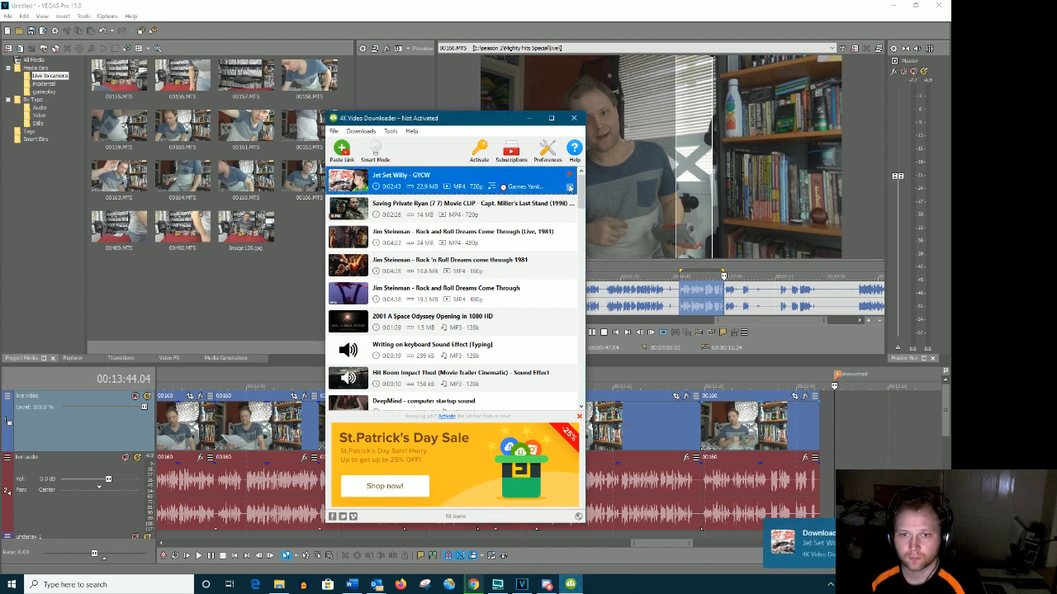
Show the downloaded "Jet Set Willy - GYCW" file in its folder and add it to the project's incidental media bin in VEGAS Pro
{"action": "right_click", "coordinate": [569, 188]}
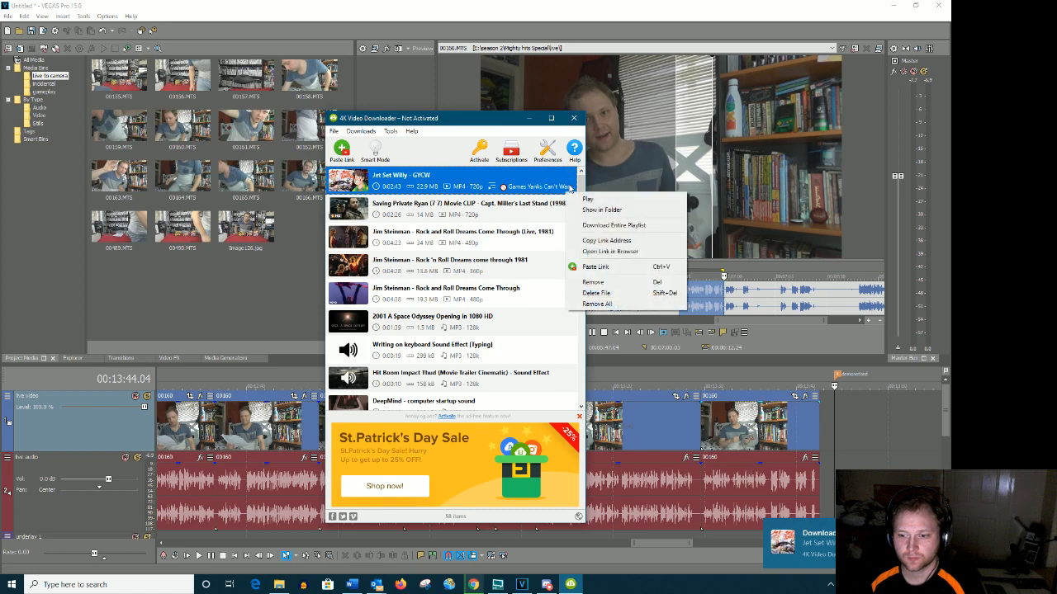
{"action": "left_click", "coordinate": [634, 211]}
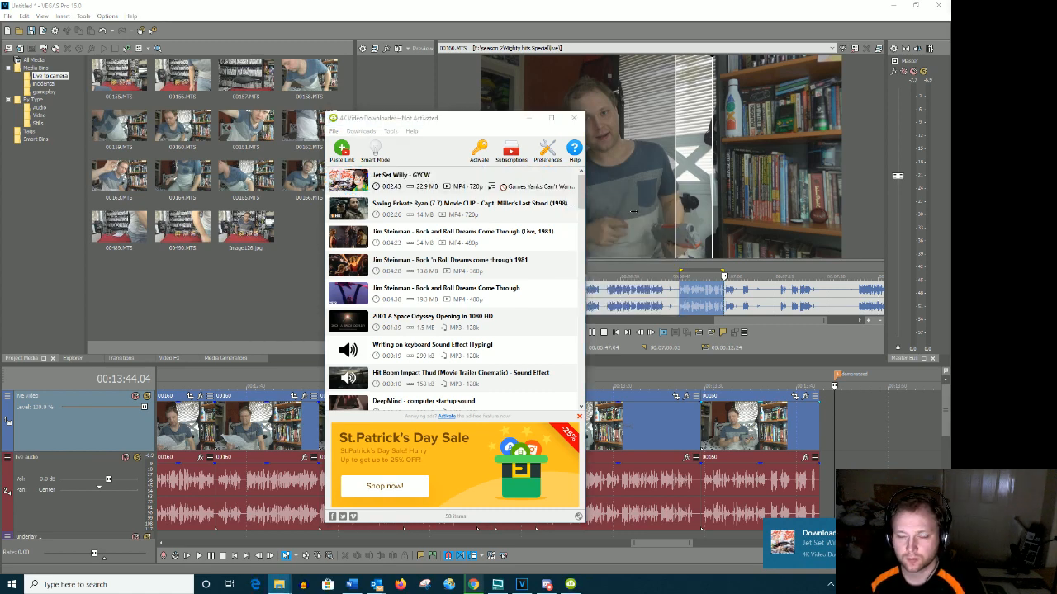
{"action": "left_click", "coordinate": [529, 118]}
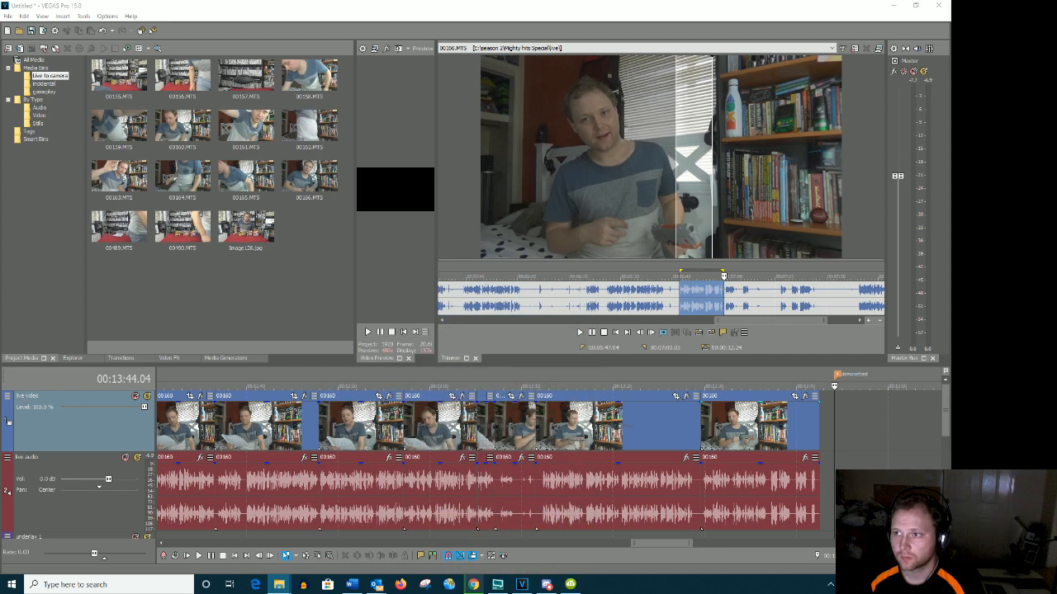
{"action": "left_click_drag", "start_coordinate": [333, 139], "coordinate": [71, 86]}
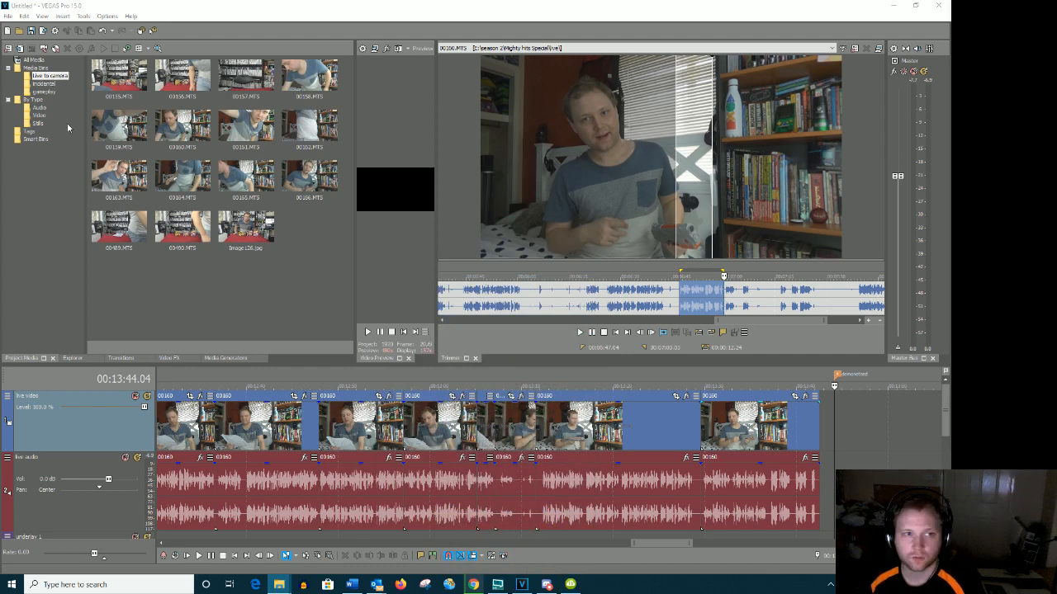
{"action": "left_click", "coordinate": [45, 84]}
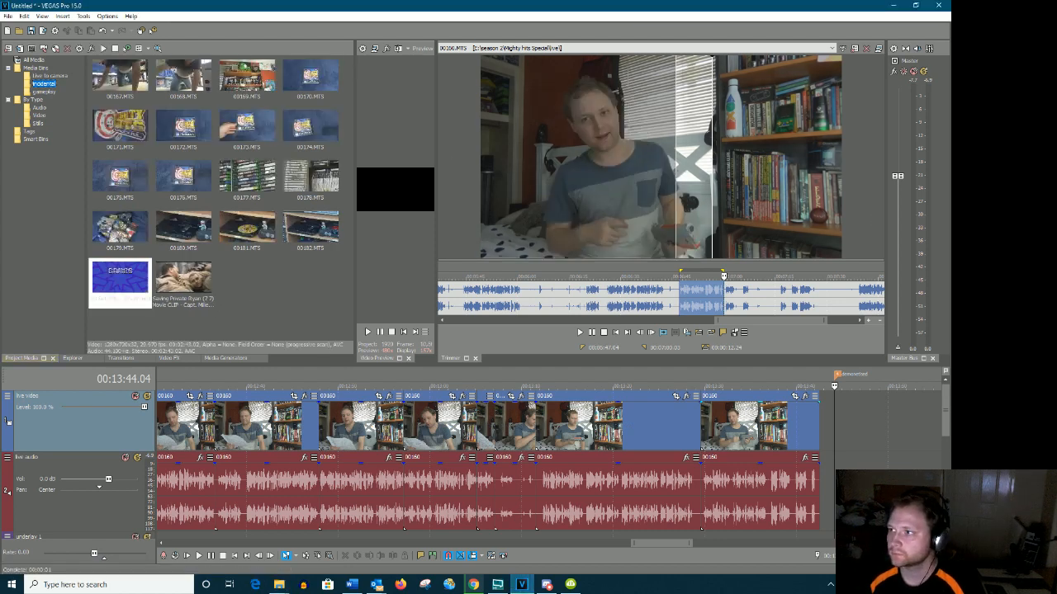
Load the "Jet Set Willy - GYCW" clip into the Trimmer and play through its opening title sequence
{"action": "double_click", "coordinate": [112, 286]}
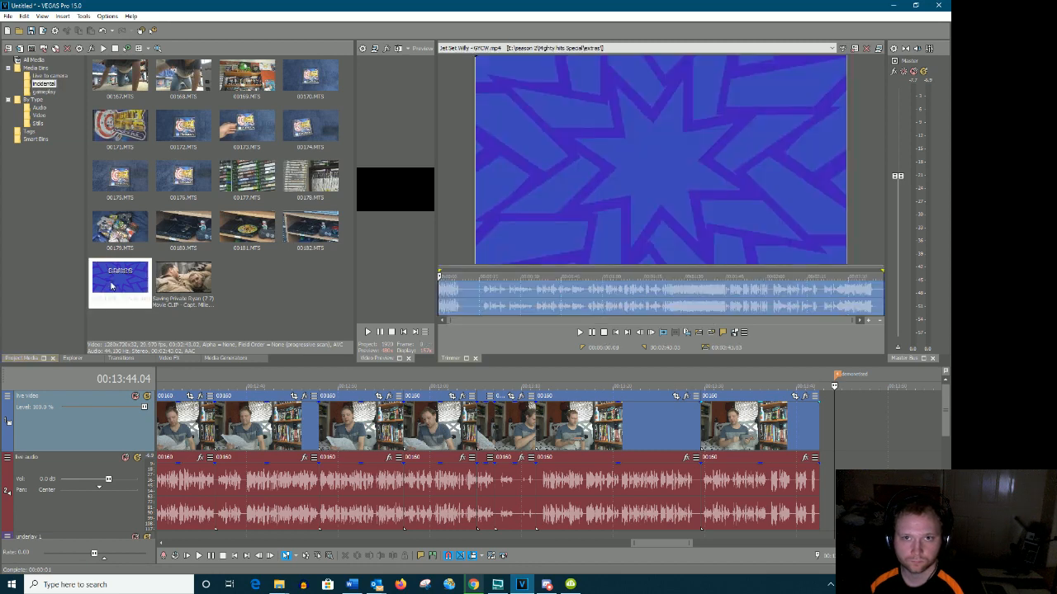
{"action": "left_click", "coordinate": [462, 293]}
{"action": "left_click", "coordinate": [459, 291]}
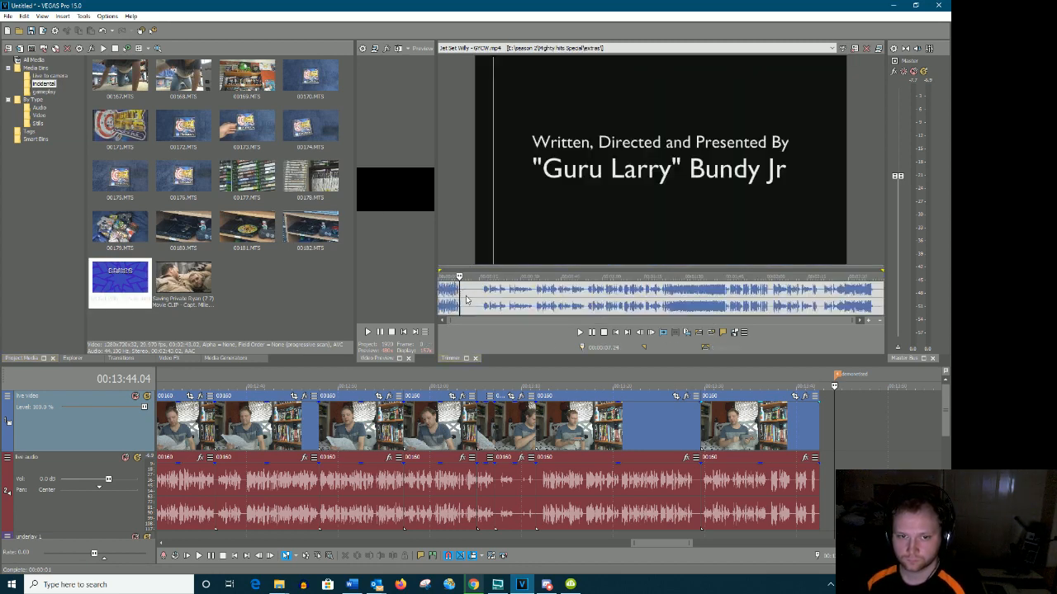
{"action": "left_click_drag", "start_coordinate": [850, 320], "coordinate": [520, 319]}
{"action": "key", "text": "space"}
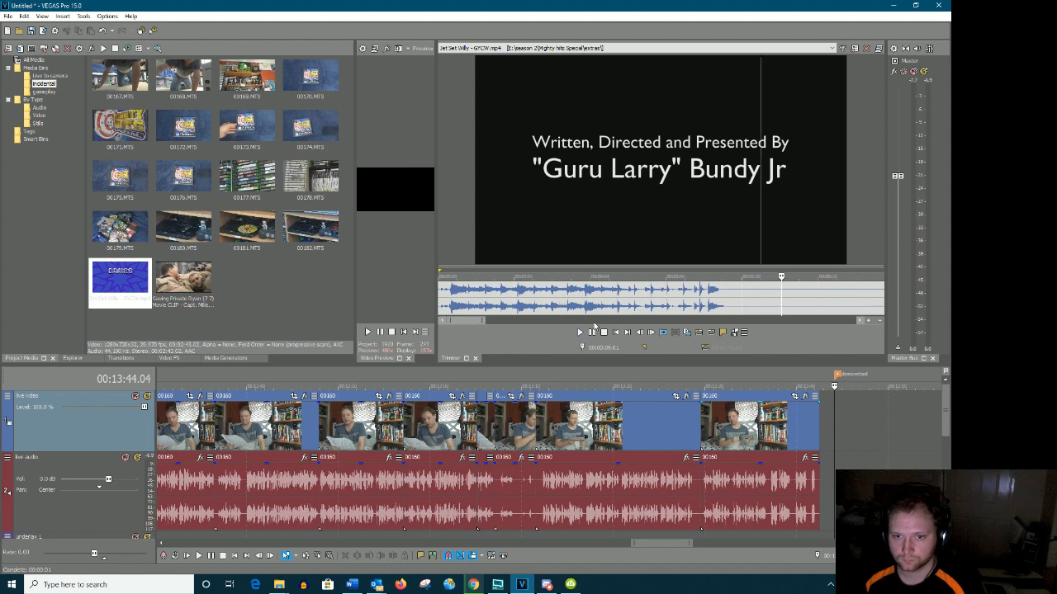
{"action": "left_click", "coordinate": [587, 299]}
{"action": "key", "text": "space"}
{"action": "key", "text": "Return"}
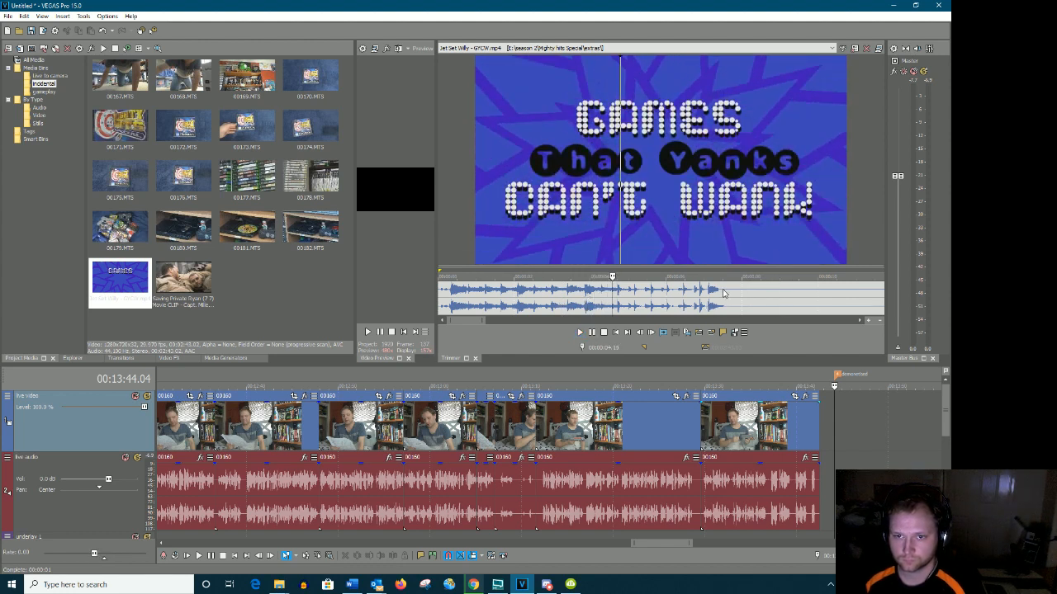
Switch to Chrome, open YouTube and search for "games that yanks can't theme"
{"action": "left_click", "coordinate": [892, 5]}
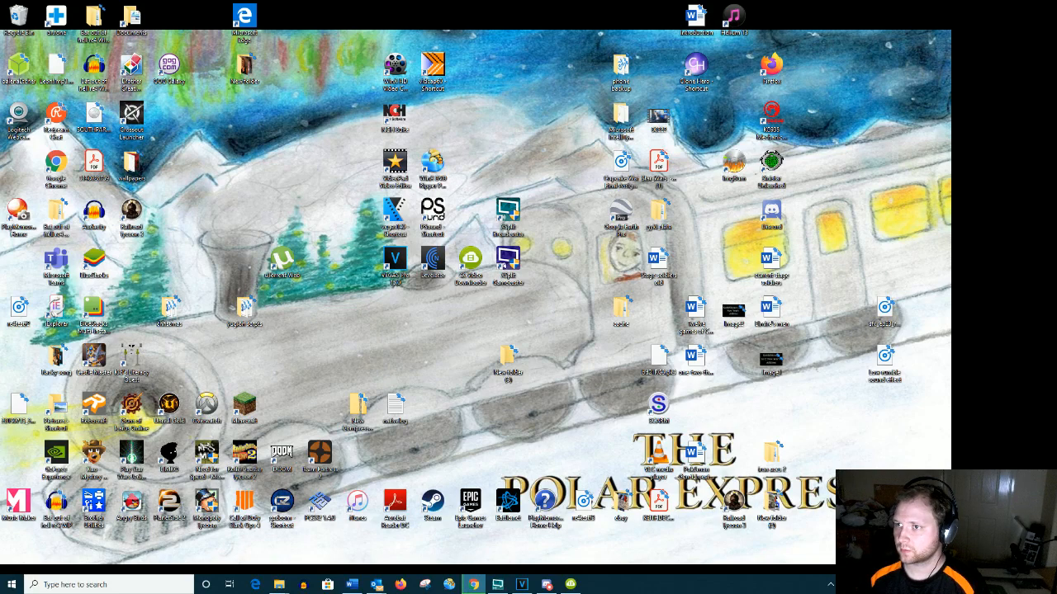
{"action": "left_click", "coordinate": [473, 585]}
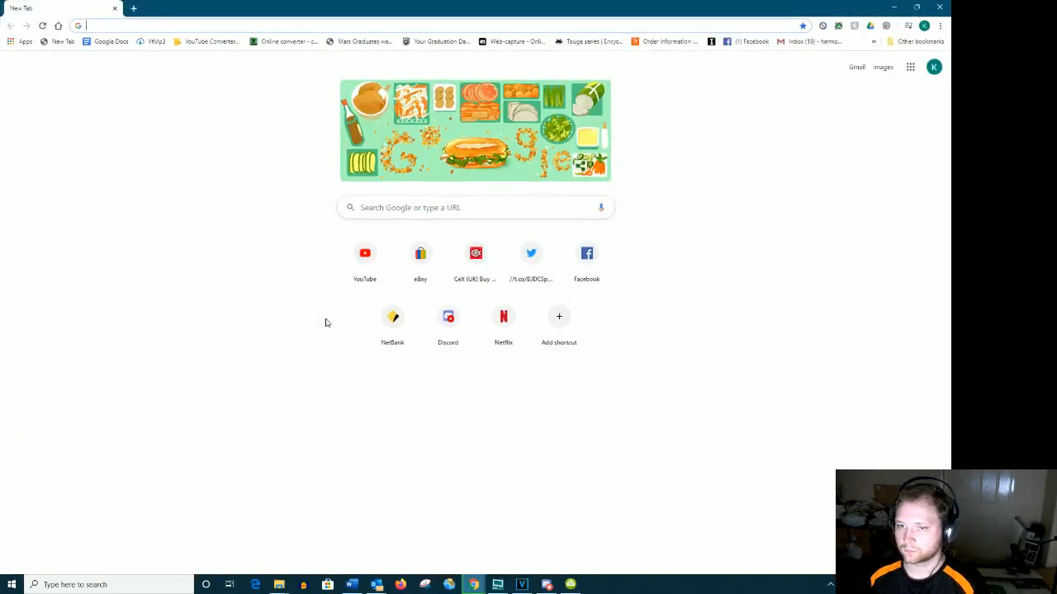
{"action": "left_click", "coordinate": [363, 263]}
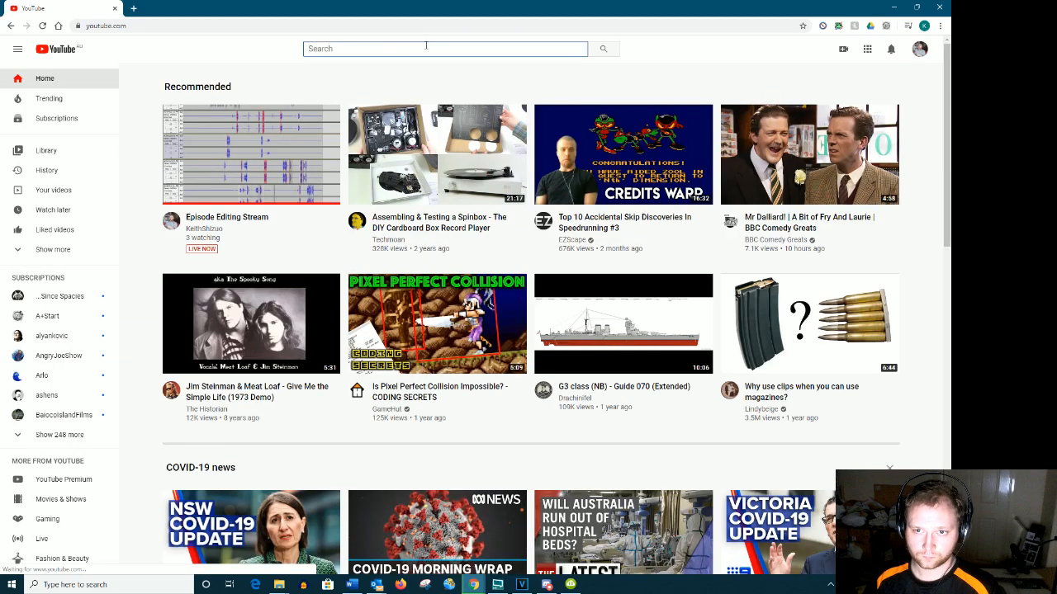
{"action": "left_click", "coordinate": [425, 48]}
{"action": "type", "text": "games "}
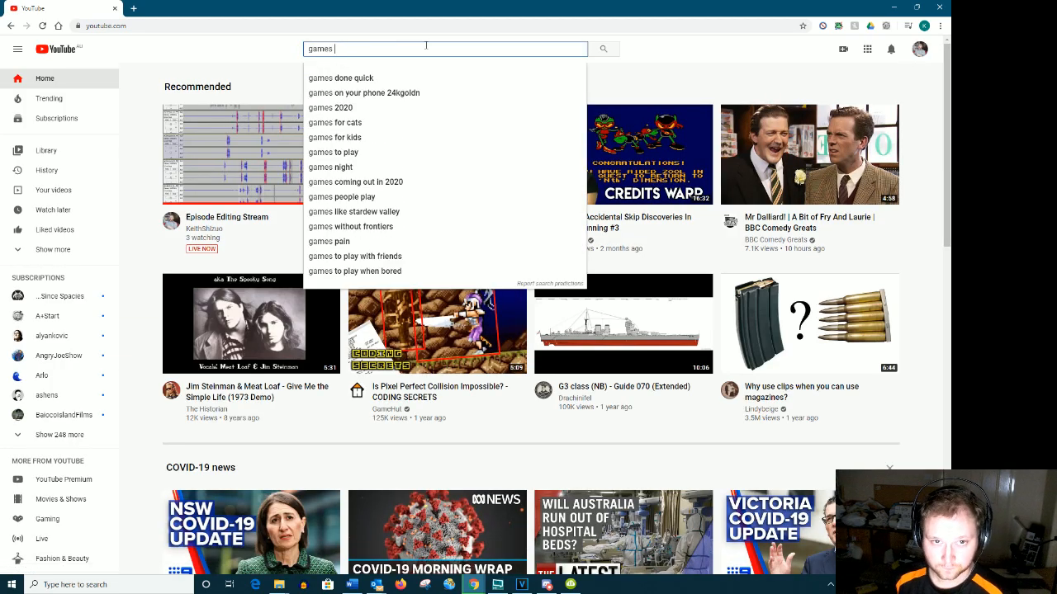
{"action": "type", "text": "that "}
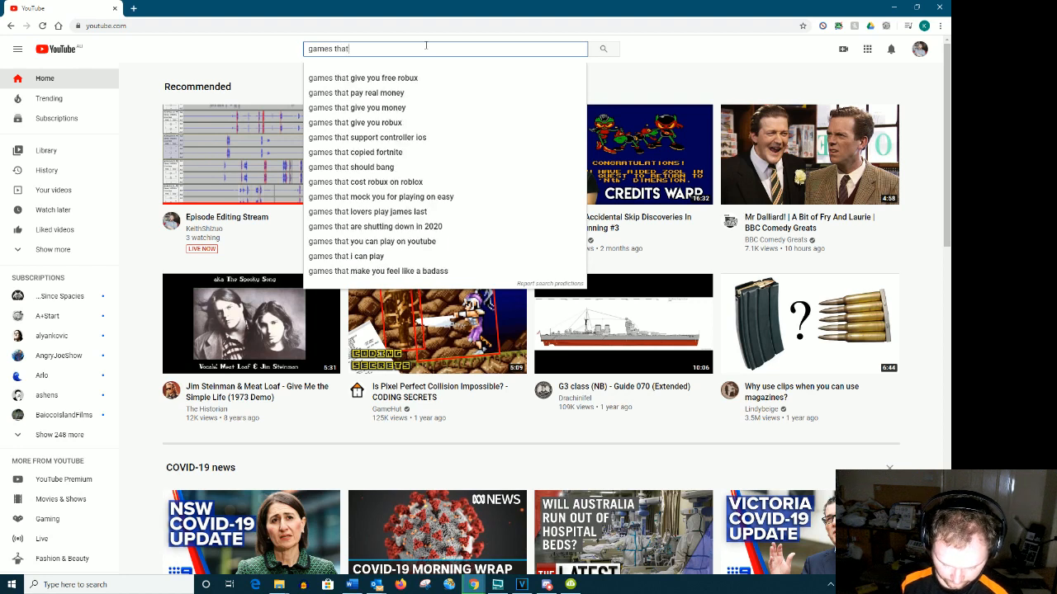
{"action": "type", "text": "yanks"}
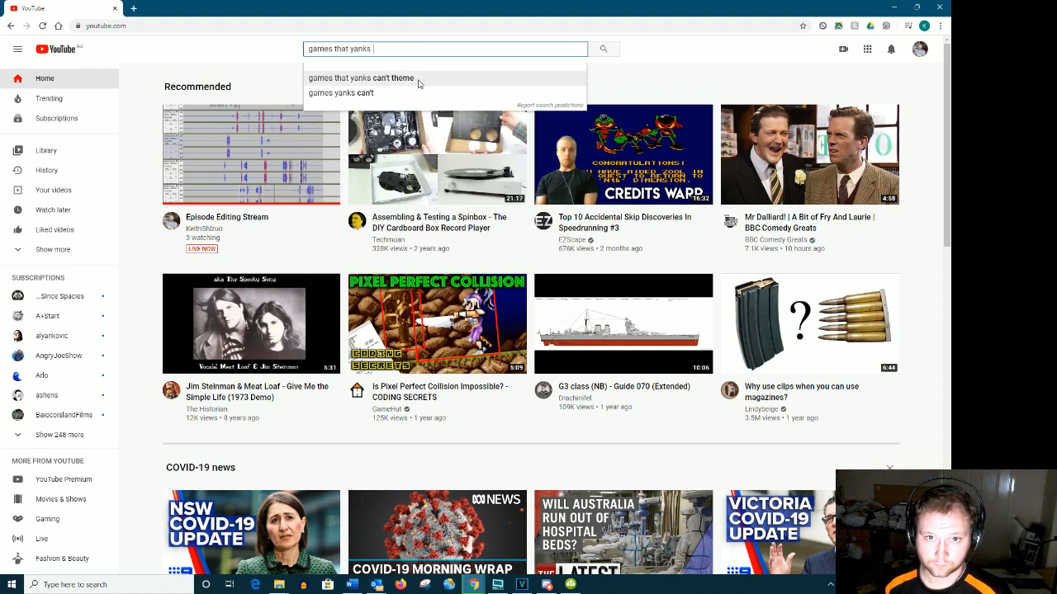
{"action": "left_click", "coordinate": [427, 77]}
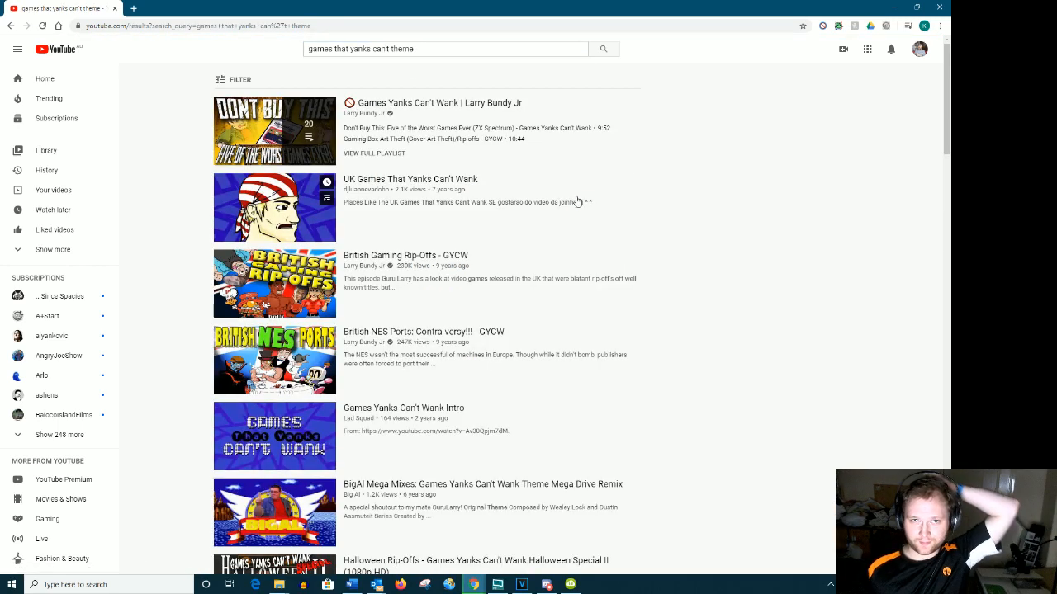
Open the "UK Games That Yanks Can't Wank" video and load its copied web address into 4K Video Downloader
{"action": "left_click", "coordinate": [432, 182]}
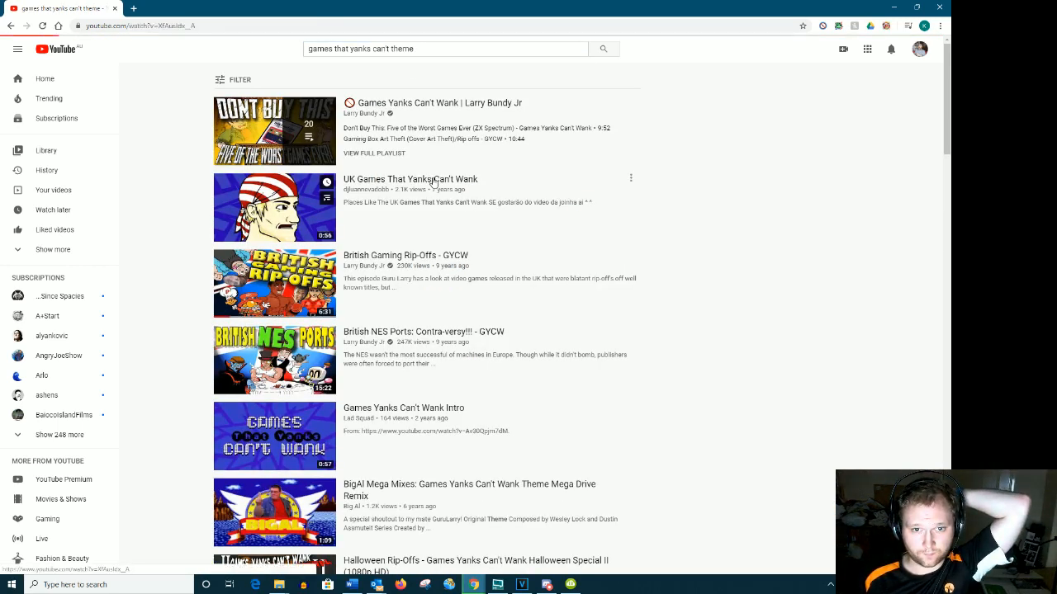
{"action": "right_click", "coordinate": [136, 26]}
{"action": "left_click", "coordinate": [176, 101]}
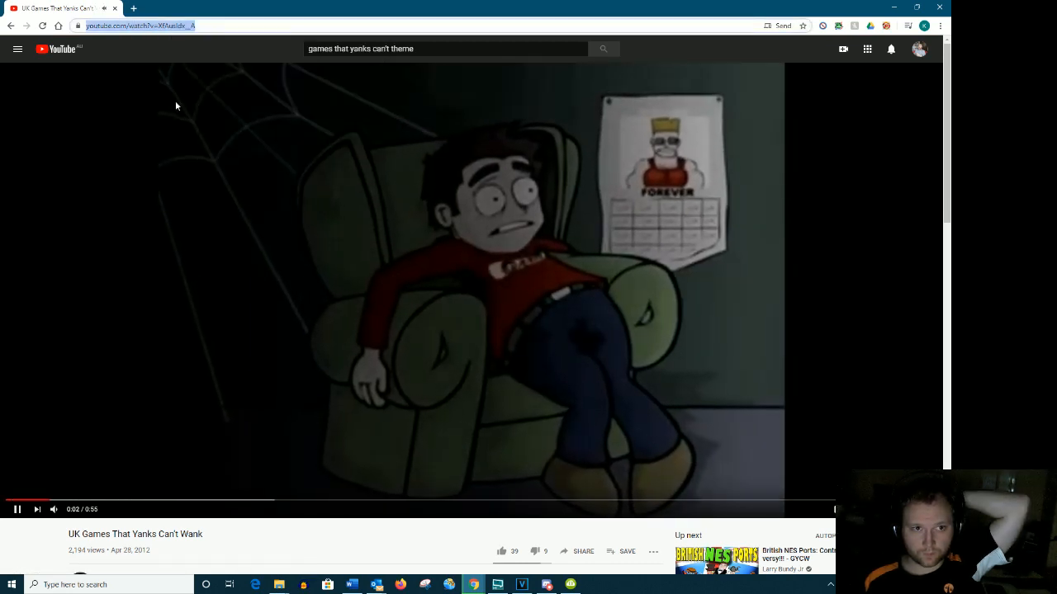
{"action": "left_click", "coordinate": [571, 584]}
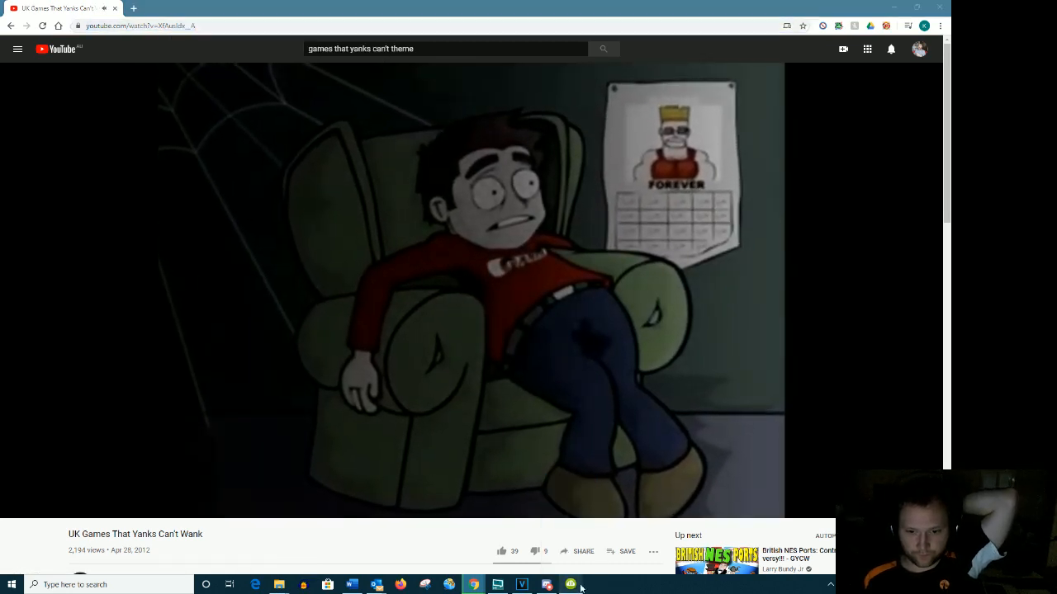
{"action": "key", "text": "ctrl+v"}
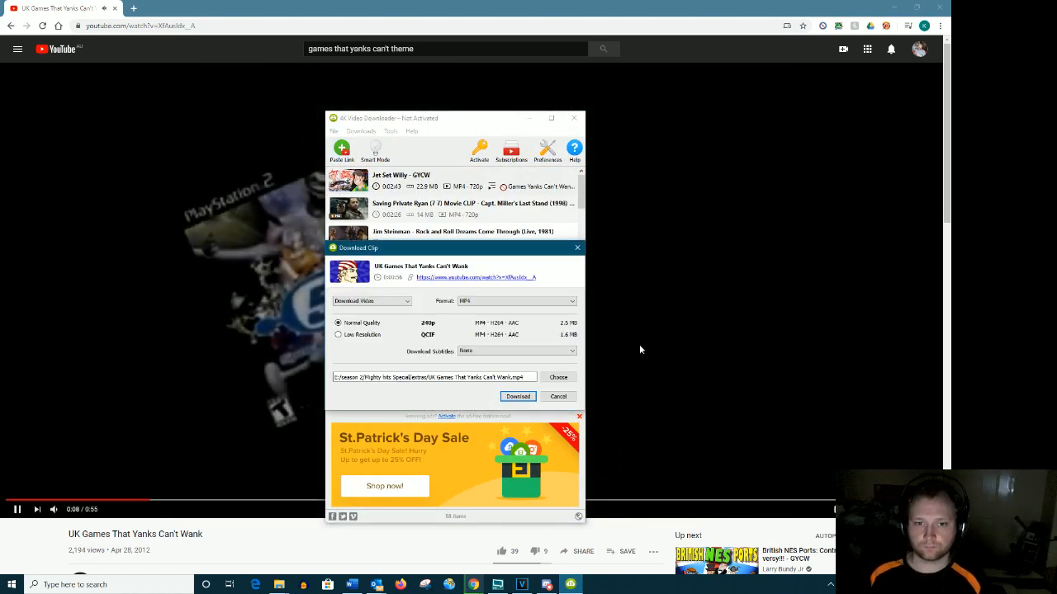
Back in Chrome, check which playback qualities the "UK Games That Yanks Can't Wank" video offers and look at its description
{"action": "left_click", "coordinate": [861, 509]}
{"action": "left_click", "coordinate": [832, 480]}
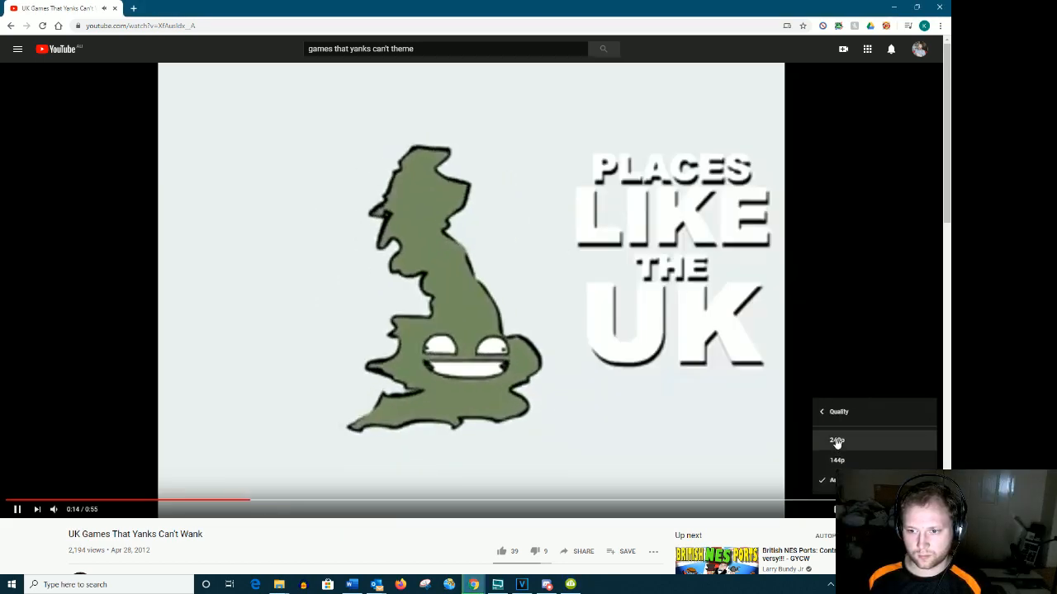
{"action": "left_click", "coordinate": [510, 536]}
{"action": "scroll", "coordinate": [488, 527], "scroll_direction": "down", "scroll_amount": 2}
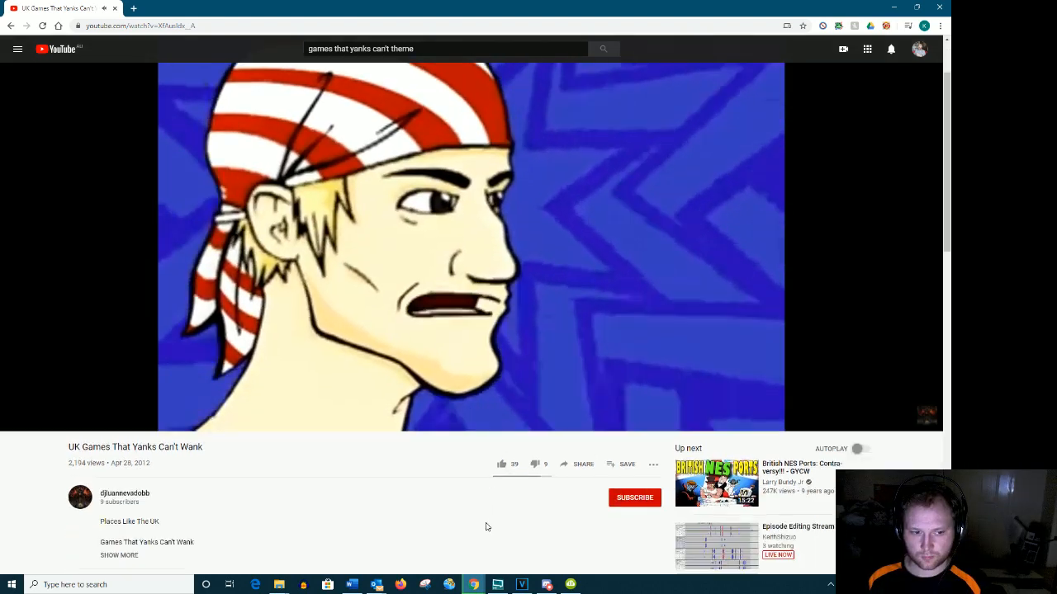
Return to the search results, open "British NES Ports: Contra-versy!!! - GYCW" and copy its web address
{"action": "key", "text": "alt+Left"}
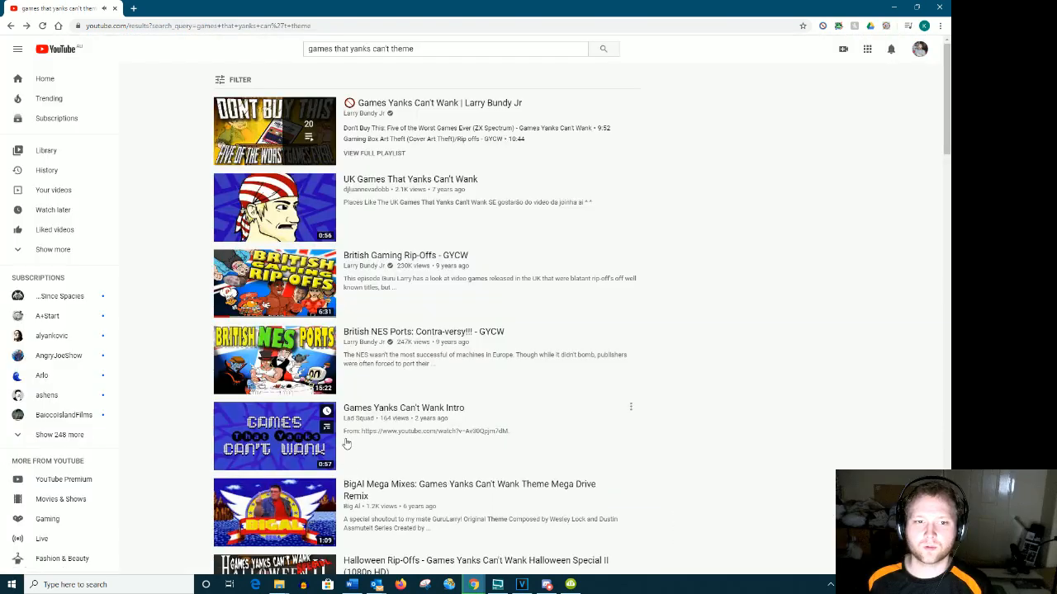
{"action": "left_click", "coordinate": [464, 341]}
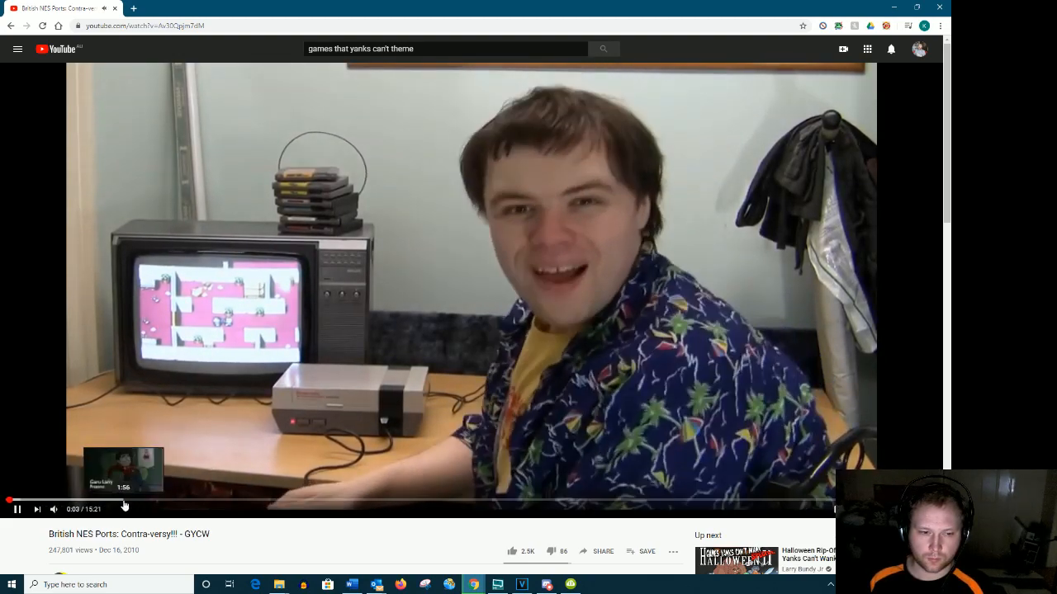
{"action": "right_click", "coordinate": [134, 25]}
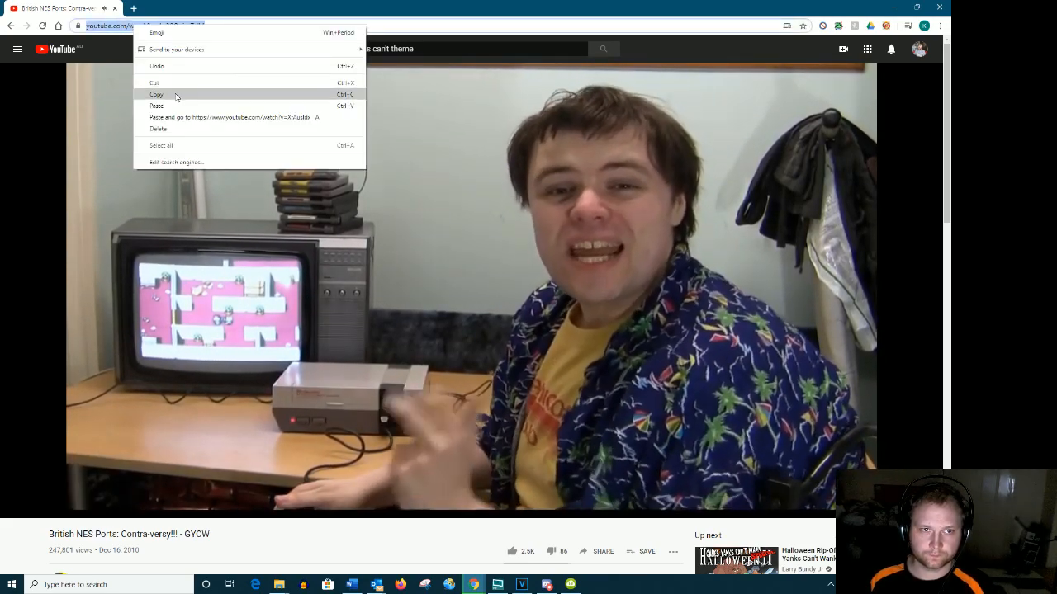
{"action": "left_click", "coordinate": [157, 94]}
In 4K Video Downloader, discard the pending "UK Games That Yanks Can't Wank" download and load the copied link
{"action": "left_click", "coordinate": [577, 585]}
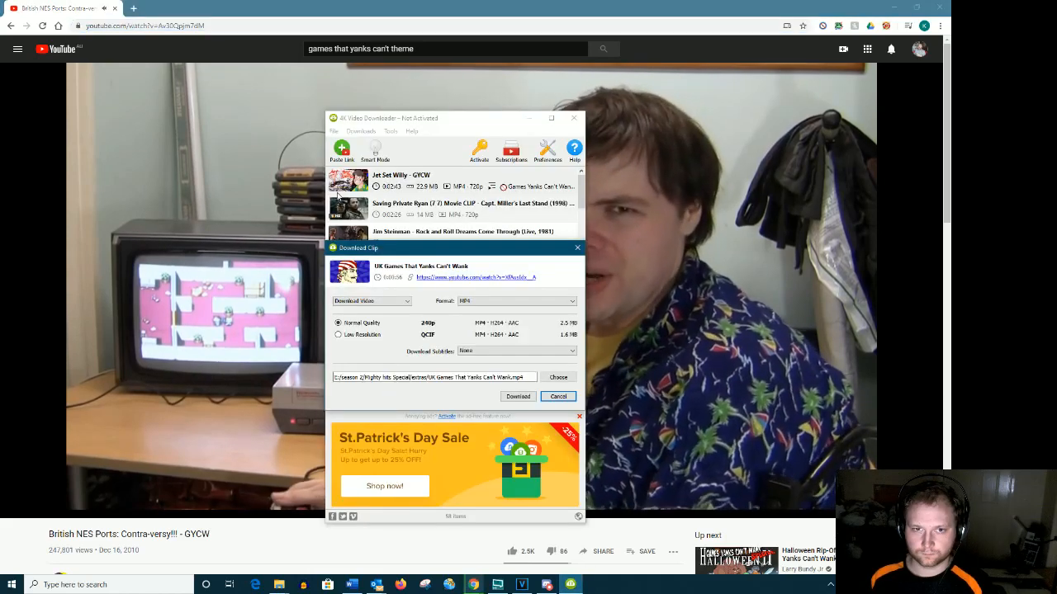
{"action": "left_click", "coordinate": [577, 247]}
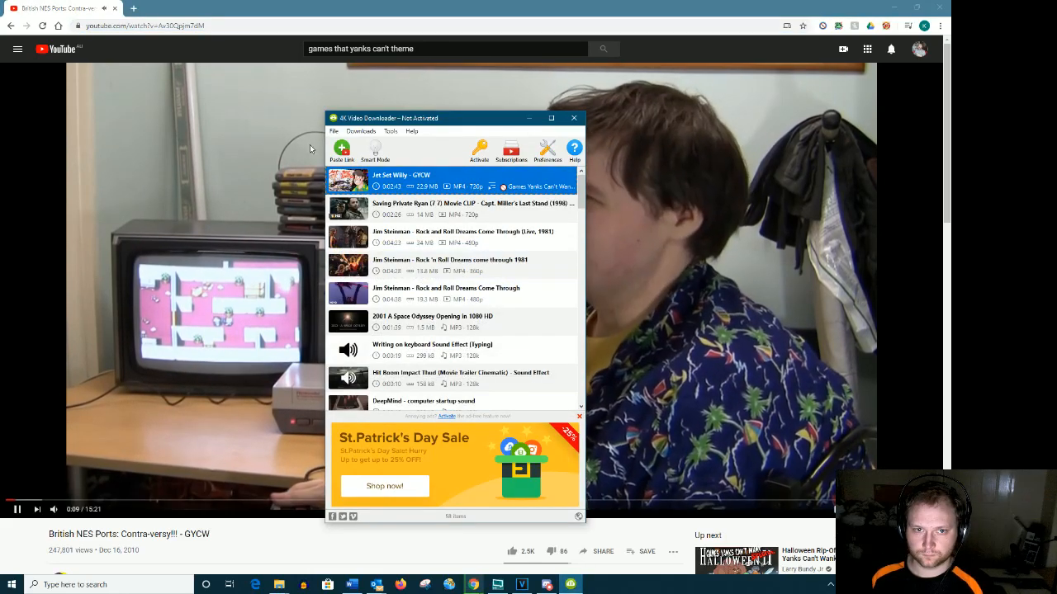
{"action": "key", "text": "ctrl+v"}
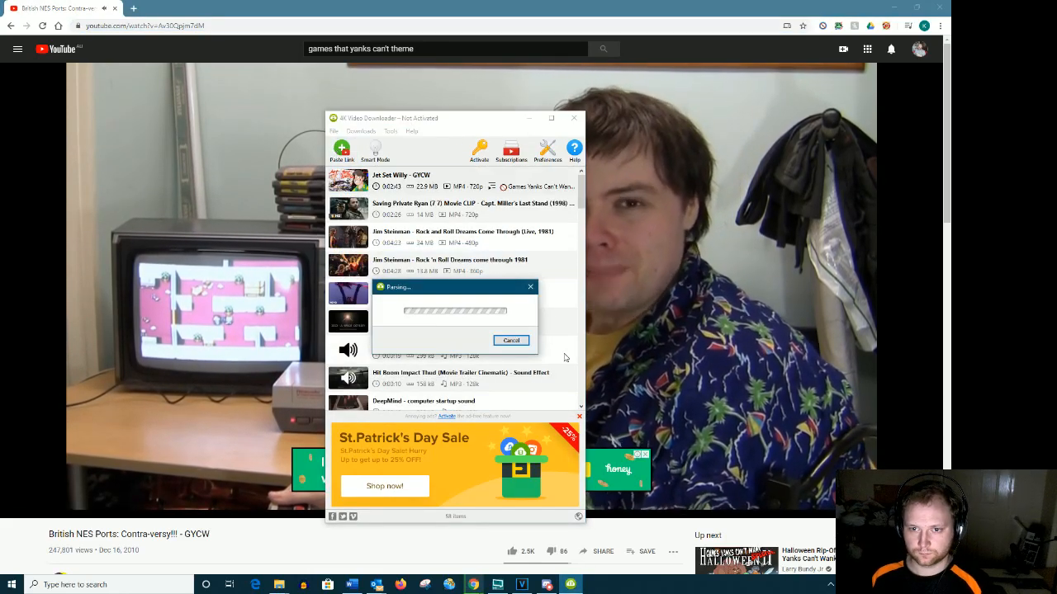
Leave the video for YouTube's home page, minimize Chrome and download "British NES Ports: Contra-versy!!! - GYCW" as a 1080p MP4
{"action": "left_click", "coordinate": [775, 275]}
{"action": "left_click", "coordinate": [70, 54]}
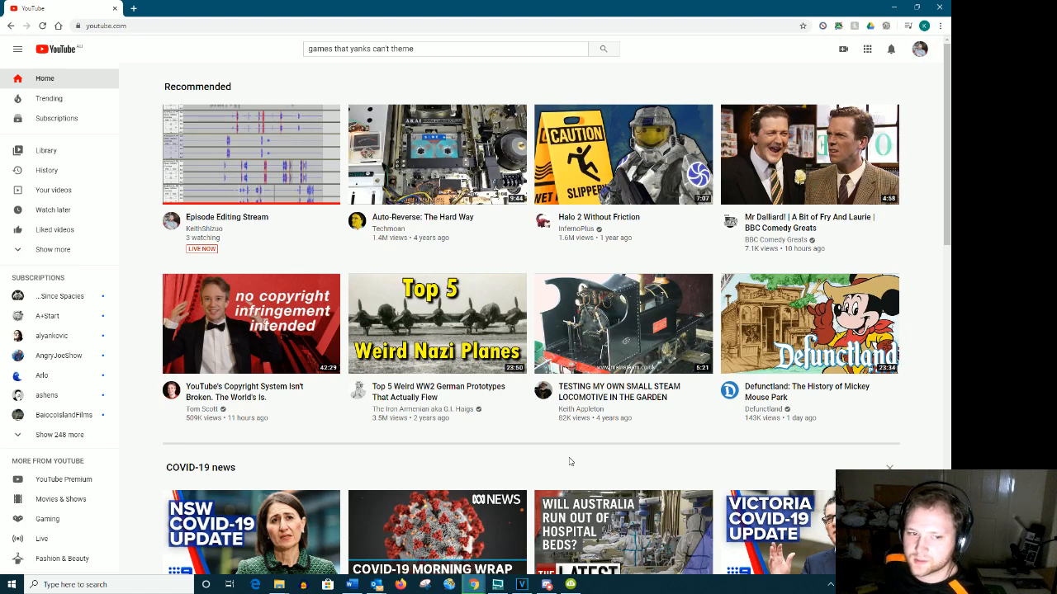
{"action": "left_click", "coordinate": [894, 7]}
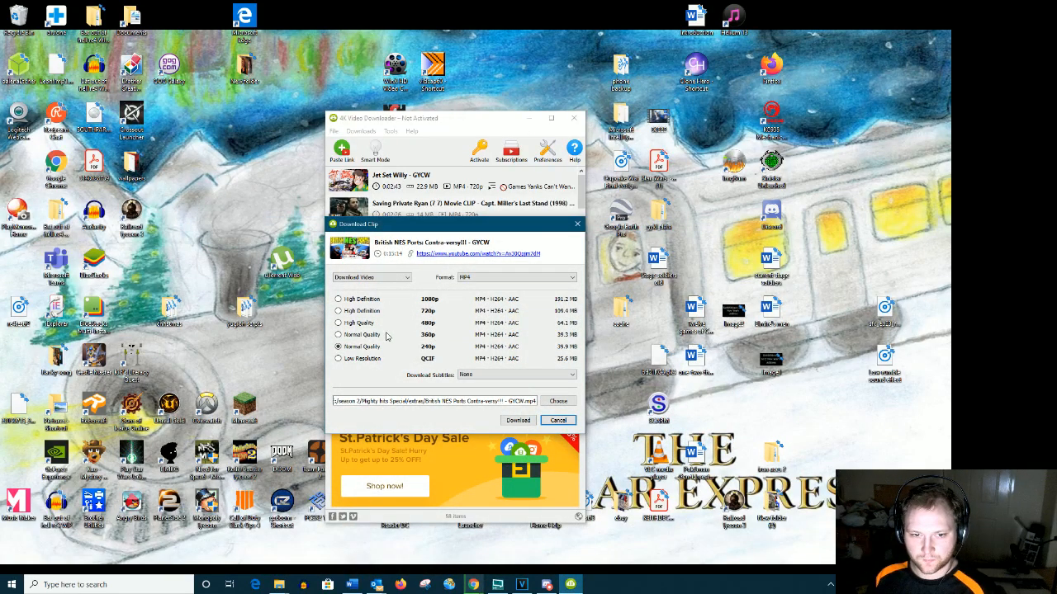
{"action": "left_click", "coordinate": [522, 421]}
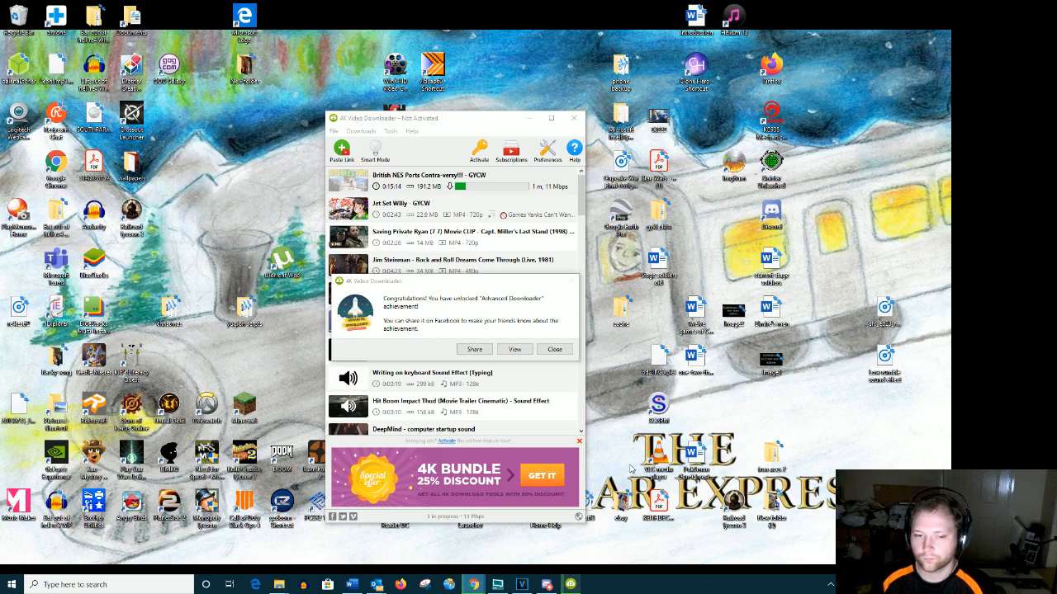
Dismiss the achievement notice in 4K Video Downloader and check the download's progress before returning to VEGAS Pro
{"action": "left_click", "coordinate": [550, 350]}
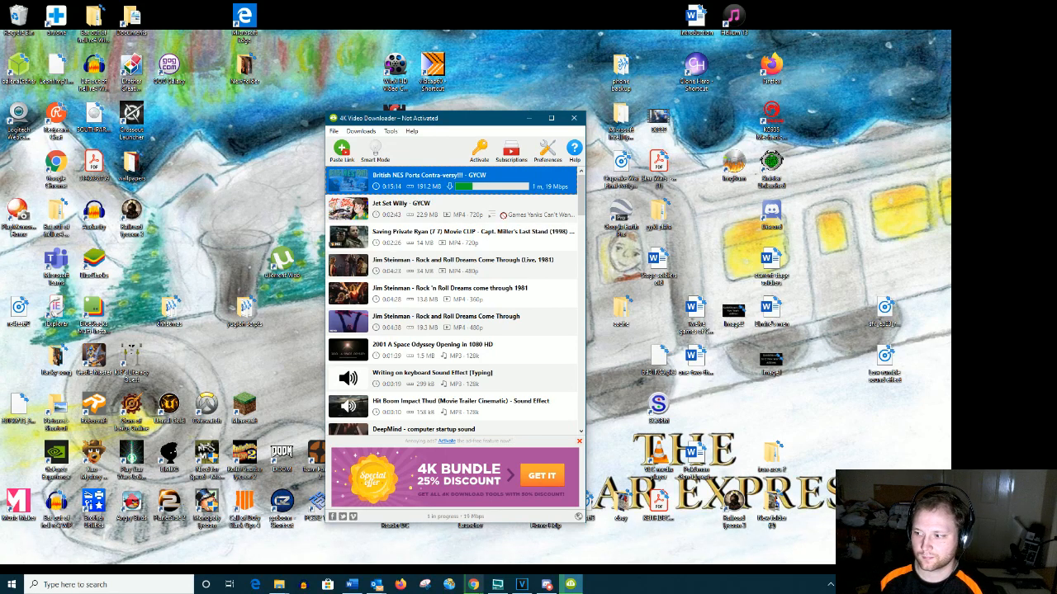
{"action": "key", "text": "alt+Tab"}
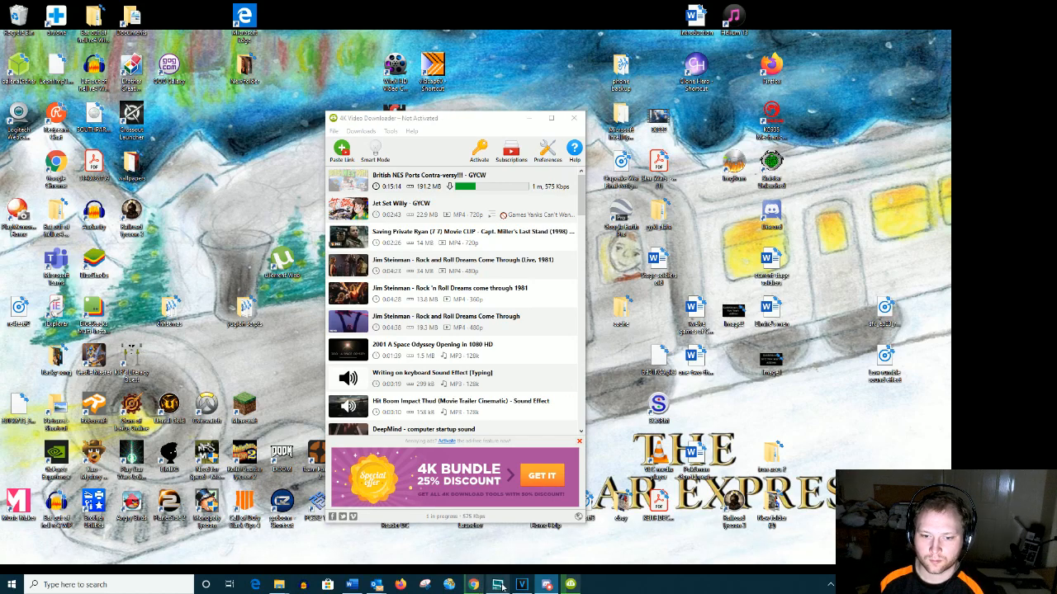
{"action": "mouse_move", "coordinate": [500, 585]}
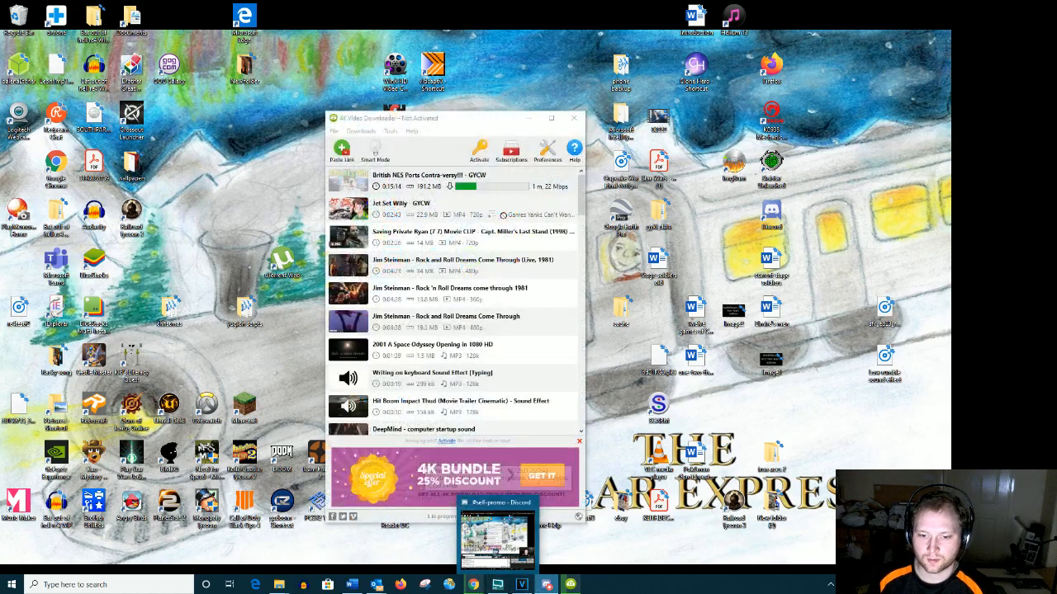
{"action": "left_click", "coordinate": [522, 584]}
{"action": "left_click", "coordinate": [571, 584]}
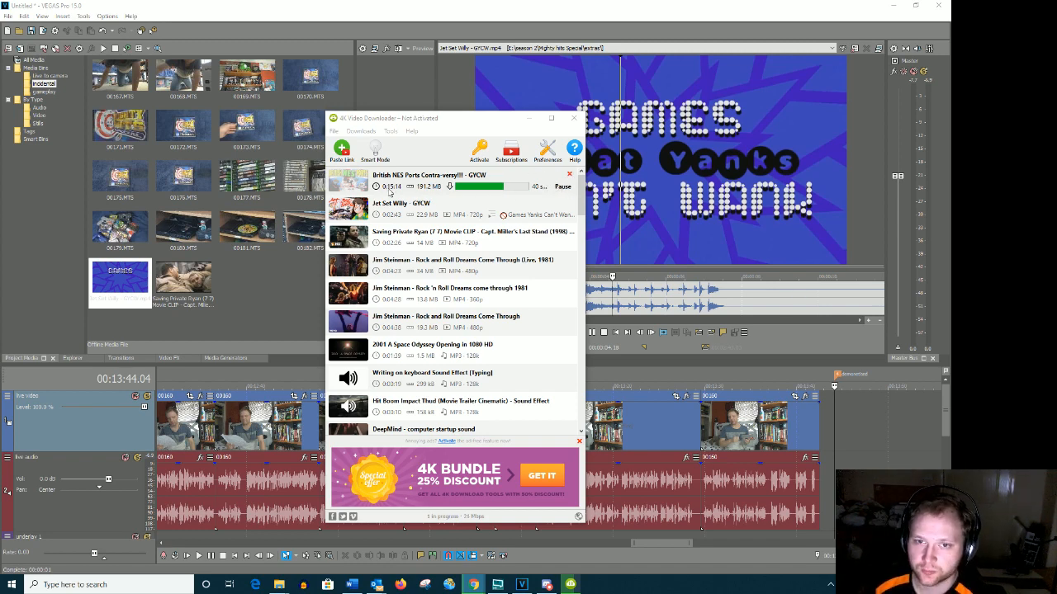
{"action": "left_click", "coordinate": [615, 5]}
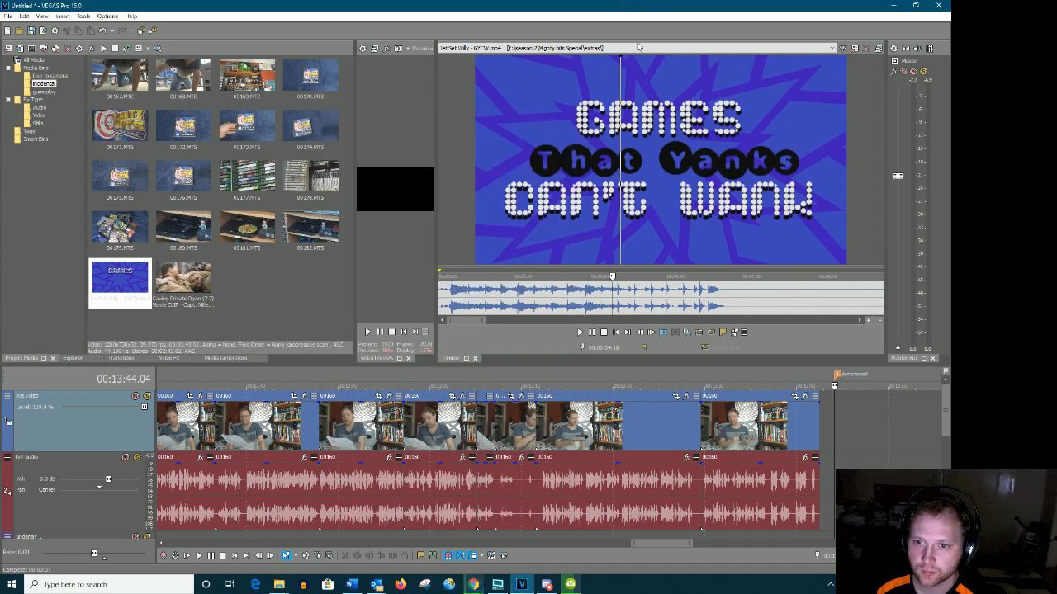
Open the last live clip's source, 00160.MTS, in the Trimmer, add its next take to the timeline's end and move the marker back over the preceding clip
{"action": "right_click", "coordinate": [756, 446]}
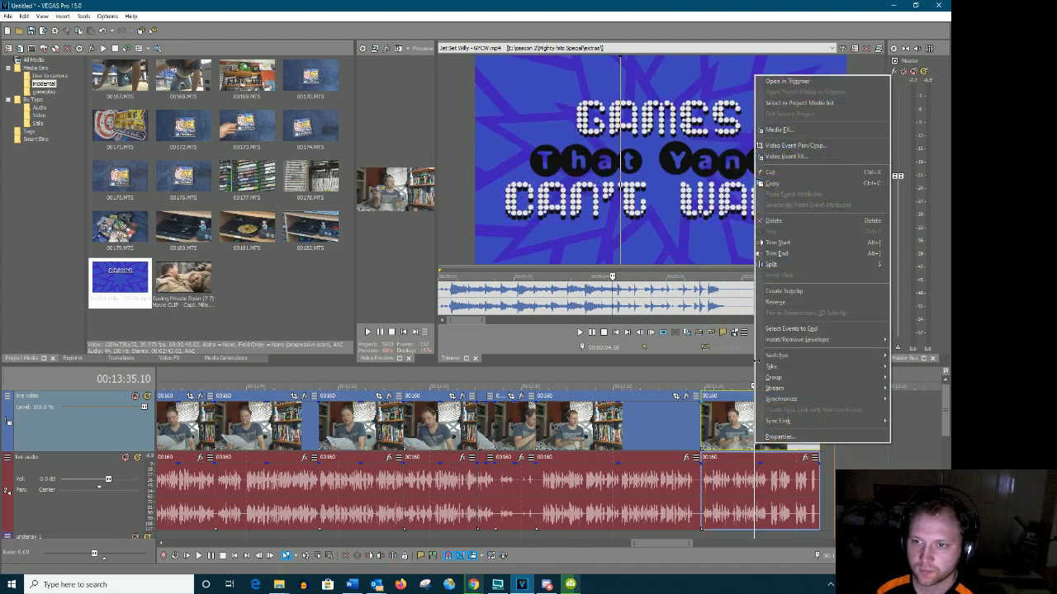
{"action": "left_click", "coordinate": [772, 81]}
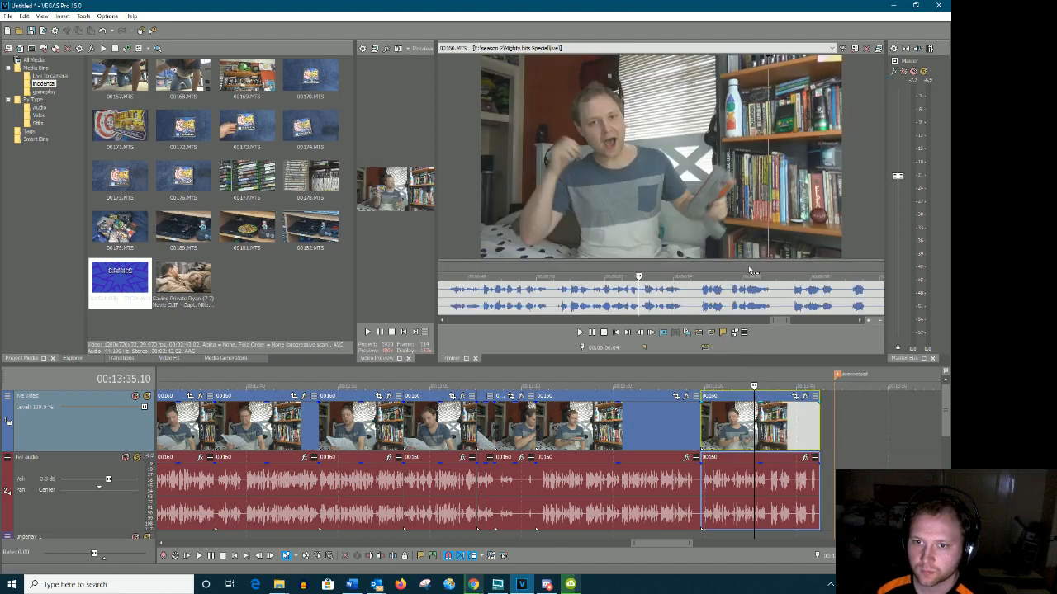
{"action": "left_click", "coordinate": [695, 295]}
{"action": "key", "text": "space"}
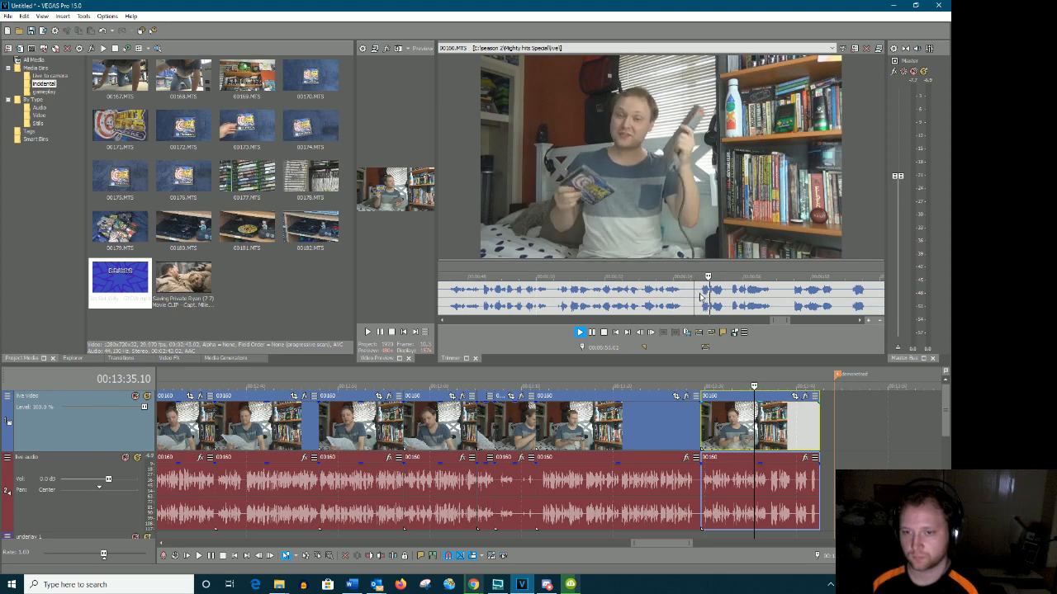
{"action": "left_click_drag", "start_coordinate": [782, 321], "coordinate": [826, 422]}
{"action": "key", "text": "Return"}
{"action": "left_click_drag", "start_coordinate": [881, 378], "coordinate": [791, 376]}
Audition the following section of 00160.MTS and add the short take to the live tracks, leaving a gap after the previous clip
{"action": "left_click", "coordinate": [788, 293]}
{"action": "key", "text": "space"}
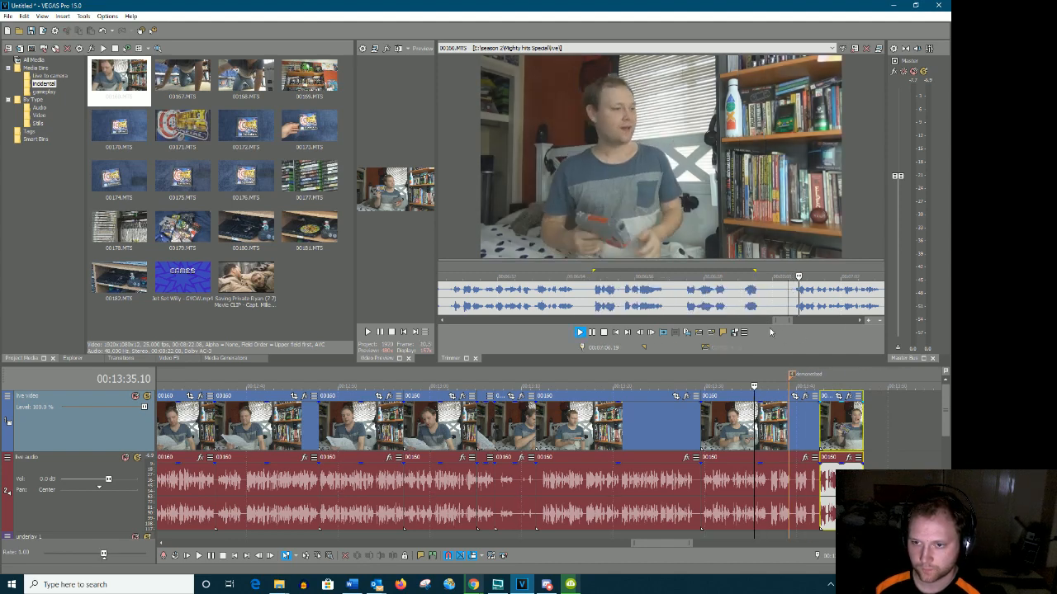
{"action": "left_click_drag", "start_coordinate": [780, 321], "coordinate": [785, 321]}
{"action": "scroll", "coordinate": [673, 296], "scroll_direction": "down", "scroll_amount": 1}
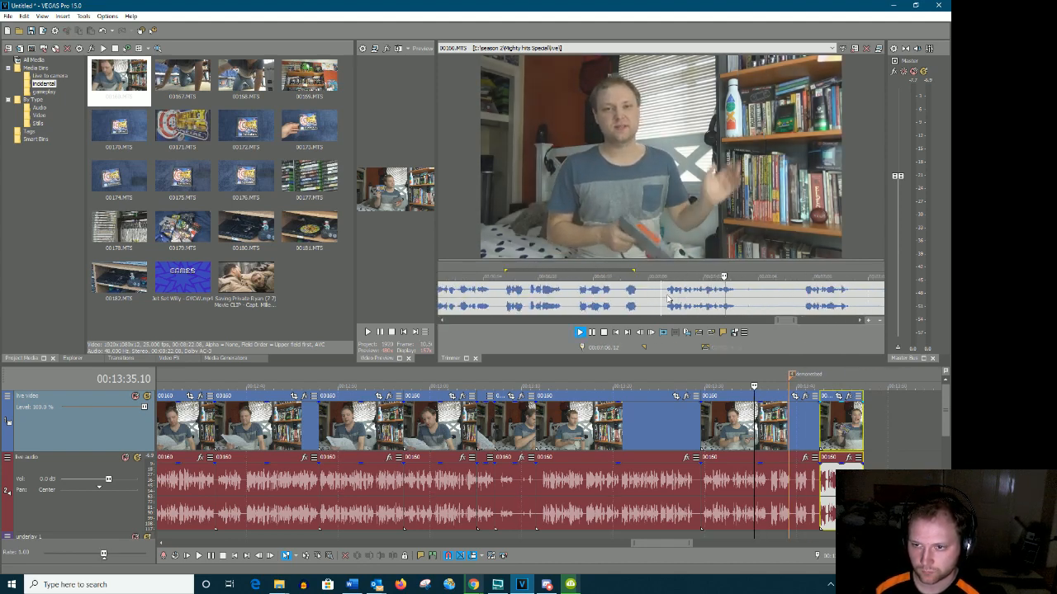
{"action": "left_click_drag", "start_coordinate": [665, 297], "coordinate": [883, 424]}
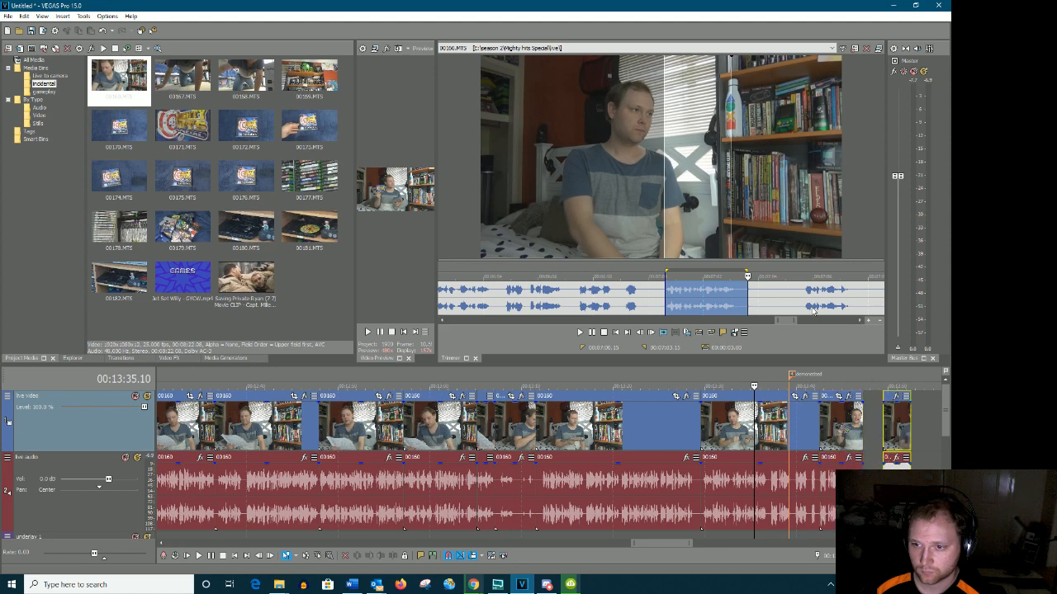
Play on through 00160.MTS, add the last spoken take to the live tracks and butt it against the preceding short clip
{"action": "left_click", "coordinate": [806, 311]}
{"action": "key", "text": "space"}
{"action": "mouse_move", "coordinate": [670, 547]}
{"action": "left_mouse_down"}
{"action": "mouse_move", "coordinate": [693, 545]}
{"action": "mouse_move", "coordinate": [681, 545]}
{"action": "left_mouse_up"}
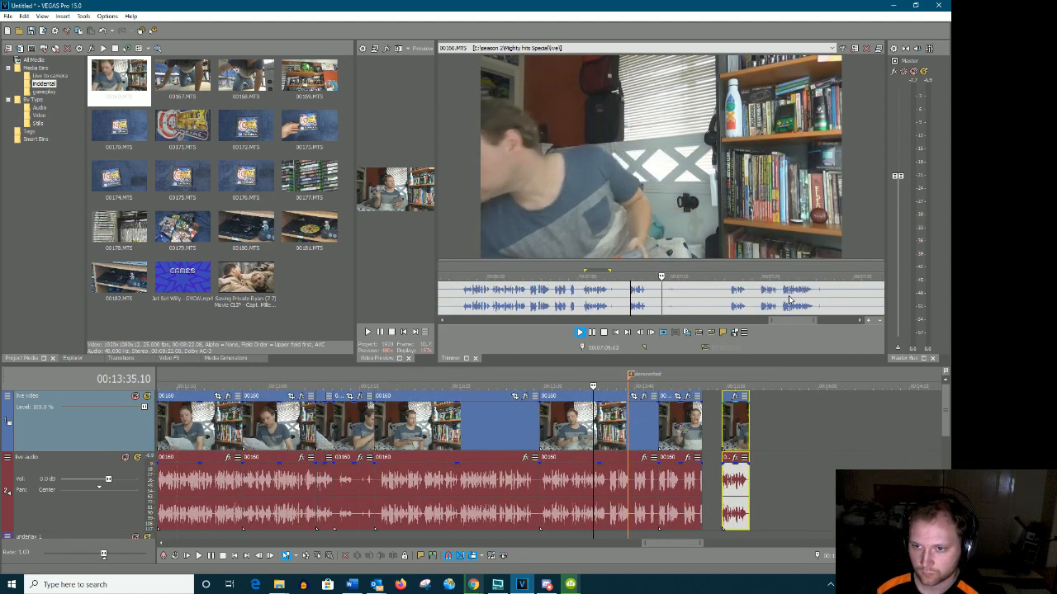
{"action": "left_click", "coordinate": [720, 306]}
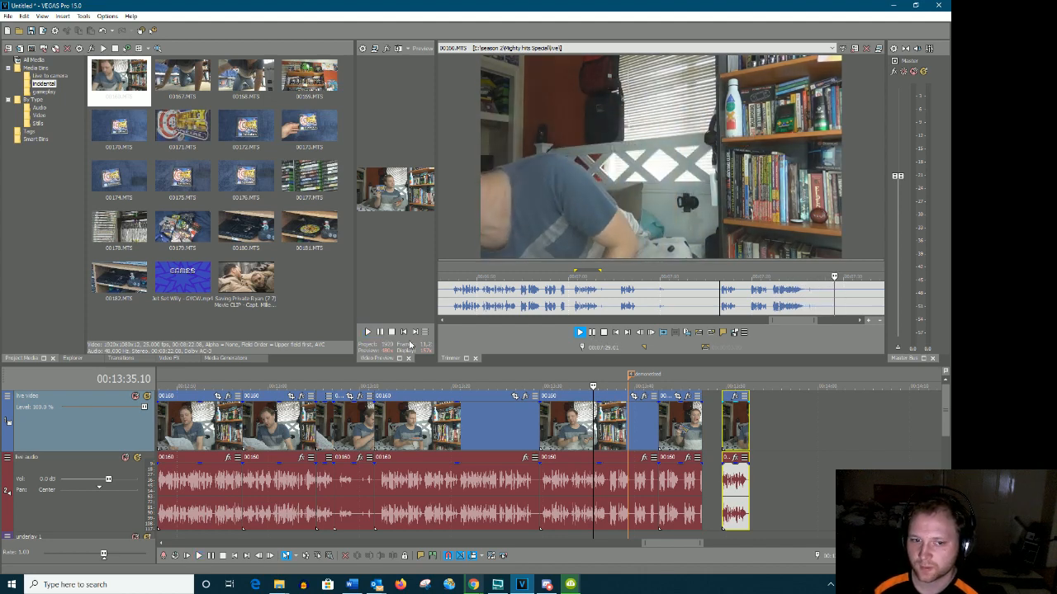
{"action": "key", "text": "space"}
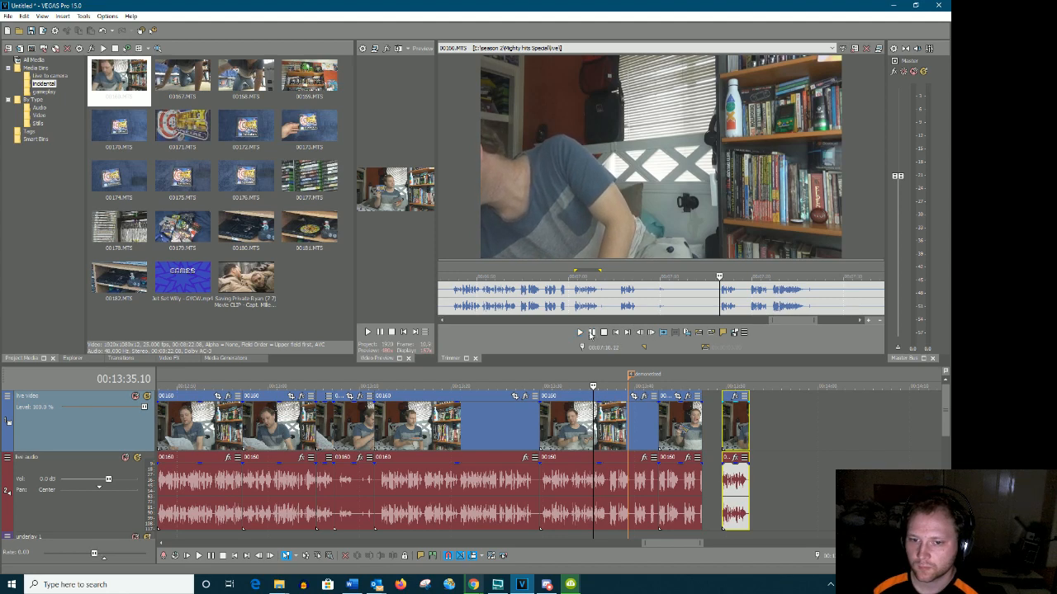
{"action": "key", "text": "space"}
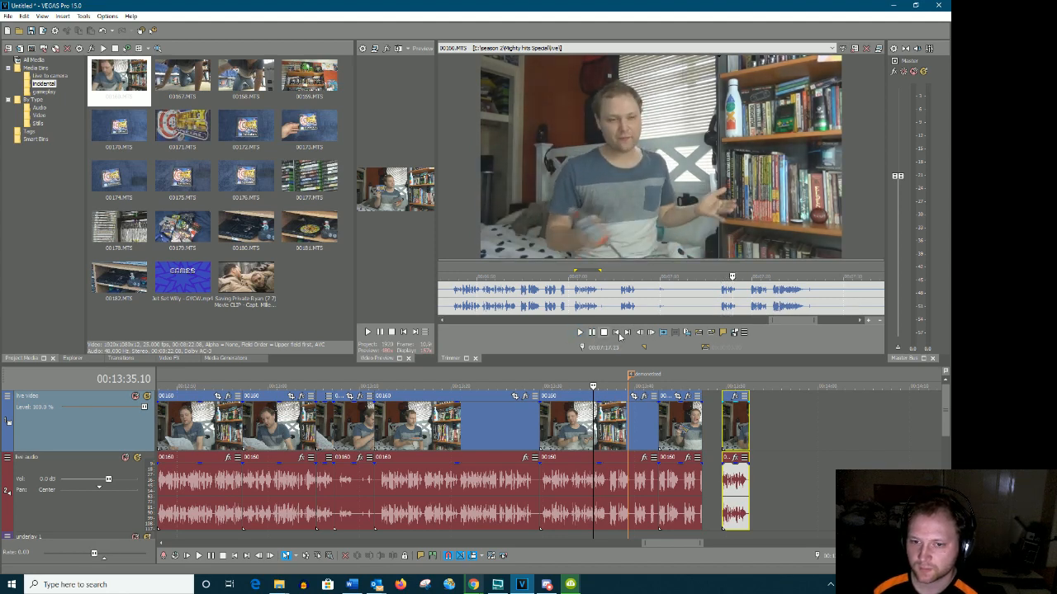
{"action": "left_click_drag", "start_coordinate": [770, 299], "coordinate": [786, 482]}
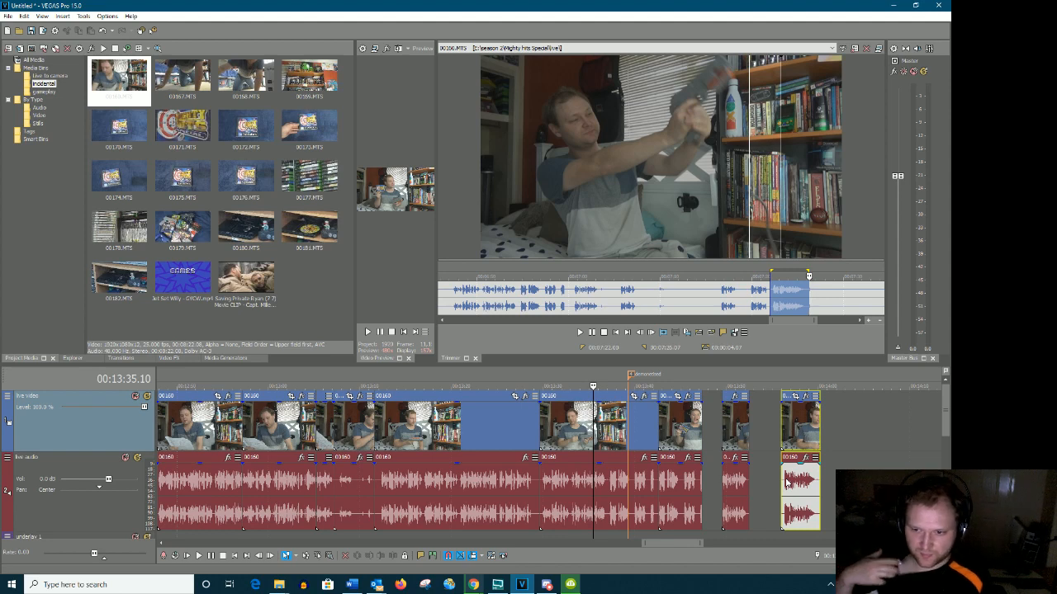
{"action": "left_click_drag", "start_coordinate": [809, 438], "coordinate": [777, 439]}
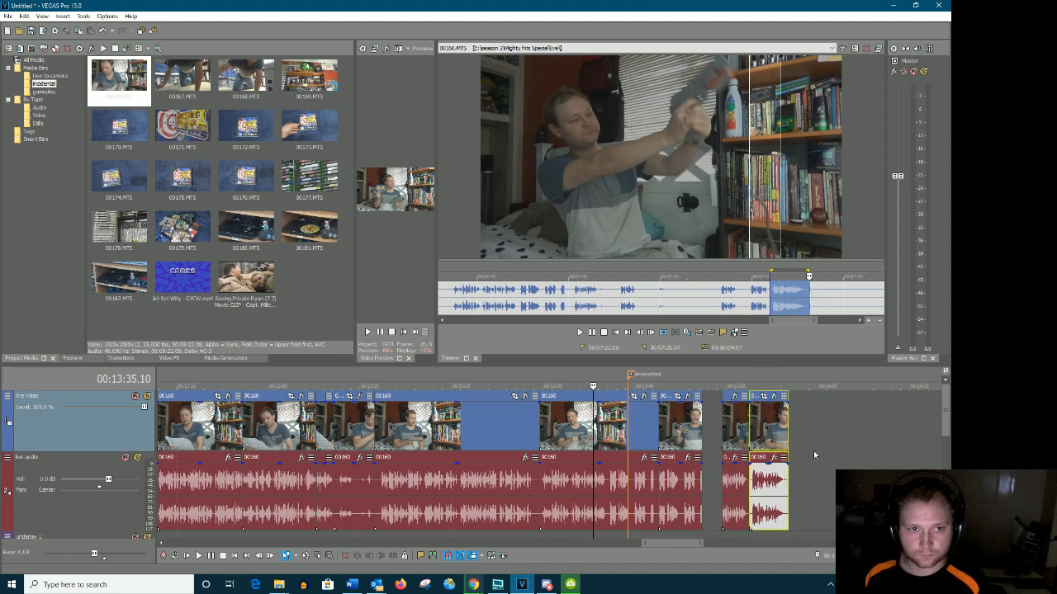
Locate the finished "British NES Ports Contra-versy!!! - GYCW" file from 4K Video Downloader and import it into the VEGAS Pro incidental bin
{"action": "left_click", "coordinate": [571, 584]}
{"action": "left_click", "coordinate": [567, 186]}
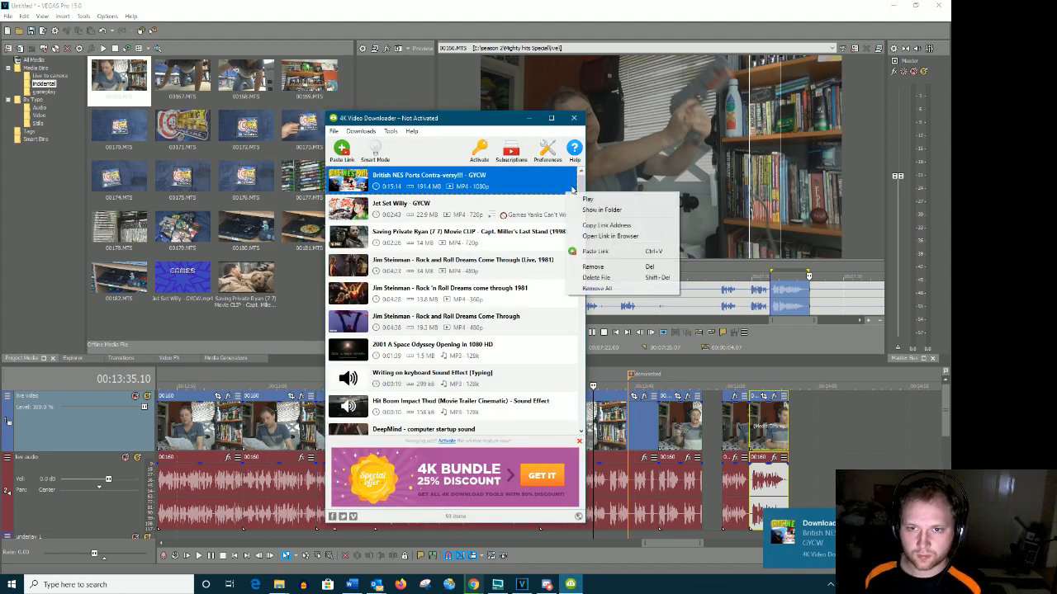
{"action": "left_click", "coordinate": [602, 210]}
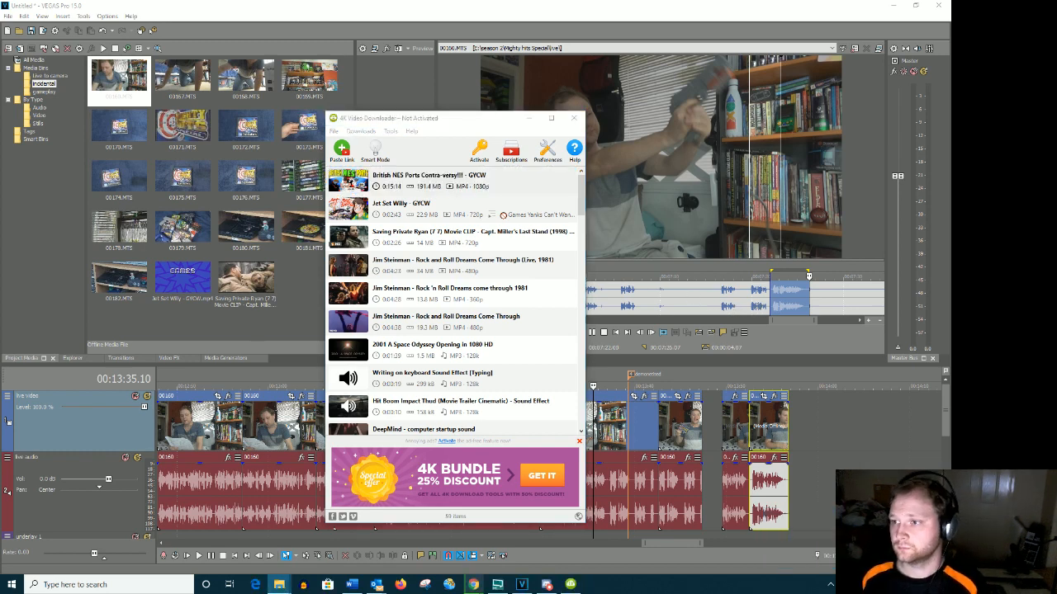
{"action": "left_click_drag", "start_coordinate": [542, 135], "coordinate": [296, 285]}
{"action": "left_click", "coordinate": [454, 4]}
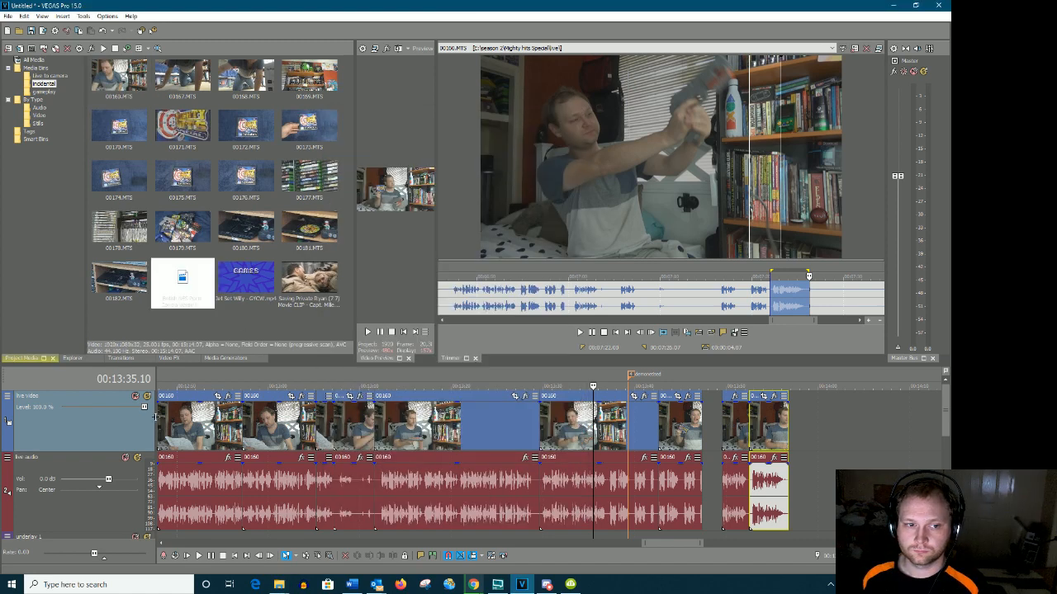
Open "British NES Ports Contra-versy!!! - GYCW.mp4" in the Trimmer, find the "Games That Yanks Can't Wank" title sequence and select its opening seconds
{"action": "double_click", "coordinate": [180, 297]}
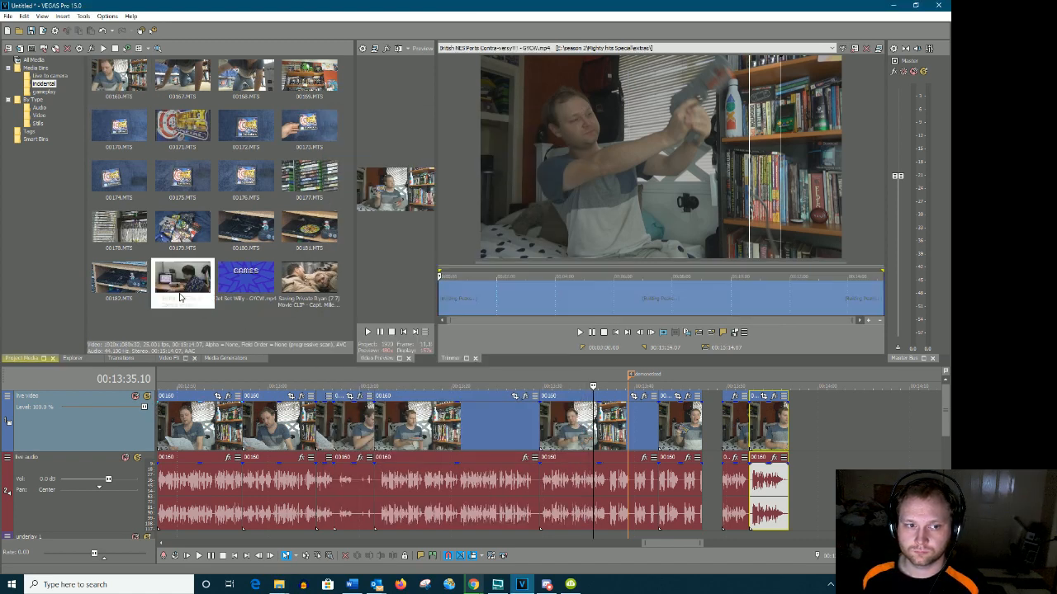
{"action": "left_click", "coordinate": [488, 298]}
{"action": "left_click", "coordinate": [514, 291]}
{"action": "mouse_move", "coordinate": [515, 291]}
{"action": "left_mouse_down"}
{"action": "mouse_move", "coordinate": [482, 298]}
{"action": "mouse_move", "coordinate": [507, 298]}
{"action": "left_mouse_up"}
{"action": "key", "text": "space"}
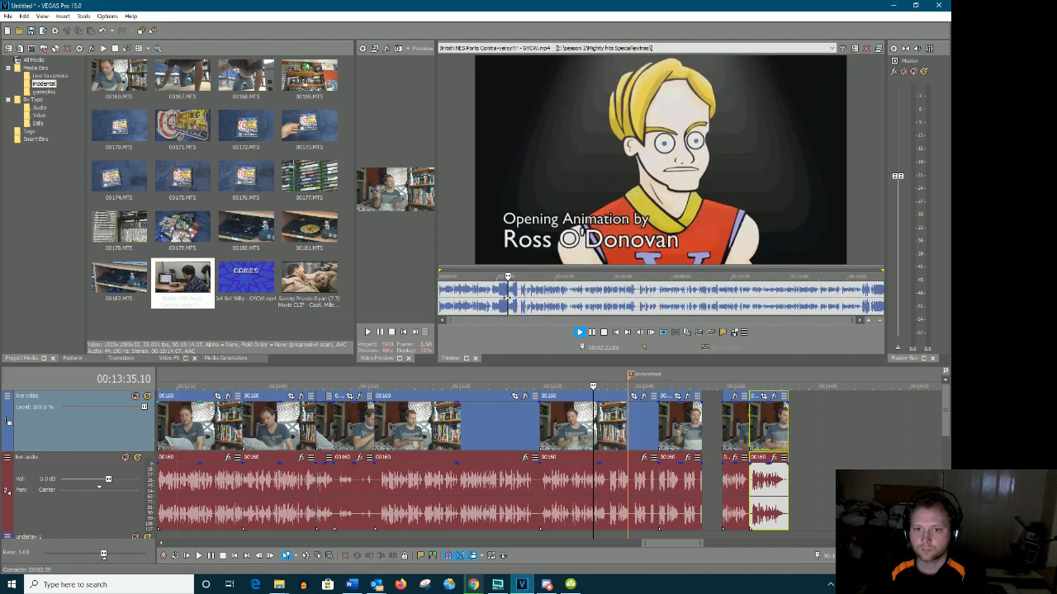
{"action": "scroll", "coordinate": [517, 311], "scroll_direction": "up", "scroll_amount": 3}
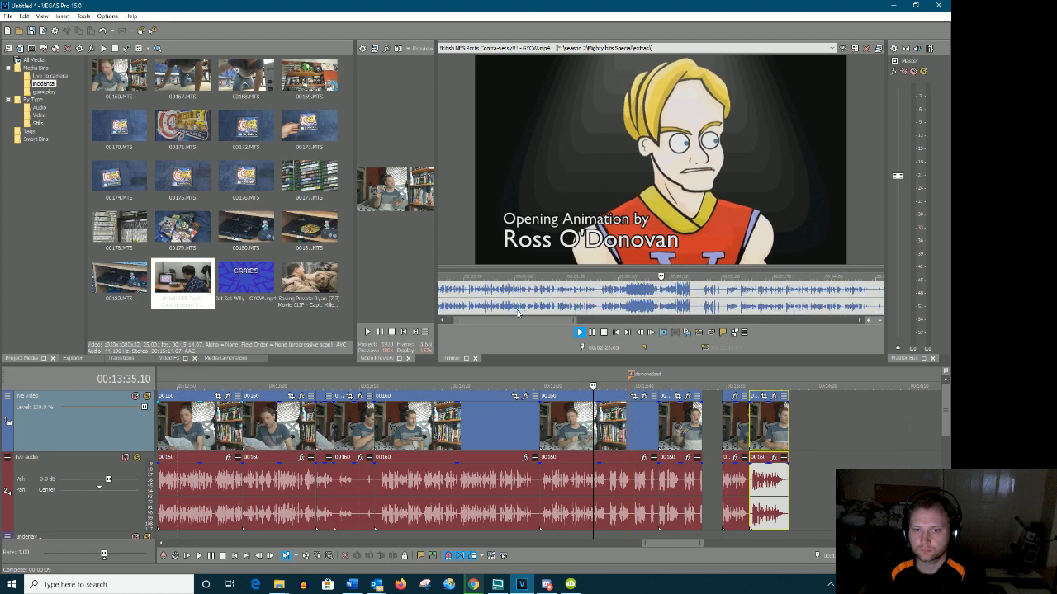
{"action": "scroll", "coordinate": [517, 309], "scroll_direction": "up", "scroll_amount": 2}
{"action": "left_click_drag", "start_coordinate": [514, 321], "coordinate": [525, 323]}
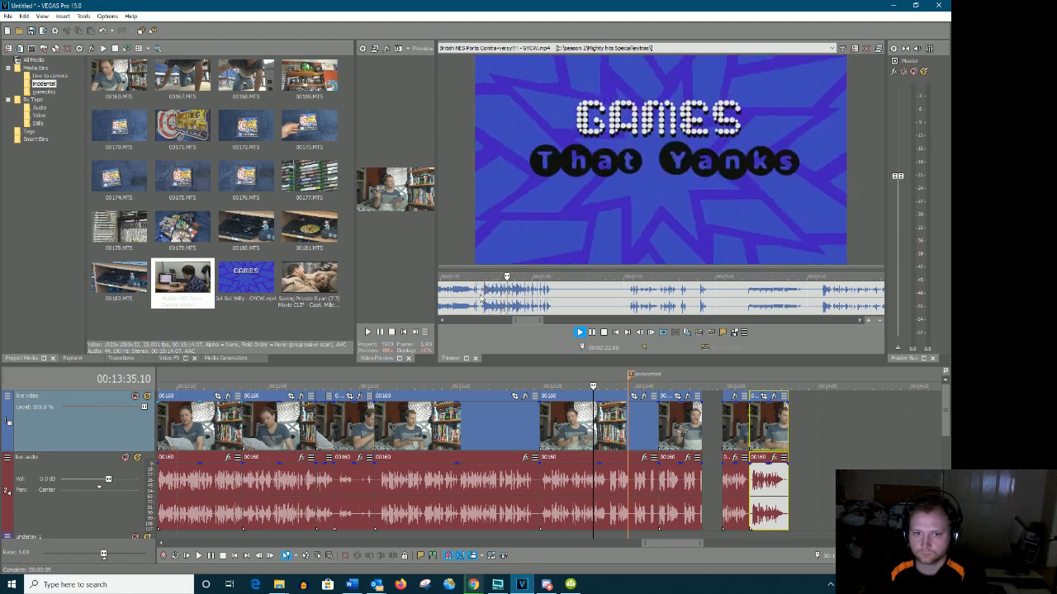
{"action": "key", "text": "space"}
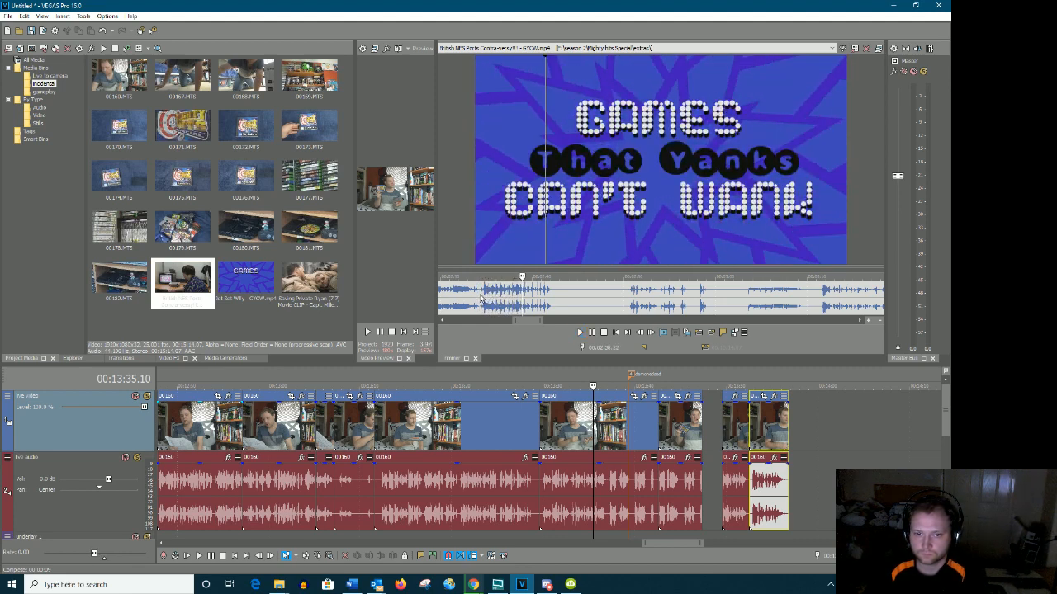
{"action": "left_click_drag", "start_coordinate": [480, 298], "coordinate": [508, 303]}
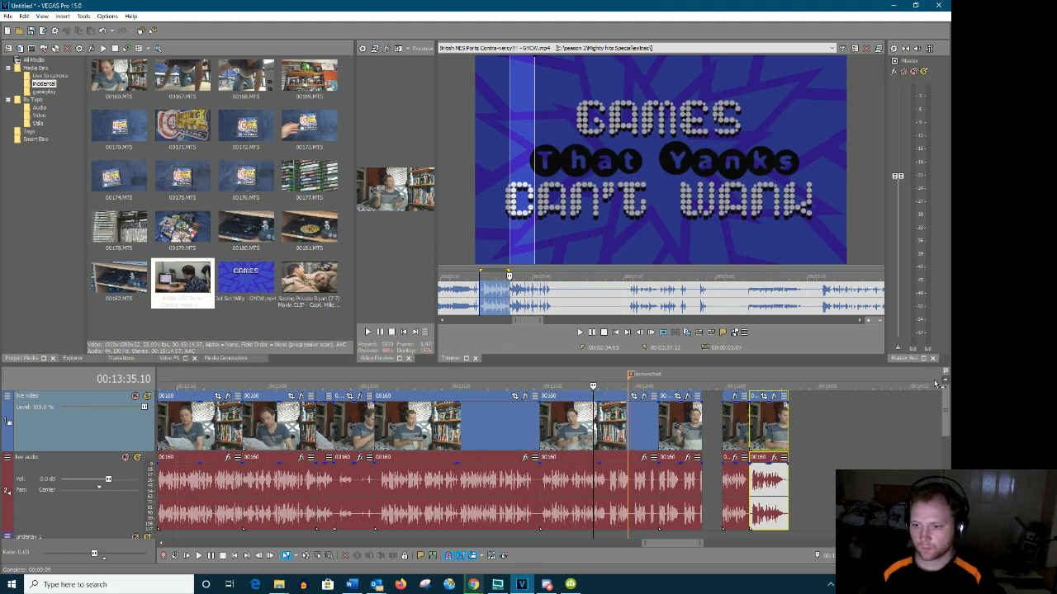
Insert a new audio track above the live audio track
{"action": "scroll", "coordinate": [942, 396], "scroll_direction": "down", "scroll_amount": 2}
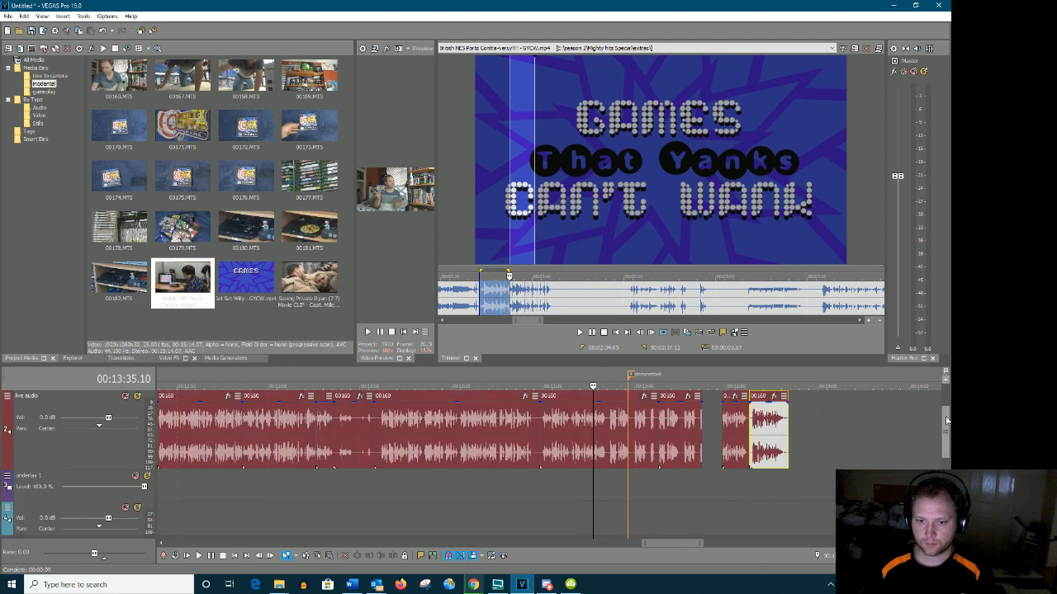
{"action": "right_click", "coordinate": [96, 468]}
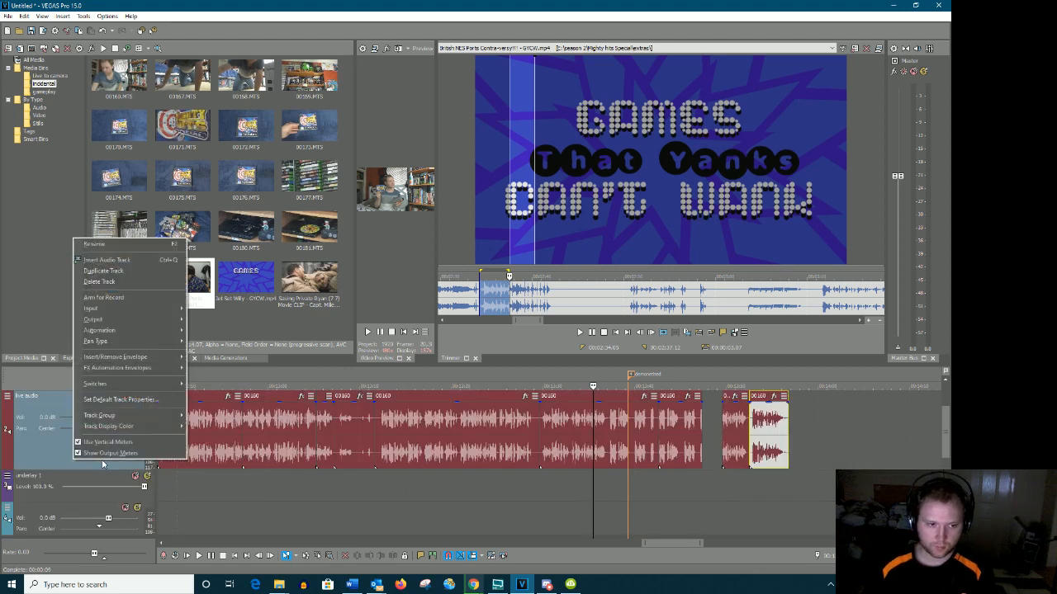
{"action": "left_click", "coordinate": [111, 261]}
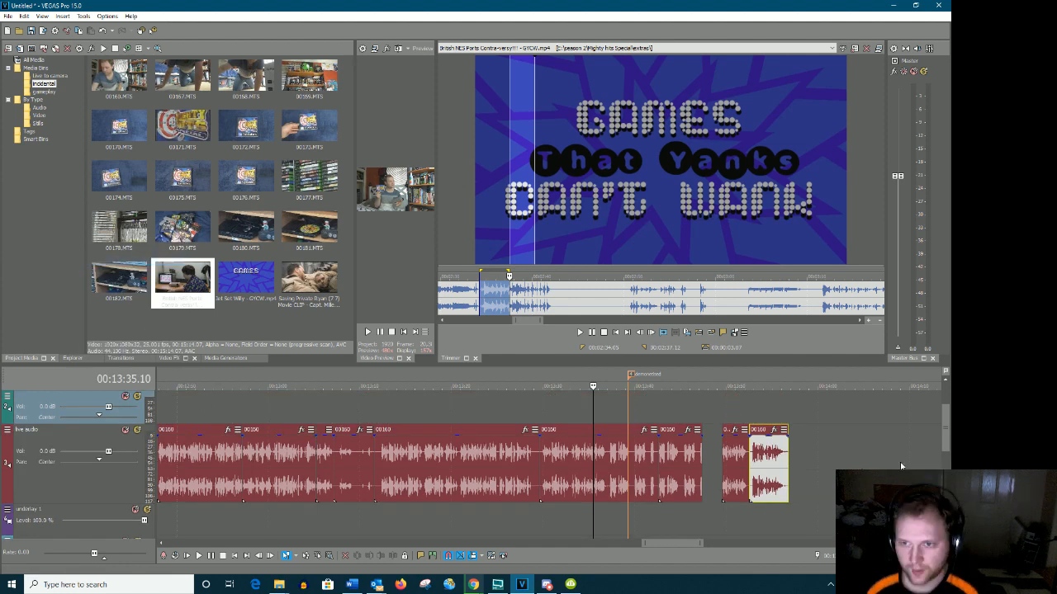
Rename the audio track beneath underlay 1 as "incidental audio"
{"action": "scroll", "coordinate": [946, 447], "scroll_direction": "down", "scroll_amount": 1}
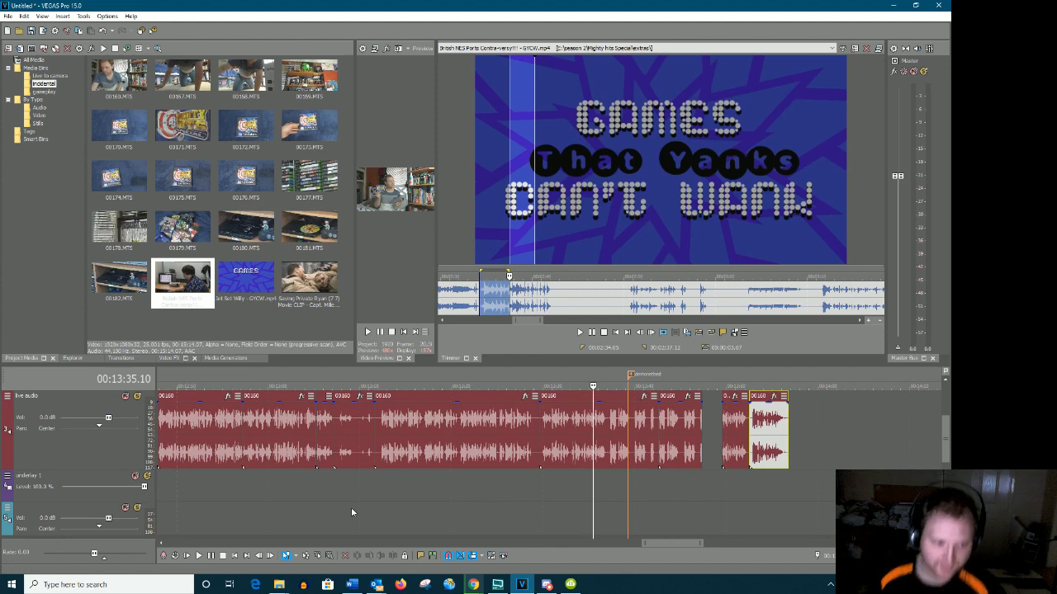
{"action": "right_click", "coordinate": [58, 507]}
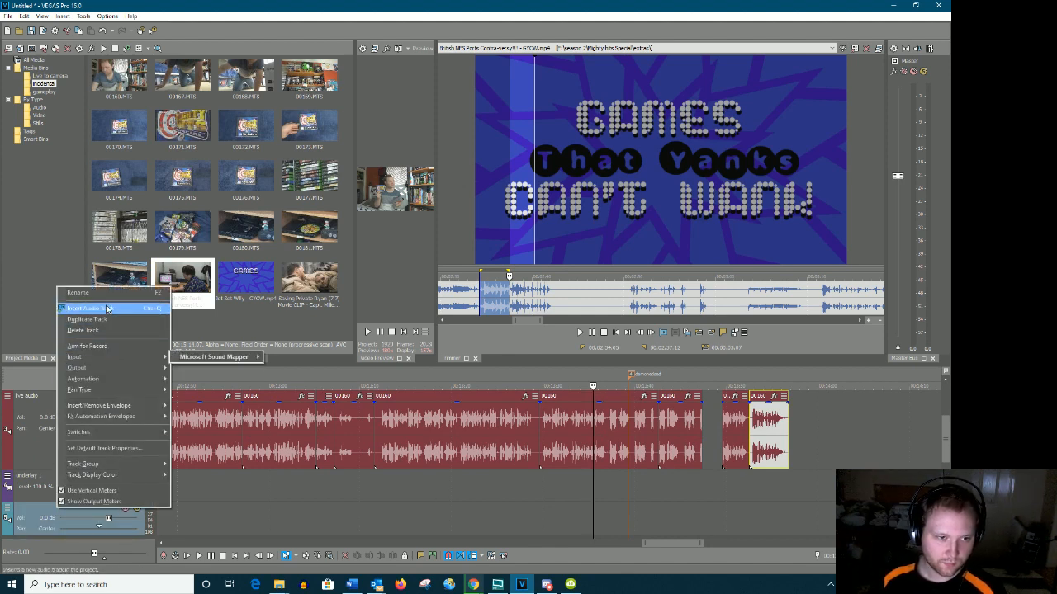
{"action": "left_click", "coordinate": [83, 293]}
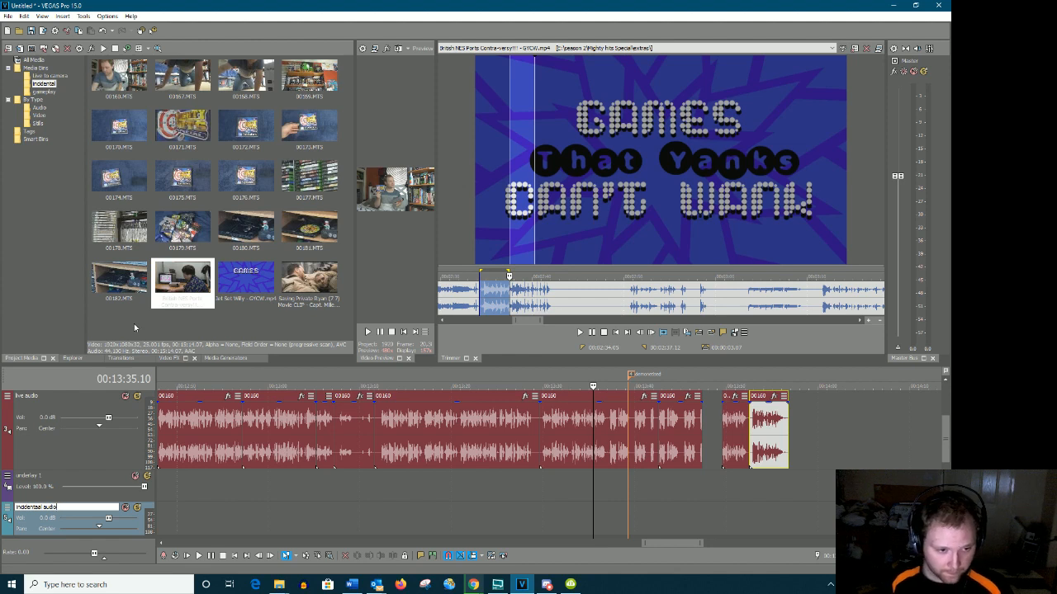
{"action": "key", "text": "Return"}
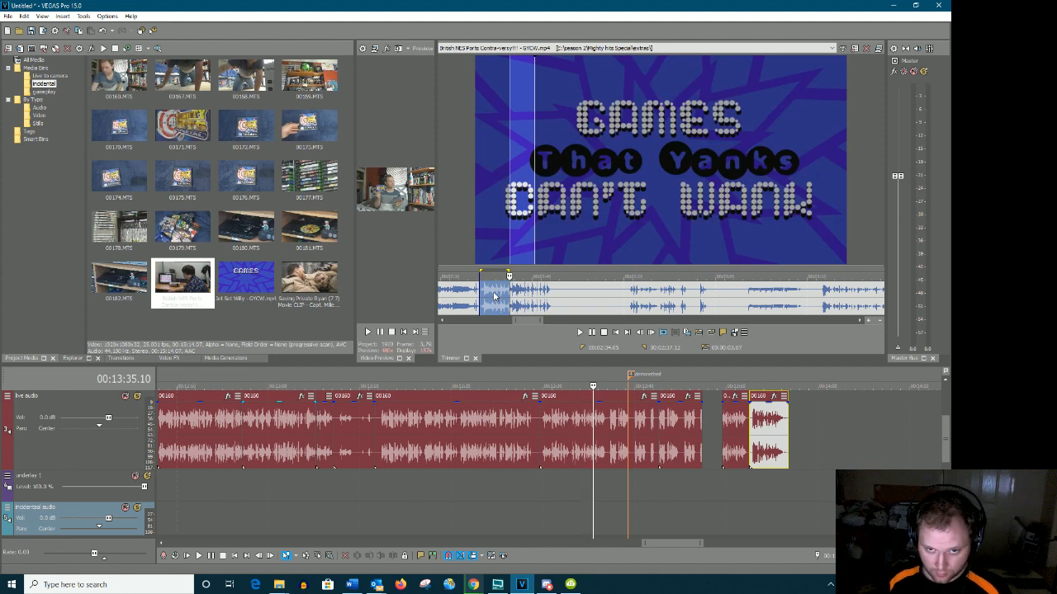
Place the selected title sequence on the underlay 1 and incidental audio tracks, aligned with the start of the live clip before the gap
{"action": "left_click_drag", "start_coordinate": [494, 295], "coordinate": [697, 526]}
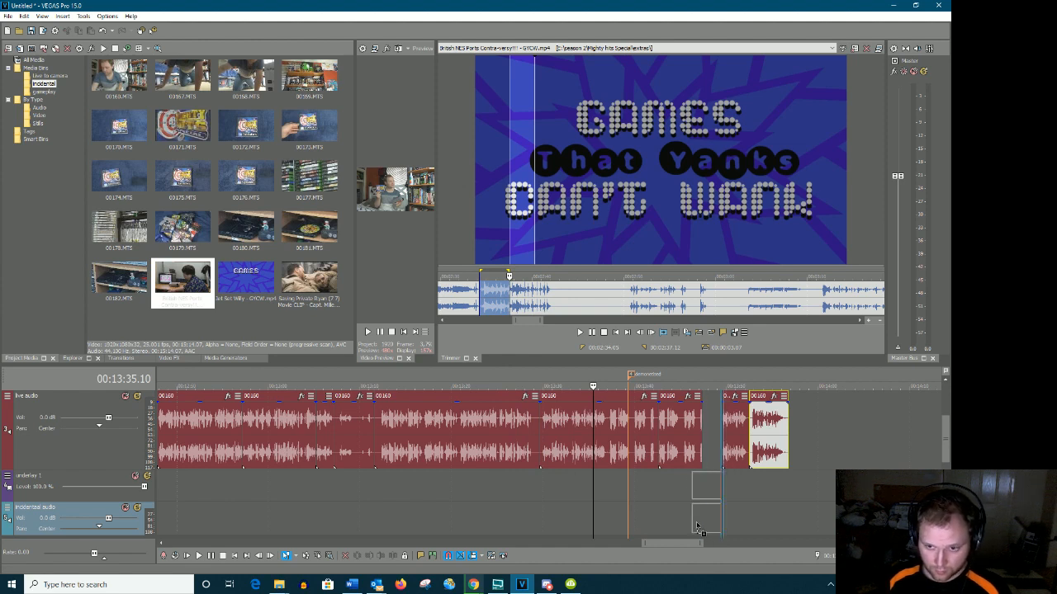
{"action": "left_click_drag", "start_coordinate": [696, 526], "coordinate": [669, 519]}
{"action": "left_click", "coordinate": [700, 452]}
{"action": "left_click_drag", "start_coordinate": [700, 452], "coordinate": [682, 453]}
{"action": "left_click", "coordinate": [679, 492]}
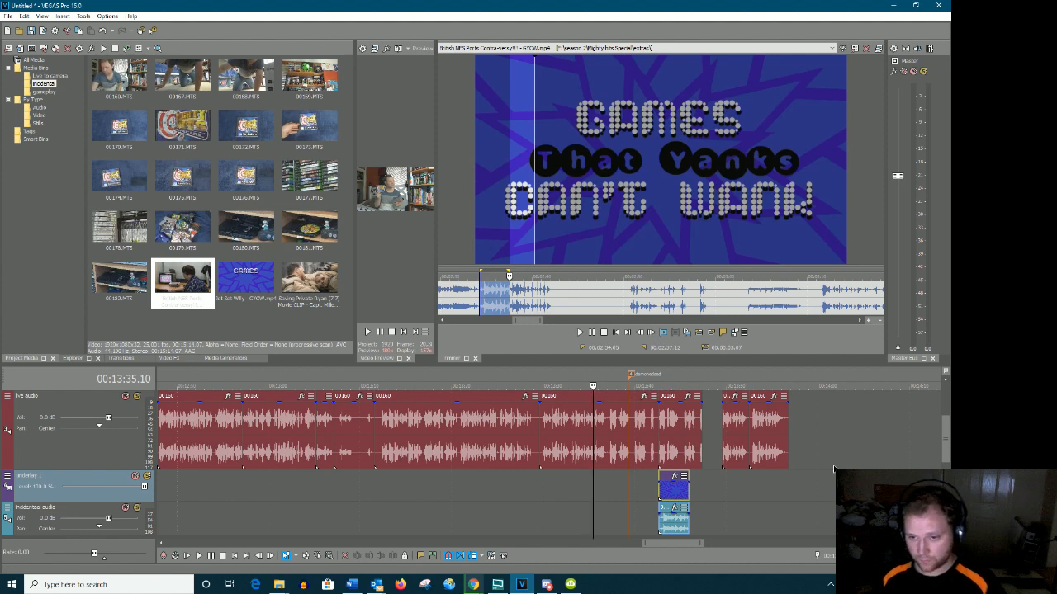
Open the live video clip that spans the demonetised marker in the Trimmer and preview its source, 00160.MTS
{"action": "left_click", "coordinate": [779, 478]}
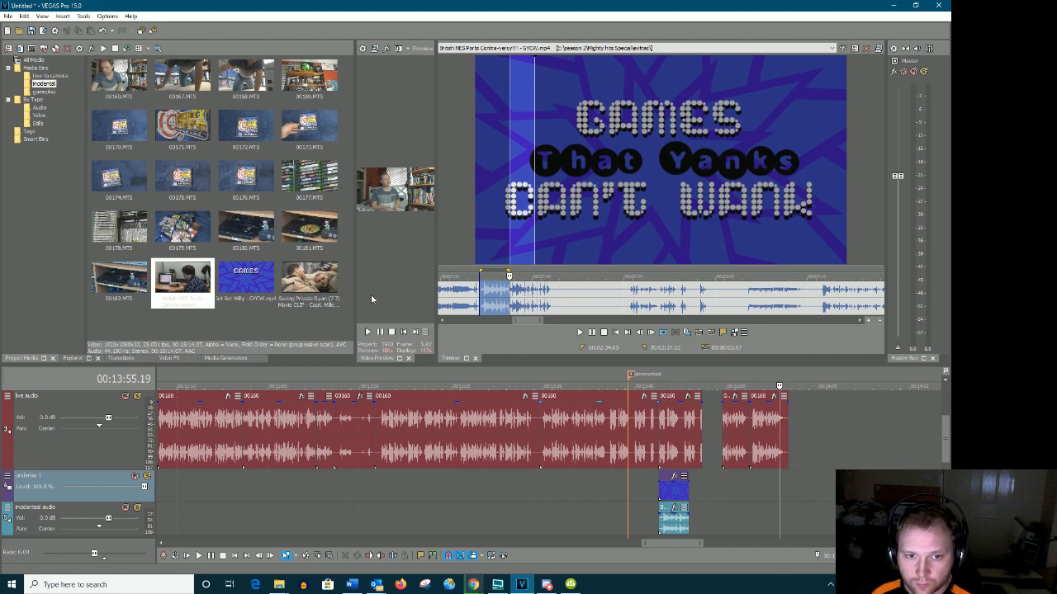
{"action": "scroll", "coordinate": [833, 428], "scroll_direction": "up", "scroll_amount": 2}
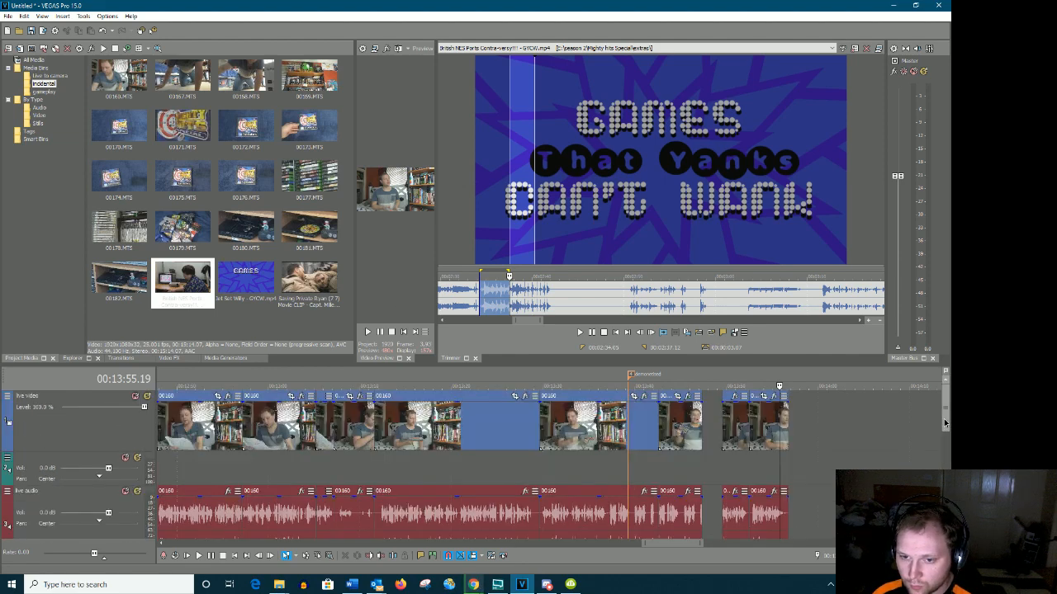
{"action": "right_click", "coordinate": [618, 421]}
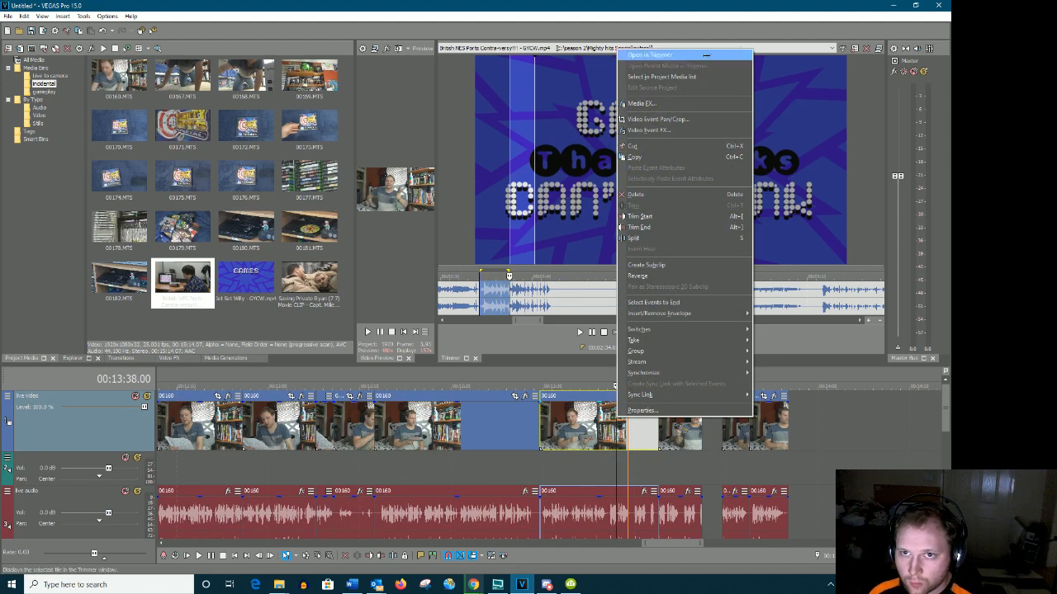
{"action": "left_click", "coordinate": [705, 55]}
{"action": "key", "text": "space"}
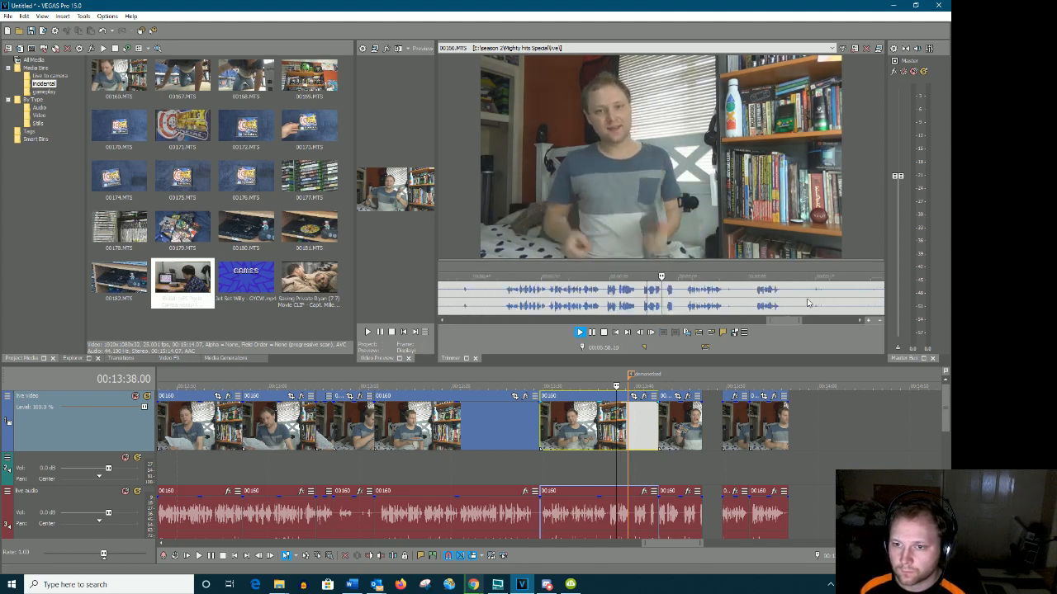
{"action": "key", "text": "space"}
Play through the later takes in 00160.MTS, from the light gun shots onward, to find the next usable line
{"action": "left_click", "coordinate": [791, 300]}
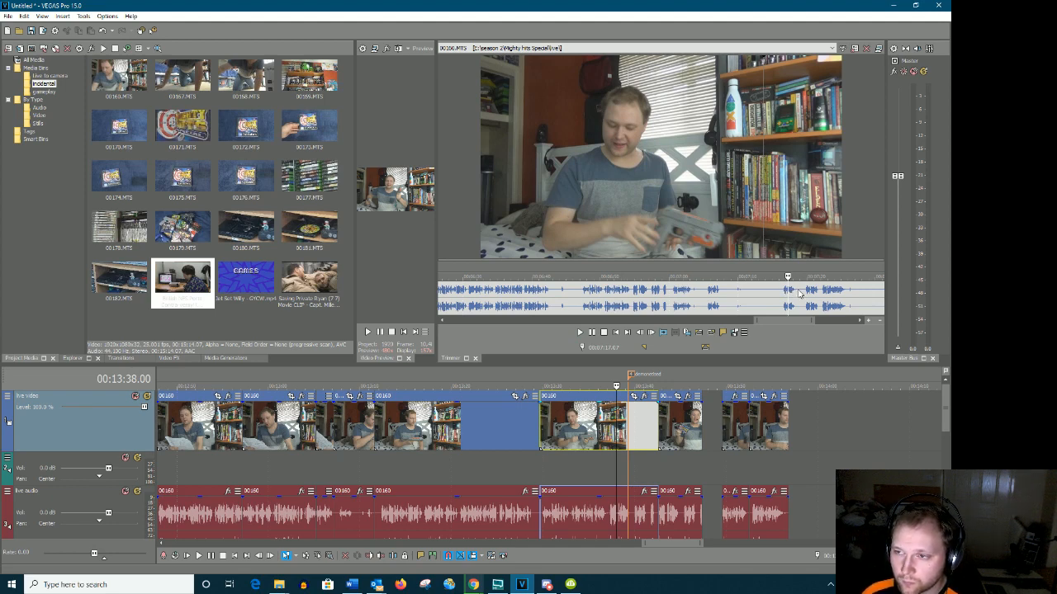
{"action": "key", "text": "space"}
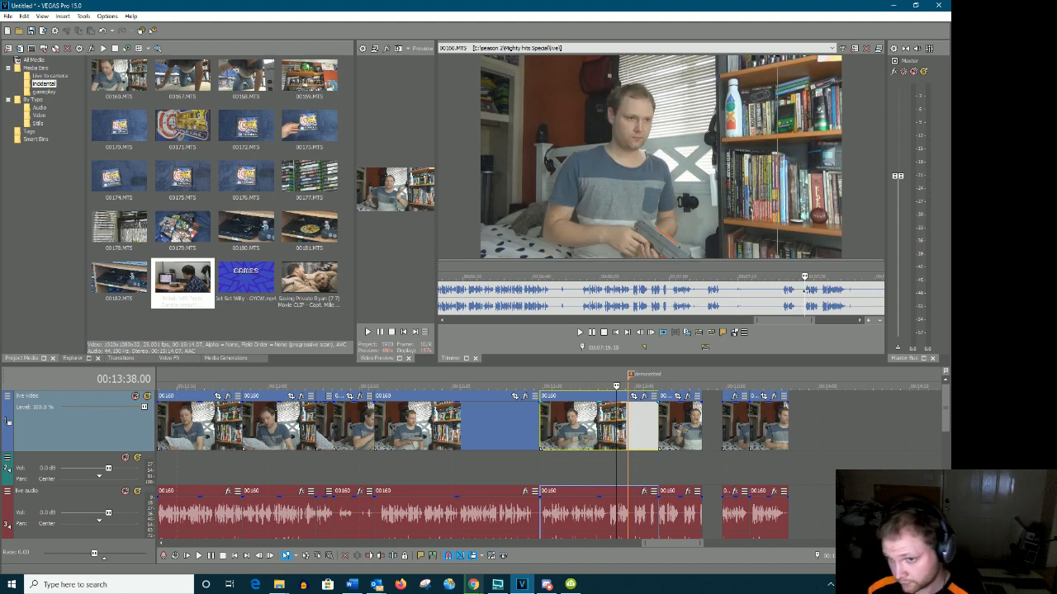
{"action": "mouse_move", "coordinate": [803, 321]}
{"action": "left_mouse_down"}
{"action": "mouse_move", "coordinate": [847, 324]}
{"action": "mouse_move", "coordinate": [822, 326]}
{"action": "left_mouse_up"}
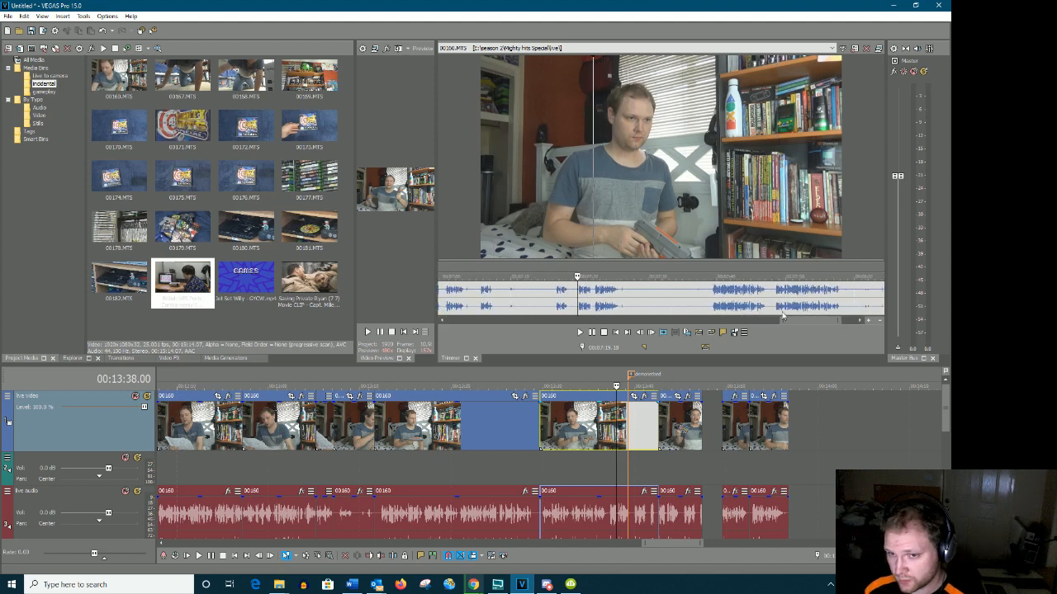
{"action": "left_click", "coordinate": [711, 295]}
{"action": "left_click_drag", "start_coordinate": [793, 322], "coordinate": [812, 323]}
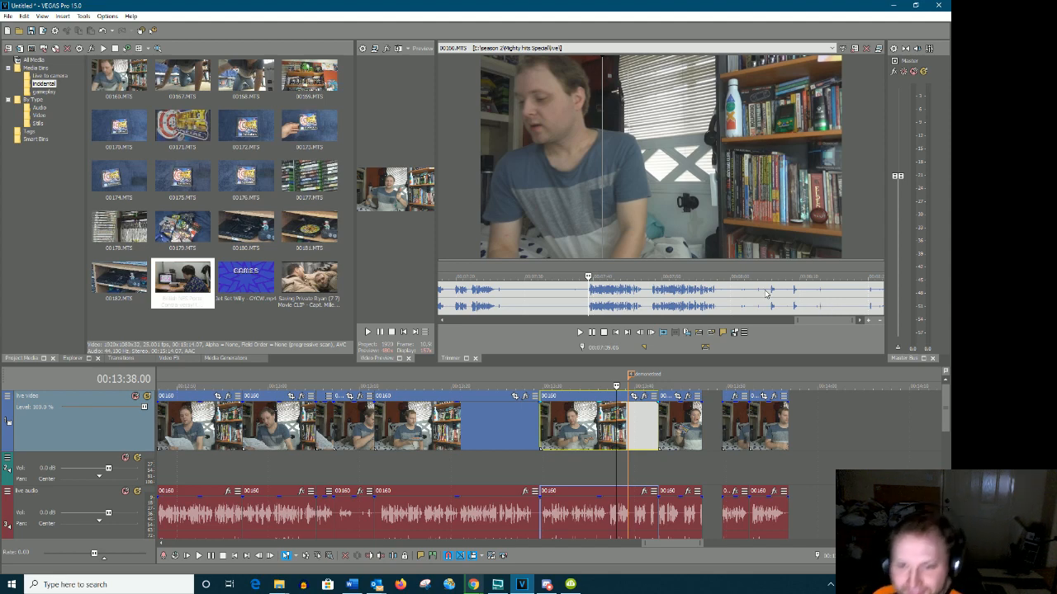
{"action": "key", "text": "space"}
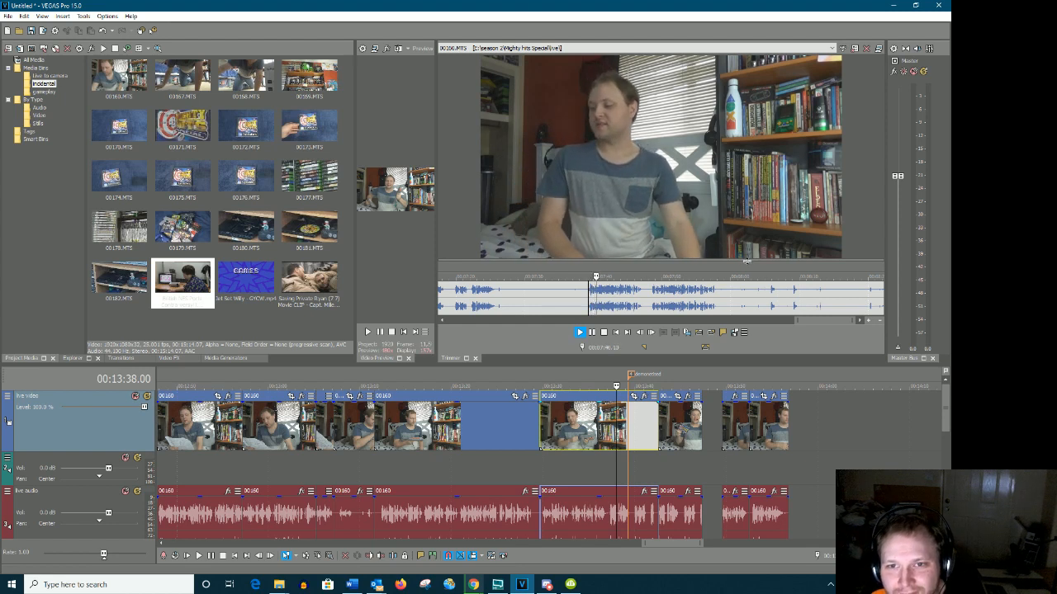
{"action": "key", "text": "space"}
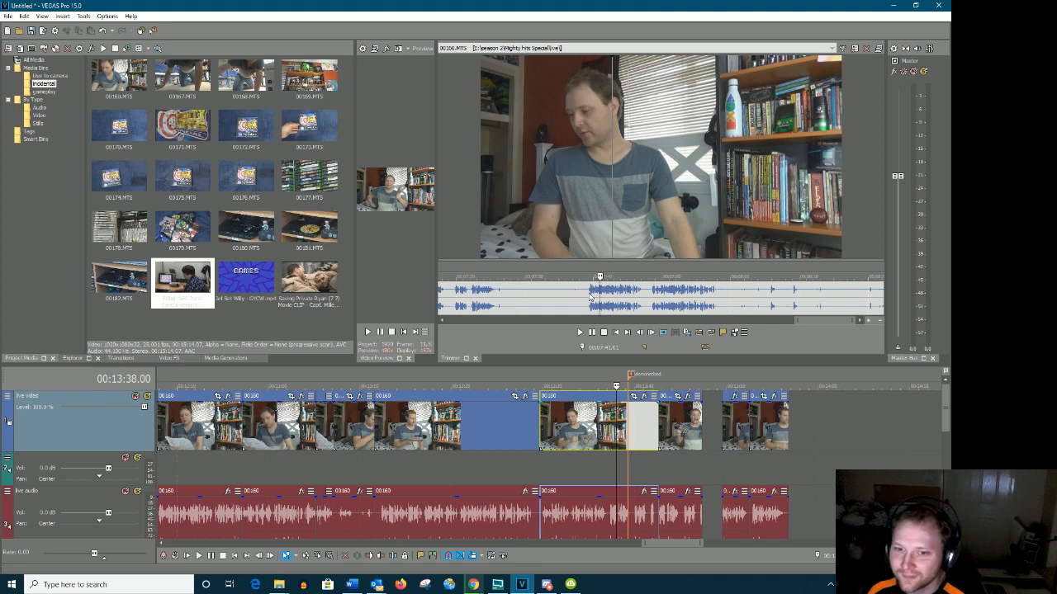
{"action": "left_click", "coordinate": [589, 293]}
{"action": "left_click", "coordinate": [580, 293]}
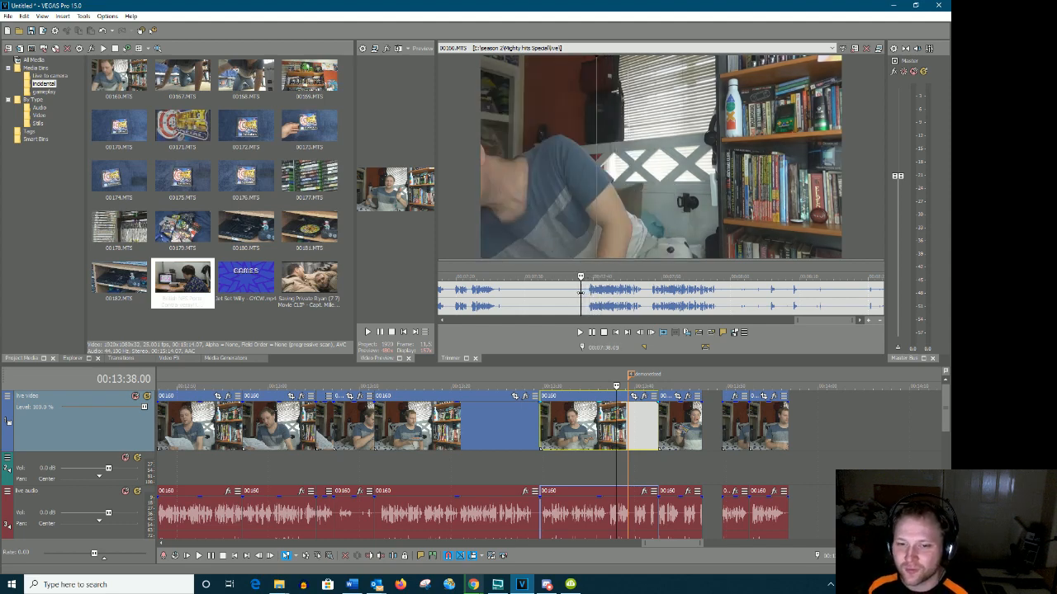
{"action": "left_click", "coordinate": [587, 294]}
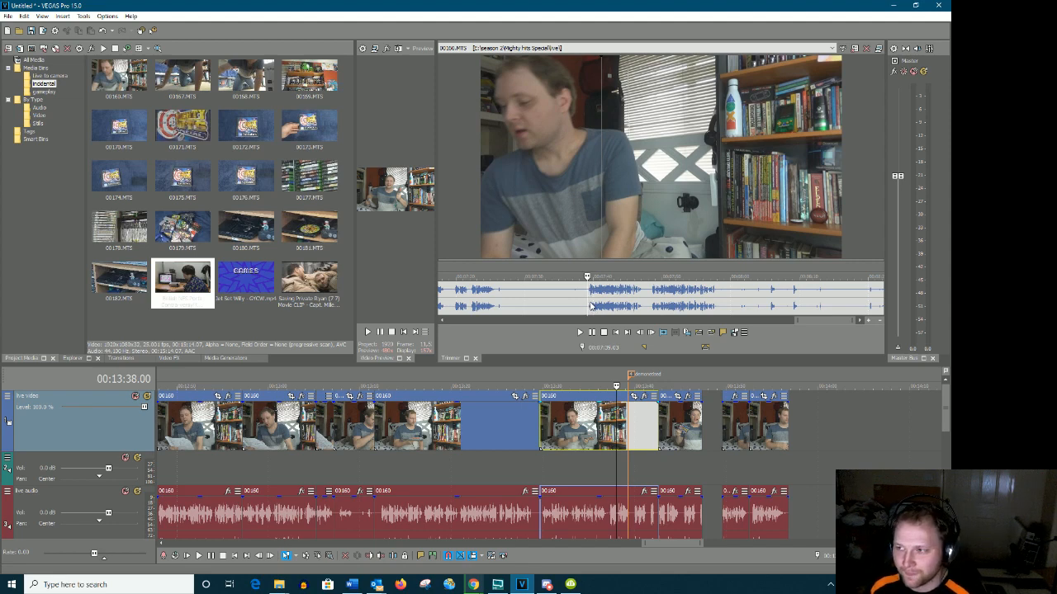
{"action": "key", "text": "space"}
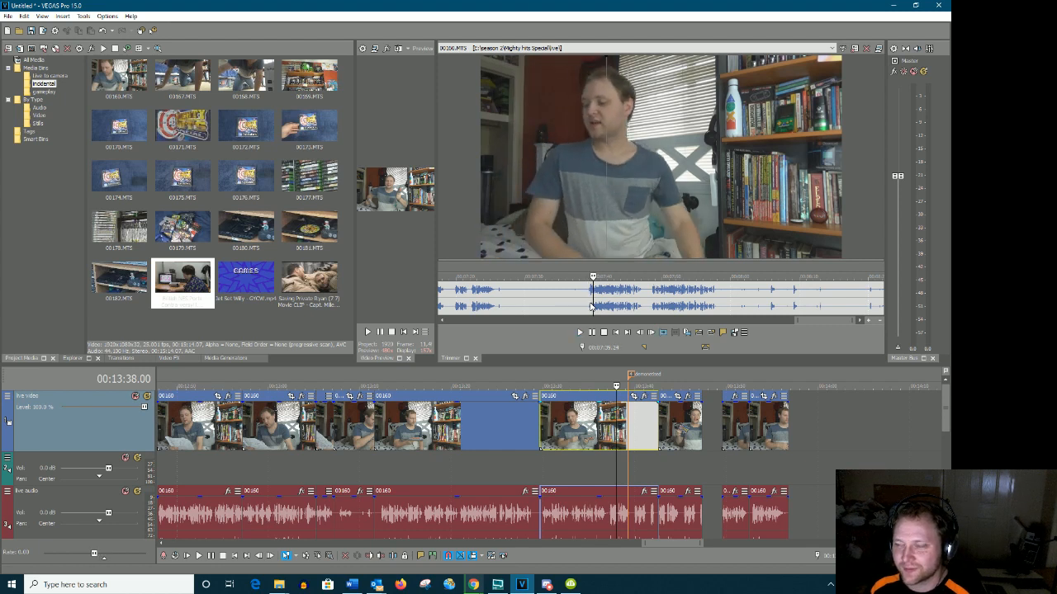
{"action": "key", "text": "space"}
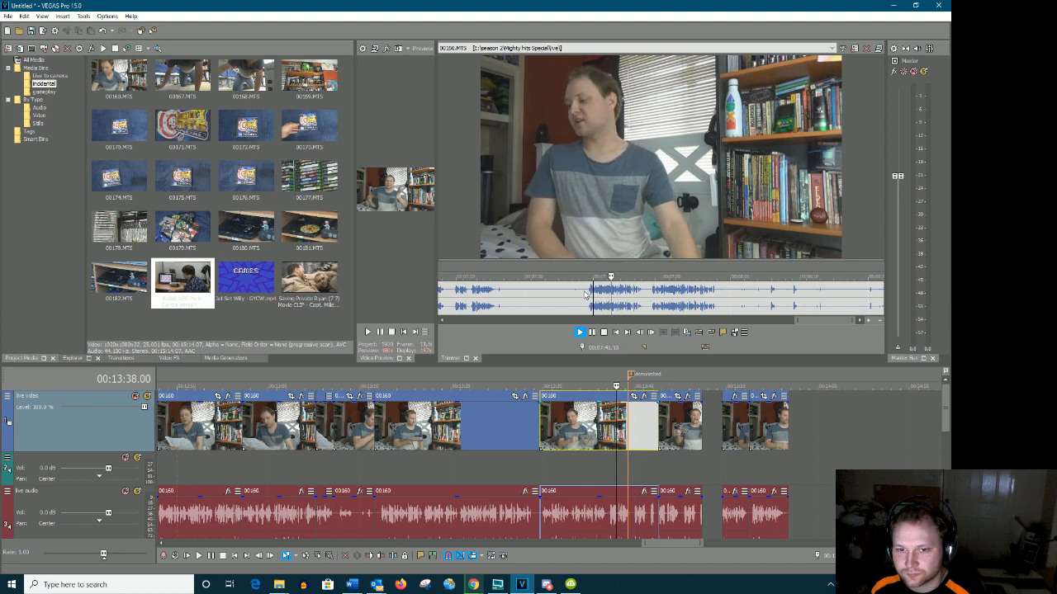
Move the live audio track directly beneath live video and append the take starting around 7:48 of 00160.MTS to both tracks
{"action": "left_click", "coordinate": [648, 290]}
{"action": "left_click_drag", "start_coordinate": [651, 290], "coordinate": [794, 443]}
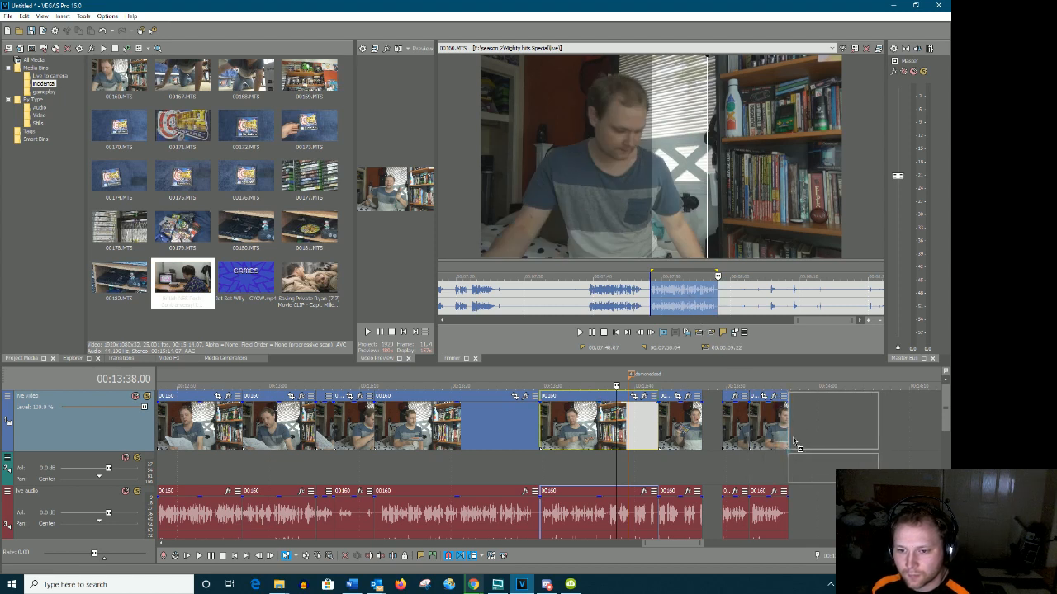
{"action": "left_click_drag", "start_coordinate": [794, 444], "coordinate": [694, 301]}
{"action": "left_click_drag", "start_coordinate": [64, 508], "coordinate": [80, 461]}
{"action": "left_click_drag", "start_coordinate": [722, 391], "coordinate": [796, 448]}
{"action": "left_click_drag", "start_coordinate": [678, 548], "coordinate": [695, 548]}
Append the short notepad take around 8:05 of 00160.MTS to the end of the live tracks
{"action": "left_click", "coordinate": [774, 308]}
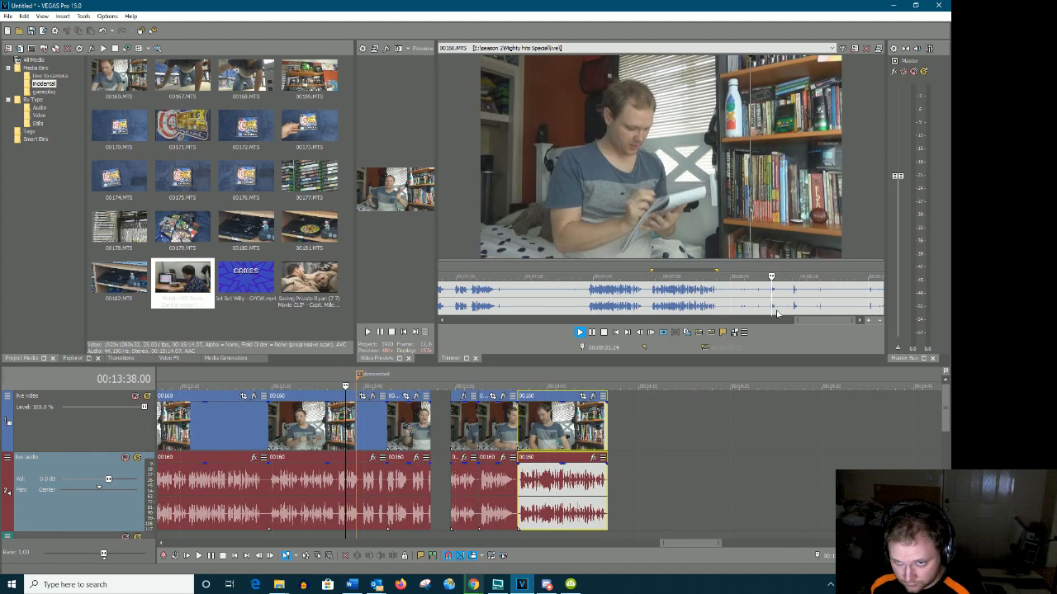
{"action": "key", "text": "Return"}
{"action": "left_click_drag", "start_coordinate": [767, 299], "coordinate": [615, 436]}
Preview the brief notepad take around 8:09 of 00160.MTS and append it after the previous one
{"action": "left_click", "coordinate": [798, 304]}
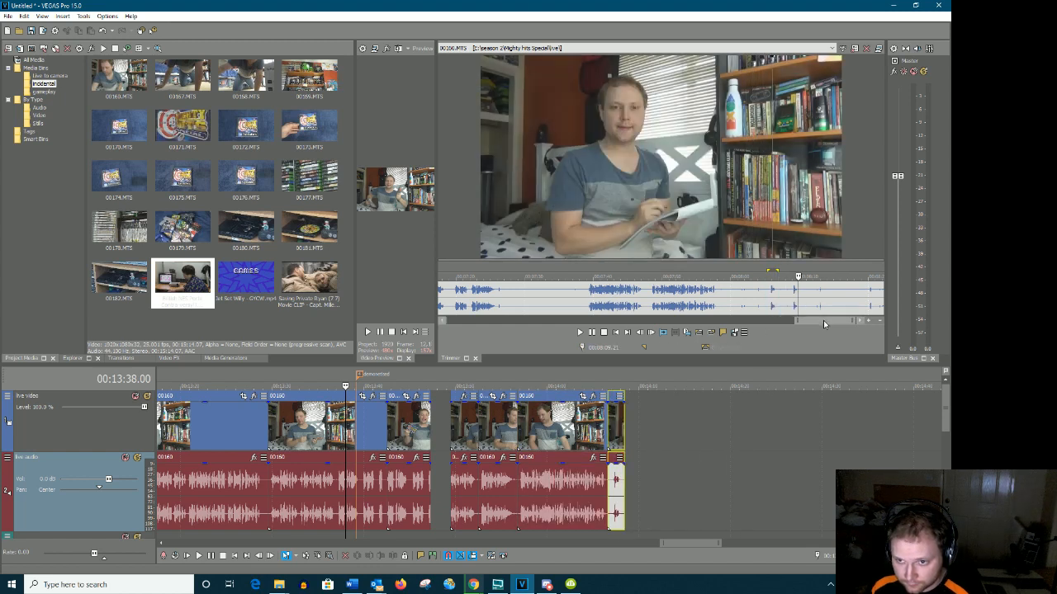
{"action": "key", "text": "space"}
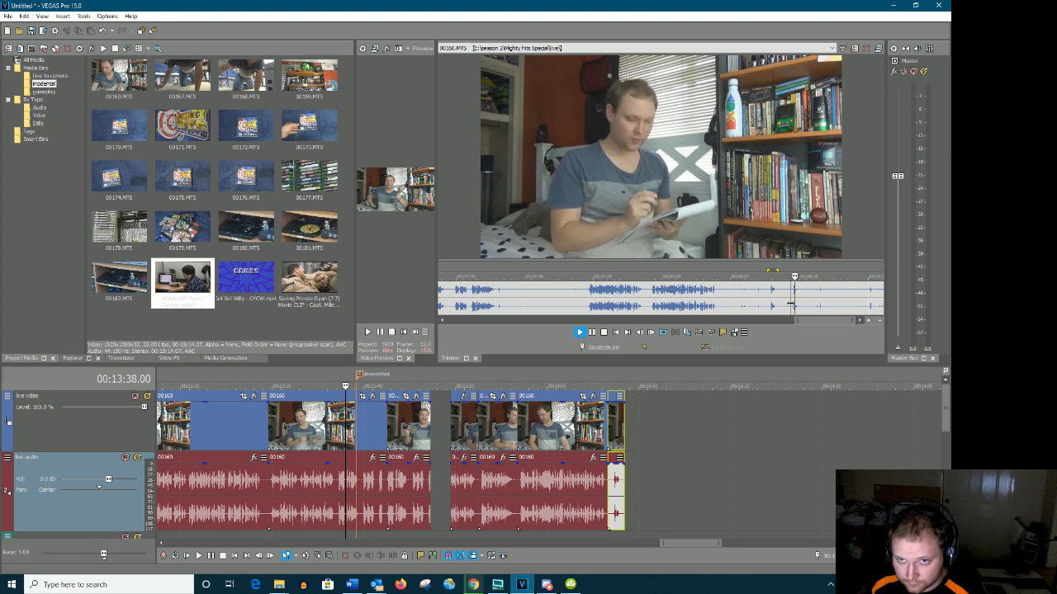
{"action": "key", "text": "space"}
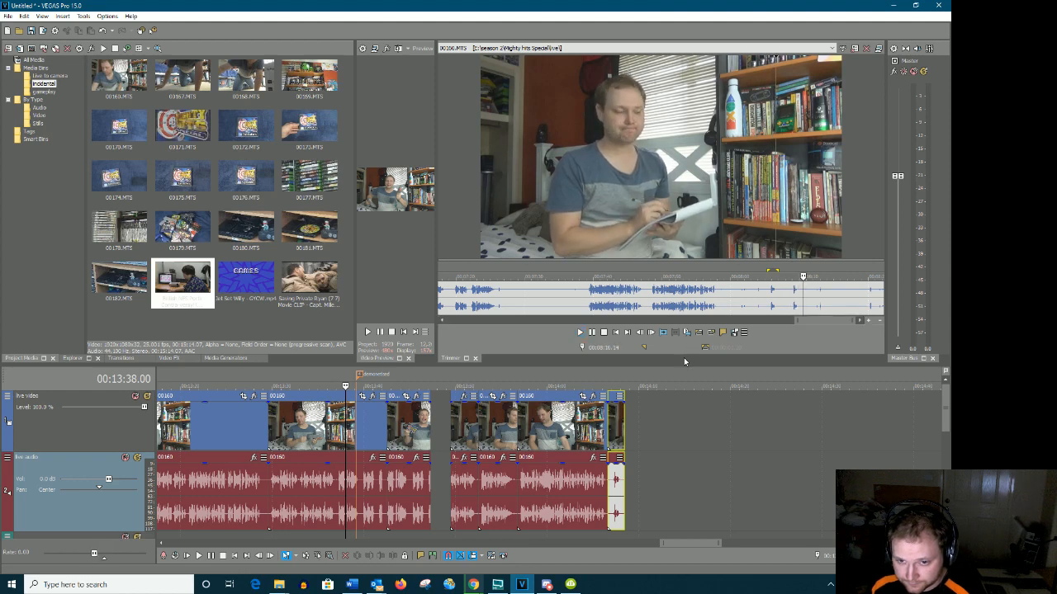
{"action": "left_click_drag", "start_coordinate": [792, 297], "coordinate": [628, 472]}
Find the brief take at the "double check" marker in 00160.MTS and append it to the end of the live tracks
{"action": "scroll", "coordinate": [727, 296], "scroll_direction": "down", "scroll_amount": 5}
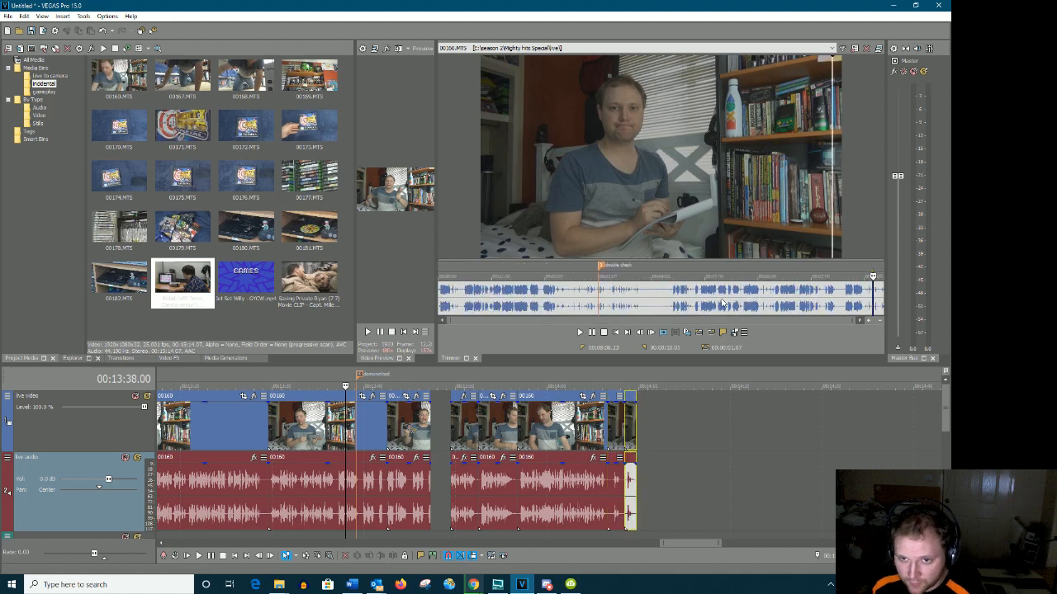
{"action": "left_click", "coordinate": [597, 287]}
{"action": "scroll", "coordinate": [650, 307], "scroll_direction": "up", "scroll_amount": 3}
{"action": "scroll", "coordinate": [652, 306], "scroll_direction": "up", "scroll_amount": 3}
{"action": "key", "text": "space"}
{"action": "left_click", "coordinate": [653, 294]}
{"action": "key", "text": "space"}
{"action": "key", "text": "space"}
{"action": "mouse_move", "coordinate": [656, 295]}
{"action": "left_mouse_down"}
{"action": "mouse_move", "coordinate": [670, 294]}
{"action": "mouse_move", "coordinate": [672, 425]}
{"action": "mouse_move", "coordinate": [646, 436]}
{"action": "left_mouse_up"}
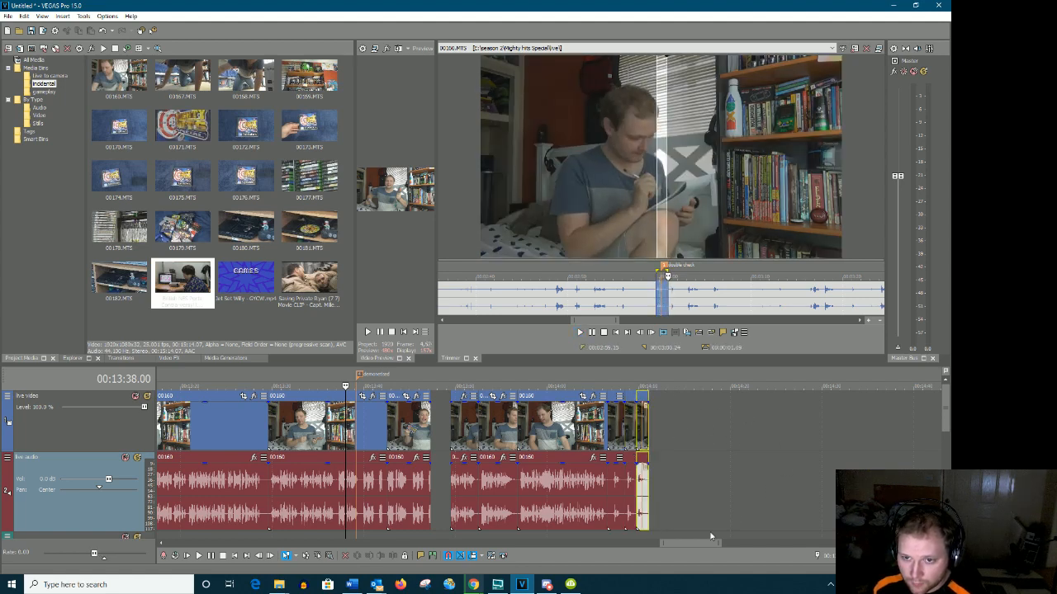
Examine the short takes appended at the end of the live video and live audio tracks
{"action": "scroll", "coordinate": [729, 309], "scroll_direction": "down", "scroll_amount": 6}
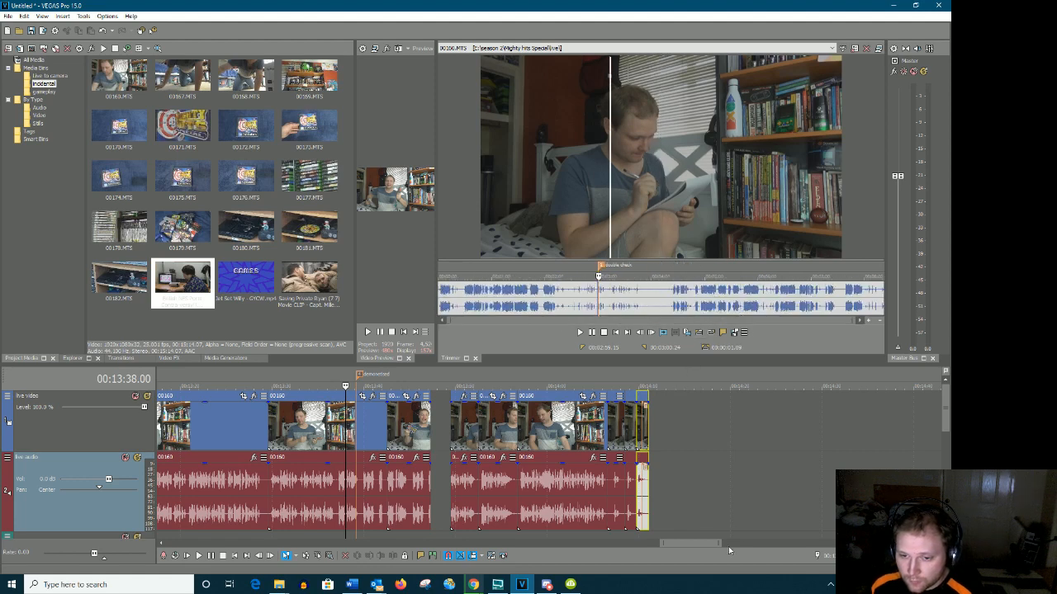
{"action": "left_click_drag", "start_coordinate": [696, 542], "coordinate": [723, 535]}
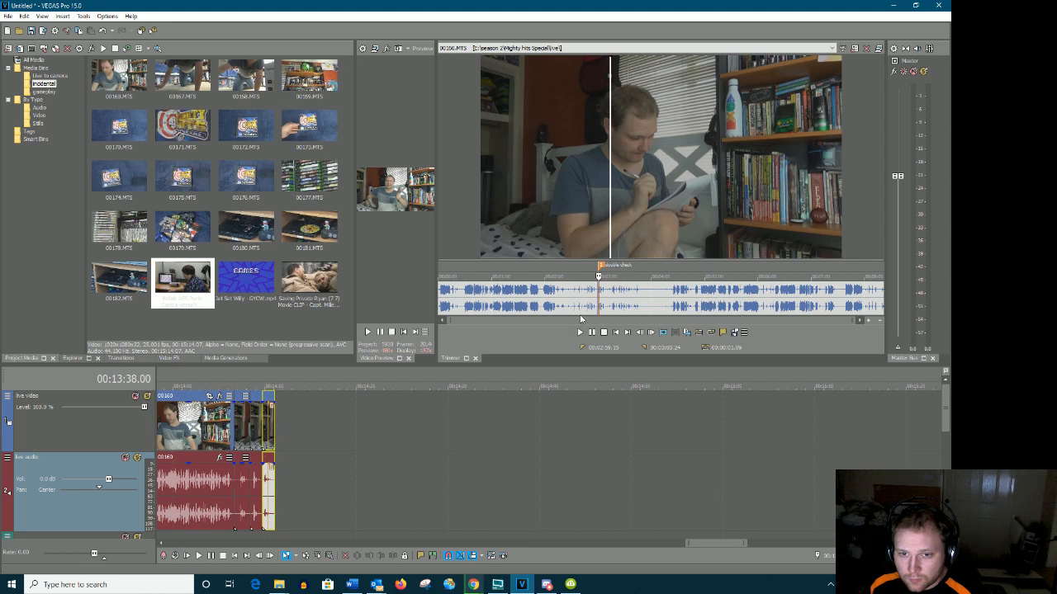
{"action": "left_click_drag", "start_coordinate": [449, 320], "coordinate": [472, 320]}
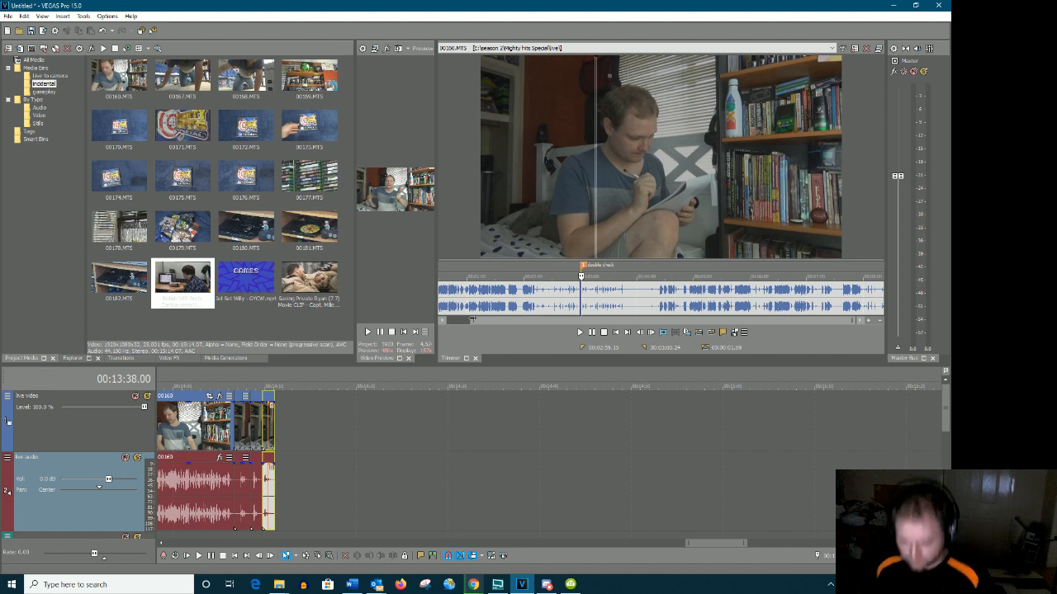
{"action": "left_click", "coordinate": [281, 442]}
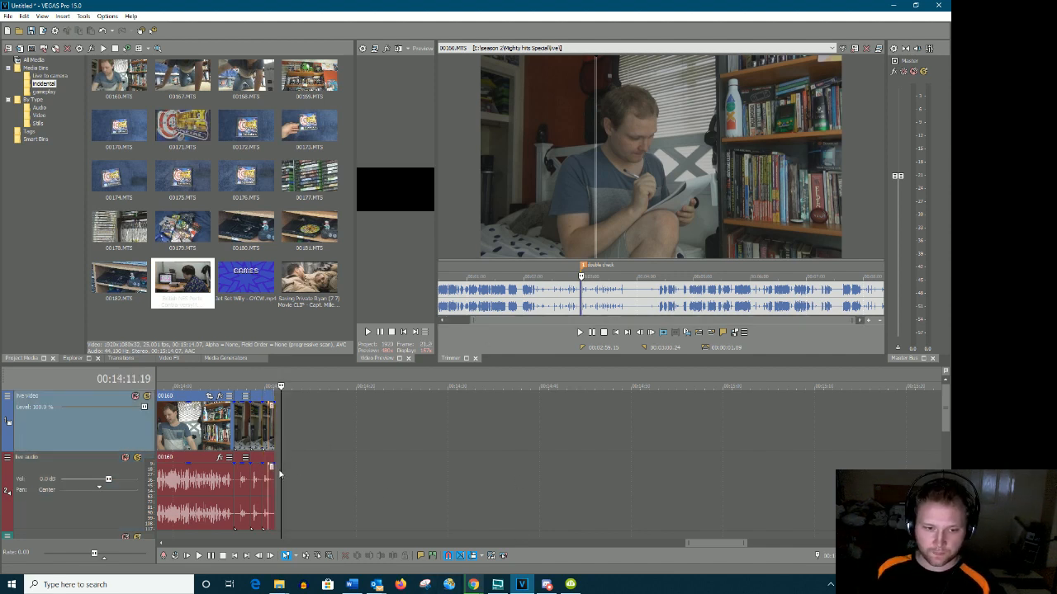
{"action": "left_click", "coordinate": [276, 468]}
{"action": "scroll", "coordinate": [473, 484], "scroll_direction": "up", "scroll_amount": 5}
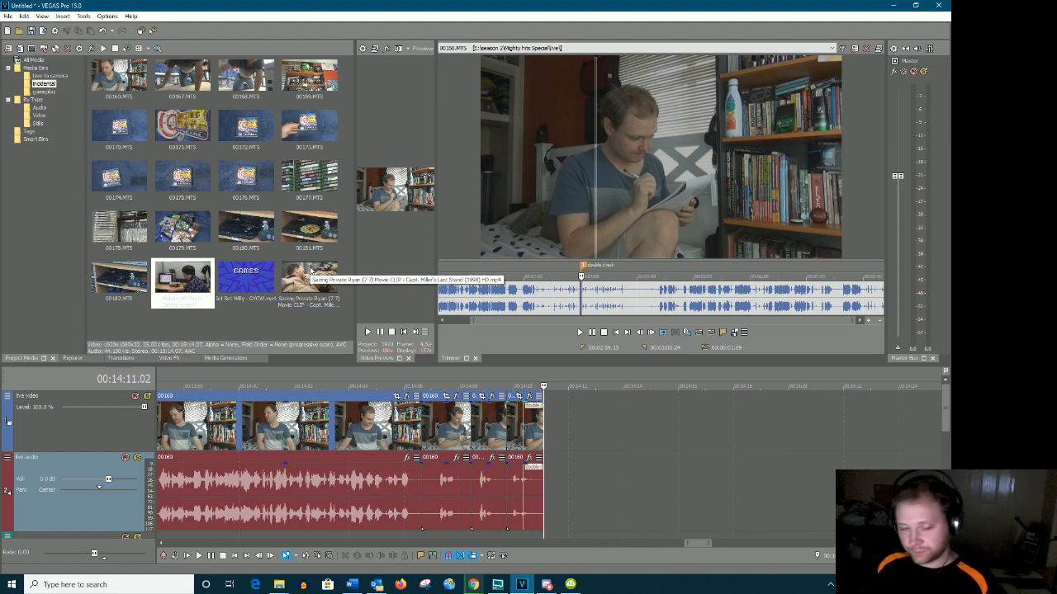
{"action": "scroll", "coordinate": [490, 449], "scroll_direction": "up", "scroll_amount": 1}
{"action": "scroll", "coordinate": [490, 448], "scroll_direction": "up", "scroll_amount": 5}
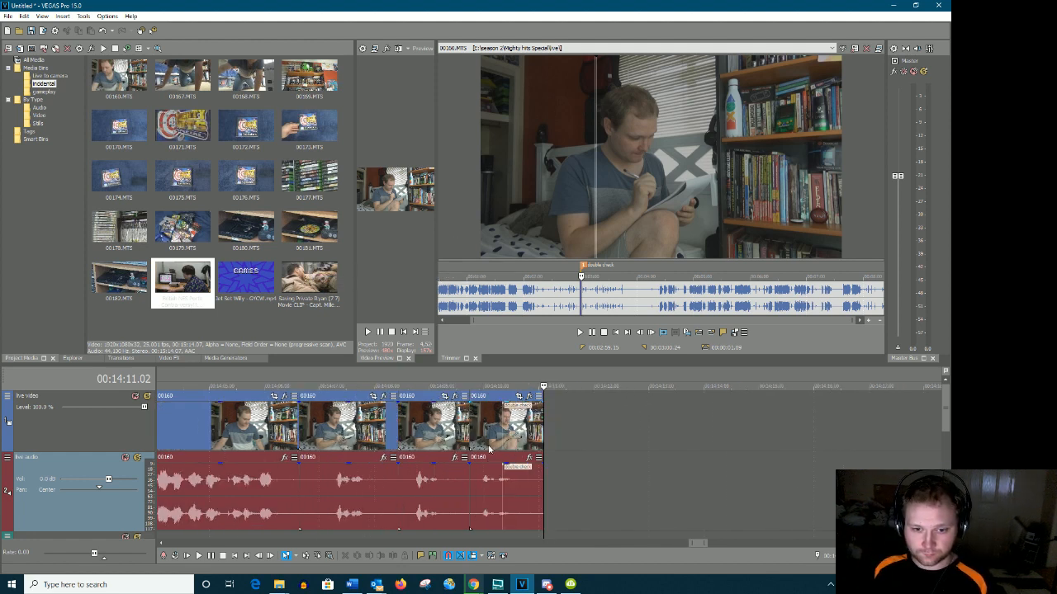
{"action": "scroll", "coordinate": [488, 449], "scroll_direction": "down", "scroll_amount": 3}
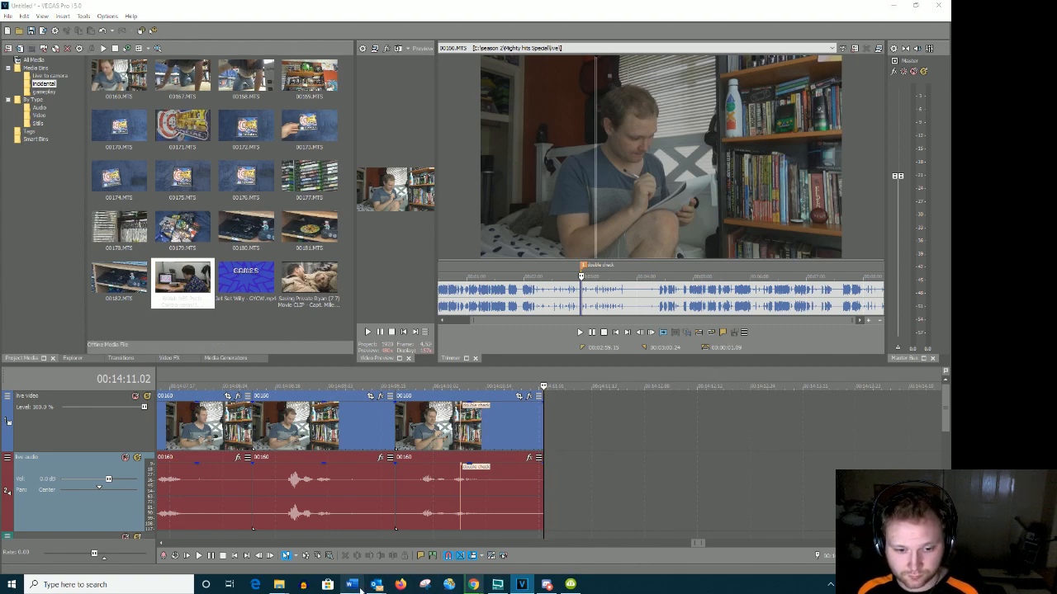
Switch to the Mighty Hits Special script in Word and read from the "Bullseye!" line past "Double check."
{"action": "left_click", "coordinate": [358, 586]}
{"action": "scroll", "coordinate": [536, 322], "scroll_direction": "down", "scroll_amount": 2}
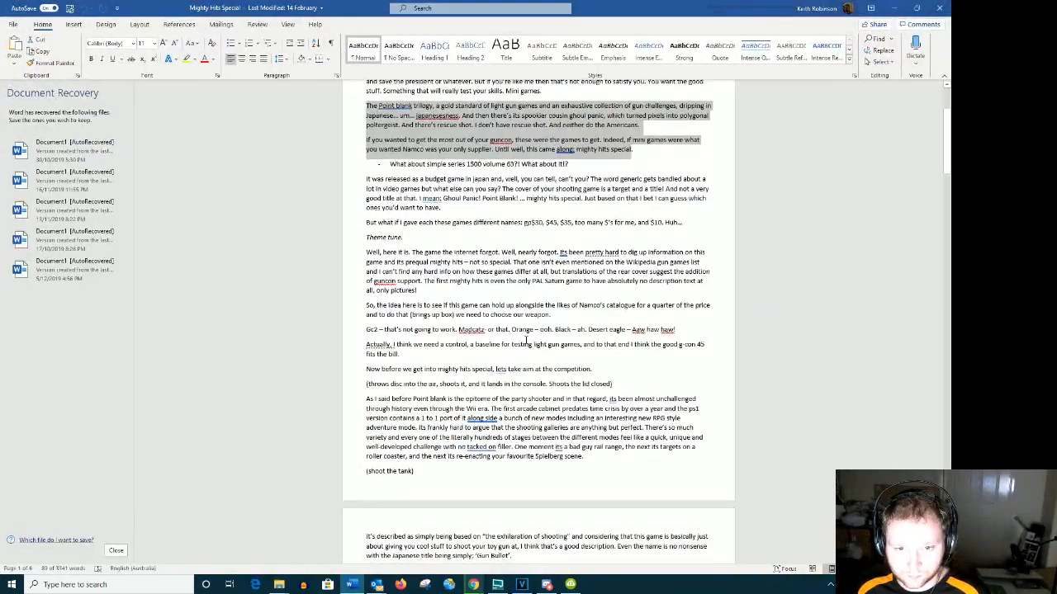
{"action": "scroll", "coordinate": [528, 343], "scroll_direction": "down", "scroll_amount": 7}
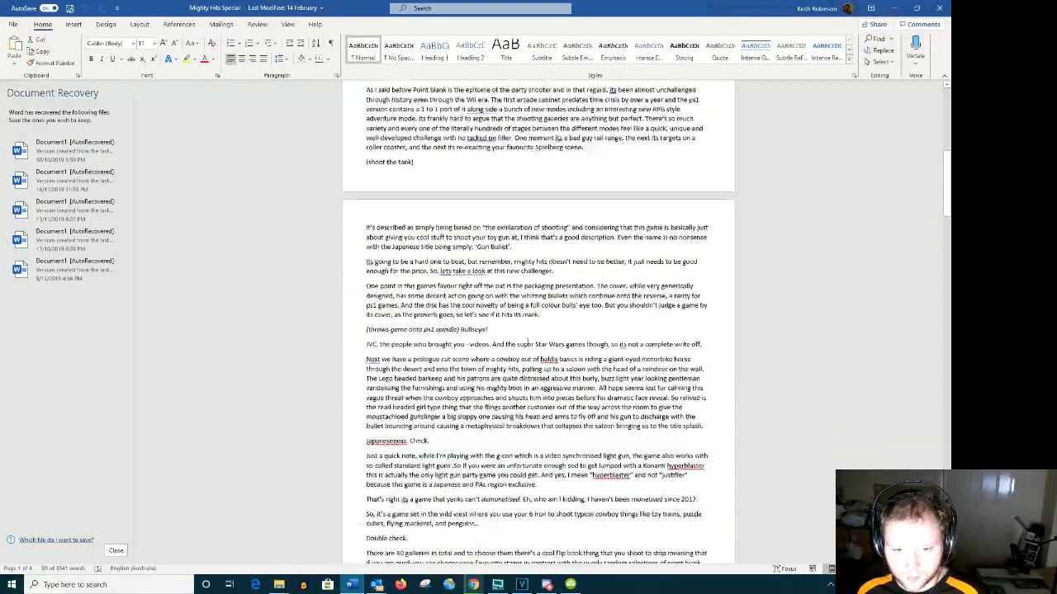
{"action": "left_click", "coordinate": [490, 306]}
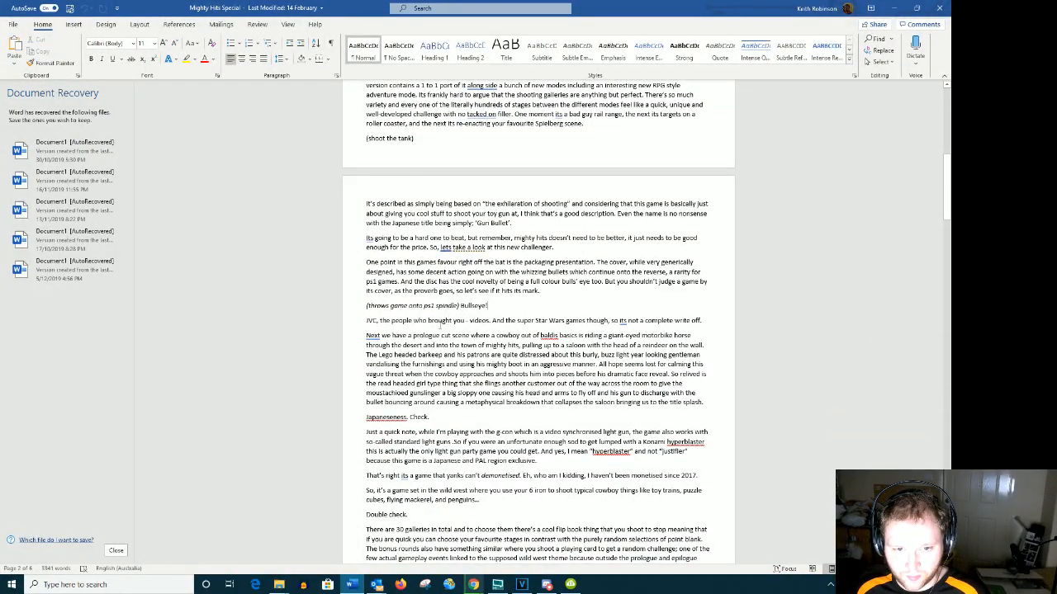
{"action": "scroll", "coordinate": [530, 327], "scroll_direction": "down", "scroll_amount": 1}
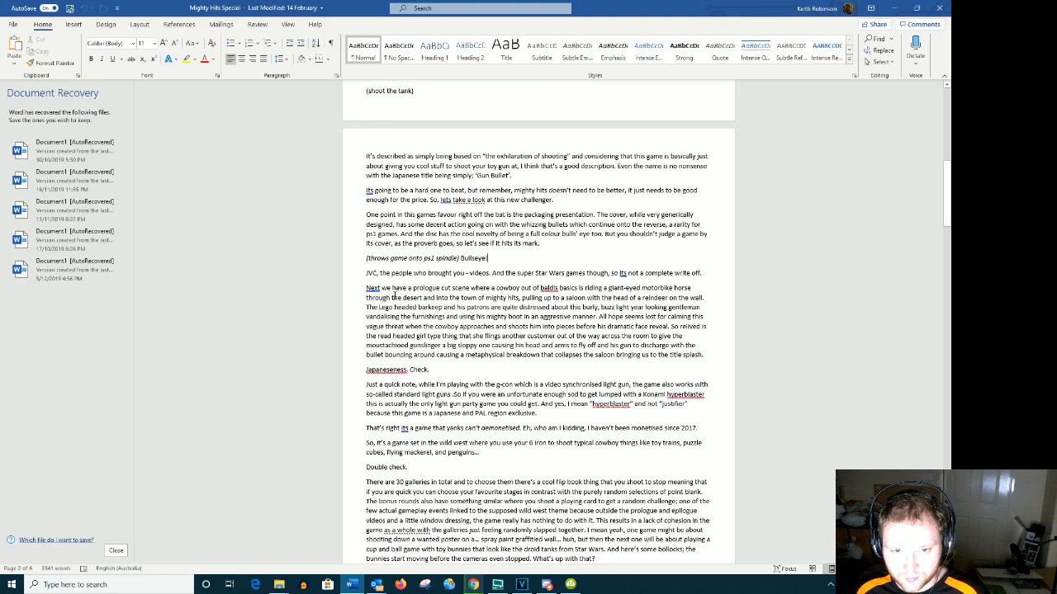
{"action": "scroll", "coordinate": [570, 322], "scroll_direction": "down", "scroll_amount": 1}
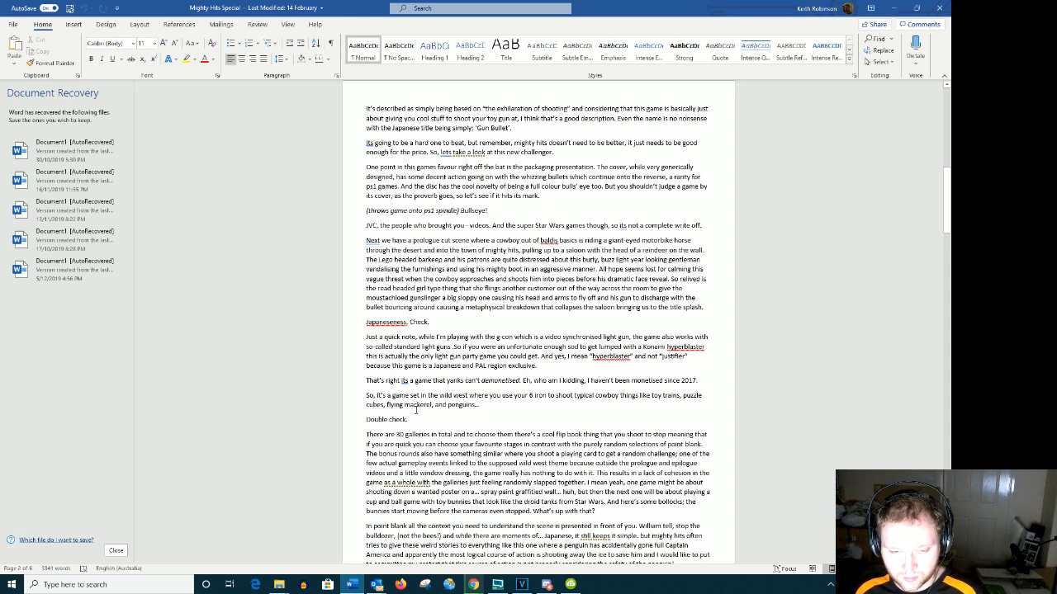
{"action": "scroll", "coordinate": [412, 418], "scroll_direction": "down", "scroll_amount": 1}
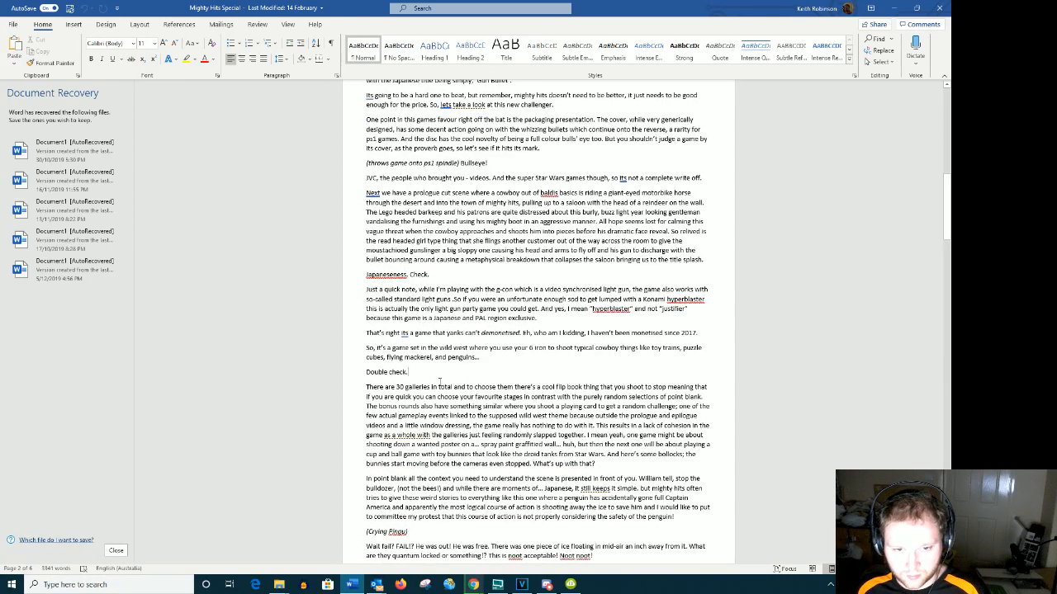
{"action": "scroll", "coordinate": [442, 379], "scroll_direction": "down", "scroll_amount": 3}
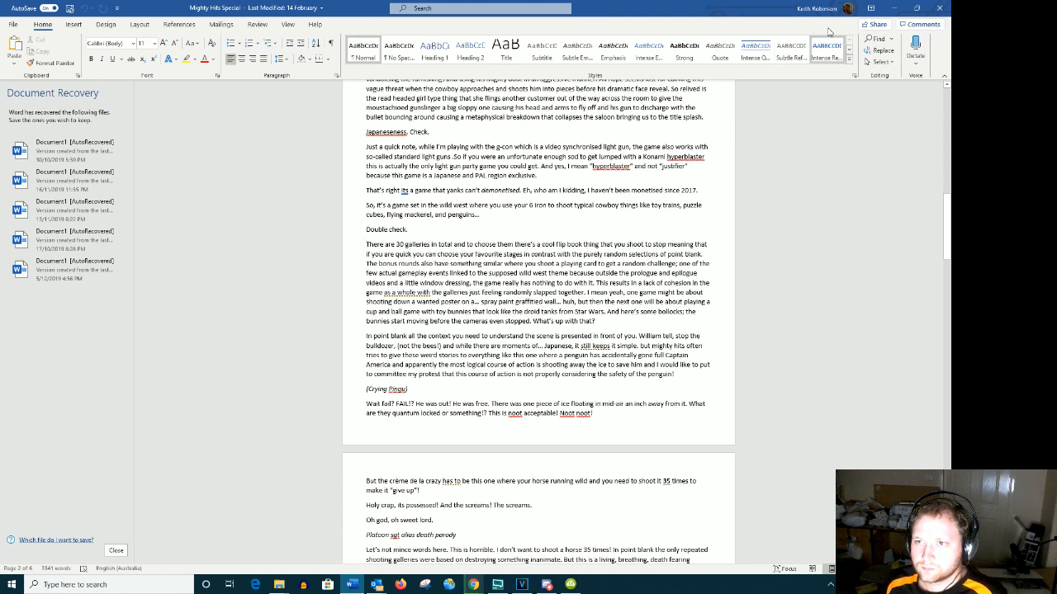
Return to VEGAS Pro and preview the start and end of 00161.MTS from the live to camera bin
{"action": "left_click", "coordinate": [897, 8]}
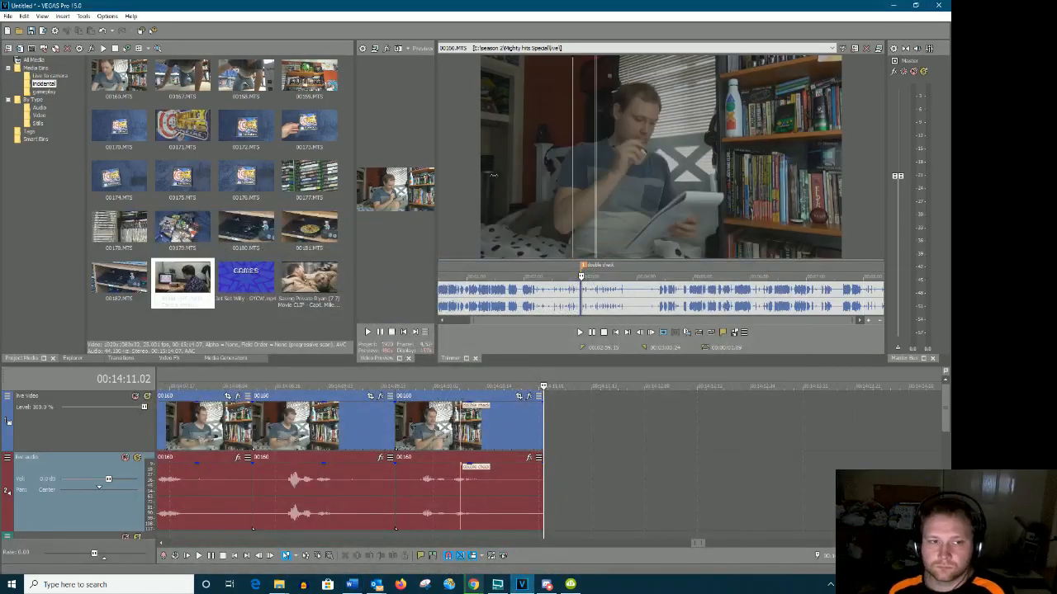
{"action": "left_click", "coordinate": [59, 76]}
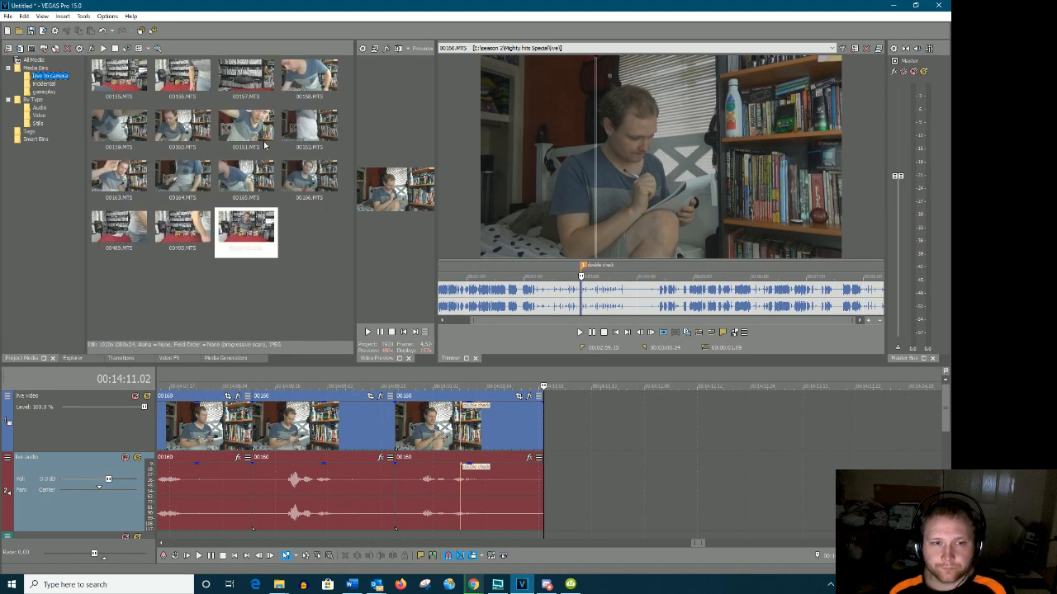
{"action": "left_click", "coordinate": [265, 145]}
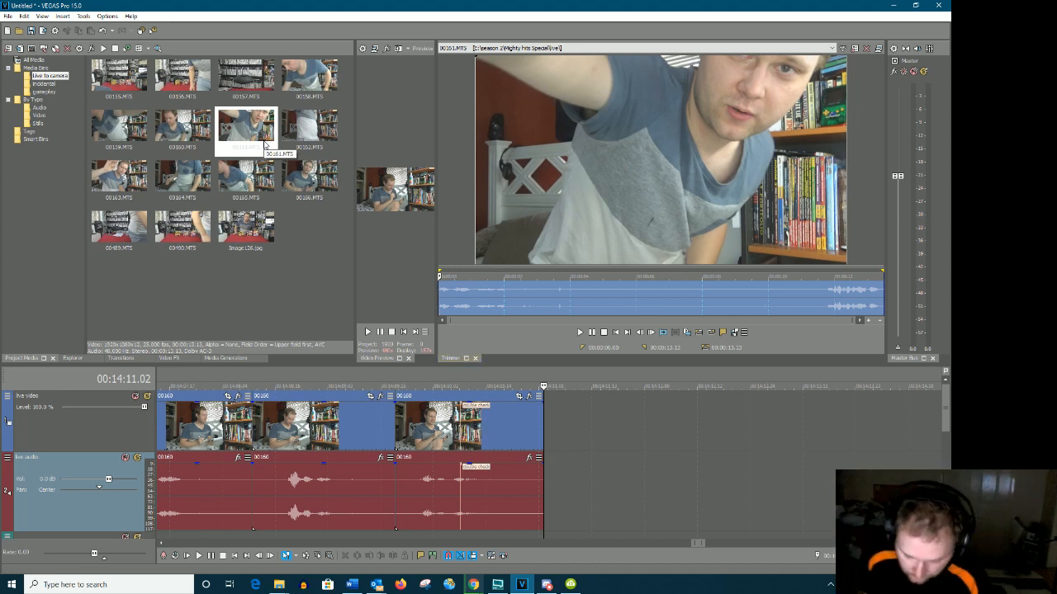
{"action": "left_click", "coordinate": [461, 297]}
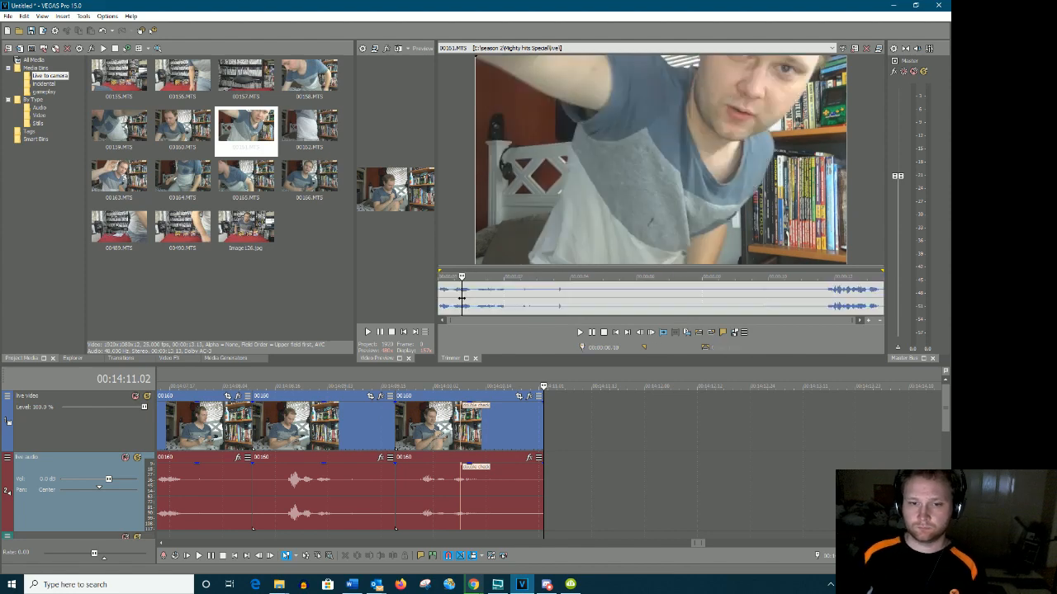
{"action": "key", "text": "space"}
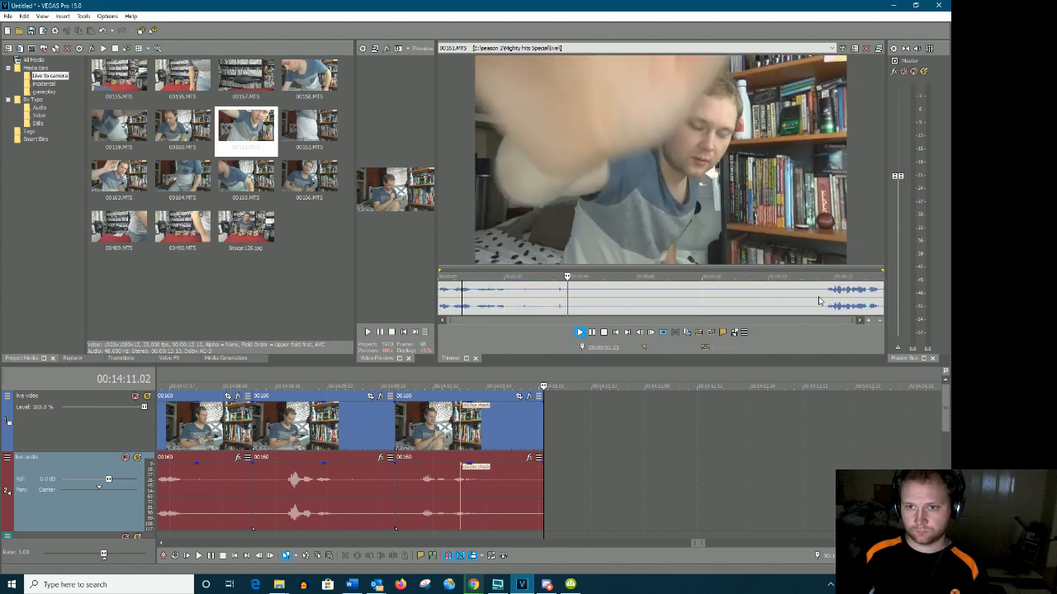
{"action": "key", "text": "space"}
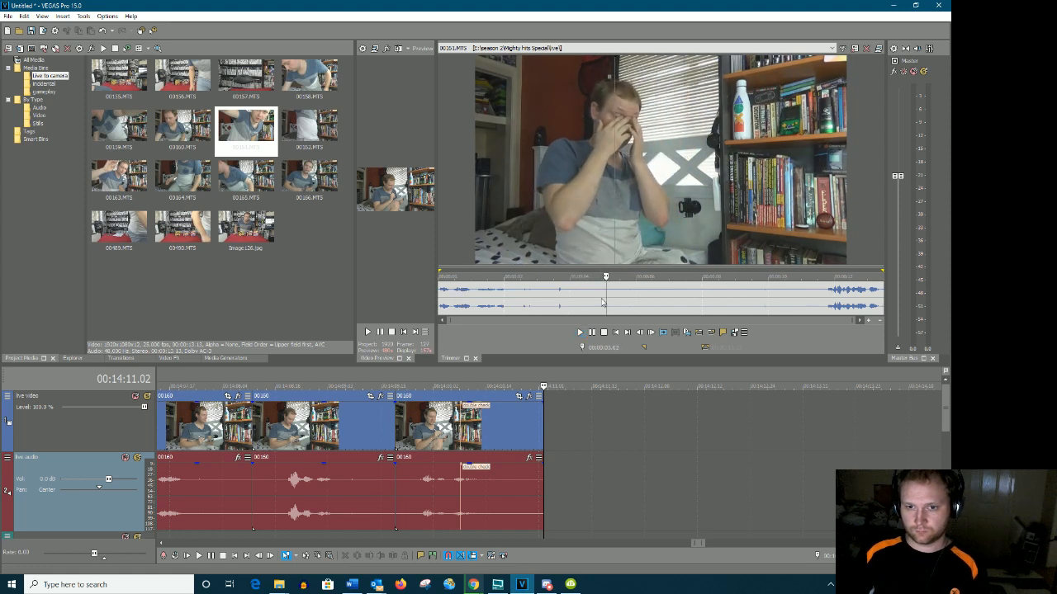
{"action": "left_click_drag", "start_coordinate": [607, 292], "coordinate": [818, 305]}
{"action": "key", "text": "space"}
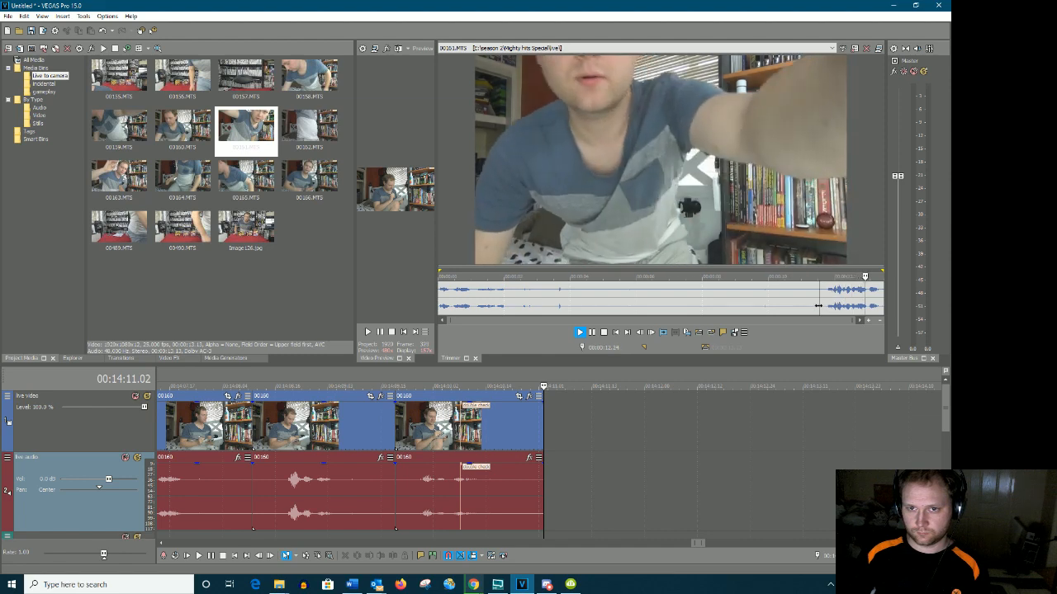
{"action": "key", "text": "space"}
{"action": "key", "text": "Return"}
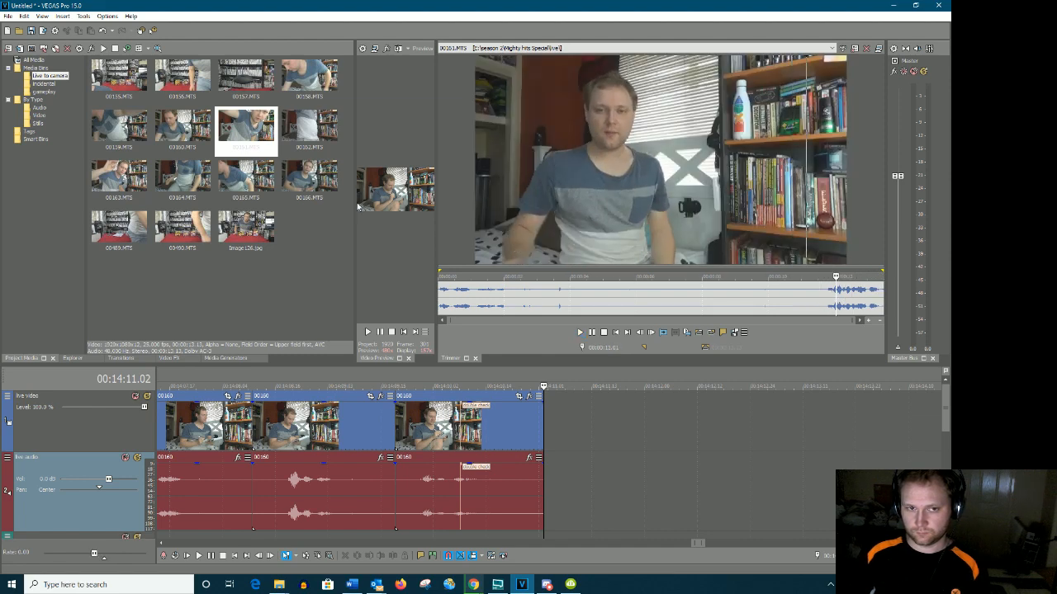
Rename the 00161.MTS clip in the live to camera bin as x.MTS
{"action": "left_click", "coordinate": [293, 134]}
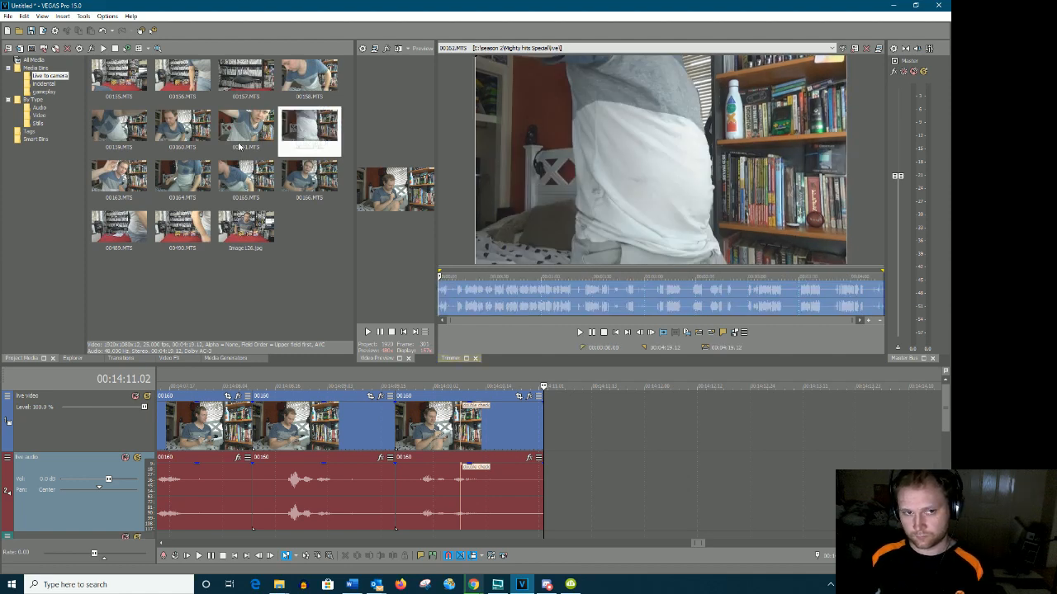
{"action": "right_click", "coordinate": [239, 146]}
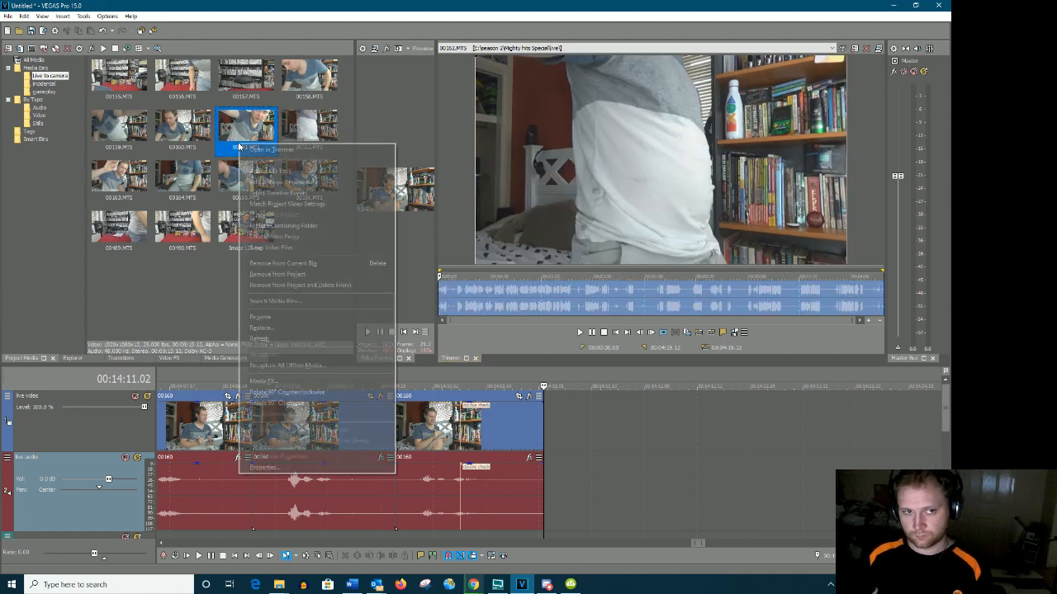
{"action": "left_click", "coordinate": [295, 318]}
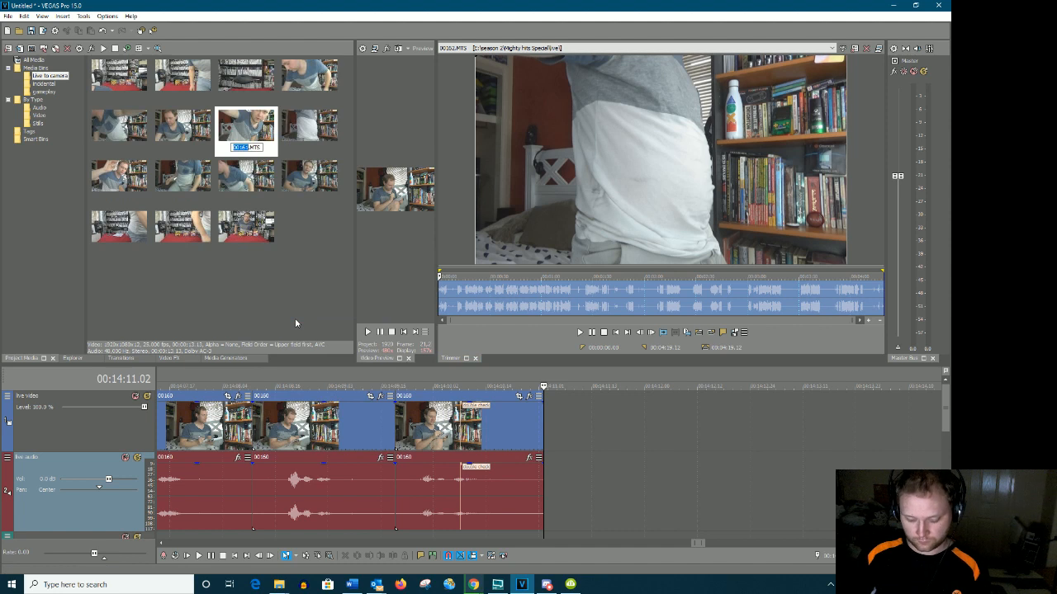
{"action": "type", "text": "x"}
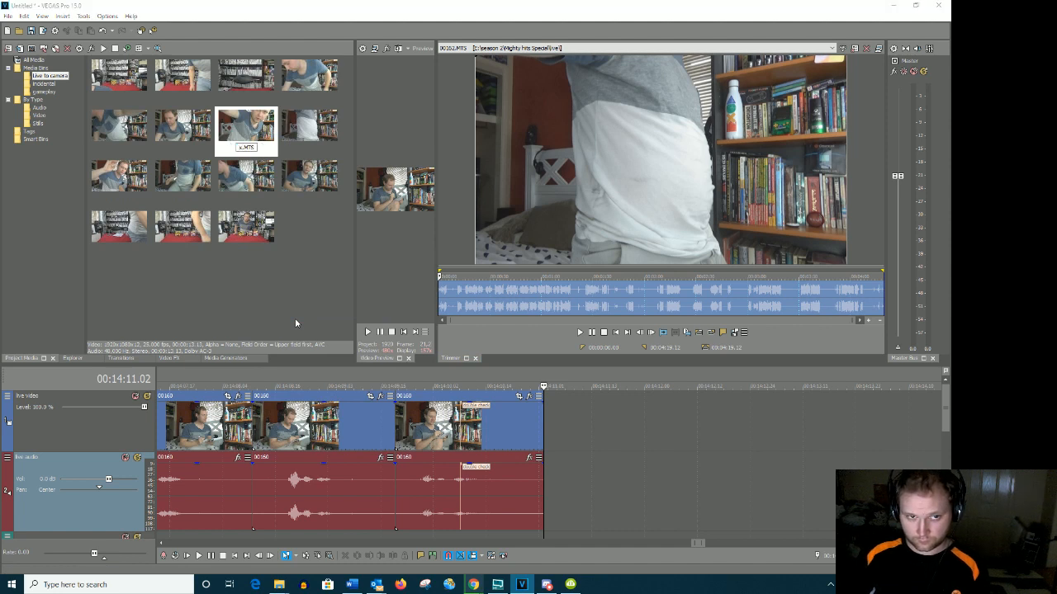
{"action": "key", "text": "Return"}
Open 00162.MTS in the trimmer and preview the takes in its first half minute
{"action": "double_click", "coordinate": [252, 132]}
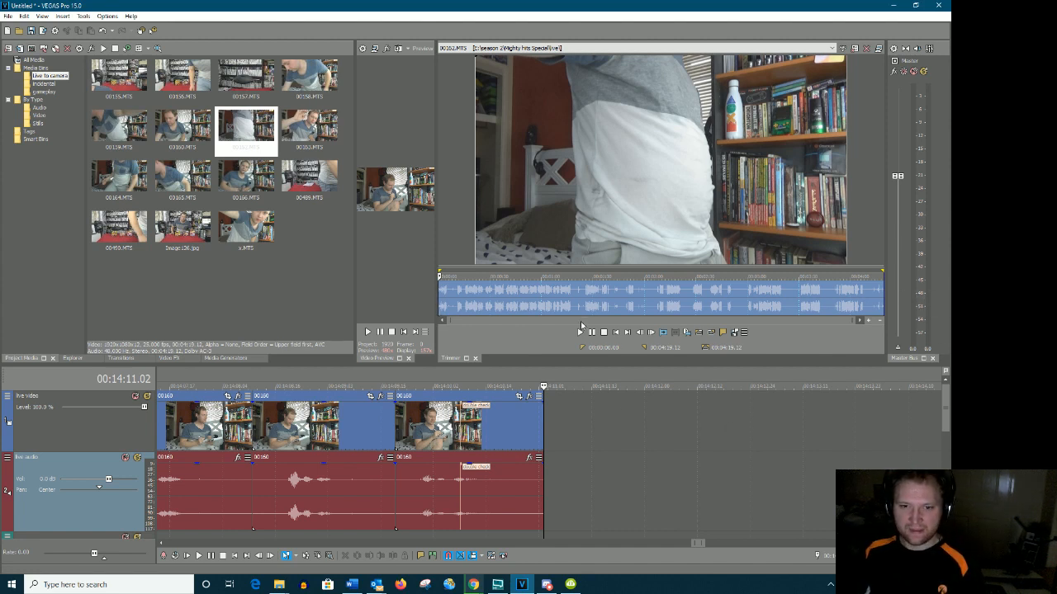
{"action": "left_click_drag", "start_coordinate": [856, 324], "coordinate": [485, 321]}
{"action": "left_click", "coordinate": [470, 295]}
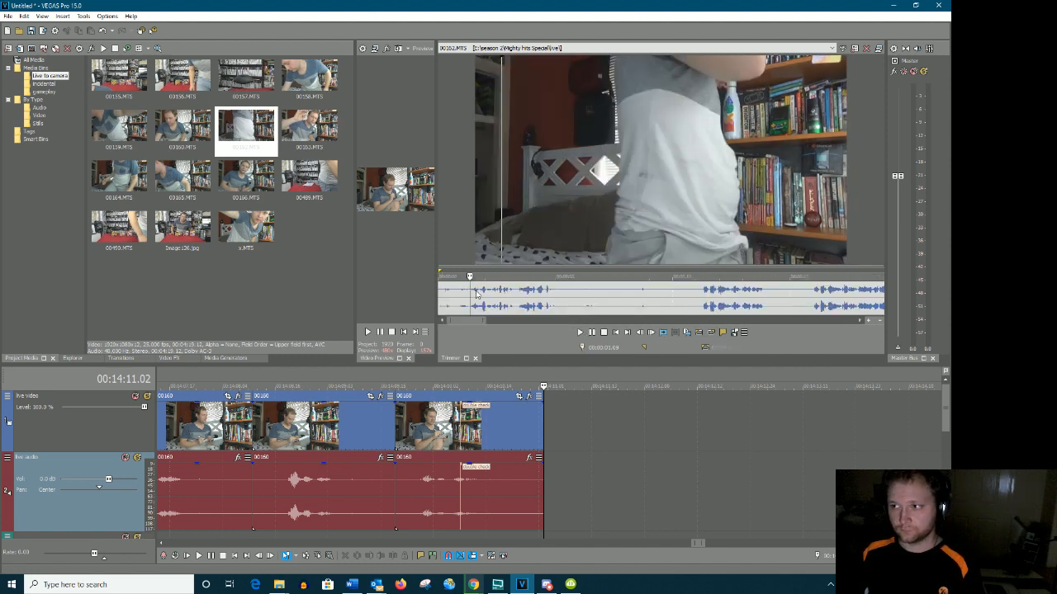
{"action": "key", "text": "space"}
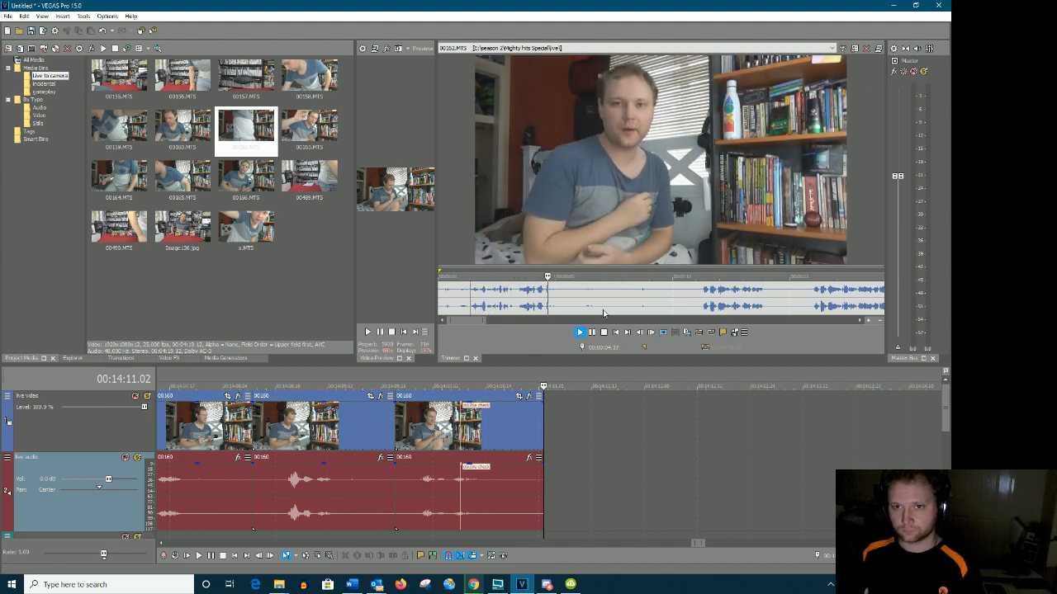
{"action": "left_click", "coordinate": [703, 307]}
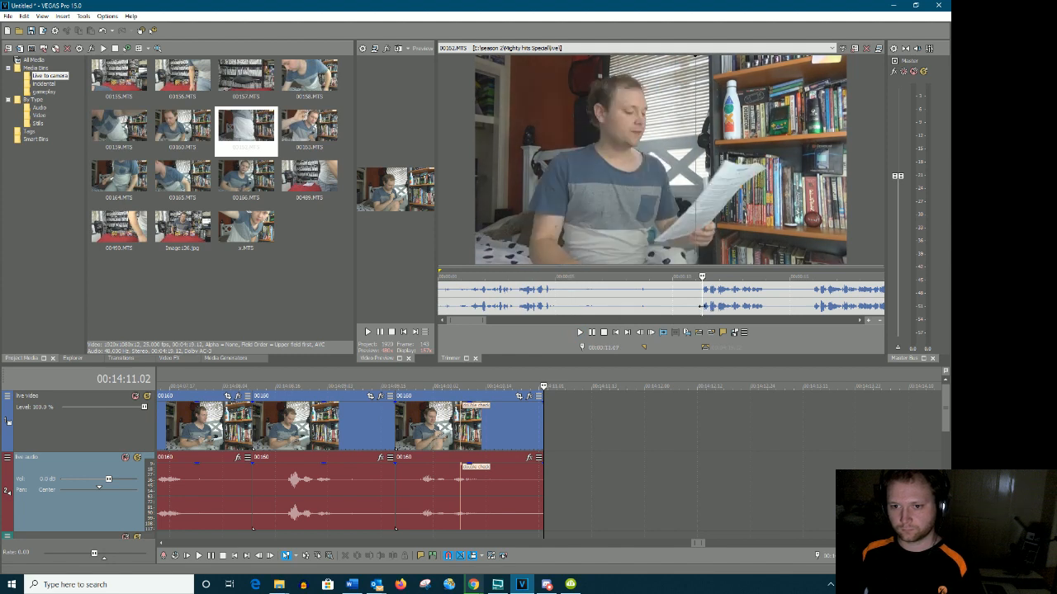
{"action": "left_click_drag", "start_coordinate": [479, 322], "coordinate": [489, 324]}
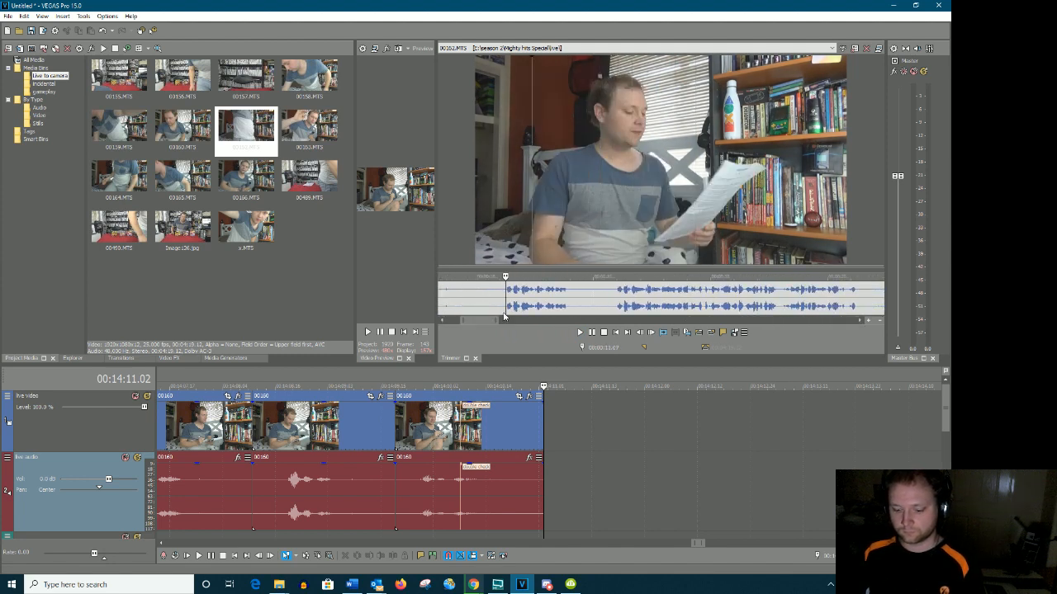
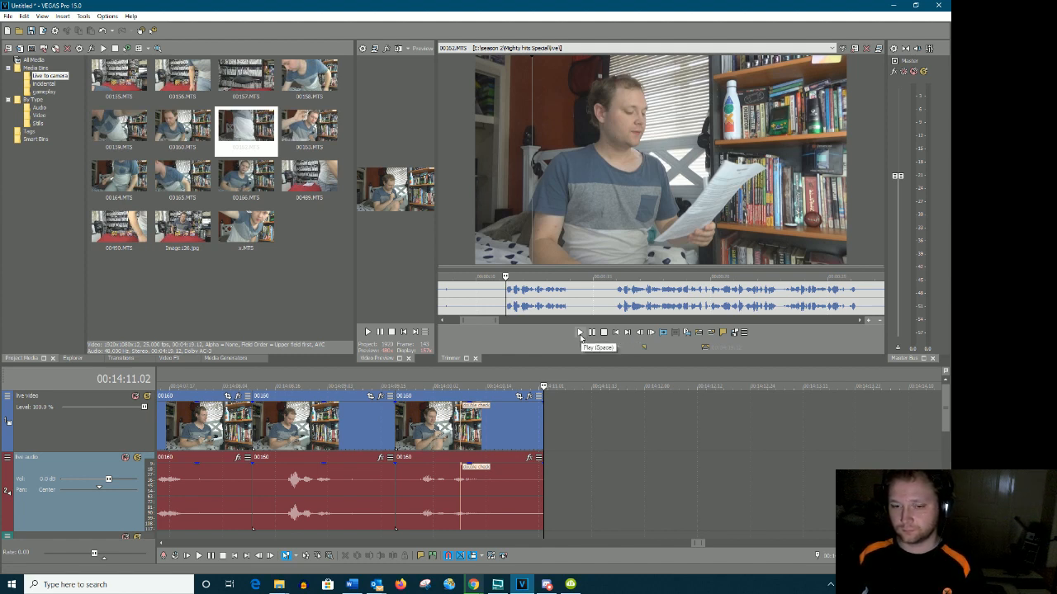
{"action": "left_click", "coordinate": [581, 332]}
{"action": "left_click", "coordinate": [580, 333]}
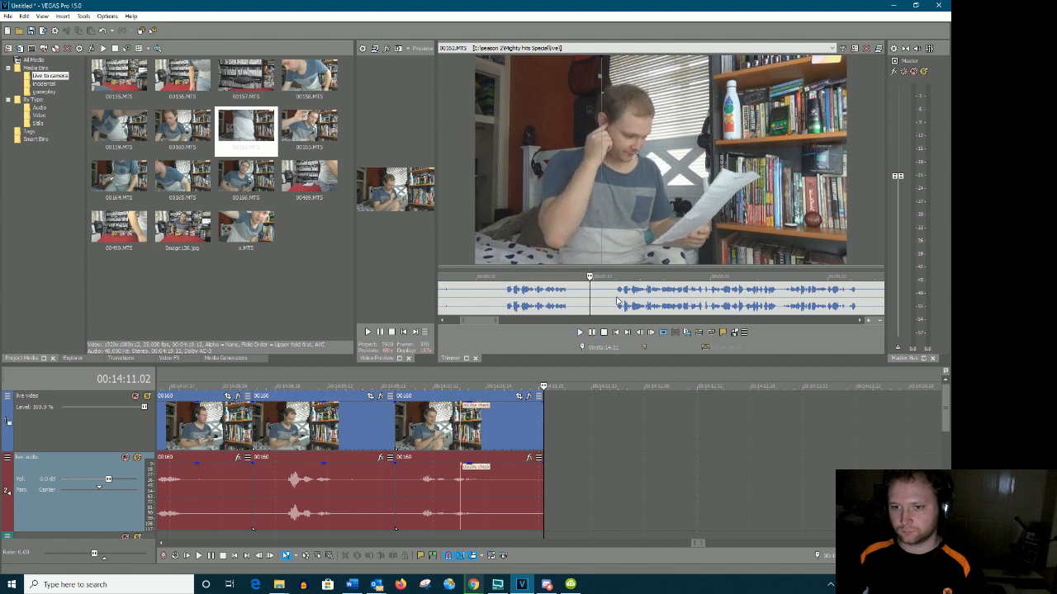
{"action": "left_click", "coordinate": [769, 295]}
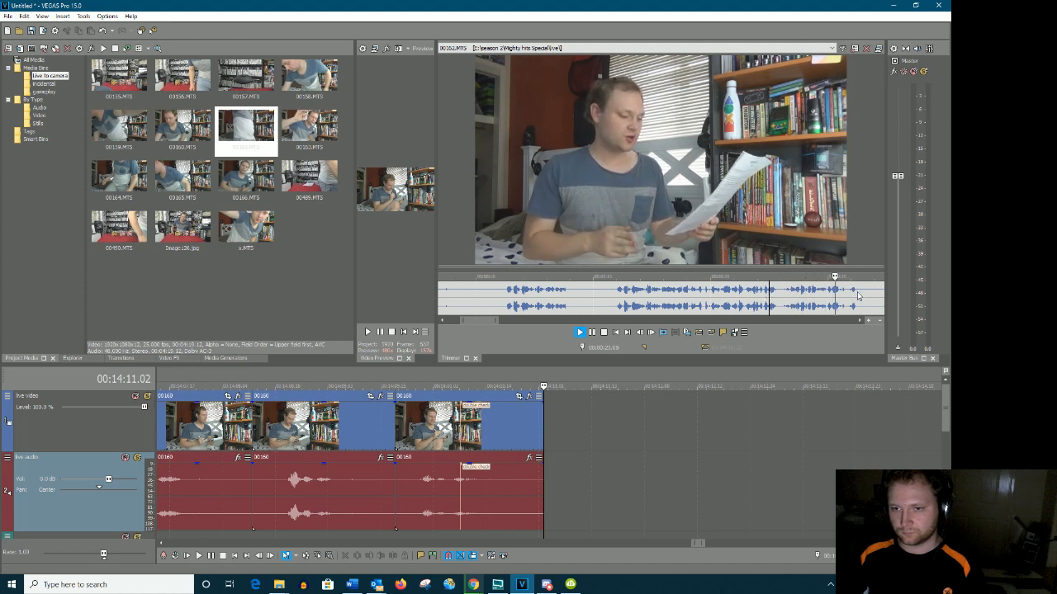
{"action": "scroll", "coordinate": [859, 296], "scroll_direction": "down", "scroll_amount": 1}
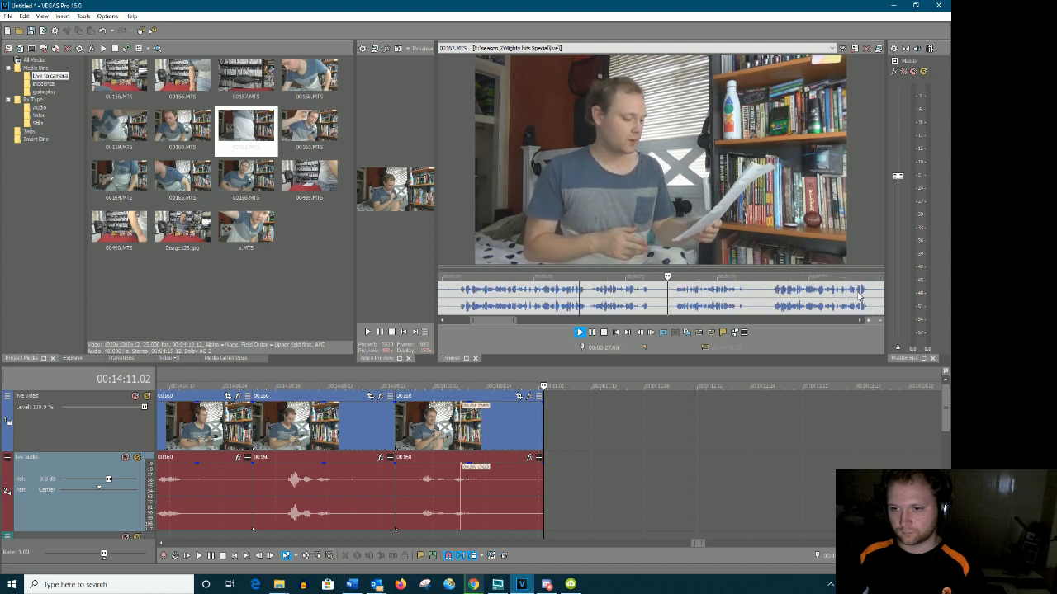
{"action": "key", "text": "Return"}
Pin down the end of the 00162.MTS take running from about 0:15 to 0:23 and append it to the live tracks
{"action": "left_click", "coordinate": [587, 298]}
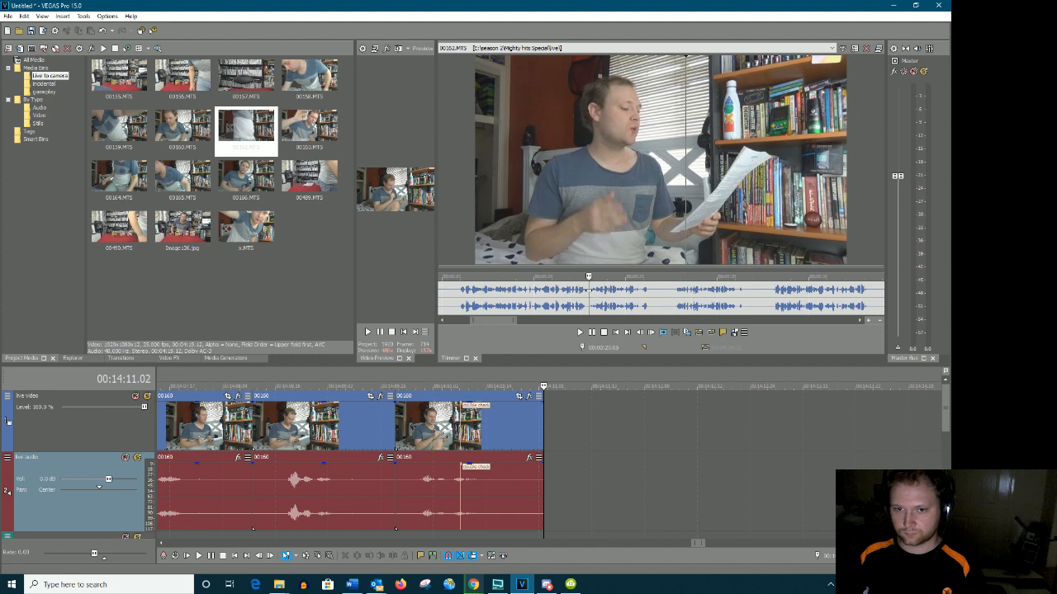
{"action": "key", "text": "space"}
{"action": "left_click", "coordinate": [572, 291]}
{"action": "key", "text": "space"}
{"action": "key", "text": "space"}
{"action": "key", "text": "Return"}
{"action": "left_click", "coordinate": [562, 293]}
{"action": "key", "text": "space"}
{"action": "key", "text": "Return"}
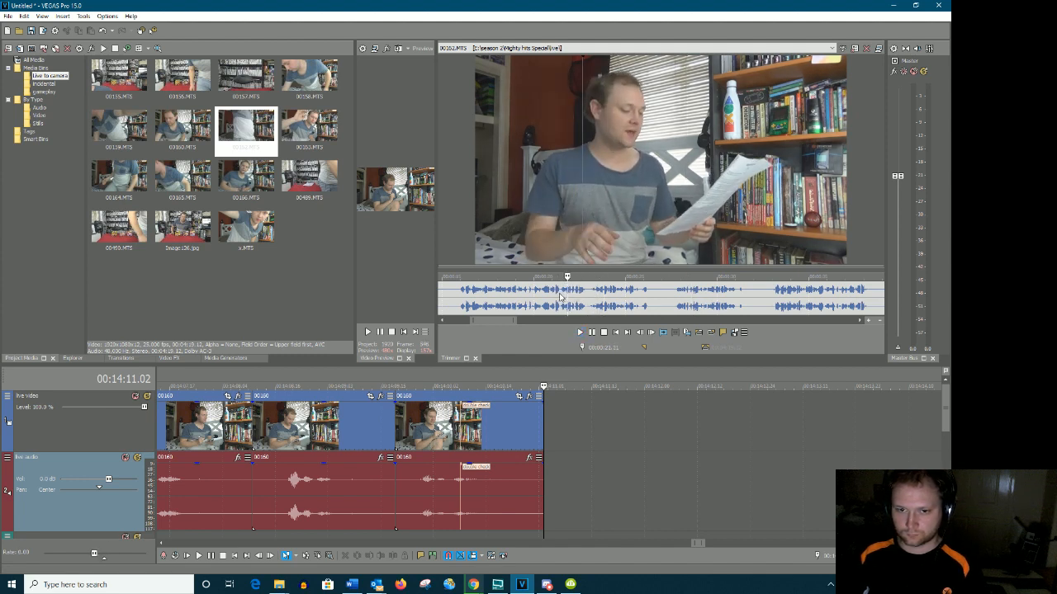
{"action": "left_click_drag", "start_coordinate": [583, 296], "coordinate": [487, 294]}
{"action": "left_click_drag", "start_coordinate": [614, 298], "coordinate": [554, 470]}
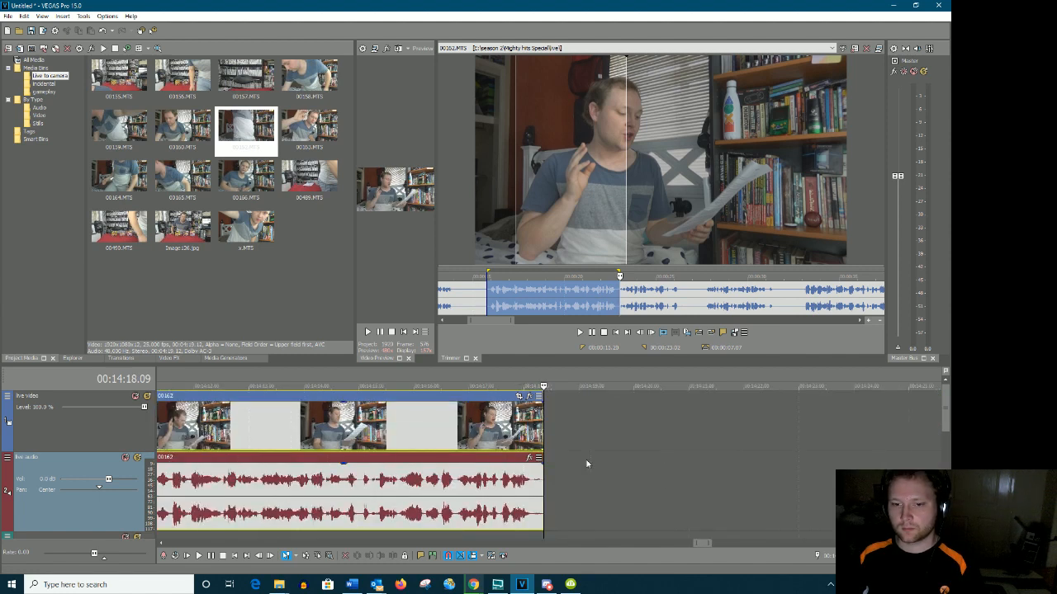
Append the next two takes from 00162.MTS, starting at about 0:27 and 0:33, to the end of the live tracks
{"action": "left_click", "coordinate": [702, 297]}
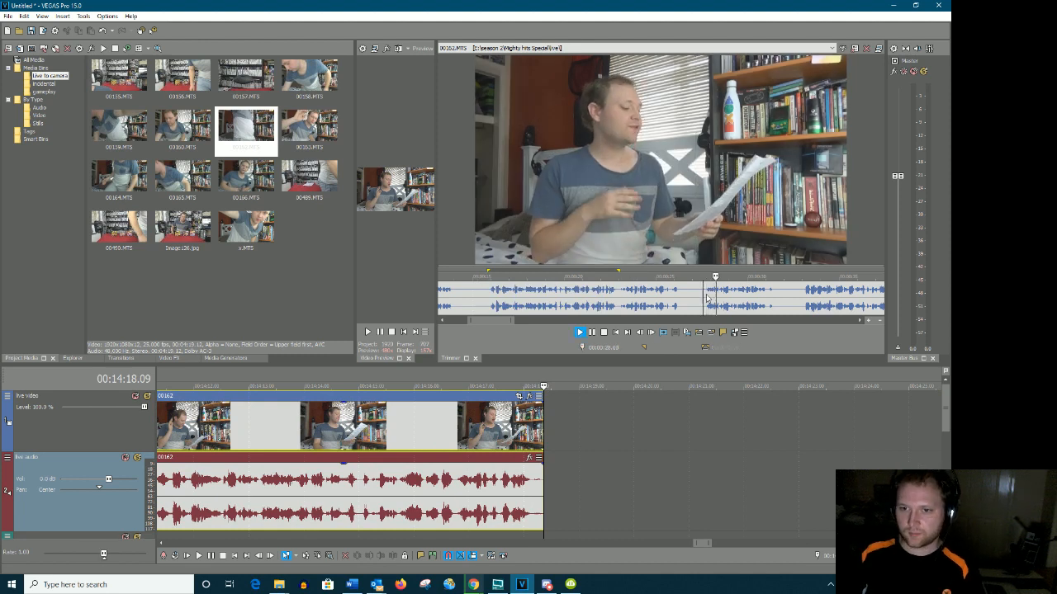
{"action": "left_click_drag", "start_coordinate": [703, 295], "coordinate": [545, 469]}
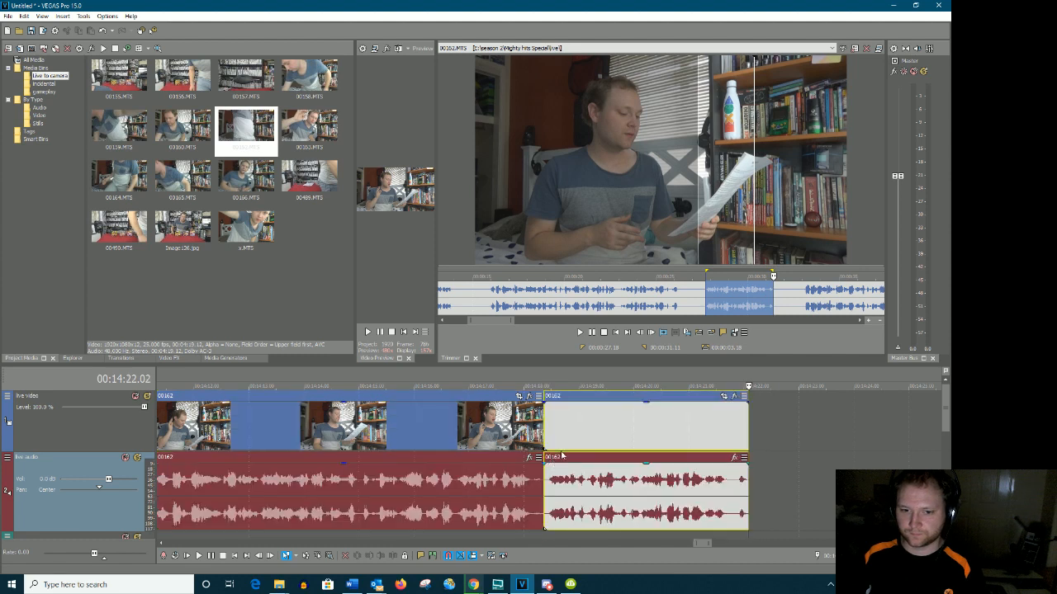
{"action": "left_click_drag", "start_coordinate": [506, 323], "coordinate": [532, 320]}
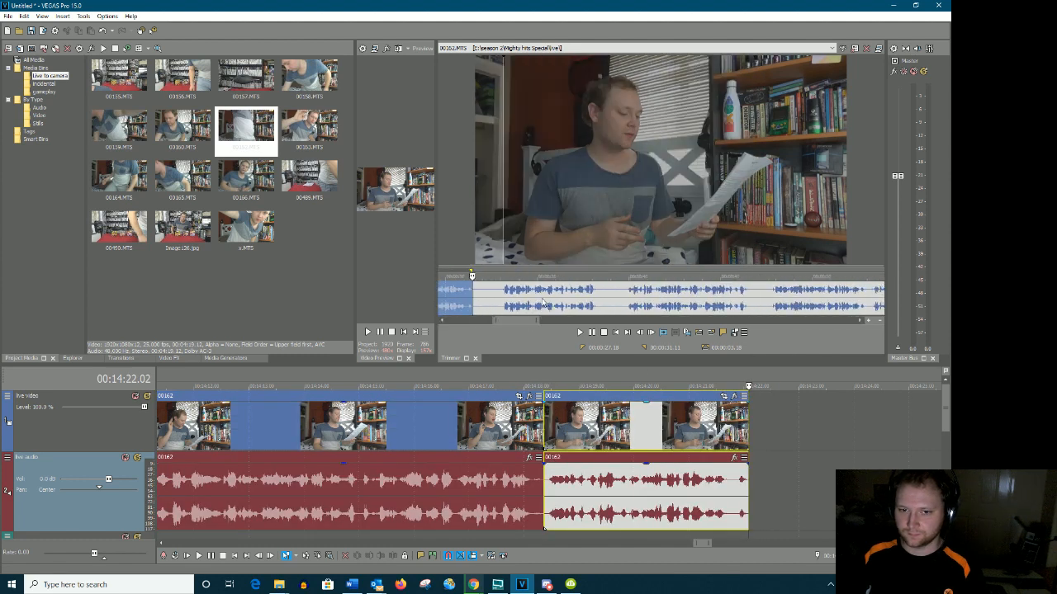
{"action": "left_click", "coordinate": [501, 293]}
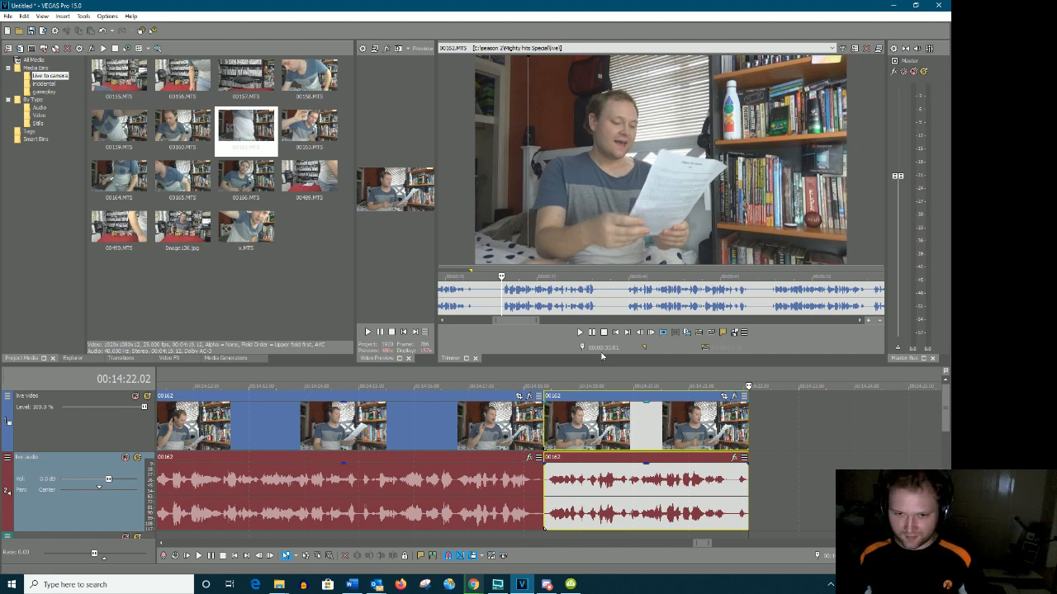
{"action": "left_click", "coordinate": [580, 332]}
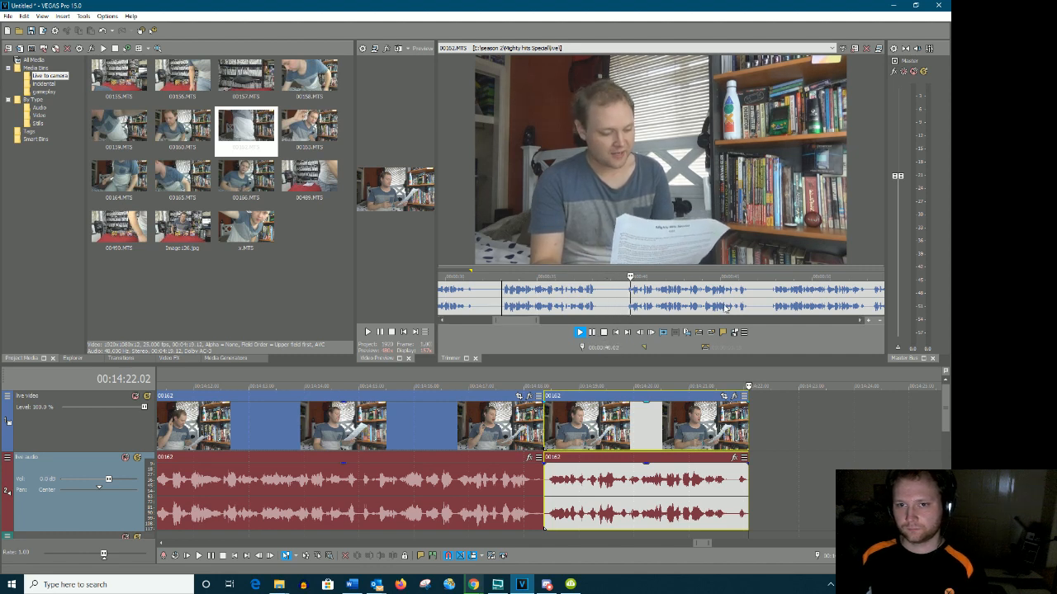
{"action": "key", "text": "Return"}
{"action": "left_click_drag", "start_coordinate": [598, 293], "coordinate": [754, 452]}
{"action": "scroll", "coordinate": [849, 412], "scroll_direction": "down", "scroll_amount": 1}
{"action": "scroll", "coordinate": [849, 412], "scroll_direction": "down", "scroll_amount": 1}
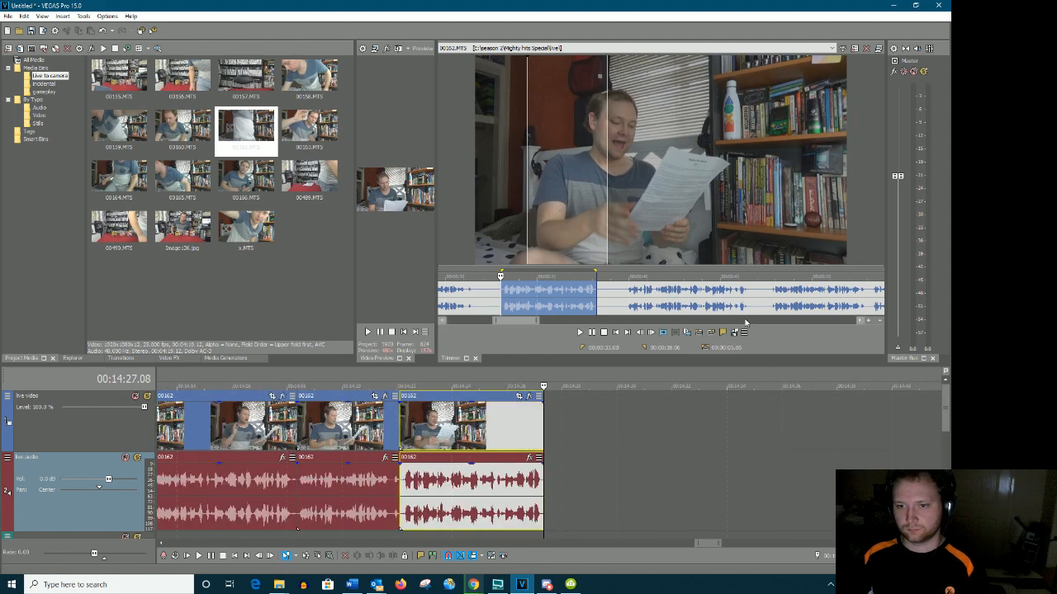
Preview the 00162.MTS take from about 0:39 to 0:46 and append it after the previous one
{"action": "left_click", "coordinate": [736, 300]}
{"action": "key", "text": "space"}
{"action": "key", "text": "Return"}
{"action": "left_click_drag", "start_coordinate": [627, 303], "coordinate": [550, 454]}
{"action": "left_click_drag", "start_coordinate": [706, 545], "coordinate": [709, 546]}
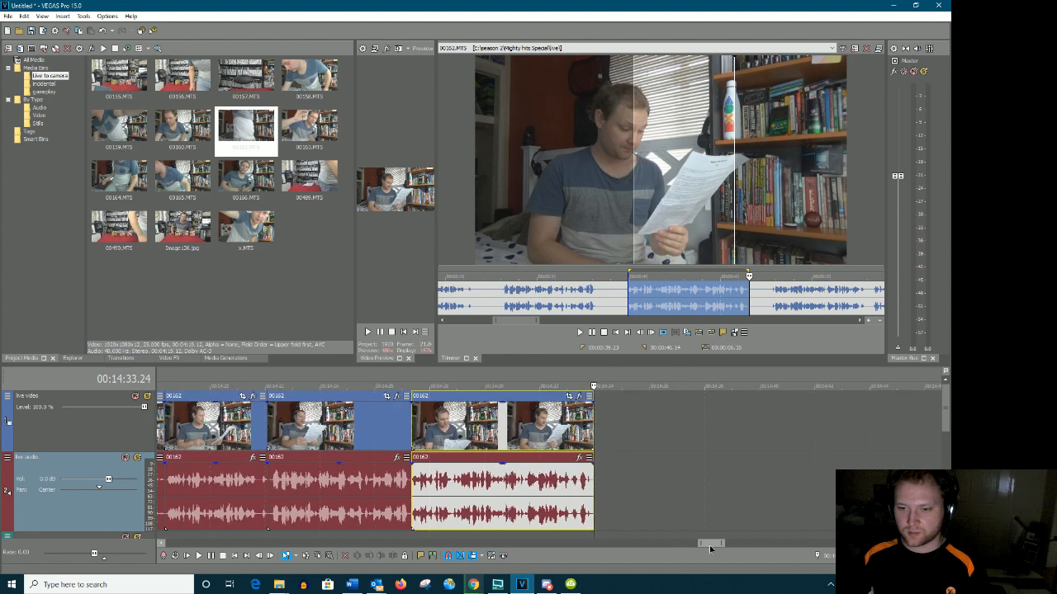
Preview the 00162.MTS footage after 0:47 and append the take from about 0:47 to 0:53 to the end of the live tracks
{"action": "left_click_drag", "start_coordinate": [522, 326], "coordinate": [547, 325]}
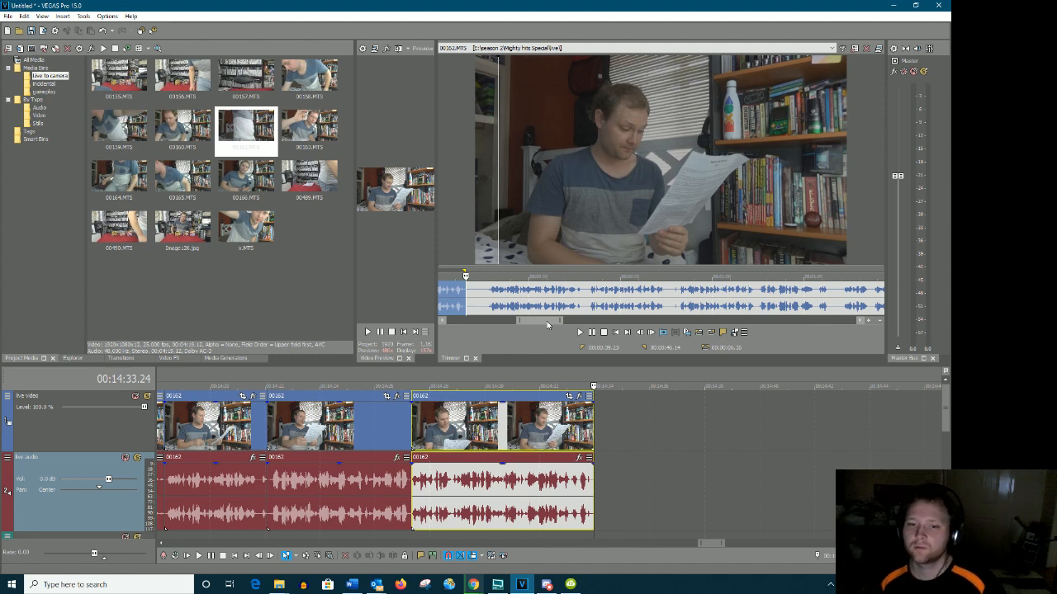
{"action": "left_click", "coordinate": [487, 303]}
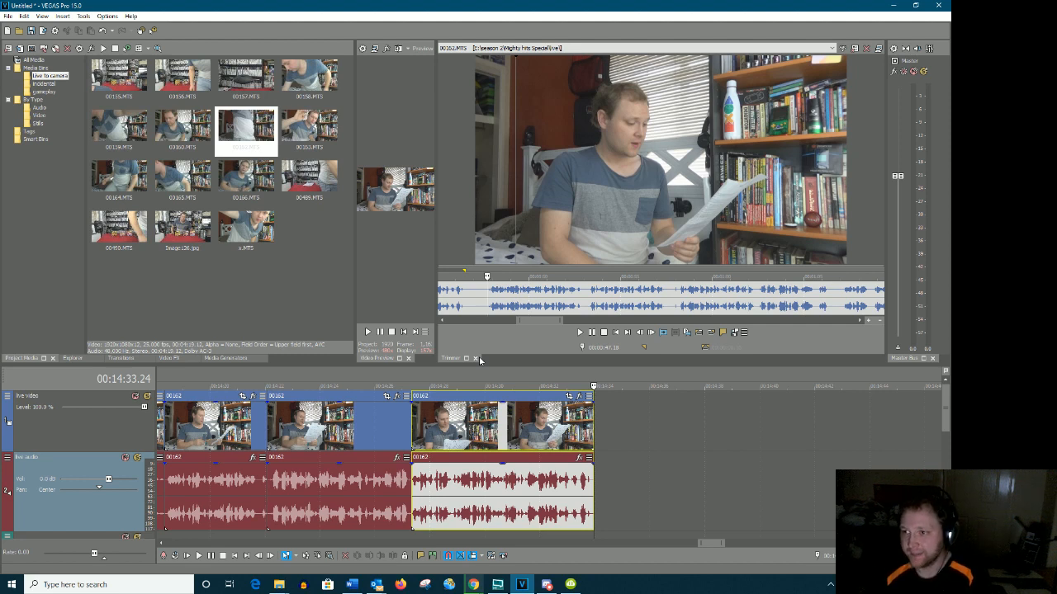
{"action": "key", "text": "space"}
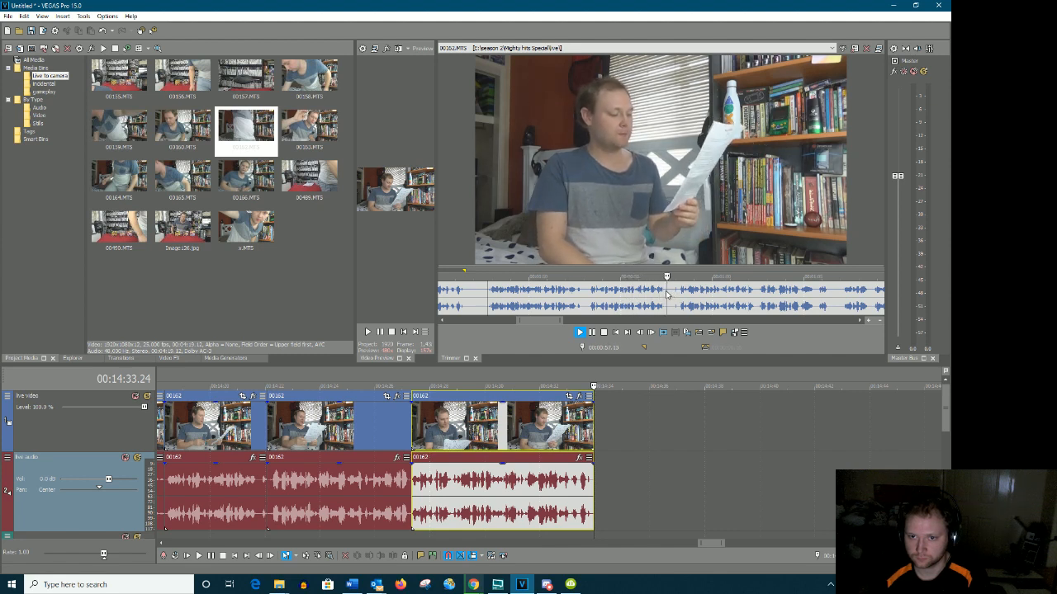
{"action": "key", "text": "Return"}
{"action": "left_click_drag", "start_coordinate": [579, 294], "coordinate": [486, 295]}
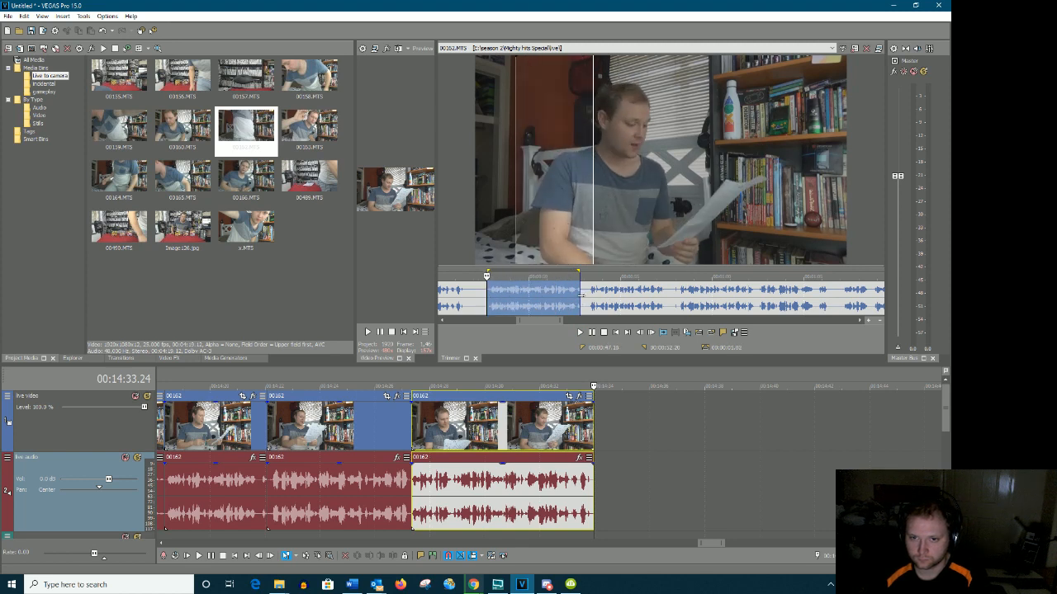
{"action": "left_click_drag", "start_coordinate": [580, 296], "coordinate": [584, 296]}
{"action": "key", "text": "a"}
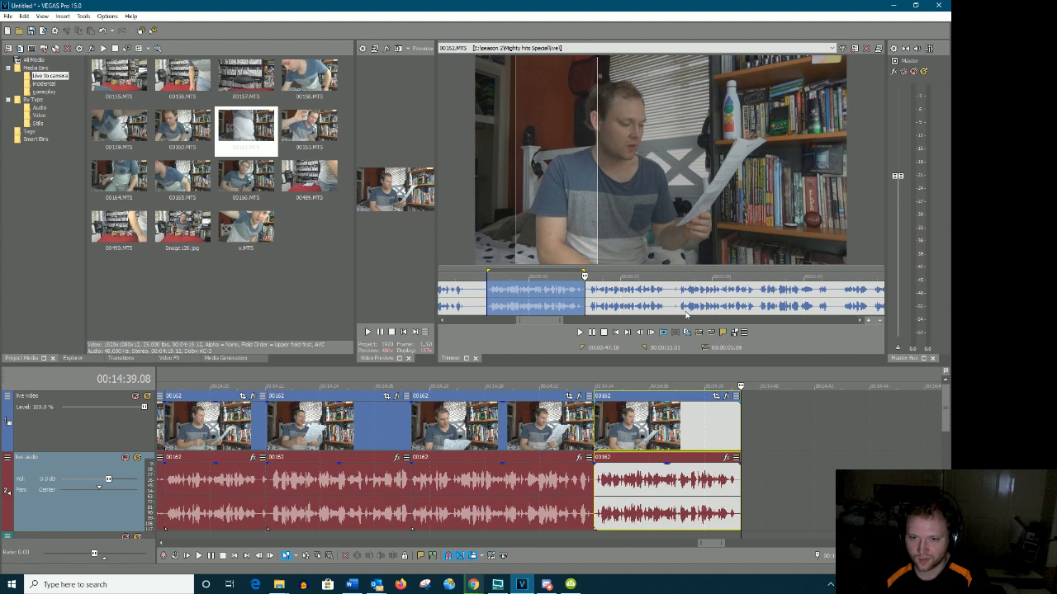
Preview the 00162.MTS take starting at about 0:58 and append it up to about 1:05 after the previous one
{"action": "left_click", "coordinate": [675, 294]}
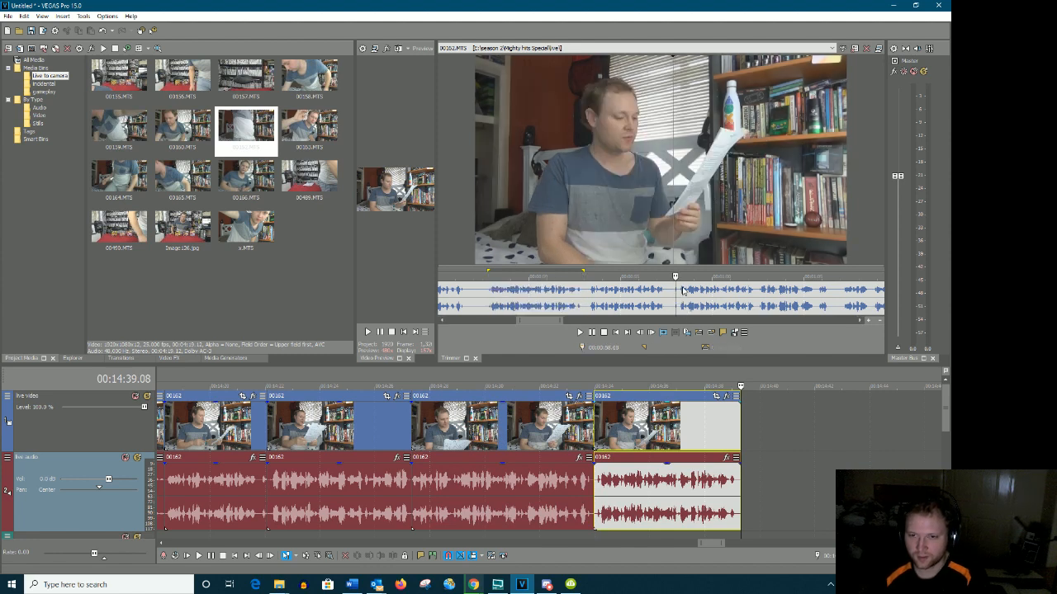
{"action": "left_click", "coordinate": [679, 293]}
{"action": "left_click_drag", "start_coordinate": [543, 321], "coordinate": [557, 325]}
{"action": "key", "text": "space"}
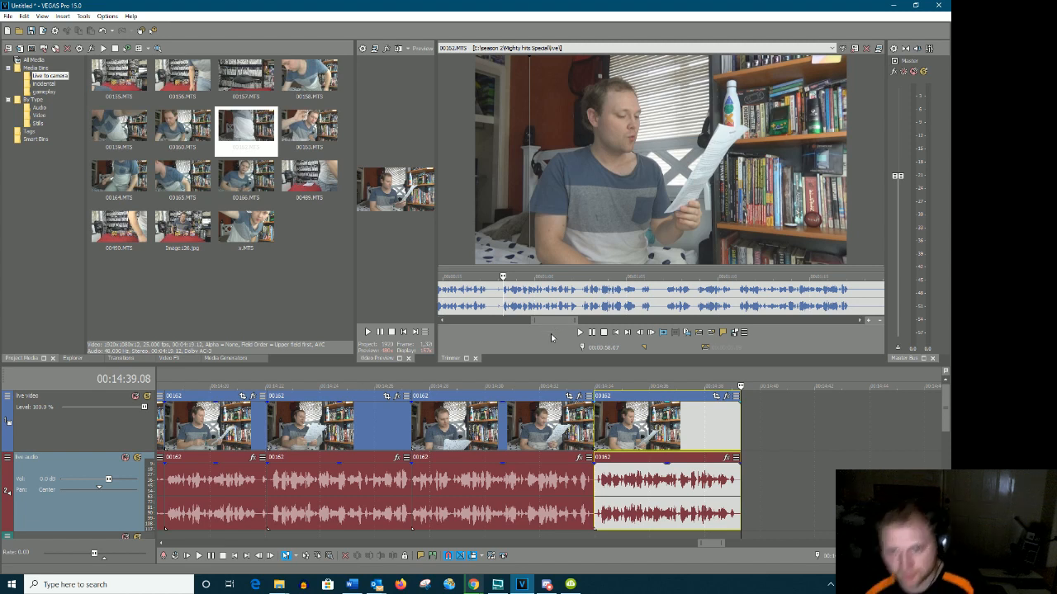
{"action": "key", "text": "Return"}
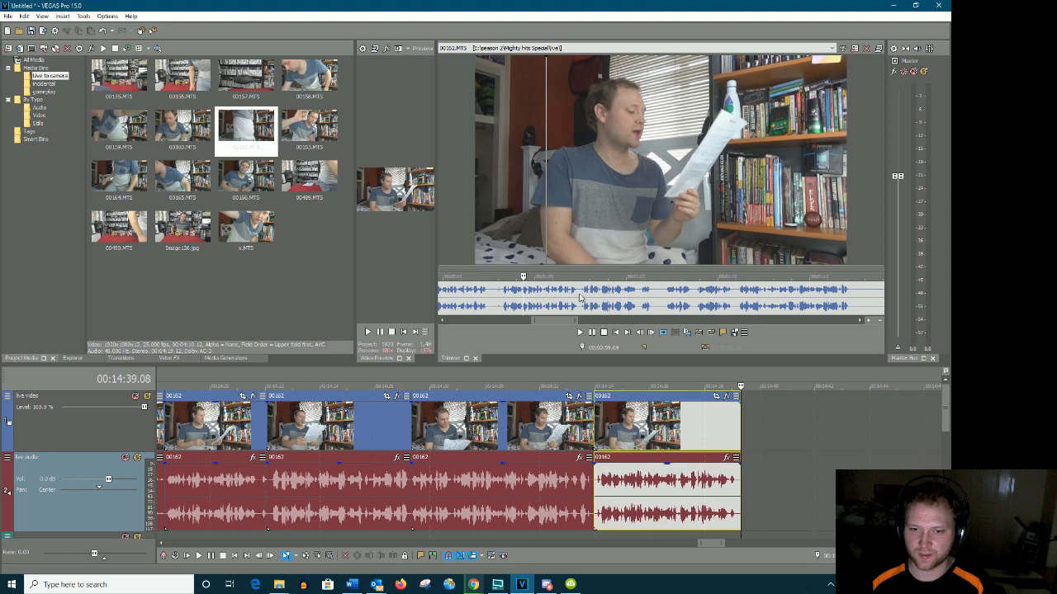
{"action": "key", "text": "space"}
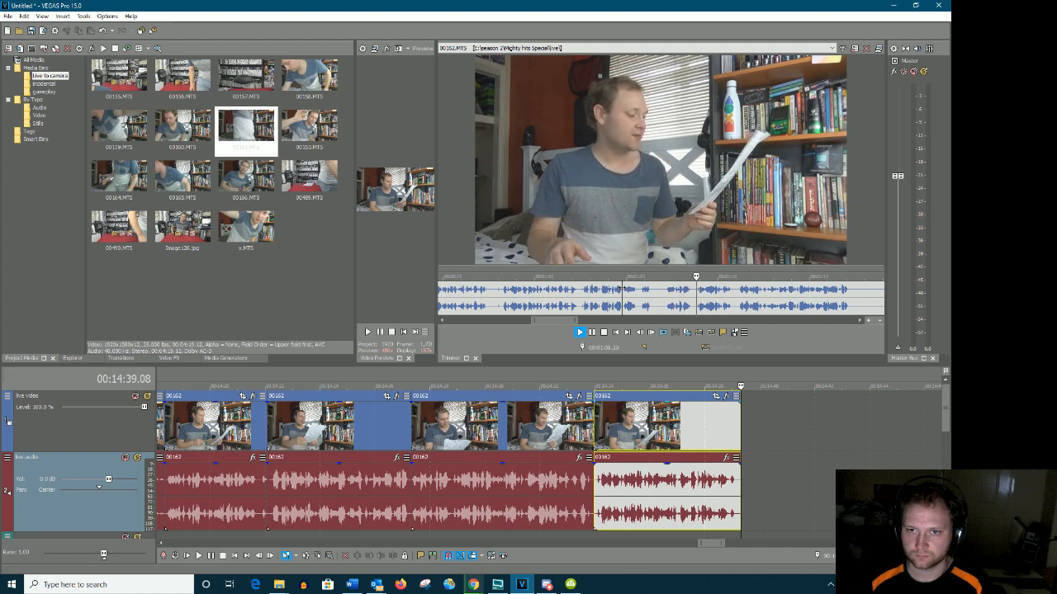
{"action": "key", "text": "space"}
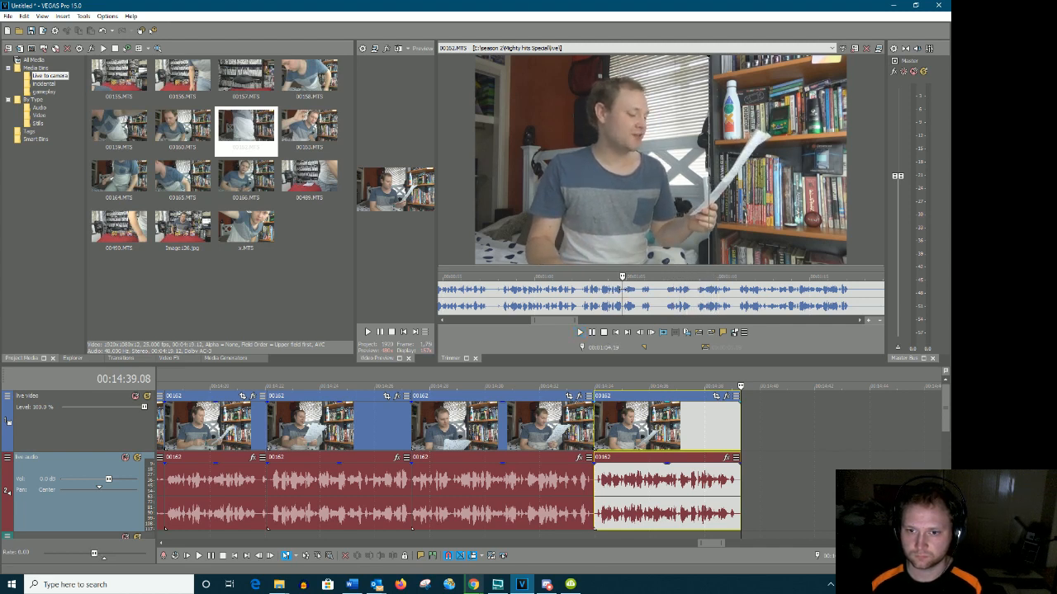
{"action": "key", "text": "space"}
{"action": "left_click_drag", "start_coordinate": [636, 290], "coordinate": [502, 299]}
{"action": "left_click_drag", "start_coordinate": [550, 381], "coordinate": [745, 450]}
{"action": "scroll", "coordinate": [724, 490], "scroll_direction": "down", "scroll_amount": 1}
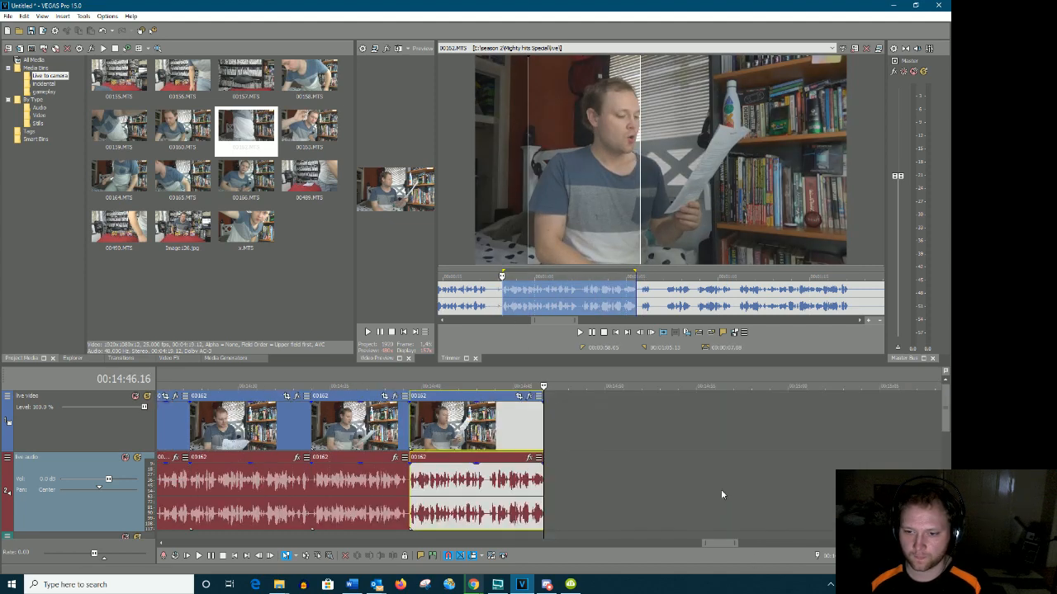
Append the next two takes from 00162.MTS, about 1:07 to 1:08 and 1:08 to 1:17, to the end of the live tracks
{"action": "left_click", "coordinate": [662, 295]}
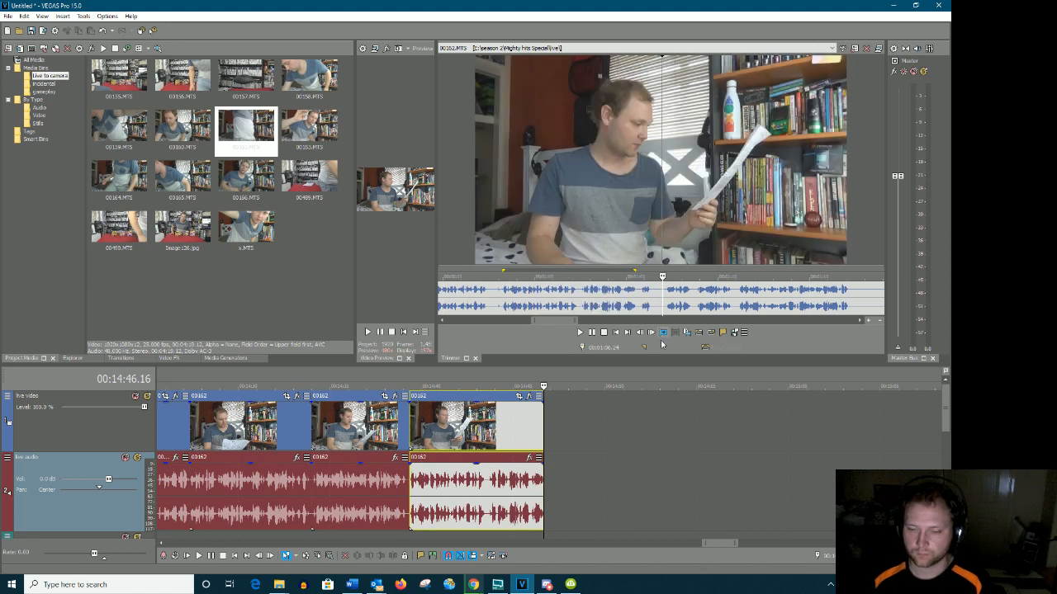
{"action": "left_click_drag", "start_coordinate": [558, 323], "coordinate": [506, 302]}
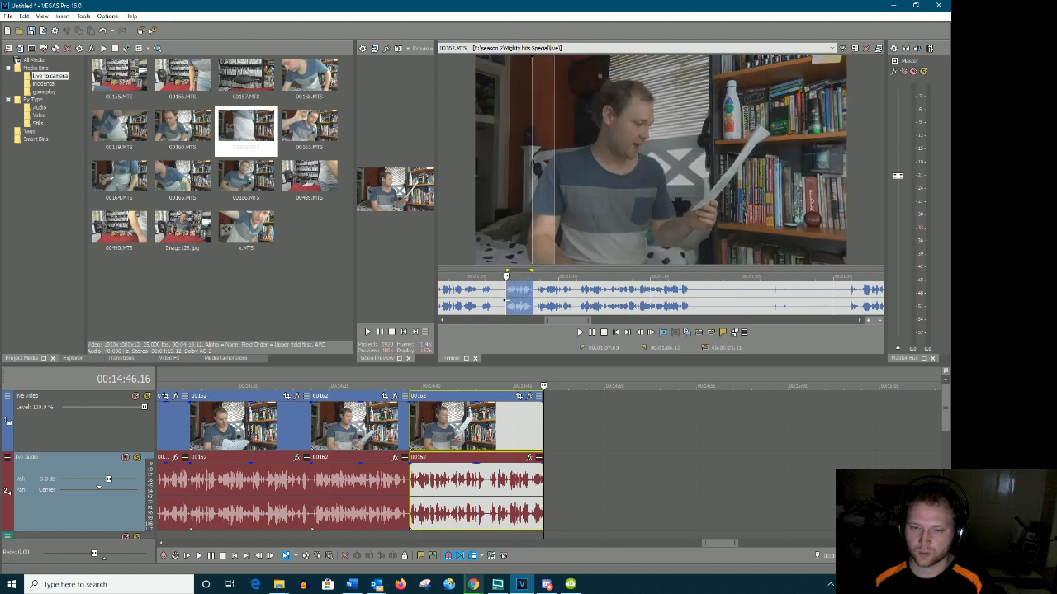
{"action": "key", "text": "a"}
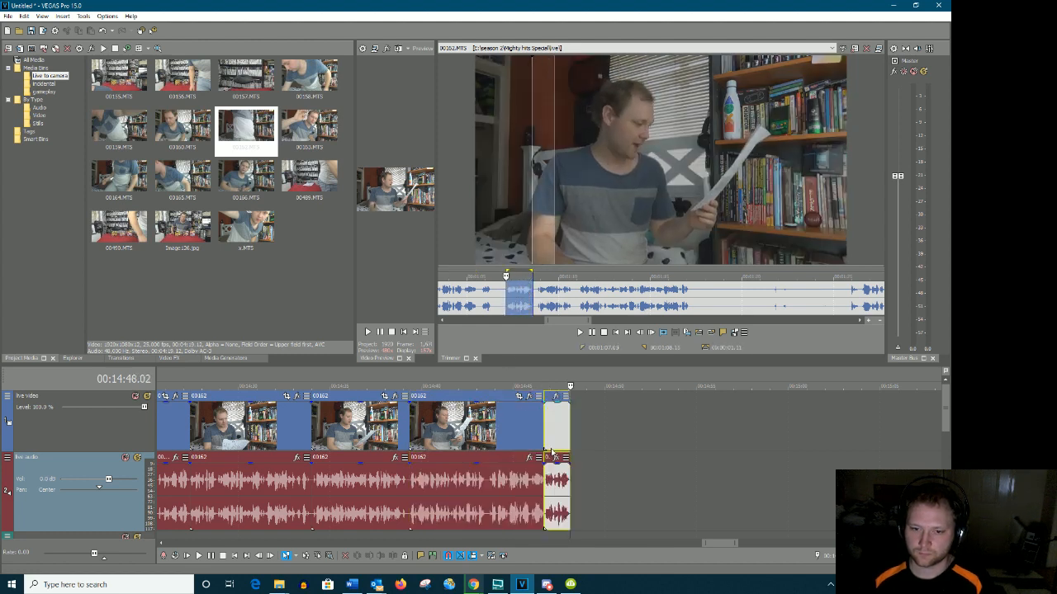
{"action": "left_click", "coordinate": [538, 301]}
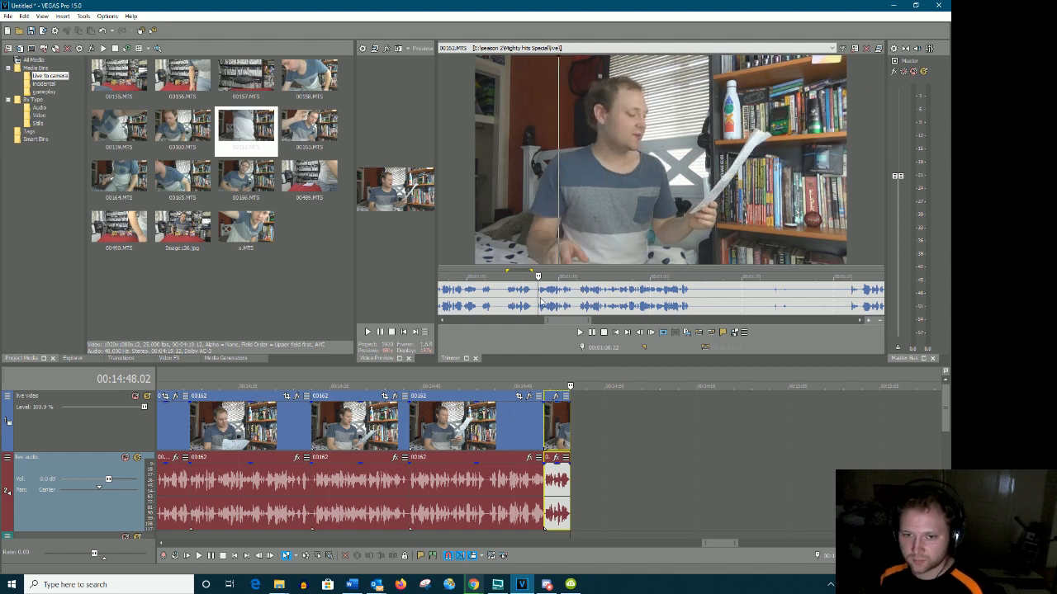
{"action": "key", "text": "space"}
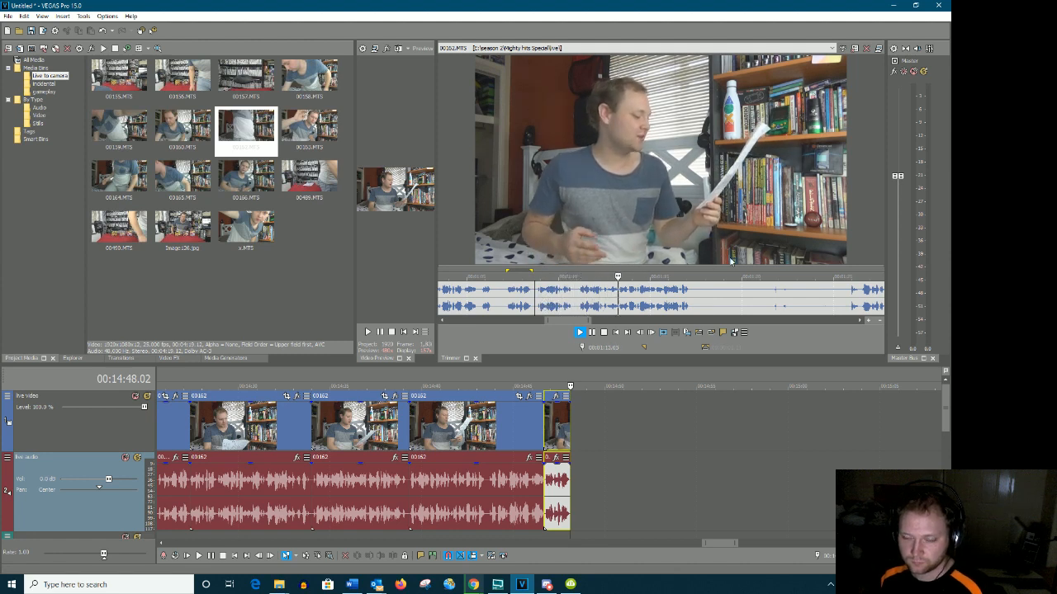
{"action": "left_click", "coordinate": [680, 293]}
{"action": "left_click_drag", "start_coordinate": [689, 297], "coordinate": [580, 446]}
Preview the 00162.MTS take with the light gun and append its part from about 1:25 to 1:35 to the live tracks
{"action": "left_click_drag", "start_coordinate": [558, 322], "coordinate": [588, 326]}
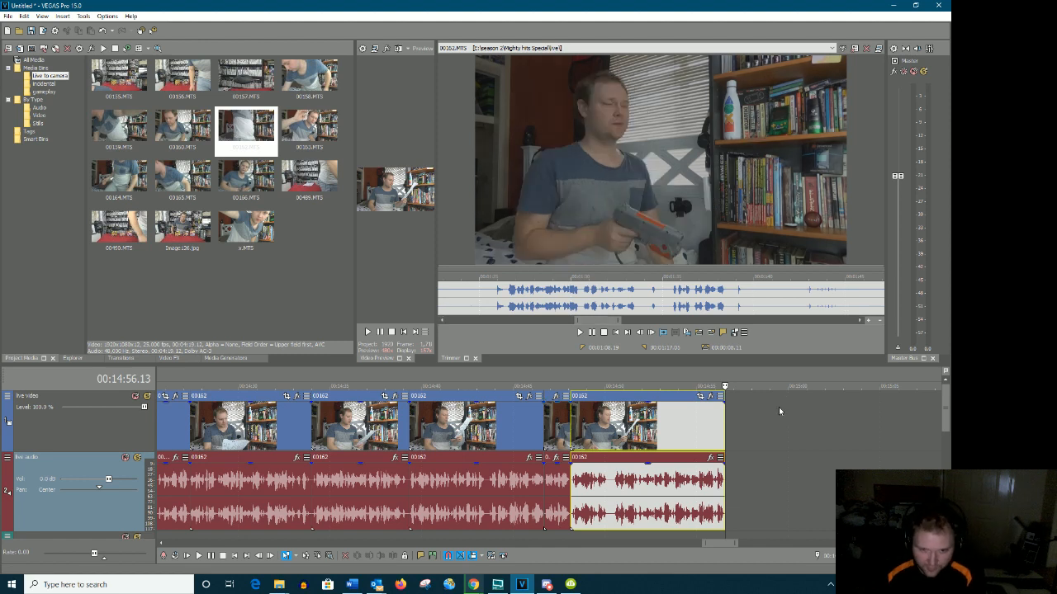
{"action": "left_click_drag", "start_coordinate": [725, 543], "coordinate": [736, 543]}
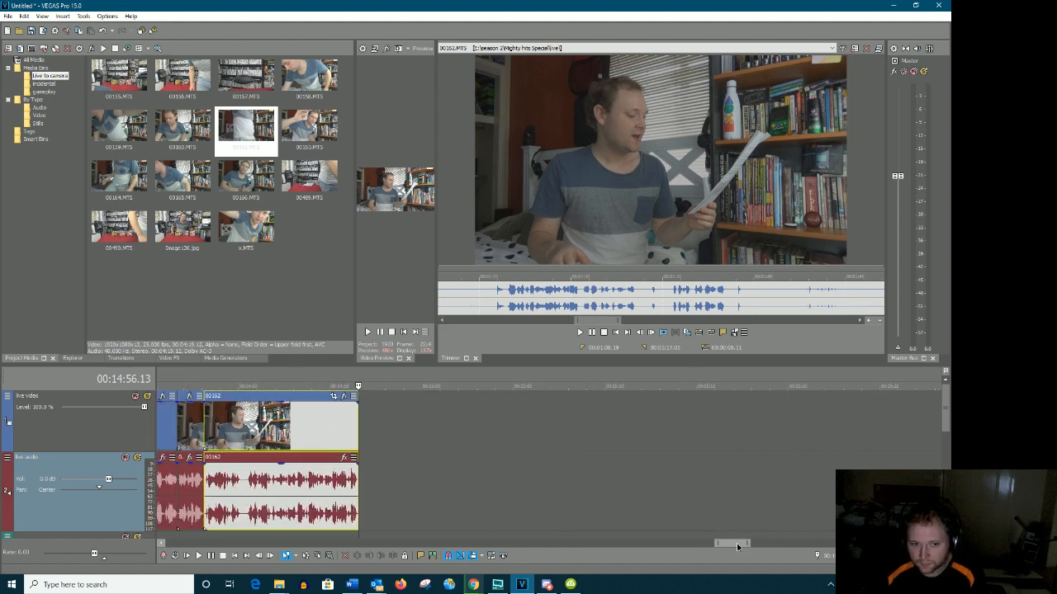
{"action": "left_click", "coordinate": [494, 310]}
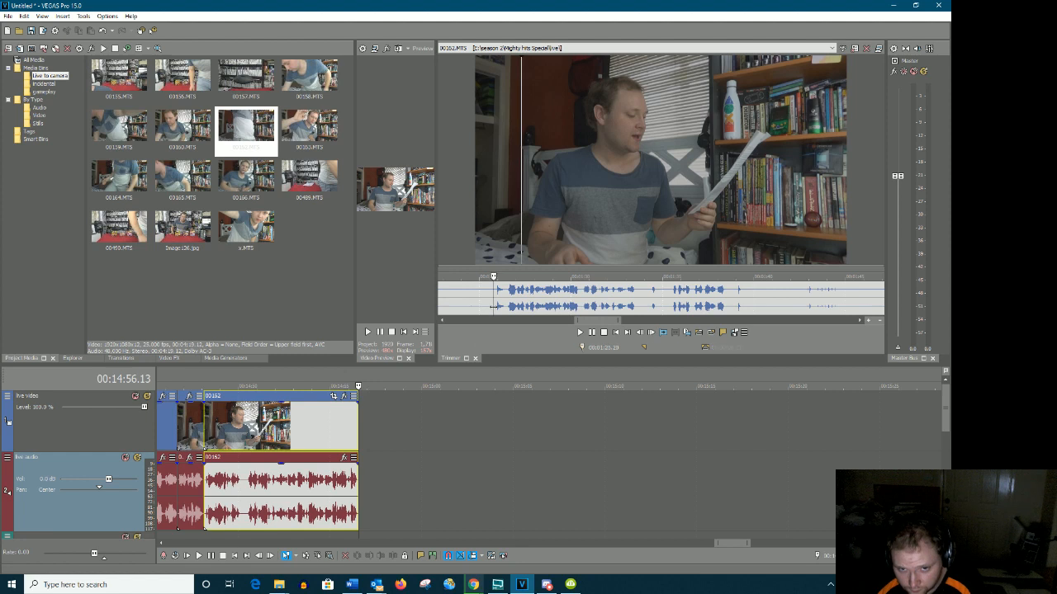
{"action": "key", "text": "space"}
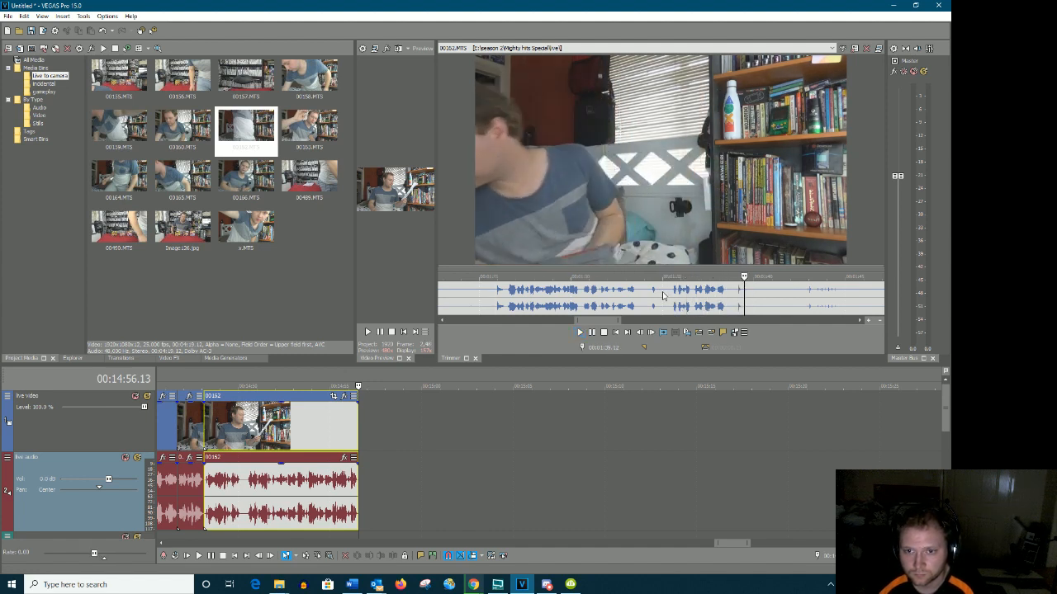
{"action": "left_click_drag", "start_coordinate": [669, 297], "coordinate": [369, 477]}
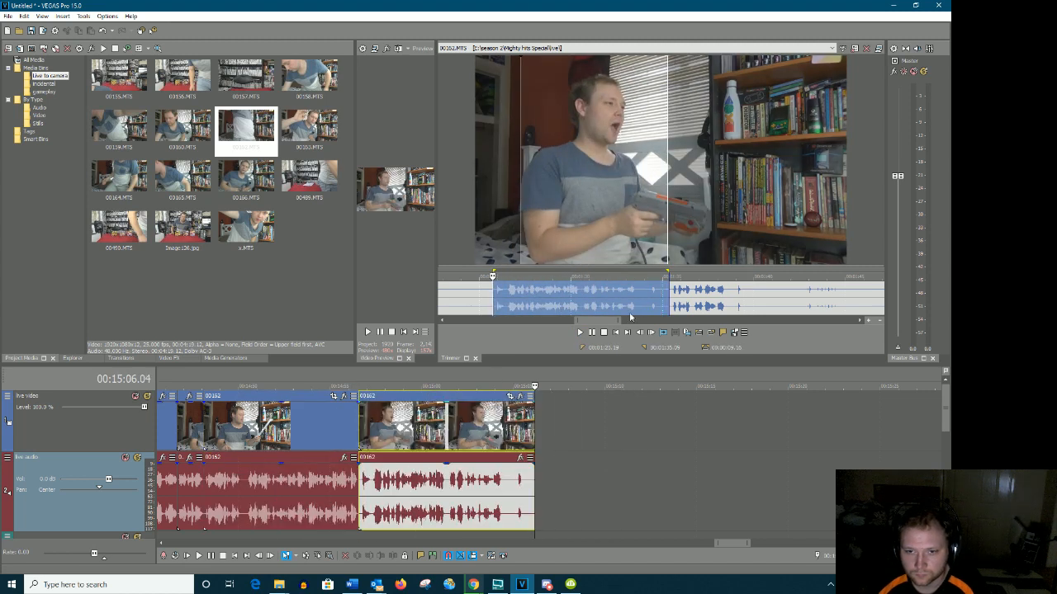
Preview the short 00162.MTS take from about 1:49 to 1:54 and append it to the end of the live tracks
{"action": "left_click_drag", "start_coordinate": [601, 322], "coordinate": [624, 323]}
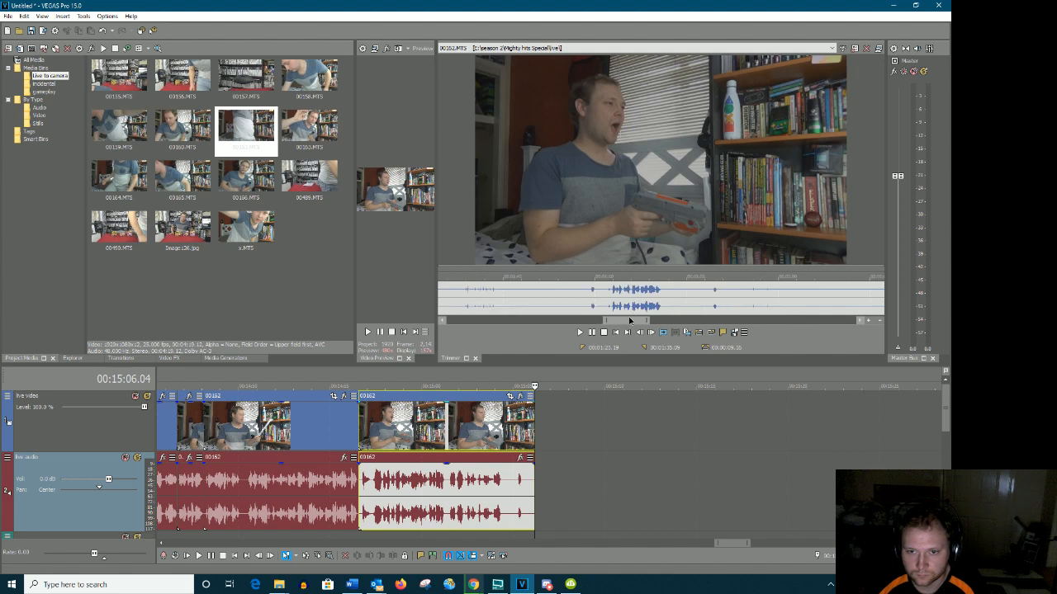
{"action": "left_click", "coordinate": [584, 290]}
{"action": "key", "text": "space"}
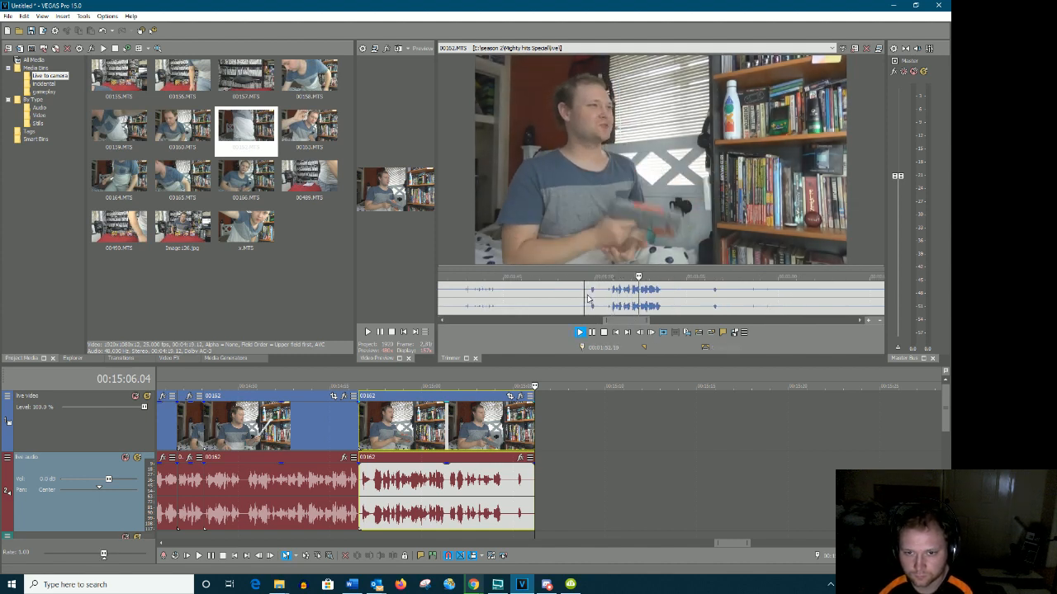
{"action": "key", "text": "Return"}
{"action": "left_click_drag", "start_coordinate": [585, 294], "coordinate": [667, 295]}
{"action": "key", "text": "a"}
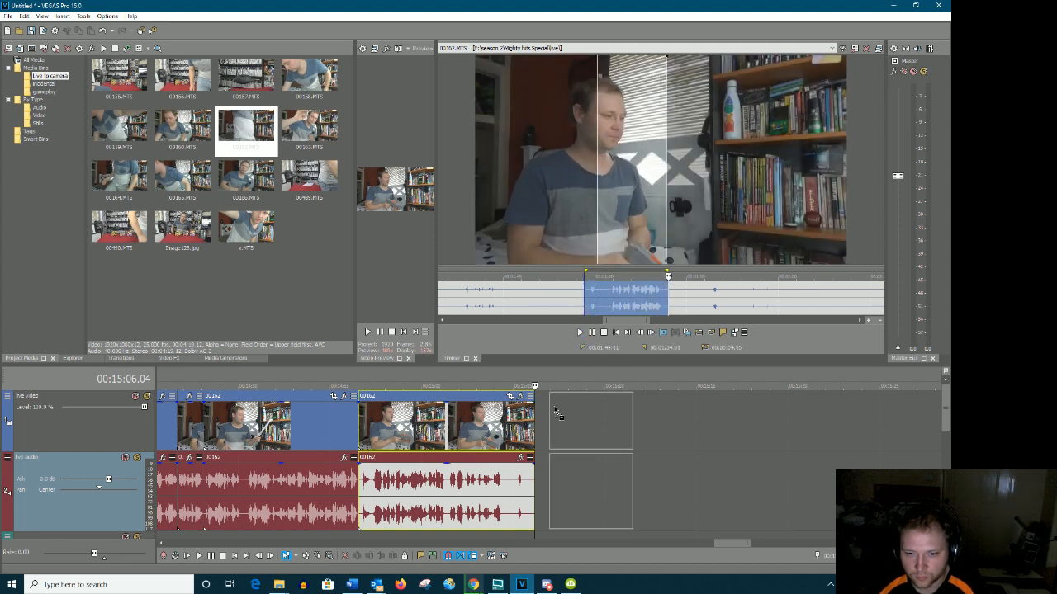
Preview the 00162.MTS footage from about 1:55 onward and append the take from about 2:12 to 2:21 to the live tracks
{"action": "left_click", "coordinate": [619, 330]}
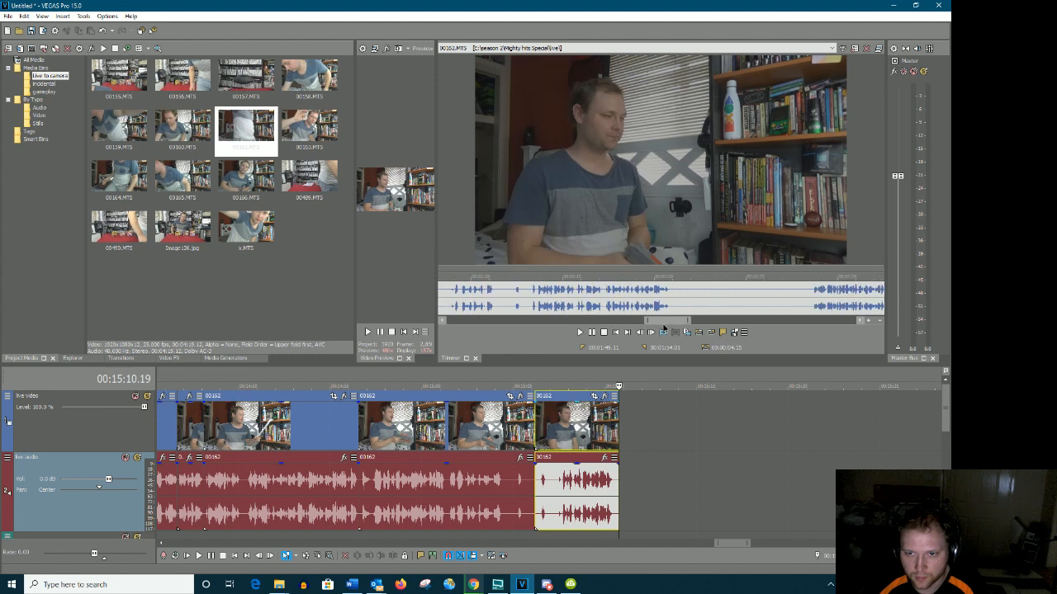
{"action": "left_click", "coordinate": [496, 295]}
{"action": "key", "text": "space"}
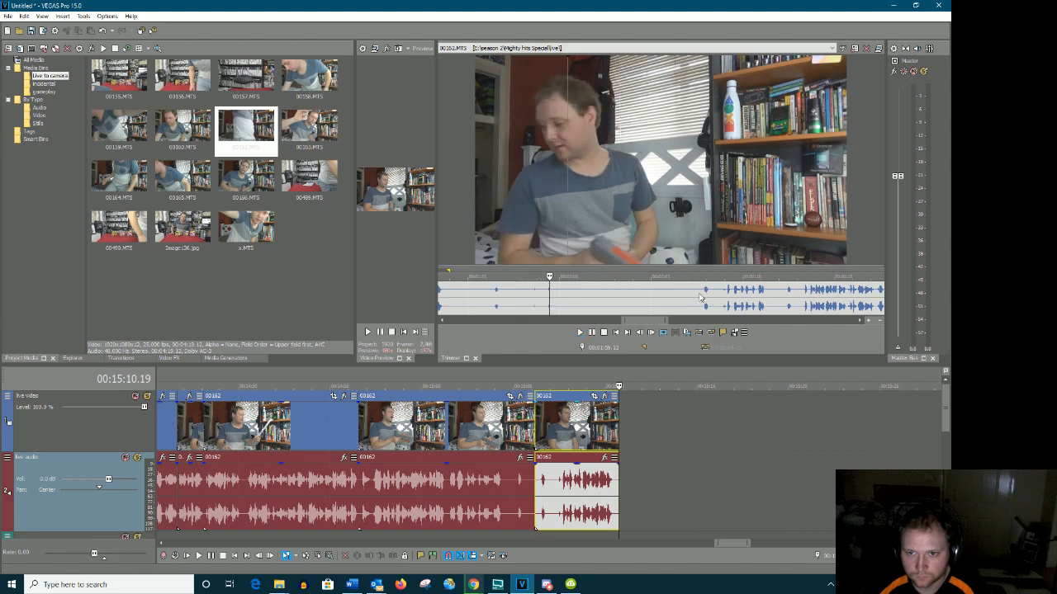
{"action": "left_click", "coordinate": [700, 295]}
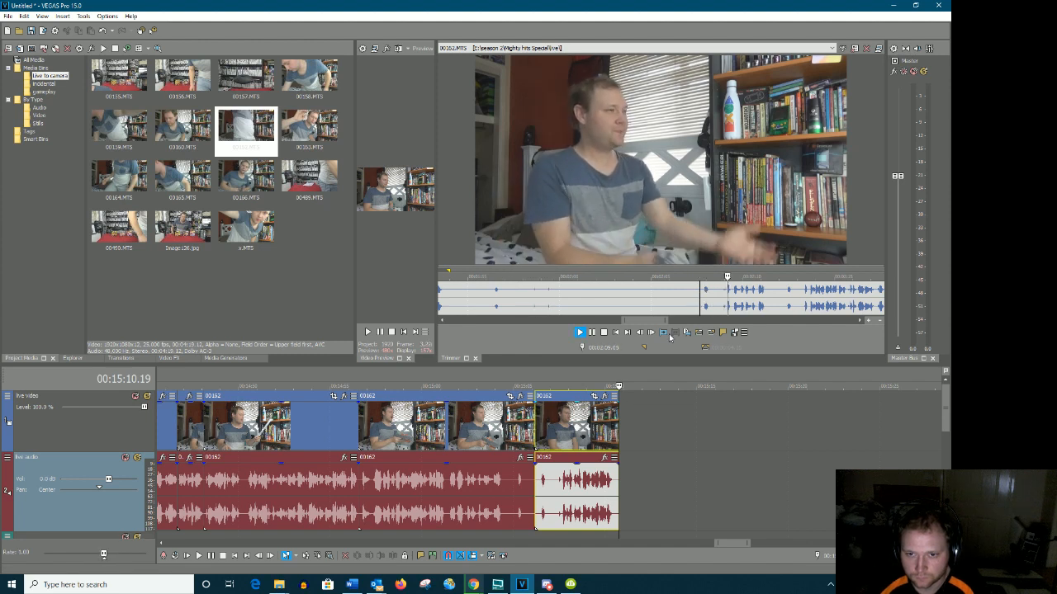
{"action": "left_click_drag", "start_coordinate": [640, 320], "coordinate": [652, 321]}
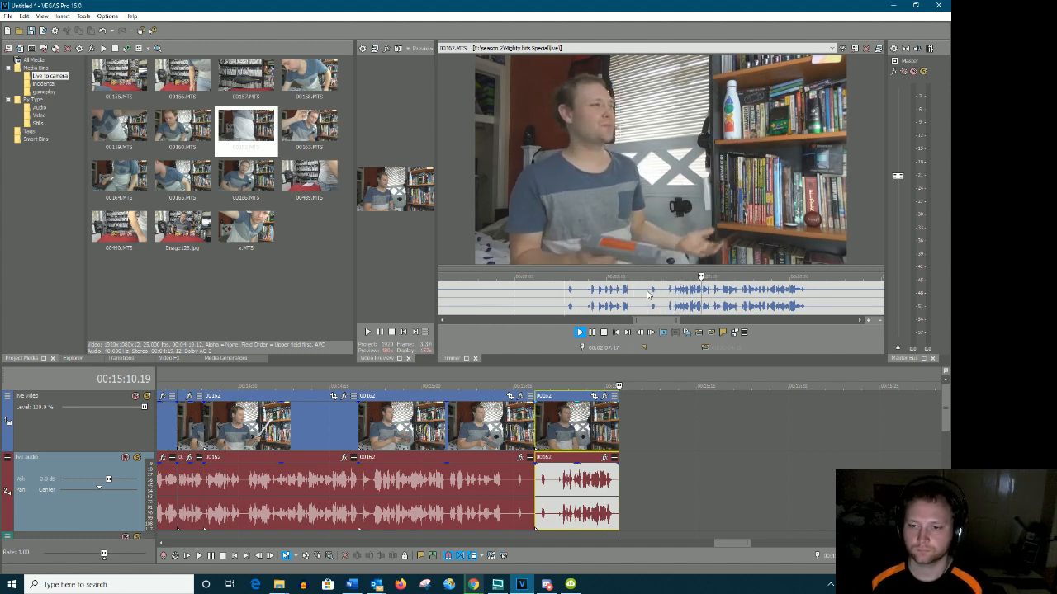
{"action": "left_click_drag", "start_coordinate": [644, 322], "coordinate": [651, 323]}
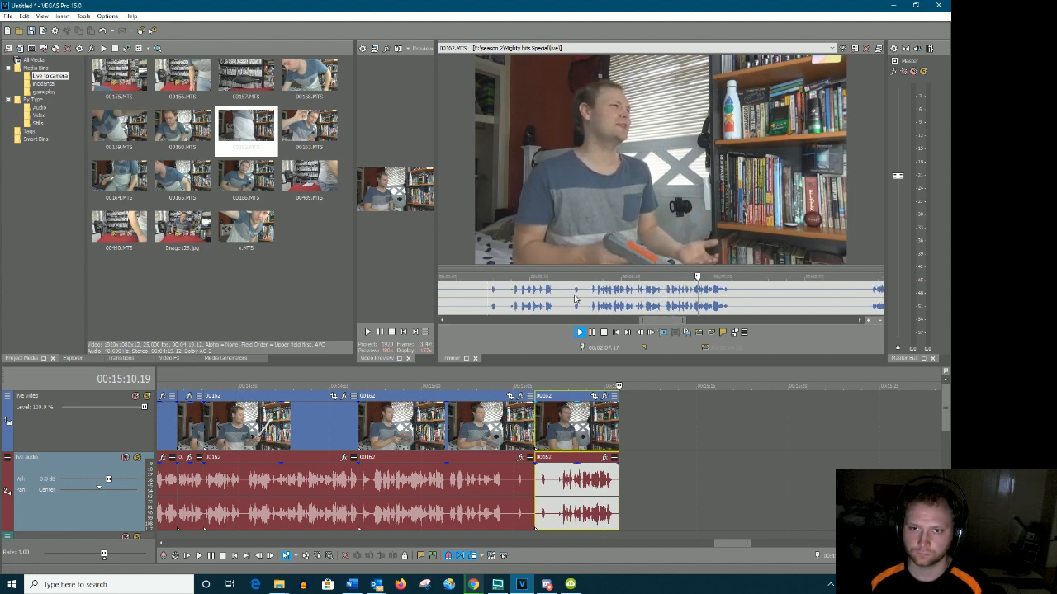
{"action": "left_click_drag", "start_coordinate": [572, 299], "coordinate": [624, 453]}
{"action": "key", "text": "a"}
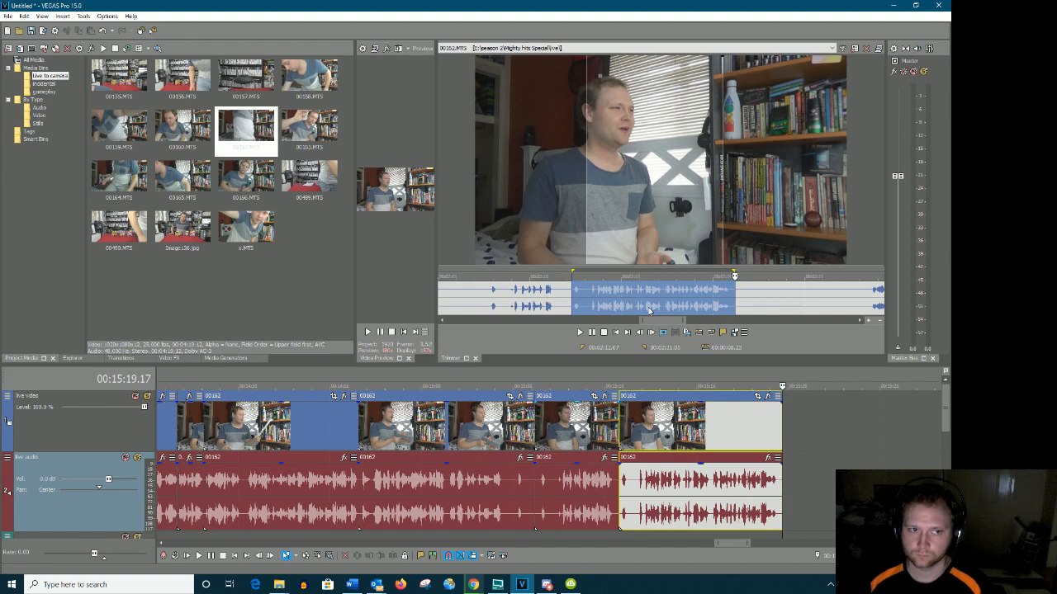
Switch to the Mighty Hits Special script in Word and look through it for the passage matching the current 00162.MTS takes
{"action": "left_click_drag", "start_coordinate": [656, 321], "coordinate": [675, 324]}
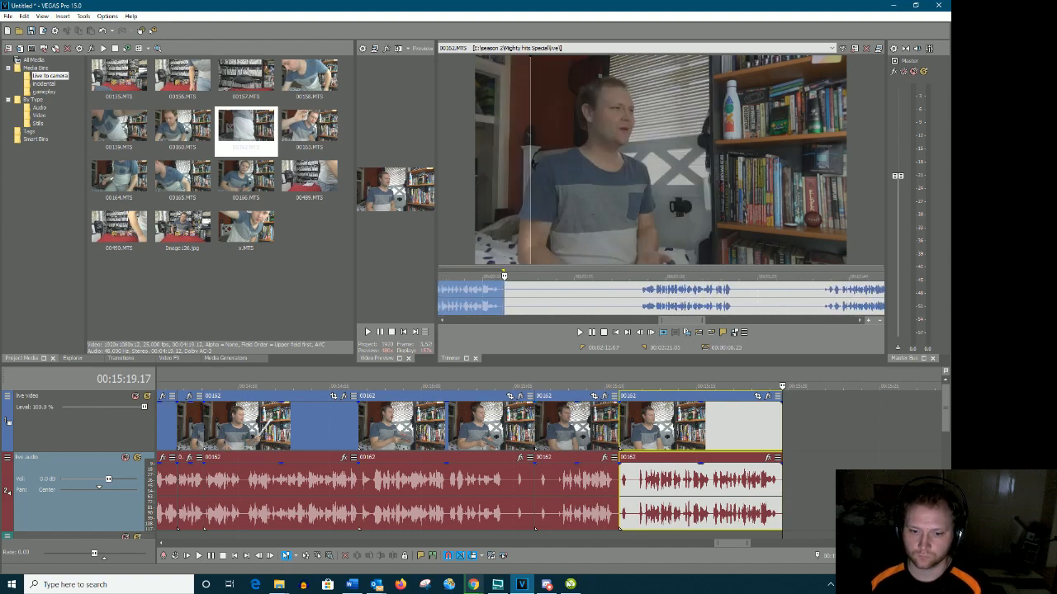
{"action": "left_click", "coordinate": [351, 584]}
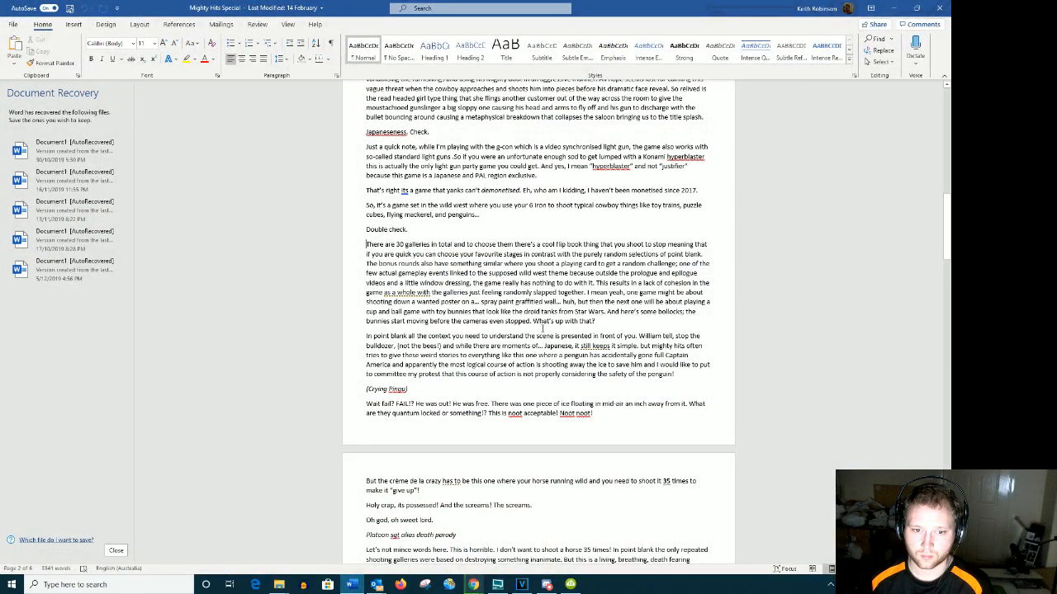
{"action": "scroll", "coordinate": [552, 360], "scroll_direction": "up", "scroll_amount": 20}
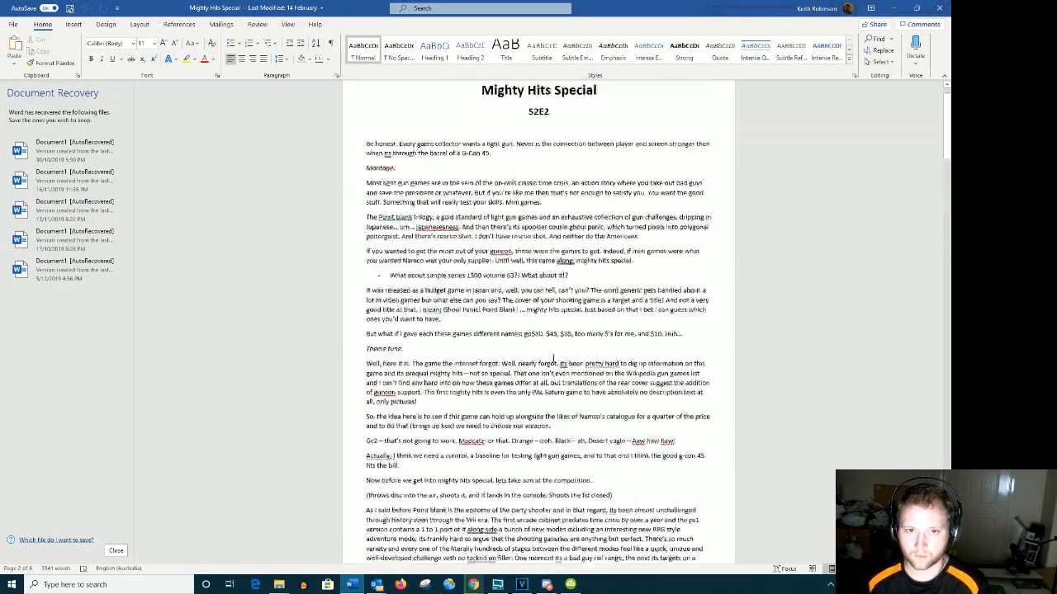
{"action": "scroll", "coordinate": [551, 360], "scroll_direction": "down", "scroll_amount": 20}
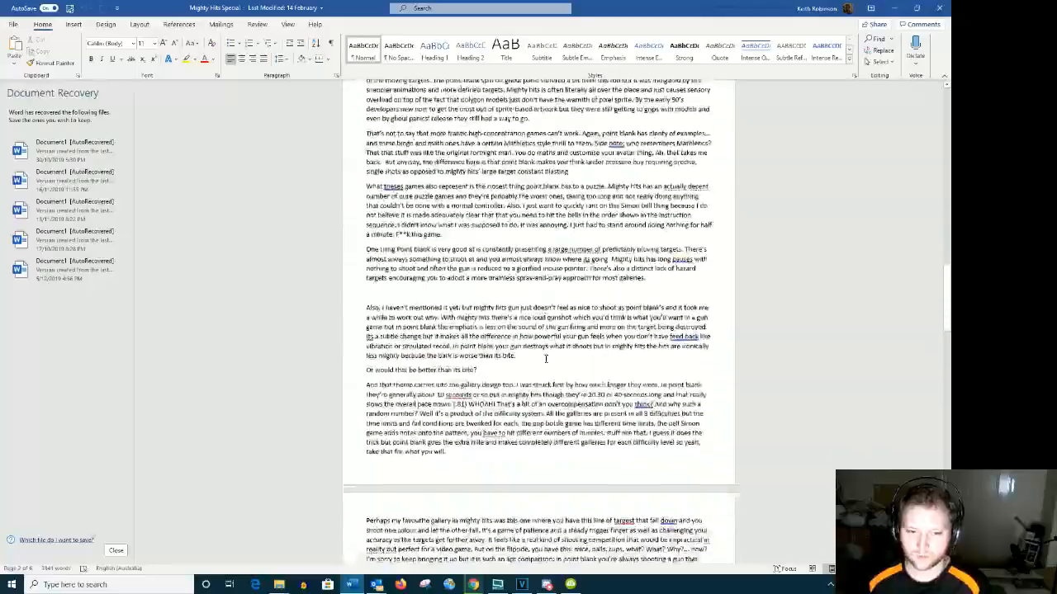
{"action": "scroll", "coordinate": [545, 357], "scroll_direction": "down", "scroll_amount": 8}
{"action": "scroll", "coordinate": [545, 357], "scroll_direction": "up", "scroll_amount": 6}
{"action": "scroll", "coordinate": [536, 361], "scroll_direction": "down", "scroll_amount": 5}
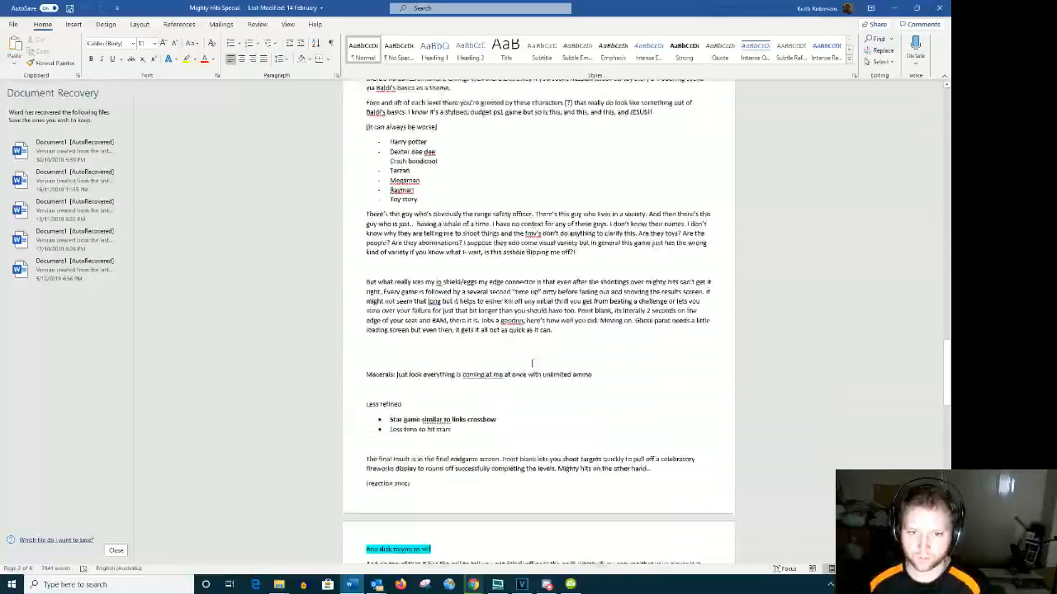
{"action": "scroll", "coordinate": [530, 363], "scroll_direction": "down", "scroll_amount": 1}
{"action": "scroll", "coordinate": [531, 364], "scroll_direction": "up", "scroll_amount": 10}
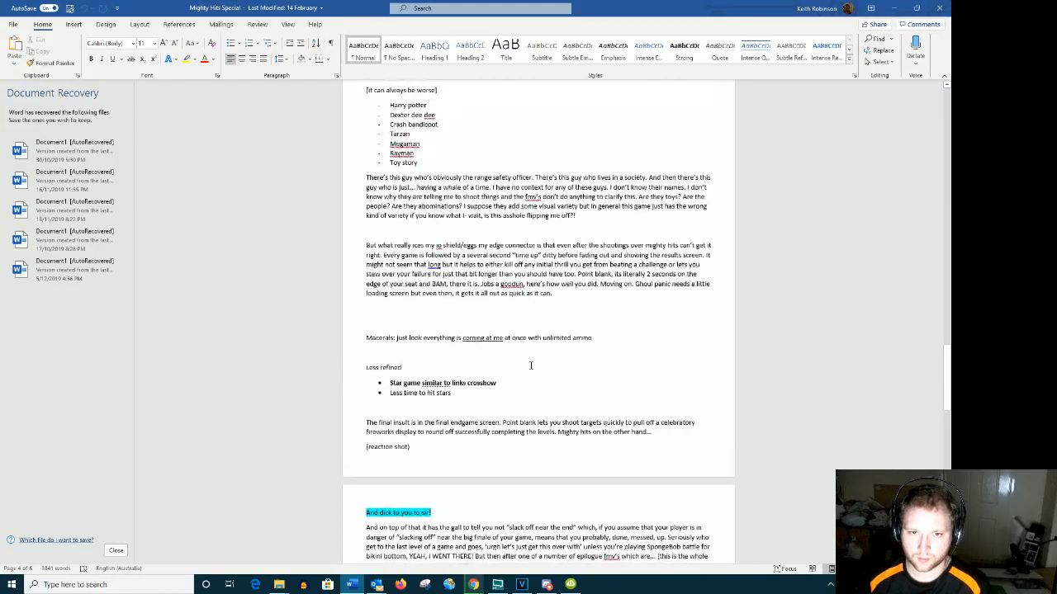
{"action": "scroll", "coordinate": [532, 365], "scroll_direction": "down", "scroll_amount": 15}
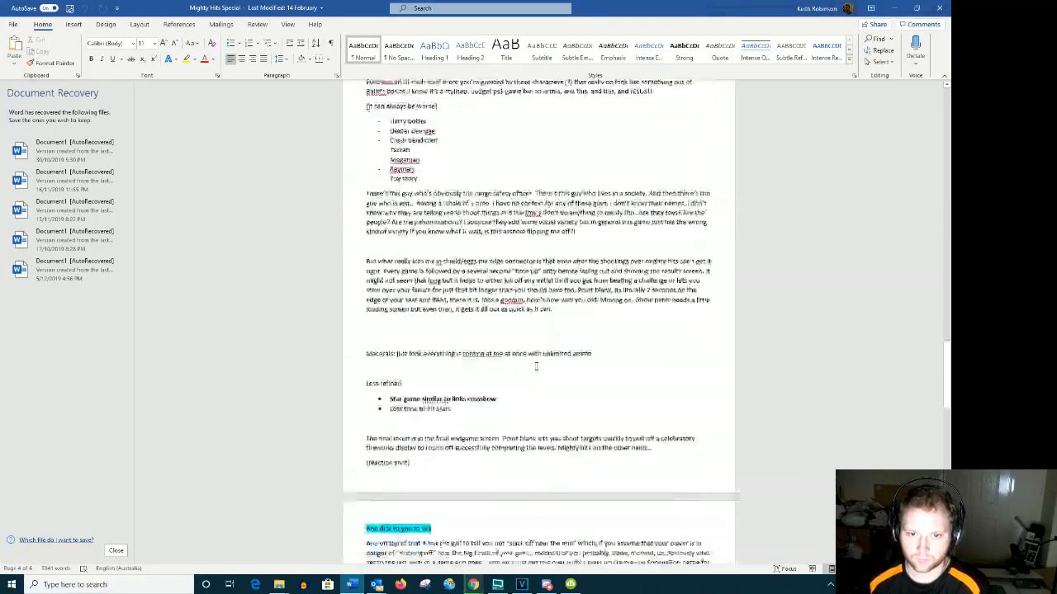
{"action": "scroll", "coordinate": [537, 364], "scroll_direction": "up", "scroll_amount": 8}
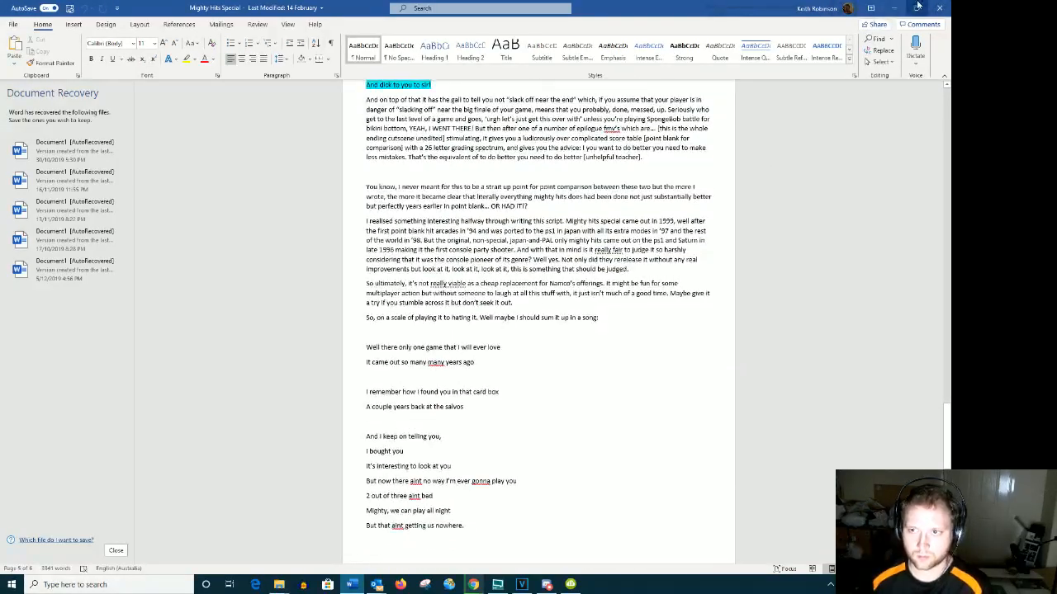
{"action": "left_click", "coordinate": [894, 8]}
Replay the end of the last live clip, preview the next 00162.MTS take and append its part from about 2:28 to 2:33
{"action": "left_click", "coordinate": [762, 431]}
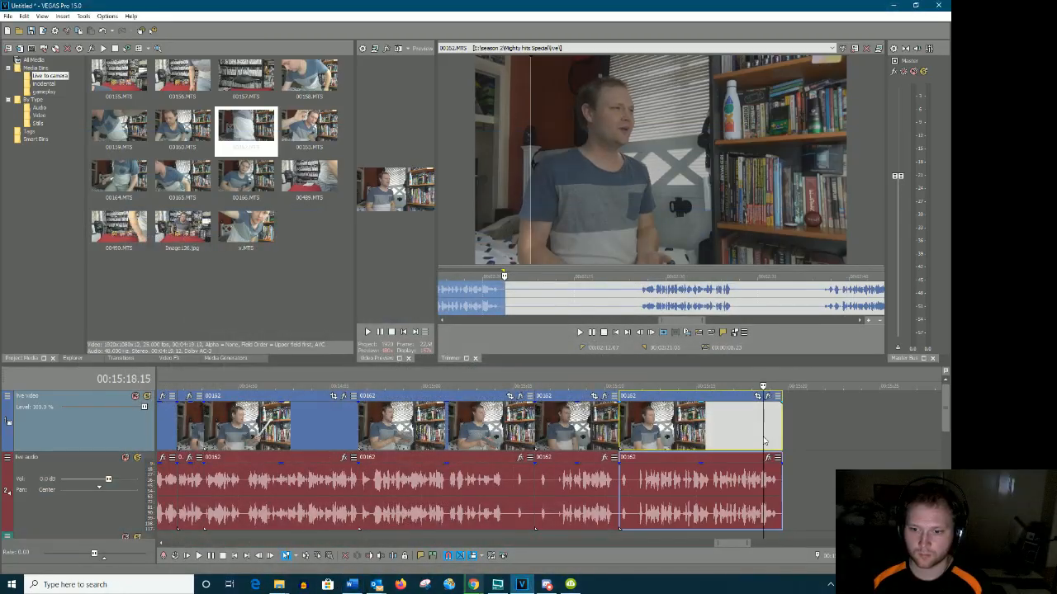
{"action": "key", "text": "space"}
{"action": "left_click", "coordinate": [642, 295]}
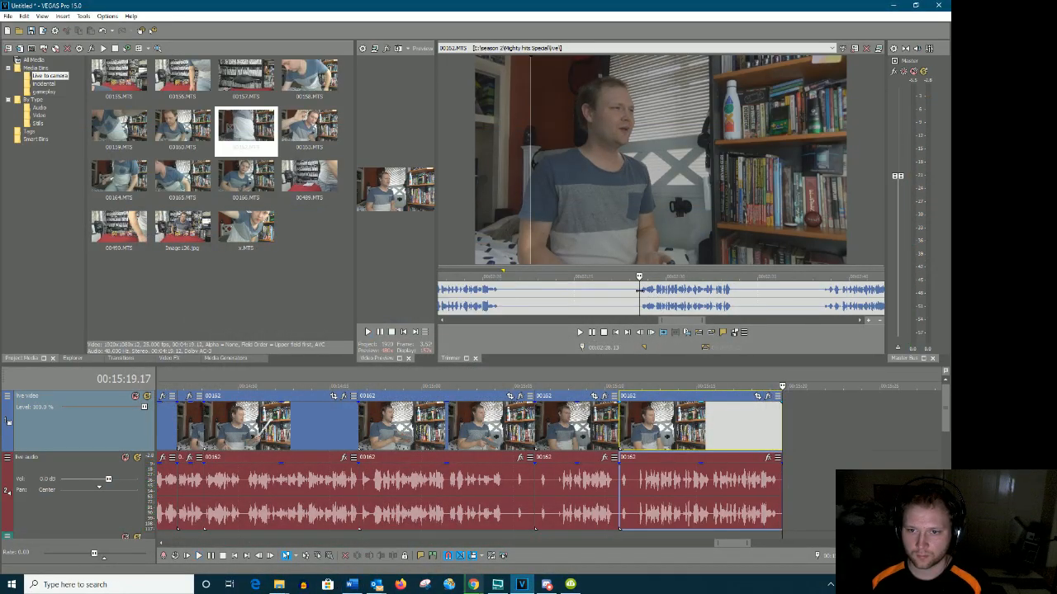
{"action": "key", "text": "space"}
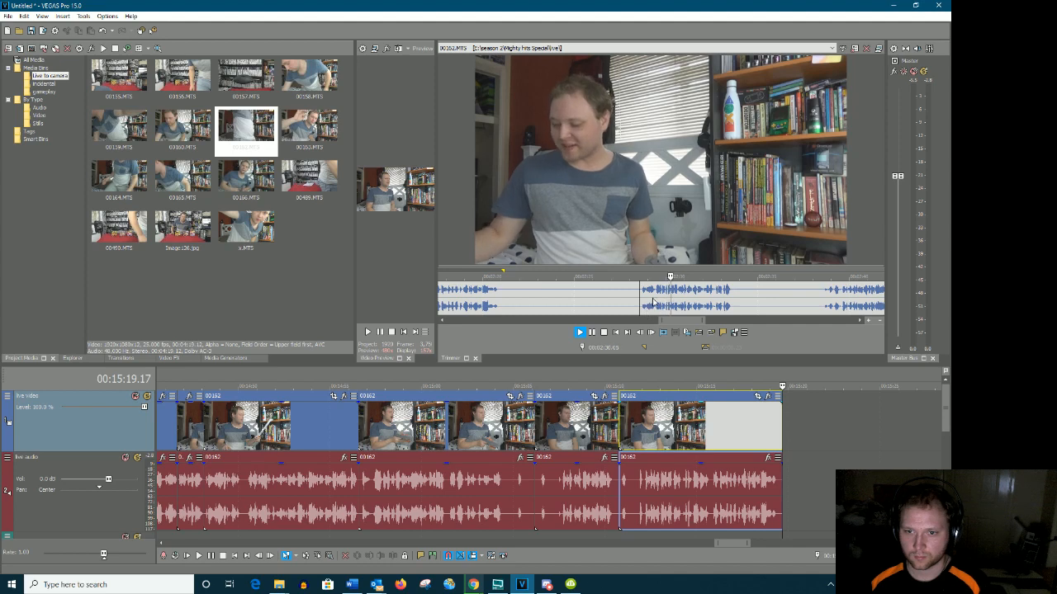
{"action": "left_click_drag", "start_coordinate": [683, 320], "coordinate": [696, 319]}
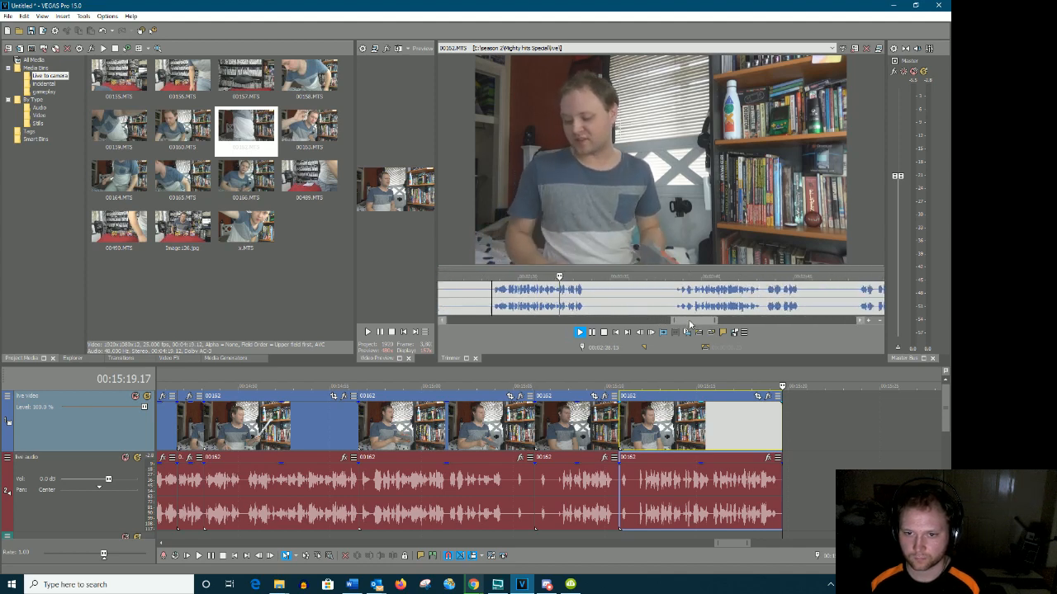
{"action": "key", "text": "space"}
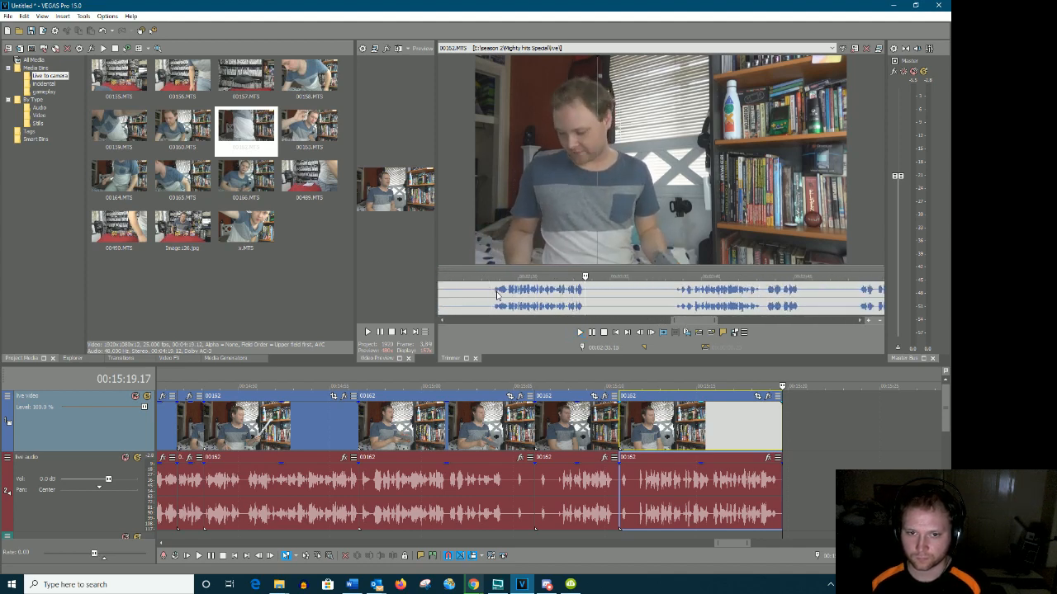
{"action": "left_click_drag", "start_coordinate": [496, 290], "coordinate": [586, 289]}
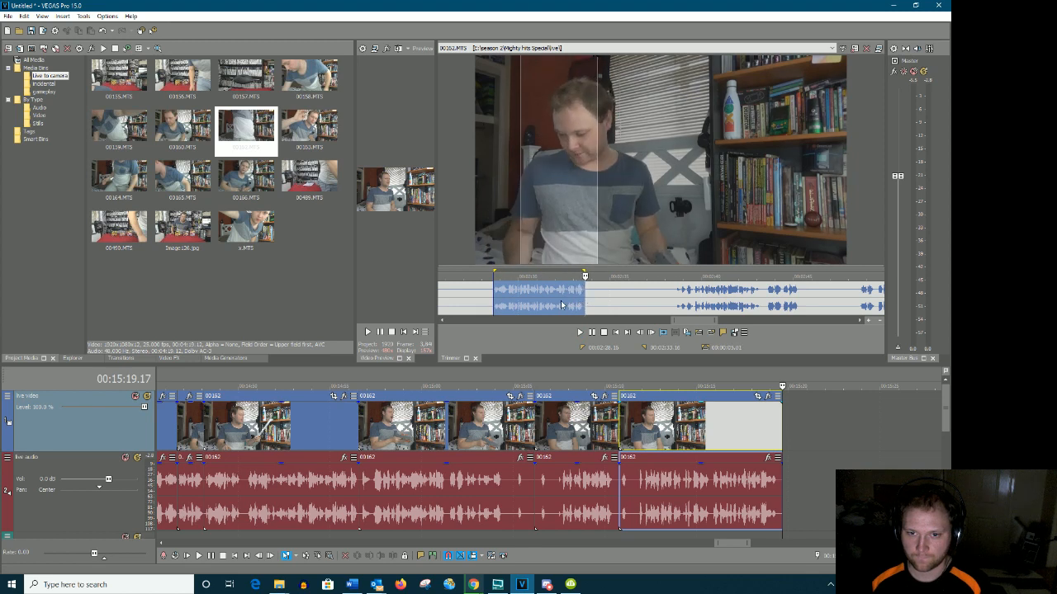
{"action": "left_click_drag", "start_coordinate": [786, 543], "coordinate": [788, 499]}
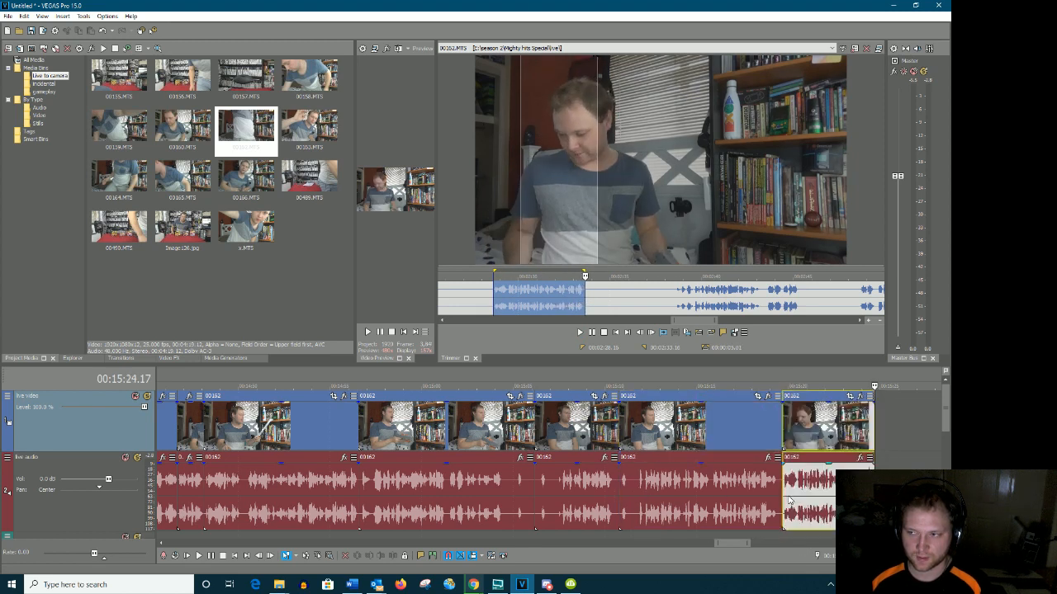
Preview the following 00162.MTS take and append its part from about 2:38 to 2:45 to the end of the live tracks
{"action": "mouse_move", "coordinate": [745, 542]}
{"action": "left_mouse_down"}
{"action": "mouse_move", "coordinate": [776, 542]}
{"action": "mouse_move", "coordinate": [755, 538]}
{"action": "left_mouse_up"}
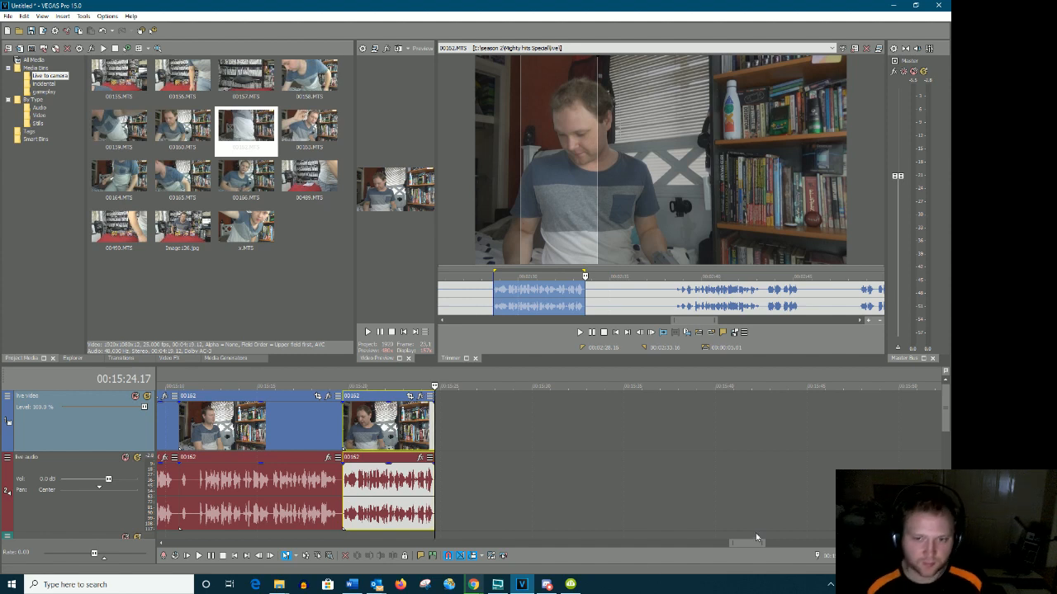
{"action": "left_click", "coordinate": [672, 293]}
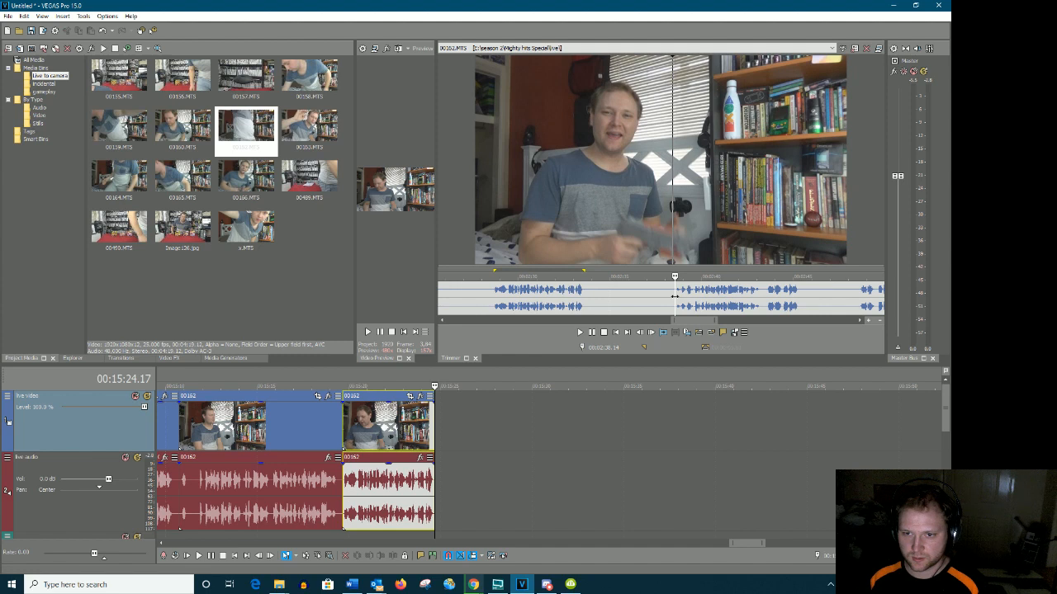
{"action": "key", "text": "space"}
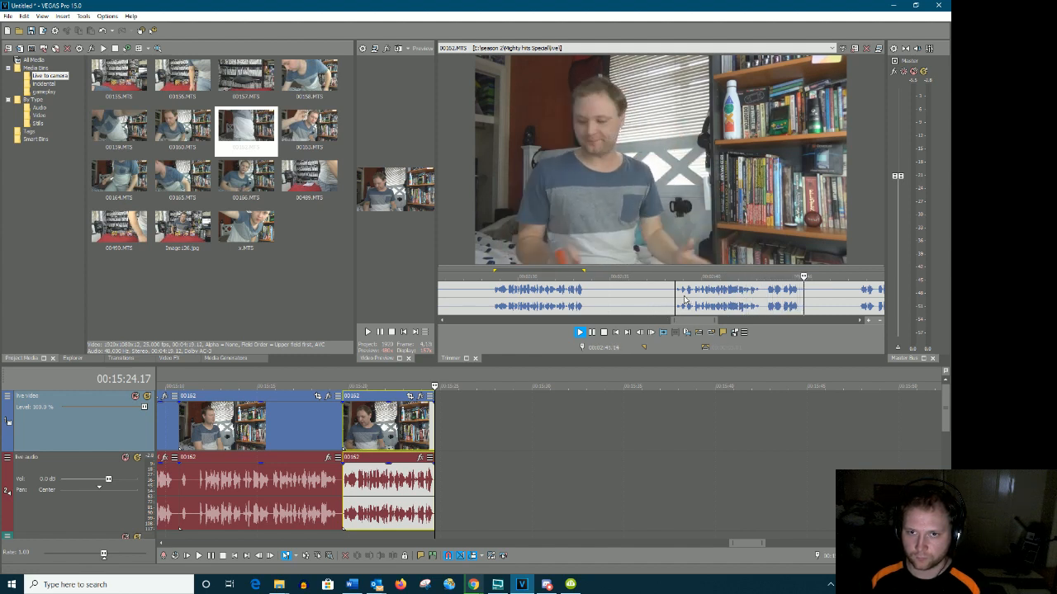
{"action": "key", "text": "Return"}
{"action": "left_click_drag", "start_coordinate": [799, 294], "coordinate": [444, 458]}
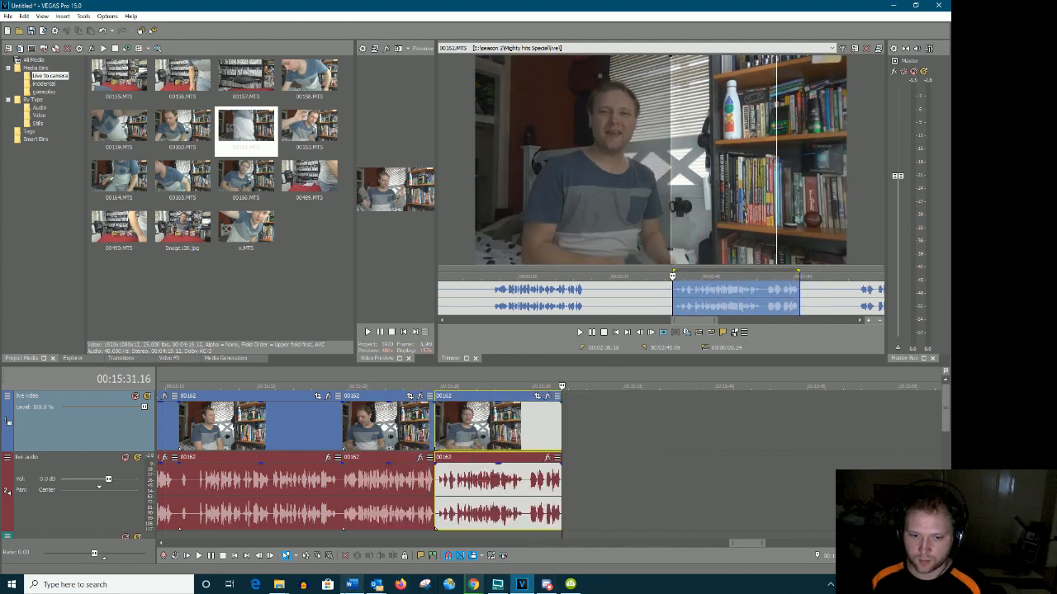
Switch to the script in Word and read back from the ending through the gallery design and difficulty passages to the packaging section
{"action": "left_click", "coordinate": [352, 585]}
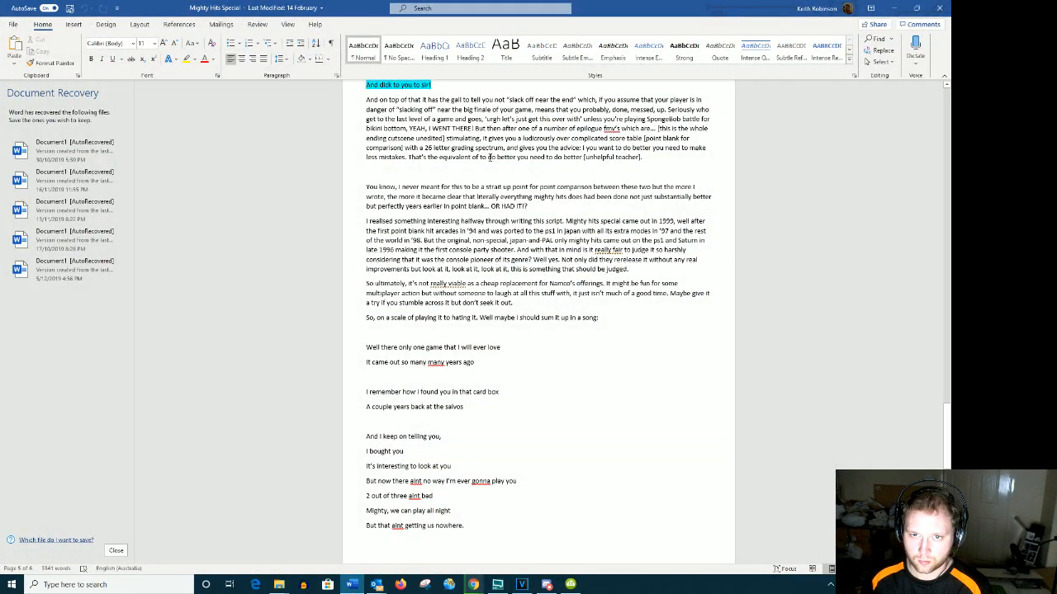
{"action": "scroll", "coordinate": [485, 160], "scroll_direction": "up", "scroll_amount": 20}
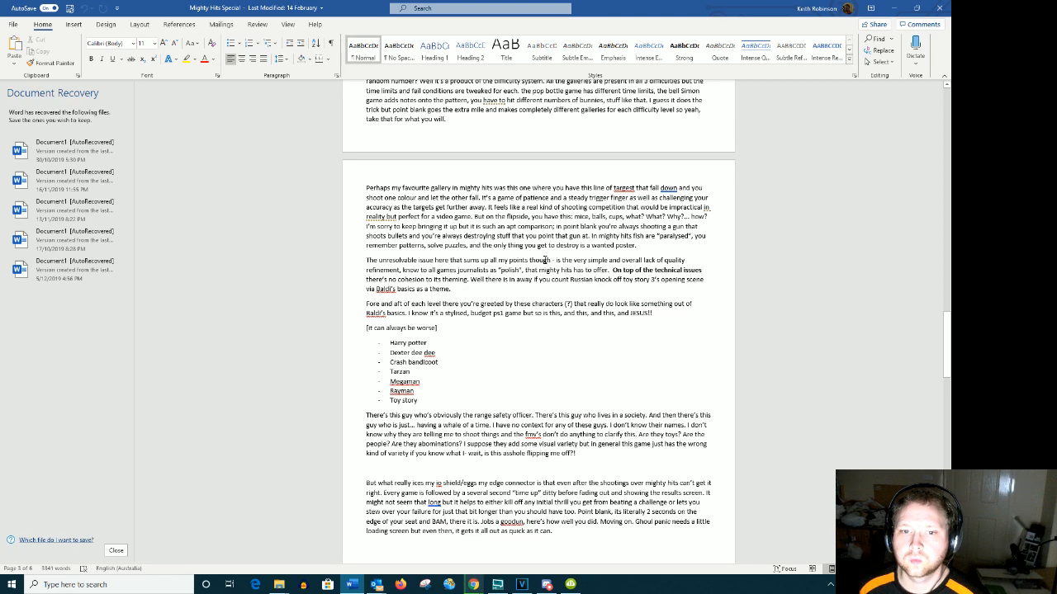
{"action": "scroll", "coordinate": [545, 260], "scroll_direction": "up", "scroll_amount": 2}
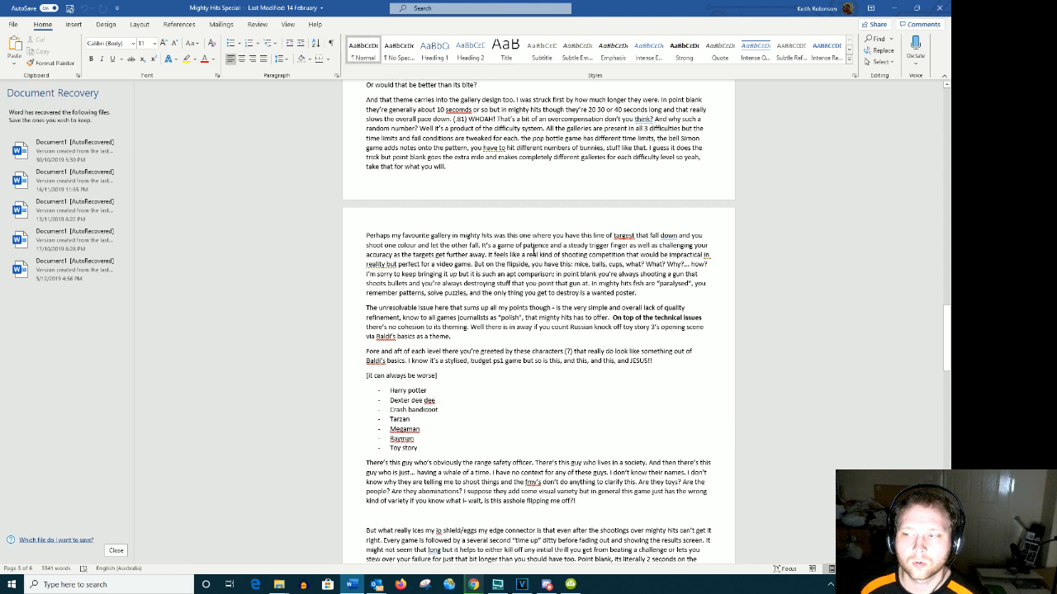
{"action": "scroll", "coordinate": [532, 249], "scroll_direction": "up", "scroll_amount": 2}
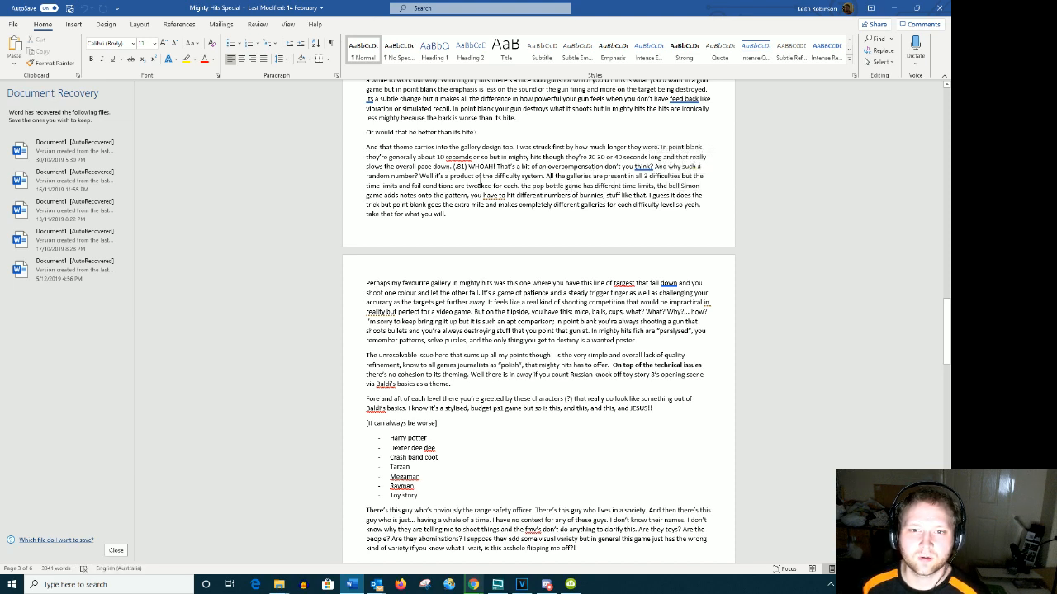
{"action": "left_click_drag", "start_coordinate": [463, 188], "coordinate": [500, 187]}
{"action": "left_click", "coordinate": [514, 185]}
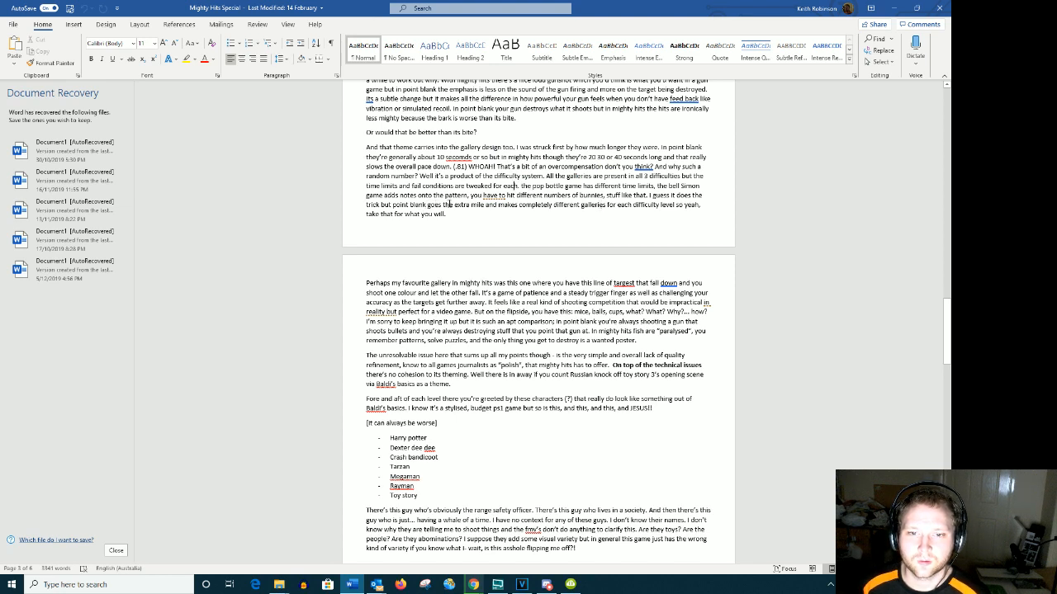
{"action": "scroll", "coordinate": [454, 203], "scroll_direction": "up", "scroll_amount": 3}
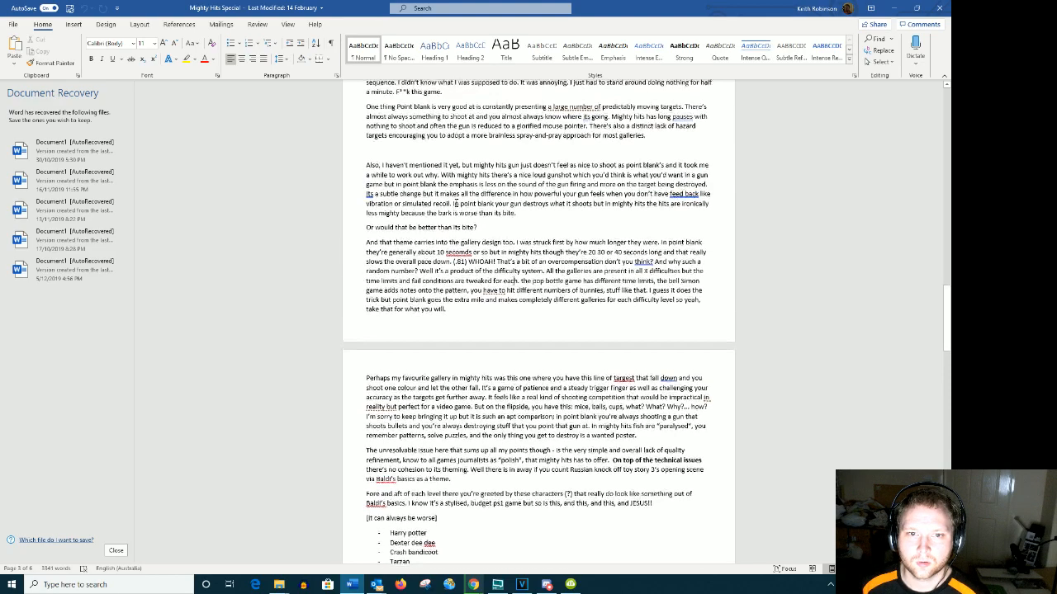
{"action": "scroll", "coordinate": [454, 203], "scroll_direction": "up", "scroll_amount": 8}
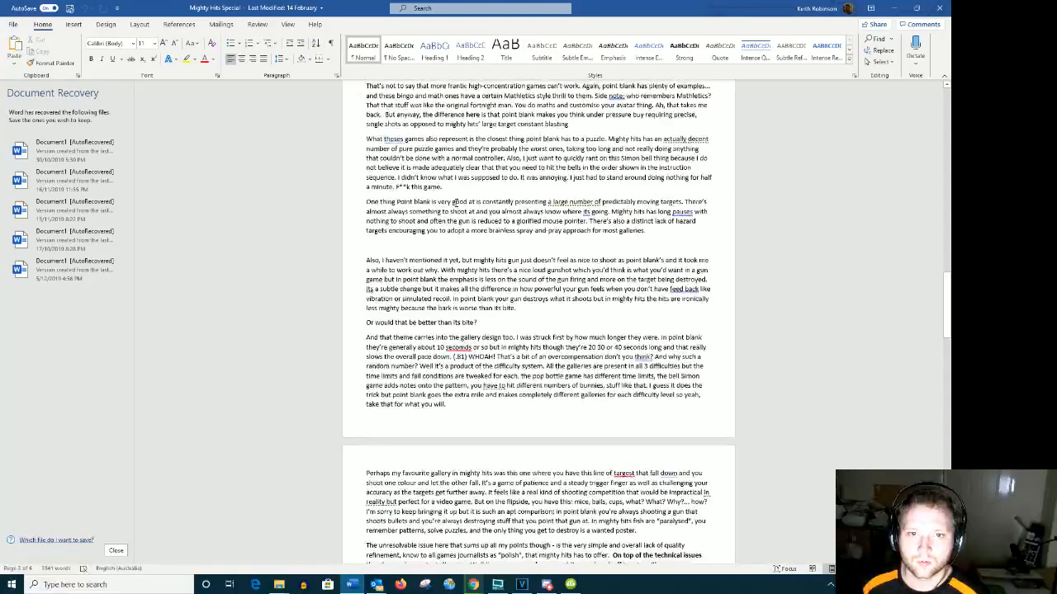
{"action": "scroll", "coordinate": [453, 213], "scroll_direction": "up", "scroll_amount": 7}
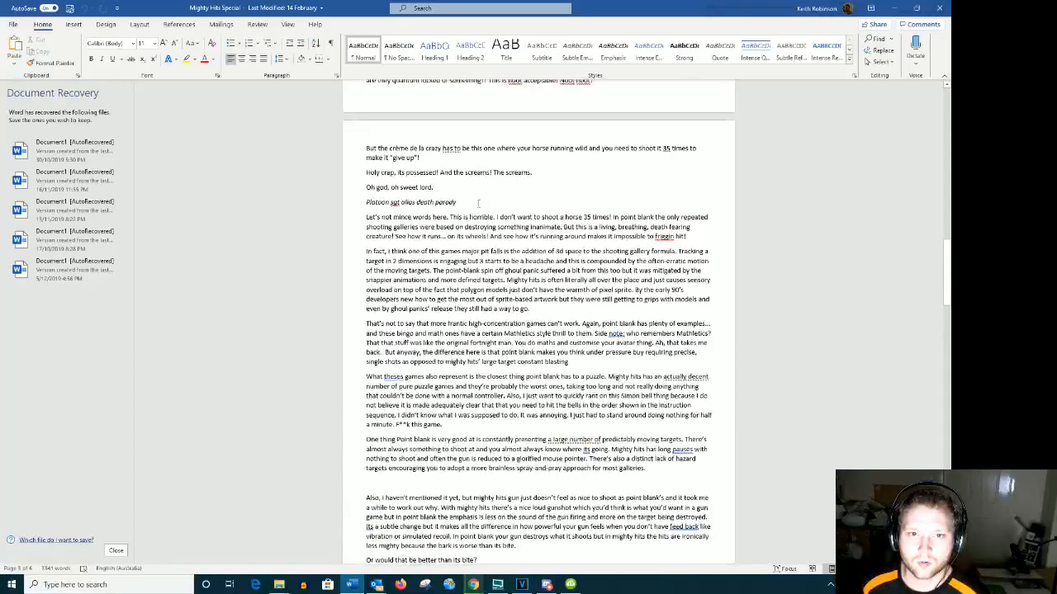
{"action": "scroll", "coordinate": [453, 213], "scroll_direction": "up", "scroll_amount": 12}
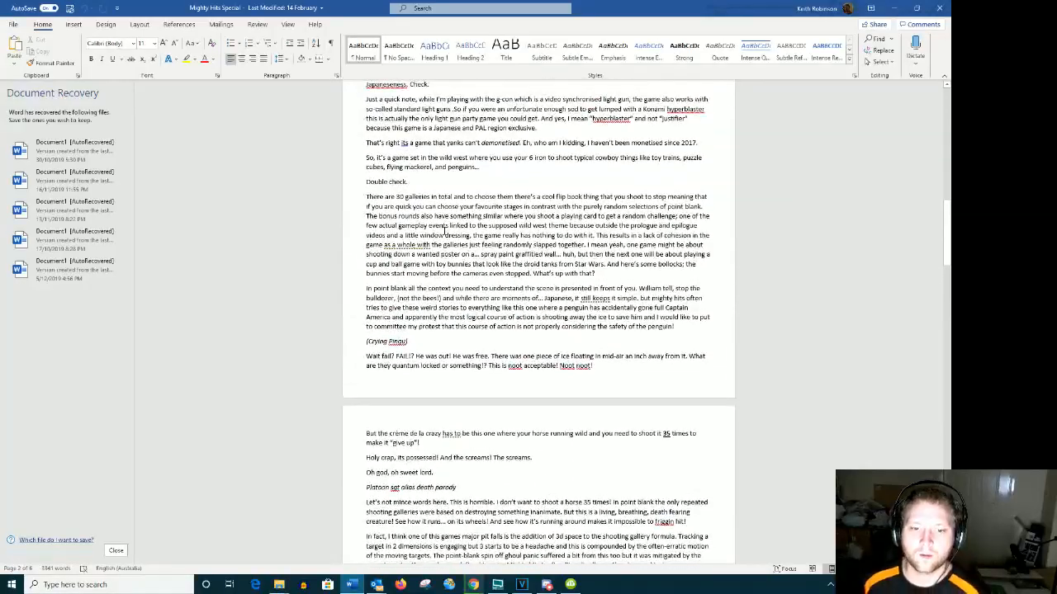
{"action": "scroll", "coordinate": [444, 233], "scroll_direction": "up", "scroll_amount": 2}
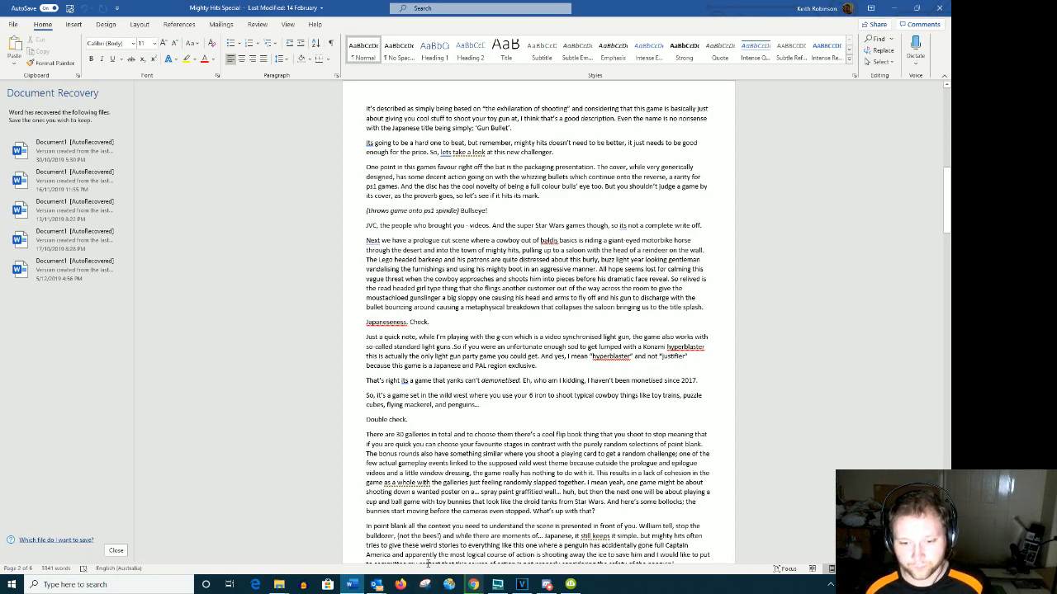
{"action": "scroll", "coordinate": [455, 543], "scroll_direction": "up", "scroll_amount": 2}
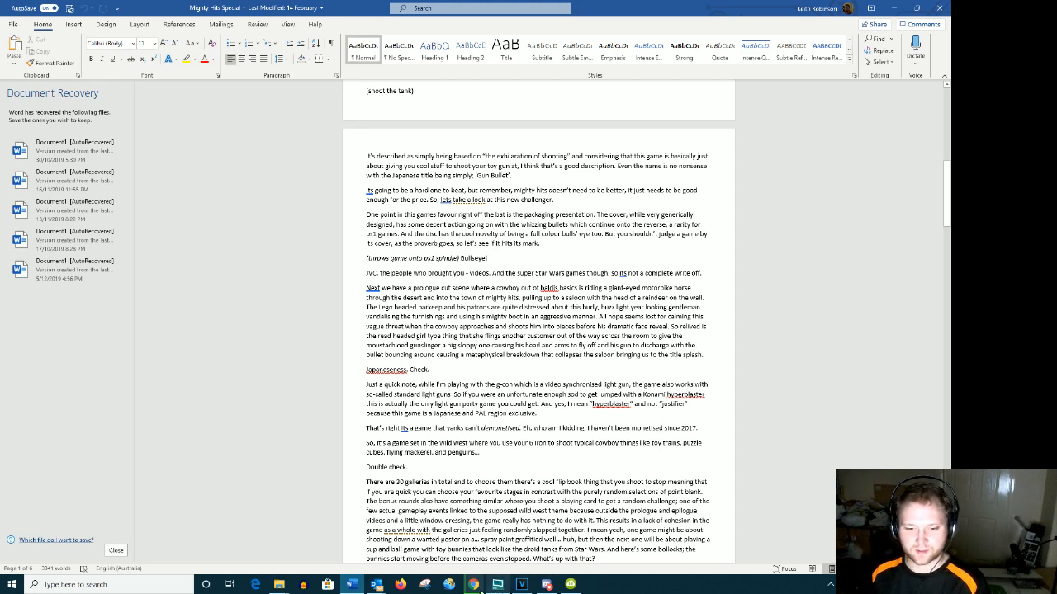
{"action": "mouse_move", "coordinate": [473, 586]}
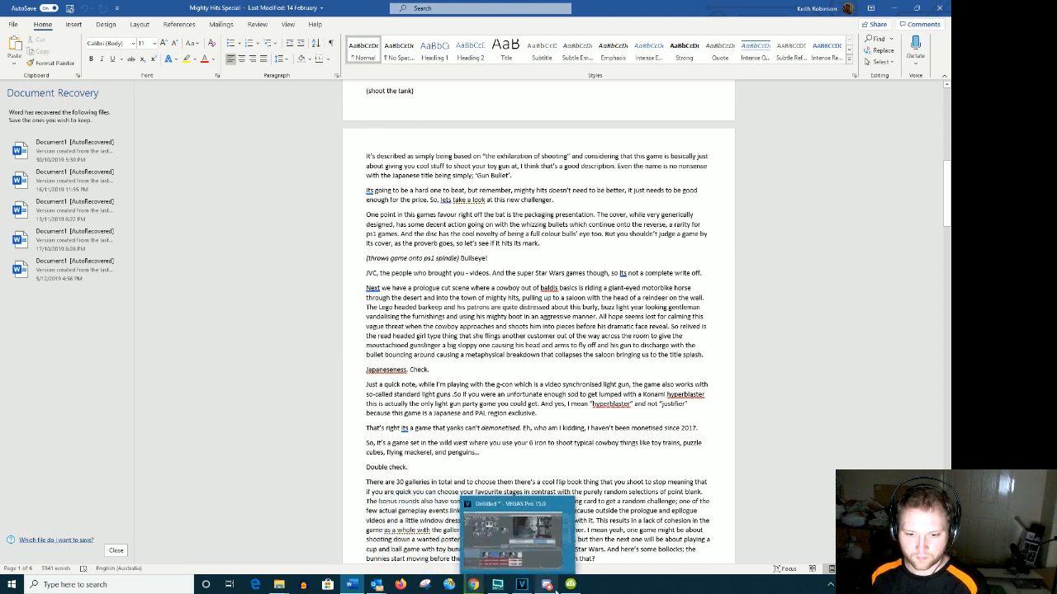
{"action": "mouse_move", "coordinate": [548, 590]}
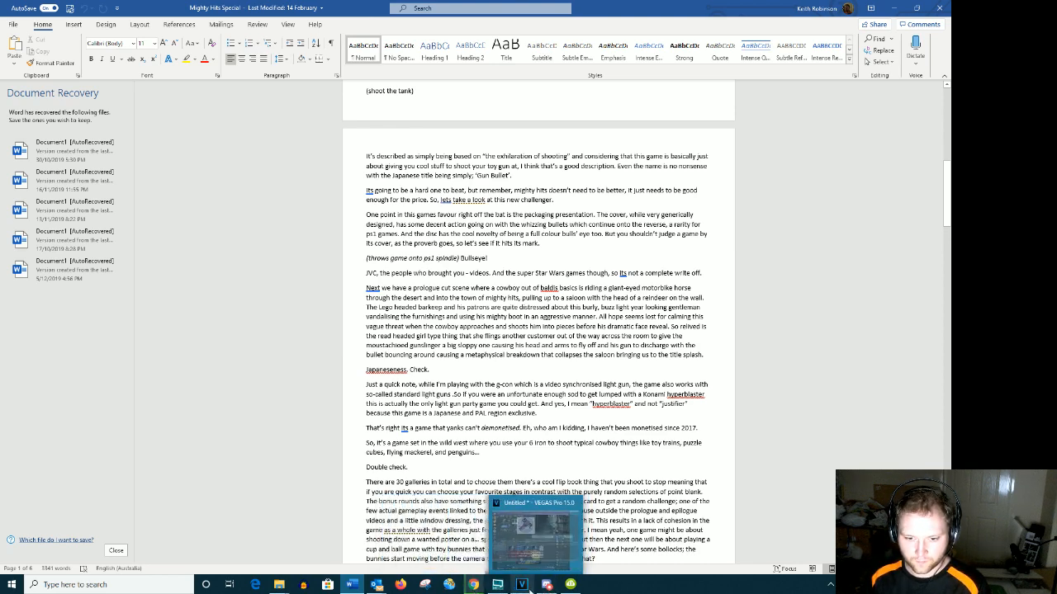
Switch to VEGAS Pro, load Mighty Hits GP.mpg from the gameplay bin into the Trimmer, widen the Trimmer and sample the bunny gallery
{"action": "left_click", "coordinate": [522, 584]}
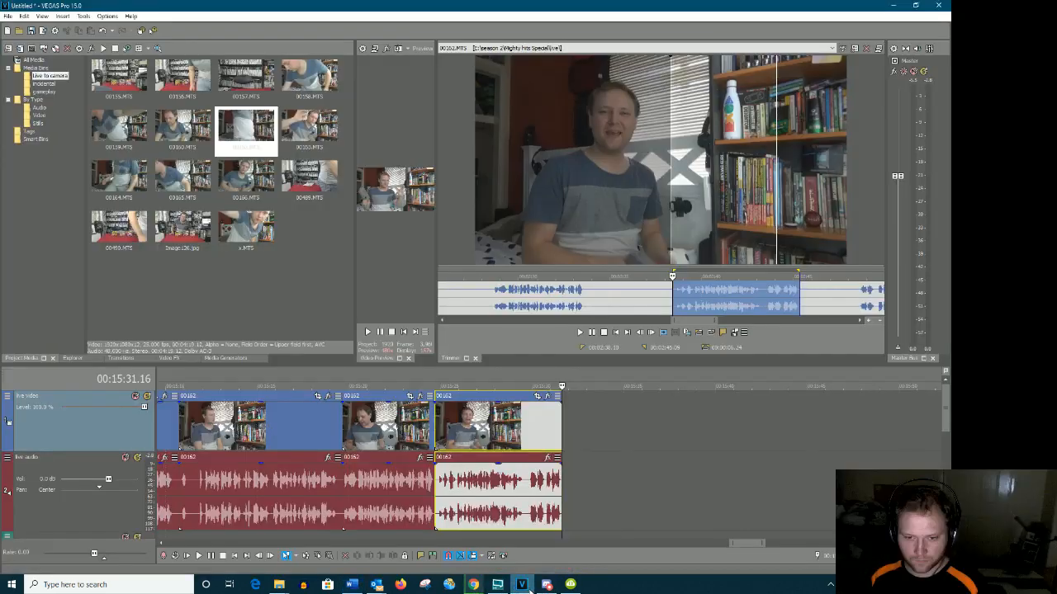
{"action": "left_click", "coordinate": [45, 91]}
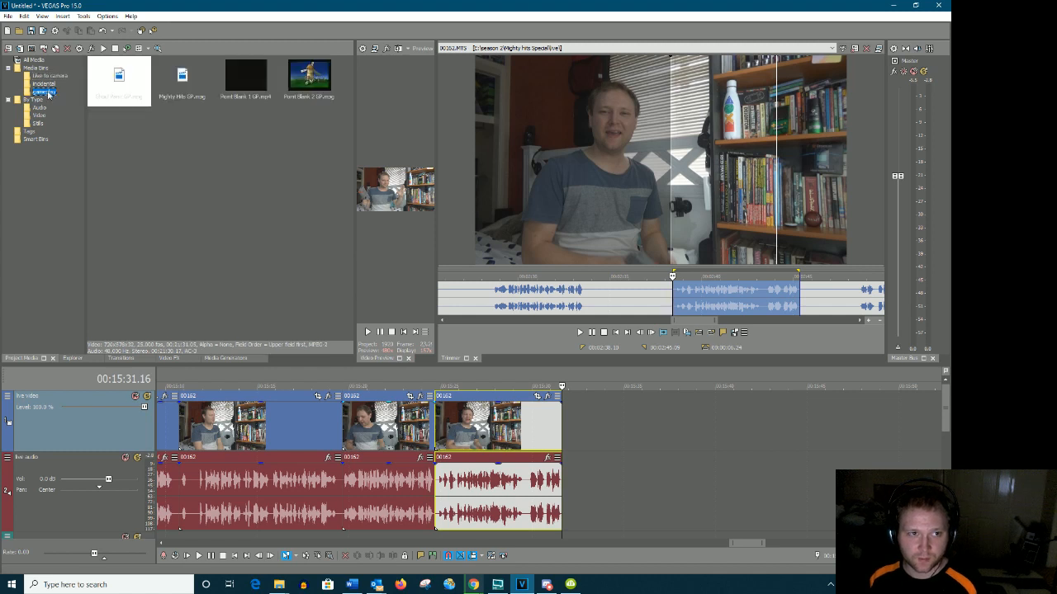
{"action": "double_click", "coordinate": [184, 85]}
{"action": "left_click_drag", "start_coordinate": [433, 200], "coordinate": [366, 184]}
{"action": "left_click", "coordinate": [452, 279]}
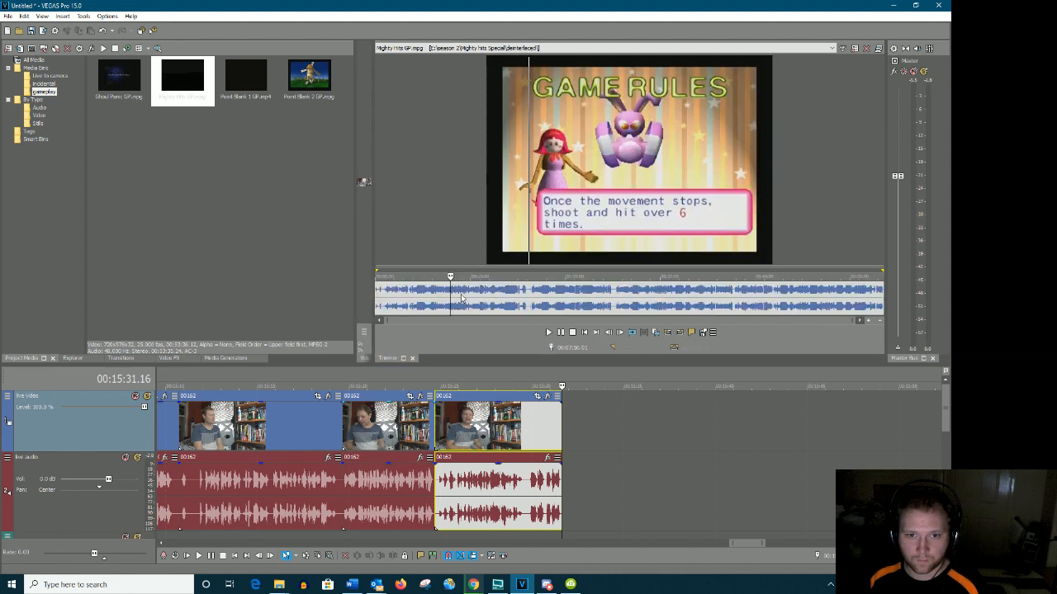
{"action": "left_click", "coordinate": [465, 289]}
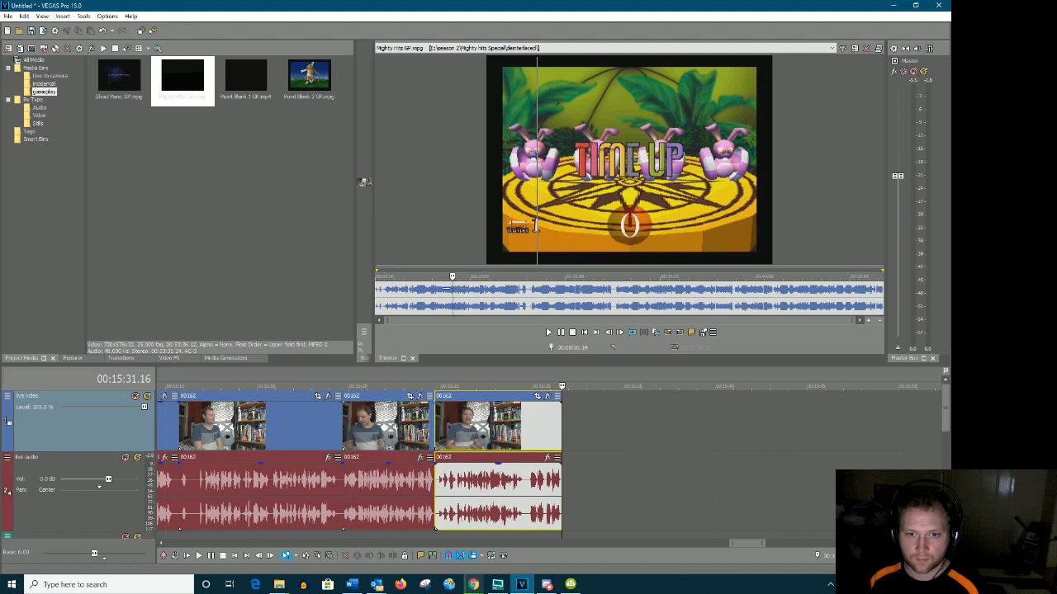
Scan the Mighty Hits gameplay in the Trimmer for the runaway horse gallery and play it from about 17:22 to 17:47
{"action": "left_click", "coordinate": [419, 289]}
{"action": "left_click", "coordinate": [401, 289]}
{"action": "left_click", "coordinate": [394, 289]}
{"action": "left_click", "coordinate": [431, 287]}
{"action": "left_click_drag", "start_coordinate": [431, 287], "coordinate": [540, 290]}
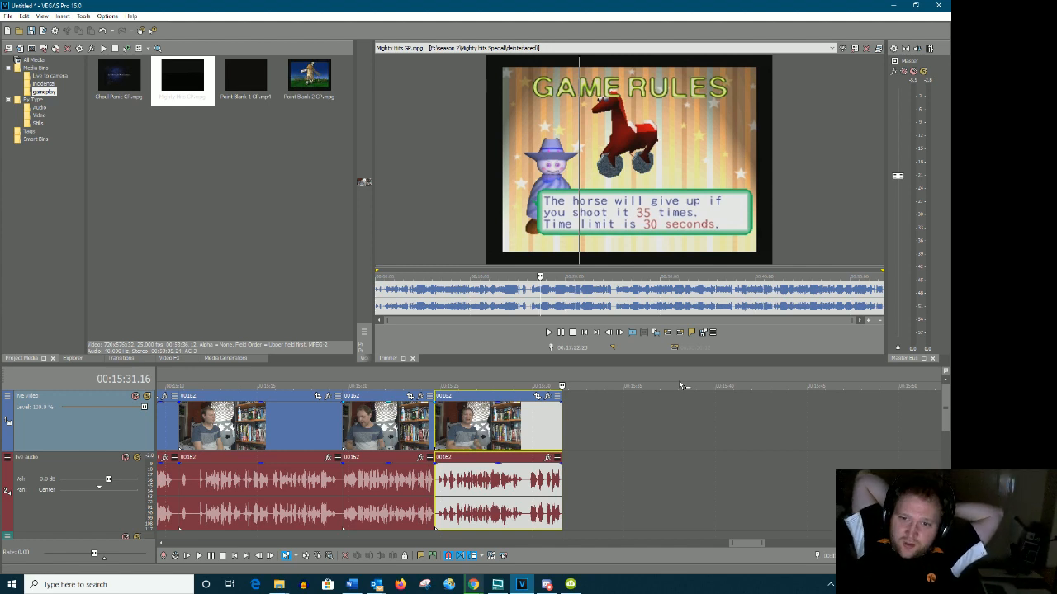
{"action": "left_click", "coordinate": [549, 332]}
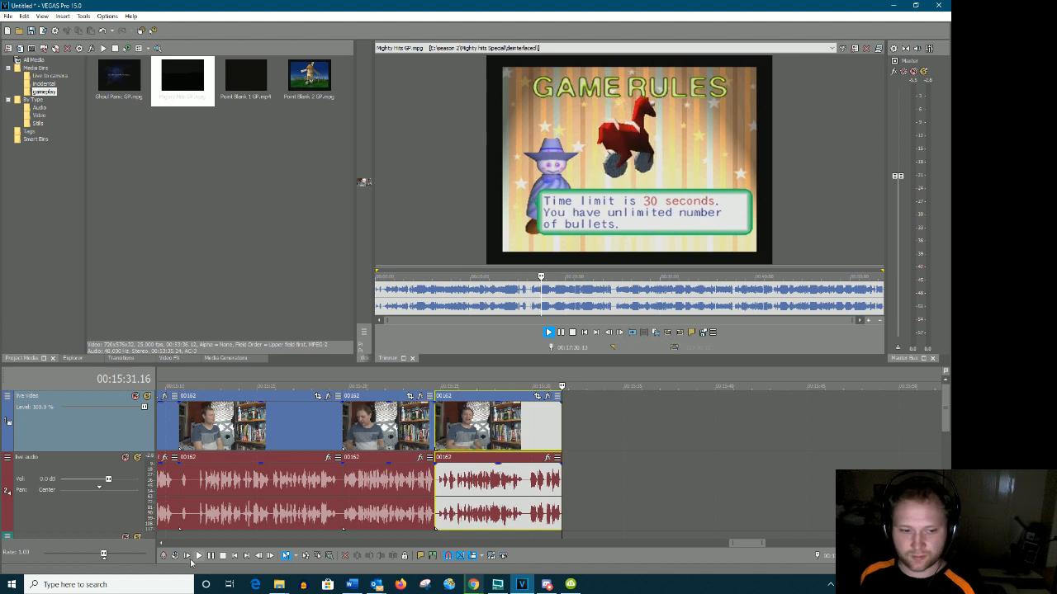
{"action": "left_click_drag", "start_coordinate": [111, 557], "coordinate": [115, 557]}
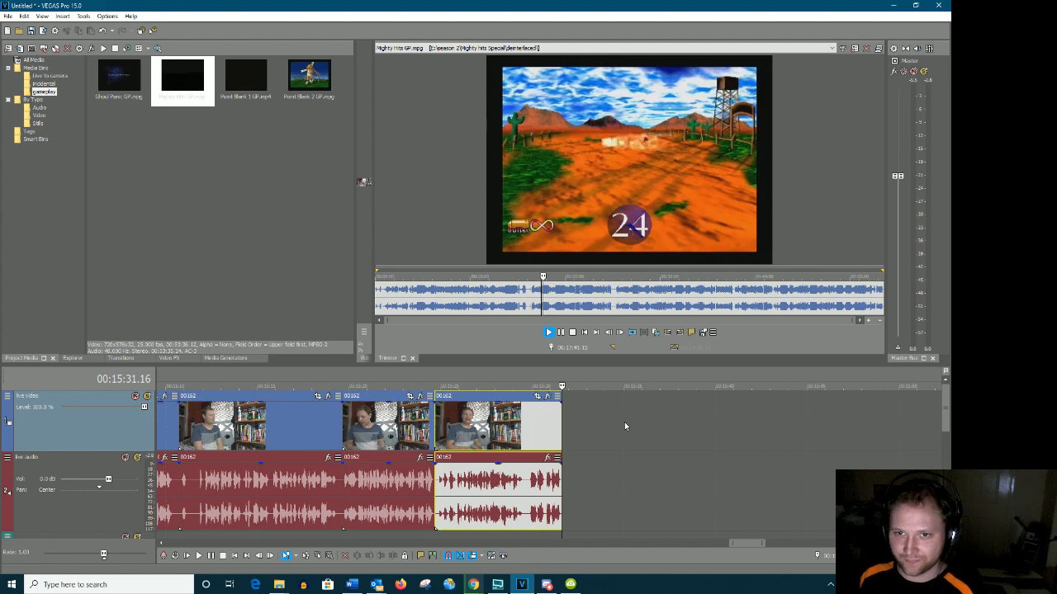
{"action": "left_click", "coordinate": [564, 333]}
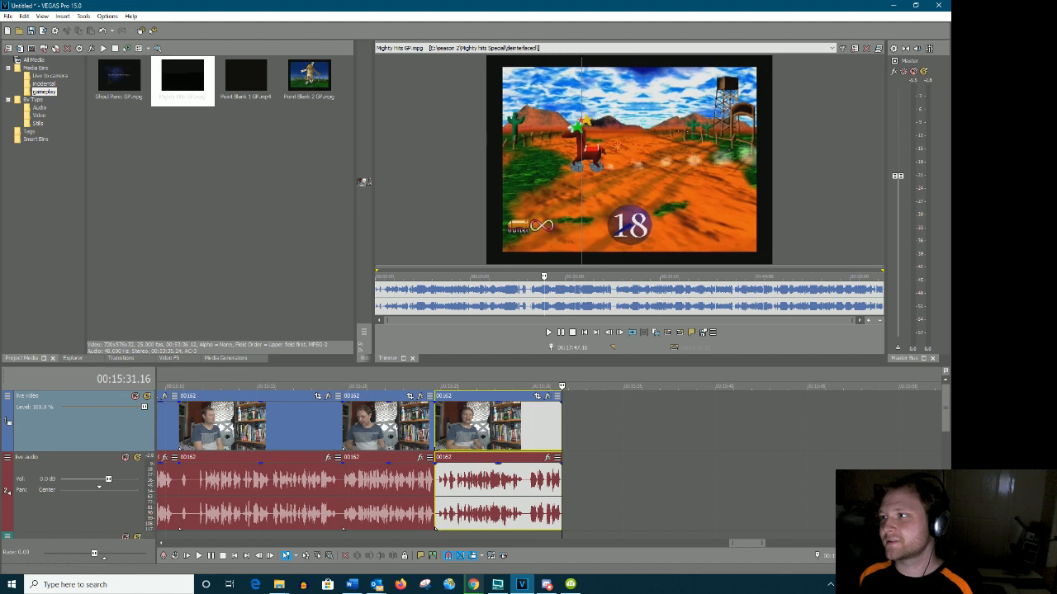
Switch to Chrome, shrink its window and watch the Platoon death of Sgt. Elias clip on YouTube from about 1:41
{"action": "left_click", "coordinate": [473, 585]}
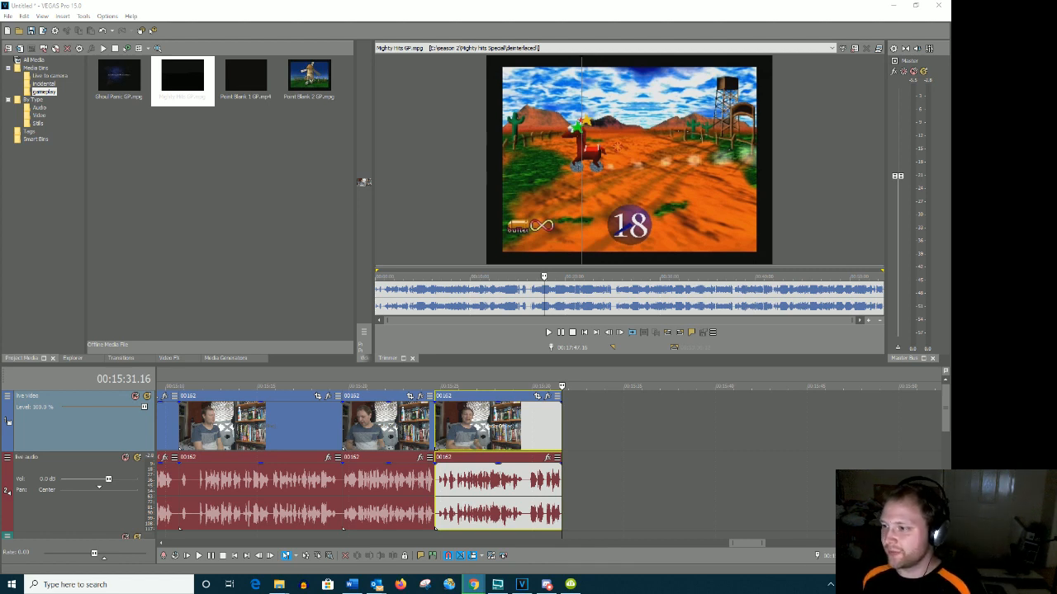
{"action": "left_click_drag", "start_coordinate": [949, 297], "coordinate": [509, 142]}
{"action": "left_click_drag", "start_coordinate": [605, 5], "coordinate": [515, 62]}
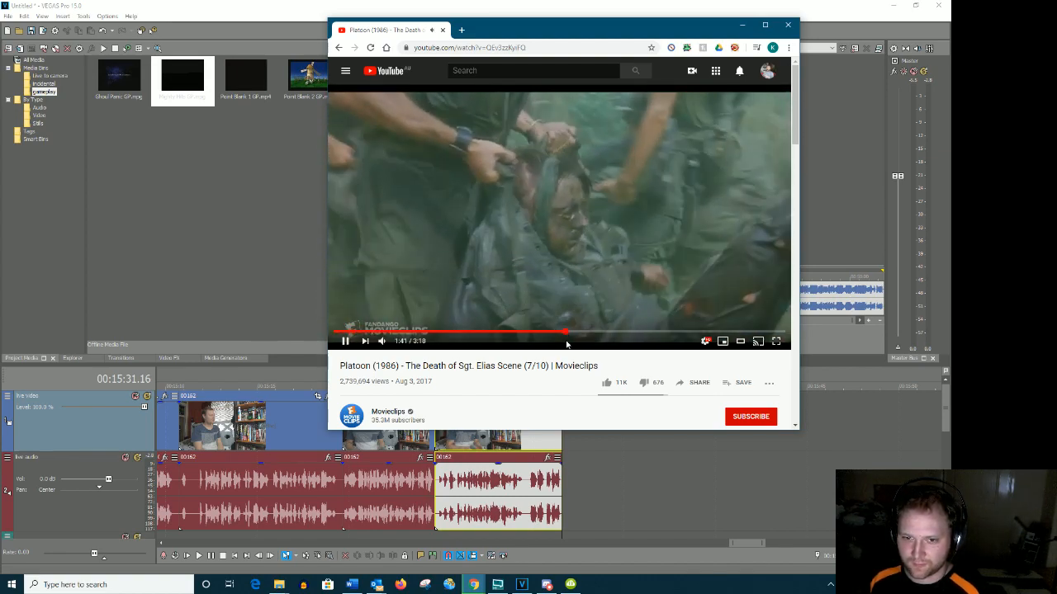
{"action": "left_click", "coordinate": [565, 333]}
{"action": "left_click", "coordinate": [732, 286]}
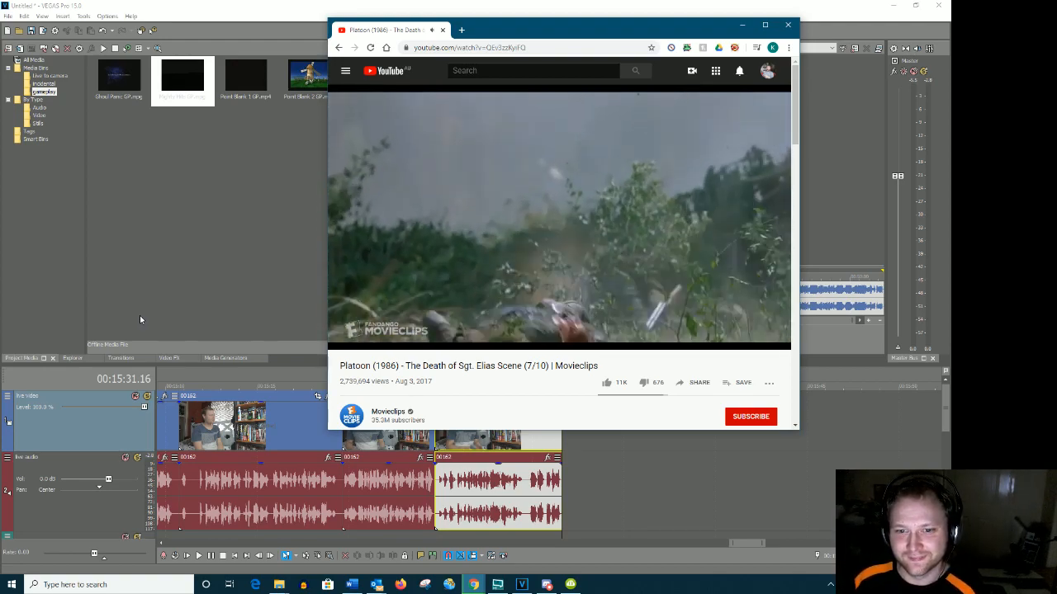
{"action": "mouse_move", "coordinate": [406, 348]}
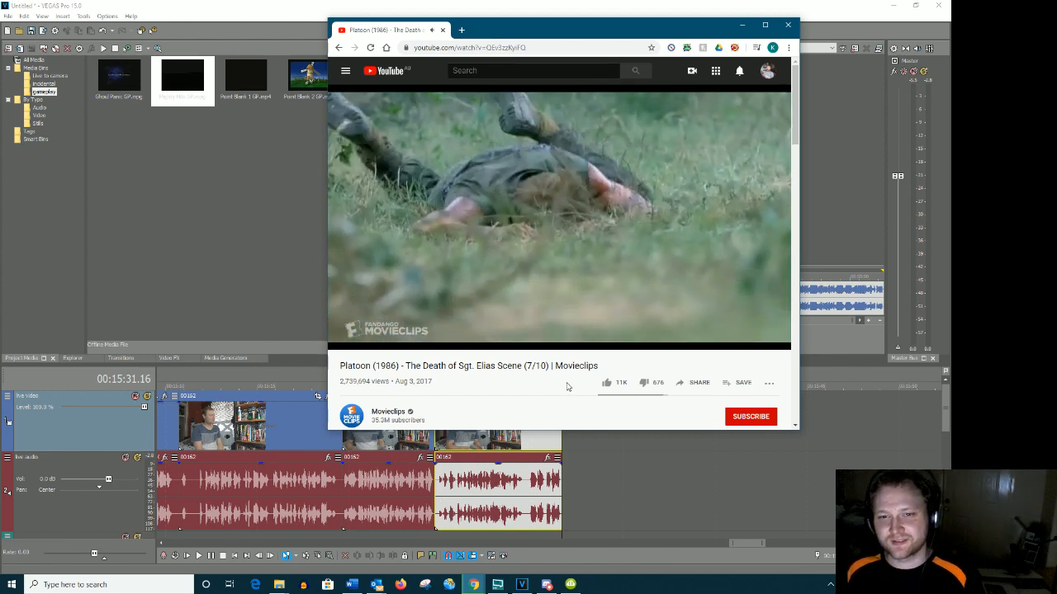
{"action": "left_click", "coordinate": [593, 330]}
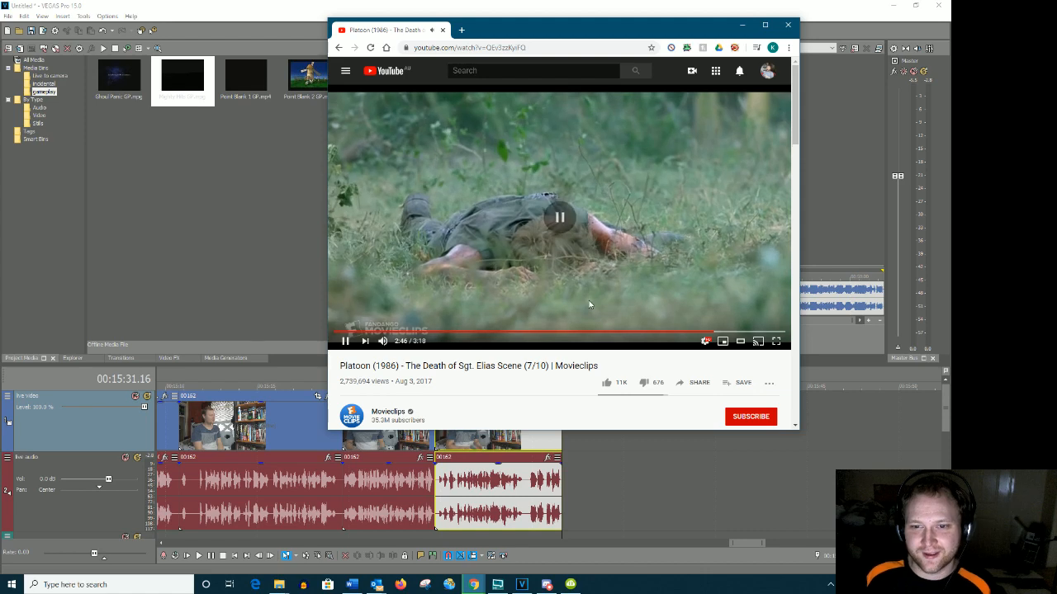
{"action": "left_click", "coordinate": [739, 25]}
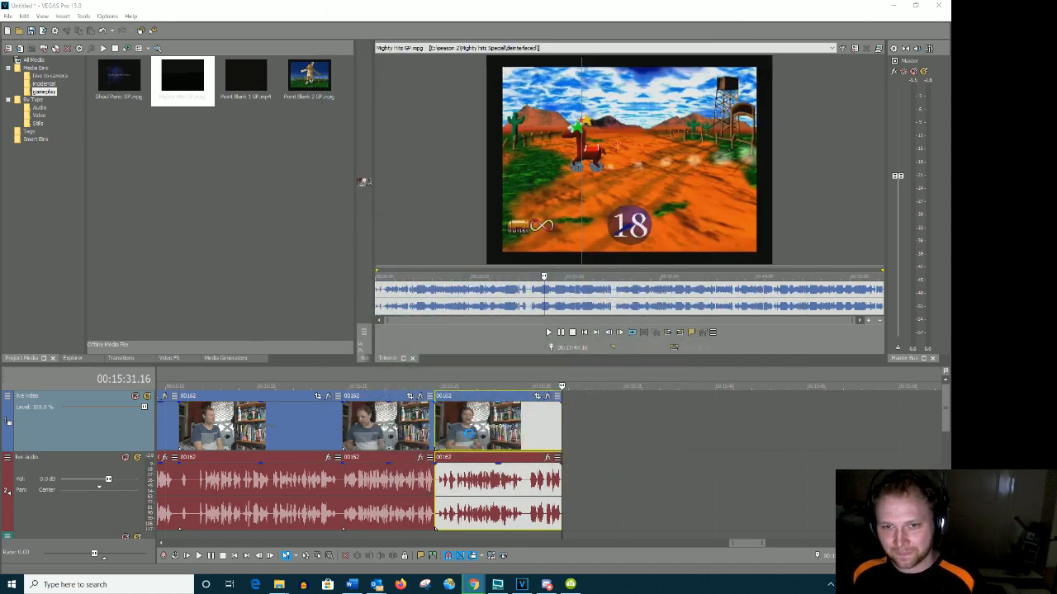
Play the last live clip from about 15:27 and preview the puzzle gallery of the Mighty Hits gameplay at about 12:46
{"action": "left_click", "coordinate": [468, 437]}
{"action": "key", "text": "space"}
{"action": "key", "text": "Return"}
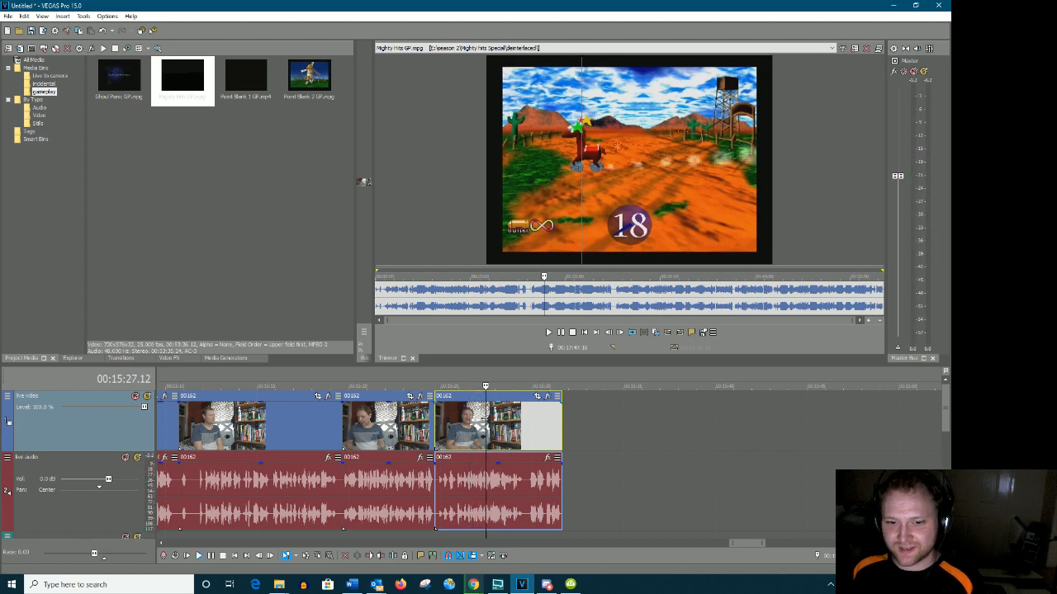
{"action": "left_click", "coordinate": [568, 295]}
{"action": "left_click", "coordinate": [495, 295]}
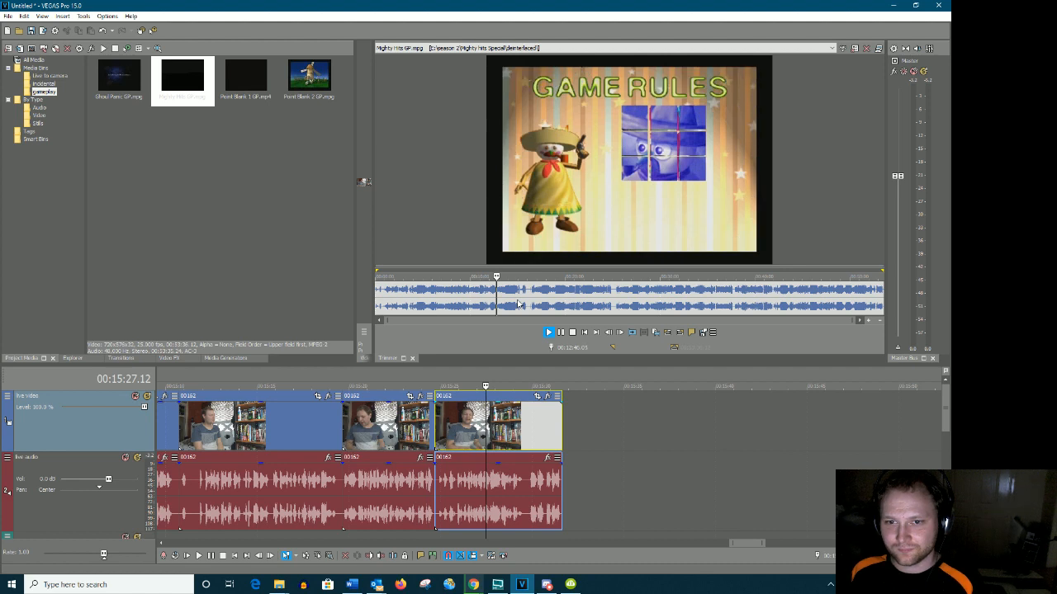
{"action": "key", "text": "Return"}
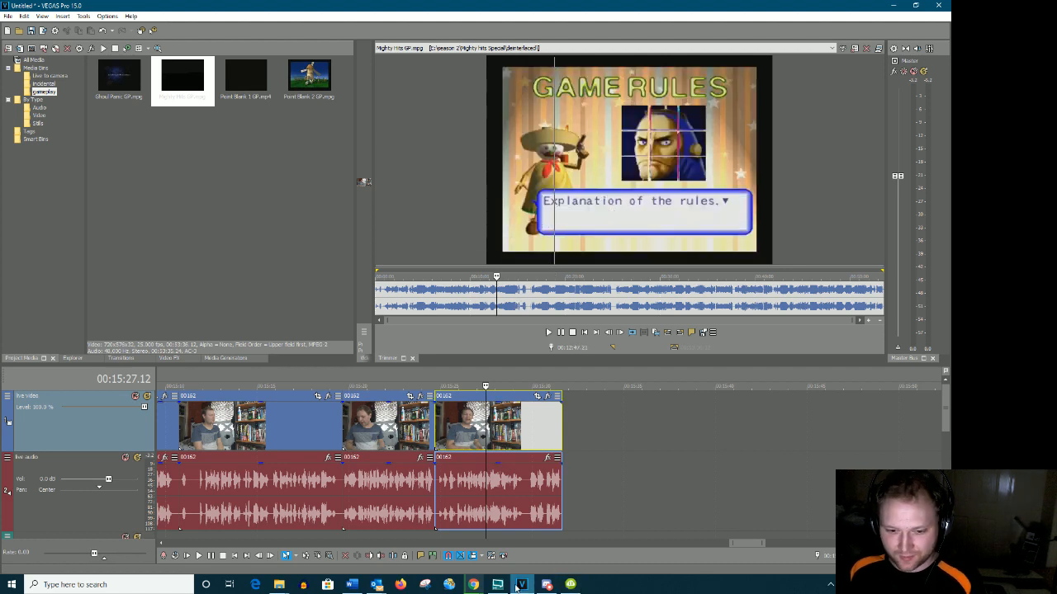
Return to the Platoon clip in Chrome, pause it at about 2:57 and minimise the browser
{"action": "mouse_move", "coordinate": [473, 584]}
{"action": "left_click", "coordinate": [569, 533]}
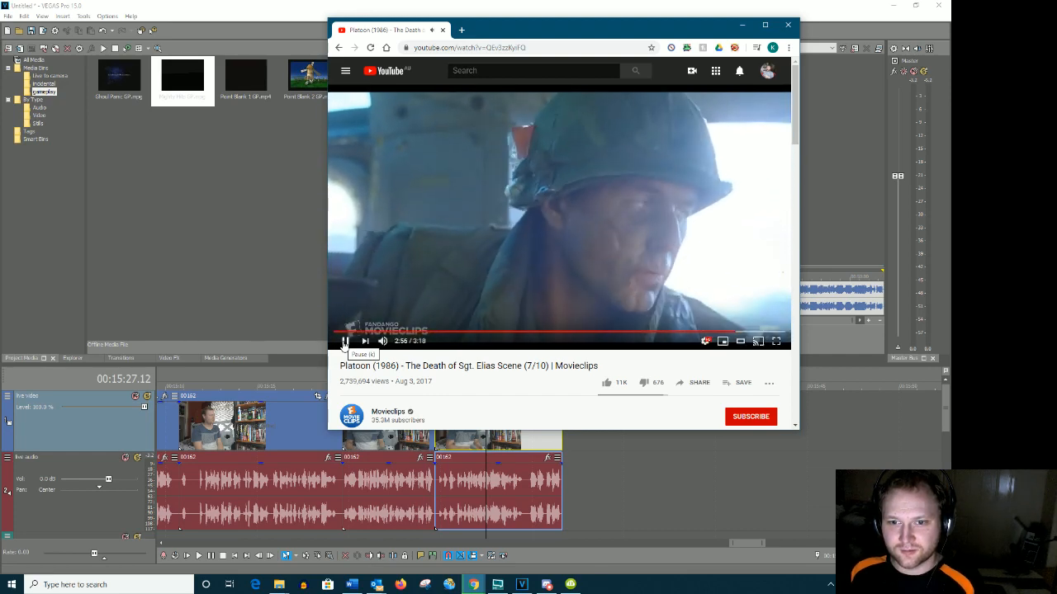
{"action": "left_click", "coordinate": [345, 342]}
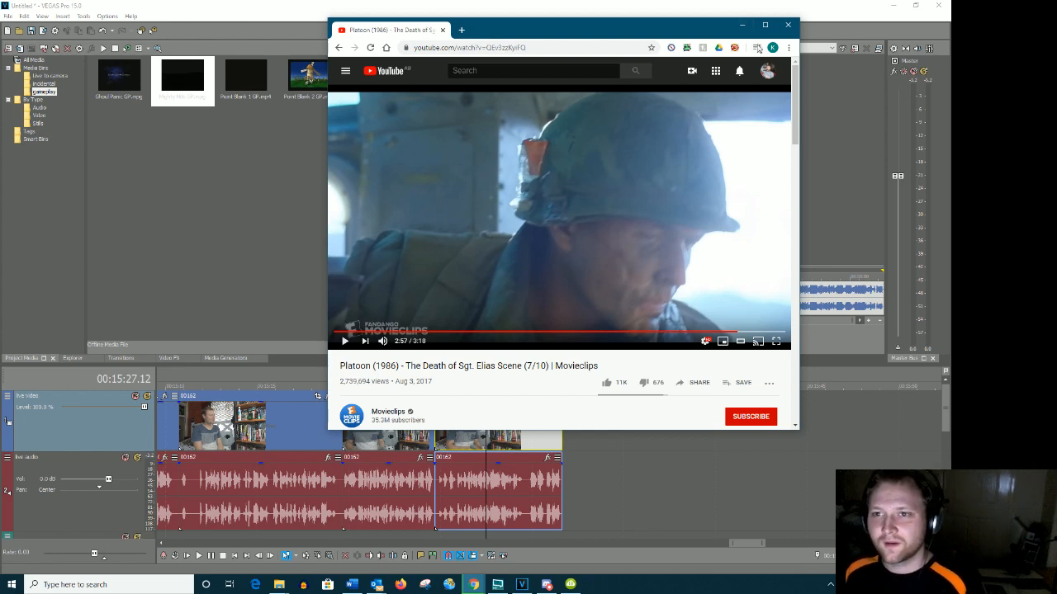
{"action": "left_click", "coordinate": [744, 28]}
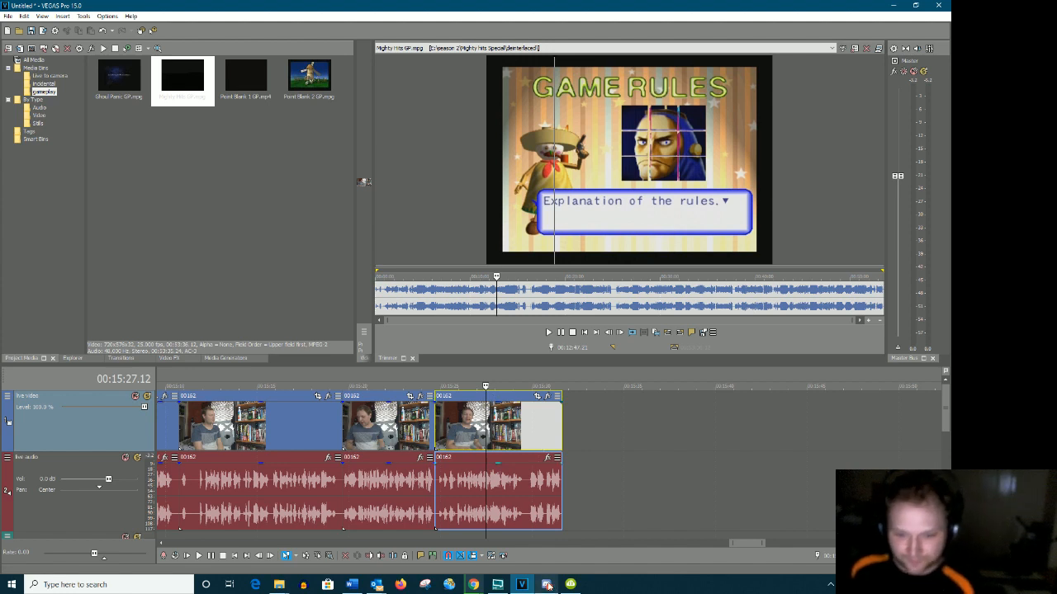
Switch to the script in Word and read from the competition section down to the William Tell and bees passage
{"action": "key", "text": "space"}
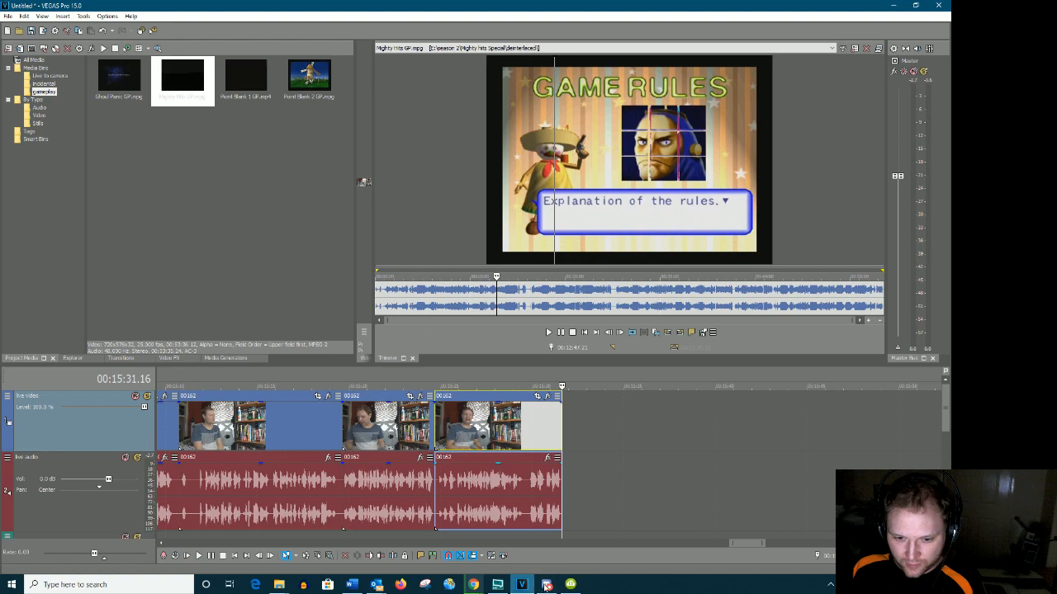
{"action": "left_click", "coordinate": [350, 585]}
{"action": "scroll", "coordinate": [545, 254], "scroll_direction": "up", "scroll_amount": 5}
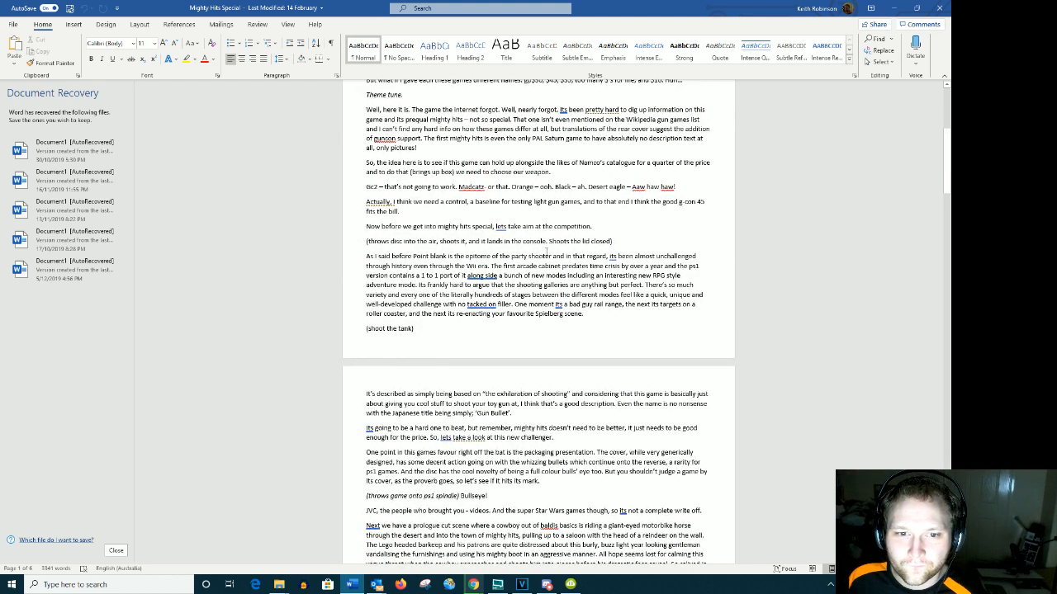
{"action": "scroll", "coordinate": [545, 252], "scroll_direction": "down", "scroll_amount": 4}
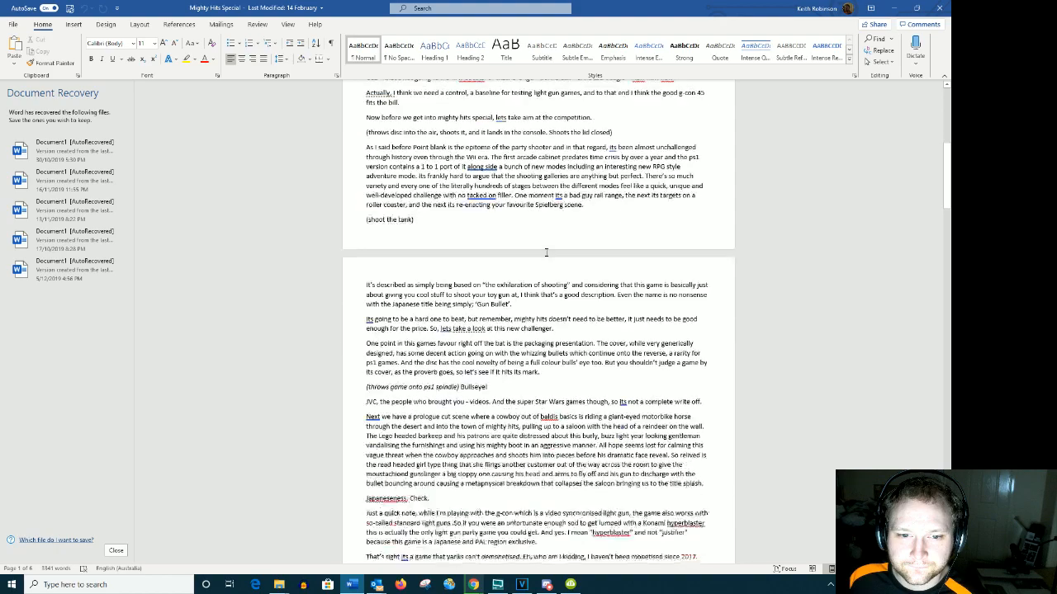
{"action": "scroll", "coordinate": [546, 253], "scroll_direction": "down", "scroll_amount": 3}
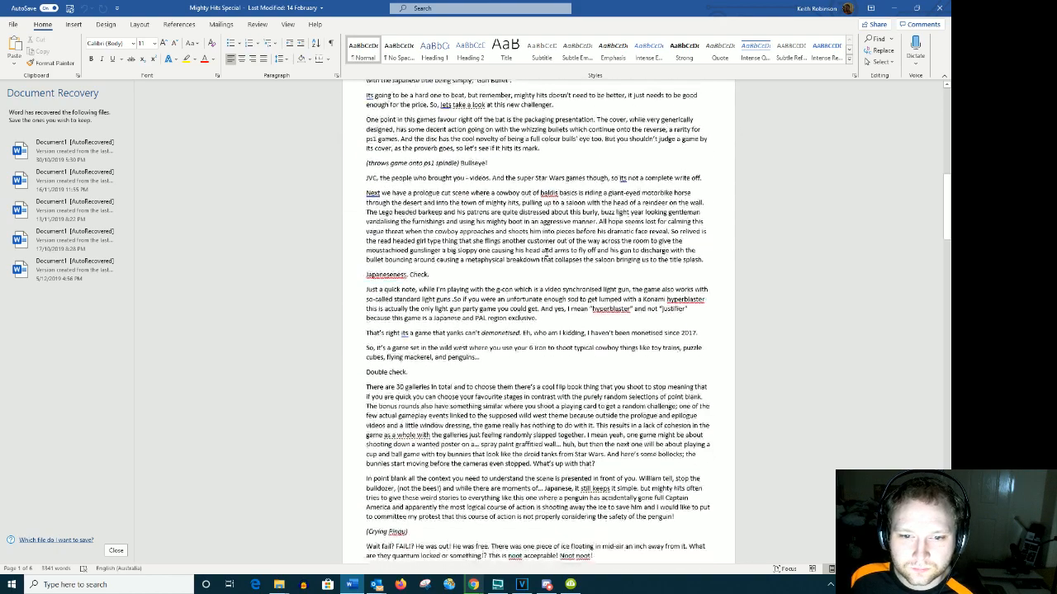
{"action": "scroll", "coordinate": [546, 254], "scroll_direction": "down", "scroll_amount": 2}
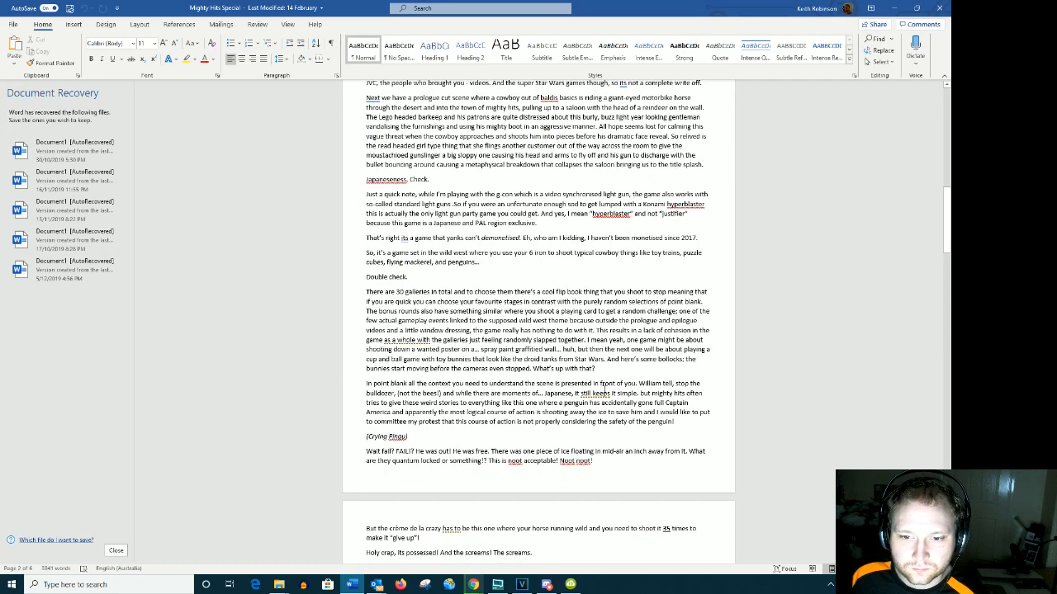
{"action": "left_click", "coordinate": [895, 9]}
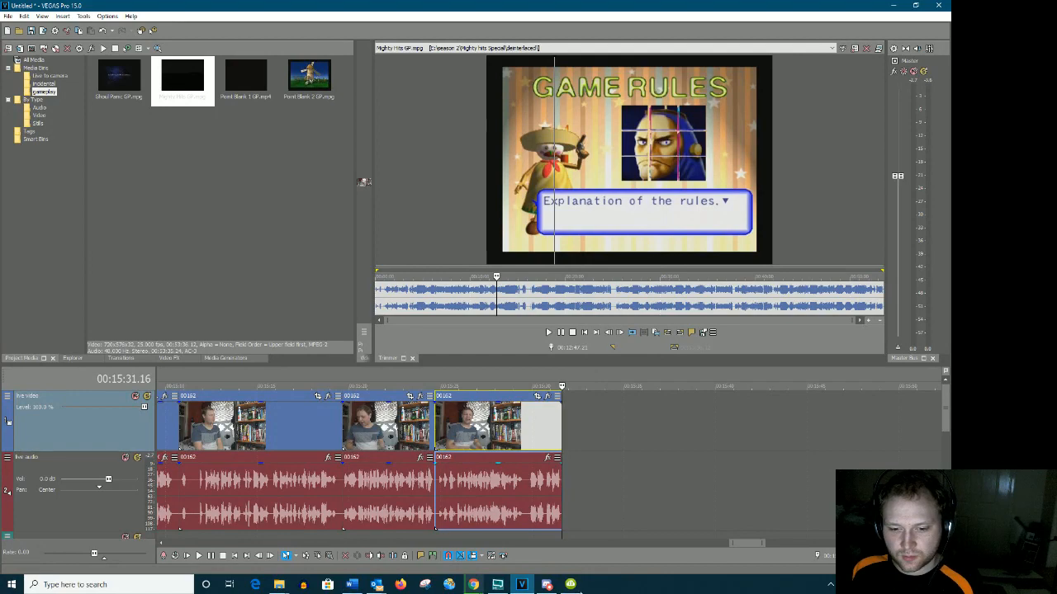
Open 4K Video Downloader, switch to YouTube in Chrome and search for "not the bees"
{"action": "mouse_move", "coordinate": [576, 586]}
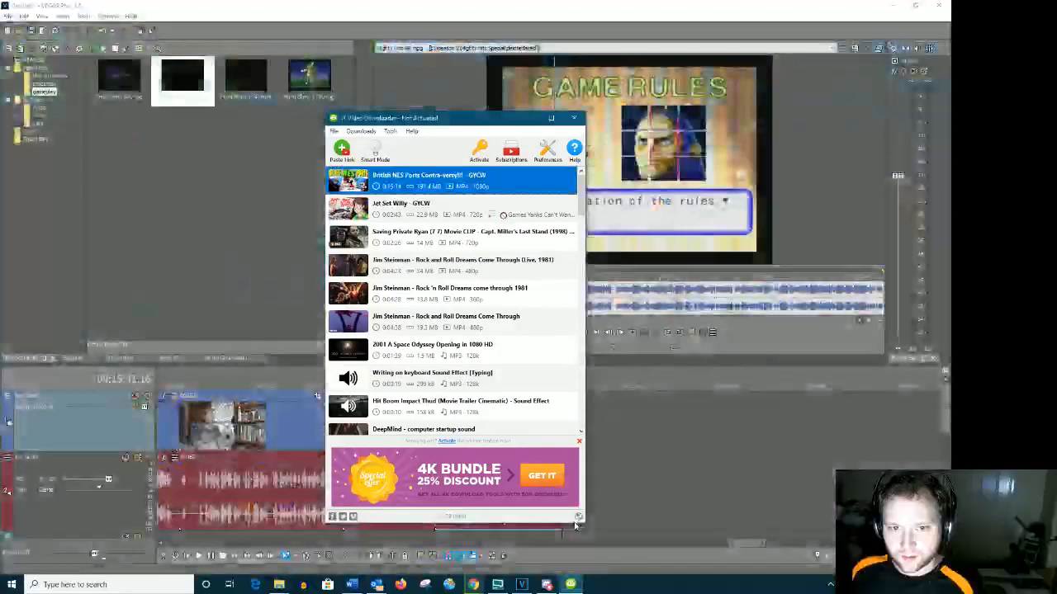
{"action": "left_click", "coordinate": [570, 507]}
{"action": "mouse_move", "coordinate": [473, 584]}
{"action": "left_click", "coordinate": [569, 528]}
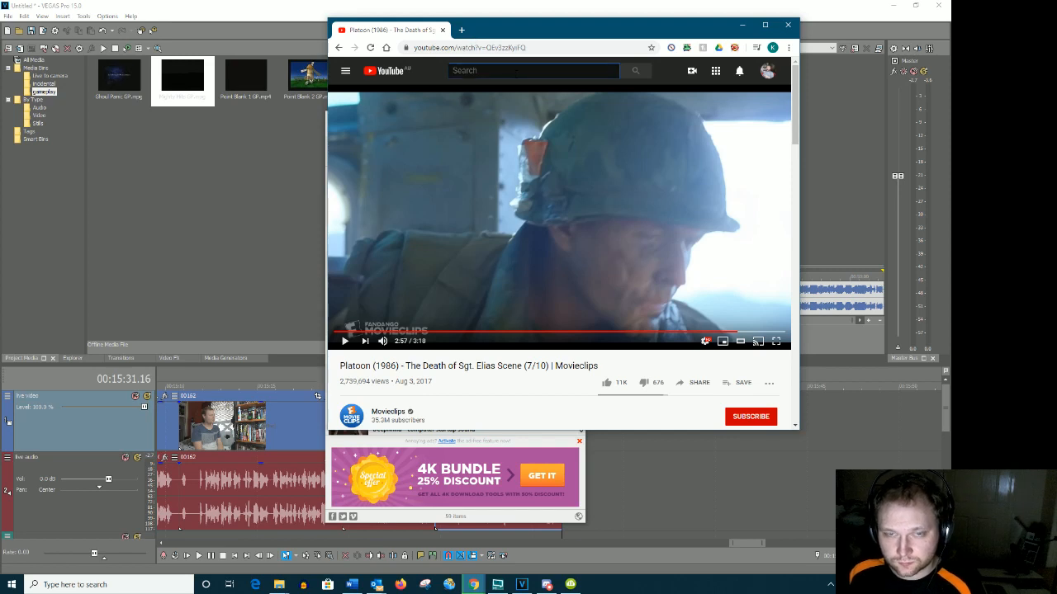
{"action": "type", "text": "not th"}
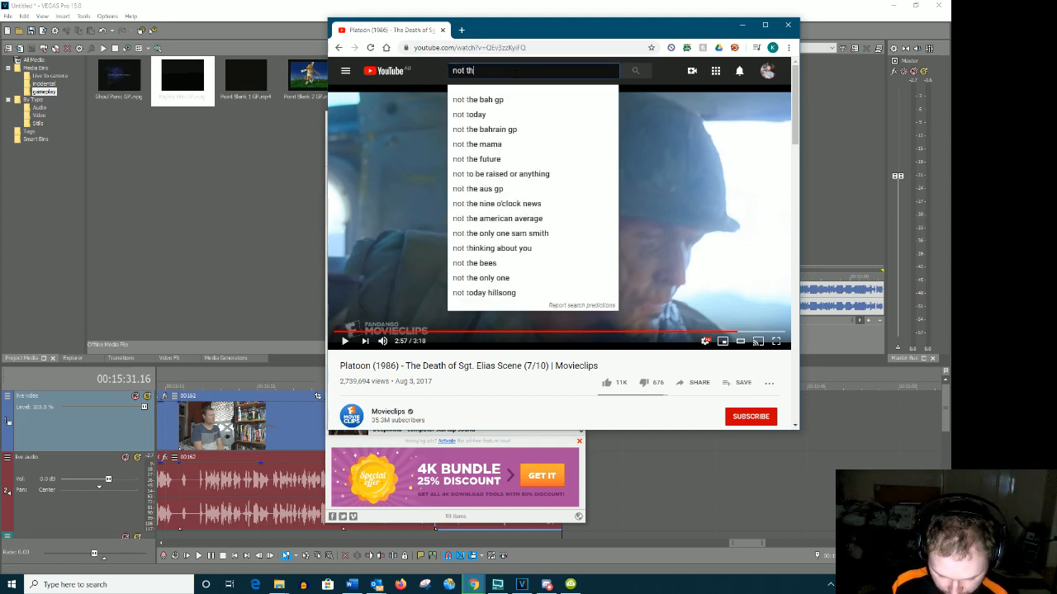
{"action": "type", "text": "e bees"}
{"action": "key", "text": "Return"}
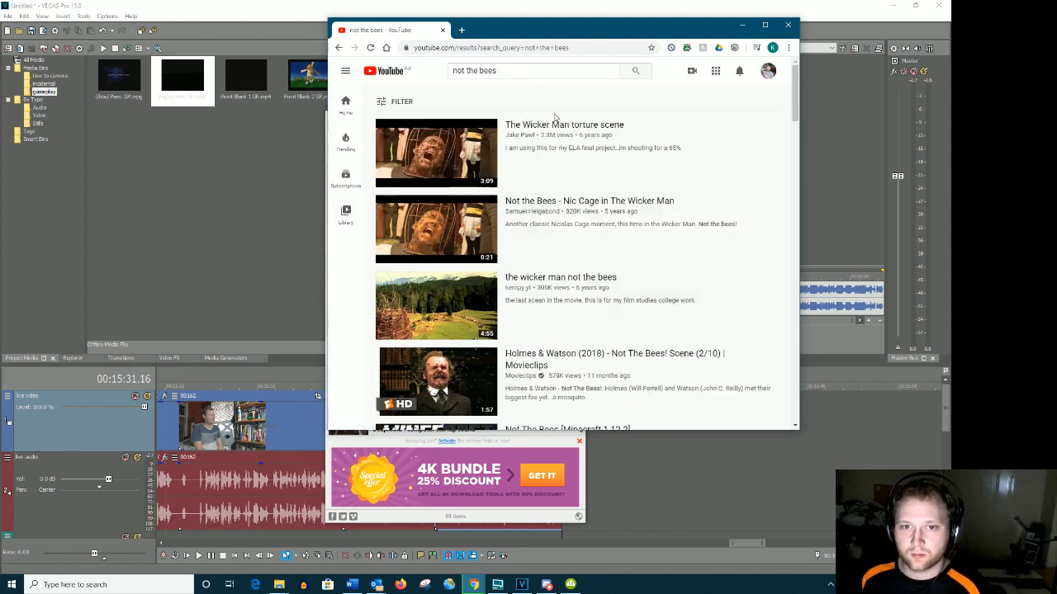
Open the video "Not the Bees - Nic Cage in The Wicker Man", copy its link, pause it and return to 4K Video Downloader
{"action": "left_click", "coordinate": [600, 211]}
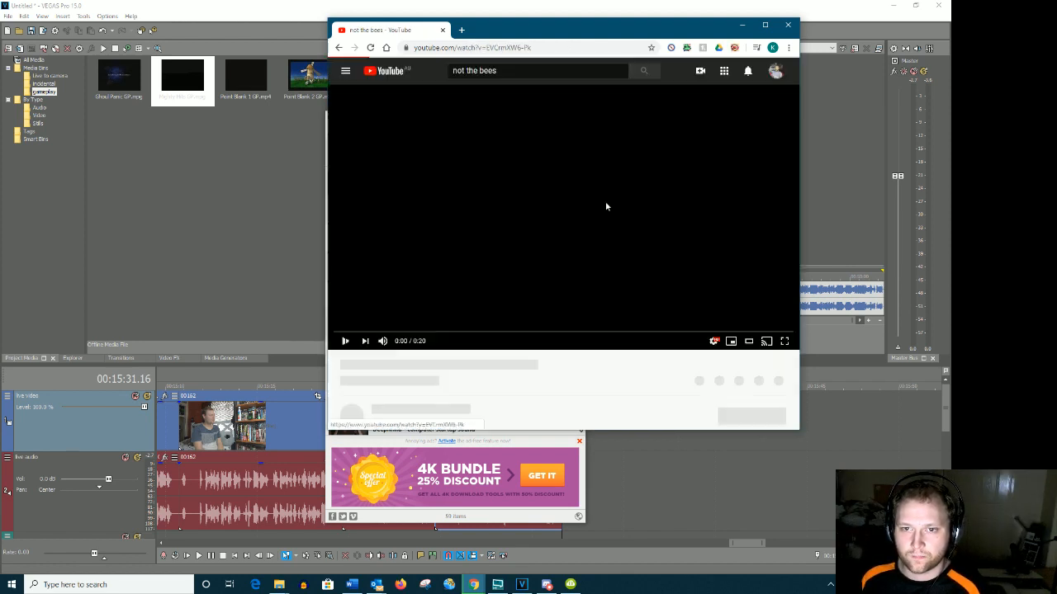
{"action": "right_click", "coordinate": [484, 48]}
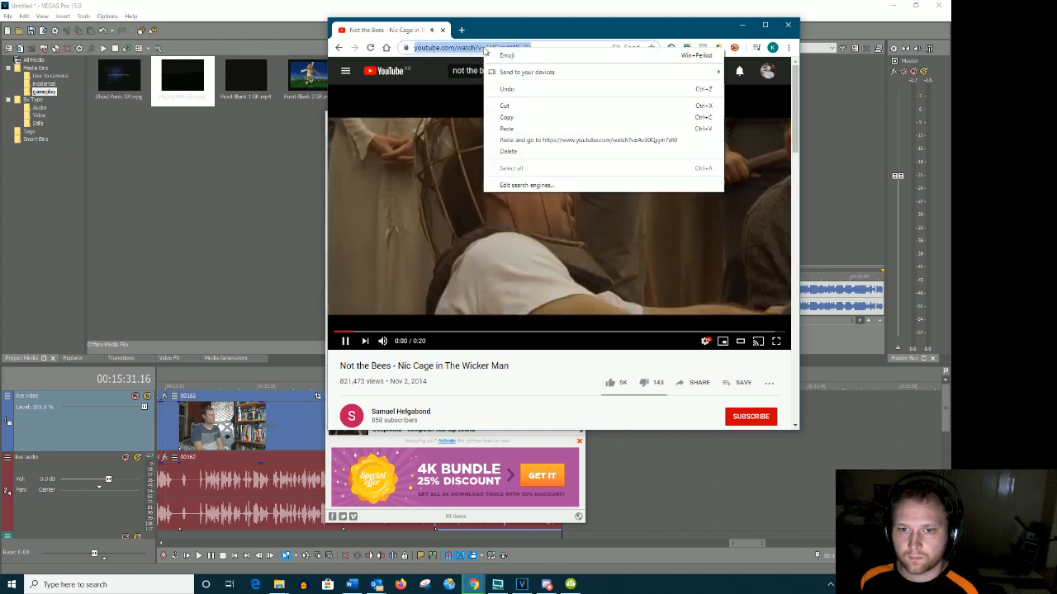
{"action": "left_click", "coordinate": [538, 123]}
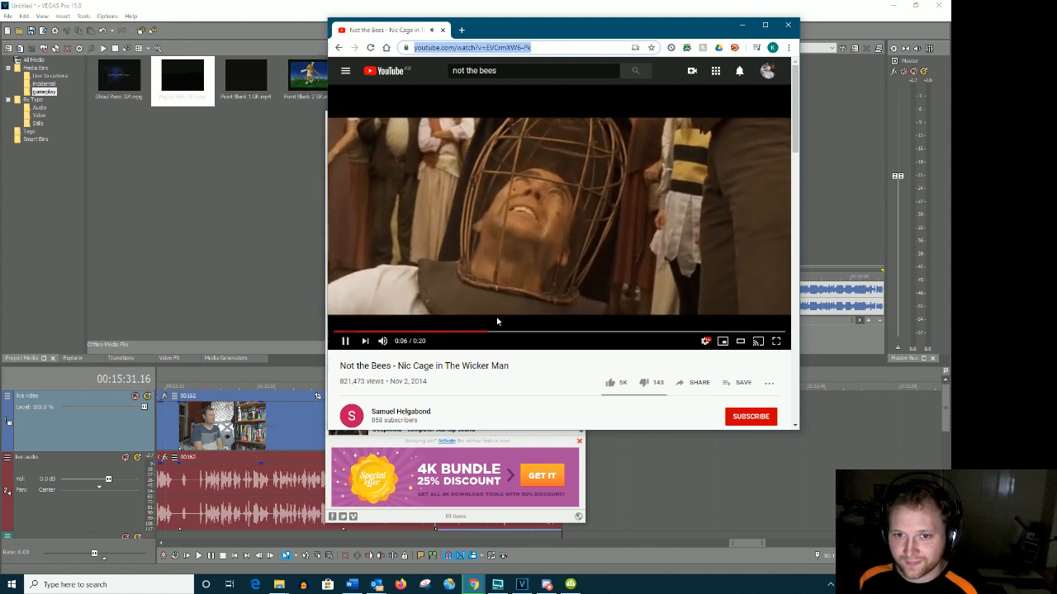
{"action": "left_click", "coordinate": [347, 342]}
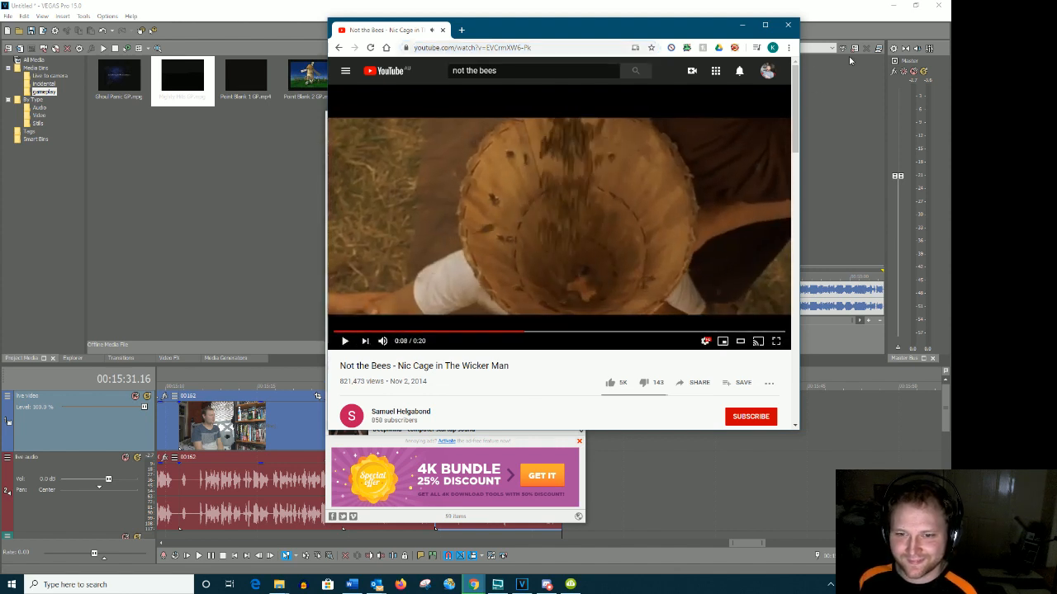
{"action": "left_click", "coordinate": [743, 26]}
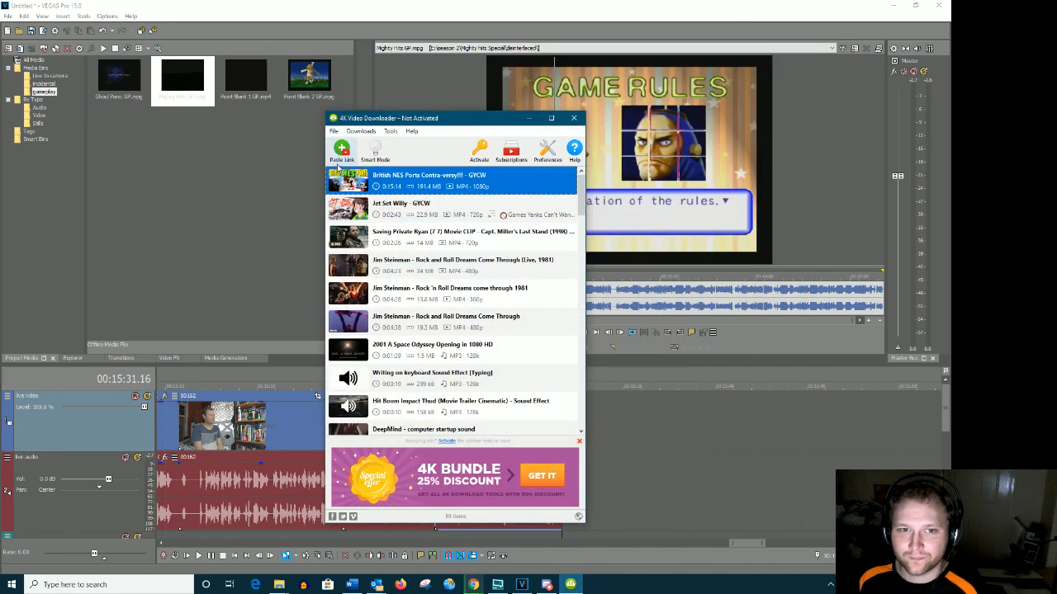
Paste the copied "Not the Bees - Nic Cage in The Wicker Man" link and extract its audio as an original-quality MP3
{"action": "left_click", "coordinate": [340, 155]}
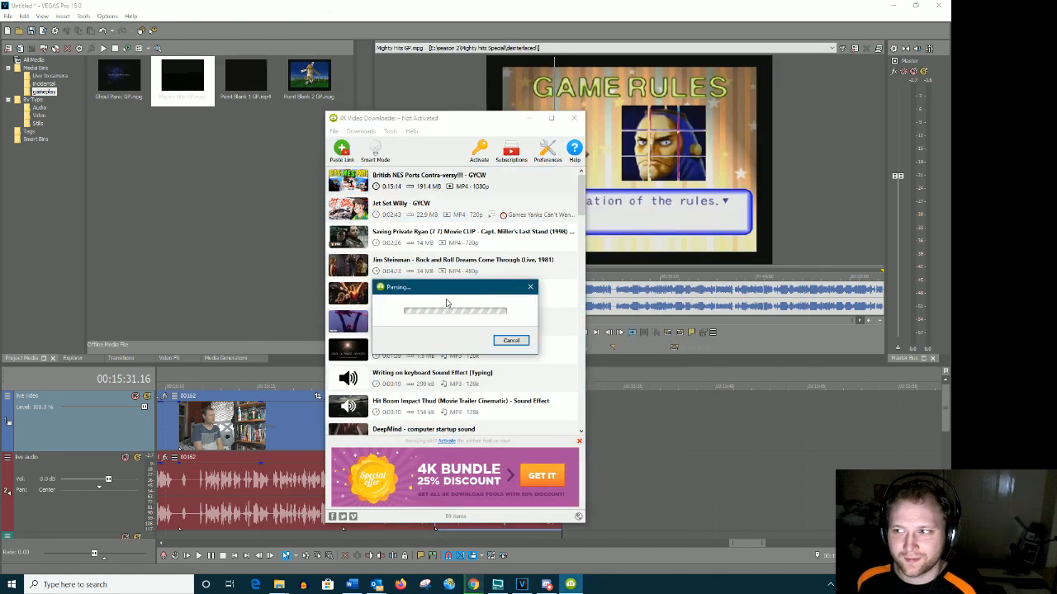
{"action": "left_click", "coordinate": [394, 266]}
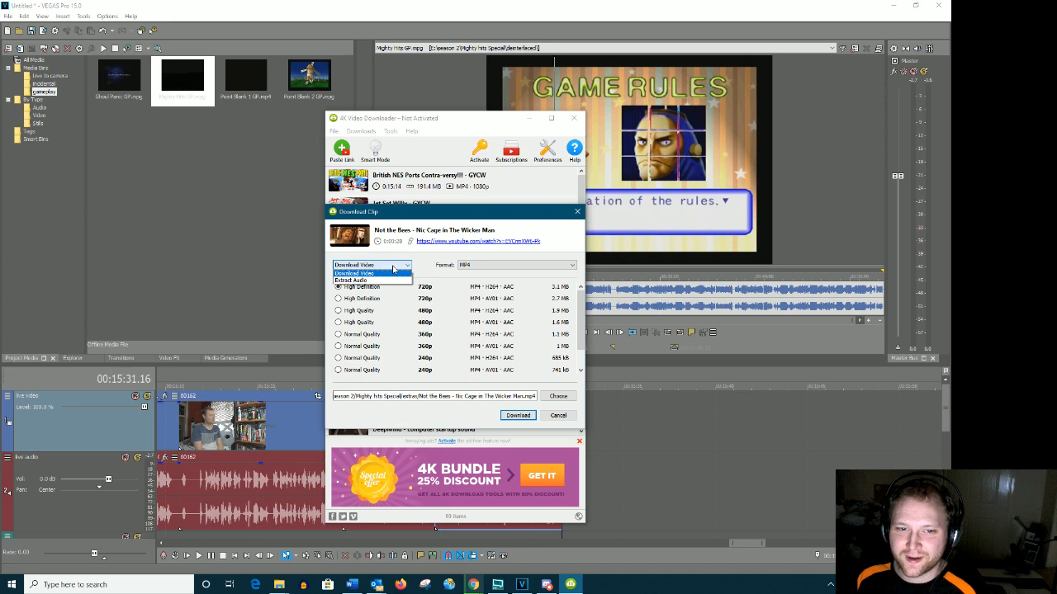
{"action": "left_click", "coordinate": [396, 283]}
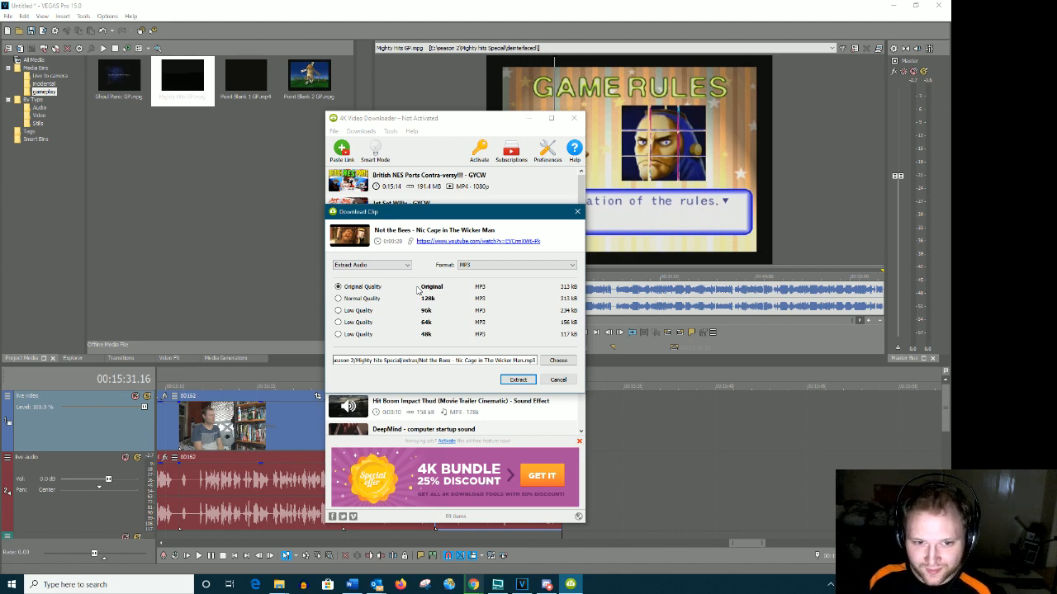
{"action": "left_click", "coordinate": [518, 380]}
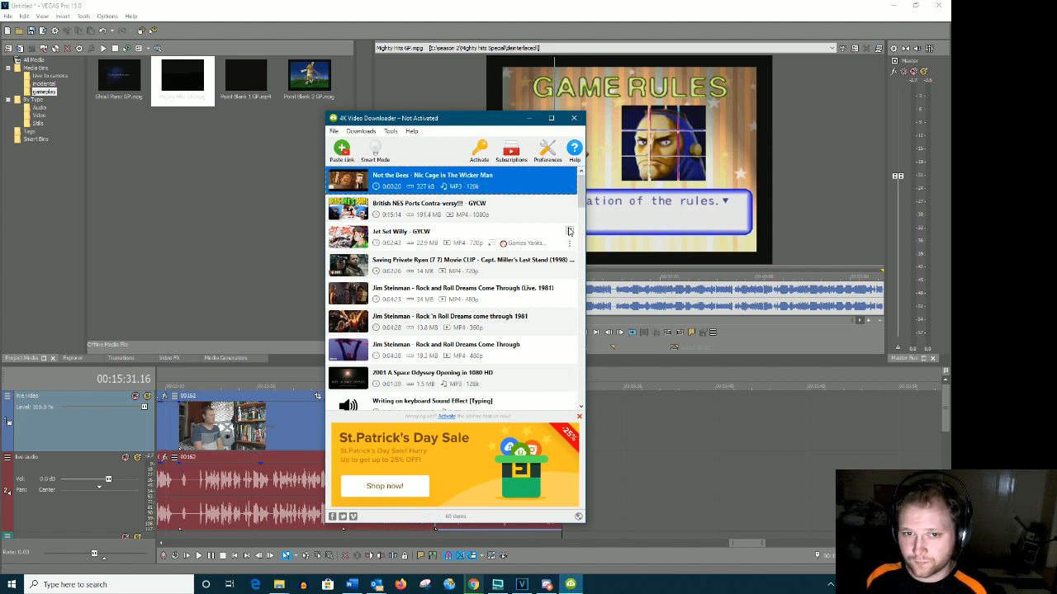
Return to VEGAS Pro and import the extracted Not the Bees MP3 from its folder into the incidental media bin
{"action": "right_click", "coordinate": [567, 190]}
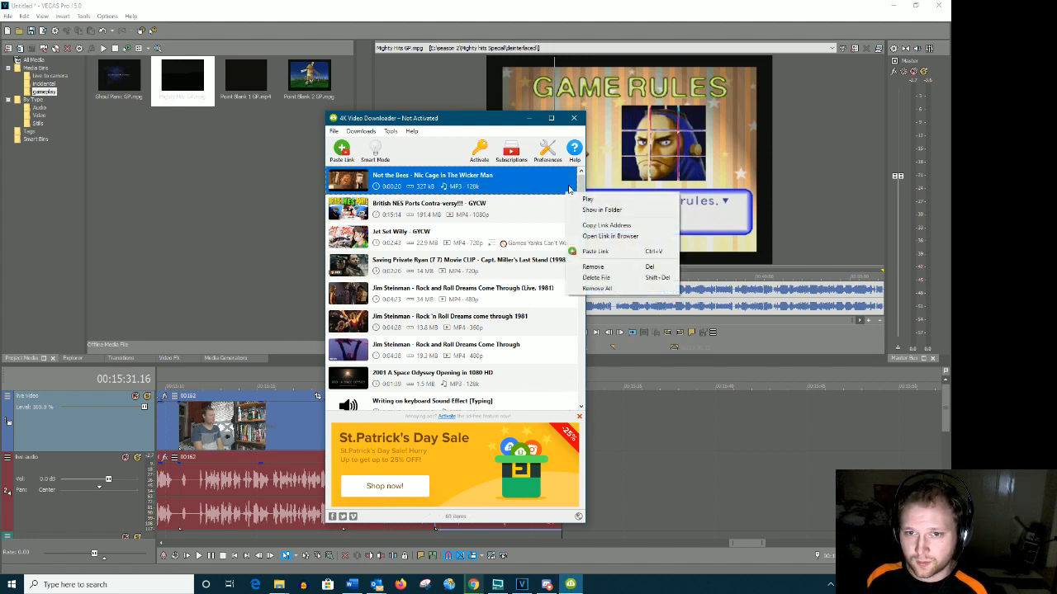
{"action": "left_click", "coordinate": [601, 230]}
{"action": "left_click", "coordinate": [528, 118]}
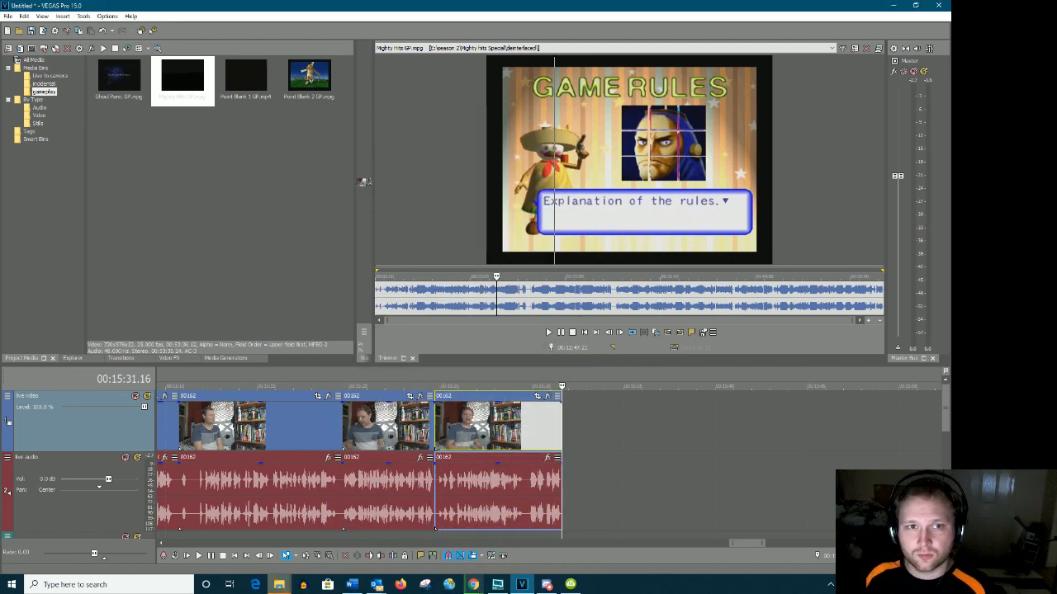
{"action": "left_click", "coordinate": [52, 85]}
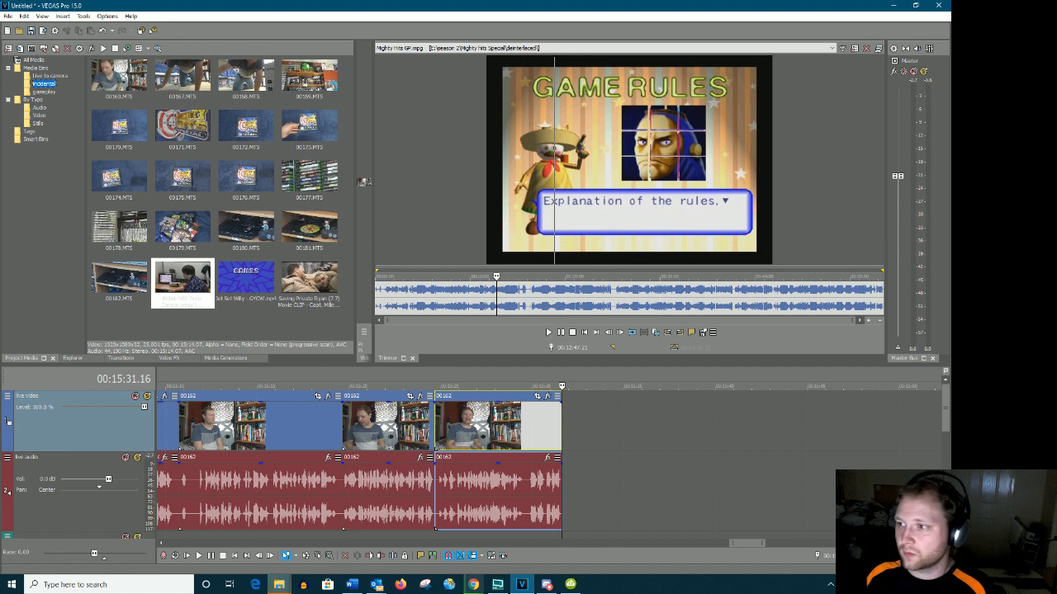
{"action": "left_click", "coordinate": [279, 585]}
{"action": "left_click_drag", "start_coordinate": [372, 258], "coordinate": [606, 272]}
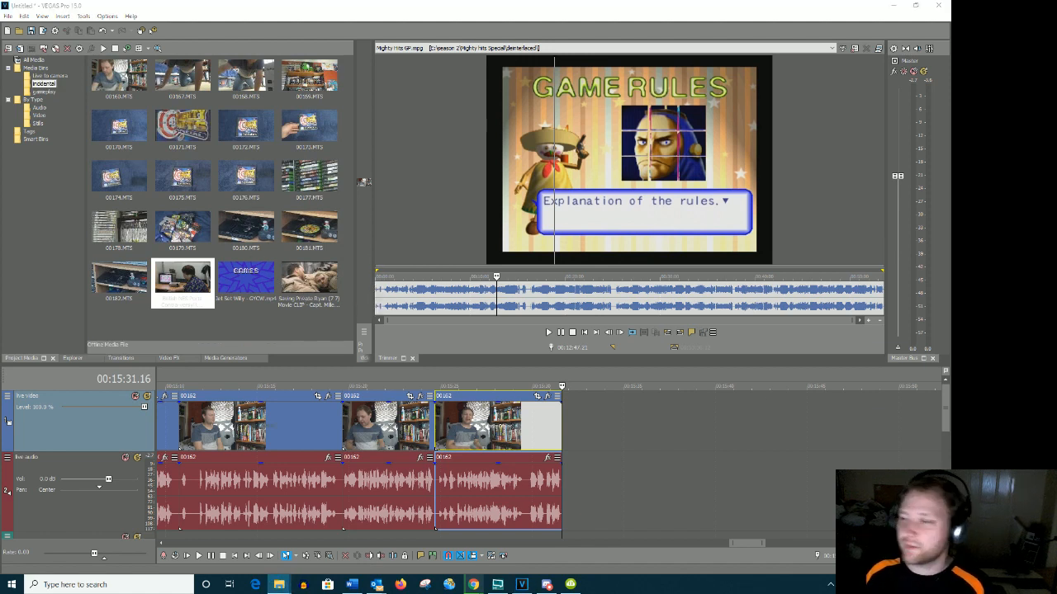
{"action": "left_click", "coordinate": [49, 88]}
{"action": "left_click_drag", "start_coordinate": [247, 288], "coordinate": [217, 328]}
Reopen the Not the Bees link in 4K Video Downloader, review the Download Video and Extract Audio options and formats, and cancel
{"action": "left_click", "coordinate": [570, 585]}
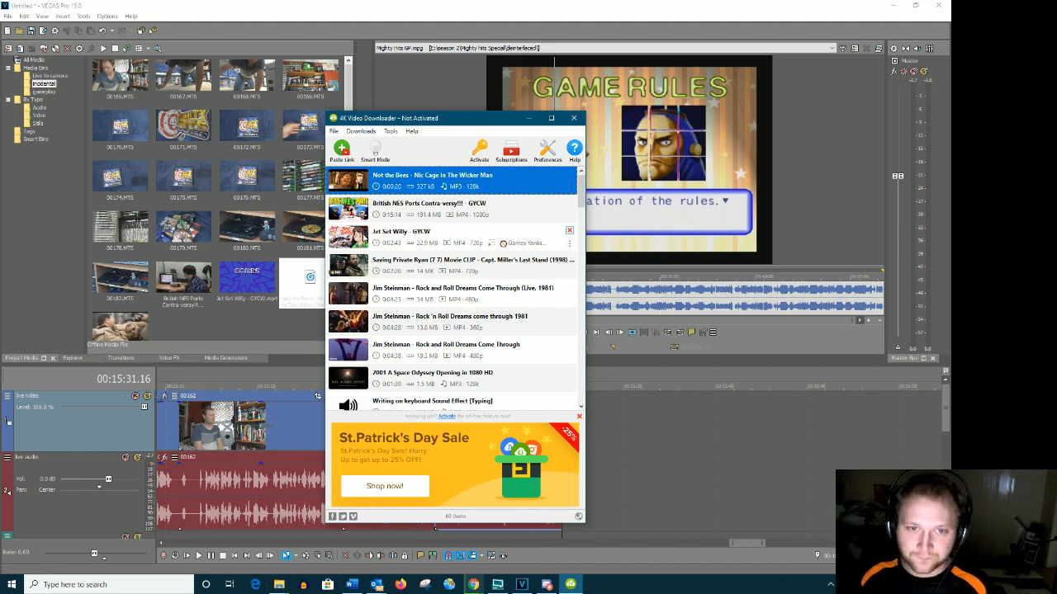
{"action": "left_click", "coordinate": [348, 155]}
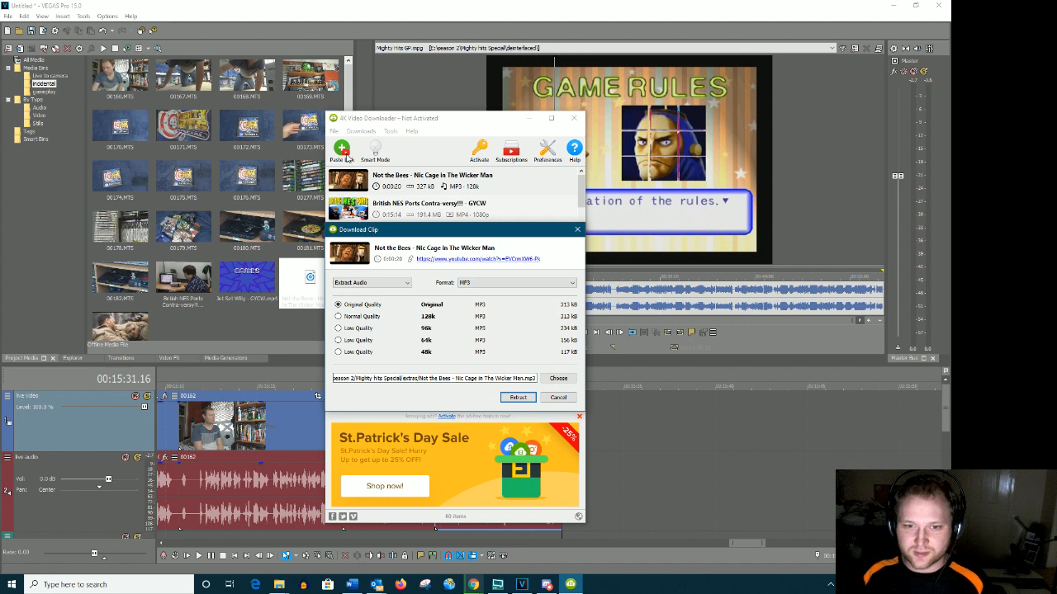
{"action": "left_click", "coordinate": [387, 284]}
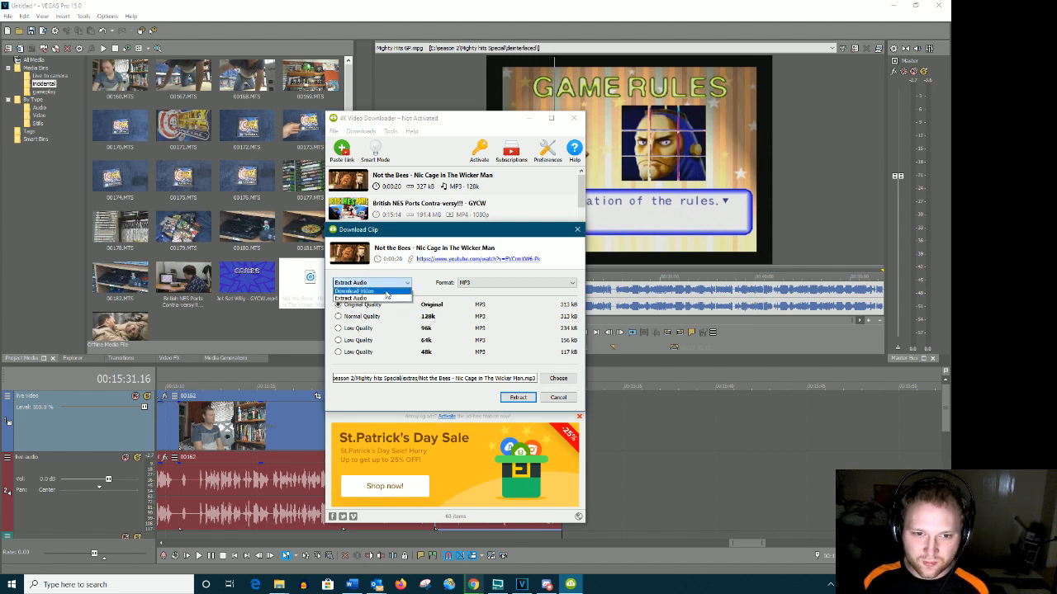
{"action": "left_click", "coordinate": [387, 292]}
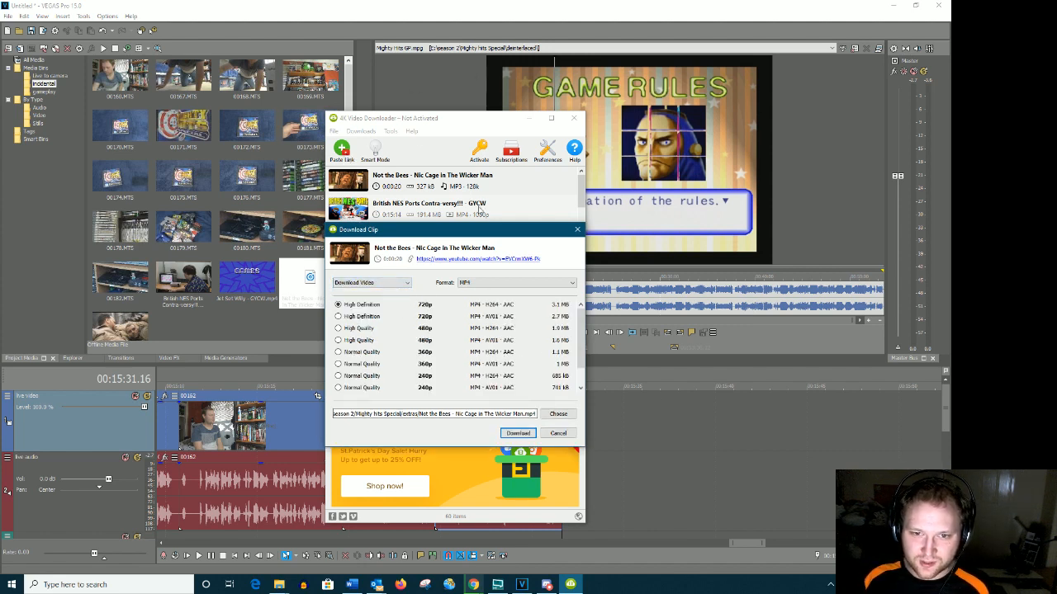
{"action": "left_click", "coordinate": [467, 283]}
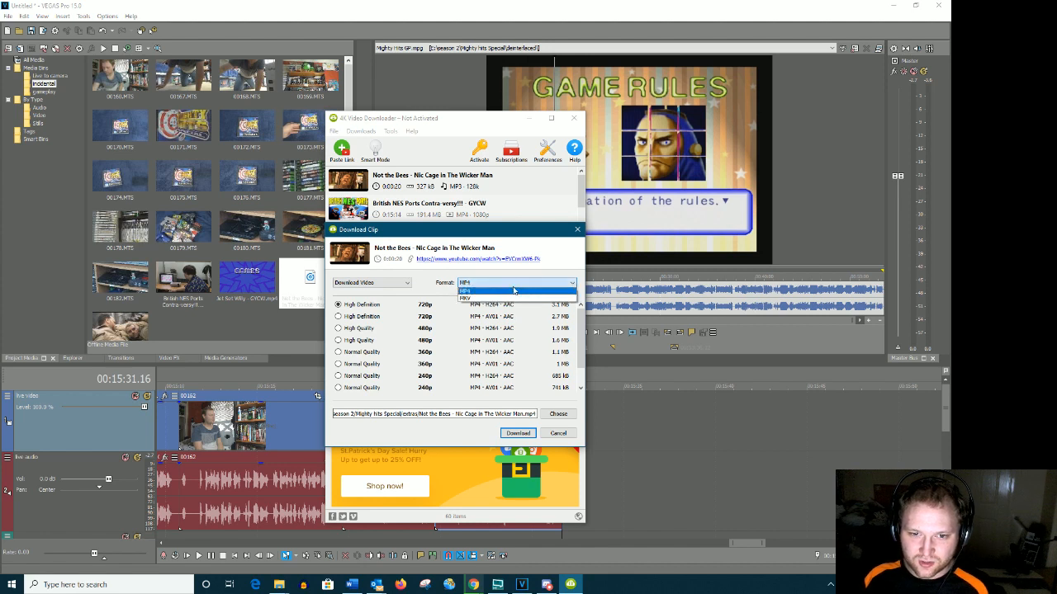
{"action": "left_click", "coordinate": [385, 285]}
{"action": "left_click", "coordinate": [386, 284]}
{"action": "left_click", "coordinate": [371, 301]}
{"action": "left_click", "coordinate": [477, 286]}
{"action": "left_click", "coordinate": [443, 293]}
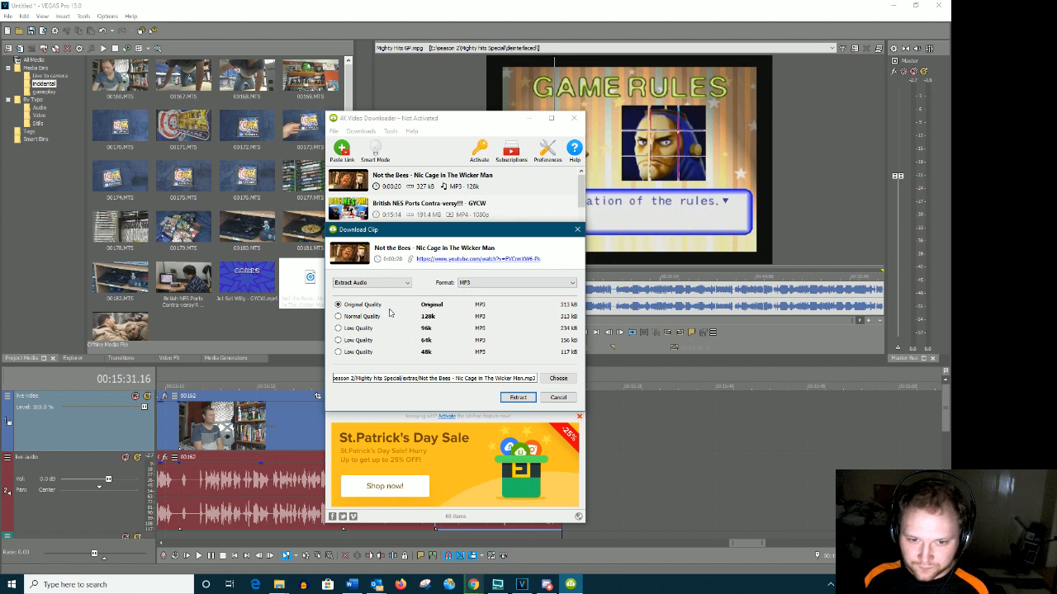
{"action": "left_click", "coordinate": [577, 230]}
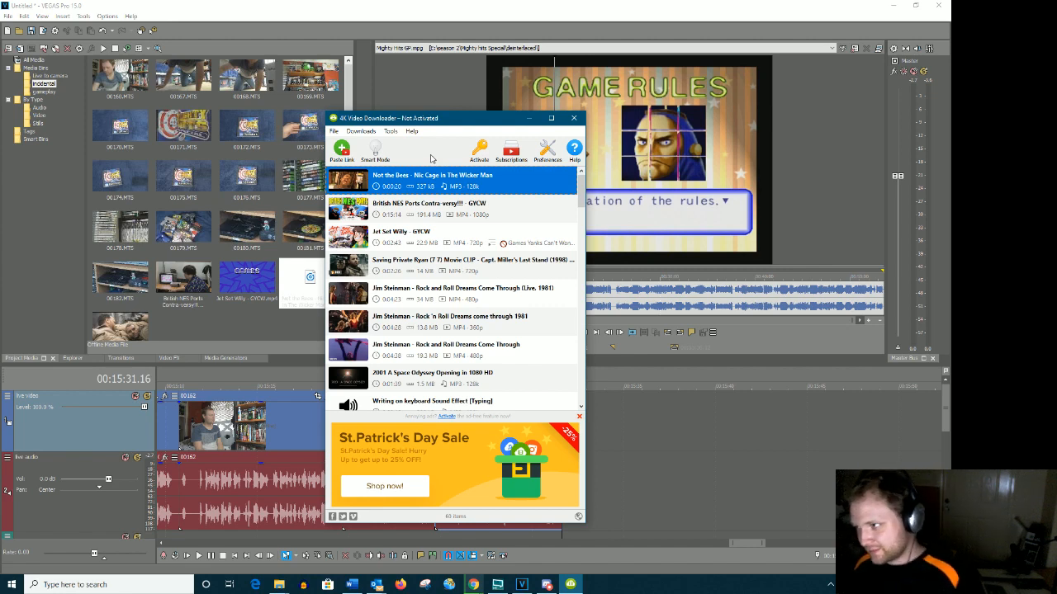
Look through the download history and the Upgrade to Premium page, close the activation dialog and minimise the downloader
{"action": "scroll", "coordinate": [450, 239], "scroll_direction": "down", "scroll_amount": 8}
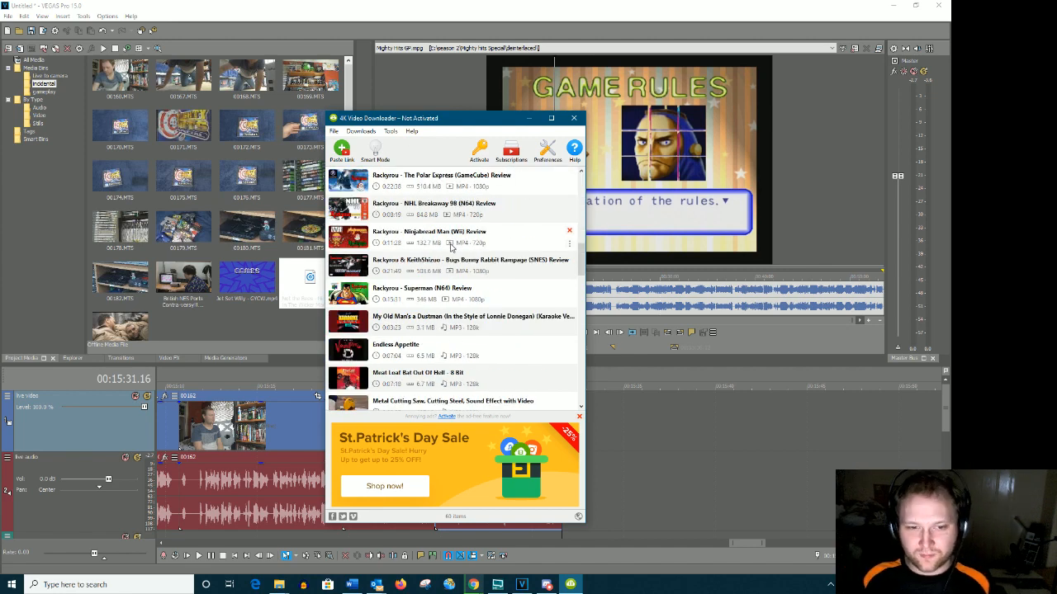
{"action": "scroll", "coordinate": [452, 247], "scroll_direction": "up", "scroll_amount": 8}
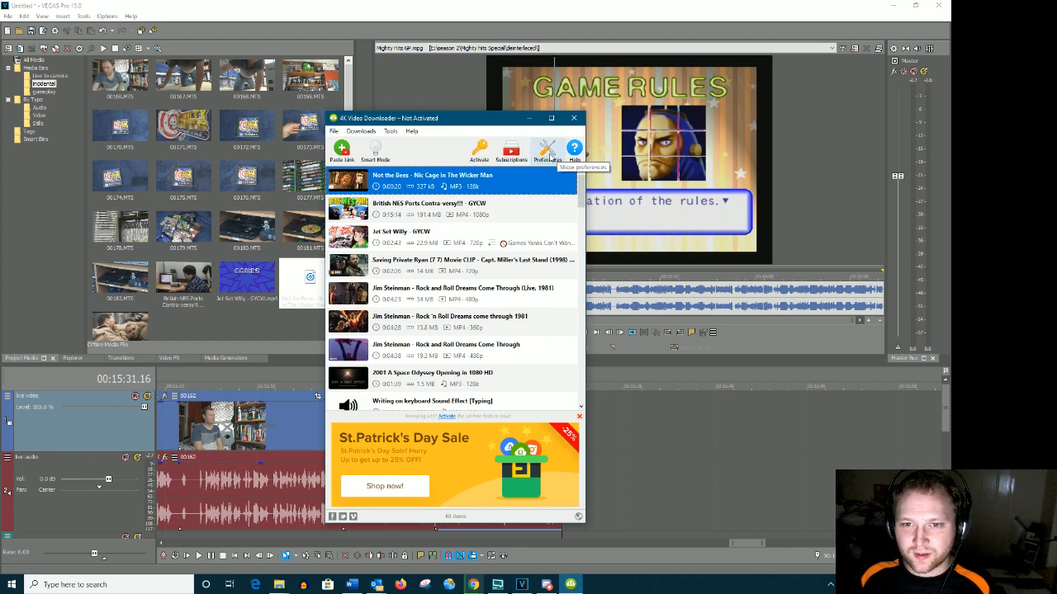
{"action": "left_click", "coordinate": [479, 151]}
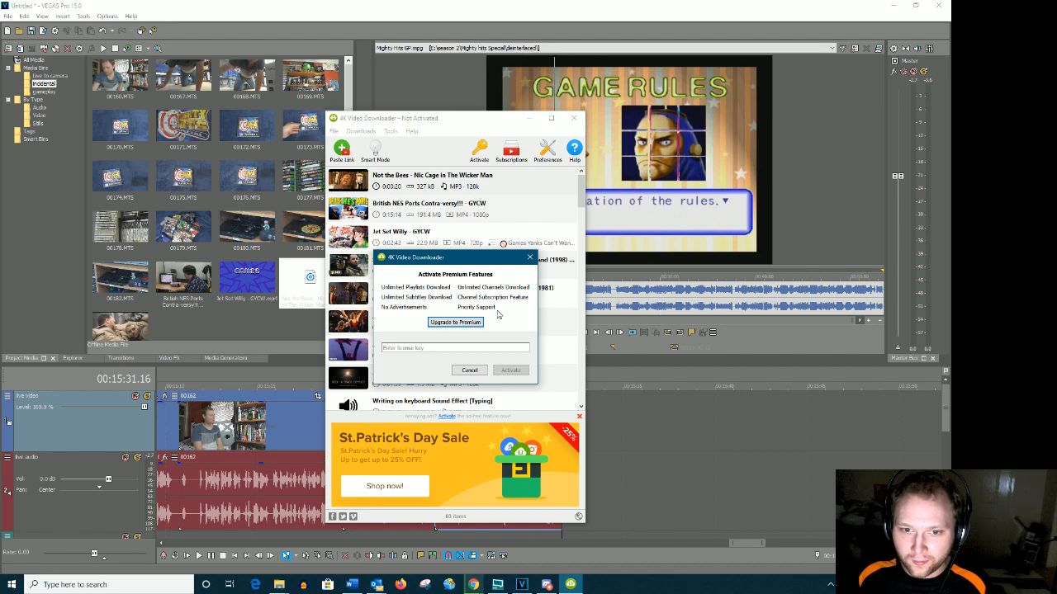
{"action": "left_click", "coordinate": [454, 322]}
{"action": "left_click_drag", "start_coordinate": [600, 16], "coordinate": [1056, 116]}
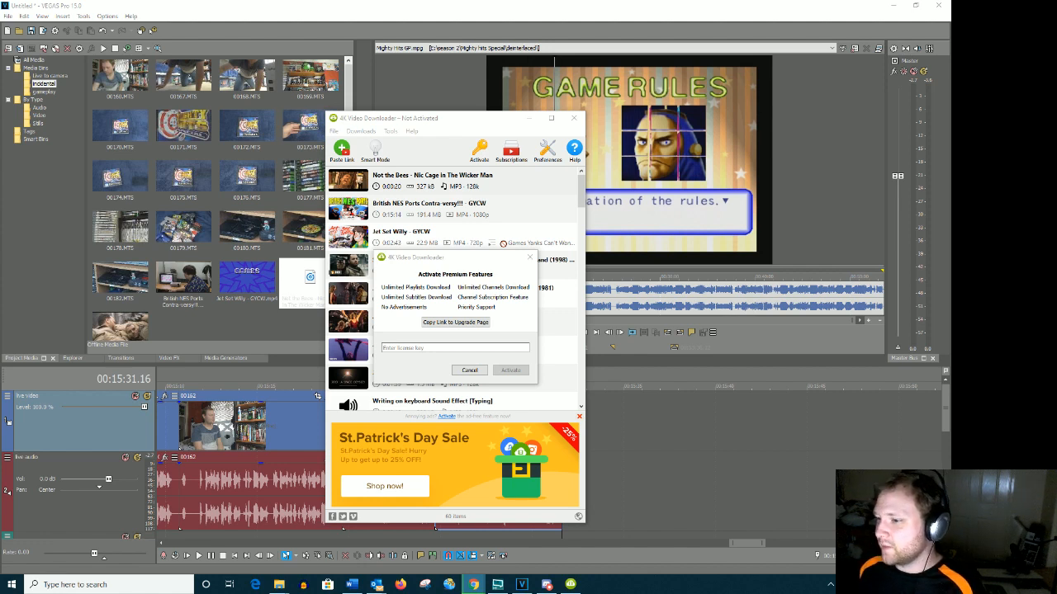
{"action": "left_click", "coordinate": [529, 258]}
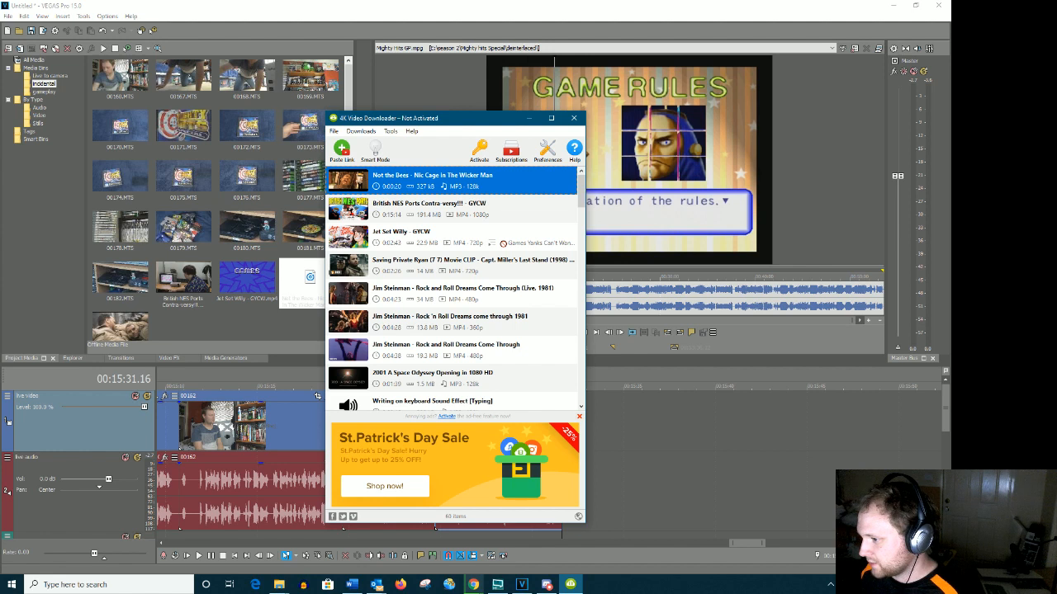
{"action": "key", "text": "alt+Tab"}
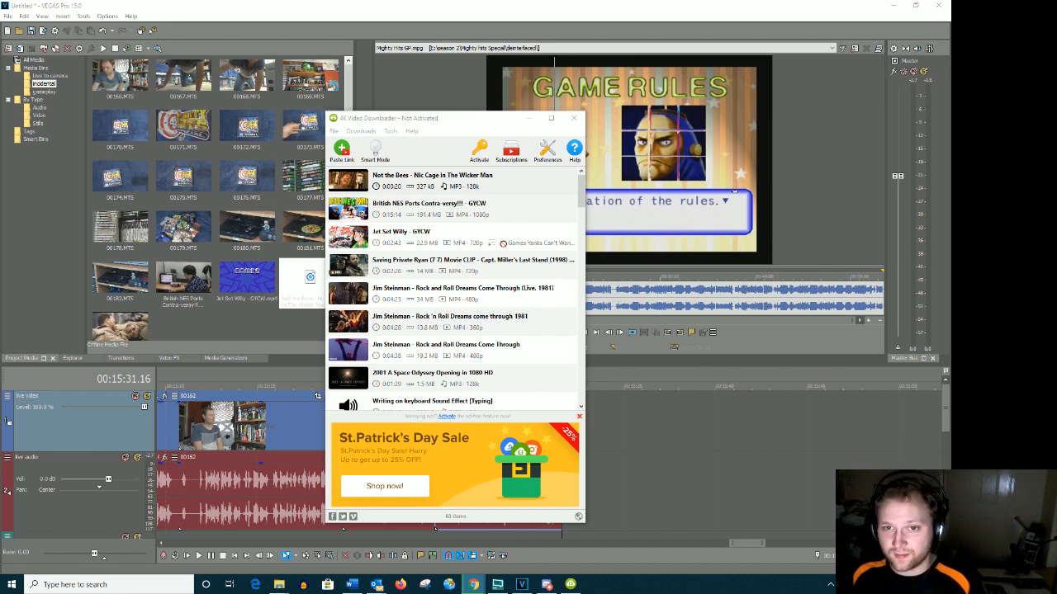
{"action": "left_click", "coordinate": [530, 120]}
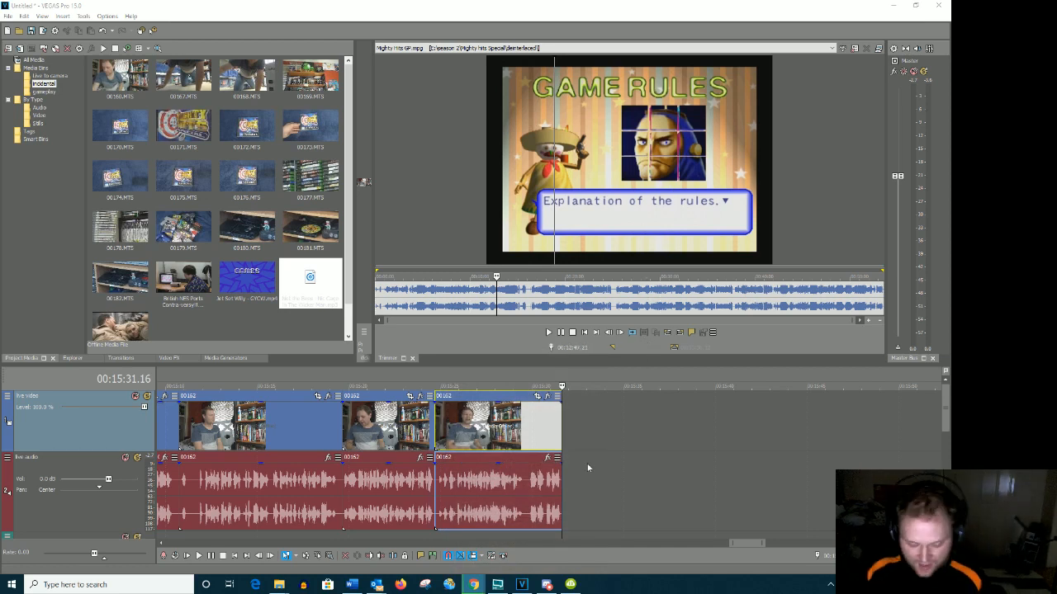
Play back the end of the last 00162 take on the VEGAS Pro timeline
{"action": "left_click", "coordinate": [502, 445]}
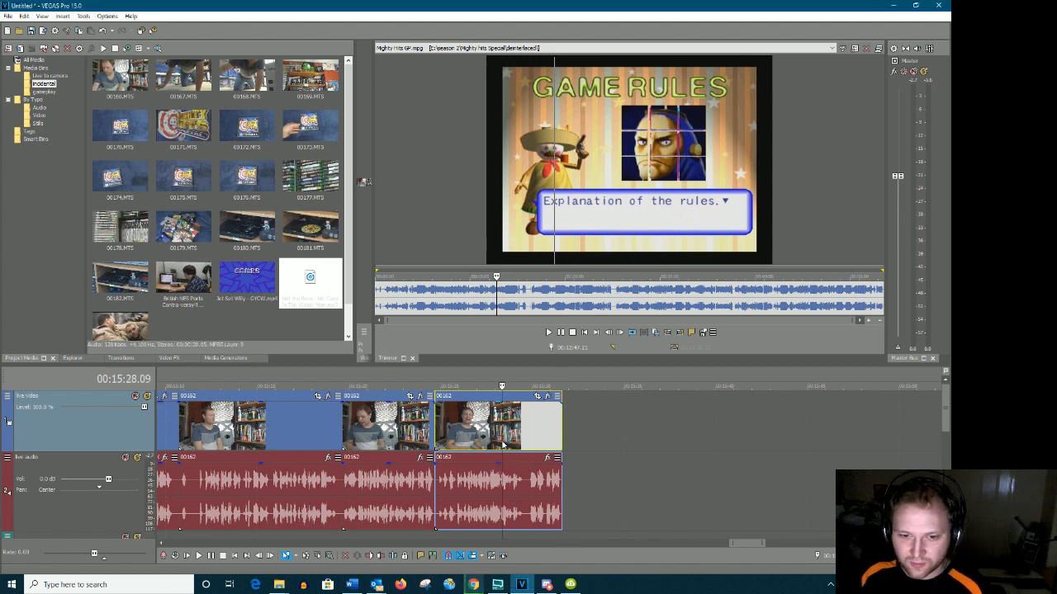
{"action": "left_click", "coordinate": [478, 444]}
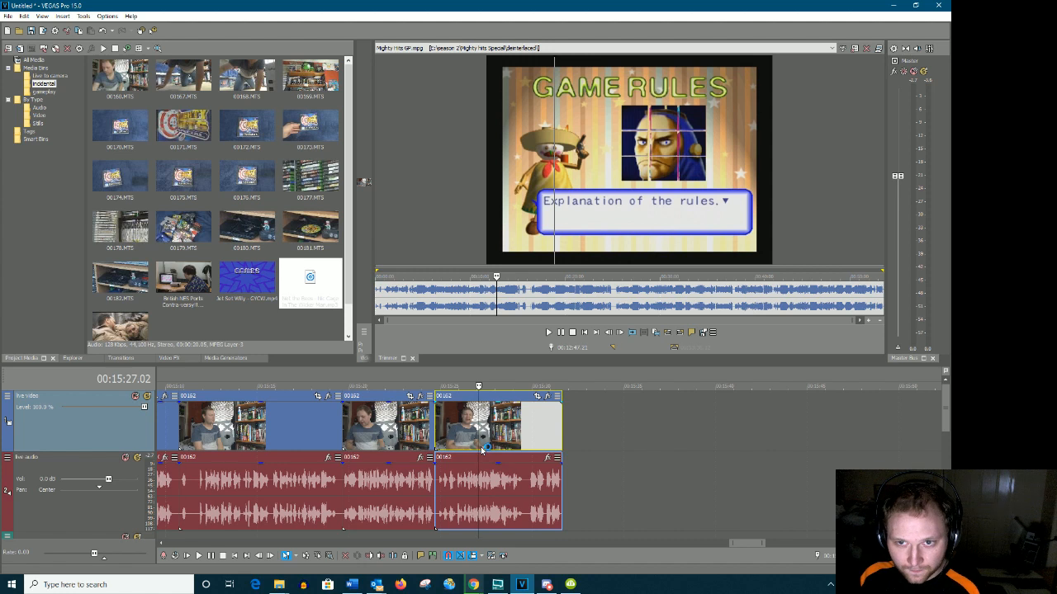
{"action": "left_click", "coordinate": [537, 479]}
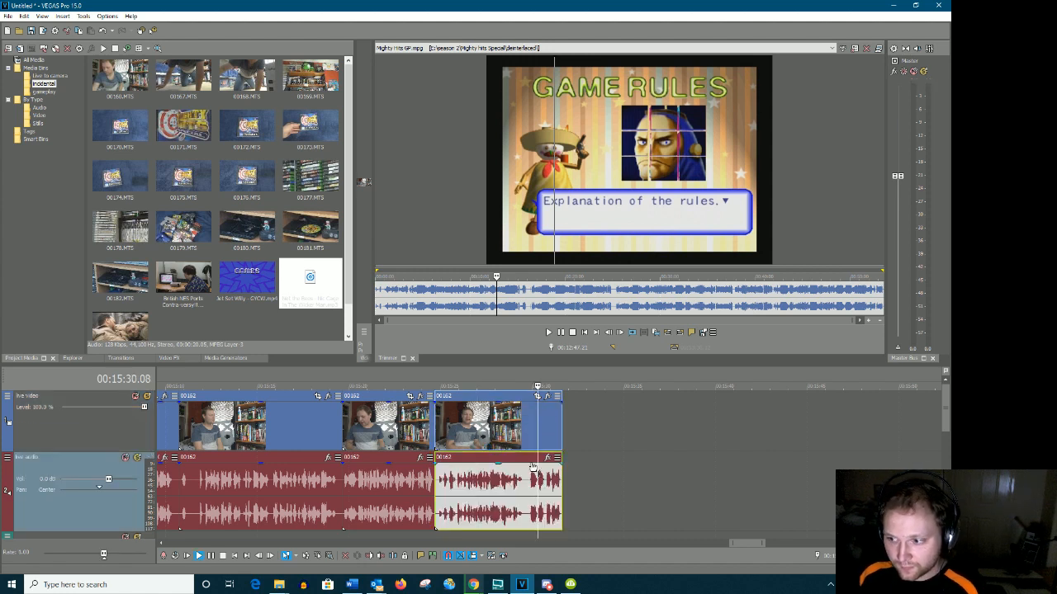
{"action": "key", "text": "space"}
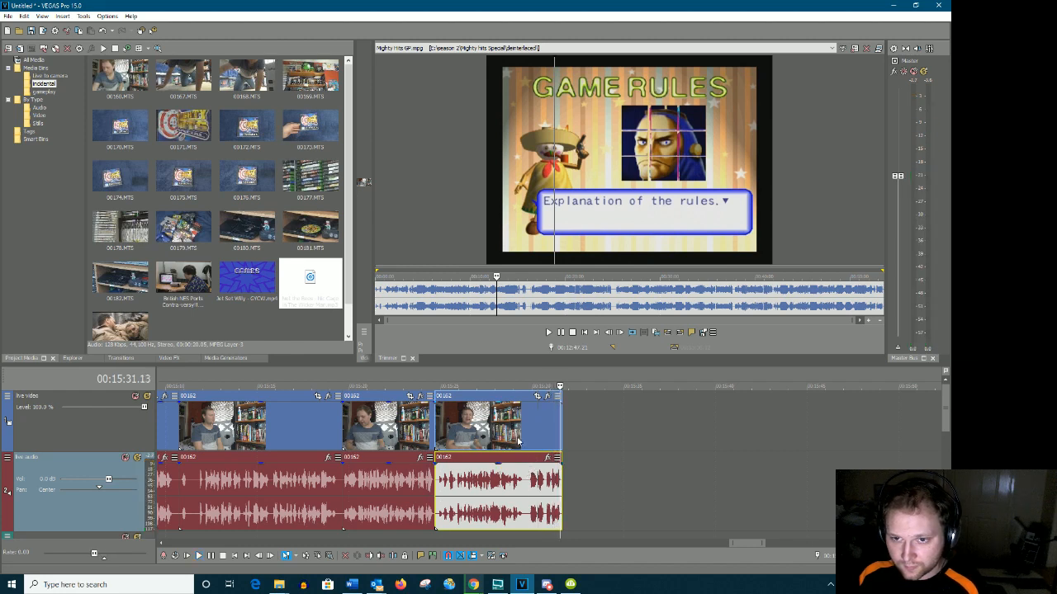
Show the Not the Bees MP3 in its folder, close 4K Video Downloader and load the file into the VEGAS Pro Trimmer
{"action": "left_click", "coordinate": [570, 584]}
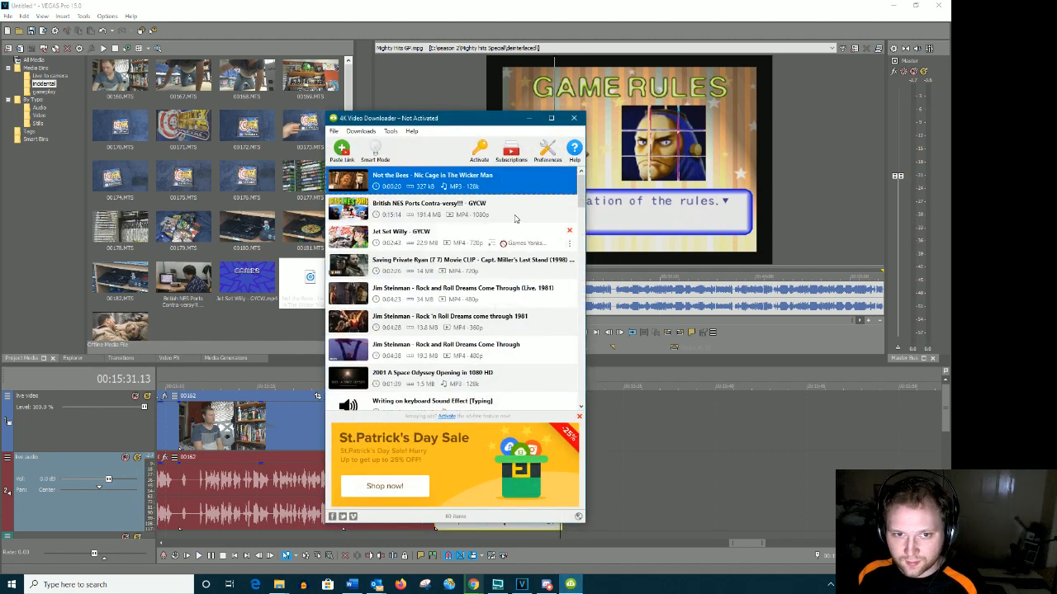
{"action": "right_click", "coordinate": [571, 189]}
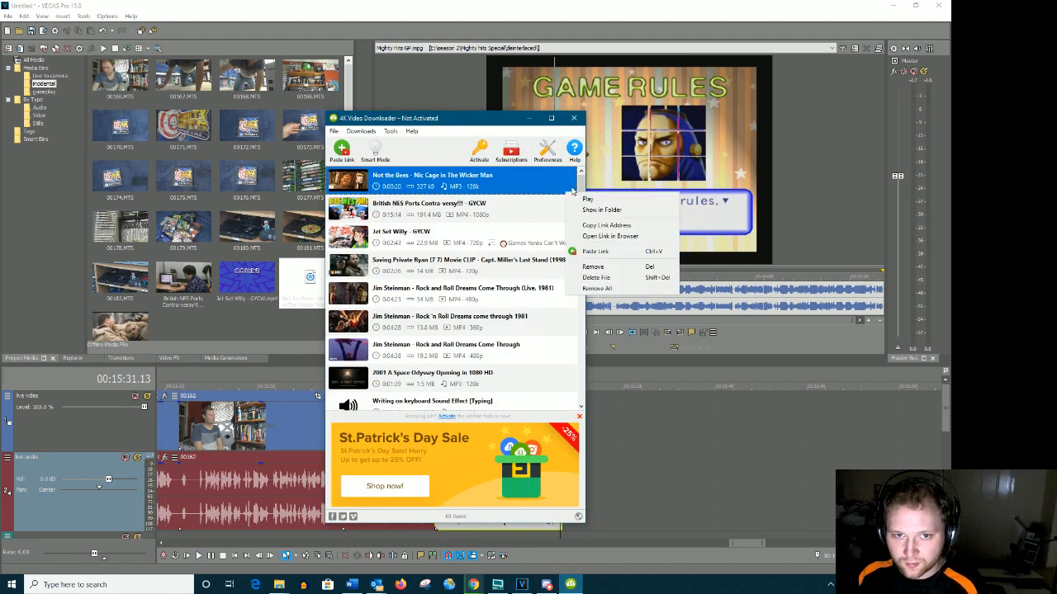
{"action": "left_click", "coordinate": [622, 211]}
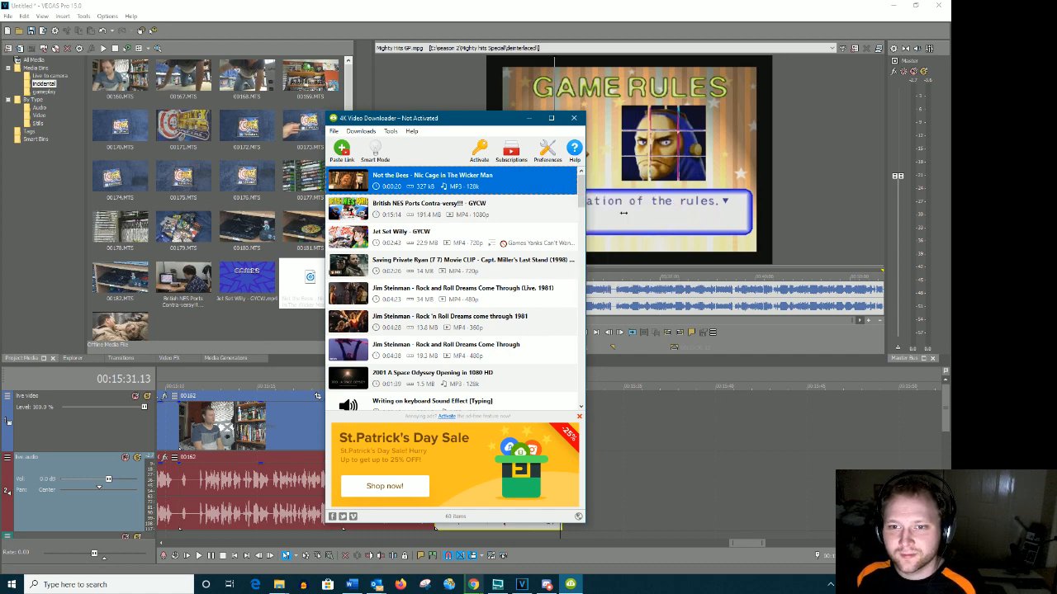
{"action": "left_click", "coordinate": [574, 117]}
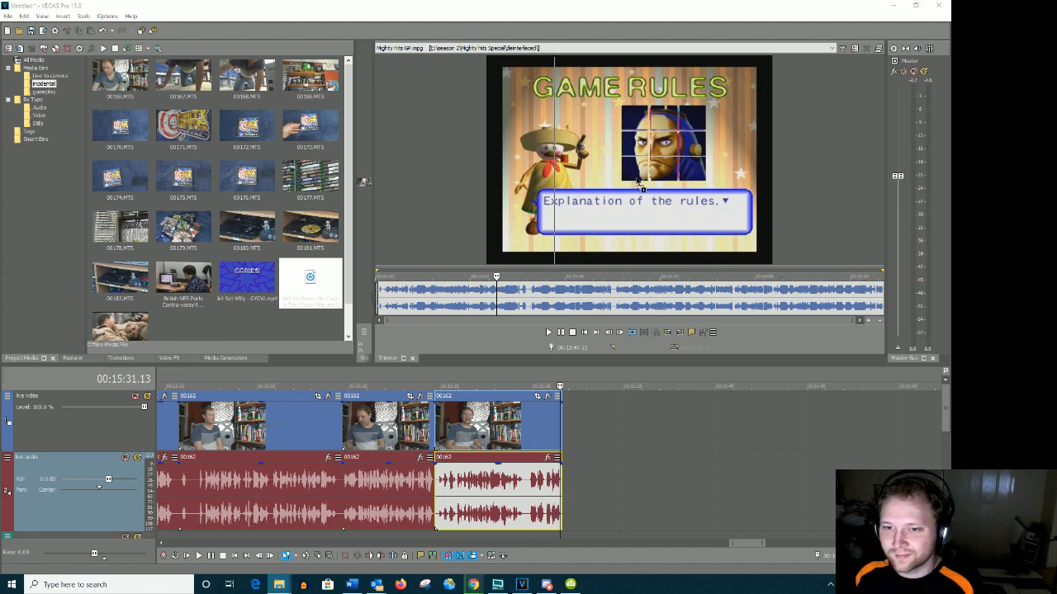
{"action": "left_click_drag", "start_coordinate": [630, 179], "coordinate": [637, 179]}
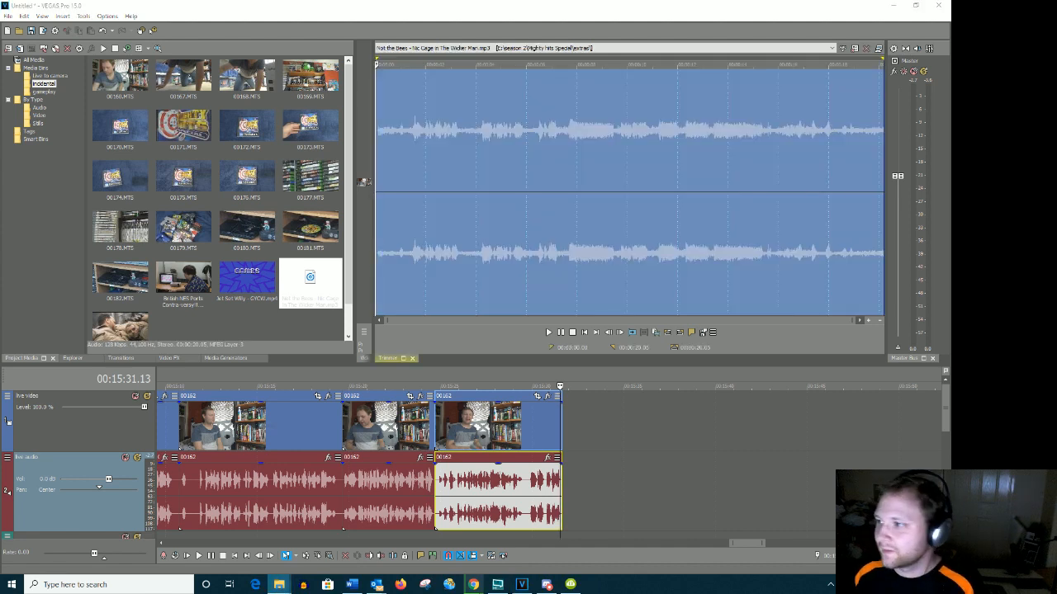
Play the Not the Bees audio in the Trimmer and select the section from about 00:00:06.10 to 00:00:07.09 for the incidental audio track
{"action": "left_click", "coordinate": [399, 140]}
{"action": "key", "text": "space"}
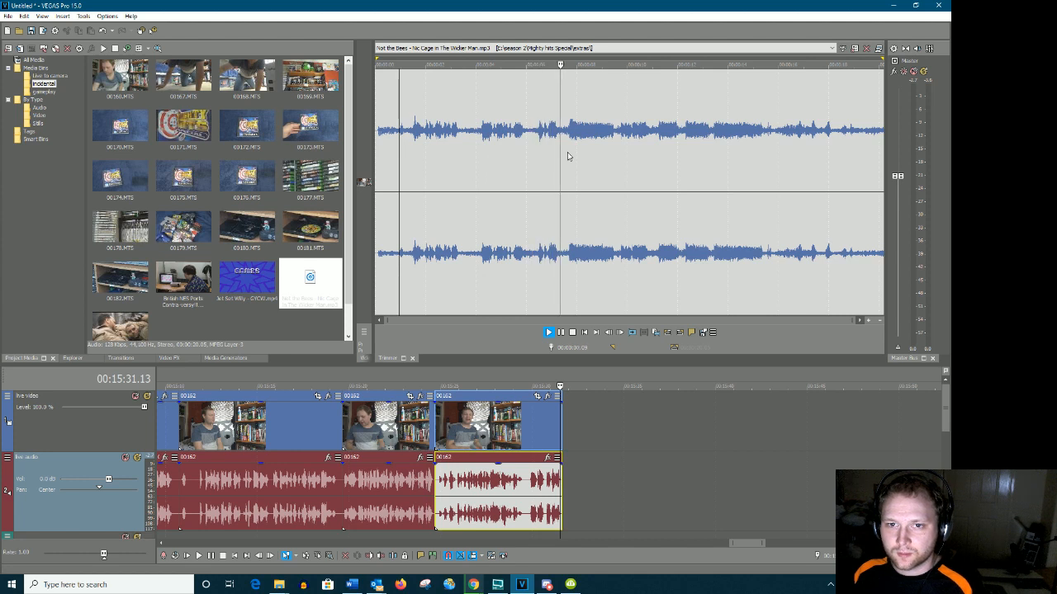
{"action": "key", "text": "Return"}
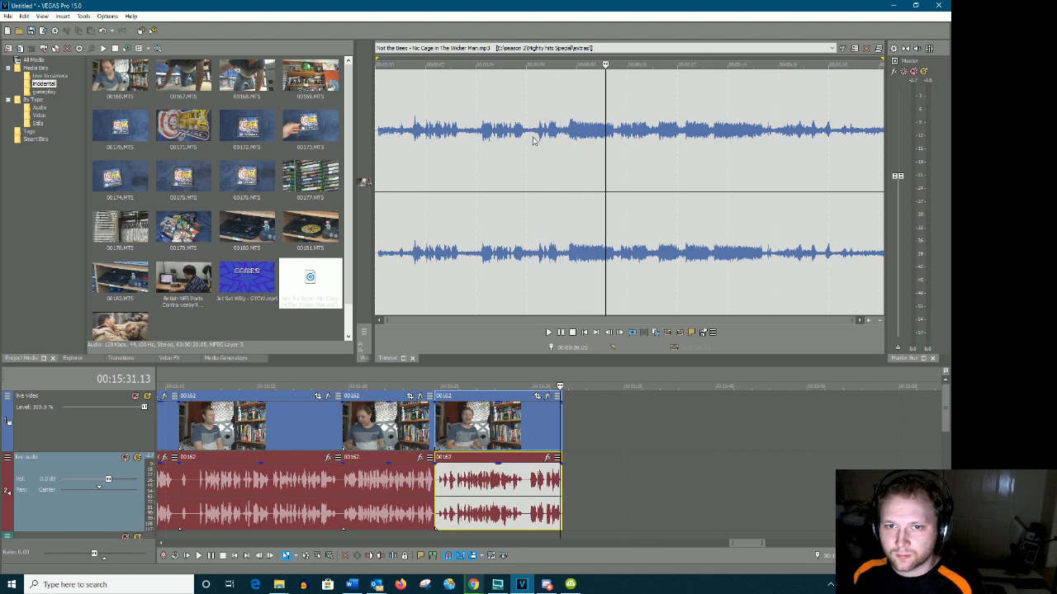
{"action": "left_click_drag", "start_coordinate": [537, 138], "coordinate": [560, 142]}
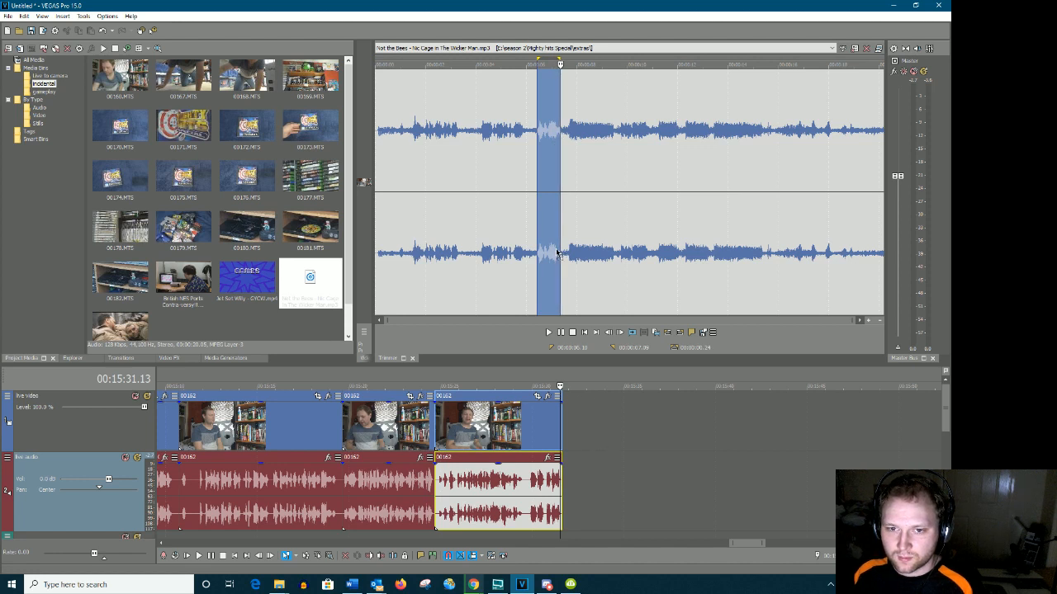
{"action": "left_click_drag", "start_coordinate": [946, 398], "coordinate": [950, 450]}
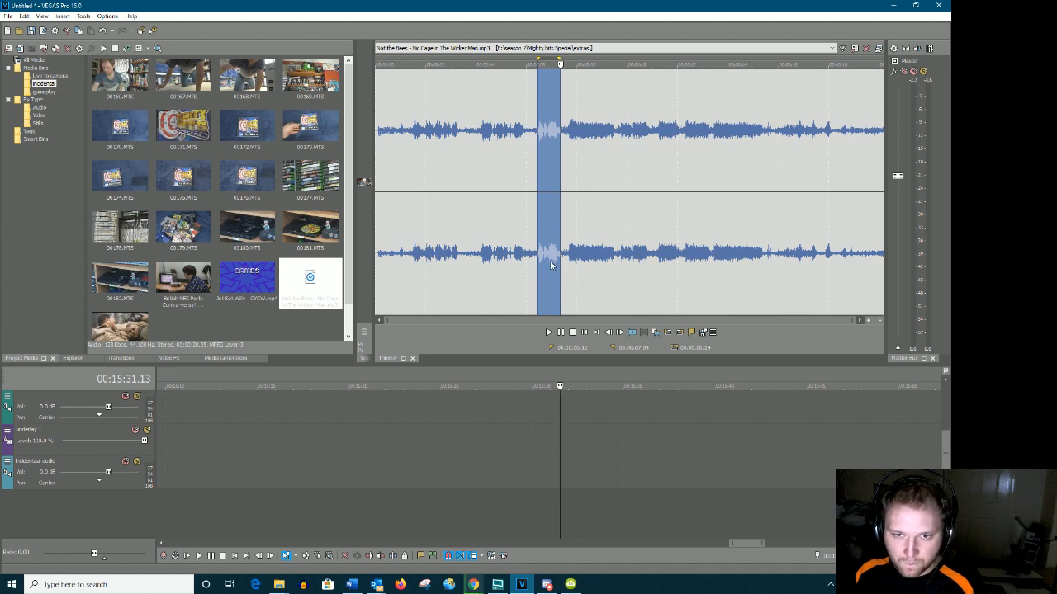
Place the selected Not the Bees audio on the incidental audio track at 00:15:31.13 and reopen the last 00162 take in the Trimmer
{"action": "left_click_drag", "start_coordinate": [548, 275], "coordinate": [573, 469]}
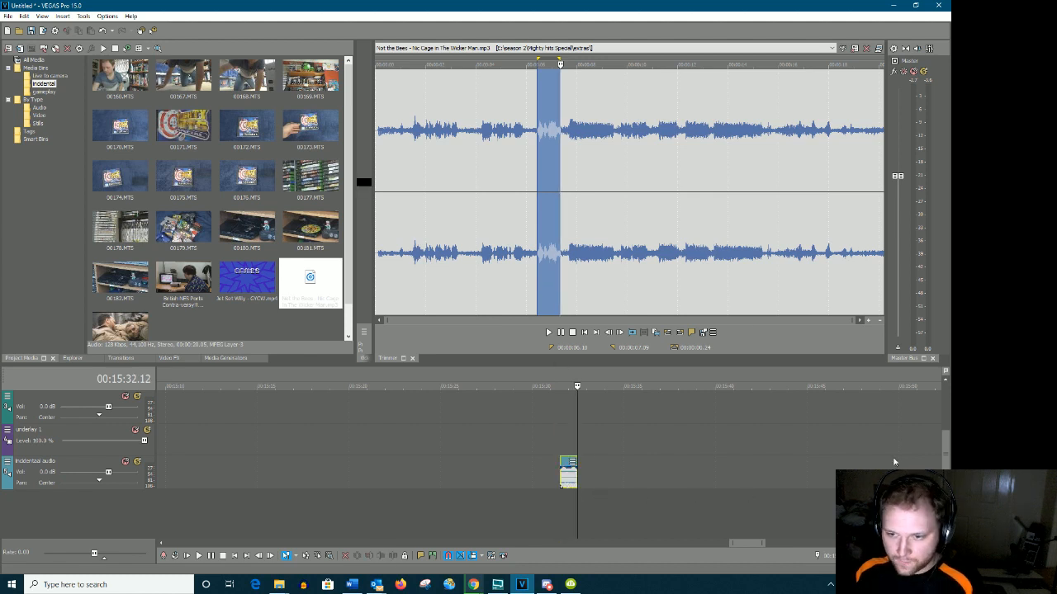
{"action": "left_click_drag", "start_coordinate": [947, 465], "coordinate": [947, 433]}
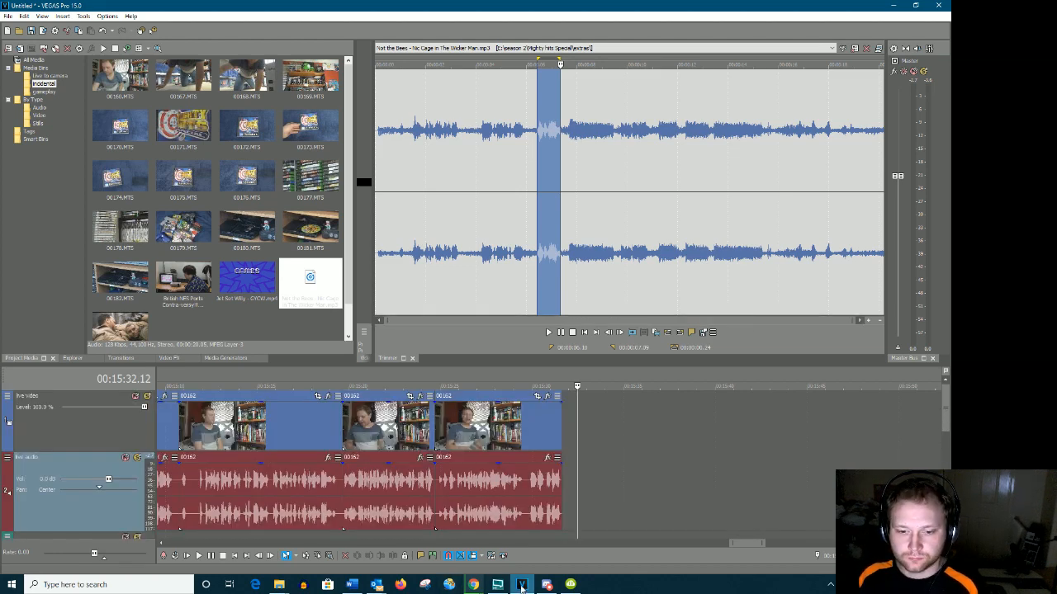
{"action": "right_click", "coordinate": [485, 505]}
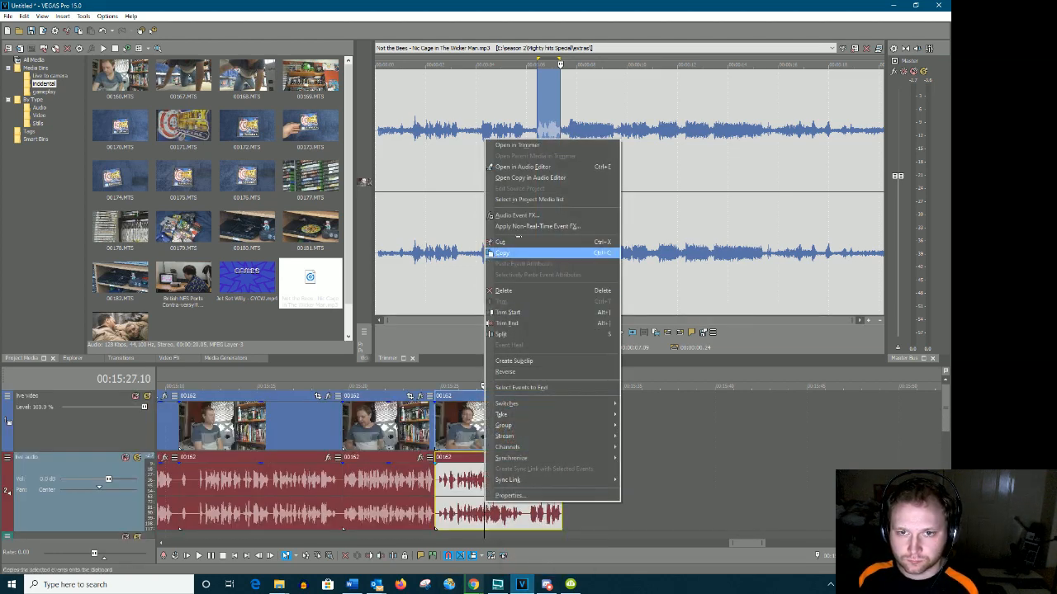
{"action": "left_click", "coordinate": [520, 145]}
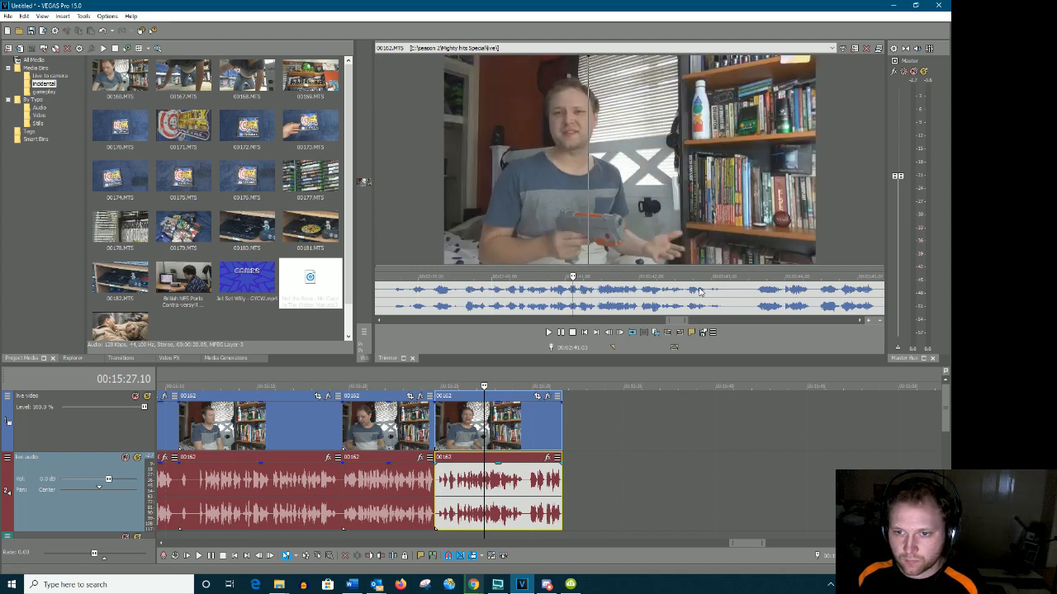
Play through the later part of 00162 in the Trimmer to find the next usable line of the script
{"action": "left_click", "coordinate": [699, 291]}
{"action": "key", "text": "space"}
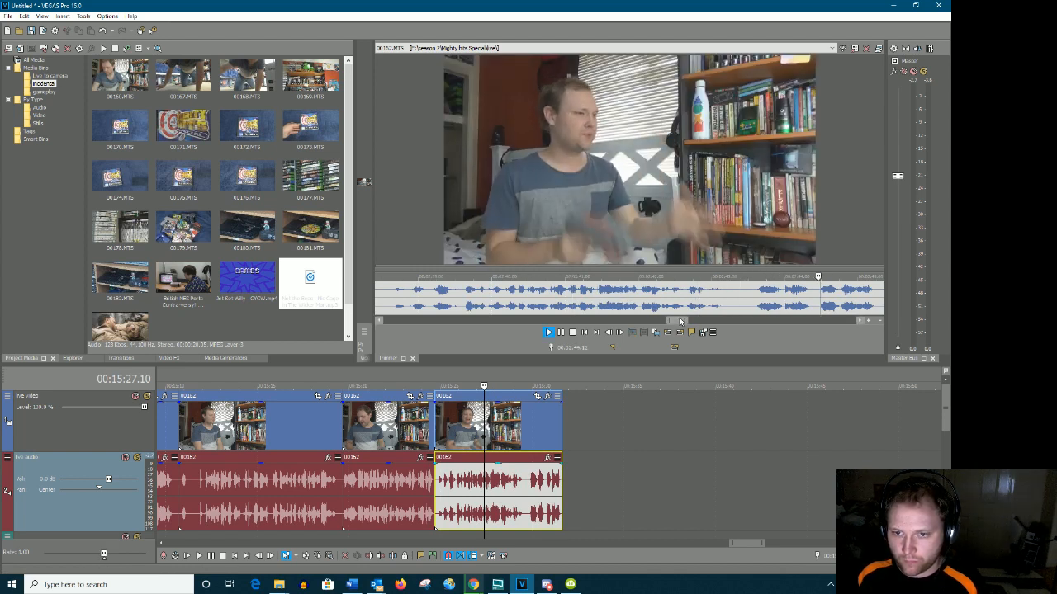
{"action": "scroll", "coordinate": [680, 296], "scroll_direction": "down", "scroll_amount": 2}
{"action": "left_click_drag", "start_coordinate": [688, 320], "coordinate": [695, 323]}
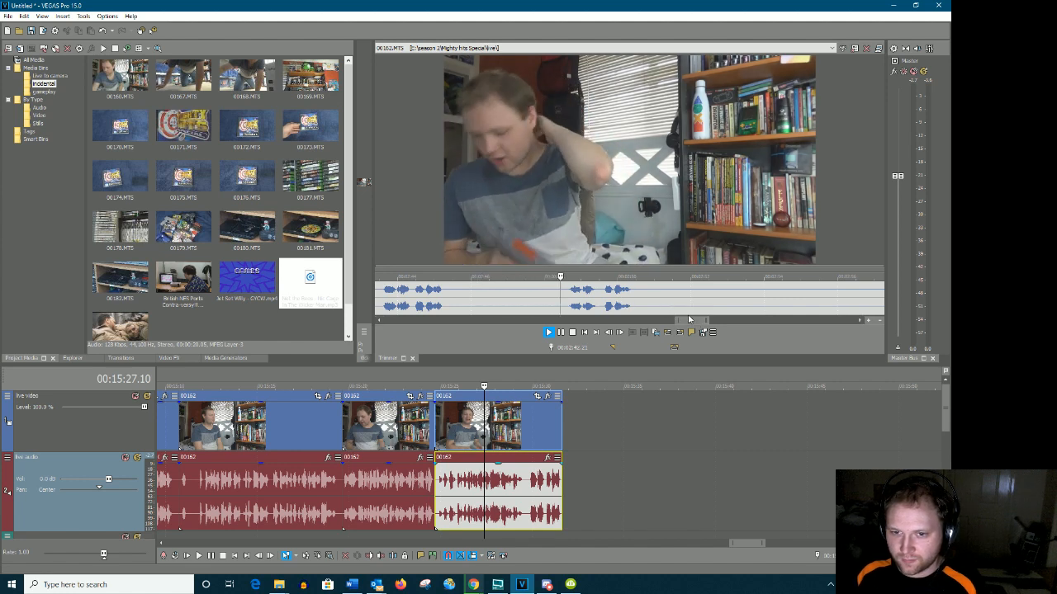
{"action": "left_click_drag", "start_coordinate": [695, 322], "coordinate": [734, 320]}
{"action": "scroll", "coordinate": [697, 307], "scroll_direction": "down", "scroll_amount": 4}
{"action": "left_click", "coordinate": [624, 296]}
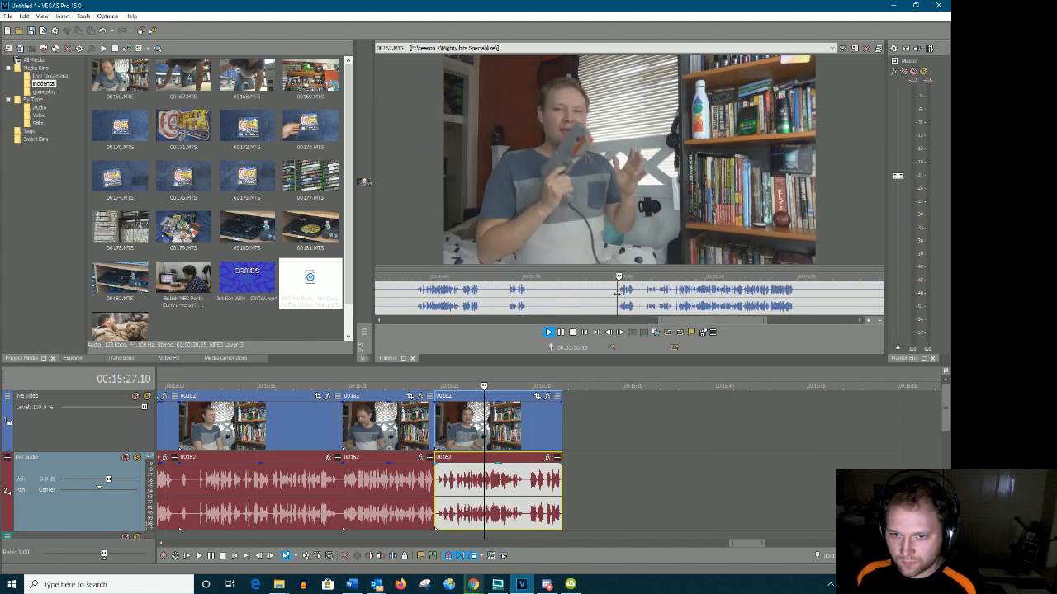
{"action": "left_click_drag", "start_coordinate": [663, 319], "coordinate": [681, 319]}
{"action": "left_click", "coordinate": [561, 336]}
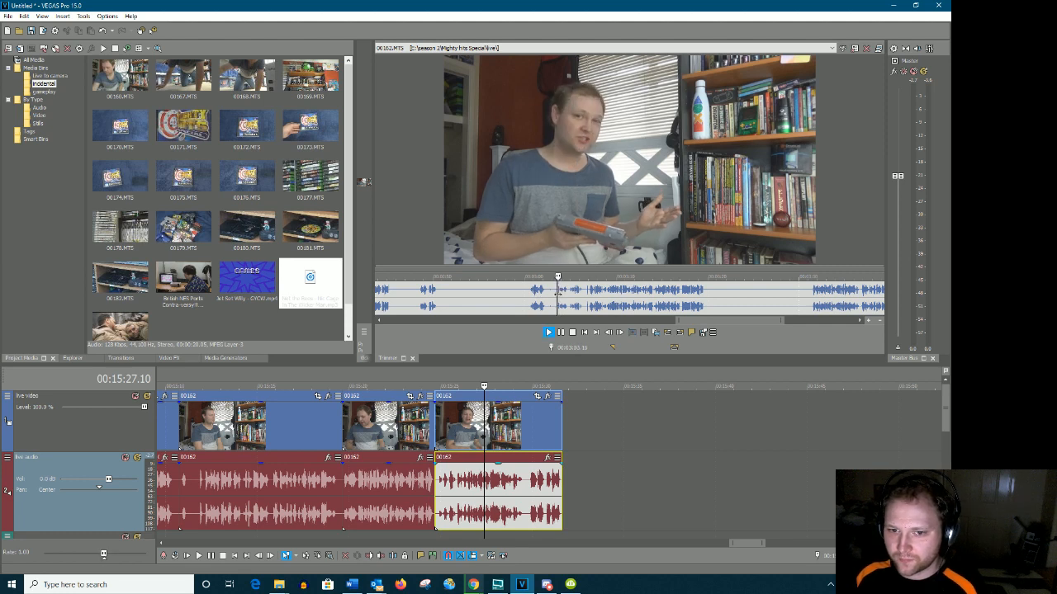
Select the short line from about 00:03:00.09 to 00:03:02.07 of 00162 and append it to the live tracks after the last take
{"action": "left_click", "coordinate": [527, 301]}
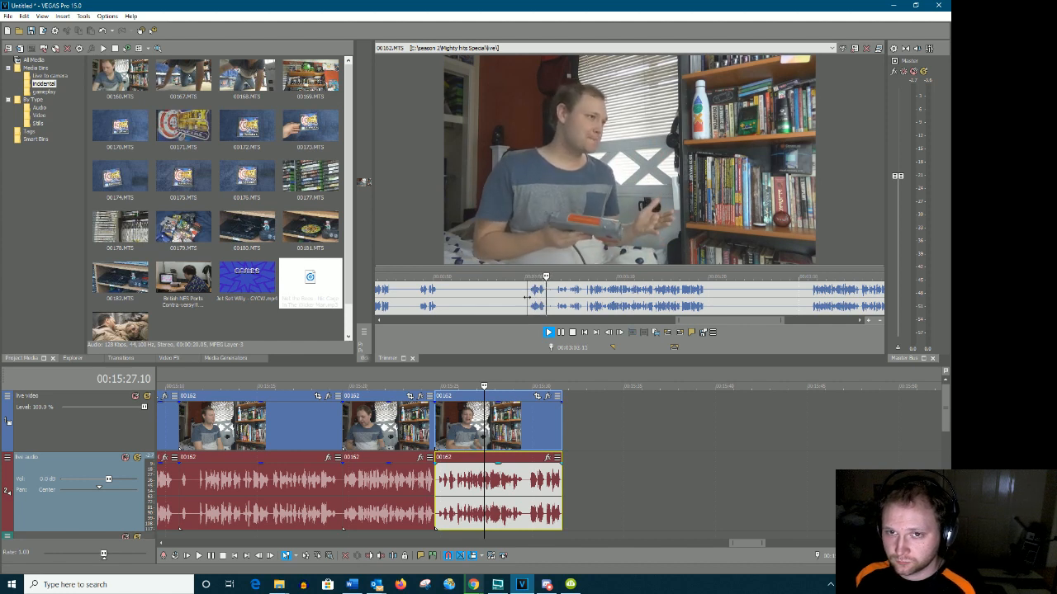
{"action": "left_click_drag", "start_coordinate": [527, 296], "coordinate": [543, 290]}
{"action": "left_click", "coordinate": [694, 296]}
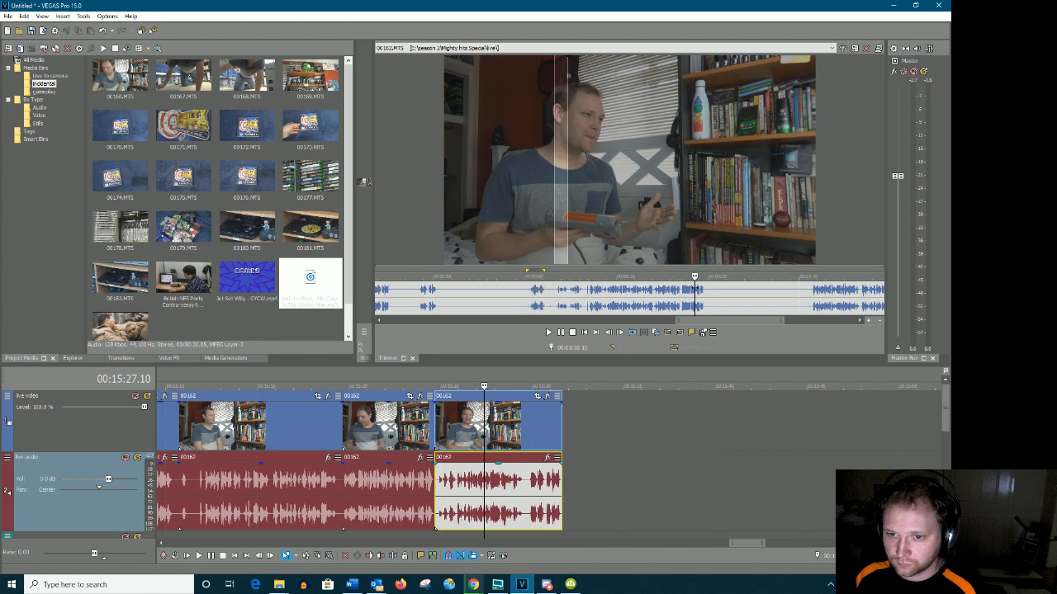
{"action": "key", "text": "space"}
{"action": "key", "text": "space"}
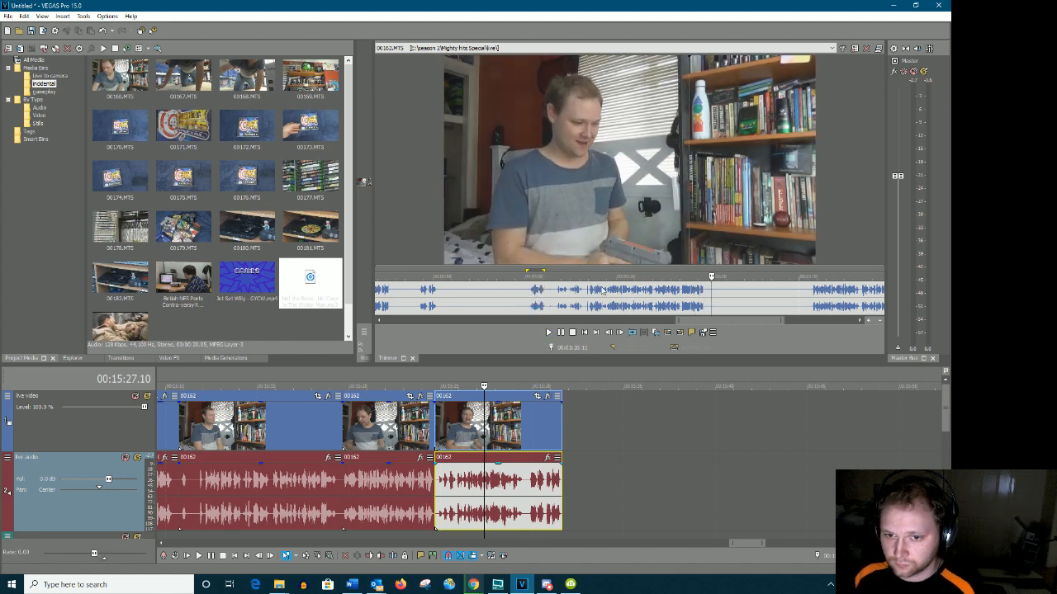
{"action": "left_click", "coordinate": [524, 295]}
{"action": "key", "text": "space"}
{"action": "key", "text": "space"}
{"action": "left_click_drag", "start_coordinate": [545, 293], "coordinate": [571, 417]}
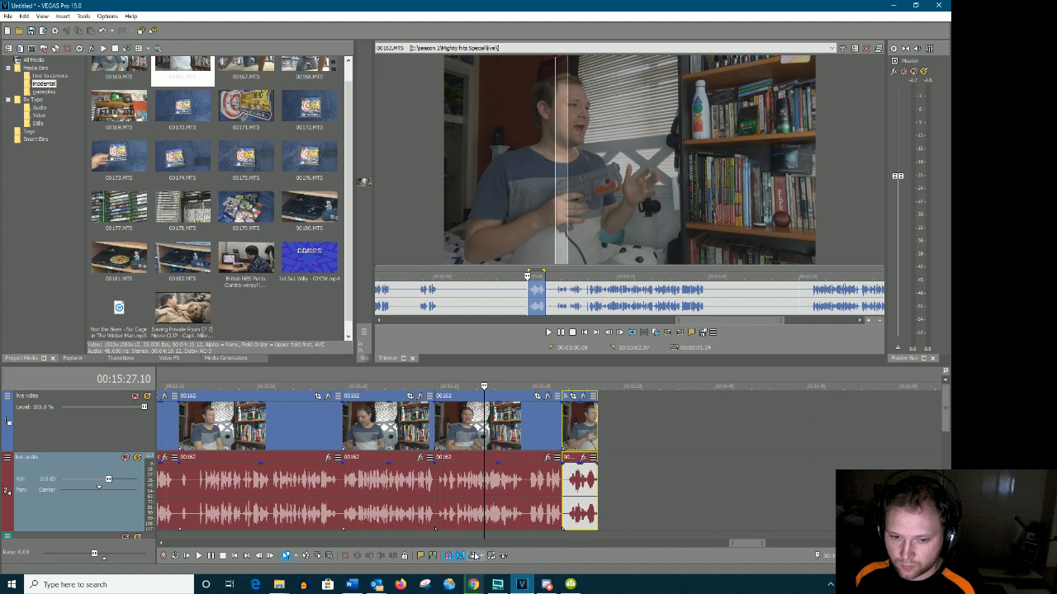
Append the 00162 section from about 00:03:03.13 to 00:03:19.16 to the end of the live video and audio tracks
{"action": "left_click_drag", "start_coordinate": [557, 295], "coordinate": [582, 293]}
{"action": "key", "text": "space"}
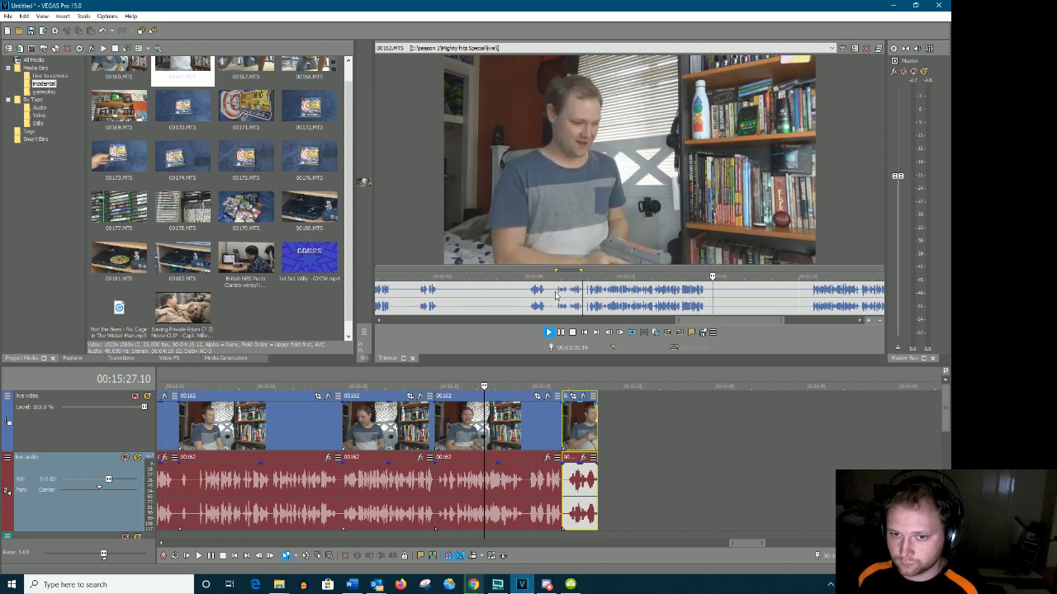
{"action": "left_click_drag", "start_coordinate": [557, 294], "coordinate": [603, 477]}
{"action": "scroll", "coordinate": [605, 477], "scroll_direction": "down", "scroll_amount": 3}
{"action": "left_click_drag", "start_coordinate": [717, 544], "coordinate": [720, 544]}
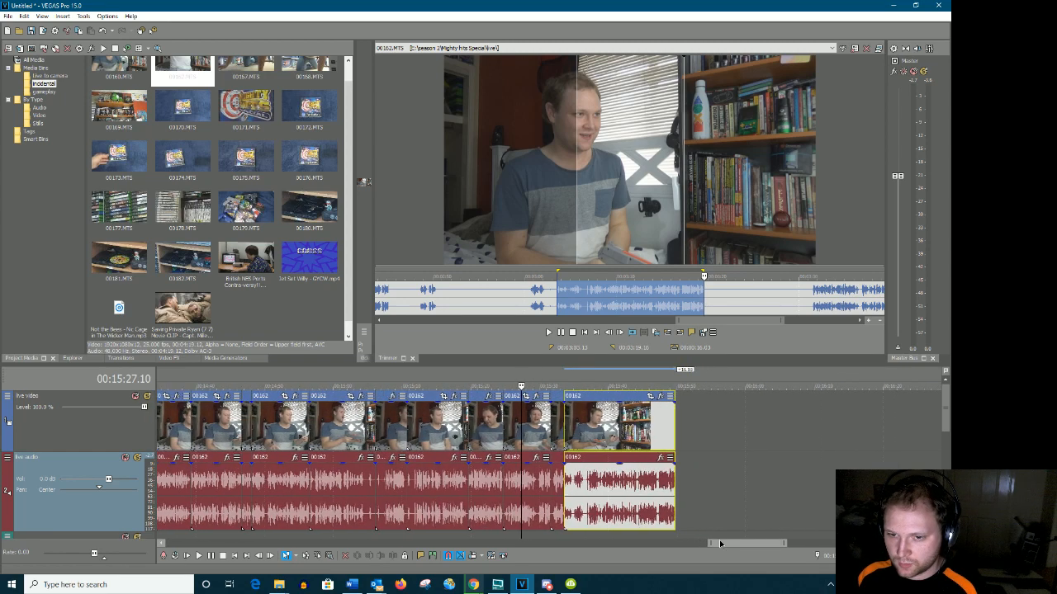
{"action": "scroll", "coordinate": [557, 481], "scroll_direction": "down", "scroll_amount": 3}
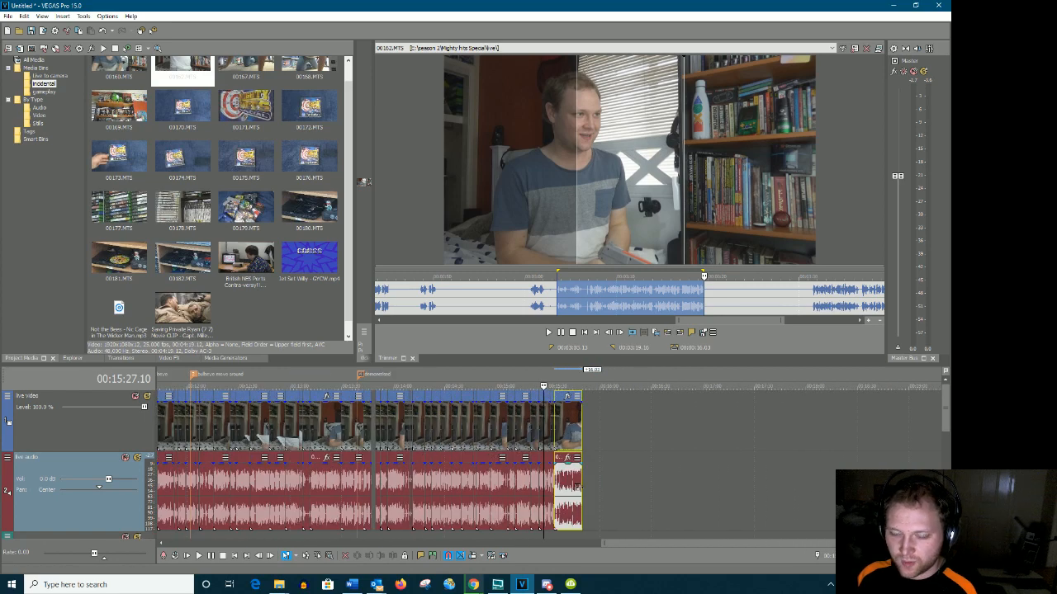
{"action": "scroll", "coordinate": [578, 487], "scroll_direction": "up", "scroll_amount": 5}
{"action": "left_click_drag", "start_coordinate": [743, 543], "coordinate": [759, 543]}
Play the next attempt in 00162 and append the section from about 00:03:31.11 to 00:03:42.09 to the live tracks
{"action": "left_click", "coordinate": [764, 312]}
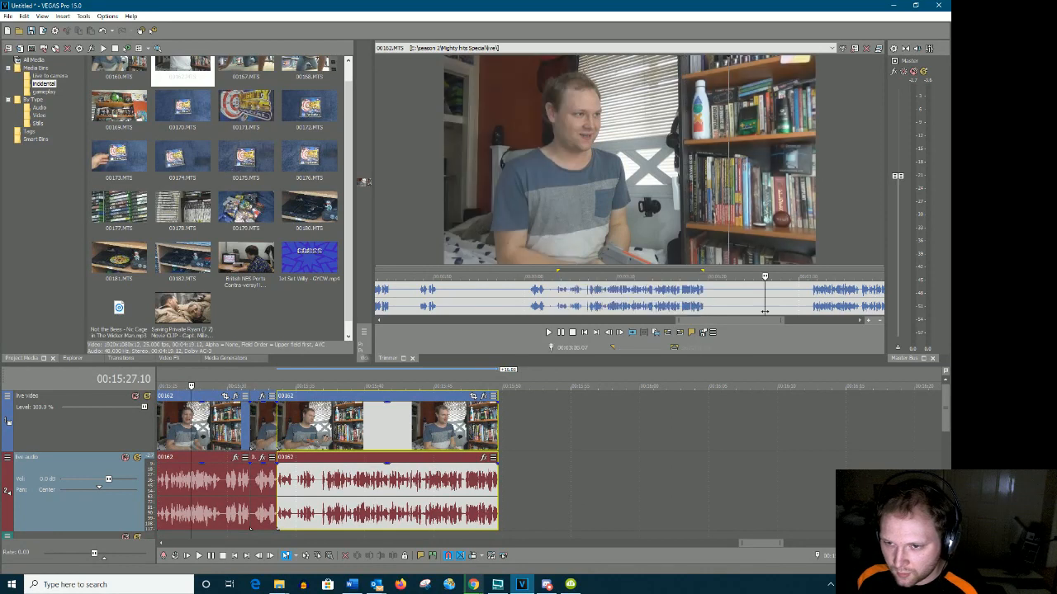
{"action": "left_click_drag", "start_coordinate": [766, 321], "coordinate": [803, 323]}
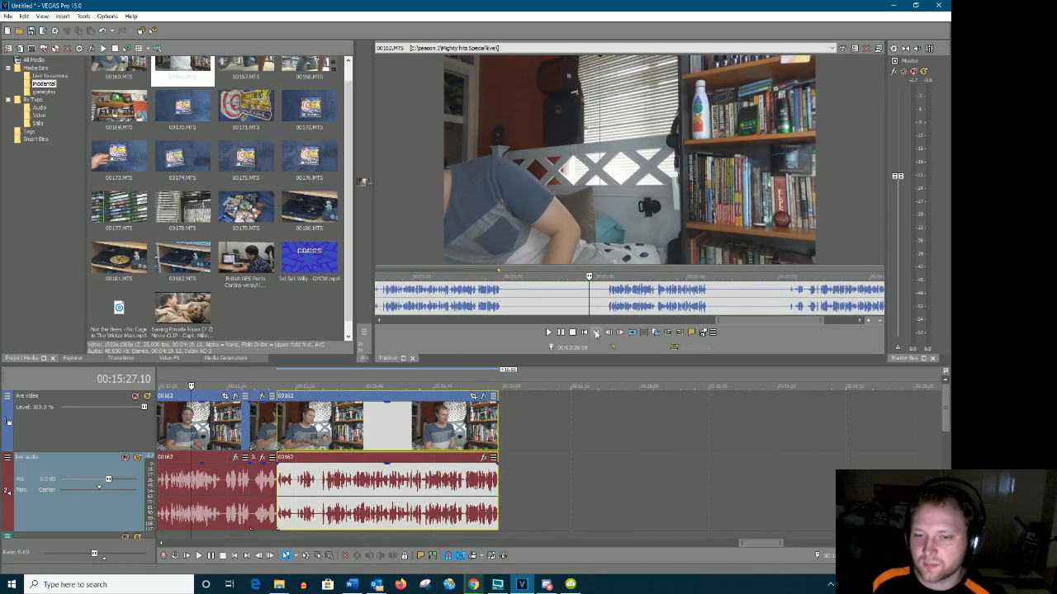
{"action": "left_click_drag", "start_coordinate": [762, 321], "coordinate": [782, 322]}
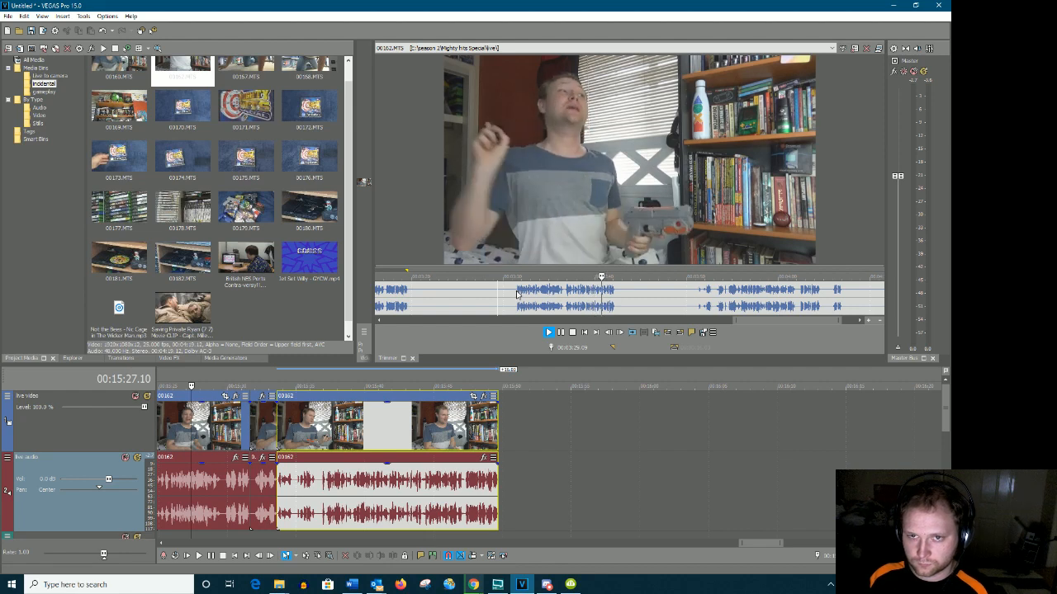
{"action": "left_click_drag", "start_coordinate": [517, 294], "coordinate": [586, 422]}
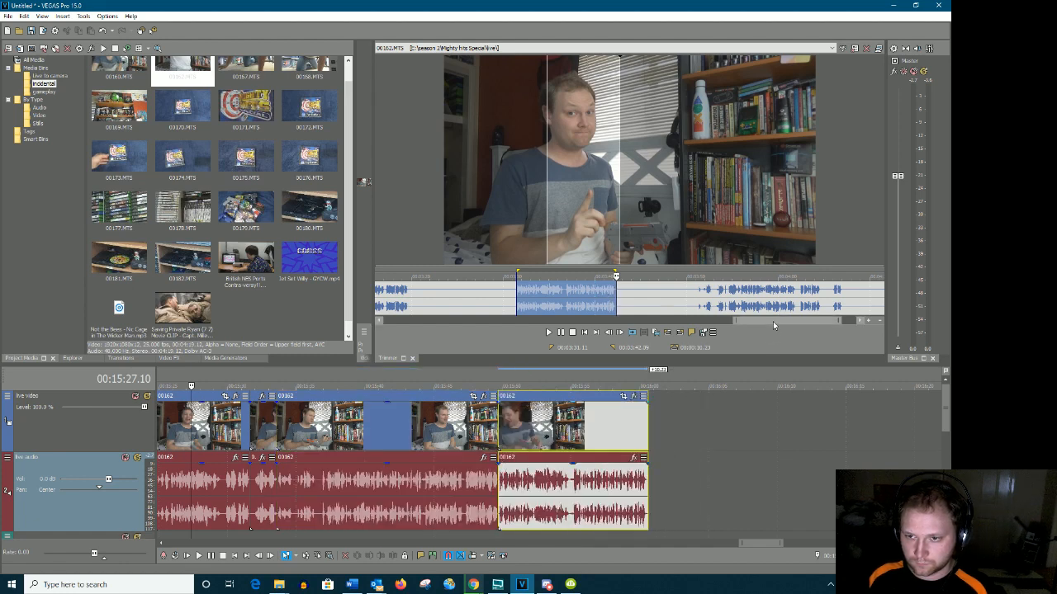
Play the closing lines of 00162 and append the section from about 00:03:51.04 to 00:04:07.12 to the live tracks
{"action": "left_click_drag", "start_coordinate": [774, 322], "coordinate": [797, 323]}
{"action": "left_click", "coordinate": [674, 298]}
{"action": "key", "text": "space"}
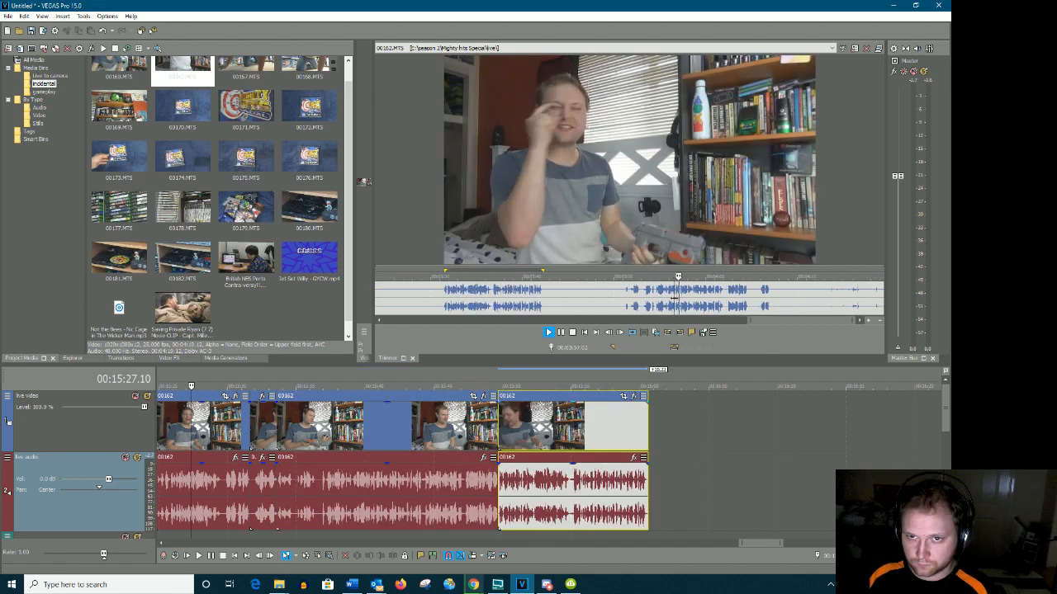
{"action": "left_click", "coordinate": [619, 295]}
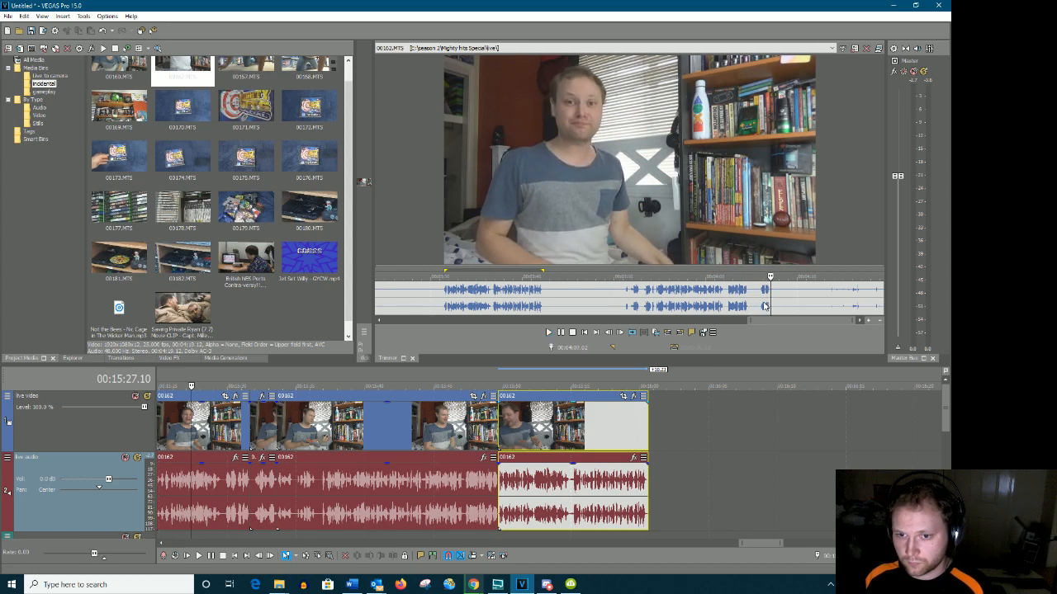
{"action": "left_click_drag", "start_coordinate": [627, 292], "coordinate": [660, 465]}
{"action": "scroll", "coordinate": [656, 460], "scroll_direction": "down", "scroll_amount": 3}
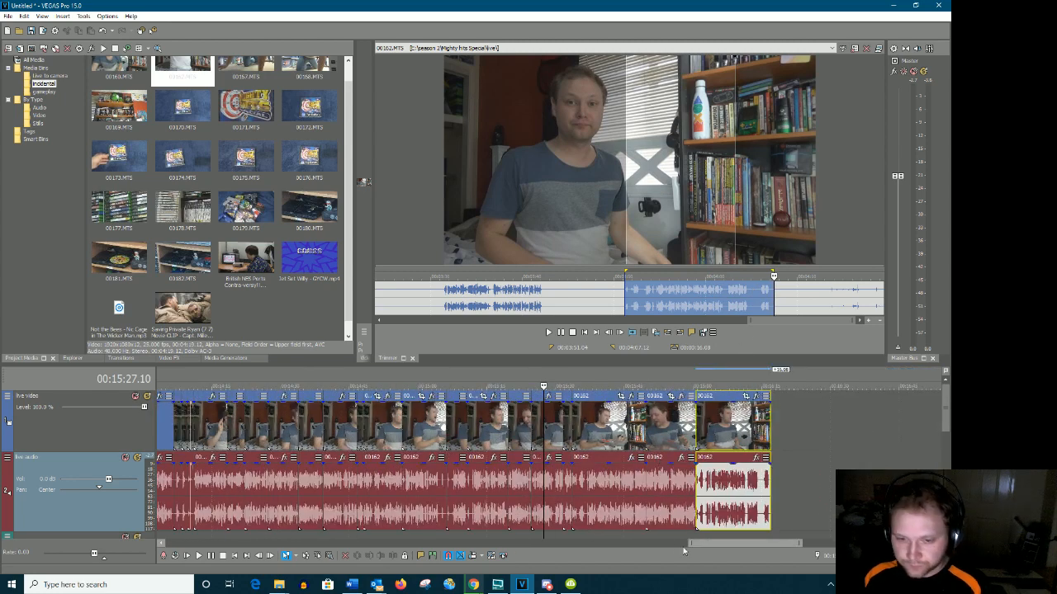
{"action": "left_click_drag", "start_coordinate": [707, 544], "coordinate": [728, 545]}
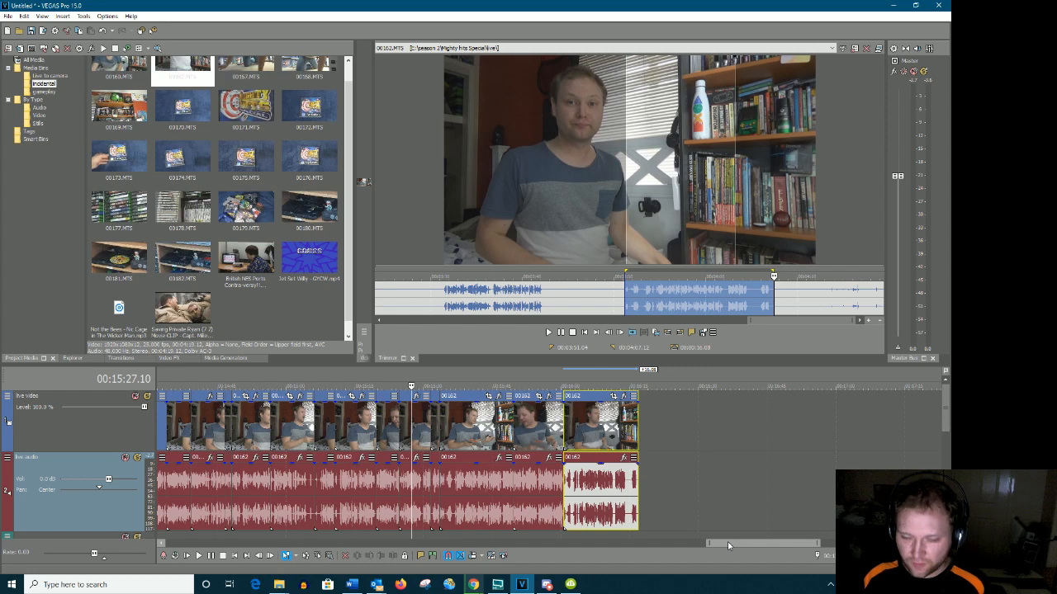
Check the whole 00162 waveform, list the project's video media and load 00163.MTS into the Trimmer
{"action": "scroll", "coordinate": [797, 307], "scroll_direction": "down", "scroll_amount": 3}
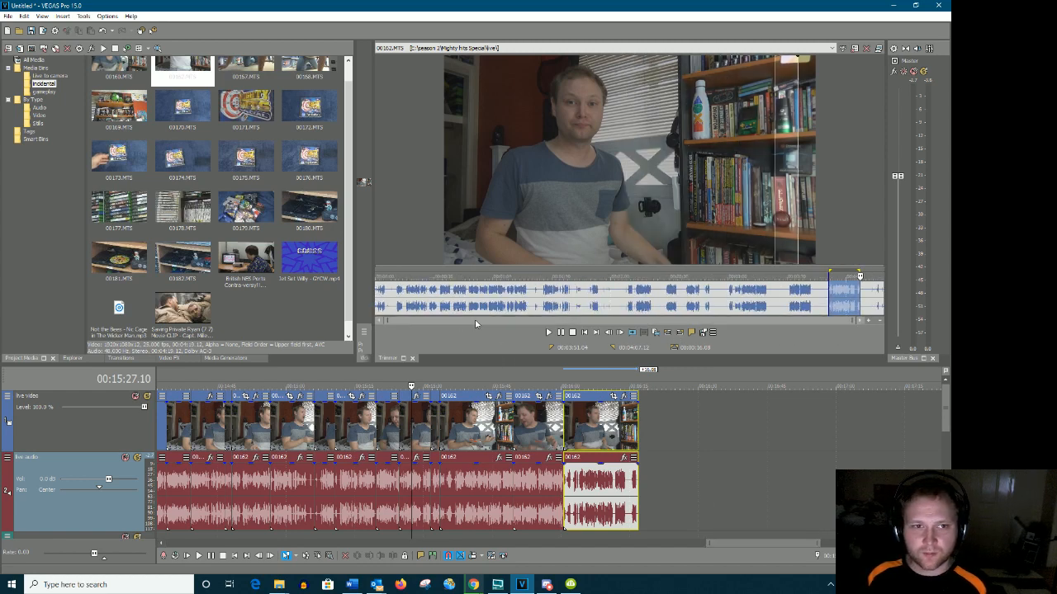
{"action": "left_click_drag", "start_coordinate": [385, 321], "coordinate": [663, 326]}
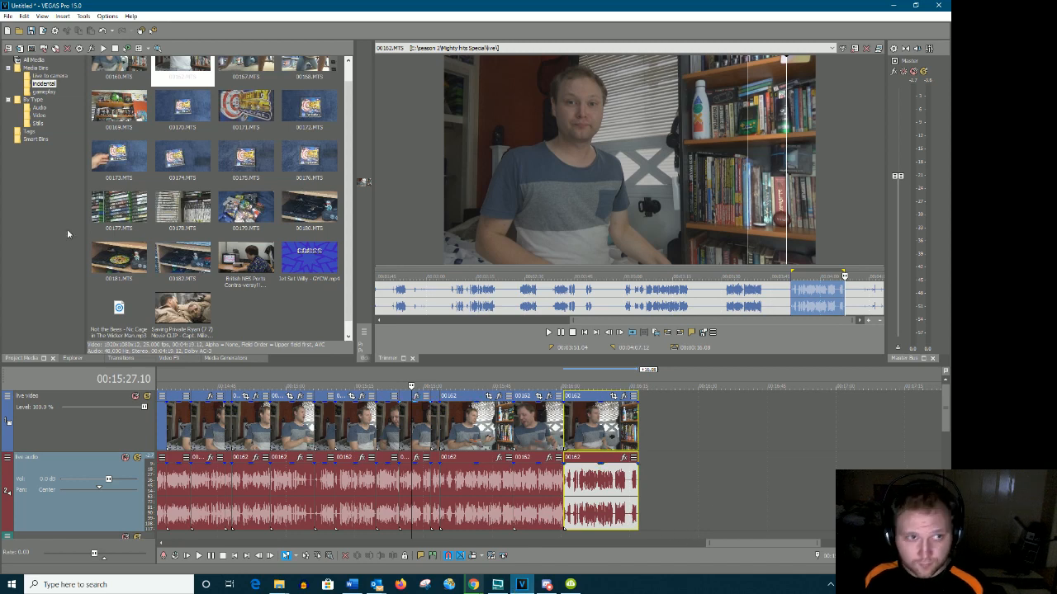
{"action": "left_click", "coordinate": [38, 109]}
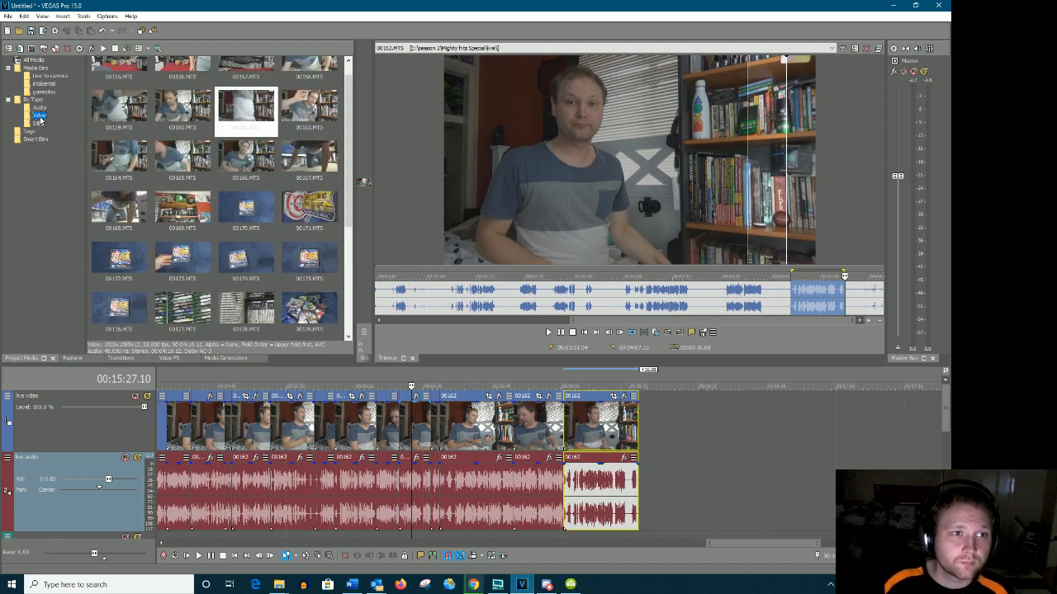
{"action": "left_click", "coordinate": [44, 117]}
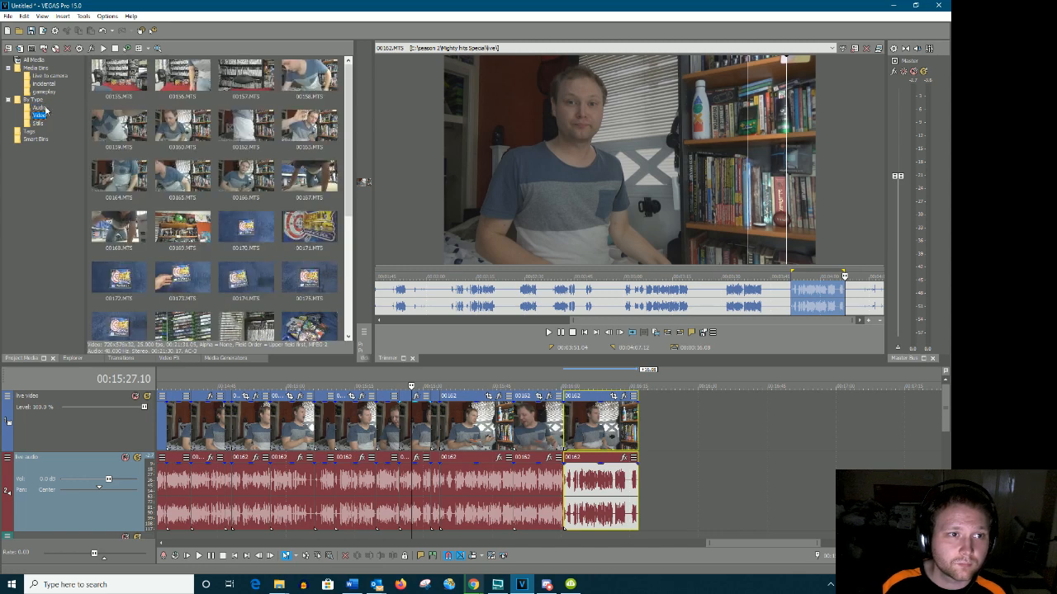
{"action": "left_click", "coordinate": [38, 108]}
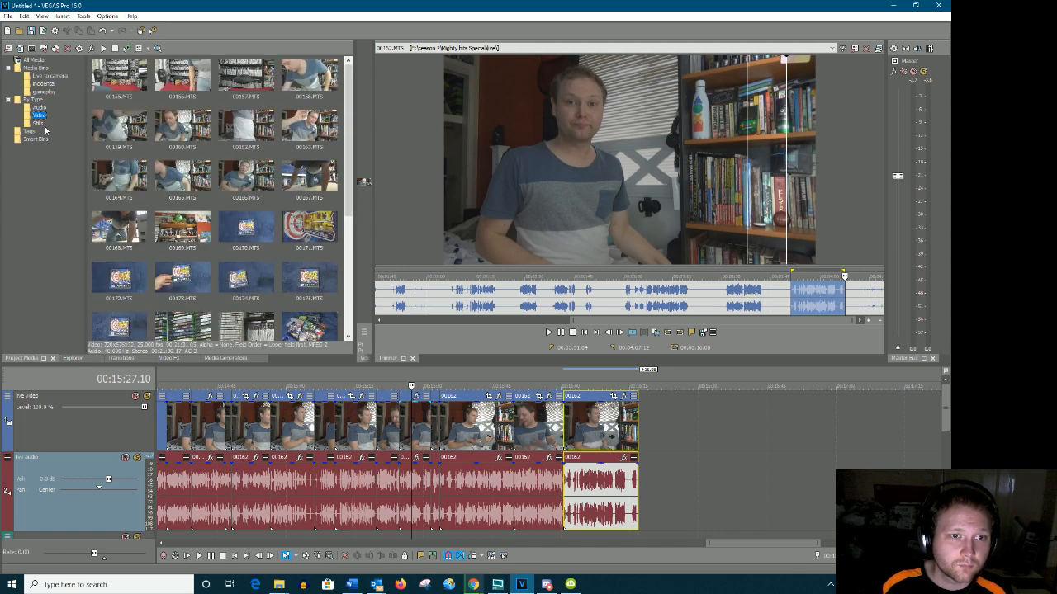
{"action": "double_click", "coordinate": [301, 138]}
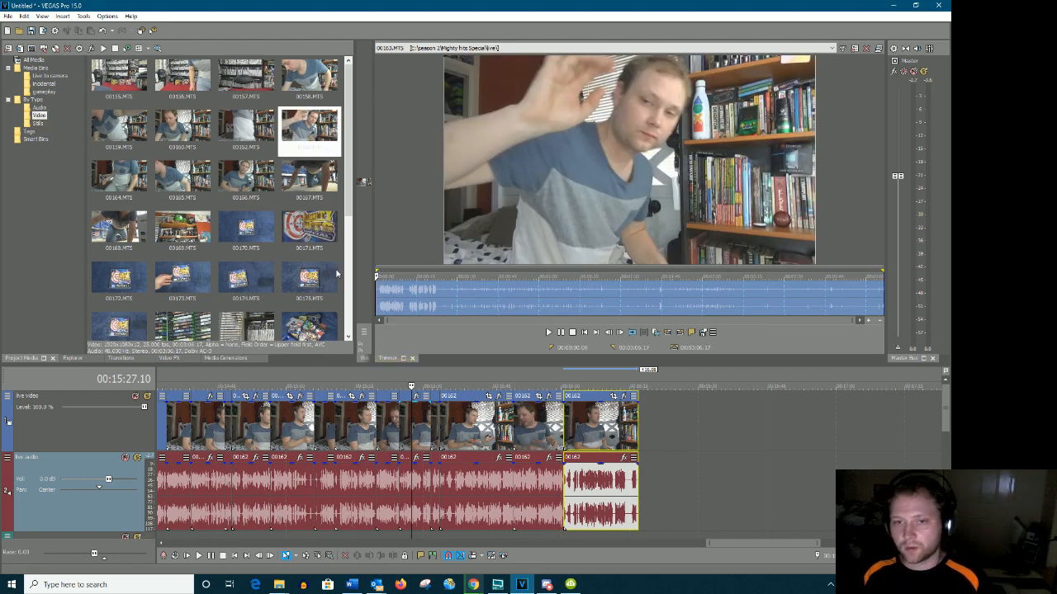
Play a mid-clip sample and the opening lines of 00163 in the Trimmer
{"action": "left_click", "coordinate": [473, 299]}
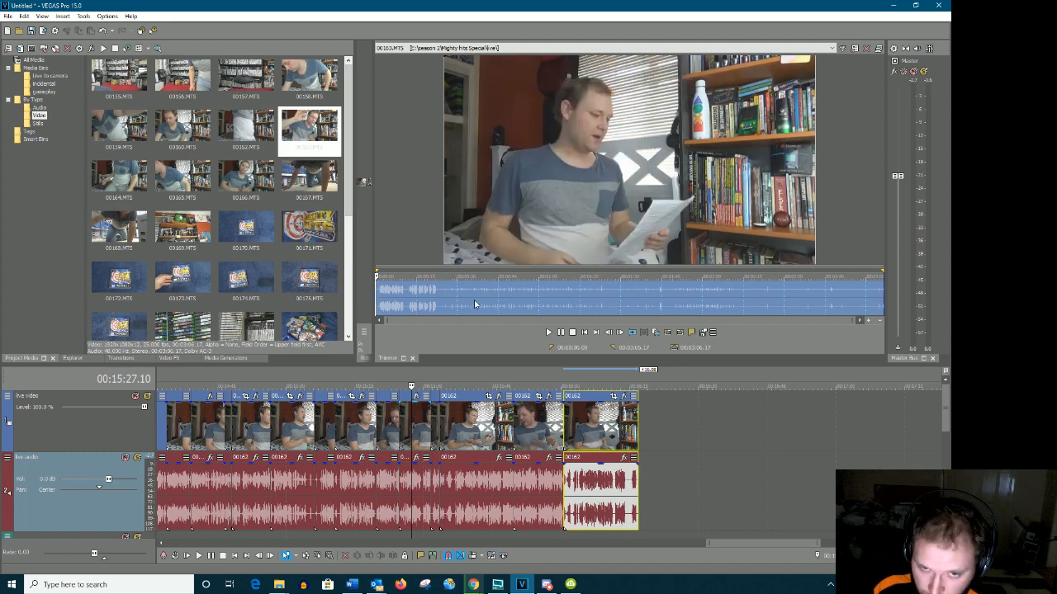
{"action": "key", "text": "space"}
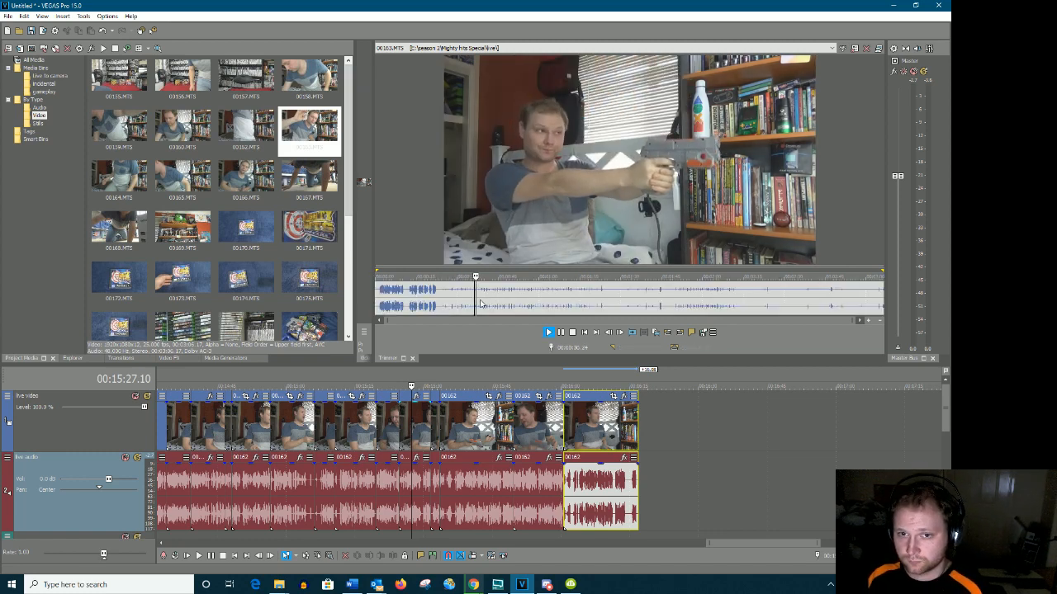
{"action": "key", "text": "space"}
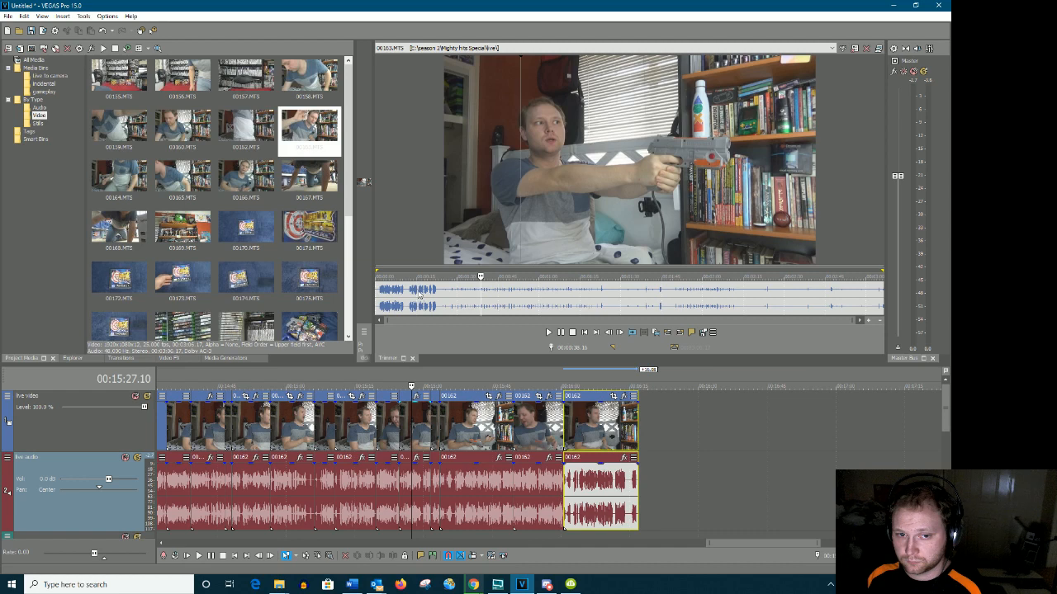
{"action": "left_click", "coordinate": [377, 293]}
{"action": "key", "text": "space"}
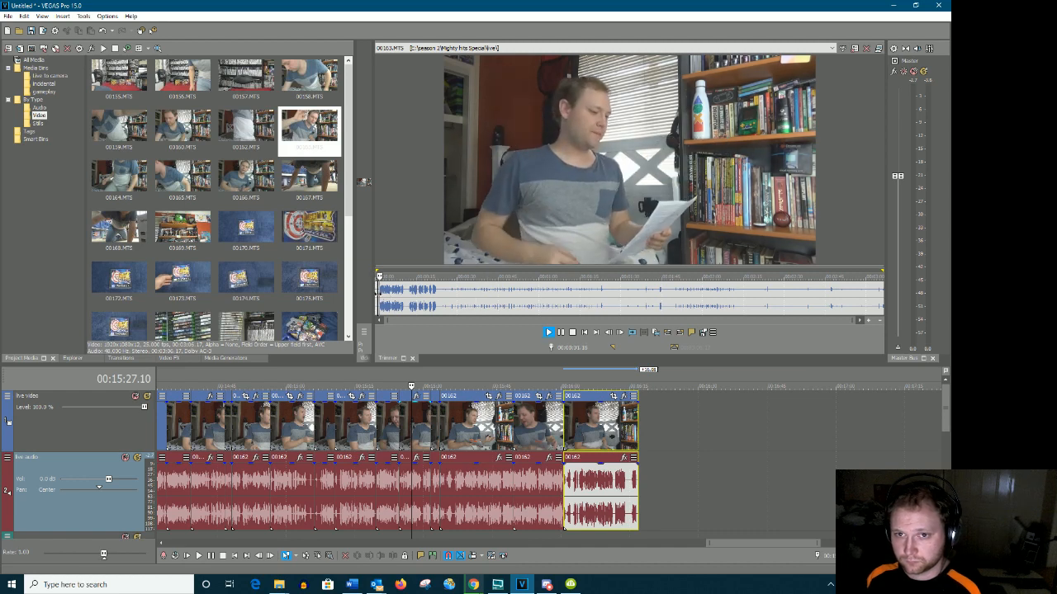
{"action": "key", "text": "space"}
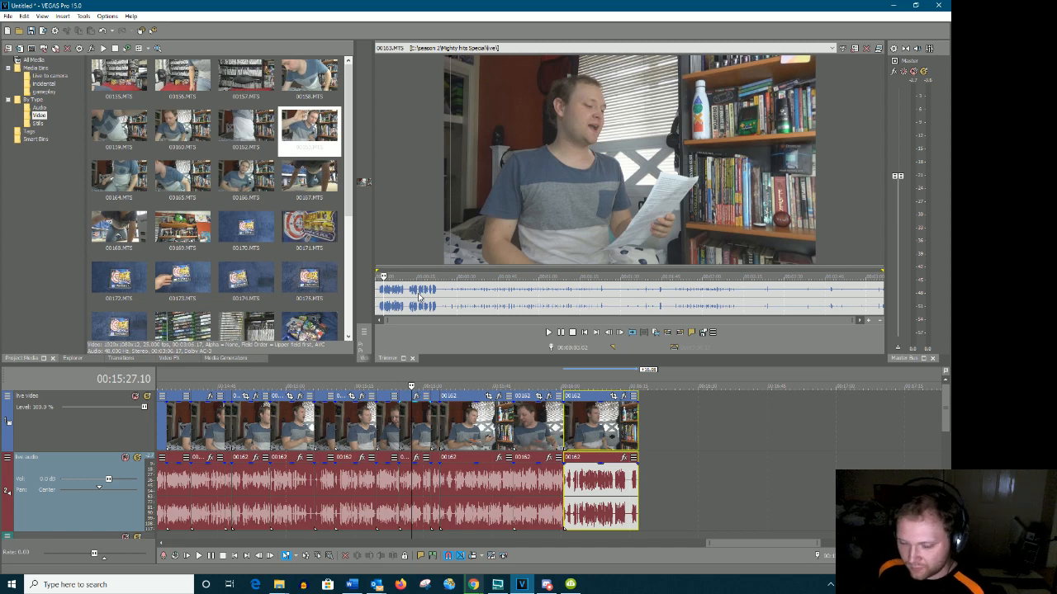
Replay the opening of 00163 and append its section from 00:00:00.00 to about 00:00:22.13 after the last 00162 take
{"action": "left_click", "coordinate": [548, 332]}
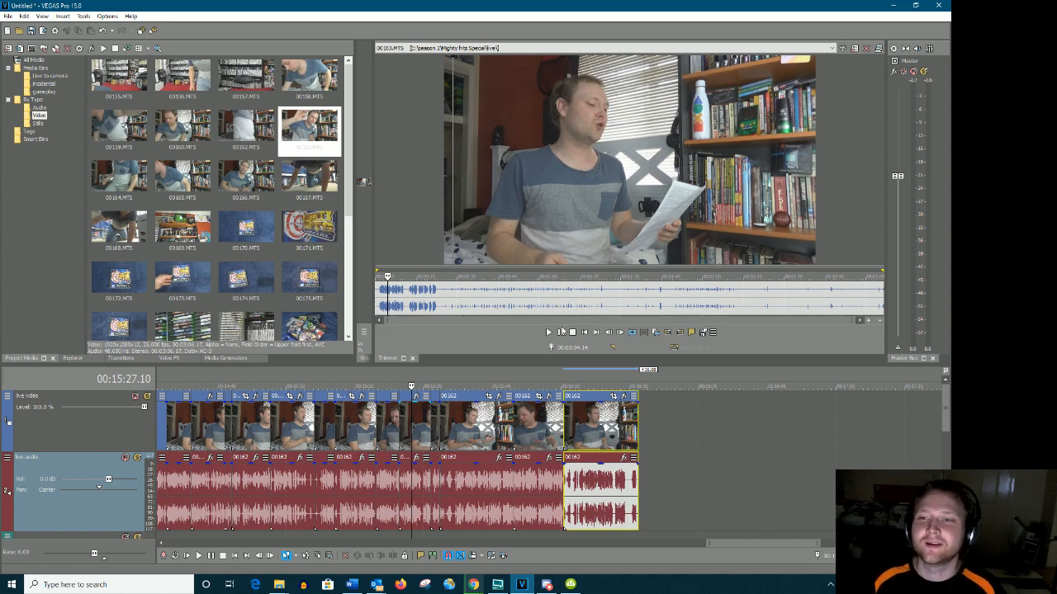
{"action": "left_click", "coordinate": [378, 297]}
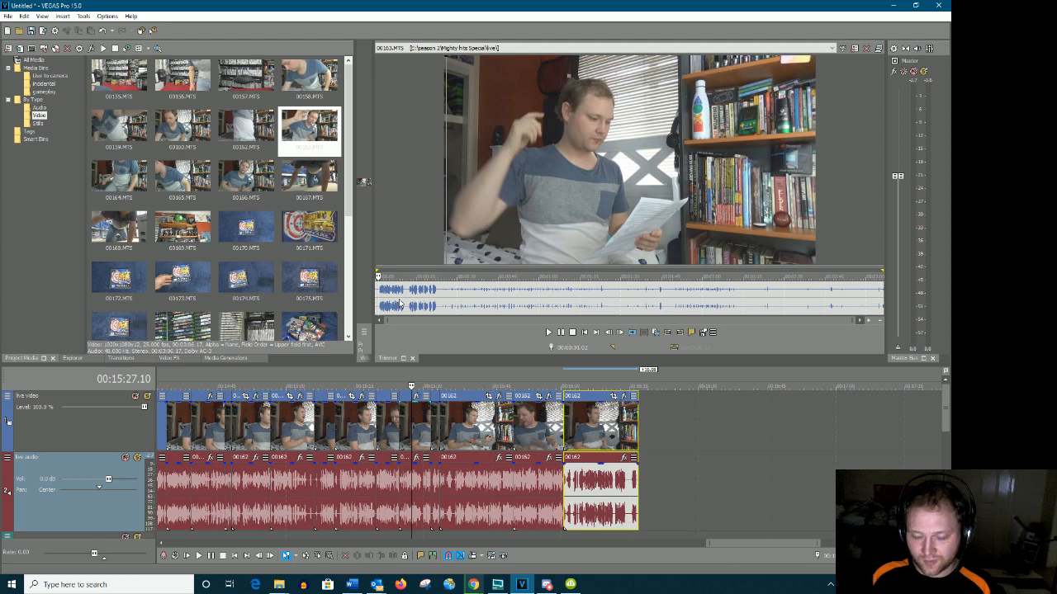
{"action": "key", "text": "space"}
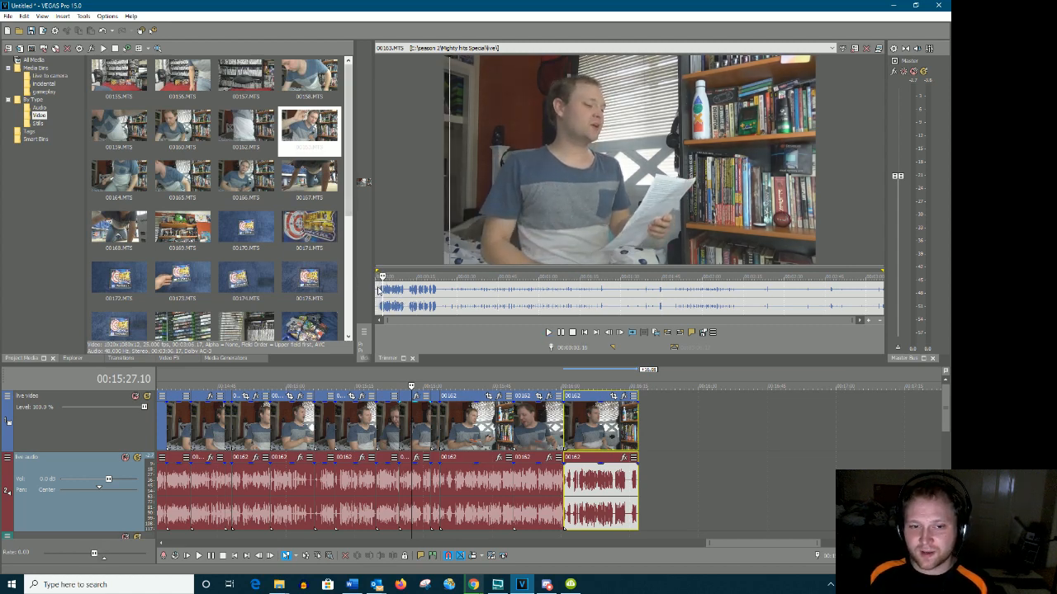
{"action": "left_click", "coordinate": [378, 289]}
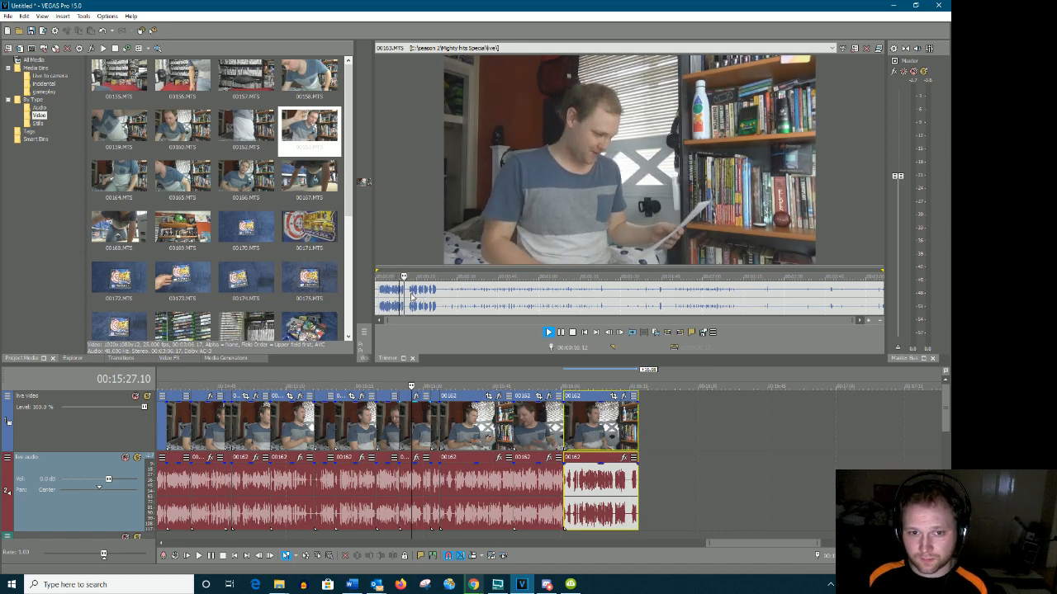
{"action": "left_click_drag", "start_coordinate": [435, 297], "coordinate": [672, 446]}
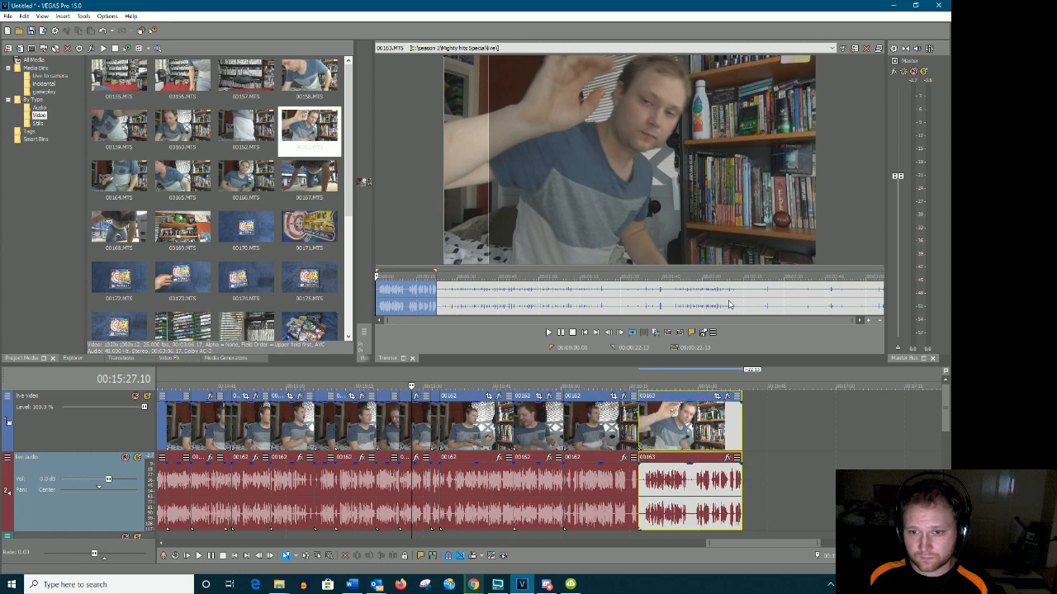
Check a later moment of clip 00163 in the trimmer and add a marker named "platoon" at 00:16:42.08, just after the last timeline clip
{"action": "right_click", "coordinate": [669, 300]}
{"action": "left_click", "coordinate": [566, 302]}
{"action": "left_click", "coordinate": [566, 302]}
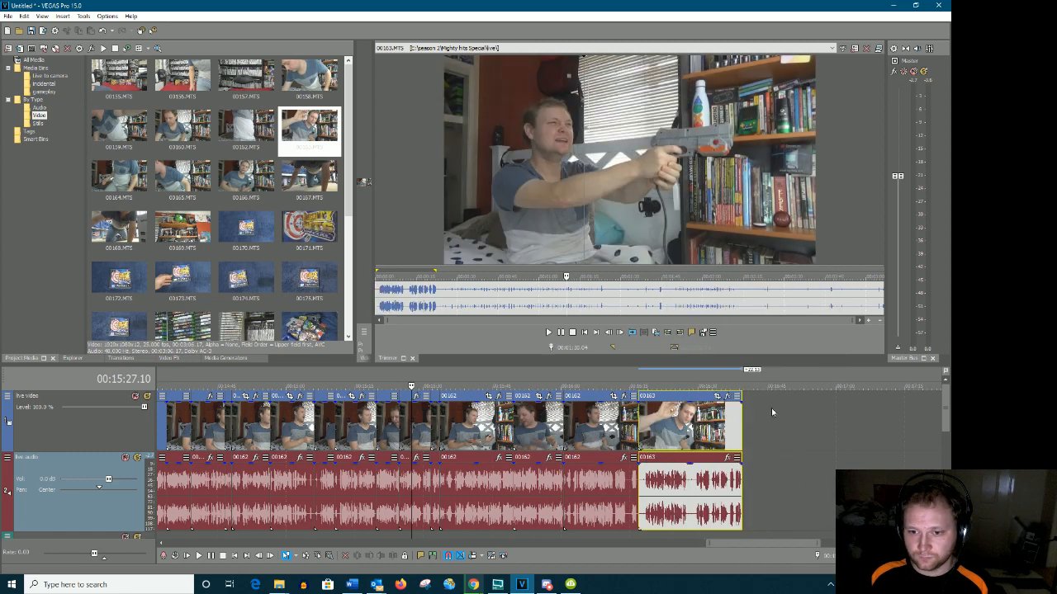
{"action": "left_click", "coordinate": [754, 413]}
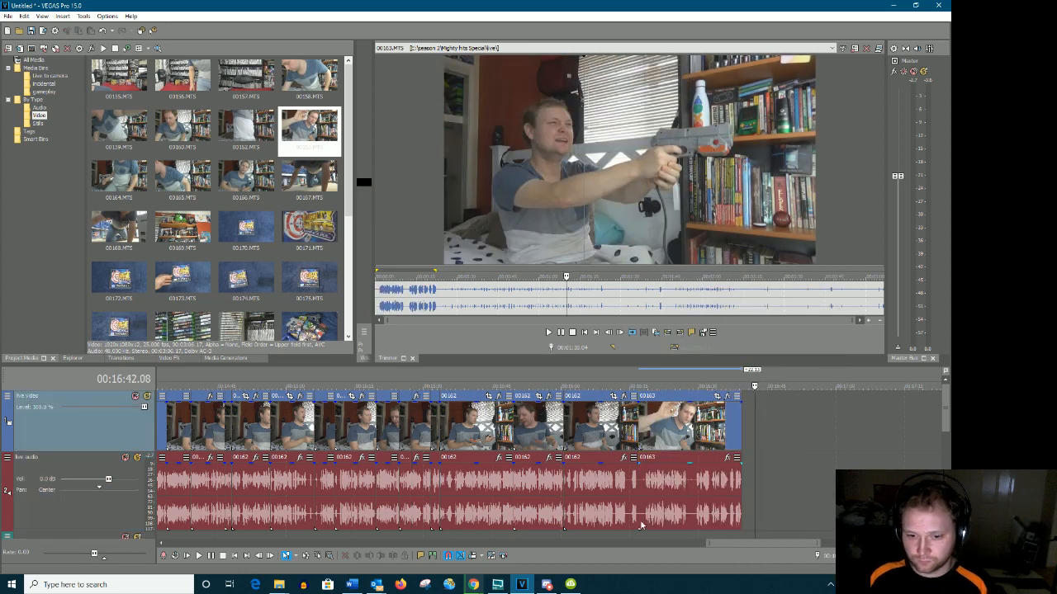
{"action": "left_click", "coordinate": [421, 556]}
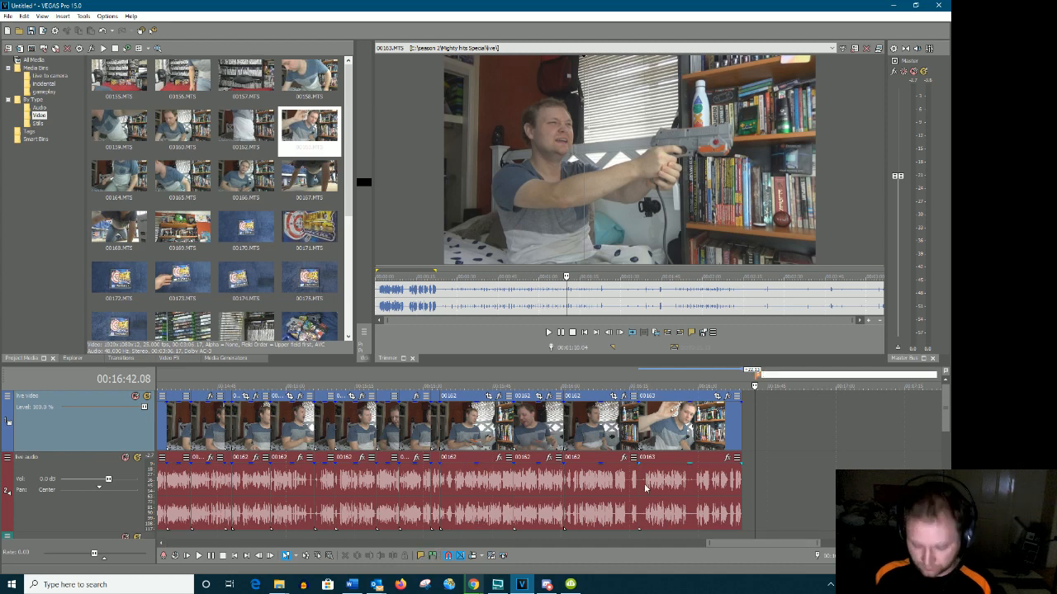
{"action": "type", "text": "atoon"}
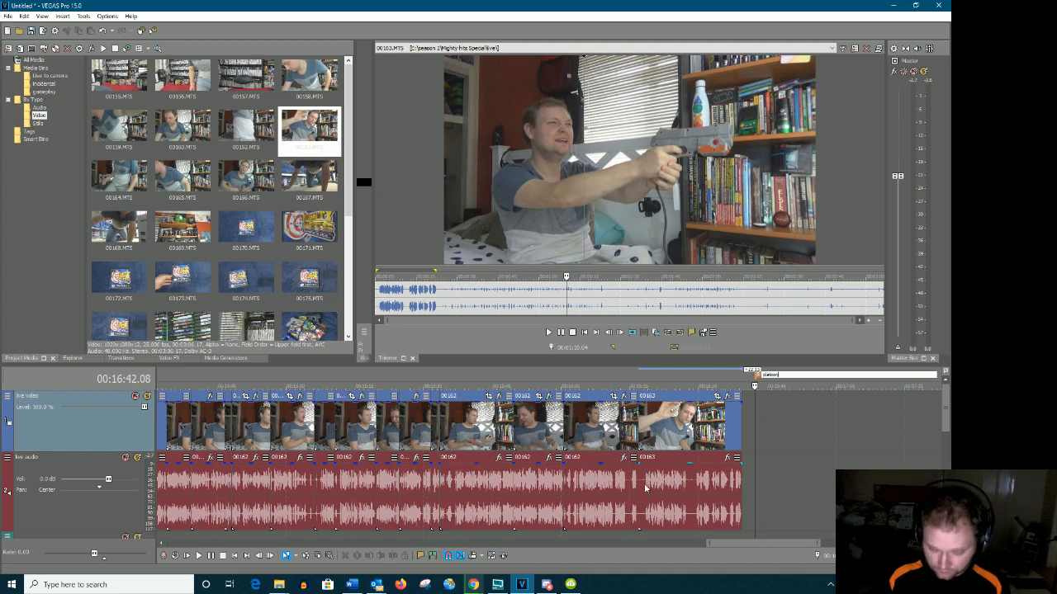
{"action": "key", "text": "Return"}
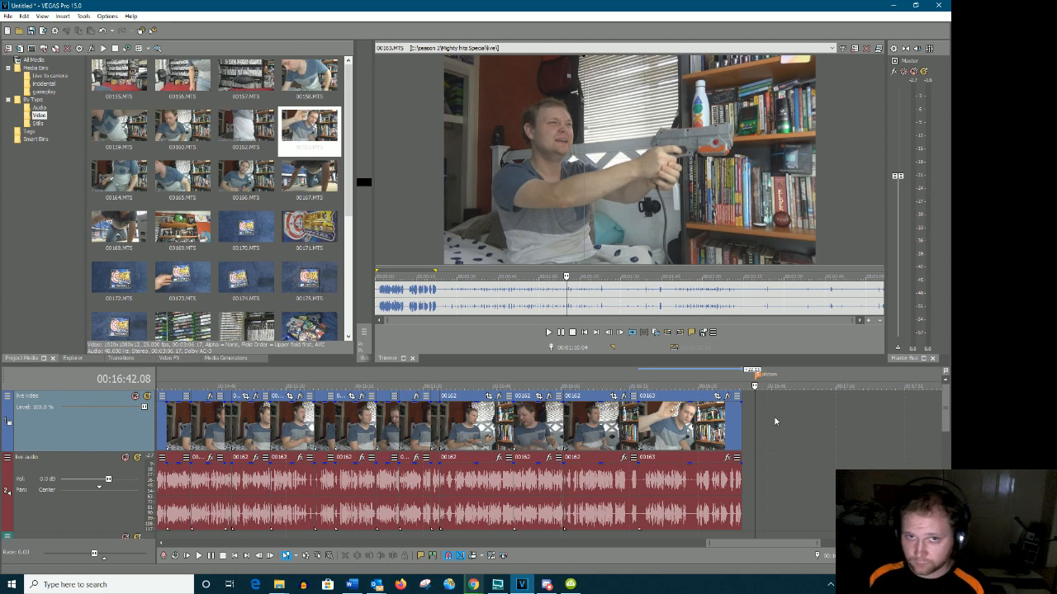
Rename the marker after the last clip as "platoon shooting 163"
{"action": "left_click", "coordinate": [771, 379]}
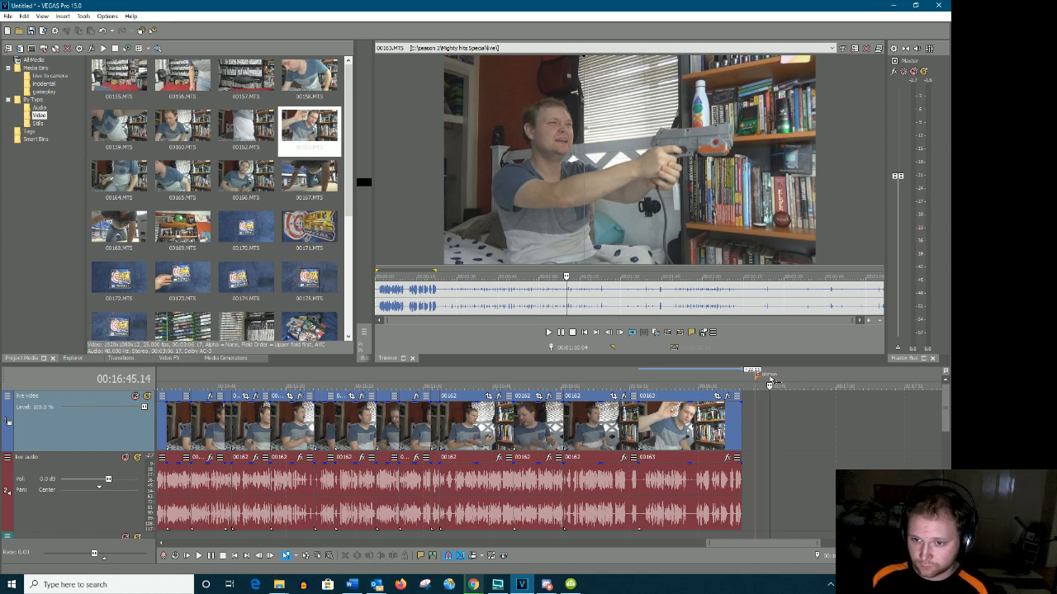
{"action": "right_click", "coordinate": [767, 378]}
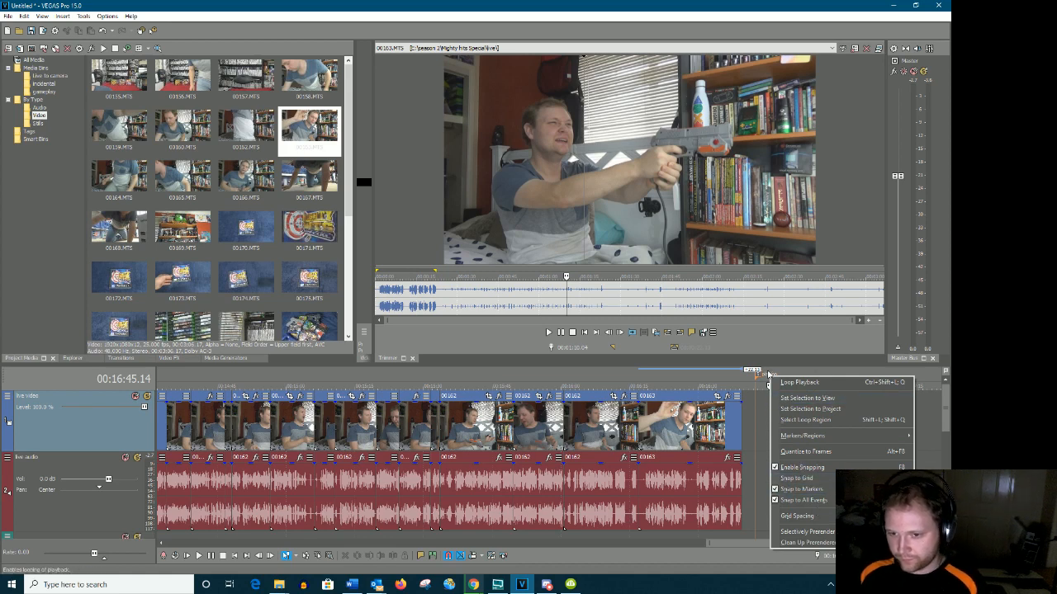
{"action": "right_click", "coordinate": [757, 377]}
{"action": "right_click", "coordinate": [757, 377]}
{"action": "left_click", "coordinate": [779, 392]}
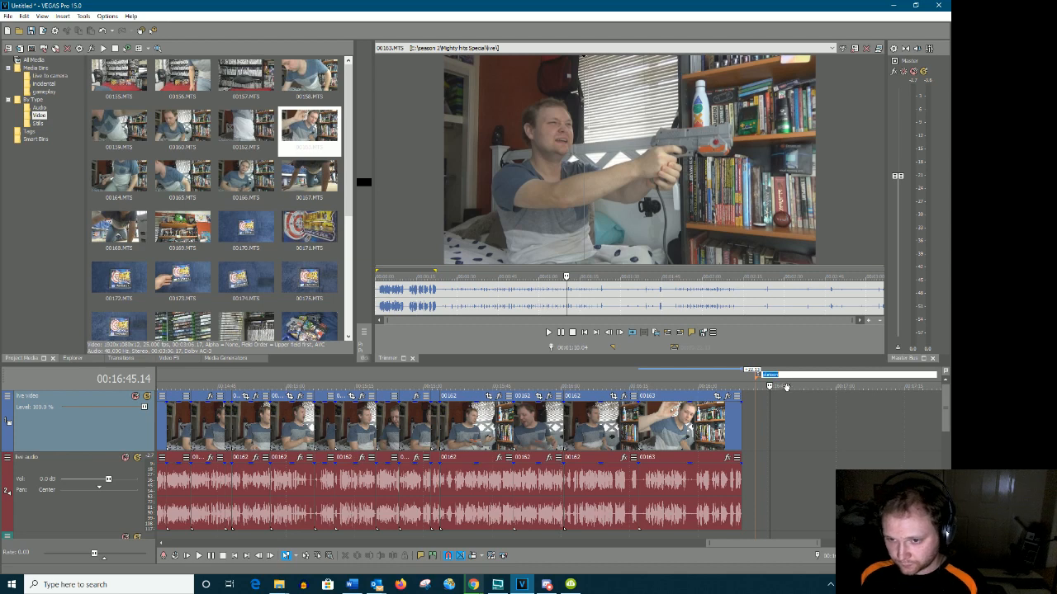
{"action": "key", "text": "Right"}
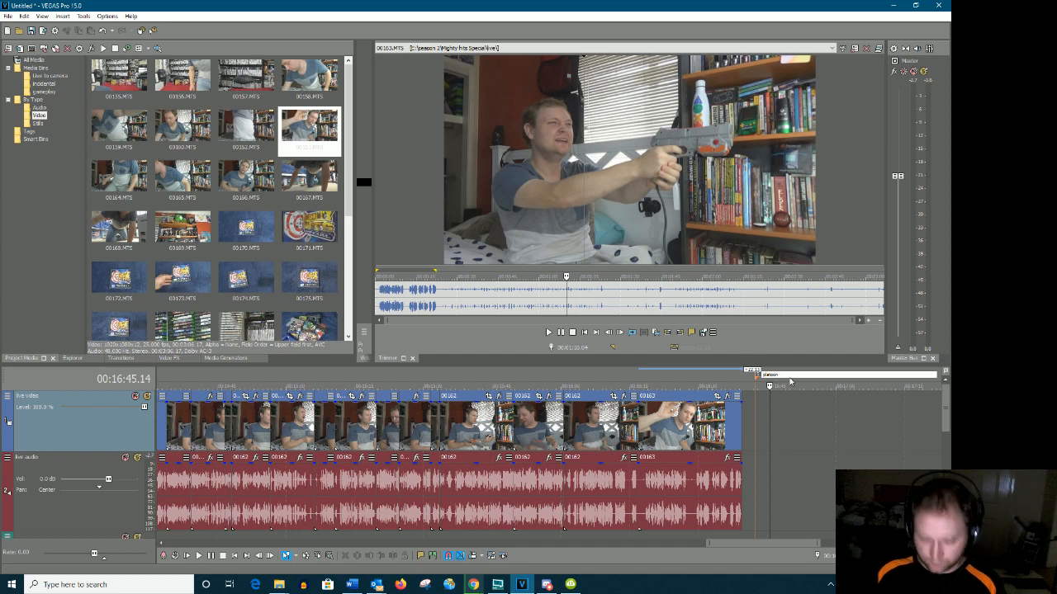
{"action": "type", "text": "shooting"}
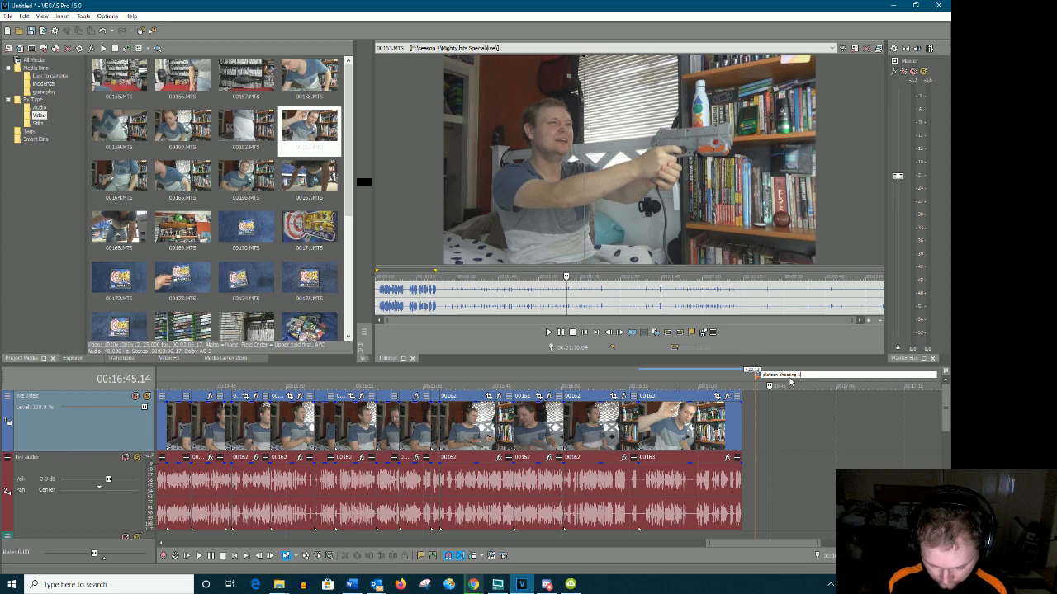
{"action": "type", "text": " 103"}
{"action": "key", "text": "Return"}
Preview the shooting footage of clip 00163 at several points in the trimmer, up to near its end
{"action": "left_click", "coordinate": [502, 297]}
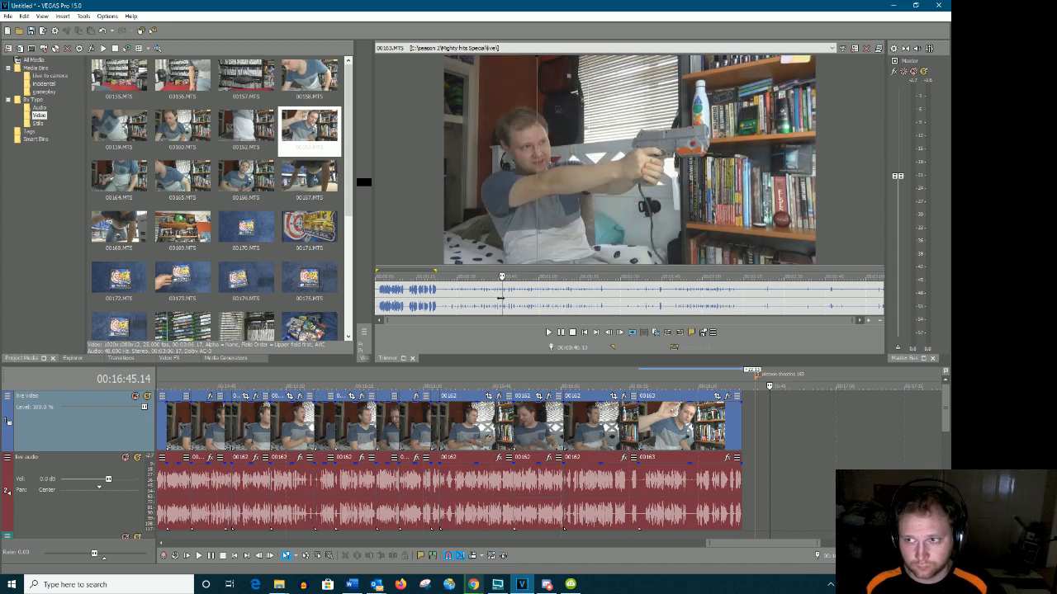
{"action": "key", "text": "space"}
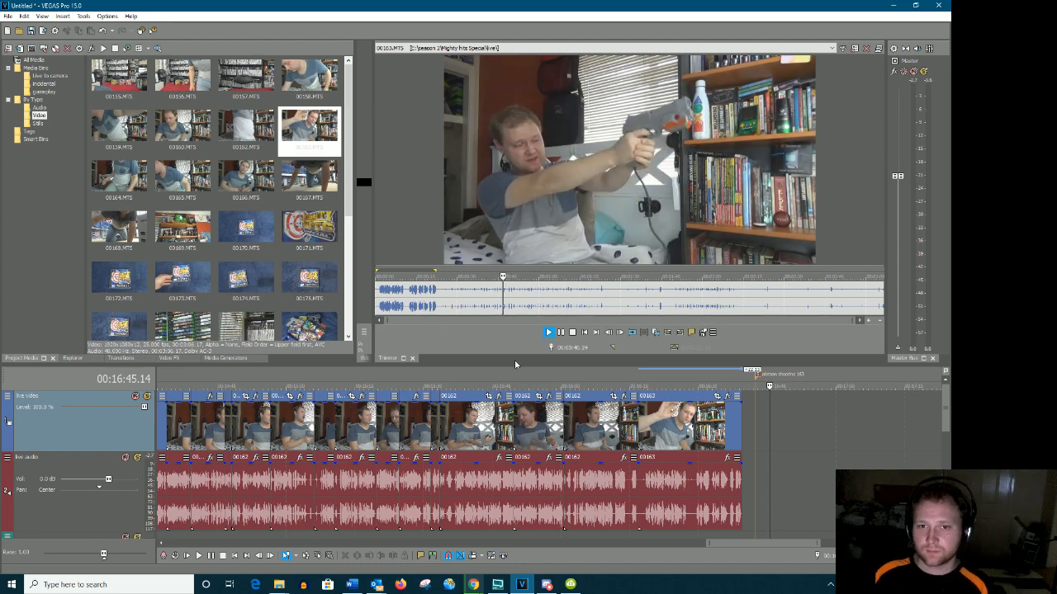
{"action": "left_click", "coordinate": [675, 302]}
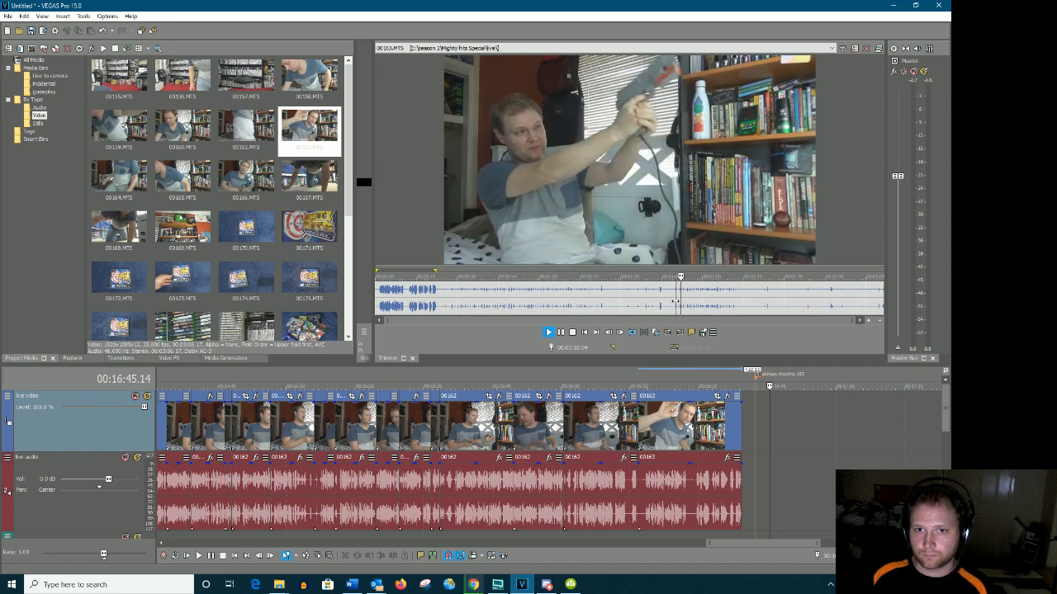
{"action": "left_click", "coordinate": [851, 302]}
{"action": "key", "text": "Return"}
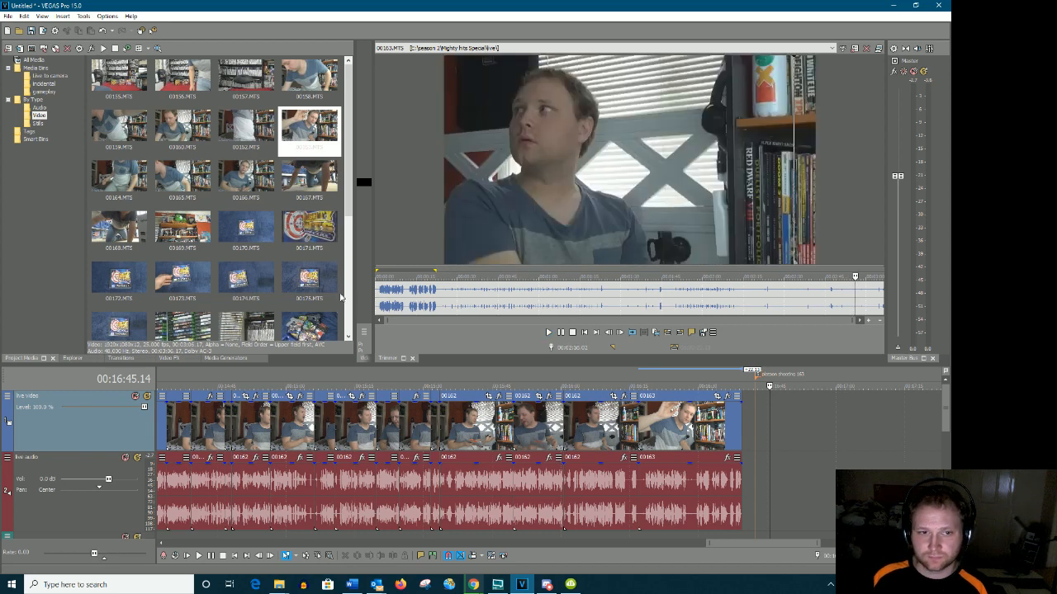
Load clip 00164.MTS into the trimmer, play its opening and enlarge the waveform there
{"action": "left_click", "coordinate": [99, 190]}
{"action": "double_click", "coordinate": [99, 189]}
{"action": "key", "text": "space"}
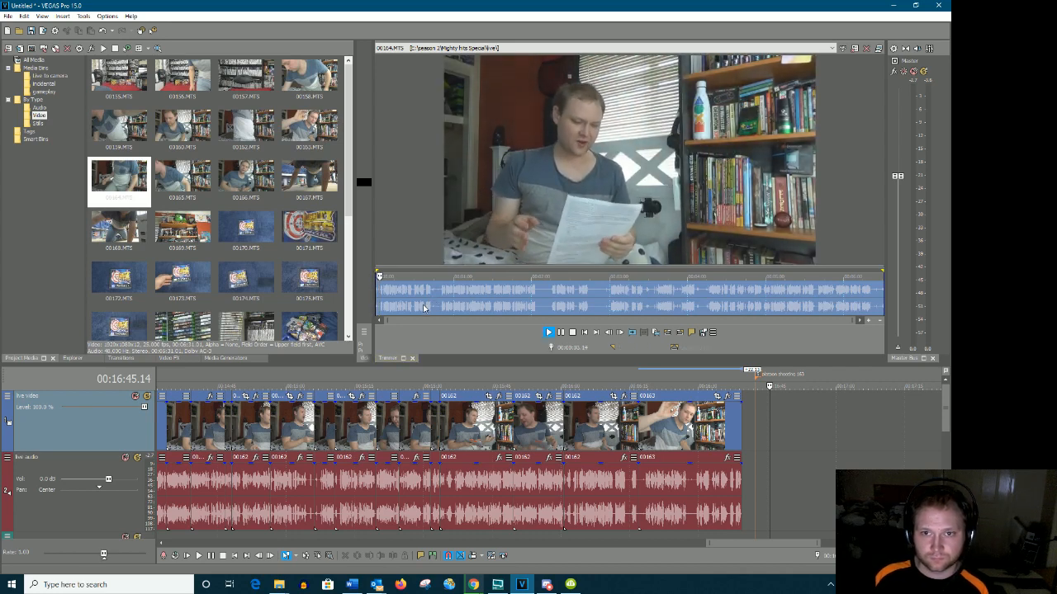
{"action": "key", "text": "Return"}
{"action": "scroll", "coordinate": [479, 307], "scroll_direction": "up", "scroll_amount": 5}
{"action": "scroll", "coordinate": [479, 307], "scroll_direction": "up", "scroll_amount": 3}
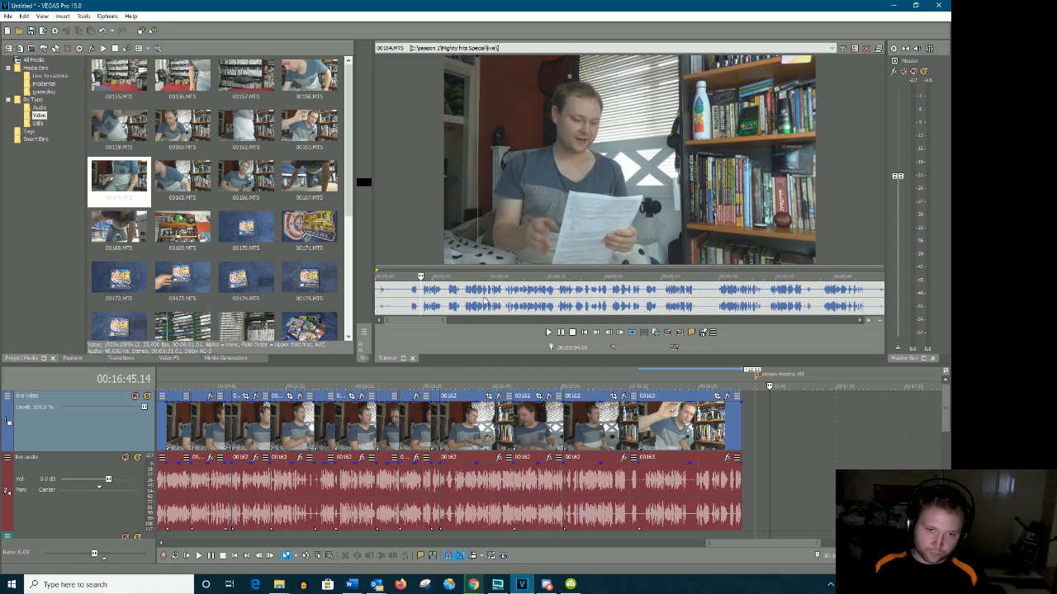
Play clip 00164 and add its section from 00:00:04.01 to 00:00:28.04 to the timeline after the platoon marker
{"action": "key", "text": "space"}
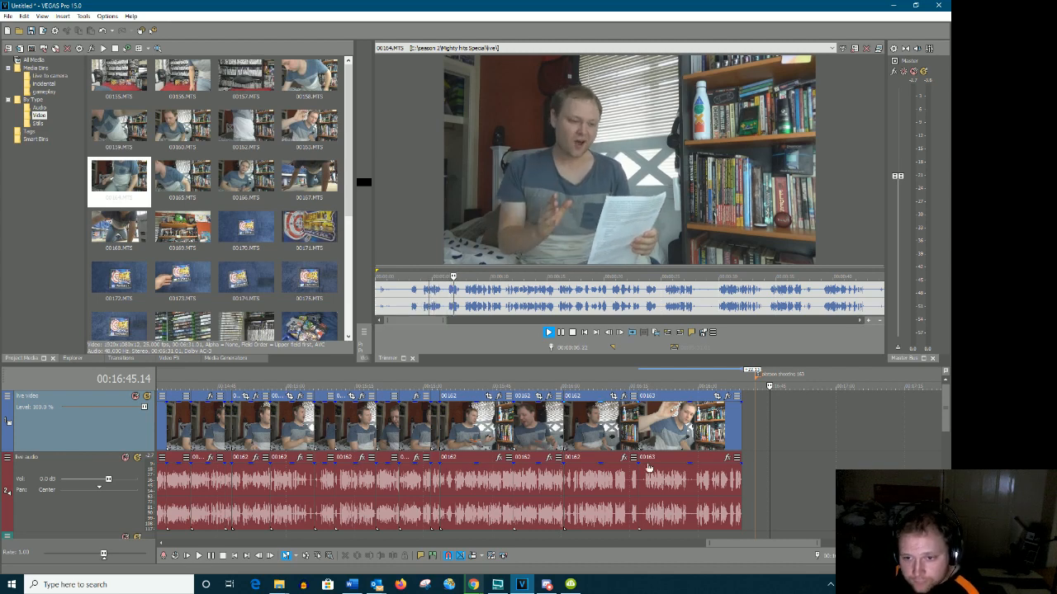
{"action": "scroll", "coordinate": [763, 543], "scroll_direction": "down", "scroll_amount": 3}
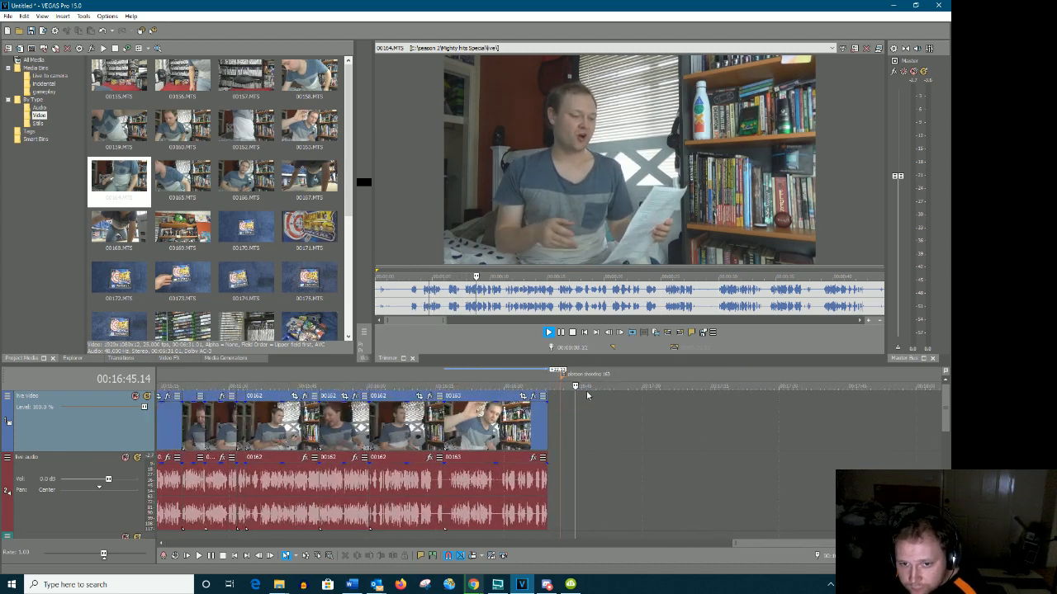
{"action": "left_click", "coordinate": [594, 397]}
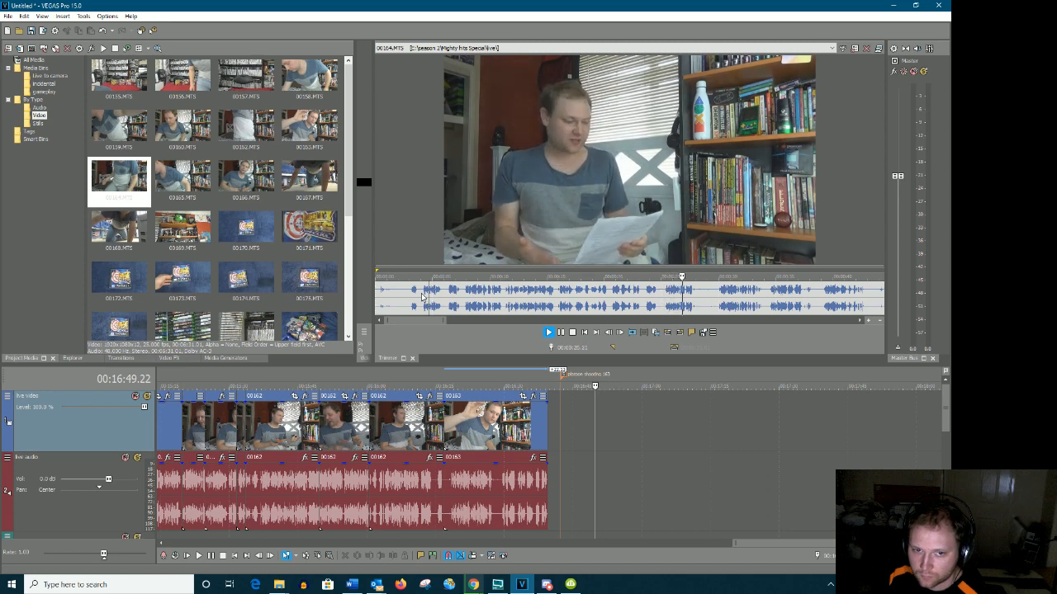
{"action": "mouse_move", "coordinate": [421, 296]}
{"action": "left_mouse_down"}
{"action": "mouse_move", "coordinate": [700, 298]}
{"action": "mouse_move", "coordinate": [629, 463]}
{"action": "mouse_move", "coordinate": [613, 456]}
{"action": "left_mouse_up"}
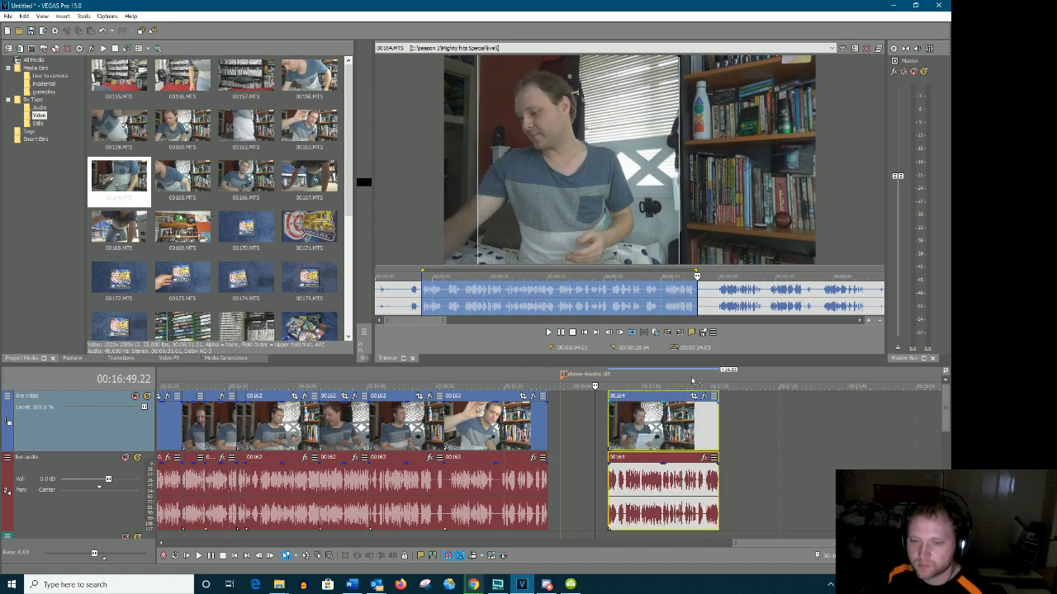
Add the rest of clip 00164, from 00:00:28.12 onwards, to the timeline at the cursor after the platoon marker
{"action": "left_click", "coordinate": [702, 309]}
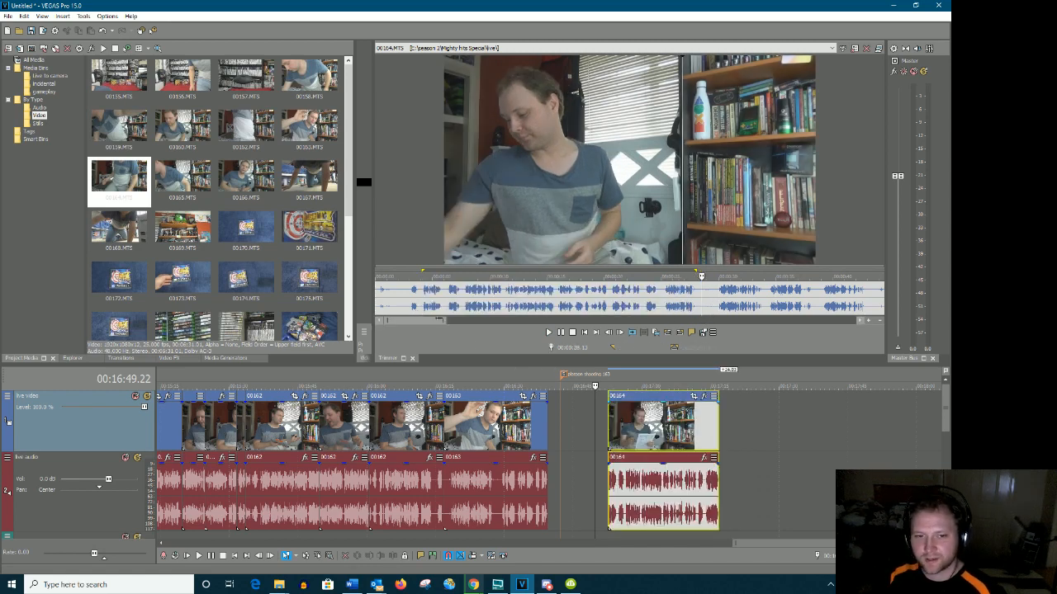
{"action": "left_click_drag", "start_coordinate": [433, 322], "coordinate": [454, 335]}
{"action": "key", "text": "a"}
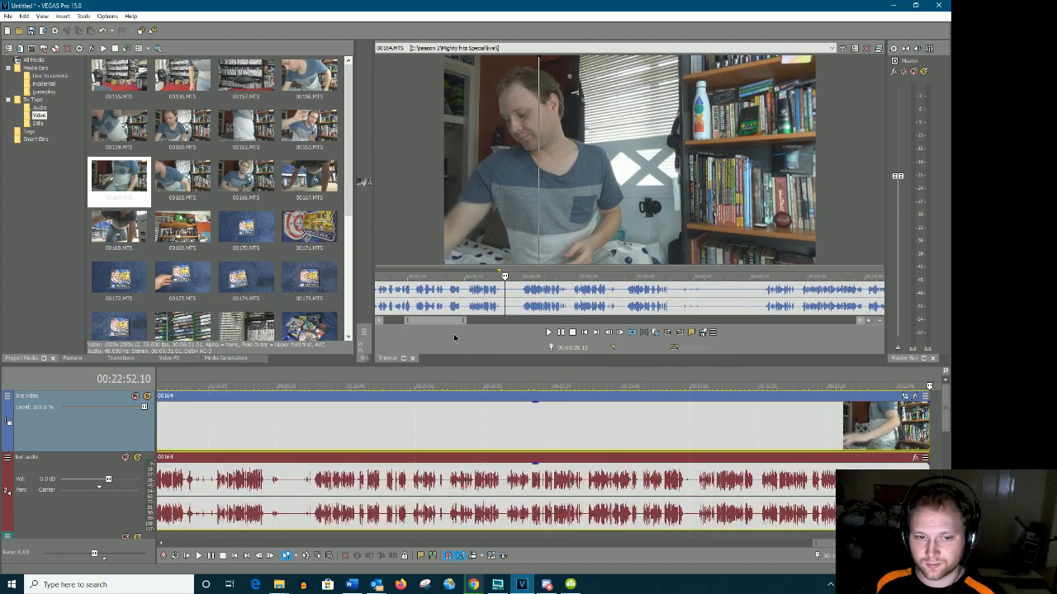
Select the section of clip 00164 from 00:00:29.21 to 00:00:42.21 and append it to the end of the timeline
{"action": "scroll", "coordinate": [636, 432], "scroll_direction": "down", "scroll_amount": 10}
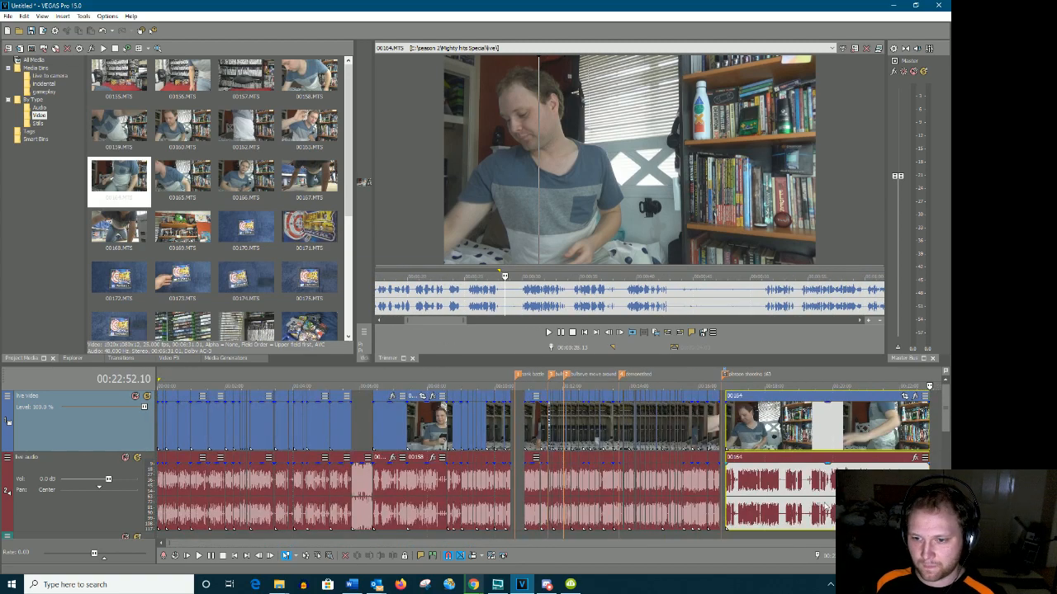
{"action": "left_click_drag", "start_coordinate": [179, 543], "coordinate": [712, 543]}
{"action": "scroll", "coordinate": [721, 464], "scroll_direction": "down", "scroll_amount": 1}
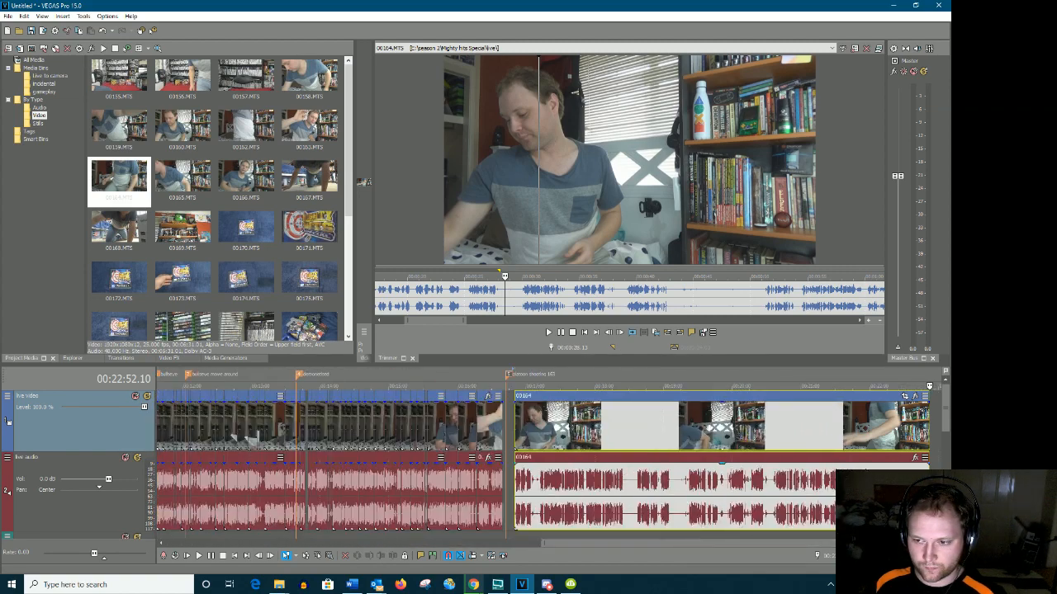
{"action": "scroll", "coordinate": [722, 464], "scroll_direction": "down", "scroll_amount": 1}
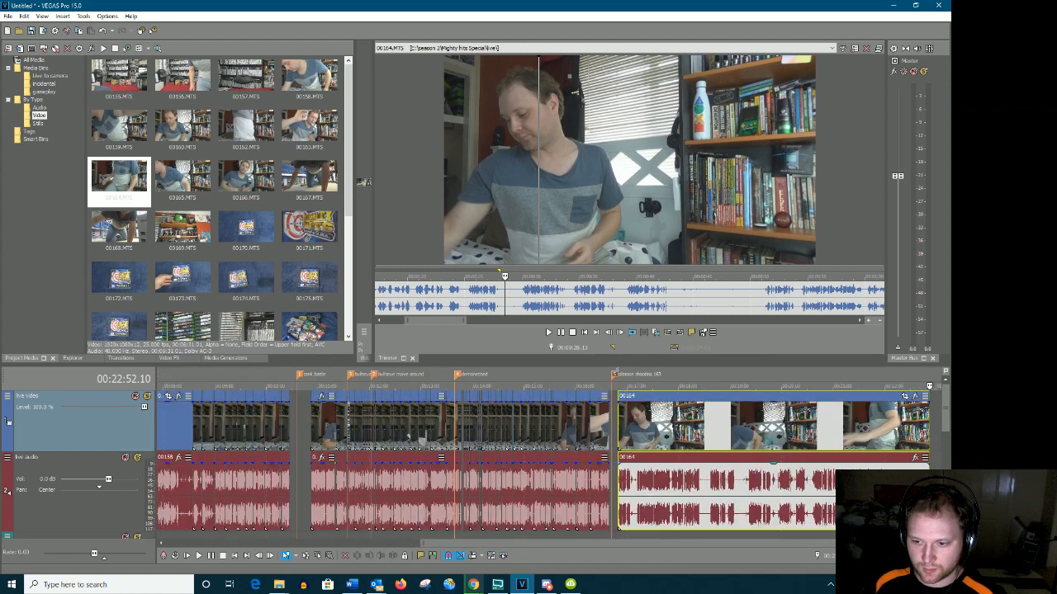
{"action": "mouse_move", "coordinate": [913, 543]}
{"action": "left_mouse_down"}
{"action": "mouse_move", "coordinate": [885, 543]}
{"action": "mouse_move", "coordinate": [913, 544]}
{"action": "left_mouse_up"}
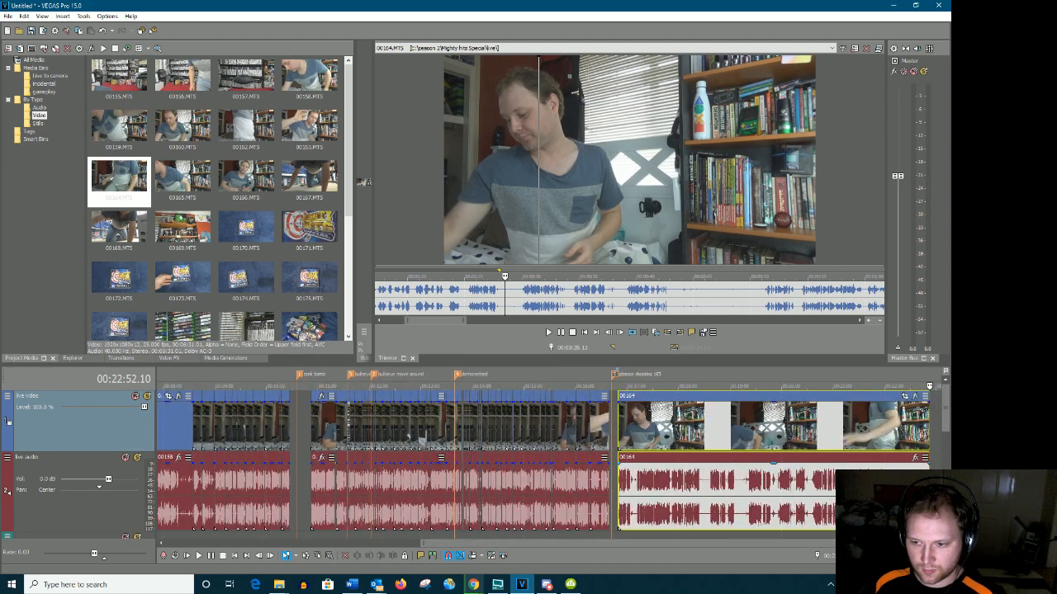
{"action": "scroll", "coordinate": [541, 459], "scroll_direction": "down", "scroll_amount": 2}
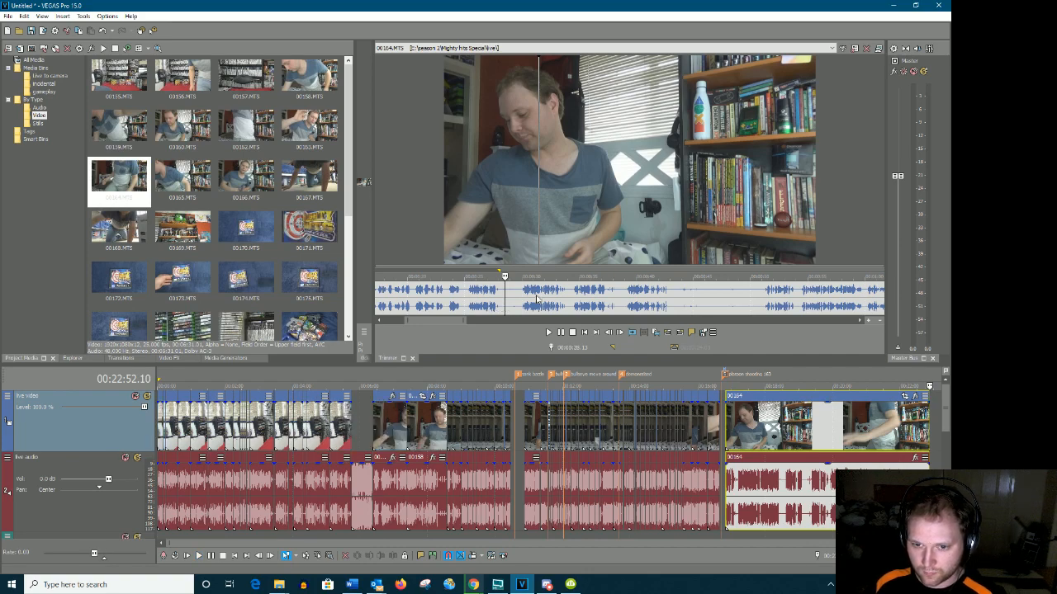
{"action": "left_click_drag", "start_coordinate": [169, 543], "coordinate": [770, 543]}
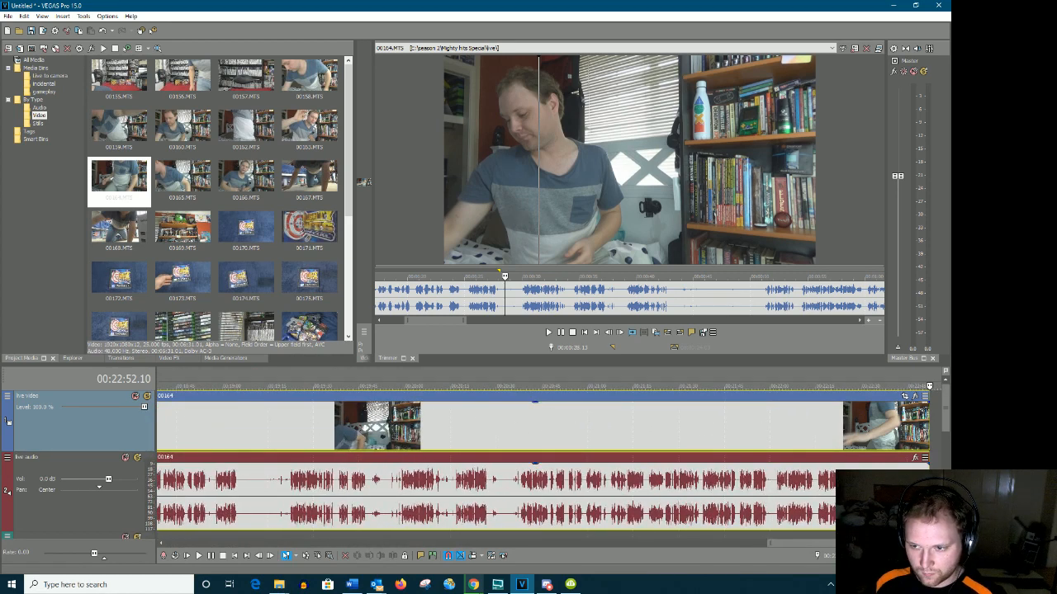
{"action": "left_click", "coordinate": [517, 299]}
{"action": "key", "text": "space"}
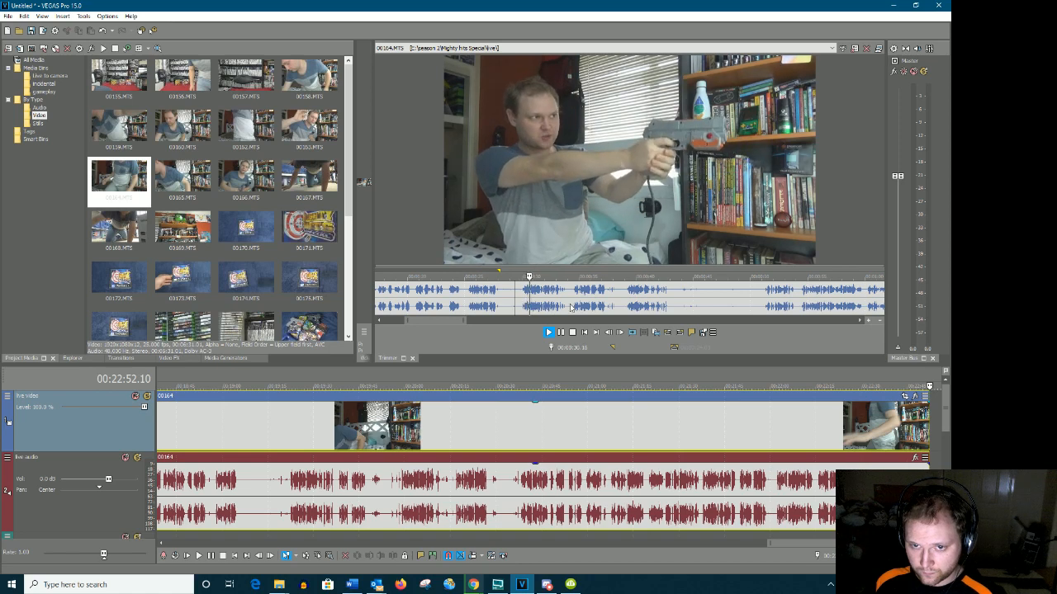
{"action": "key", "text": "Return"}
{"action": "left_click_drag", "start_coordinate": [668, 293], "coordinate": [936, 462]}
Place the timeline cursor at the end of the last clip and inspect the 00164 clips following the platoon marker
{"action": "scroll", "coordinate": [933, 464], "scroll_direction": "down", "scroll_amount": 5}
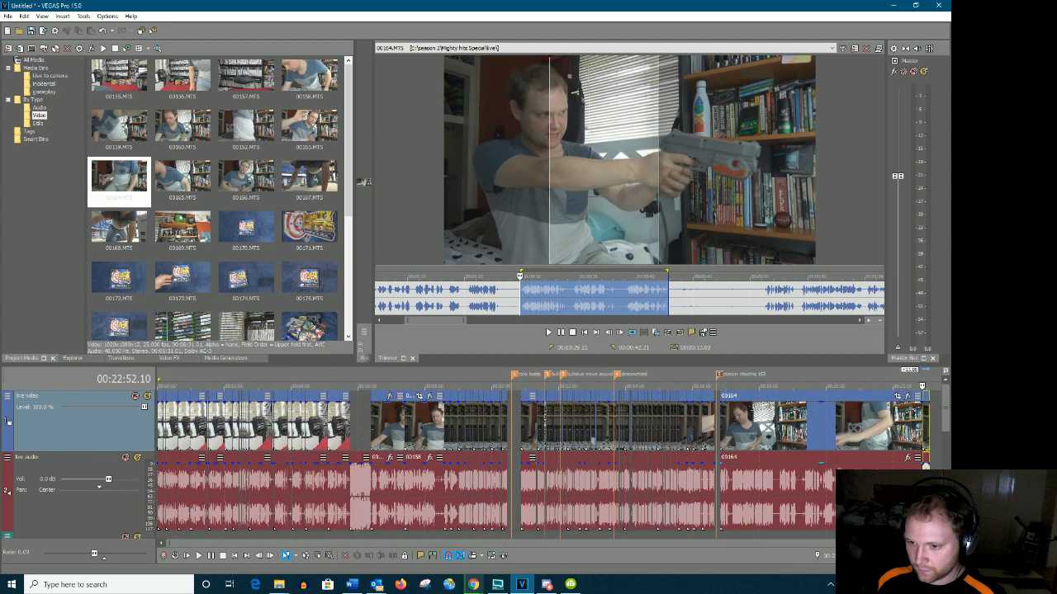
{"action": "scroll", "coordinate": [925, 467], "scroll_direction": "down", "scroll_amount": 1}
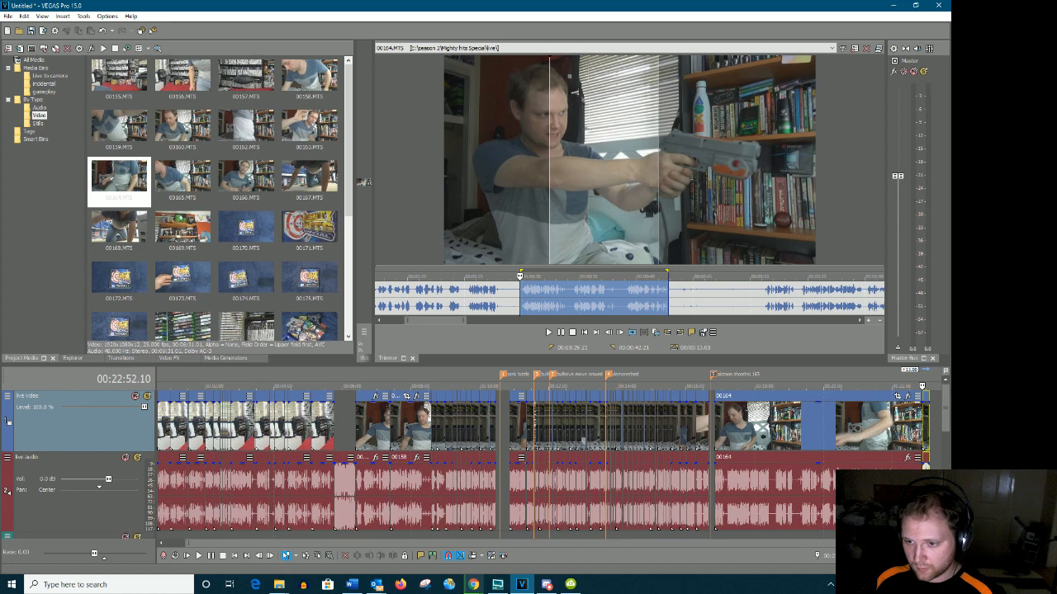
{"action": "left_click", "coordinate": [929, 463]}
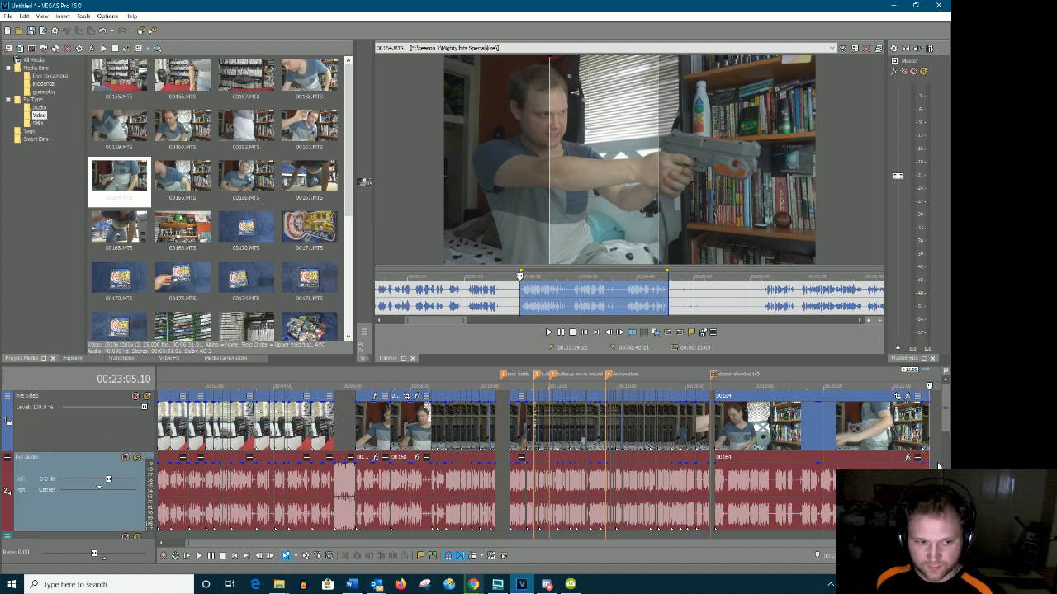
{"action": "left_click_drag", "start_coordinate": [185, 544], "coordinate": [633, 544]}
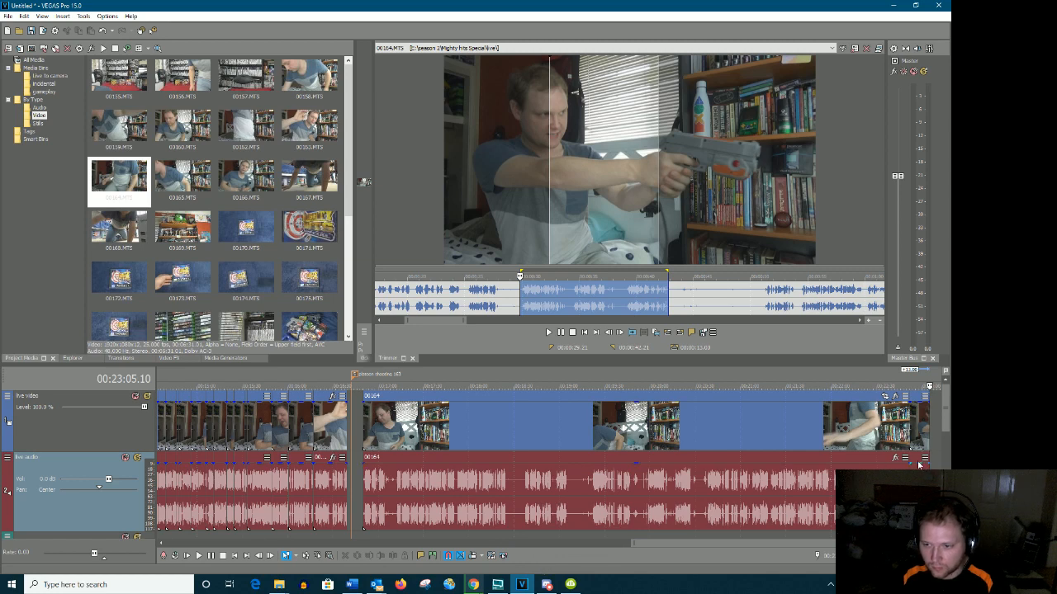
{"action": "scroll", "coordinate": [933, 487], "scroll_direction": "down", "scroll_amount": 3}
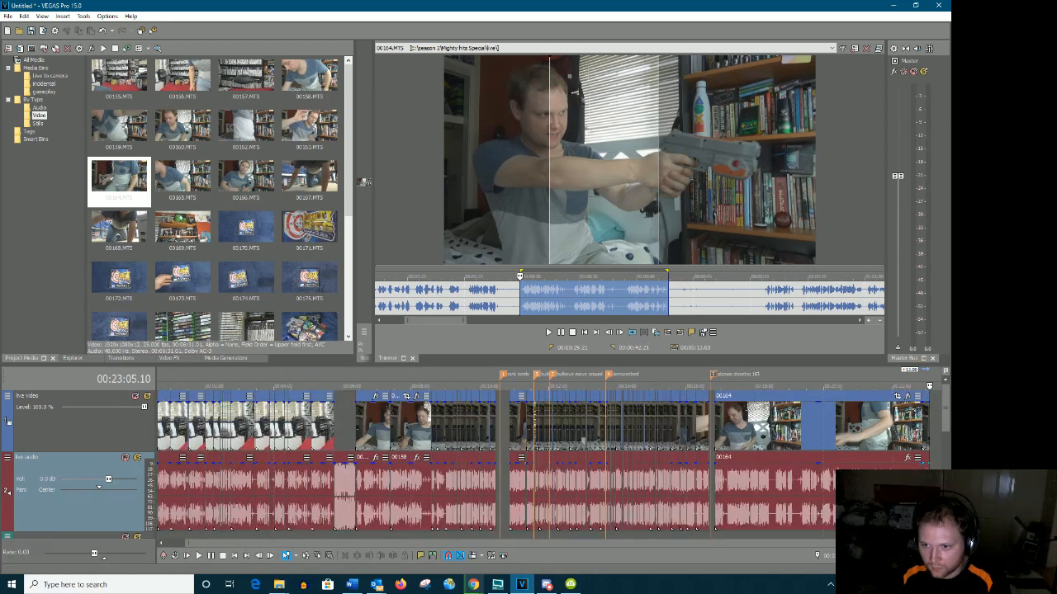
{"action": "left_click", "coordinate": [917, 543]}
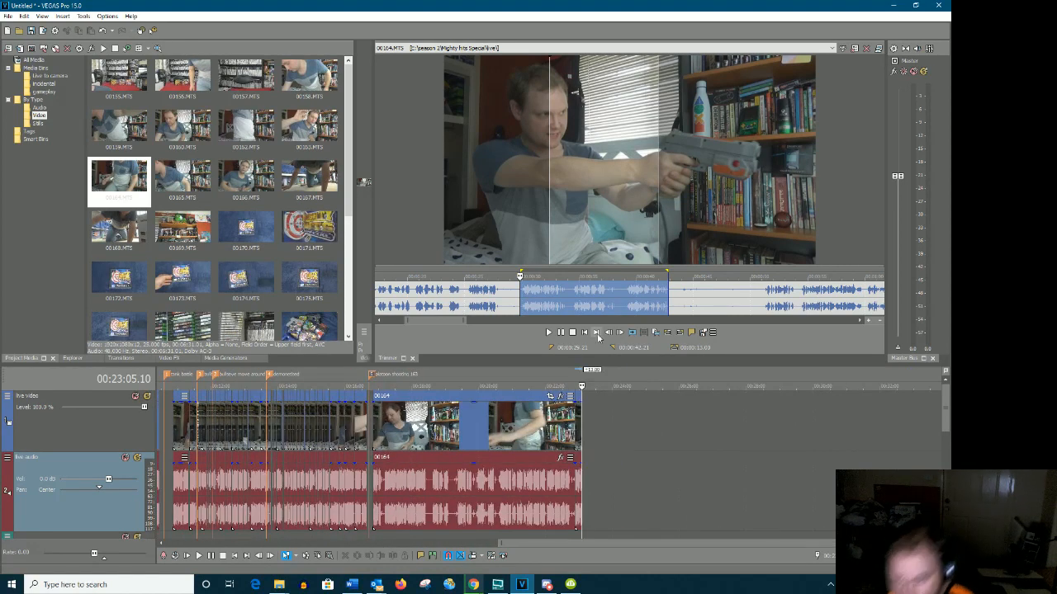
Play clip 00164 from about 00:00:44 and again from 00:00:50.24 to locate the start of the next take
{"action": "left_click", "coordinate": [685, 294]}
{"action": "key", "text": "space"}
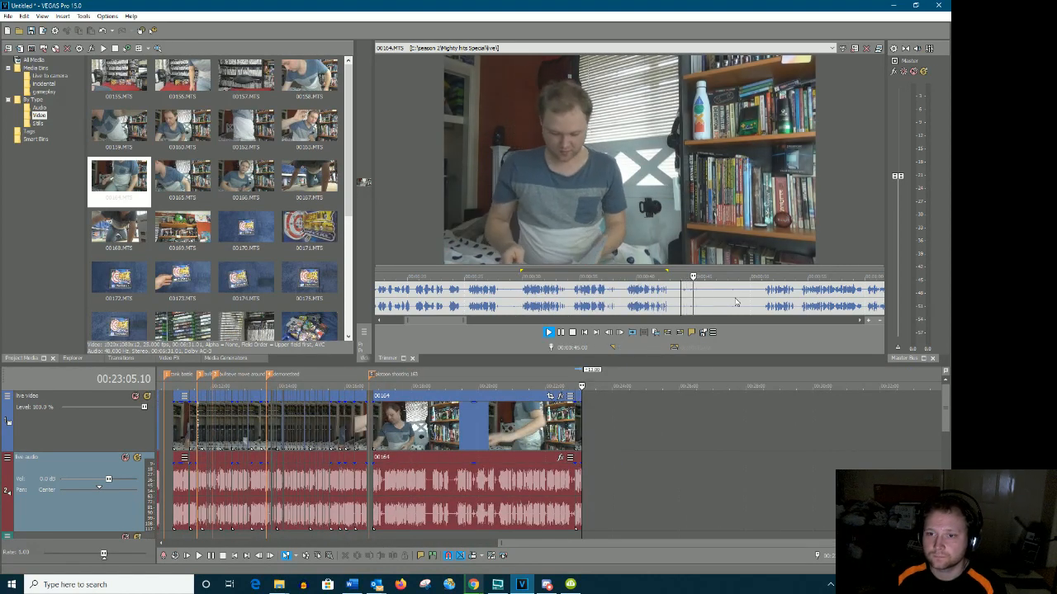
{"action": "key", "text": "Return"}
{"action": "left_click_drag", "start_coordinate": [421, 316], "coordinate": [454, 319]}
{"action": "left_click", "coordinate": [488, 294]}
{"action": "key", "text": "space"}
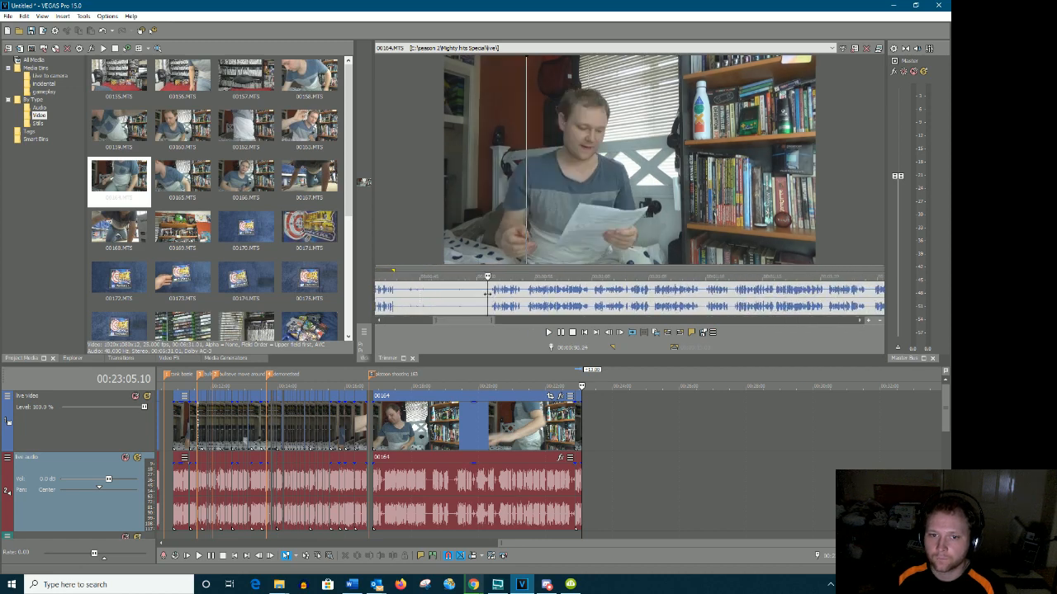
{"action": "key", "text": "Return"}
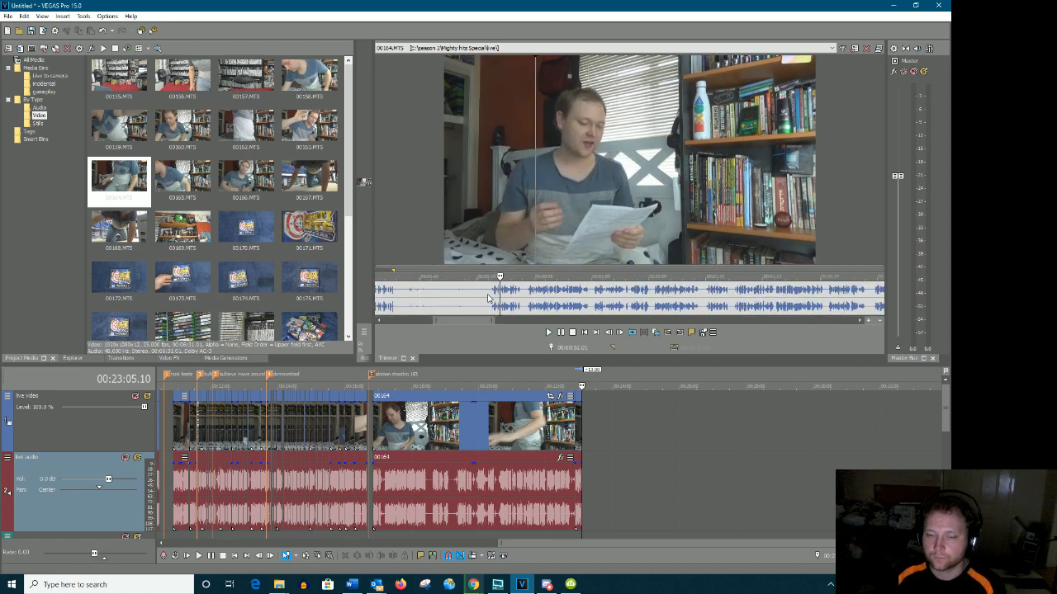
{"action": "left_click", "coordinate": [488, 294]}
{"action": "key", "text": "space"}
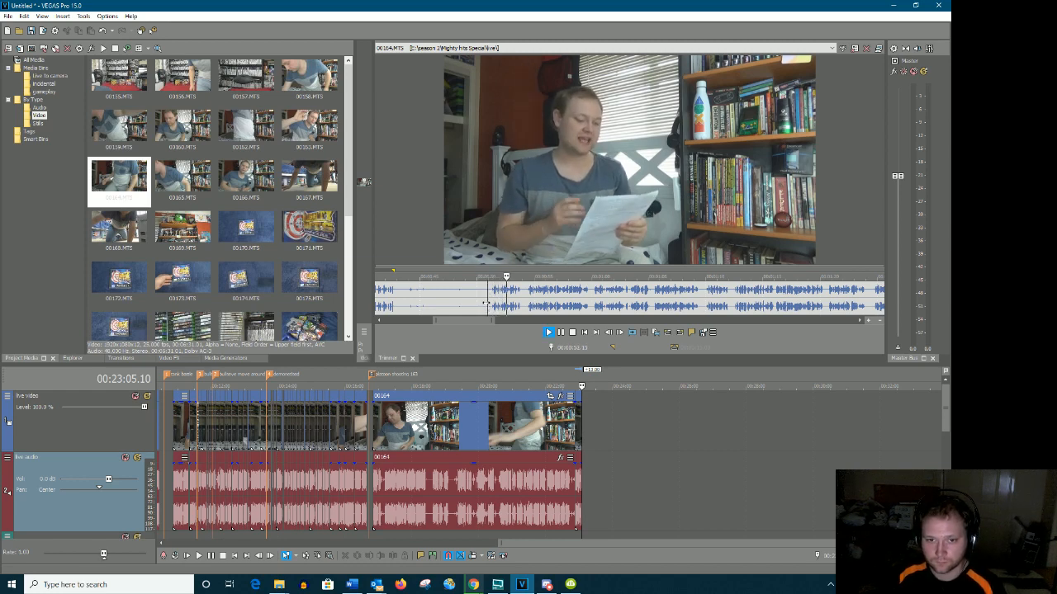
Review clip 00164 past the one-minute point and append its section from 00:00:54.04 to 00:01:09.21 to the end of the timeline
{"action": "left_click_drag", "start_coordinate": [465, 321], "coordinate": [471, 321]}
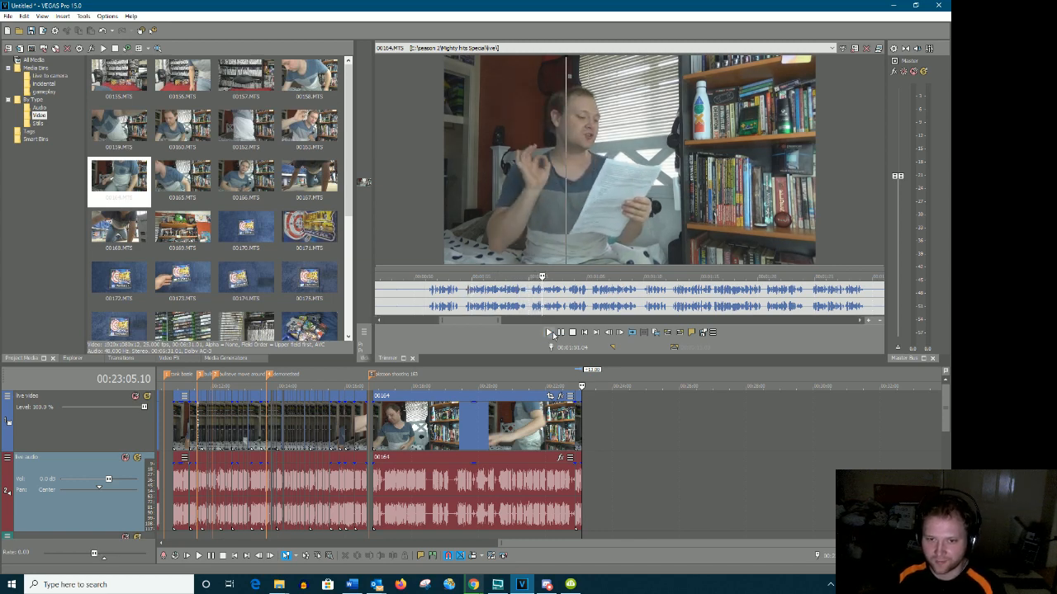
{"action": "left_click", "coordinate": [551, 333]}
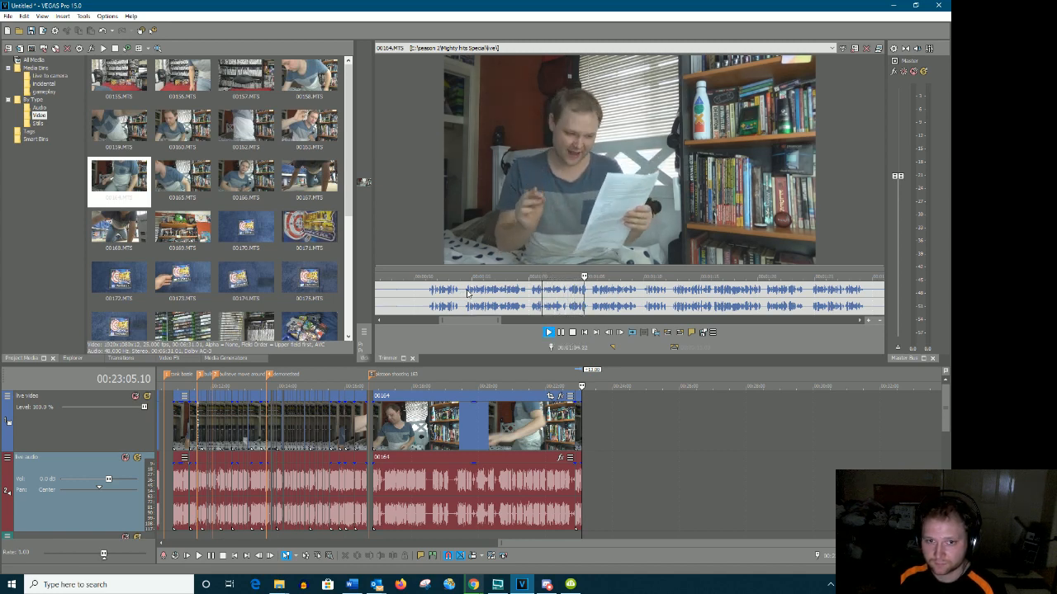
{"action": "left_click", "coordinate": [561, 333]}
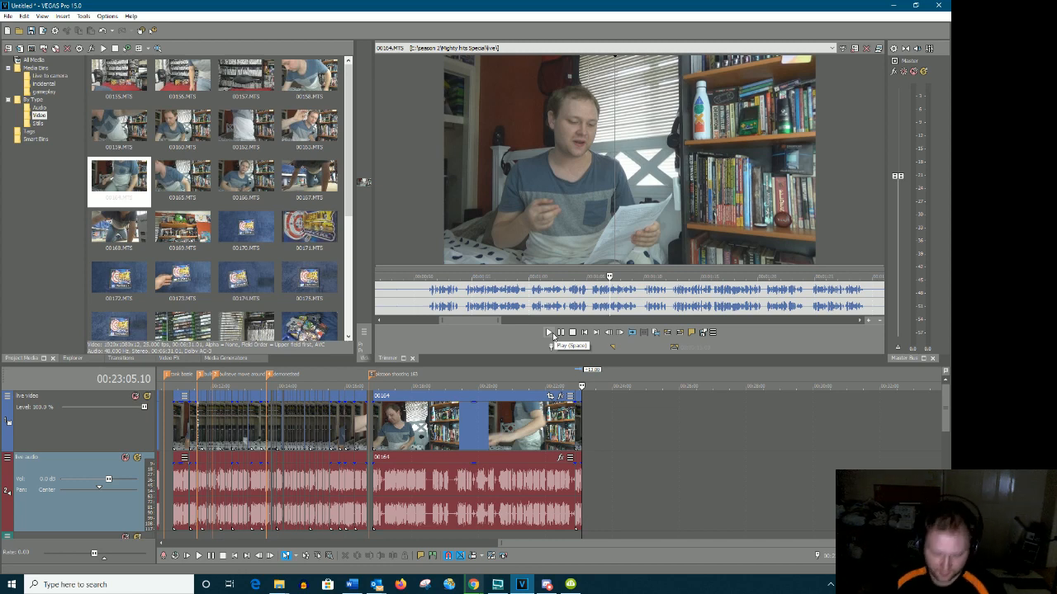
{"action": "left_click", "coordinate": [550, 333]}
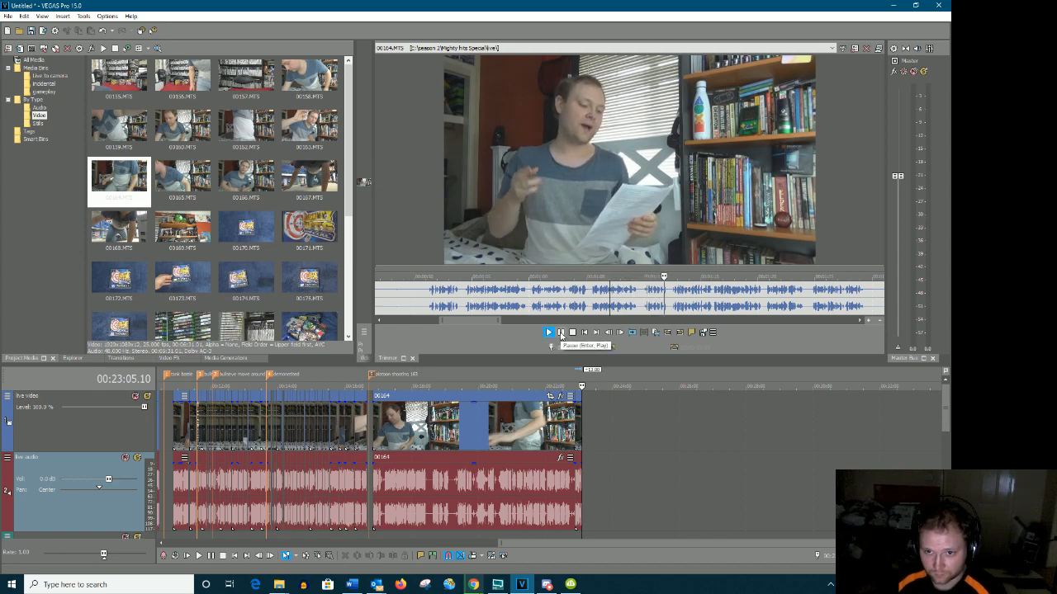
{"action": "left_click", "coordinate": [561, 333]}
{"action": "left_click_drag", "start_coordinate": [643, 294], "coordinate": [588, 461]}
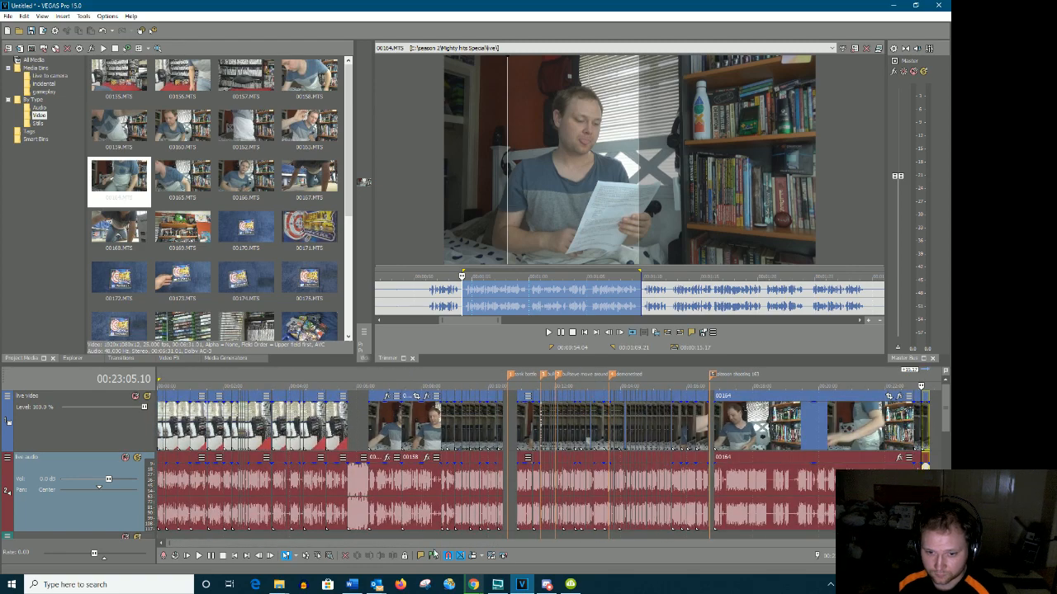
{"action": "left_click_drag", "start_coordinate": [170, 543], "coordinate": [822, 555]}
{"action": "left_click", "coordinate": [925, 543]}
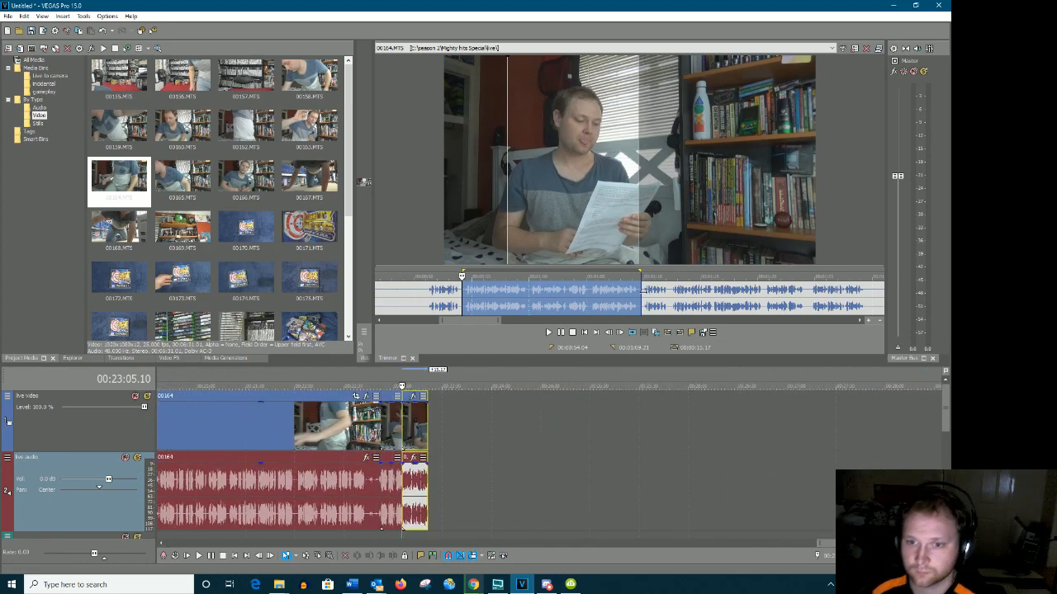
Play the next part of clip 00164 and append its section from 00:01:12.06 to 00:01:29.14 to the timeline
{"action": "left_click", "coordinate": [647, 295]}
{"action": "key", "text": "space"}
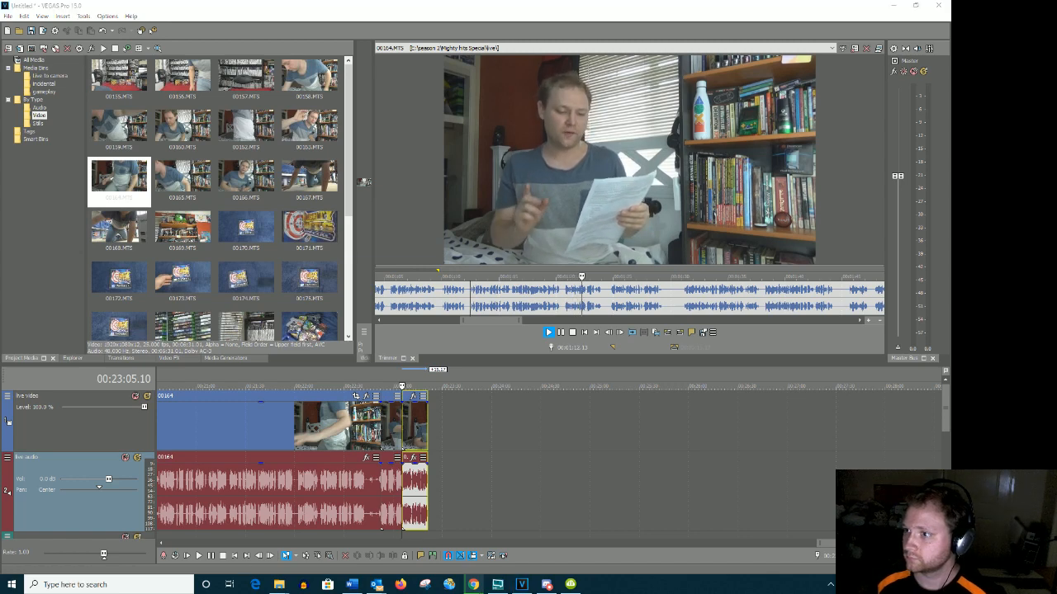
{"action": "key", "text": "space"}
{"action": "left_click", "coordinate": [724, 180]}
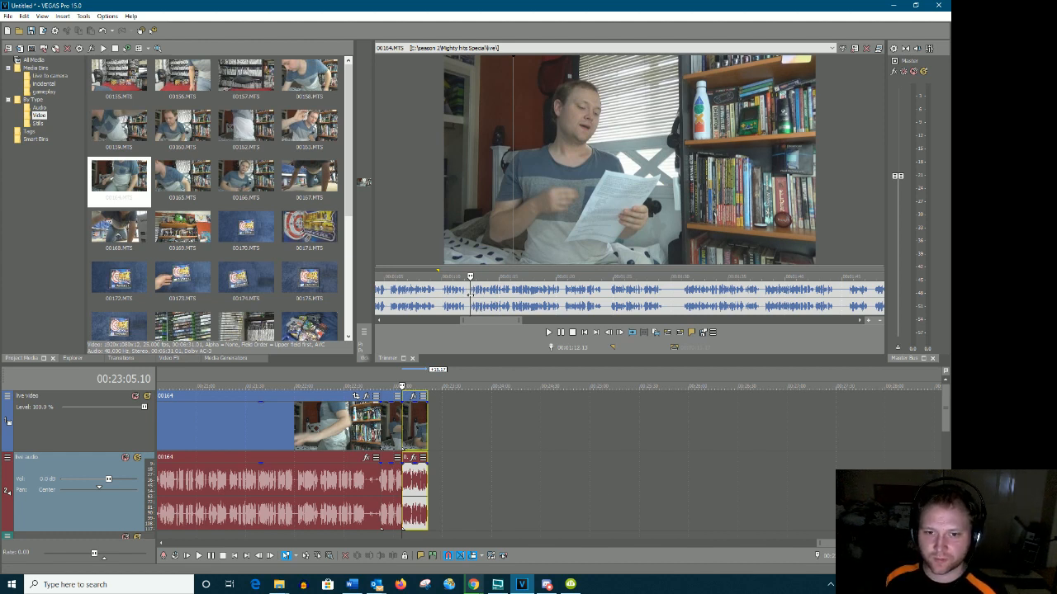
{"action": "key", "text": "space"}
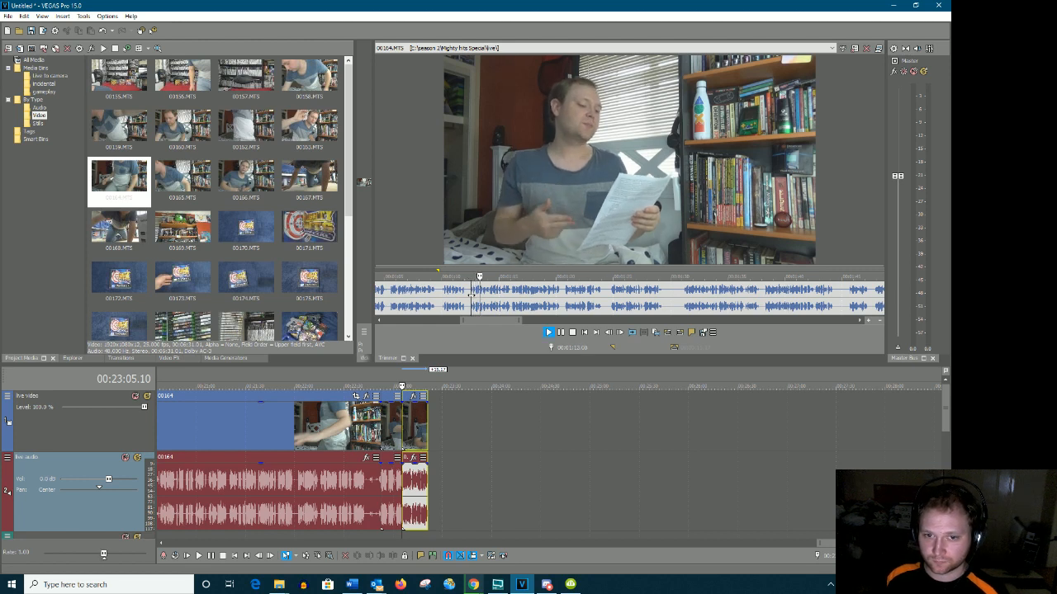
{"action": "key", "text": "space"}
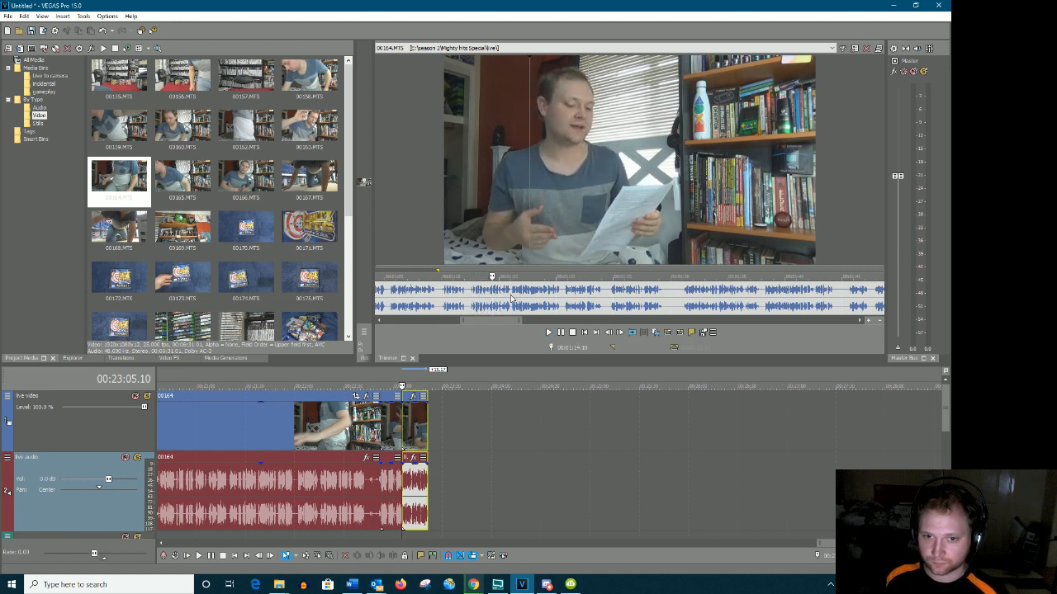
{"action": "left_click", "coordinate": [555, 291]}
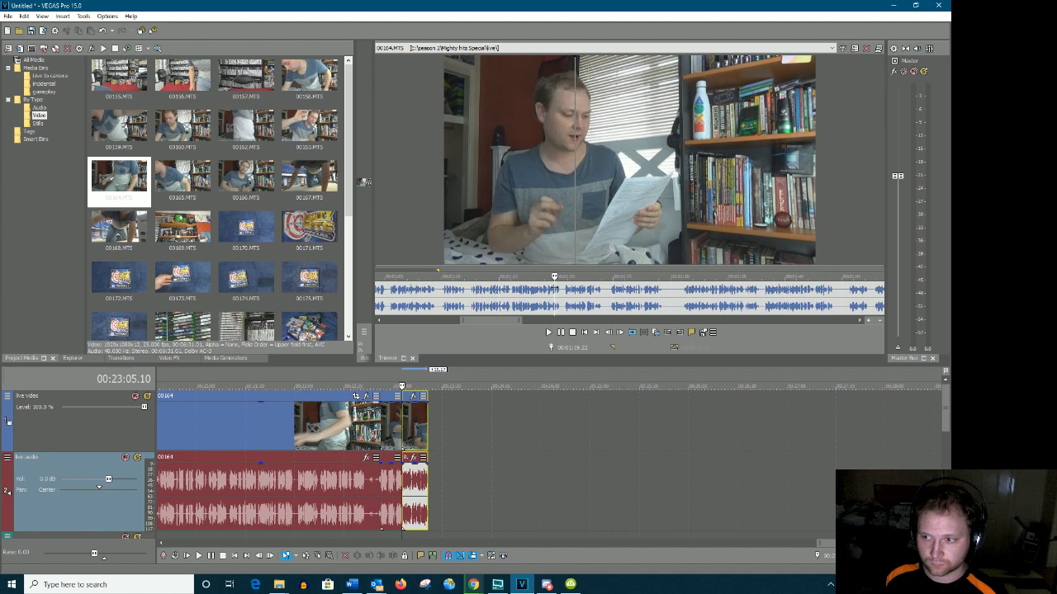
{"action": "key", "text": "space"}
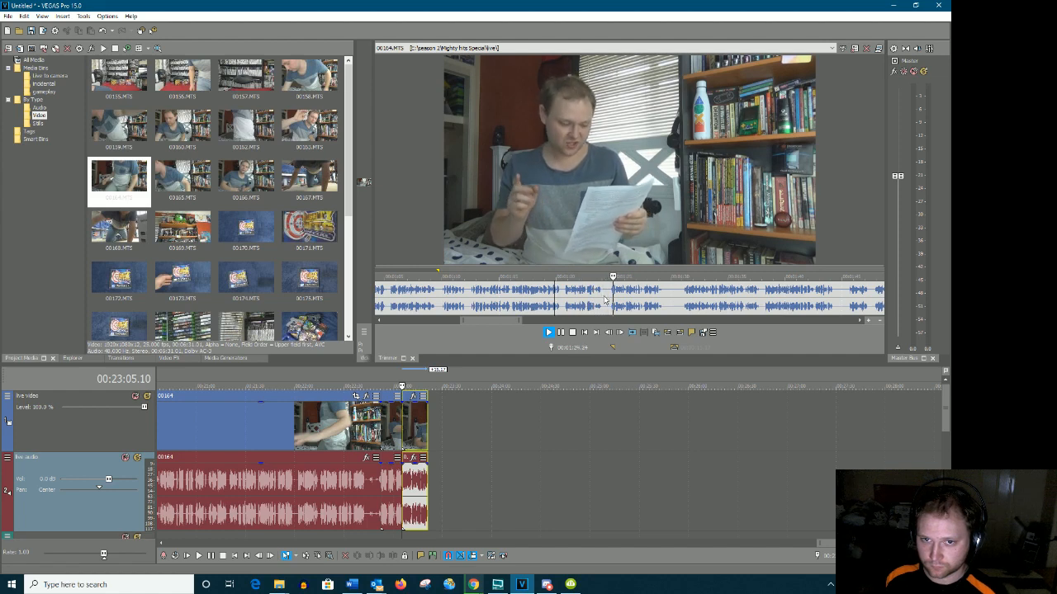
{"action": "mouse_move", "coordinate": [665, 297]}
{"action": "left_mouse_down"}
{"action": "mouse_move", "coordinate": [468, 291]}
{"action": "mouse_move", "coordinate": [418, 445]}
{"action": "mouse_move", "coordinate": [435, 447]}
{"action": "left_mouse_up"}
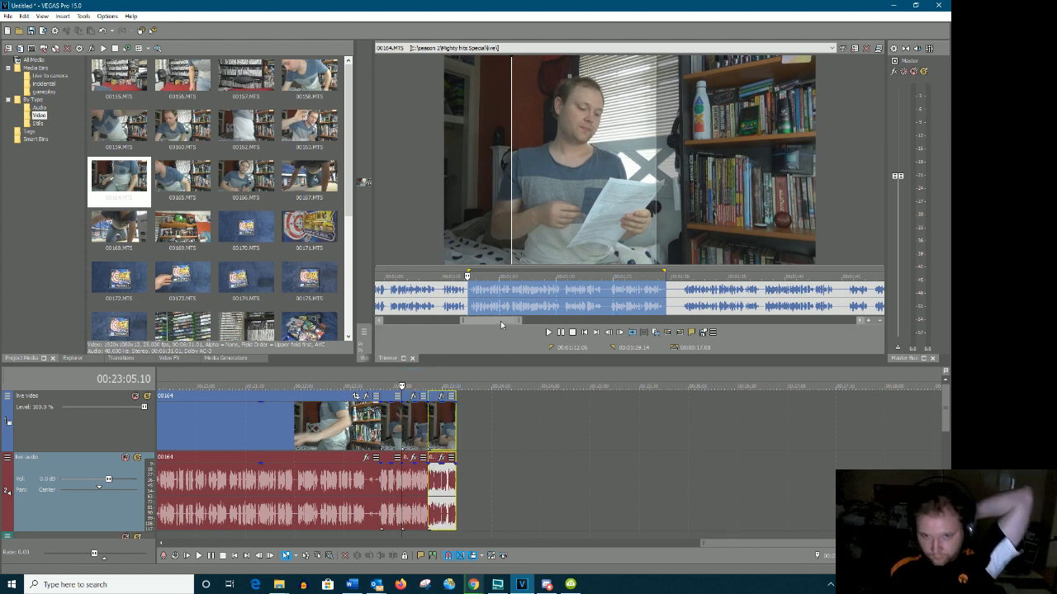
Step frame by frame through clip 00164 to 00:01:30.24 and play from there to check the next take's start
{"action": "left_click_drag", "start_coordinate": [501, 321], "coordinate": [517, 320]}
{"action": "left_click", "coordinate": [472, 289]}
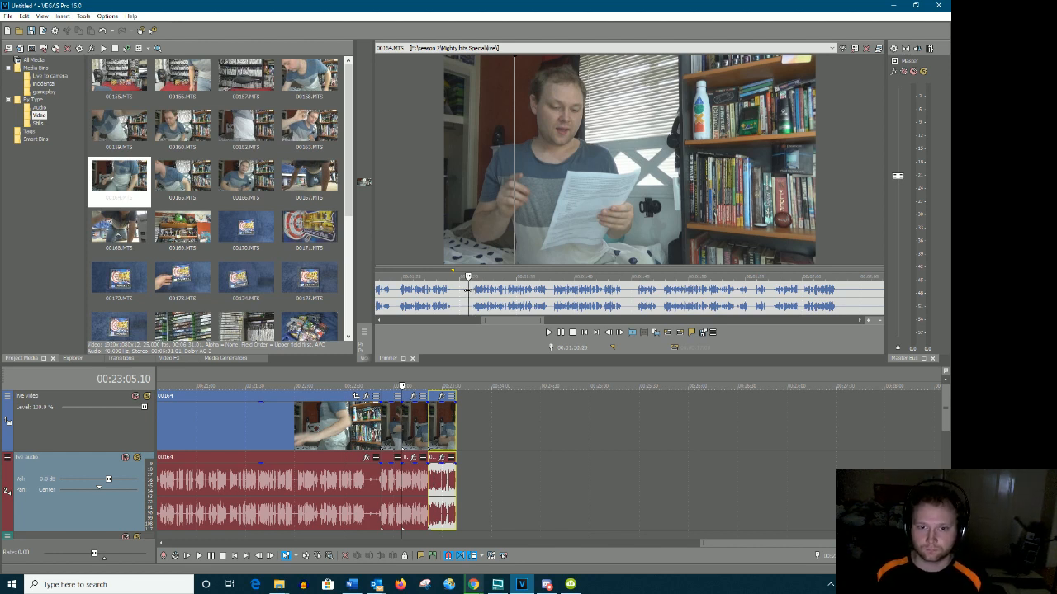
{"action": "key", "text": "Left"}
{"action": "key", "text": "Left"}
{"action": "key", "text": "Left"}
{"action": "key", "text": "Left"}
{"action": "key", "text": "Left"}
{"action": "key", "text": "Left"}
{"action": "key", "text": "Left"}
{"action": "key", "text": "Left"}
{"action": "key", "text": "Left"}
{"action": "key", "text": "Left"}
{"action": "key", "text": "Right"}
{"action": "key", "text": "Right"}
{"action": "key", "text": "Right"}
{"action": "key", "text": "Right"}
{"action": "key", "text": "Right"}
{"action": "key", "text": "Right"}
{"action": "key", "text": "Right"}
{"action": "key", "text": "Left"}
{"action": "key", "text": "Left"}
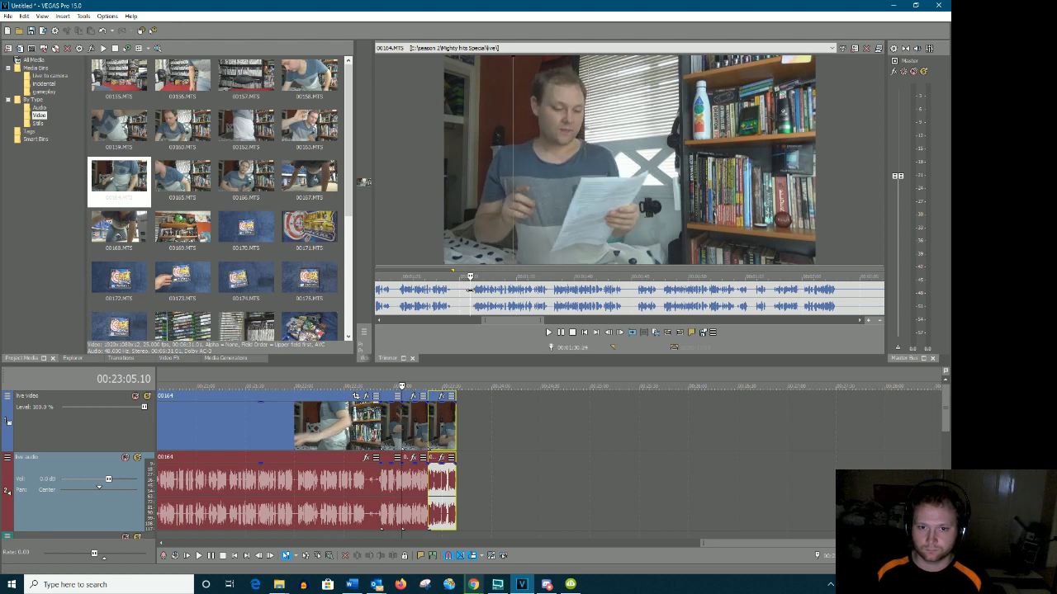
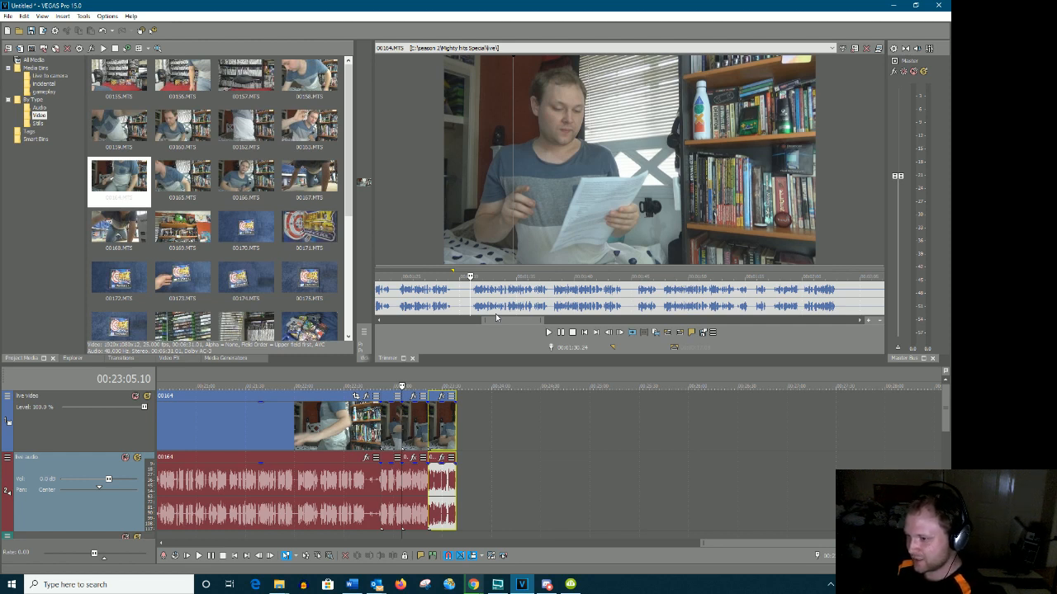
{"action": "left_click", "coordinate": [550, 334]}
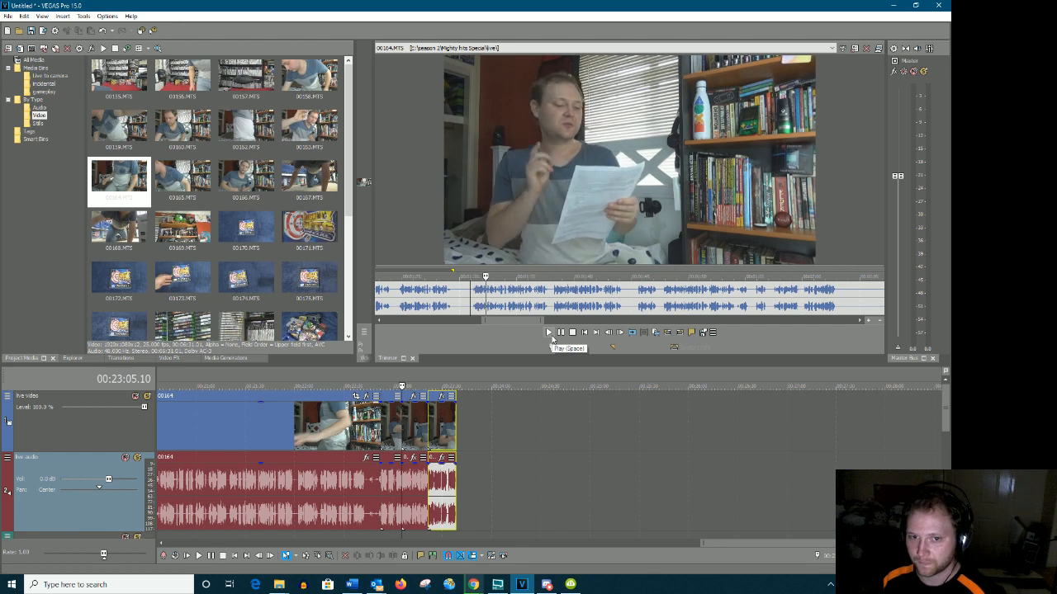
{"action": "key", "text": "space"}
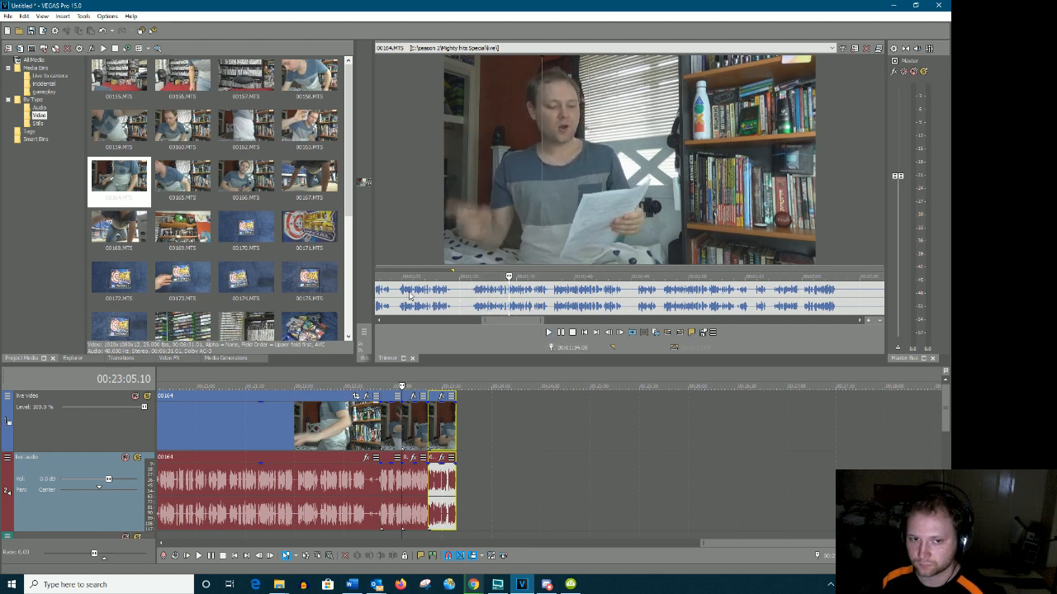
Play the following take of clip 00164 and append its section from 00:01:31.04 to 00:01:38.00 to the timeline
{"action": "left_click", "coordinate": [476, 296]}
{"action": "left_click", "coordinate": [548, 332]}
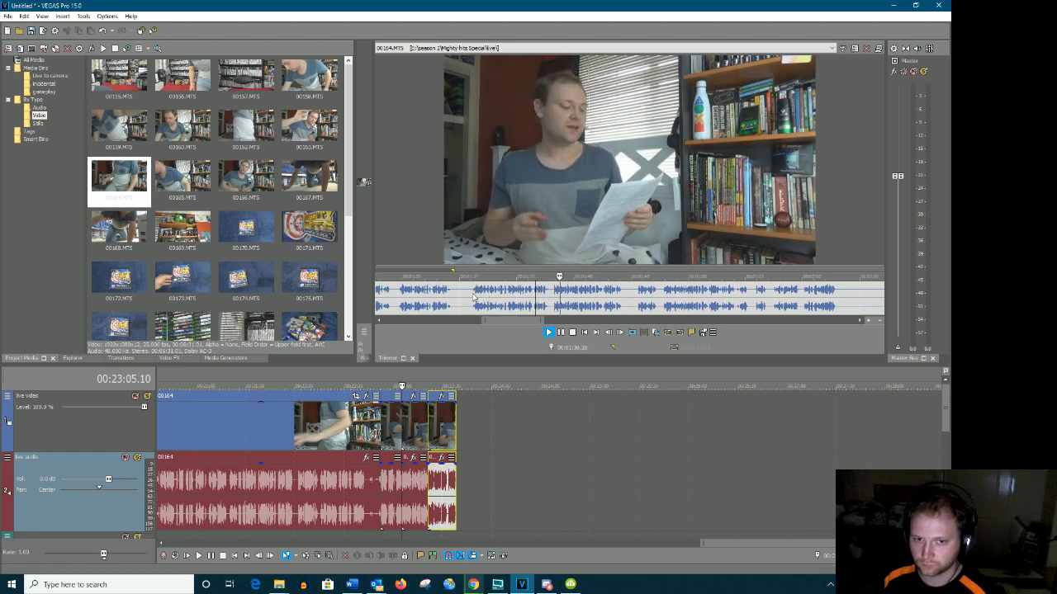
{"action": "key", "text": "Return"}
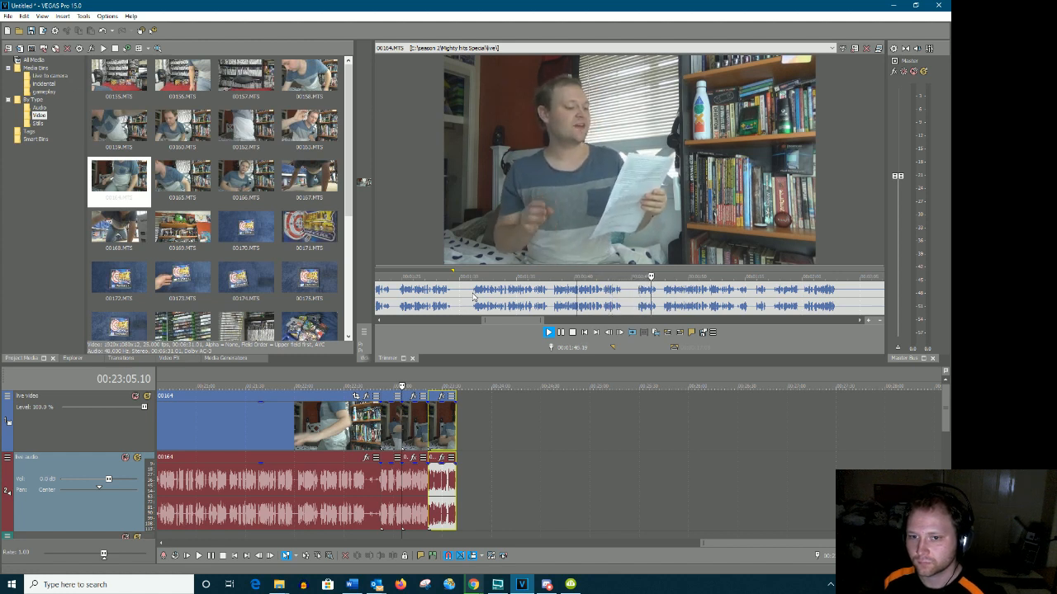
{"action": "key", "text": "space"}
{"action": "left_click_drag", "start_coordinate": [473, 295], "coordinate": [468, 479]}
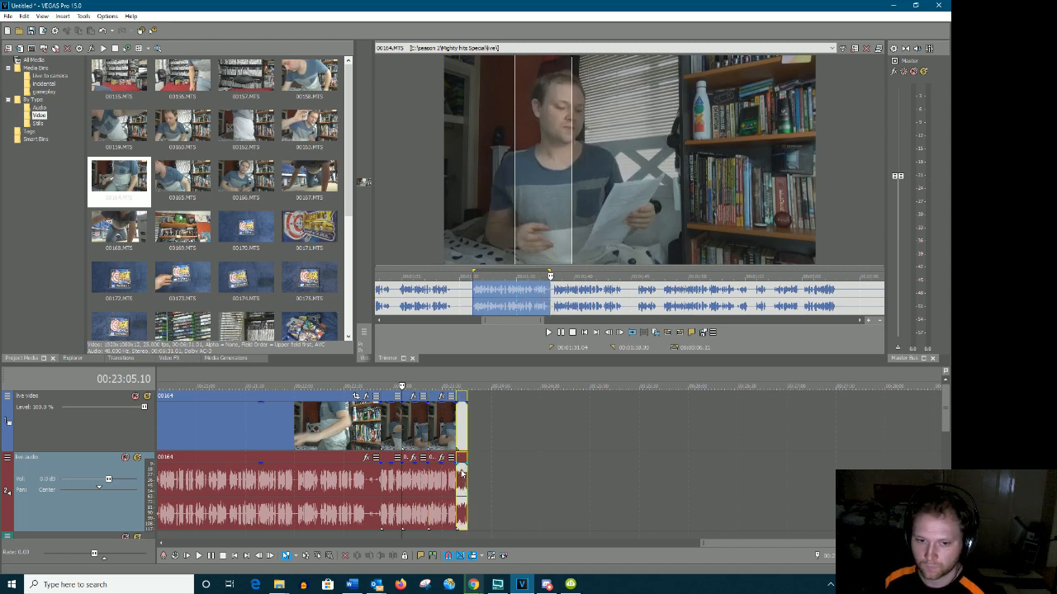
Play clip 00164 further on and append its section from 00:01:47.18 to 00:01:54.04 to the end of the timeline
{"action": "left_click", "coordinate": [663, 290]}
{"action": "key", "text": "space"}
{"action": "left_click_drag", "start_coordinate": [518, 319], "coordinate": [540, 319]}
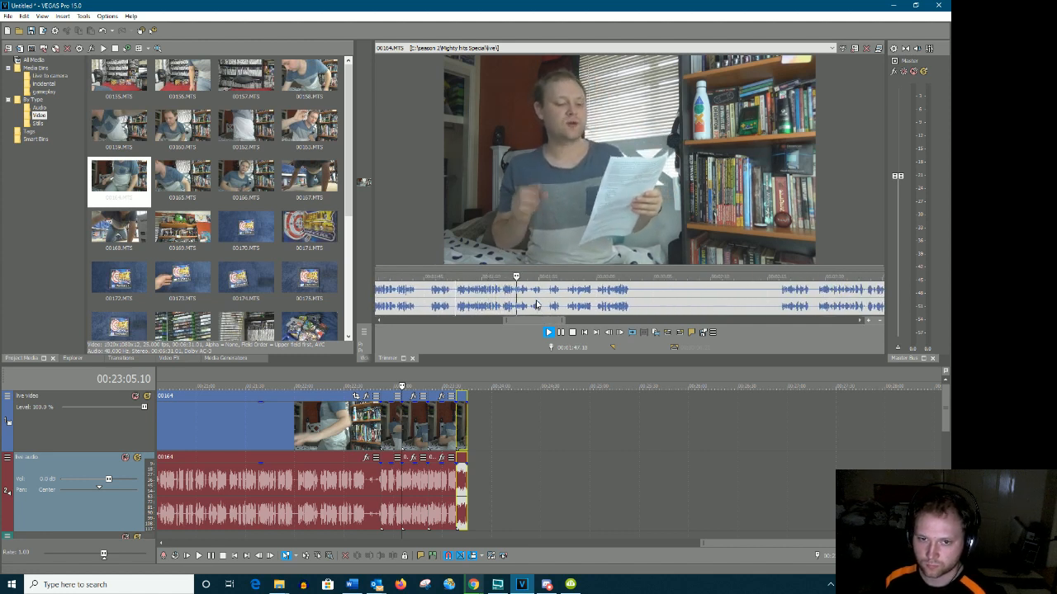
{"action": "key", "text": "Return"}
{"action": "left_click_drag", "start_coordinate": [529, 293], "coordinate": [472, 437]}
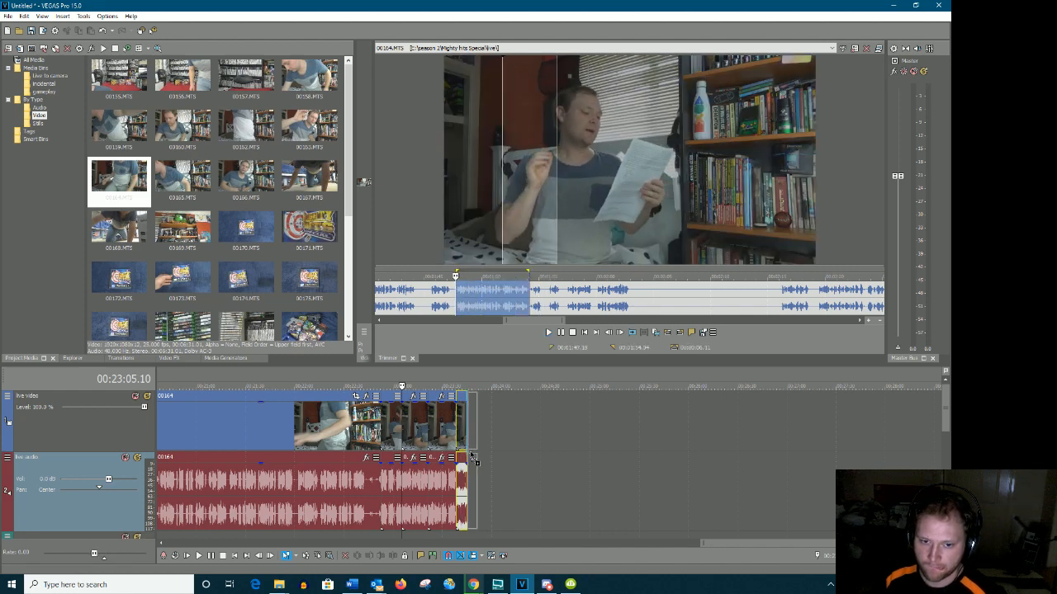
Continue playing clip 00164 and append its section from 00:01:59.24 to about 00:02:03 to the timeline
{"action": "left_click", "coordinate": [552, 293]}
{"action": "key", "text": "Return"}
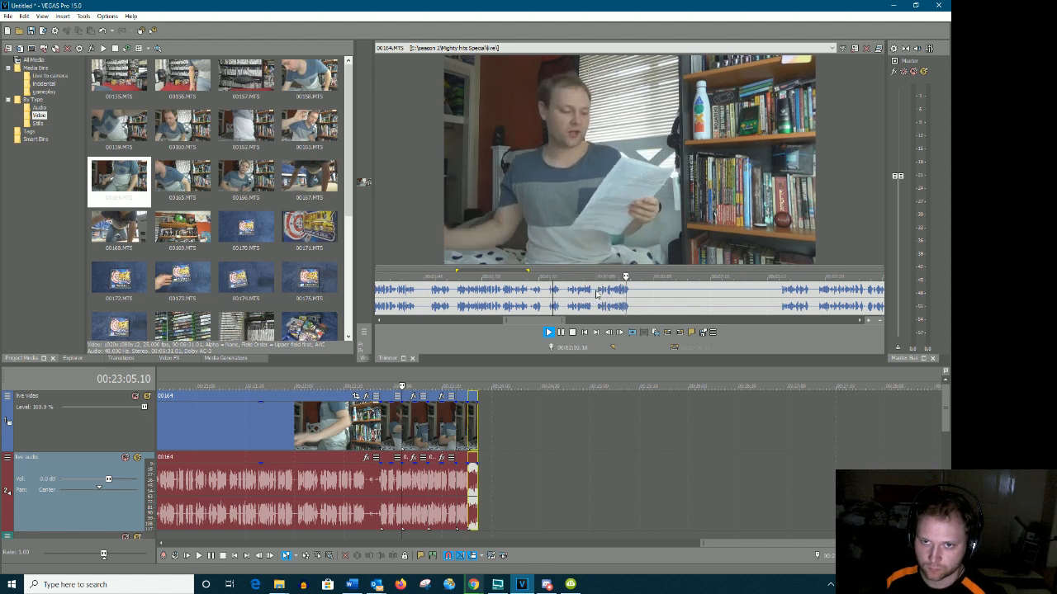
{"action": "left_click_drag", "start_coordinate": [596, 294], "coordinate": [627, 297]}
{"action": "left_click_drag", "start_coordinate": [594, 375], "coordinate": [496, 470]}
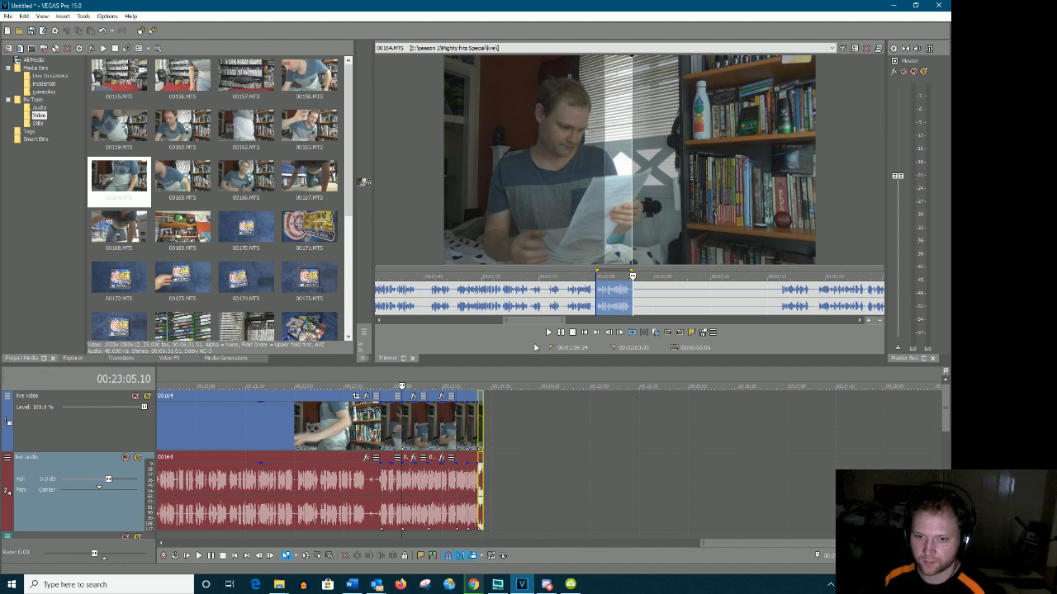
Play clip 00164 after the long pause and append its section from 00:02:19.08 to 00:02:26.19 to the timeline
{"action": "left_click_drag", "start_coordinate": [535, 320], "coordinate": [559, 321]}
{"action": "left_click", "coordinate": [545, 300]}
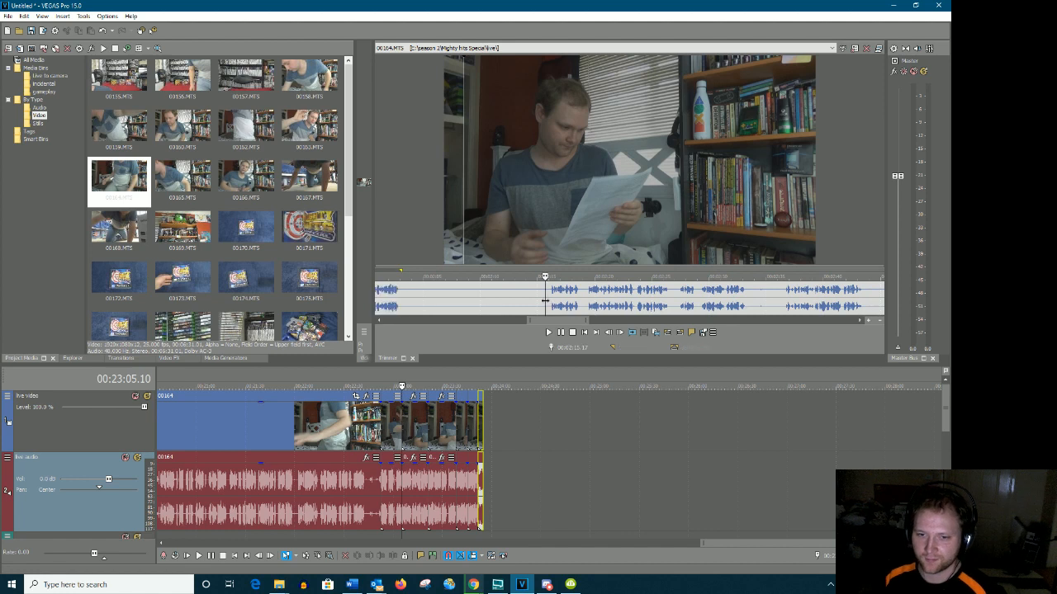
{"action": "key", "text": "space"}
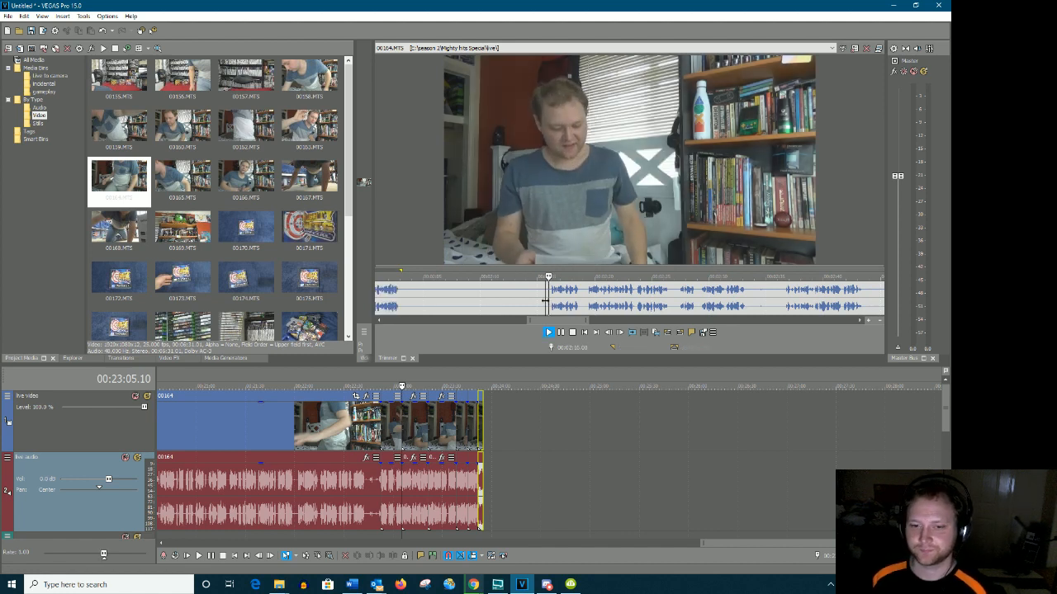
{"action": "mouse_move", "coordinate": [525, 318]}
{"action": "left_mouse_down"}
{"action": "mouse_move", "coordinate": [550, 319]}
{"action": "mouse_move", "coordinate": [541, 317]}
{"action": "left_mouse_up"}
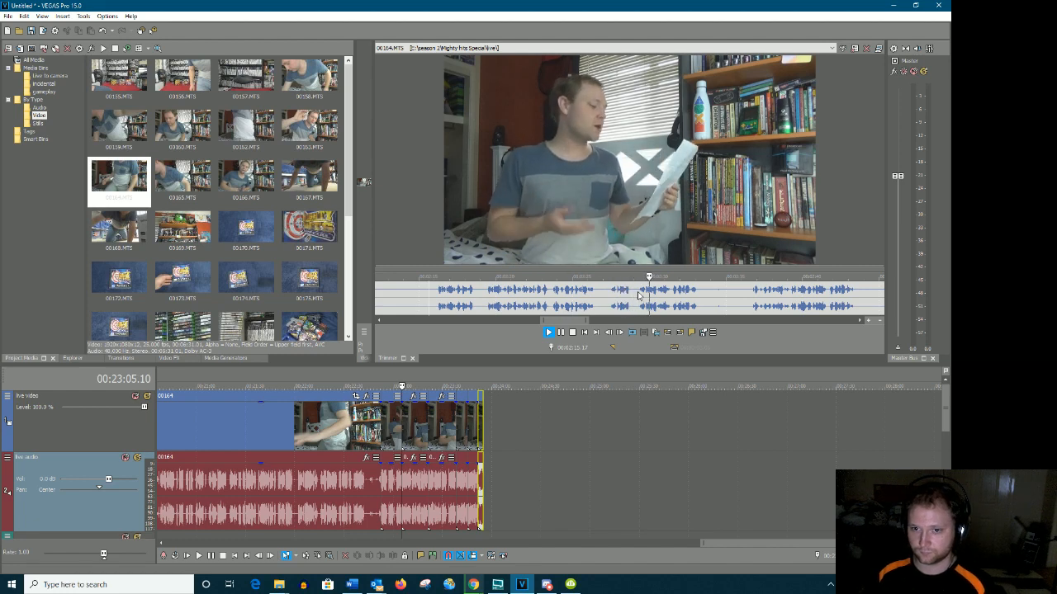
{"action": "key", "text": "Return"}
{"action": "left_click_drag", "start_coordinate": [485, 296], "coordinate": [495, 460]}
Play clip 00164 onward and append its section from 00:02:29.04 to 00:02:33.03 to the timeline
{"action": "left_click_drag", "start_coordinate": [559, 324], "coordinate": [564, 324]}
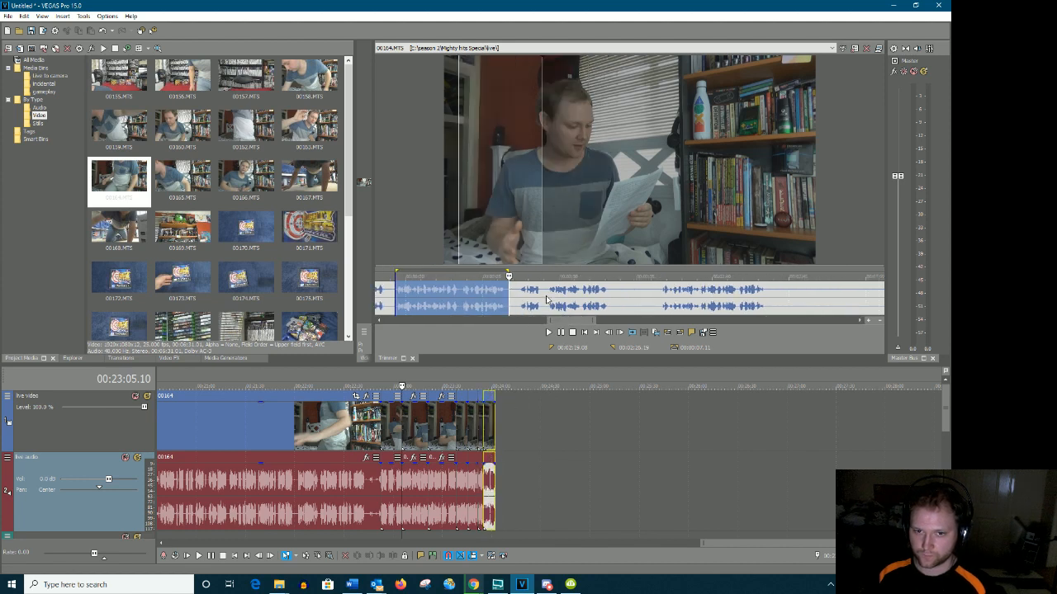
{"action": "left_click", "coordinate": [544, 295]}
{"action": "key", "text": "space"}
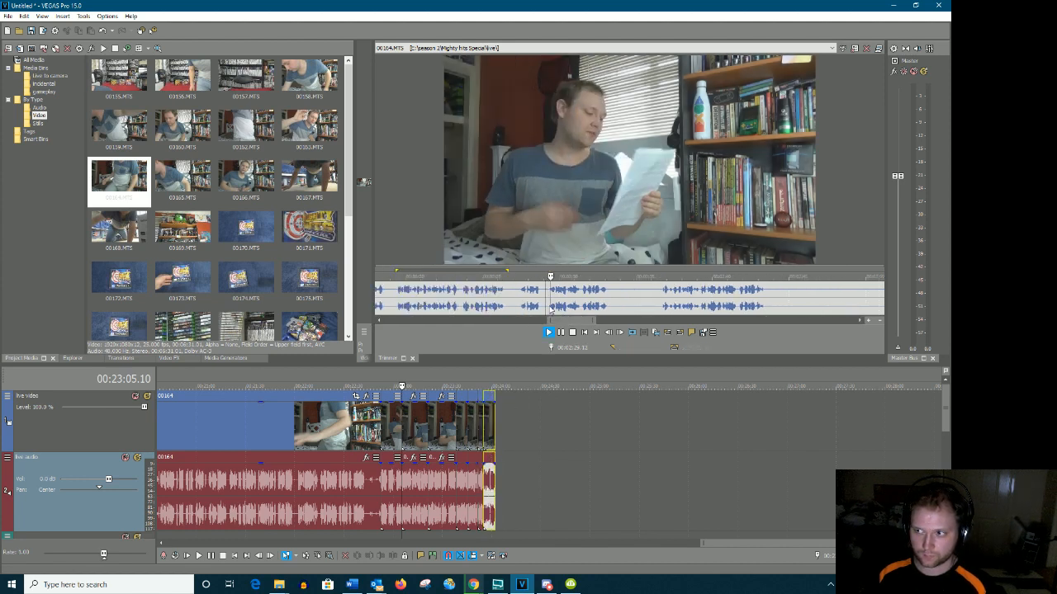
{"action": "left_click_drag", "start_coordinate": [580, 320], "coordinate": [585, 321]}
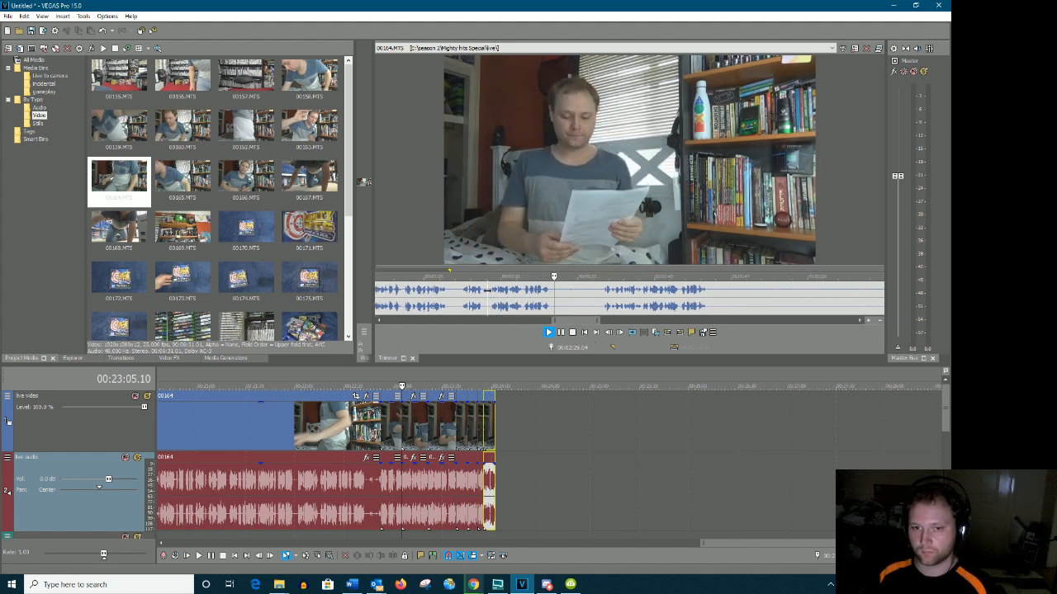
{"action": "left_click_drag", "start_coordinate": [487, 301], "coordinate": [548, 302]}
{"action": "left_click_drag", "start_coordinate": [529, 378], "coordinate": [544, 387]}
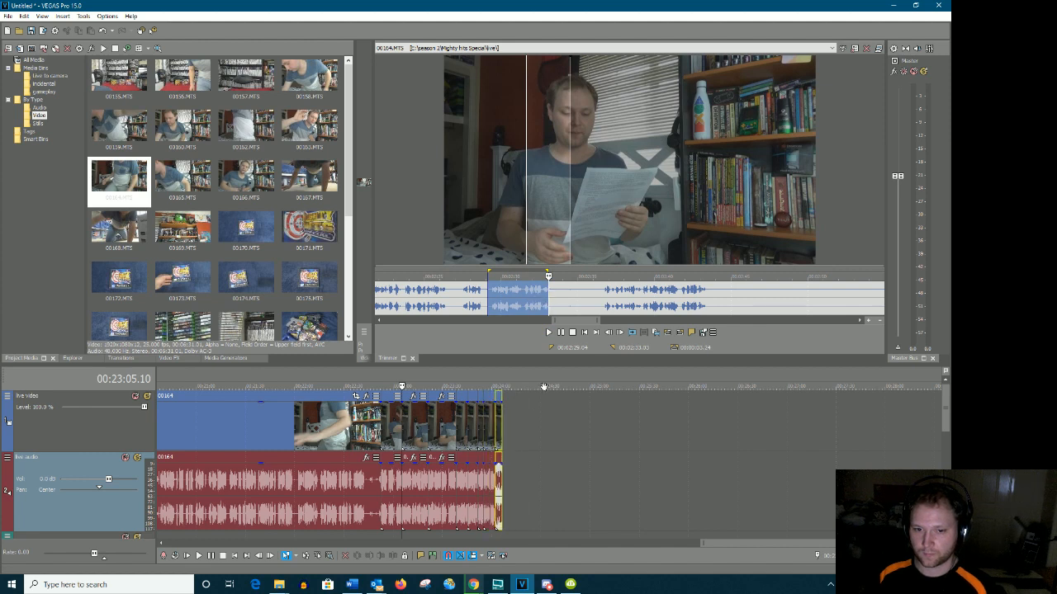
Play the next take of clip 00164 and append its section from about 00:02:36 to about 00:02:43 to the timeline
{"action": "left_click", "coordinate": [600, 295]}
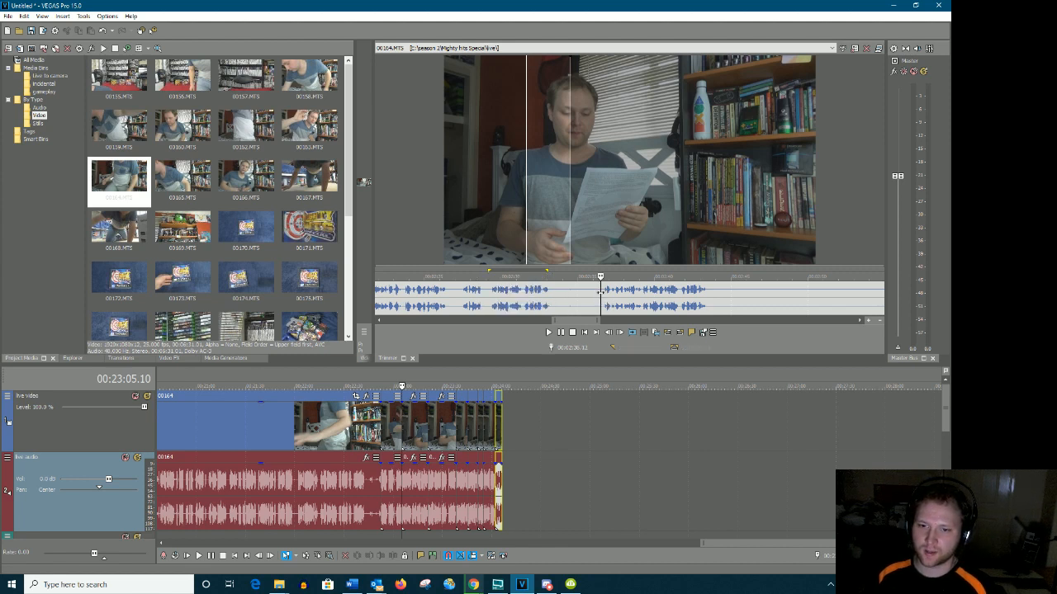
{"action": "left_click_drag", "start_coordinate": [583, 321], "coordinate": [591, 320]}
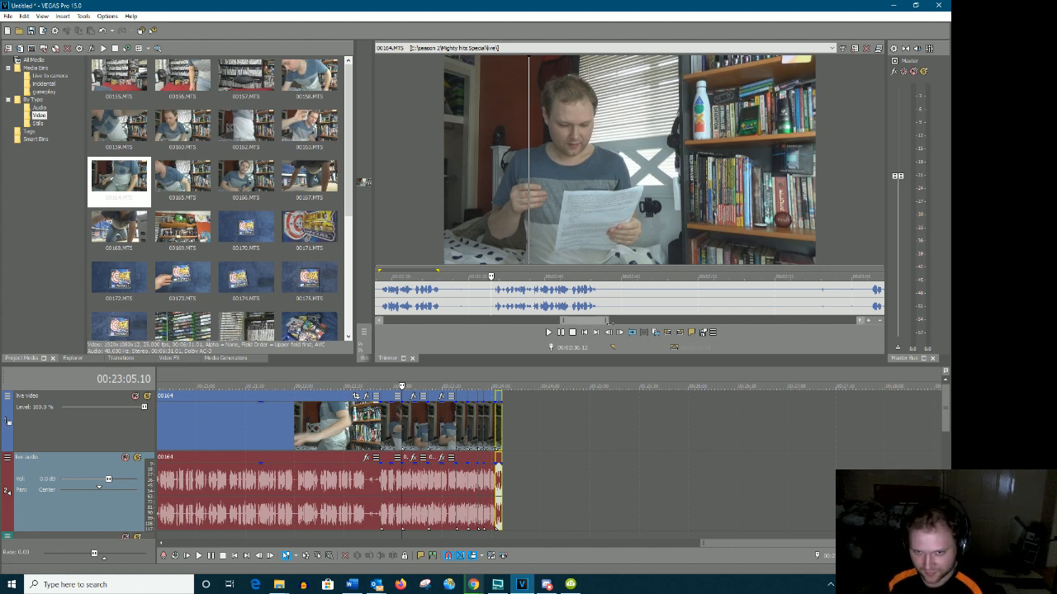
{"action": "key", "text": "space"}
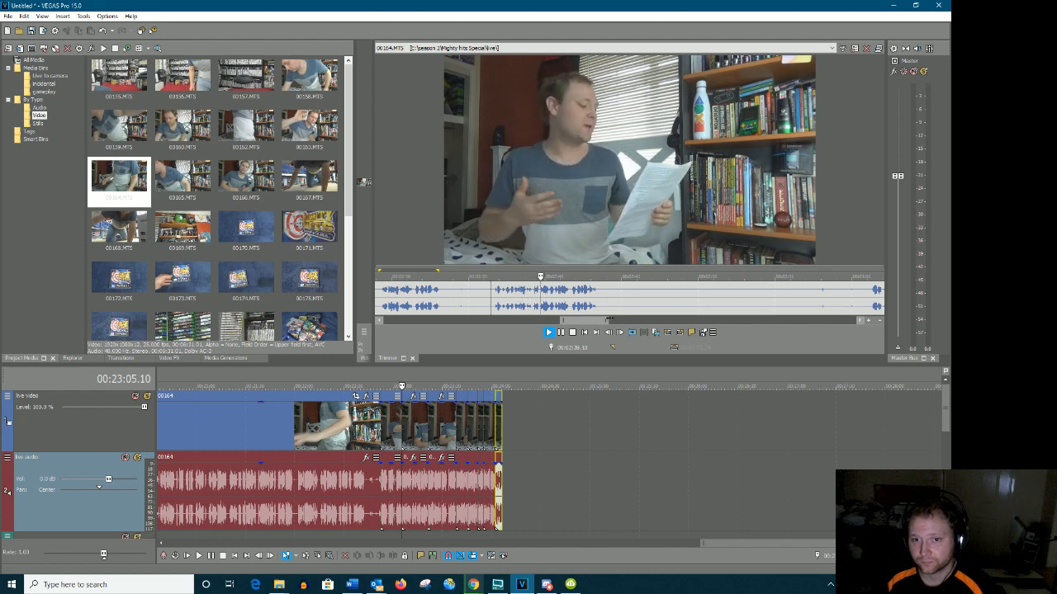
{"action": "left_click_drag", "start_coordinate": [607, 300], "coordinate": [506, 468]}
Skip the long silent stretch in clip 00164 and play the take that starts at about 00:03:00
{"action": "scroll", "coordinate": [588, 446], "scroll_direction": "up", "scroll_amount": 3}
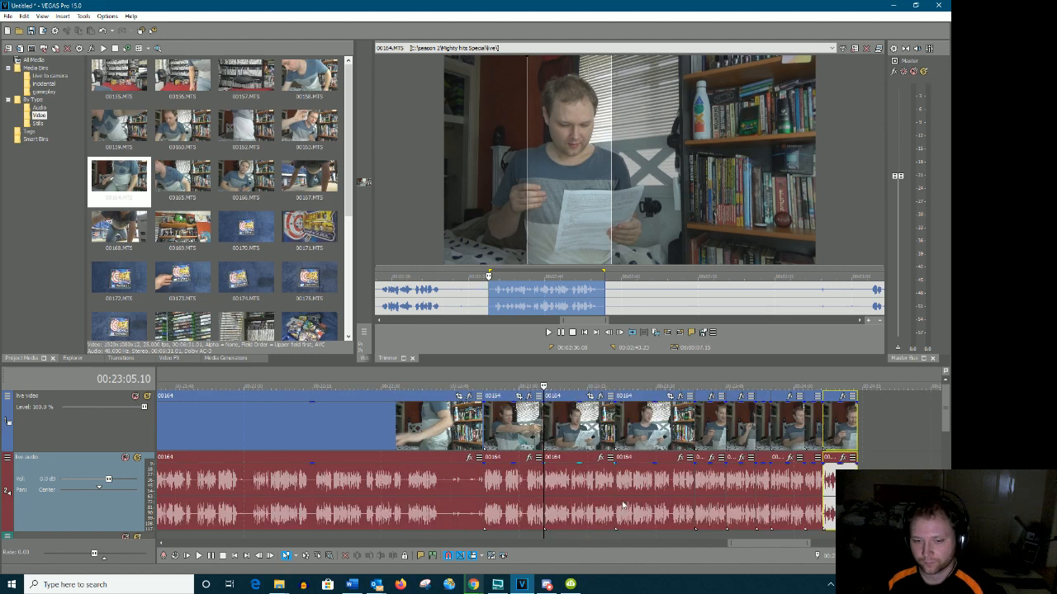
{"action": "left_click_drag", "start_coordinate": [769, 543], "coordinate": [808, 534]}
{"action": "left_click_drag", "start_coordinate": [585, 321], "coordinate": [619, 326]}
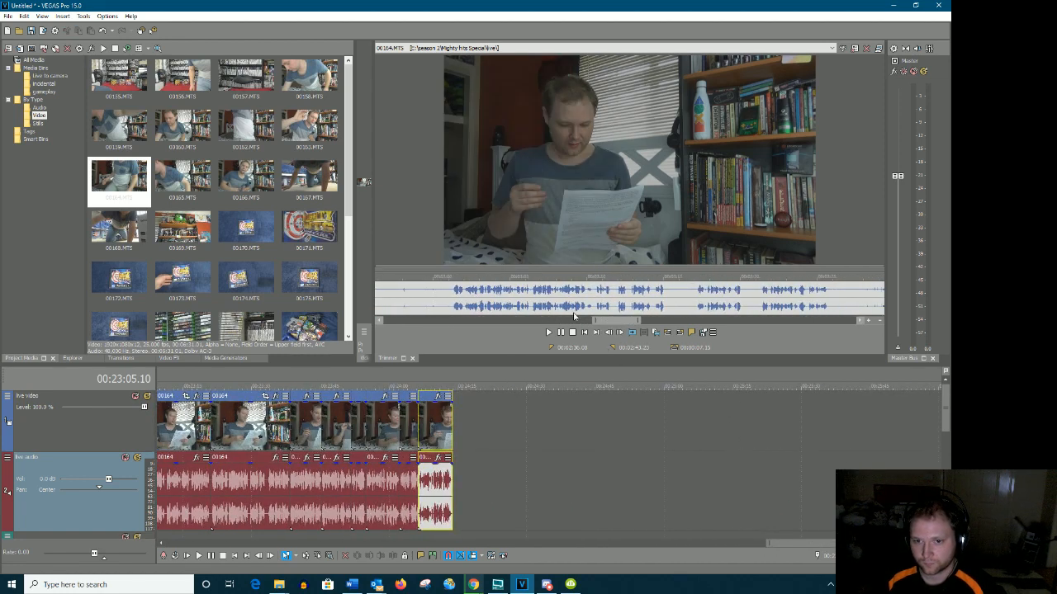
{"action": "scroll", "coordinate": [568, 290], "scroll_direction": "down", "scroll_amount": 2}
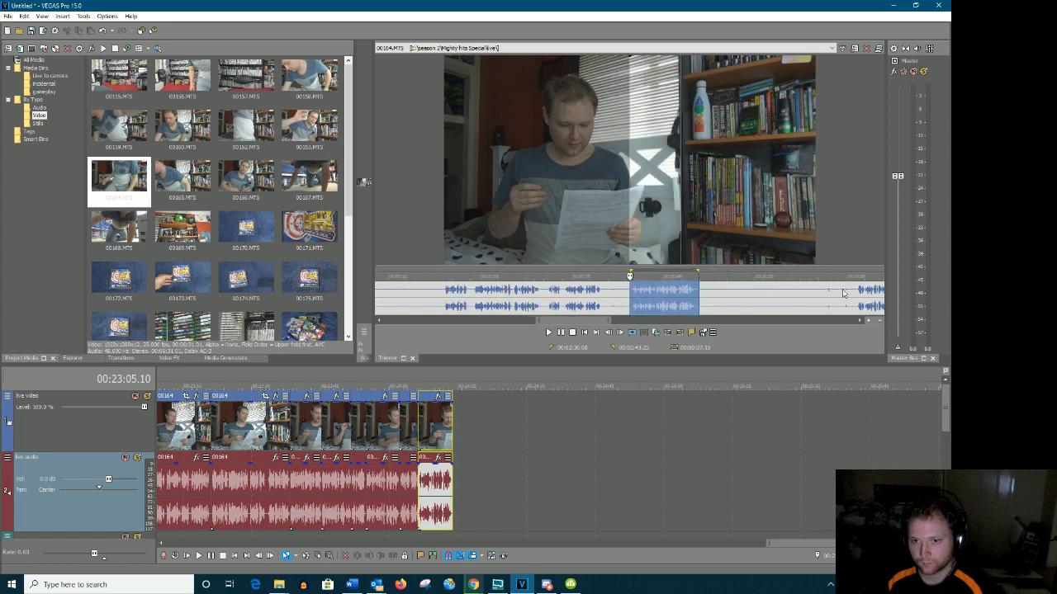
{"action": "left_click", "coordinate": [855, 295]}
{"action": "scroll", "coordinate": [842, 299], "scroll_direction": "down", "scroll_amount": 3}
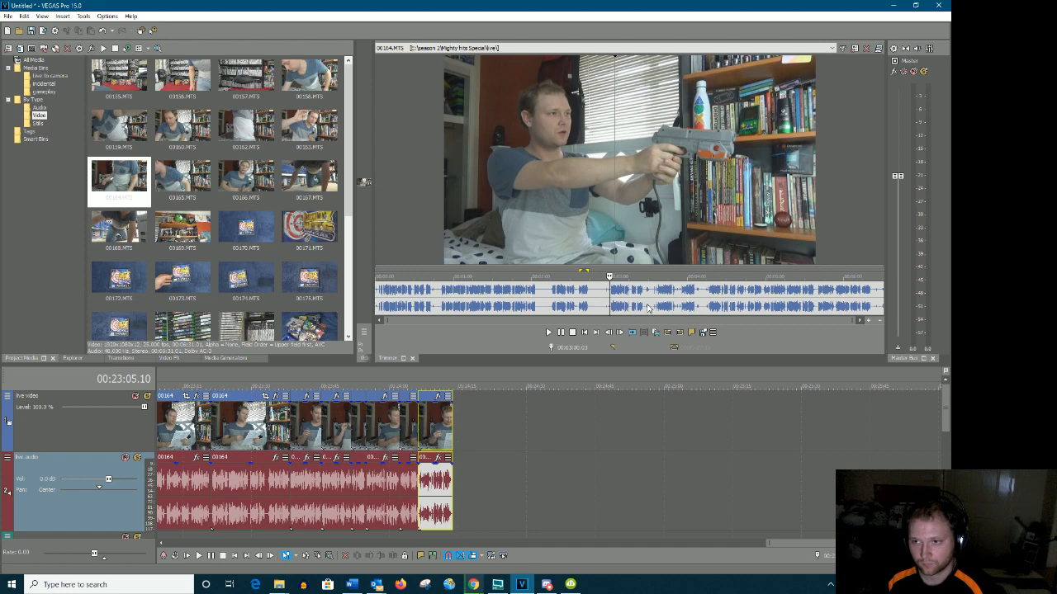
{"action": "scroll", "coordinate": [648, 308], "scroll_direction": "up", "scroll_amount": 5}
{"action": "left_click_drag", "start_coordinate": [646, 306], "coordinate": [628, 295]}
{"action": "key", "text": "space"}
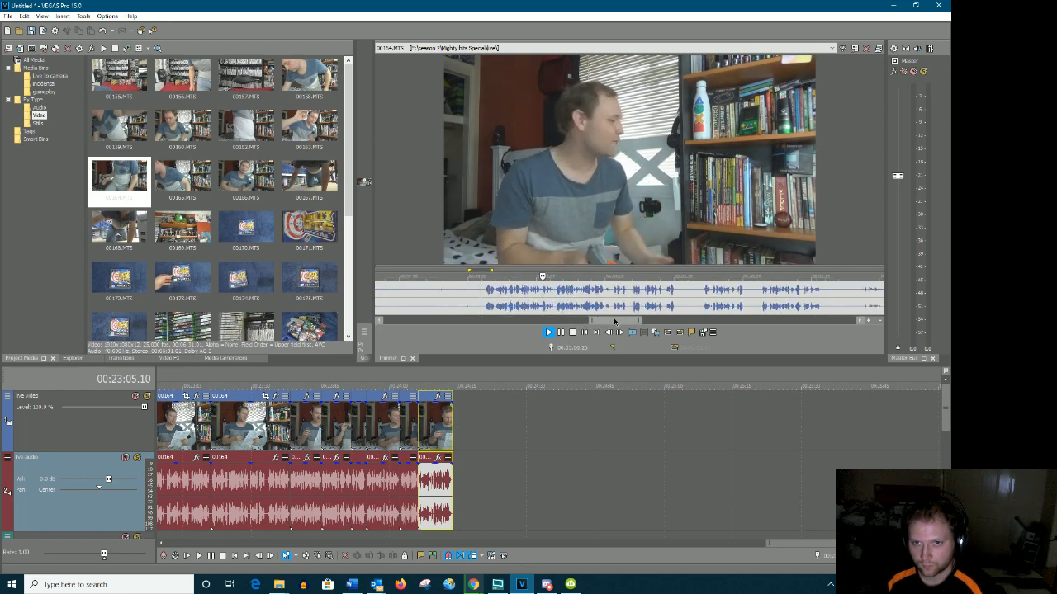
Sample clip 00164 up to about 00:03:18, then append its section from about 00:03:01 to about 00:03:11 to the timeline
{"action": "key", "text": "space"}
{"action": "left_click", "coordinate": [659, 295]}
{"action": "key", "text": "space"}
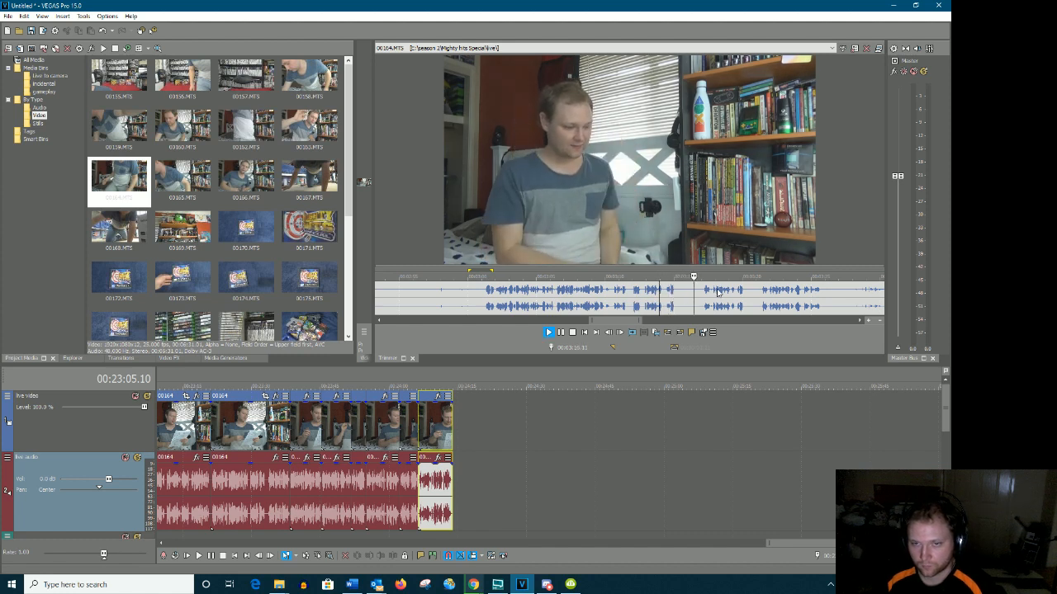
{"action": "key", "text": "space"}
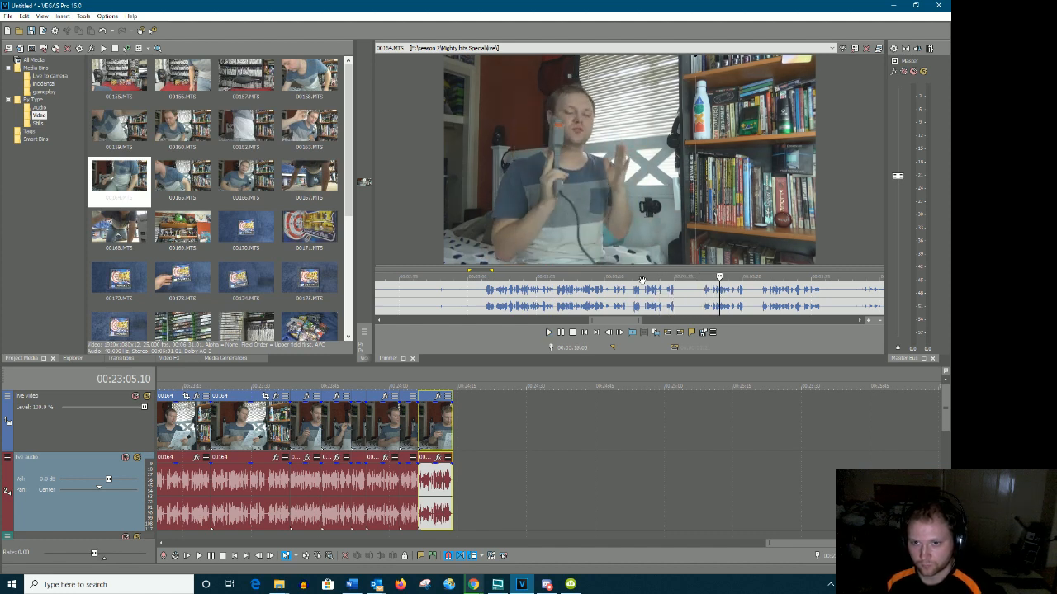
{"action": "left_click", "coordinate": [631, 294]}
{"action": "key", "text": "space"}
{"action": "left_click_drag", "start_coordinate": [628, 294], "coordinate": [461, 441]}
Preview the remarks in clip 00164 from about 00:03:14 to 00:03:25
{"action": "left_click", "coordinate": [672, 297]}
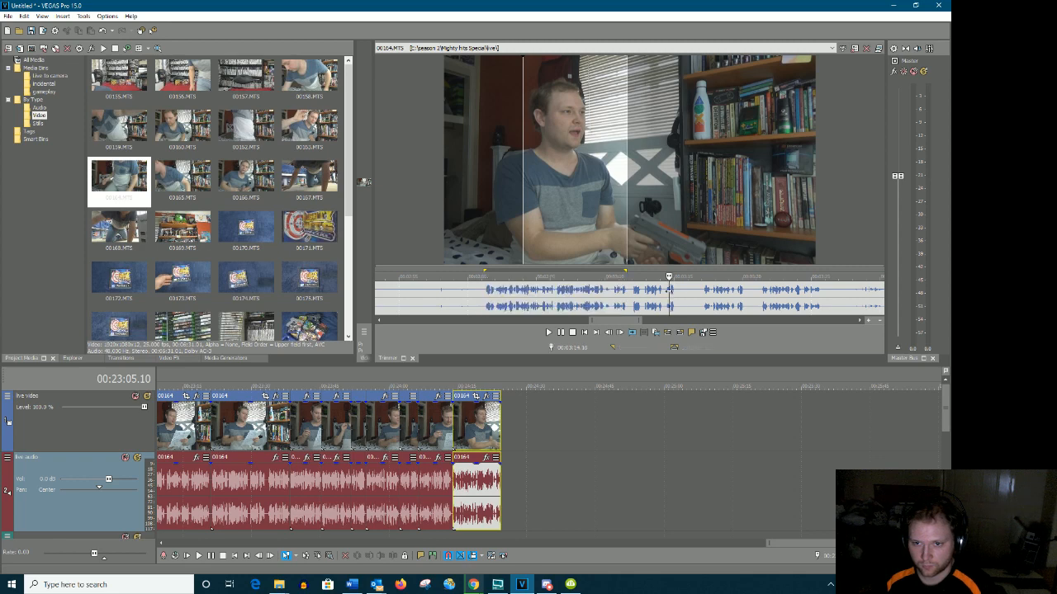
{"action": "key", "text": "space"}
{"action": "left_click", "coordinate": [702, 293]}
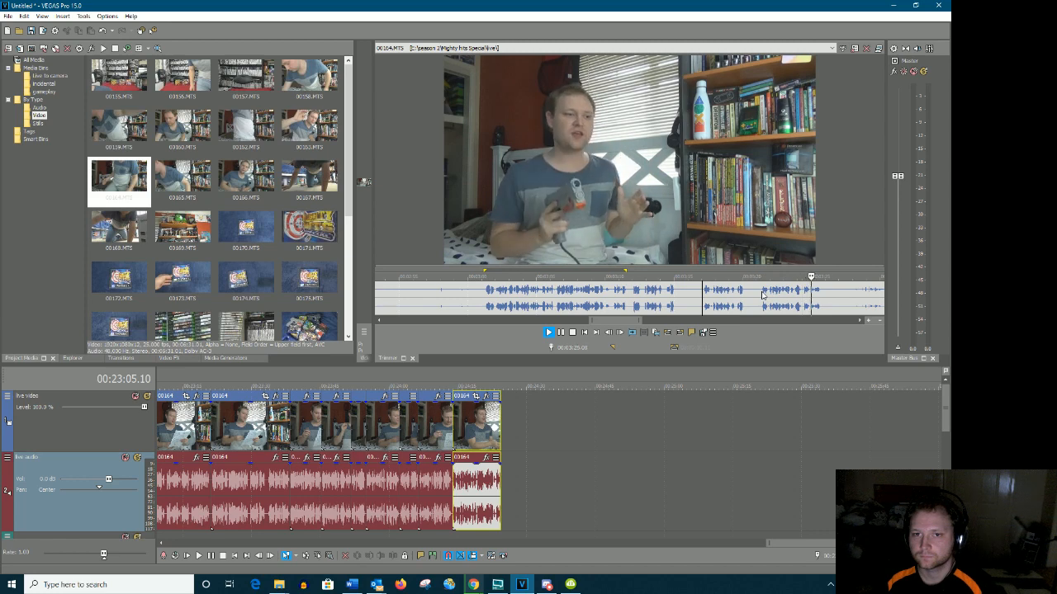
{"action": "left_click_drag", "start_coordinate": [622, 322], "coordinate": [651, 299]}
Cue clip 00164 to the start of the take at about 00:03:37 and review it through about 00:03:50
{"action": "left_click", "coordinate": [656, 295]}
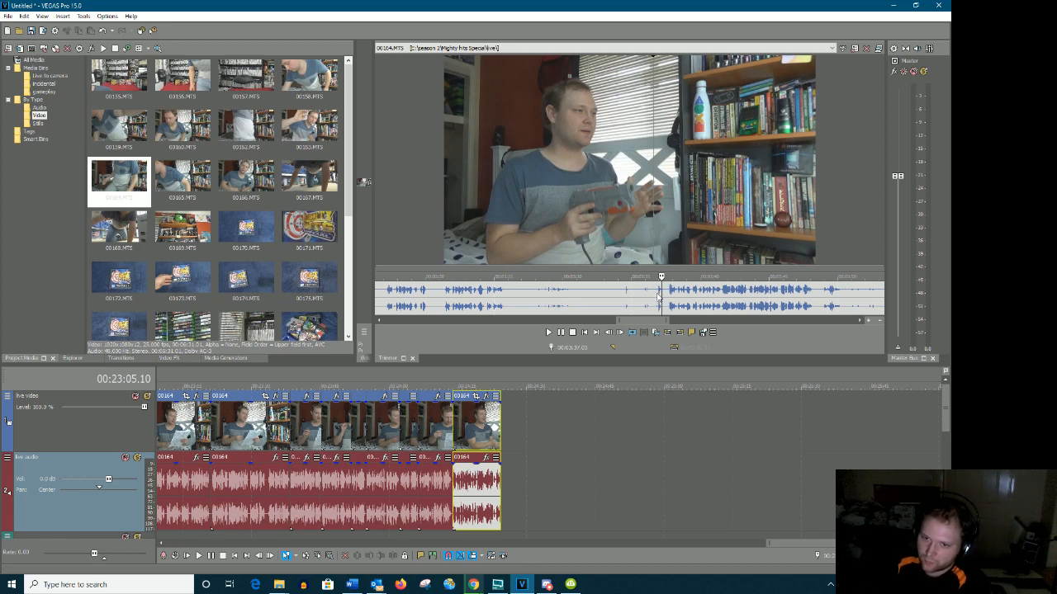
{"action": "left_click_drag", "start_coordinate": [629, 315], "coordinate": [658, 322]}
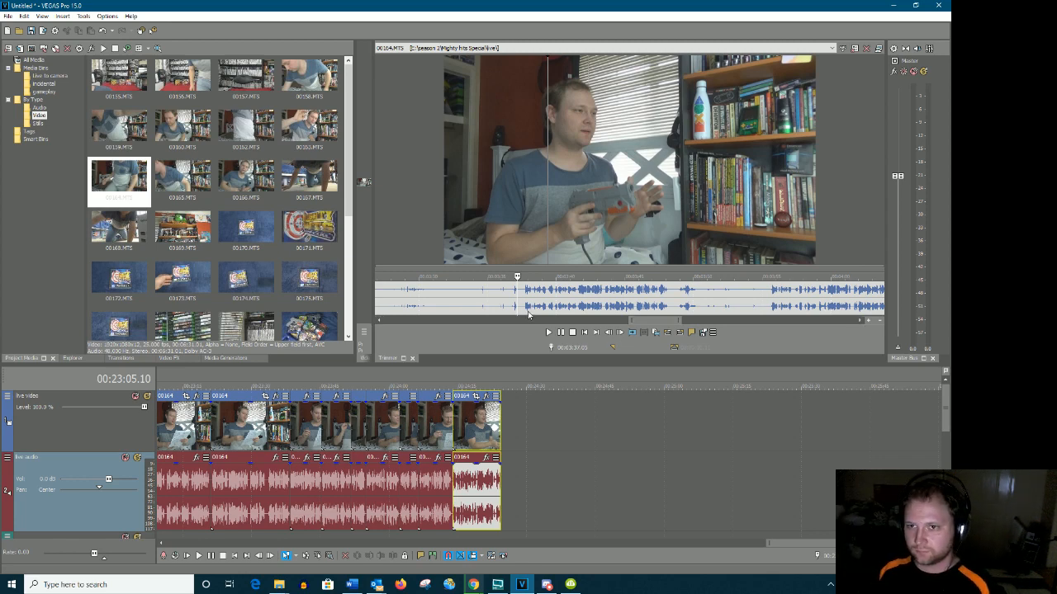
{"action": "key", "text": "space"}
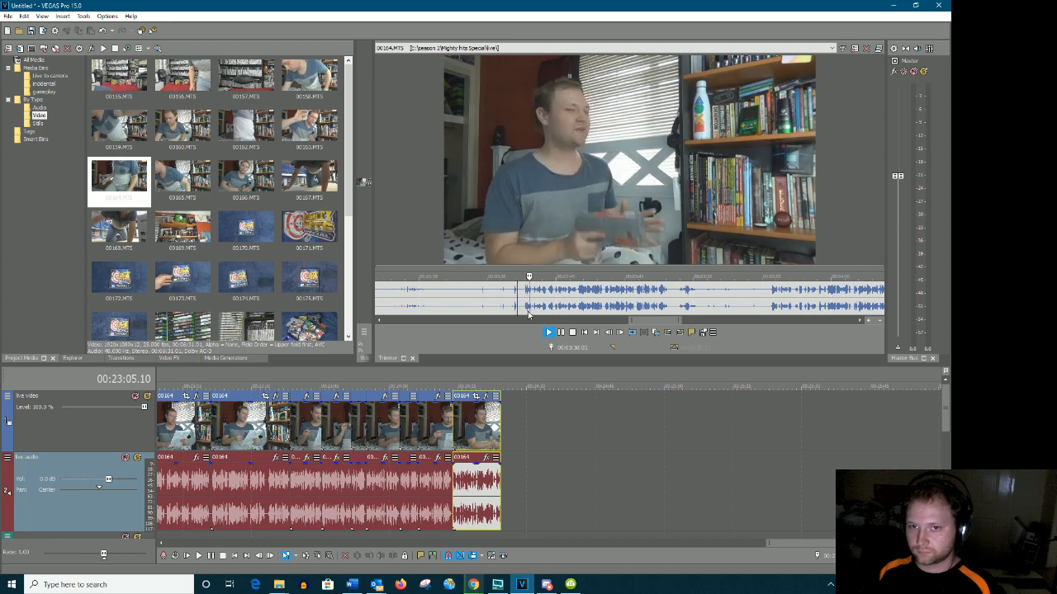
{"action": "key", "text": "Return"}
{"action": "left_click", "coordinate": [521, 297]}
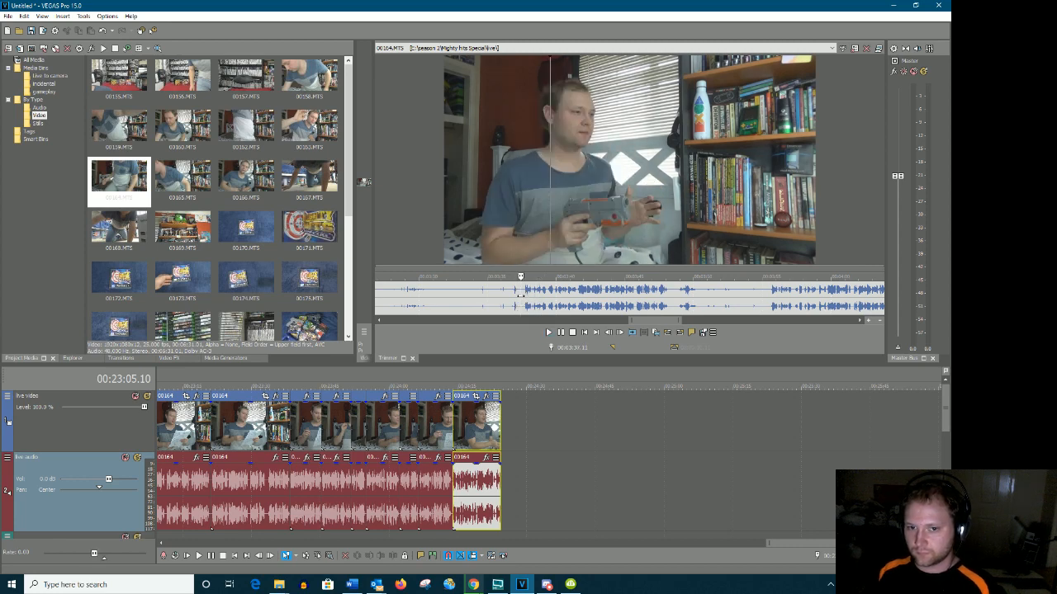
{"action": "left_click", "coordinate": [523, 296]}
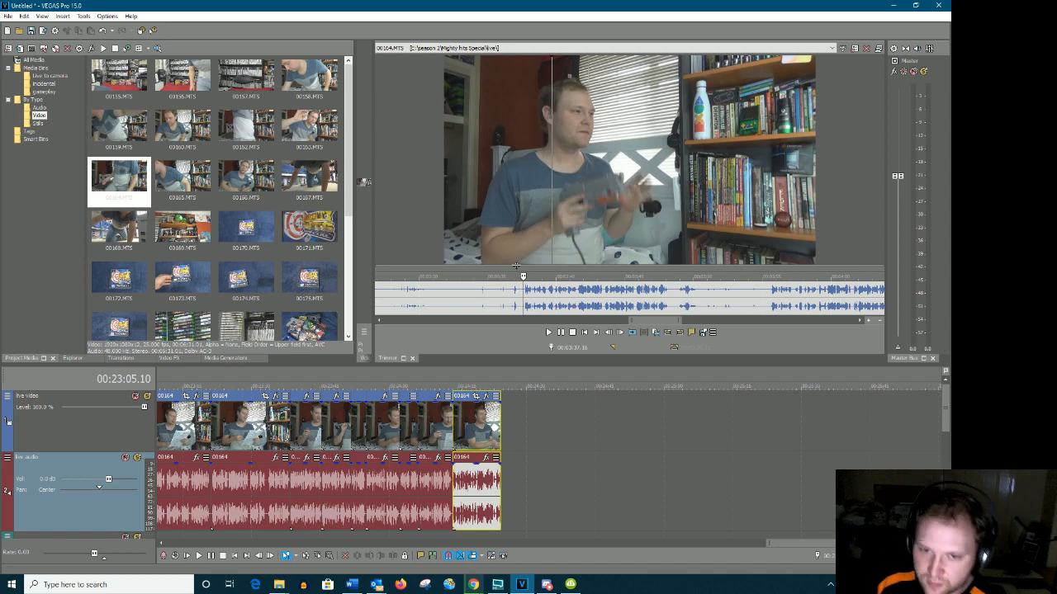
{"action": "key", "text": "Return"}
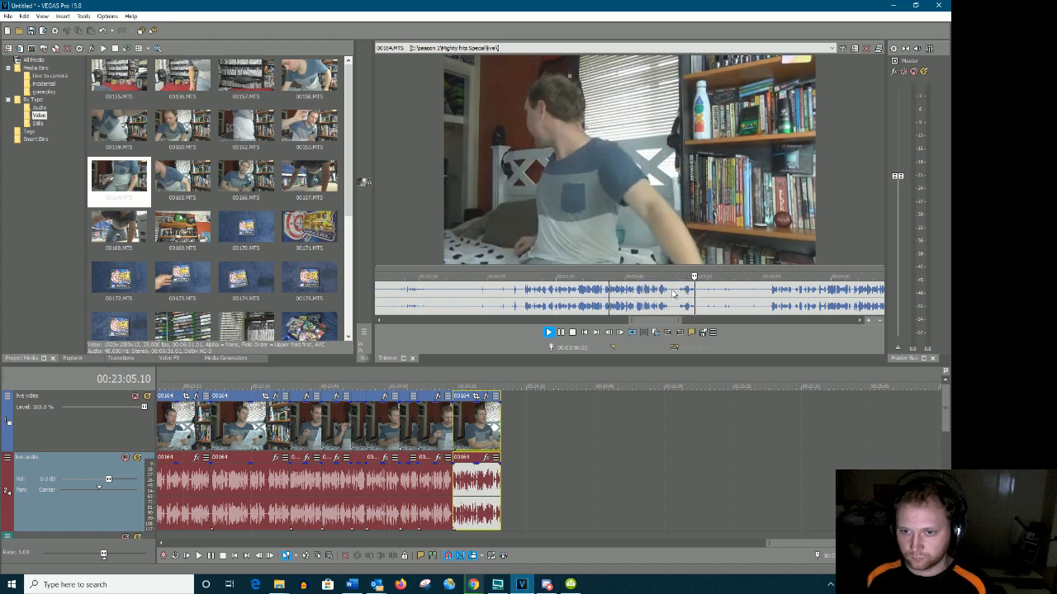
{"action": "key", "text": "space"}
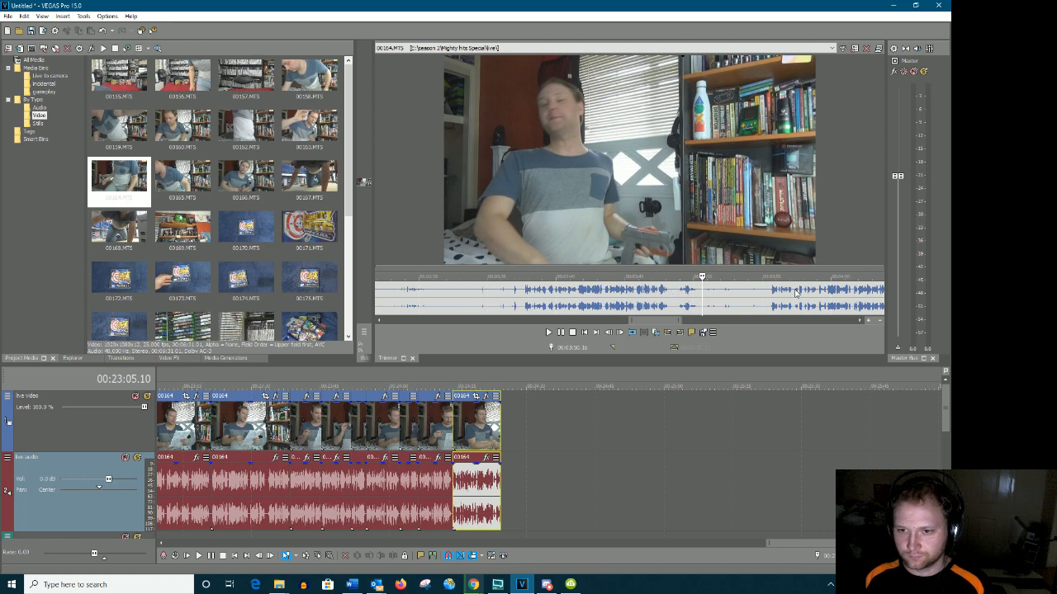
Play the retake in clip 00164 and append its section from about 00:03:55 to about 00:04:05 to the timeline
{"action": "left_click", "coordinate": [769, 297]}
{"action": "key", "text": "space"}
{"action": "left_click_drag", "start_coordinate": [653, 320], "coordinate": [676, 321]}
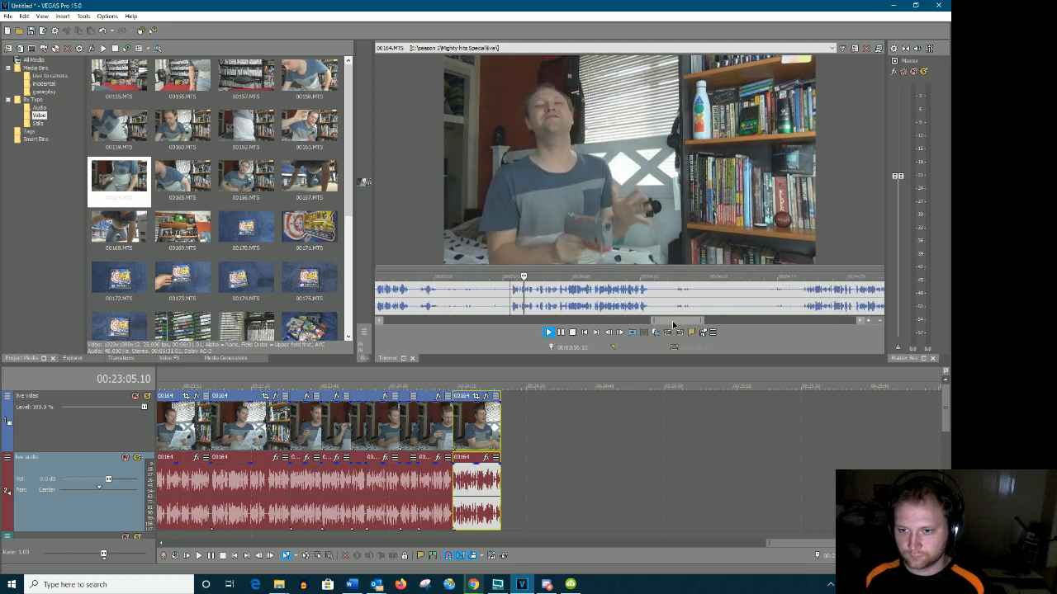
{"action": "left_click_drag", "start_coordinate": [649, 297], "coordinate": [508, 449]}
Play clip 00164 from about 00:04:15 and append its section from about 00:04:20 to about 00:04:25 to the timeline
{"action": "left_click_drag", "start_coordinate": [782, 544], "coordinate": [793, 543]}
{"action": "left_click_drag", "start_coordinate": [675, 321], "coordinate": [688, 325]}
{"action": "left_click", "coordinate": [635, 291]}
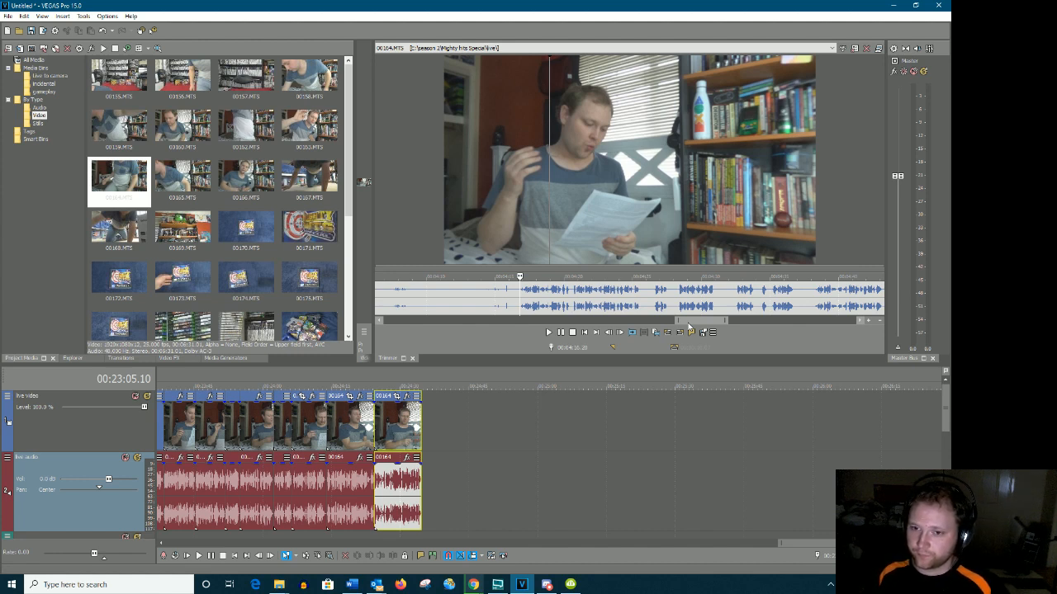
{"action": "mouse_move", "coordinate": [689, 324]}
{"action": "left_mouse_down"}
{"action": "mouse_move", "coordinate": [819, 319]}
{"action": "mouse_move", "coordinate": [666, 322]}
{"action": "mouse_move", "coordinate": [692, 319]}
{"action": "left_mouse_up"}
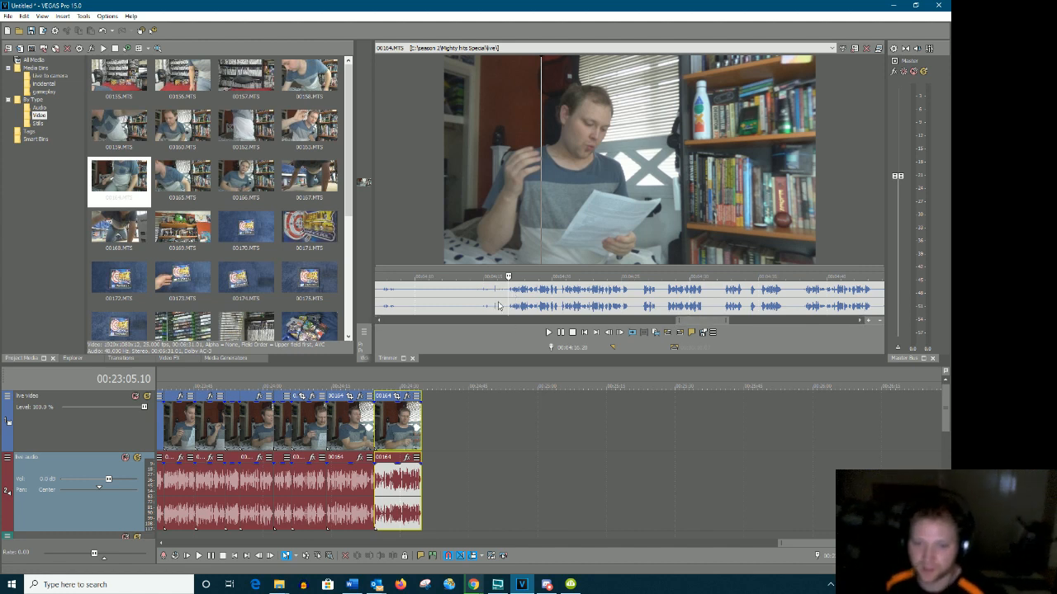
{"action": "left_click", "coordinate": [549, 333]}
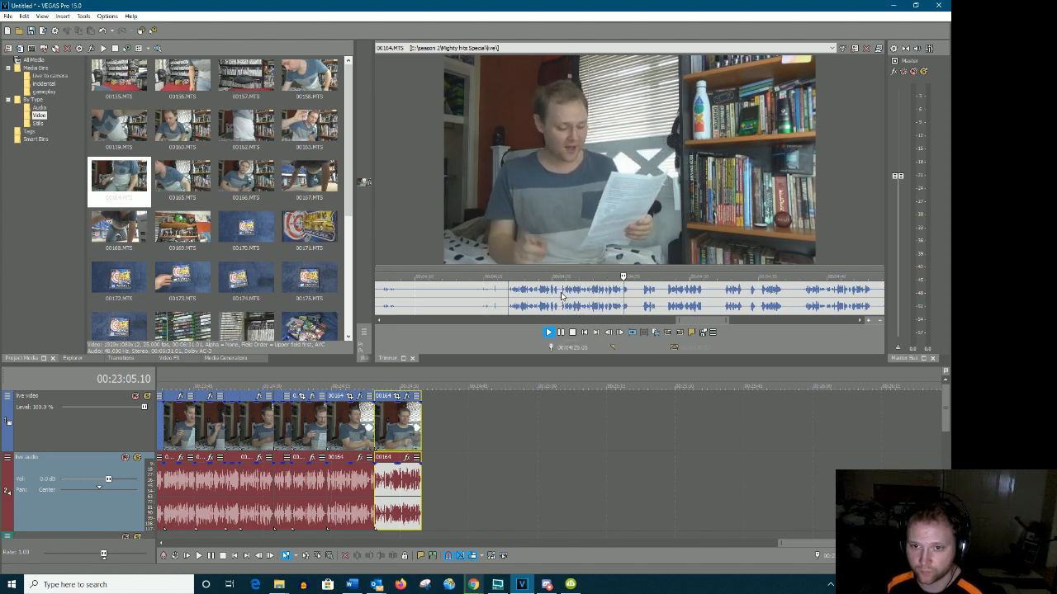
{"action": "key", "text": "Return"}
{"action": "left_click_drag", "start_coordinate": [561, 295], "coordinate": [427, 449]}
Review the following takes of clip 00164 and append the section from 00:04:37.21 to about 00:04:43 to the timeline
{"action": "left_click_drag", "start_coordinate": [691, 320], "coordinate": [695, 318]}
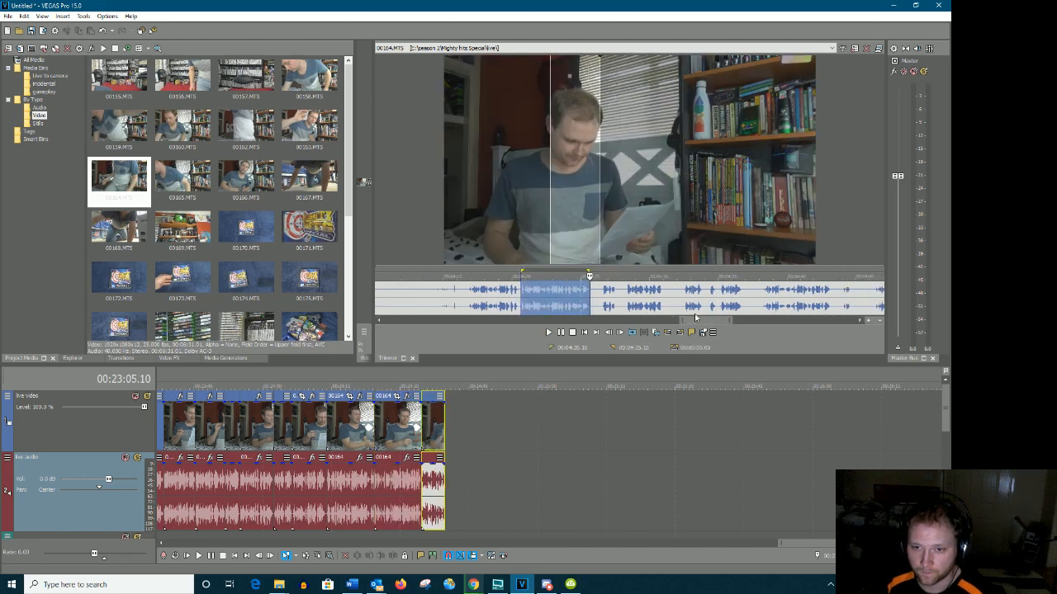
{"action": "left_click", "coordinate": [602, 293]}
{"action": "key", "text": "space"}
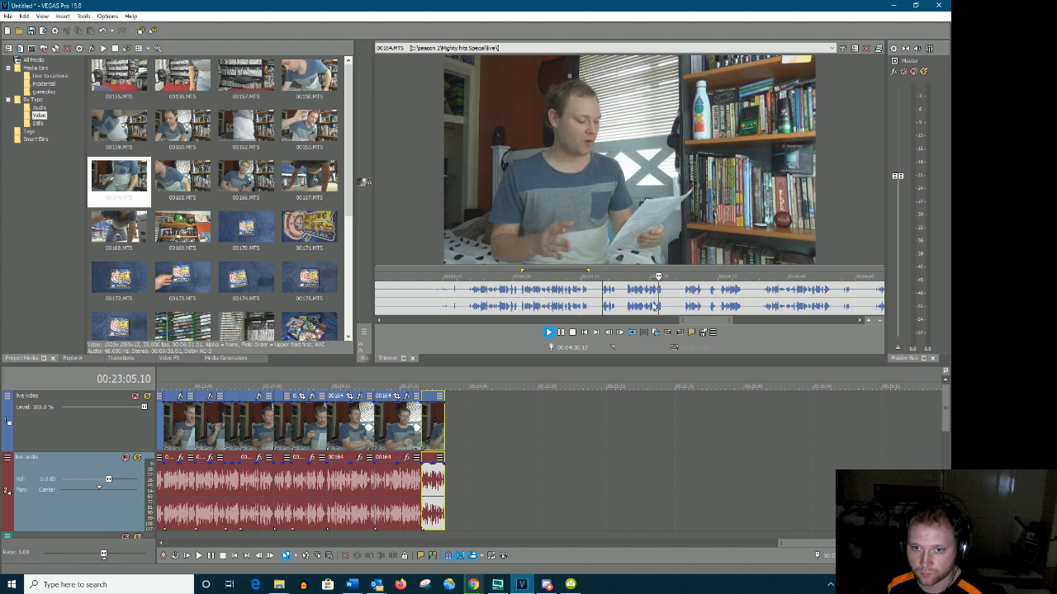
{"action": "left_click_drag", "start_coordinate": [703, 320], "coordinate": [717, 322]}
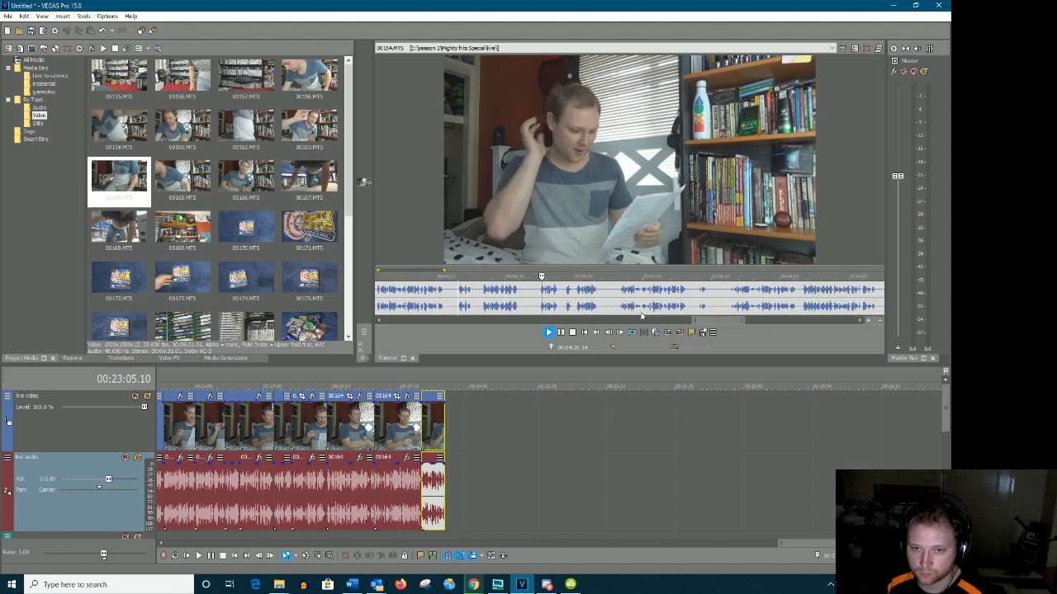
{"action": "key", "text": "space"}
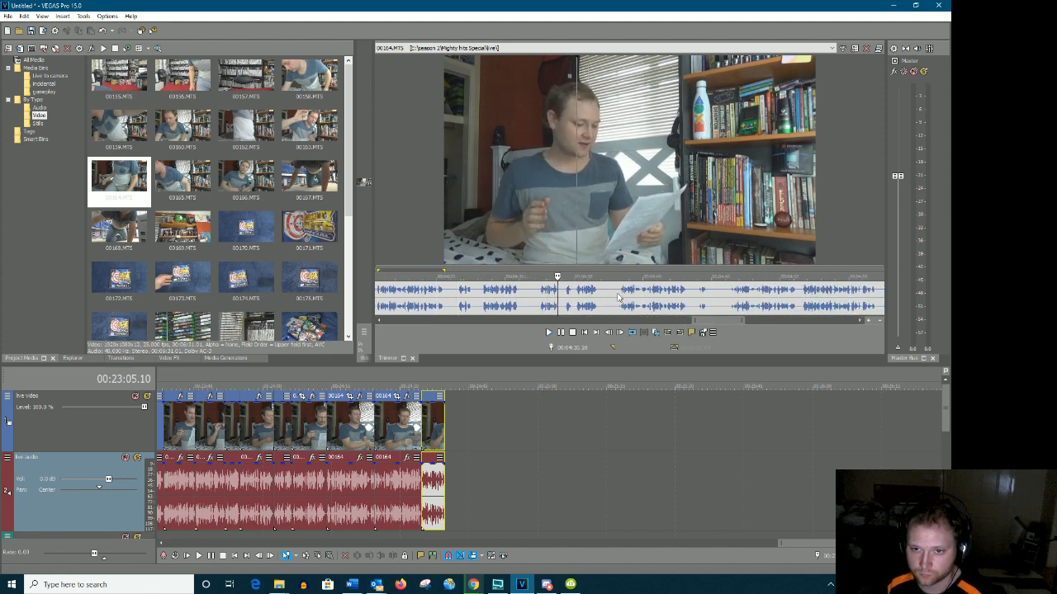
{"action": "left_click", "coordinate": [617, 297]}
{"action": "key", "text": "space"}
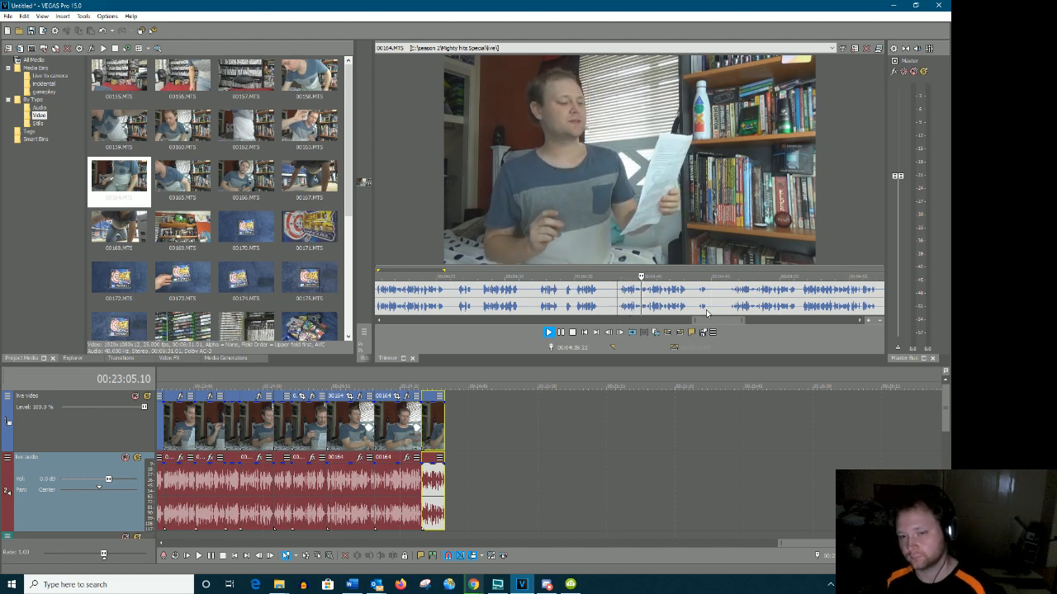
{"action": "left_click_drag", "start_coordinate": [616, 299], "coordinate": [453, 450]}
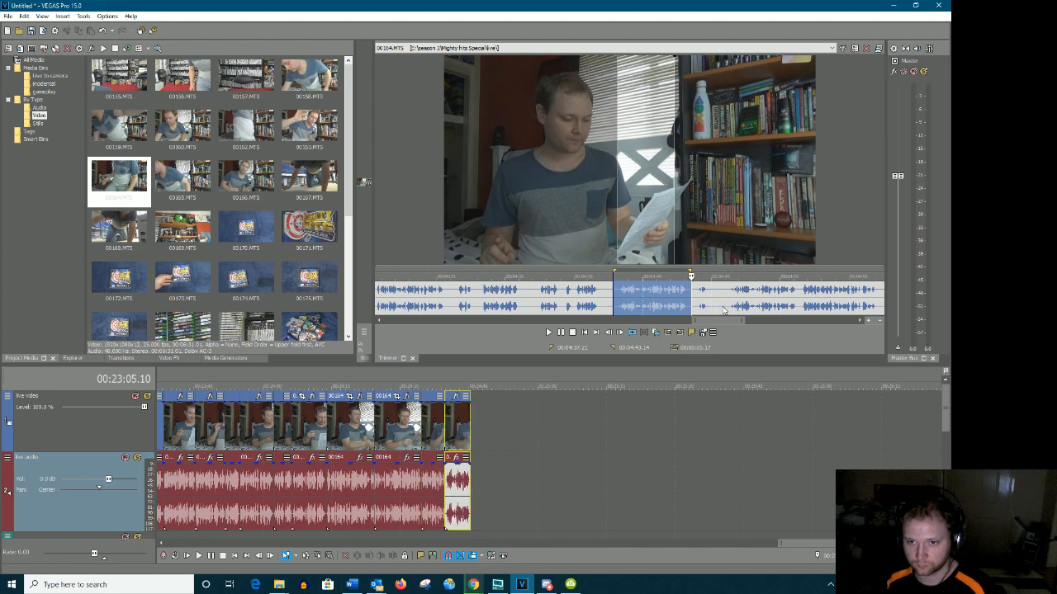
Continue playing clip 00164 and append its section from 00:04:46.06 to 00:04:57.05 to the end of the timeline
{"action": "left_click", "coordinate": [726, 299]}
{"action": "key", "text": "space"}
{"action": "left_click_drag", "start_coordinate": [726, 321], "coordinate": [747, 322]}
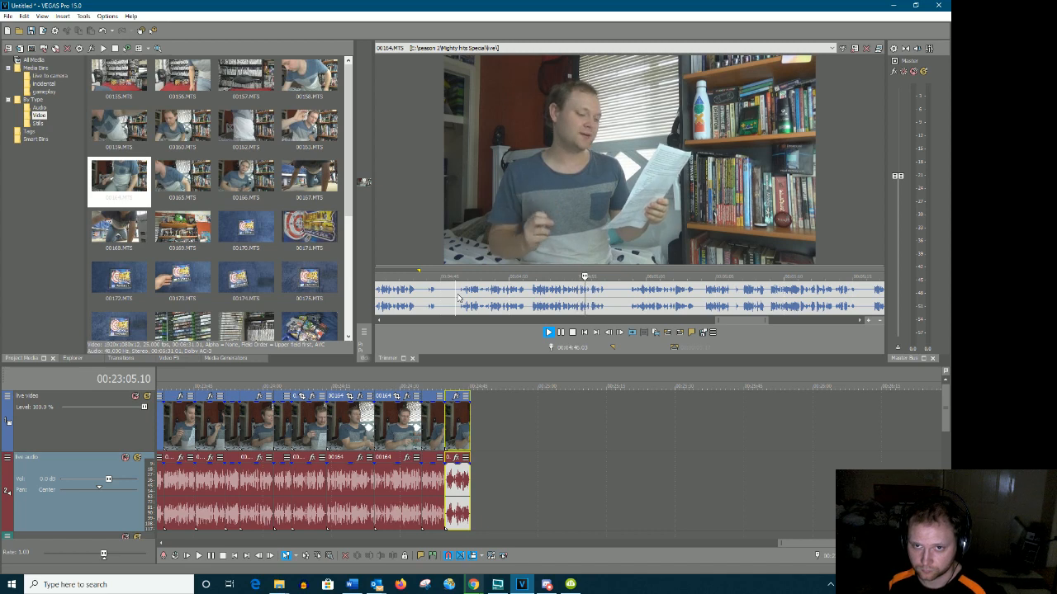
{"action": "left_click_drag", "start_coordinate": [459, 297], "coordinate": [481, 468]}
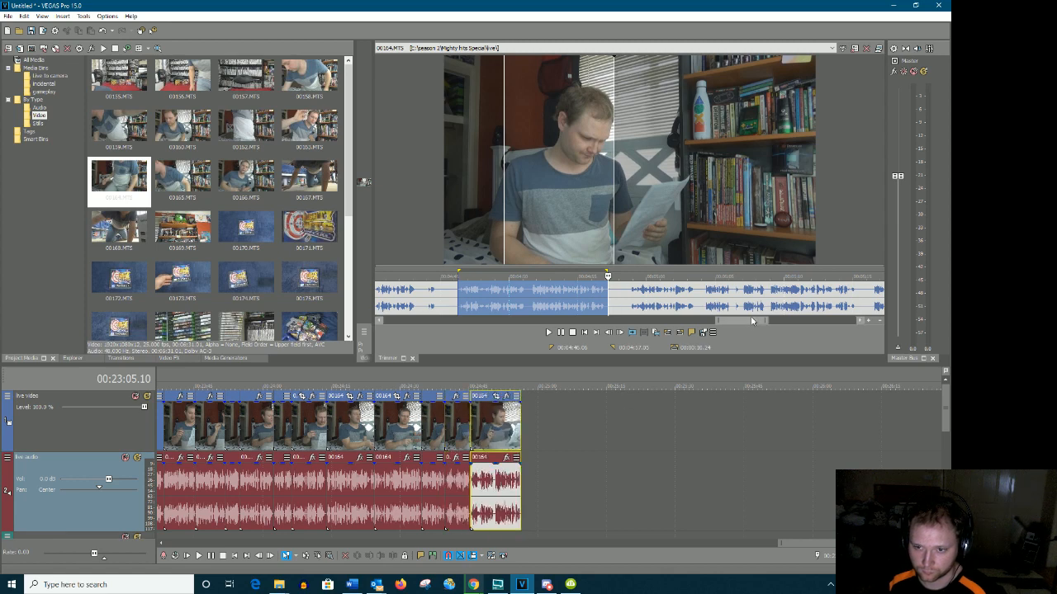
Play clip 00164 past 00:04:57 and append its section from 00:04:58.18 to 00:05:03.16 to the end of the timeline
{"action": "left_click_drag", "start_coordinate": [752, 320], "coordinate": [765, 320]}
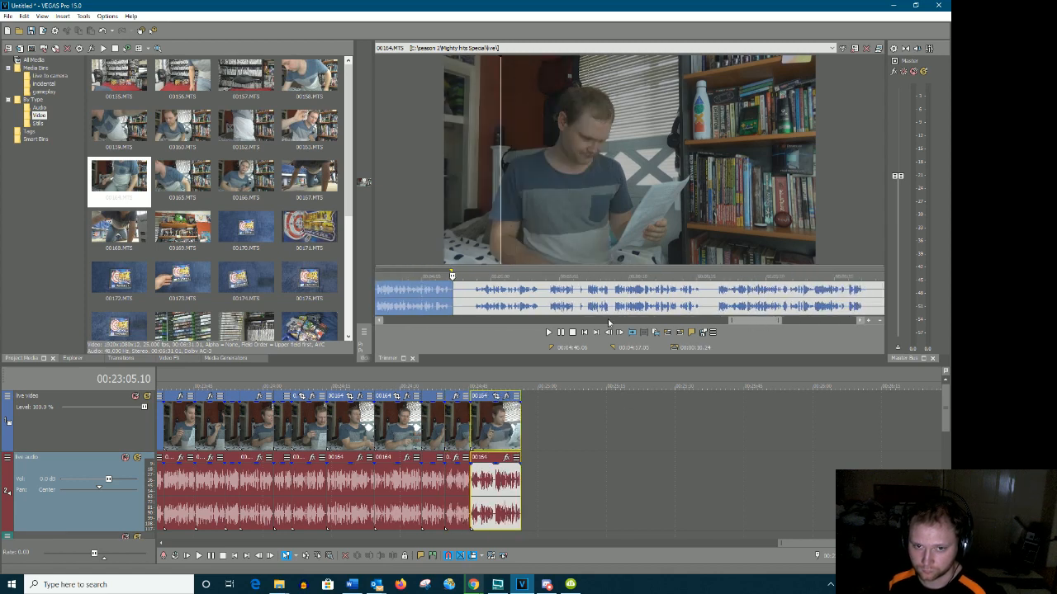
{"action": "left_click", "coordinate": [473, 294]}
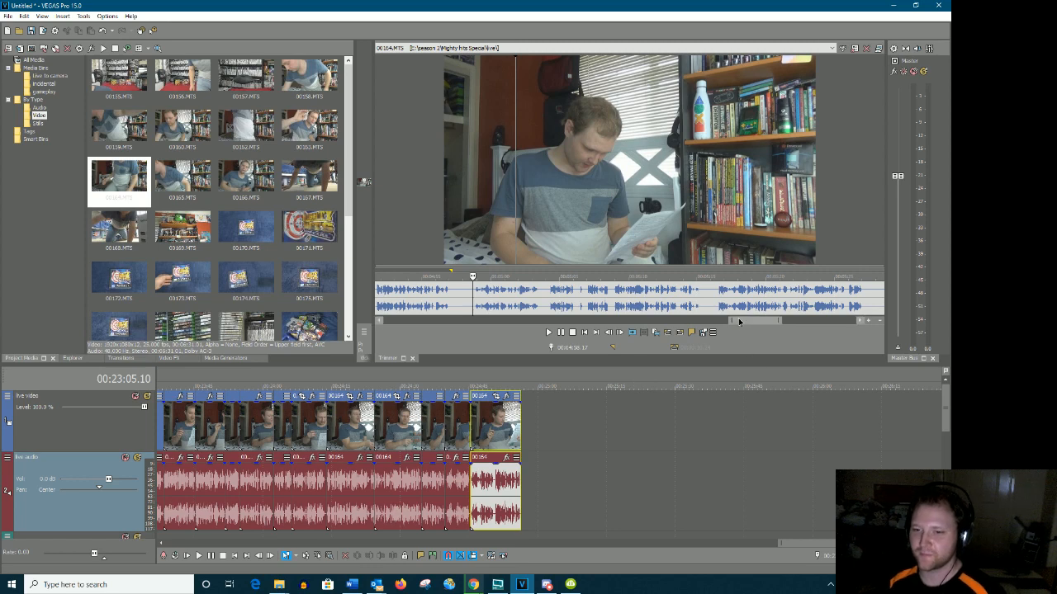
{"action": "left_click_drag", "start_coordinate": [739, 320], "coordinate": [743, 320]}
{"action": "key", "text": "space"}
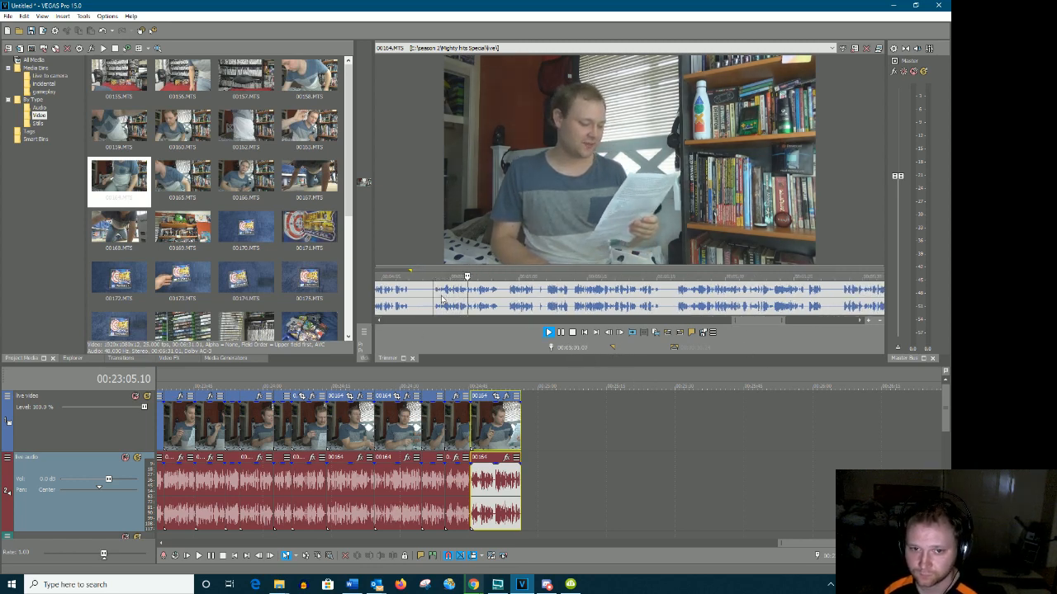
{"action": "key", "text": "space"}
{"action": "left_click_drag", "start_coordinate": [435, 290], "coordinate": [499, 291]}
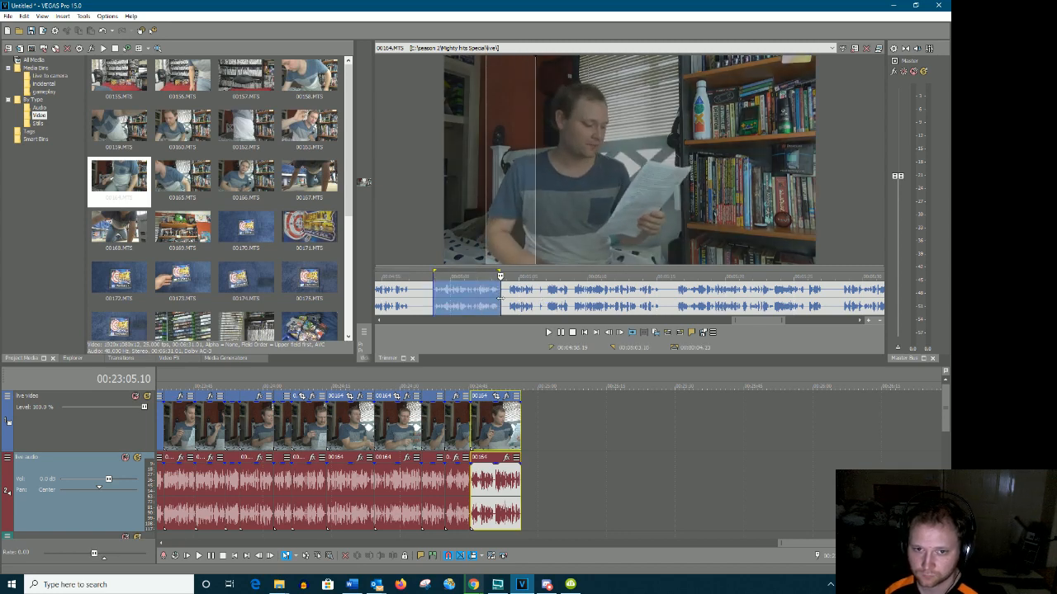
{"action": "left_click_drag", "start_coordinate": [508, 476], "coordinate": [529, 476]}
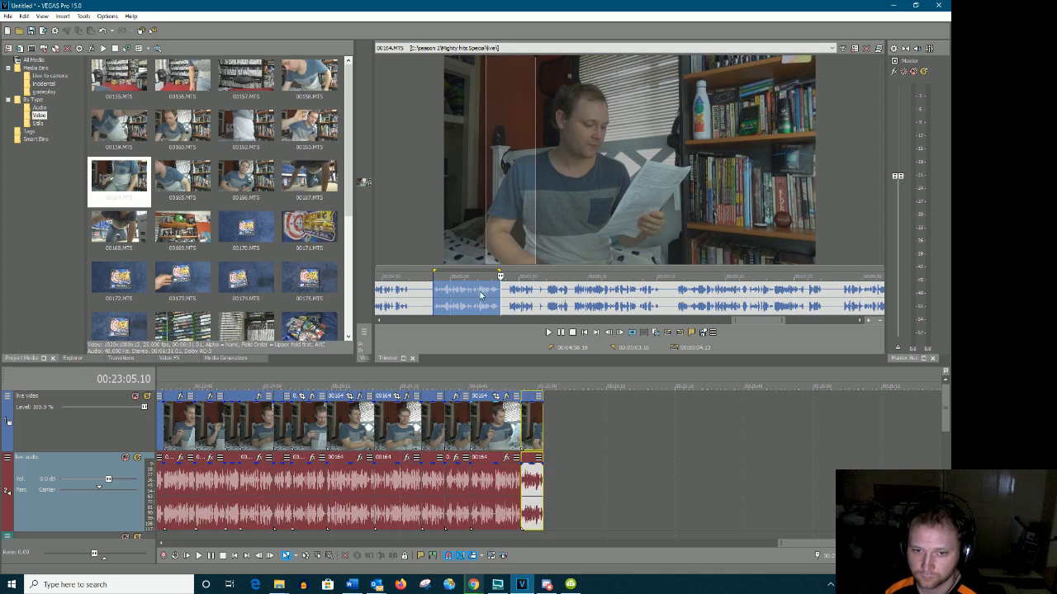
Review clip 00164 from about 00:05:04 and append the section from about 00:05:16 to about 00:05:26 to the timeline
{"action": "left_click", "coordinate": [506, 291]}
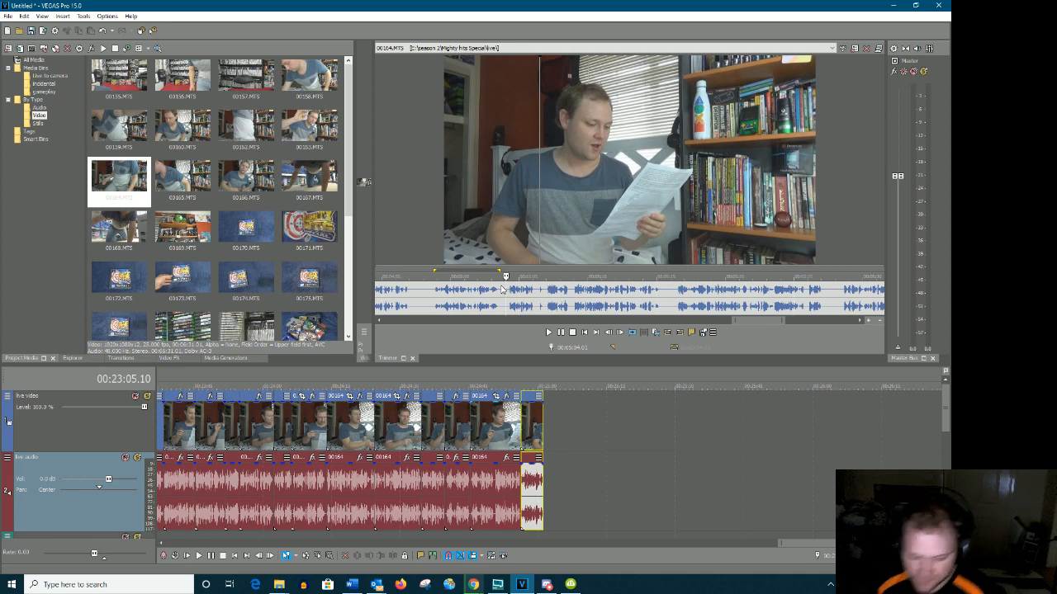
{"action": "left_click", "coordinate": [548, 332]}
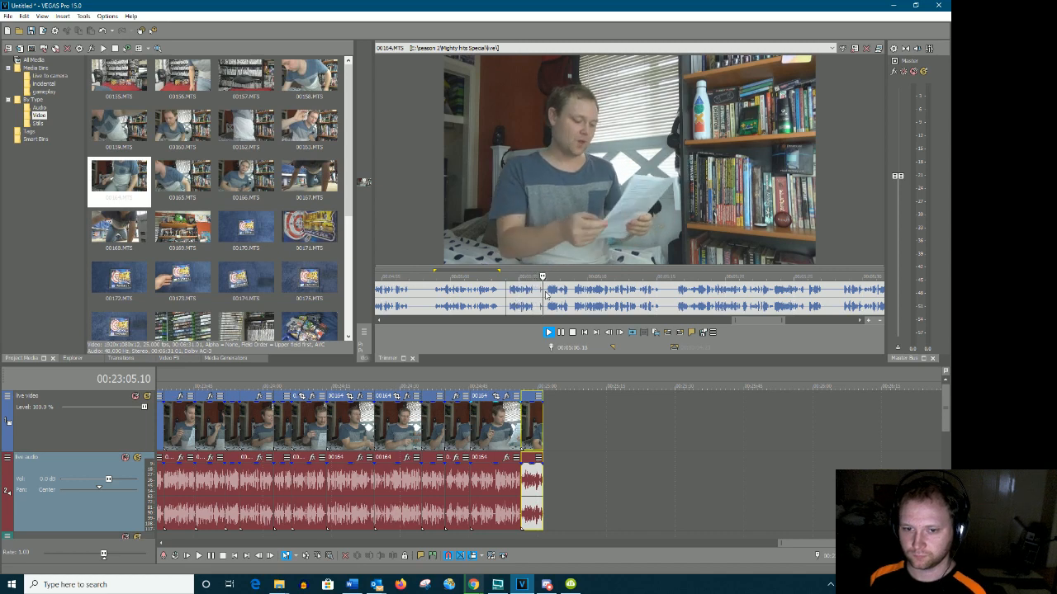
{"action": "left_click", "coordinate": [564, 334]}
{"action": "left_click_drag", "start_coordinate": [756, 321], "coordinate": [771, 322]}
{"action": "key", "text": "space"}
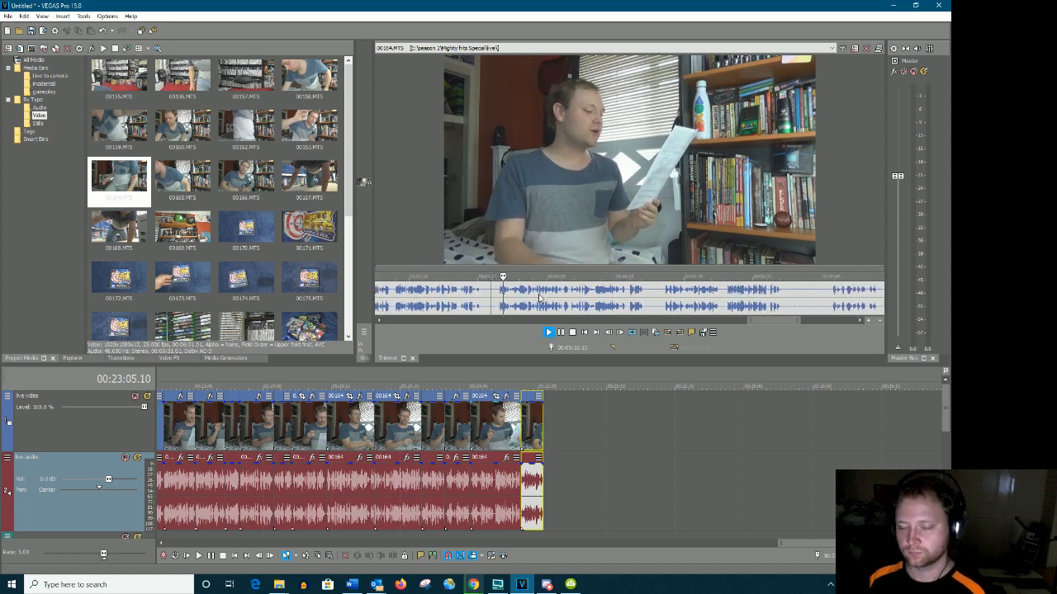
{"action": "left_click", "coordinate": [631, 298]}
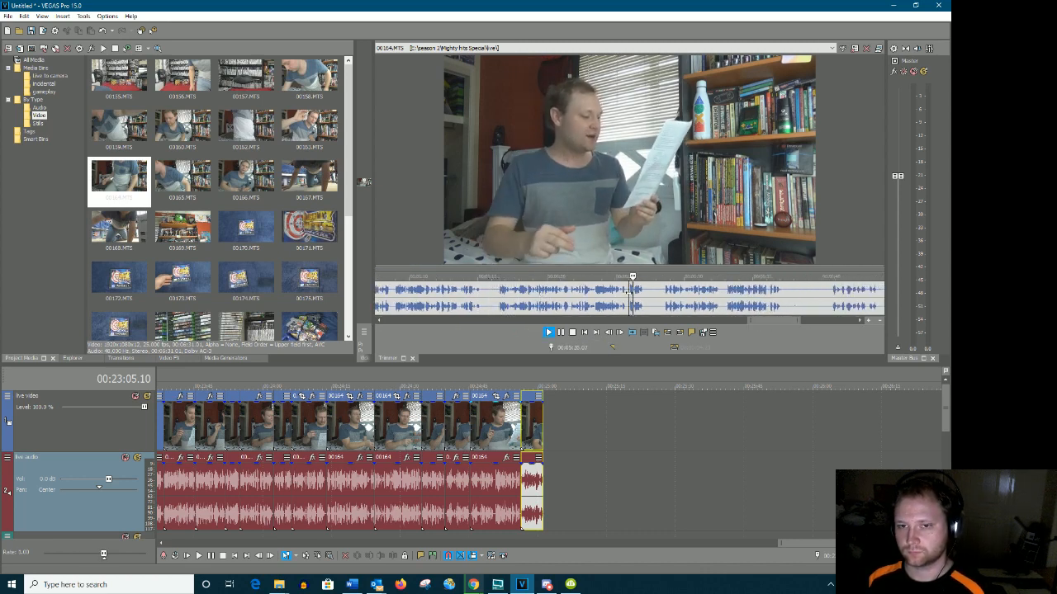
{"action": "left_click", "coordinate": [619, 294]}
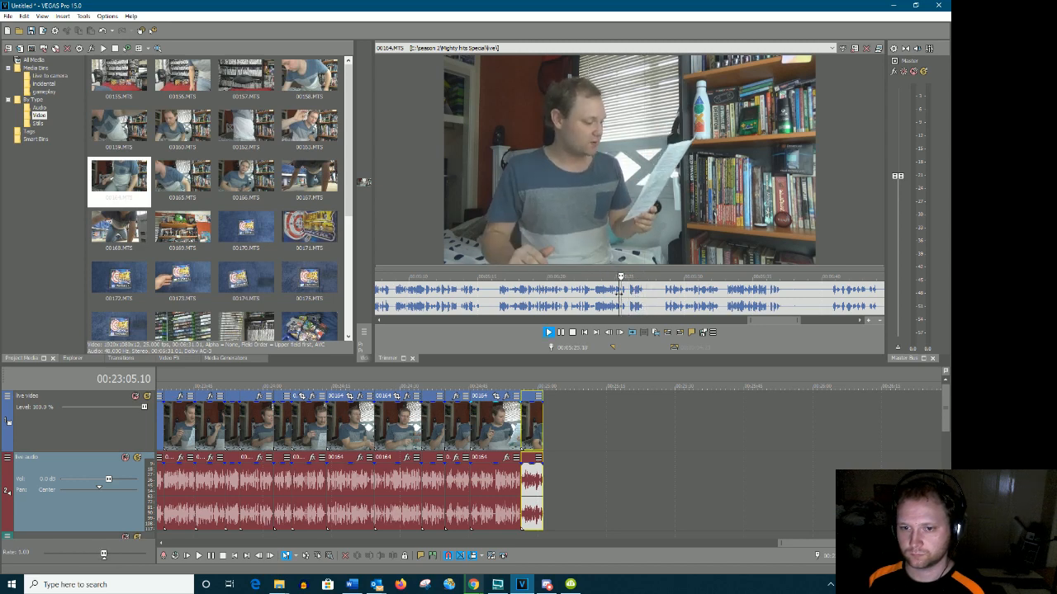
{"action": "left_click", "coordinate": [607, 291]}
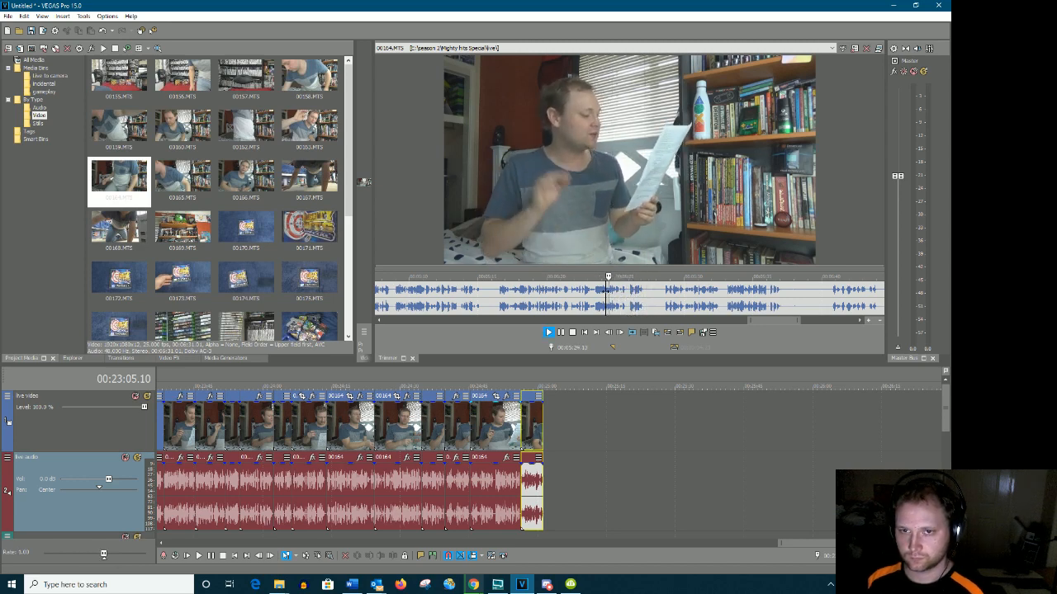
{"action": "left_click_drag", "start_coordinate": [624, 298], "coordinate": [546, 425]}
Play clip 00164 from about 00:05:28 and append its section from about 00:05:29 to about 00:05:32 to the timeline
{"action": "left_click", "coordinate": [665, 296]}
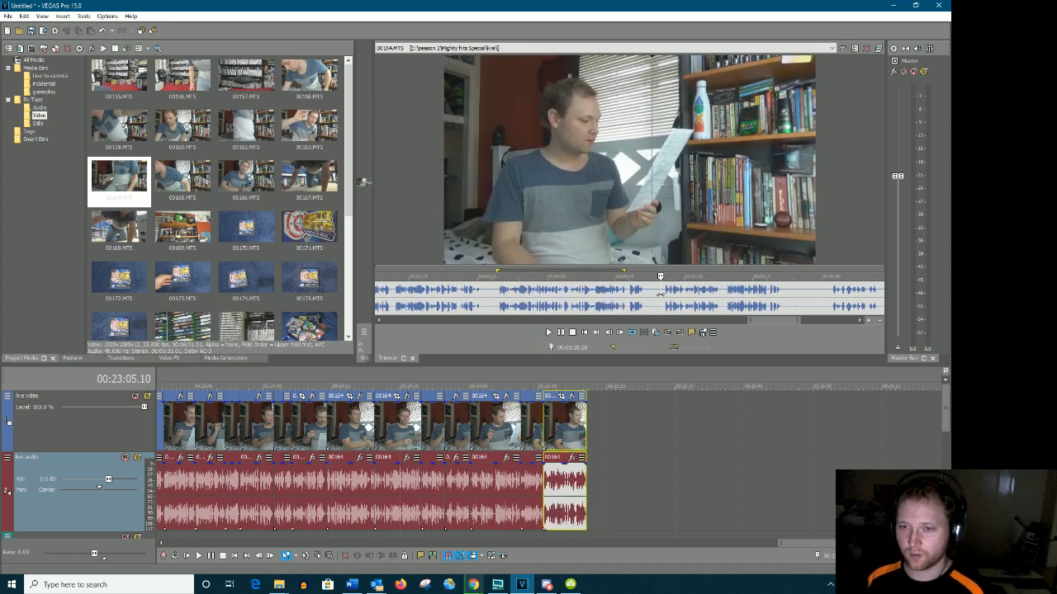
{"action": "left_click", "coordinate": [661, 295]}
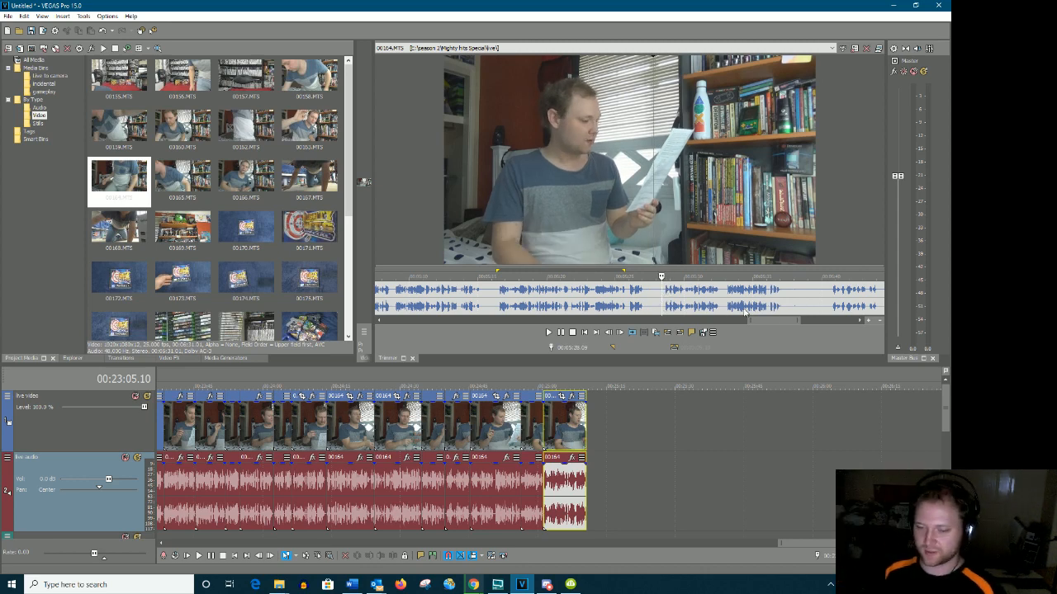
{"action": "scroll", "coordinate": [772, 324], "scroll_direction": "right", "scroll_amount": 3}
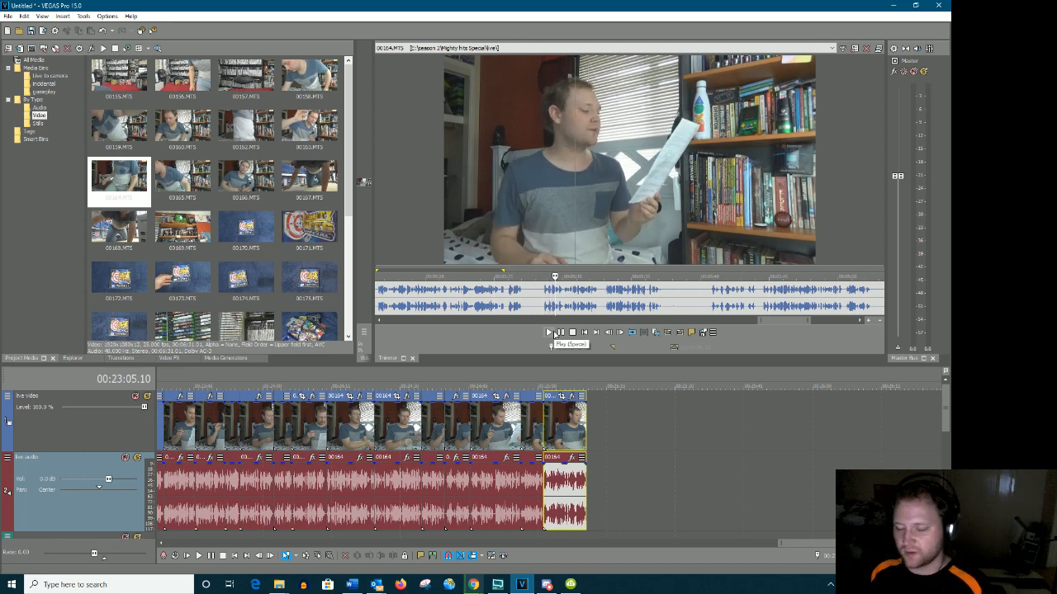
{"action": "left_click", "coordinate": [541, 291]}
{"action": "key", "text": "space"}
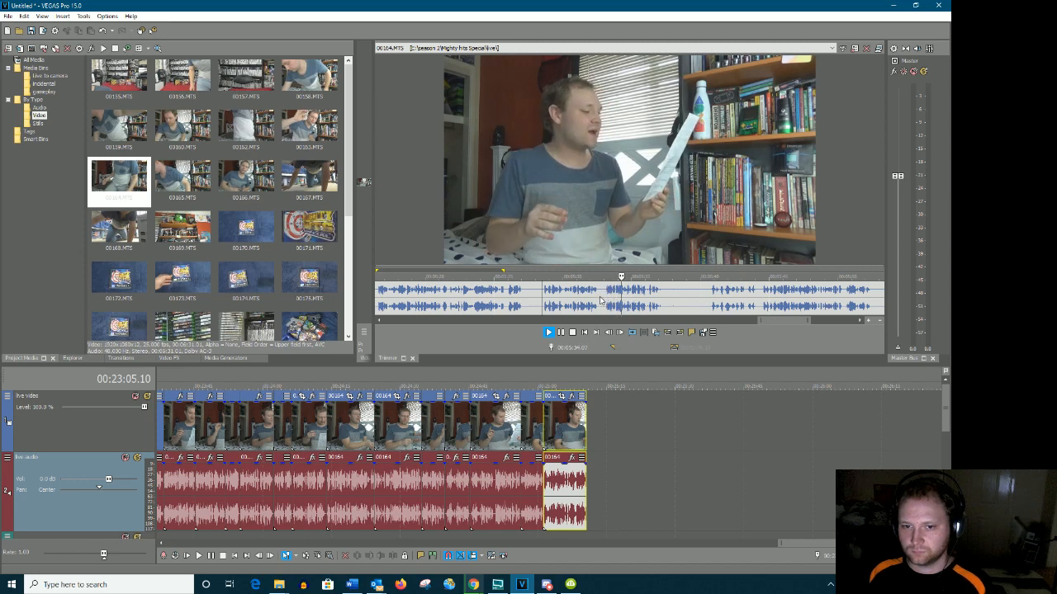
{"action": "left_click", "coordinate": [541, 303]}
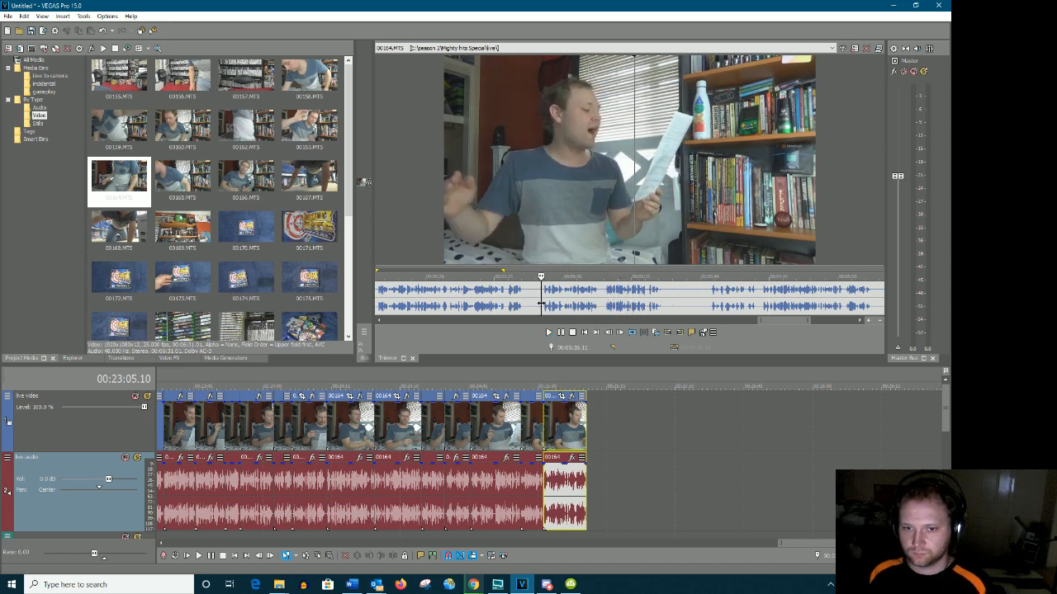
{"action": "key", "text": "space"}
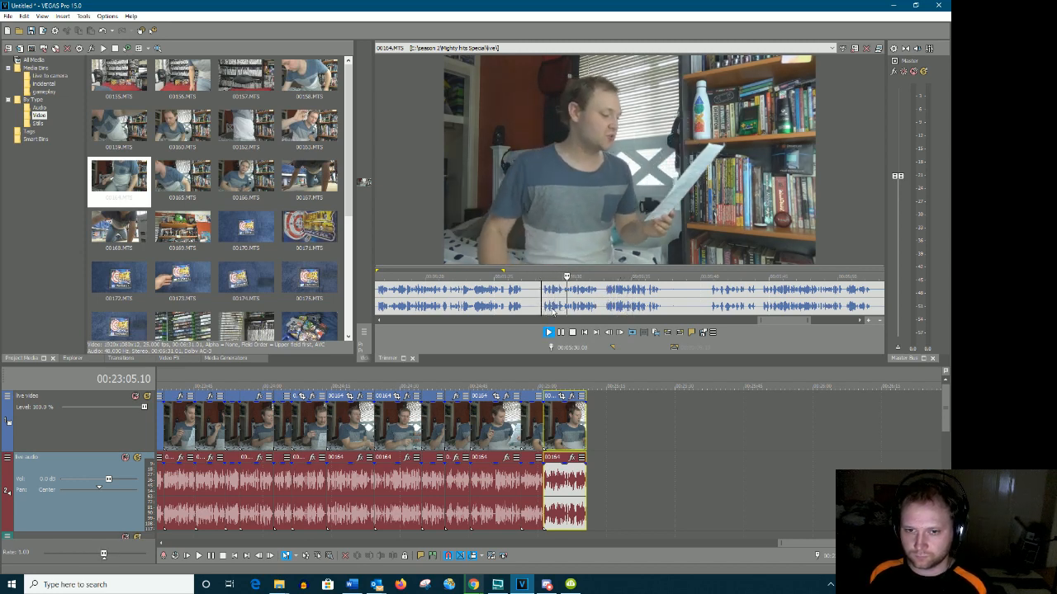
{"action": "left_click", "coordinate": [583, 294]}
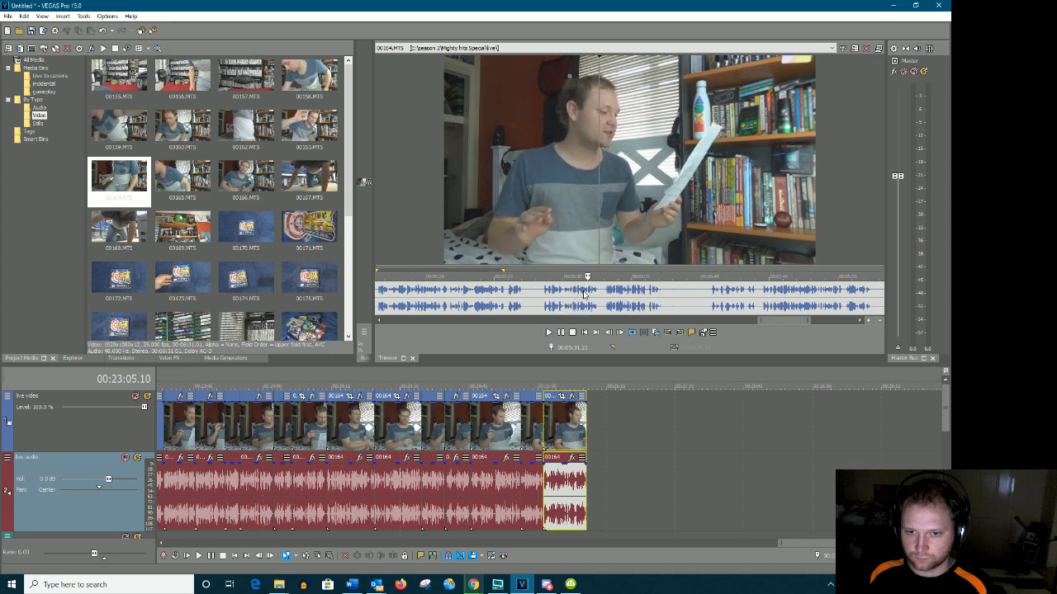
{"action": "left_click_drag", "start_coordinate": [585, 293], "coordinate": [596, 425]}
Play the following take of clip 00164 and append its section from 00:05:33.00 to 00:05:37.10 to the timeline
{"action": "left_click", "coordinate": [605, 297]}
{"action": "key", "text": "space"}
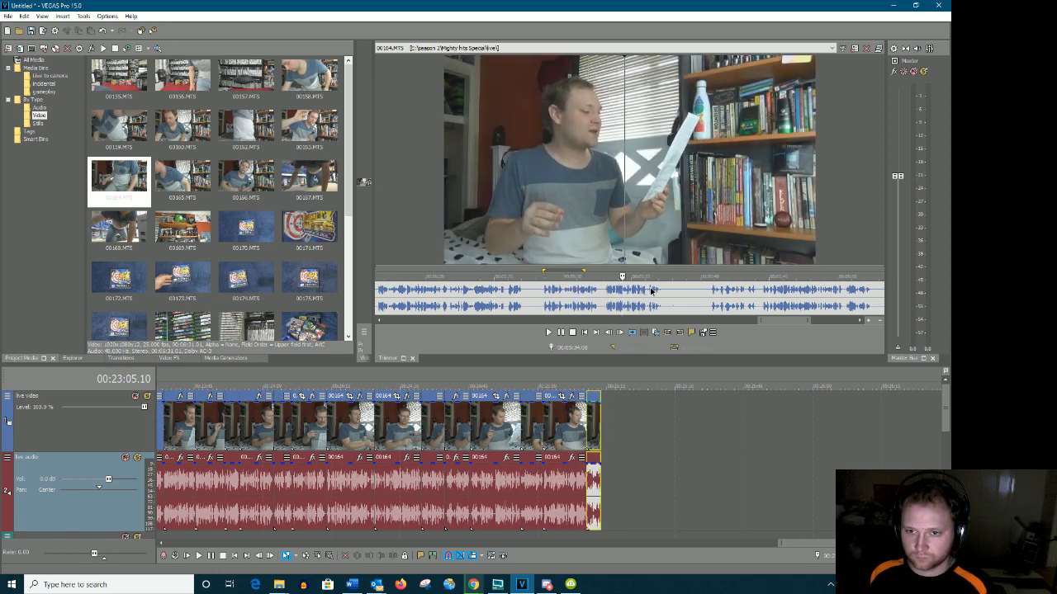
{"action": "key", "text": "space"}
{"action": "left_click_drag", "start_coordinate": [606, 299], "coordinate": [607, 459]}
Play clip 00164 from about 00:05:41 and append the section up to about 00:05:50 to the end of the timeline
{"action": "left_click_drag", "start_coordinate": [782, 321], "coordinate": [800, 320]}
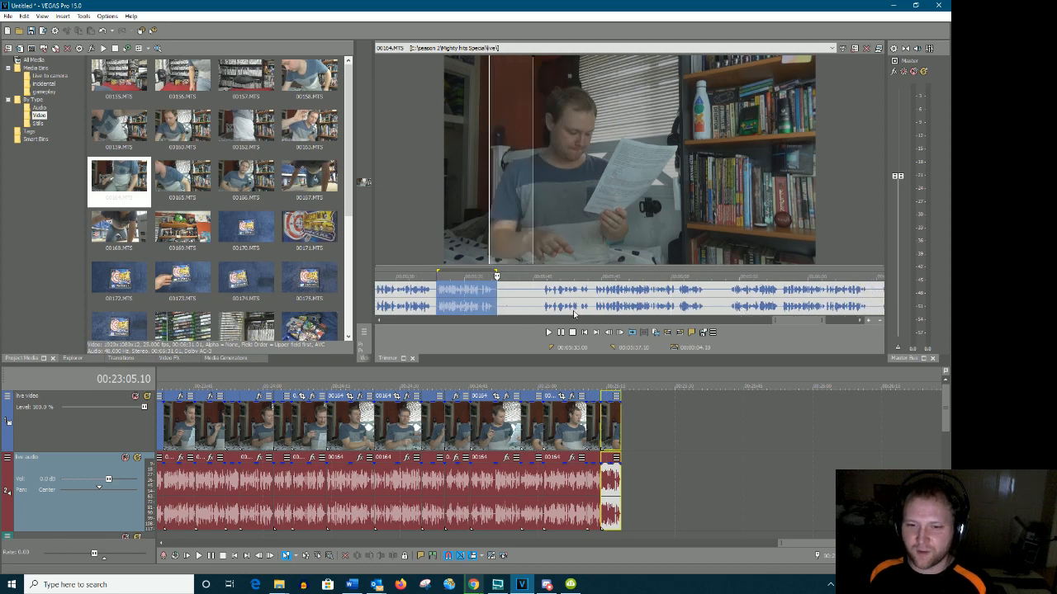
{"action": "left_click", "coordinate": [543, 293]}
{"action": "key", "text": "space"}
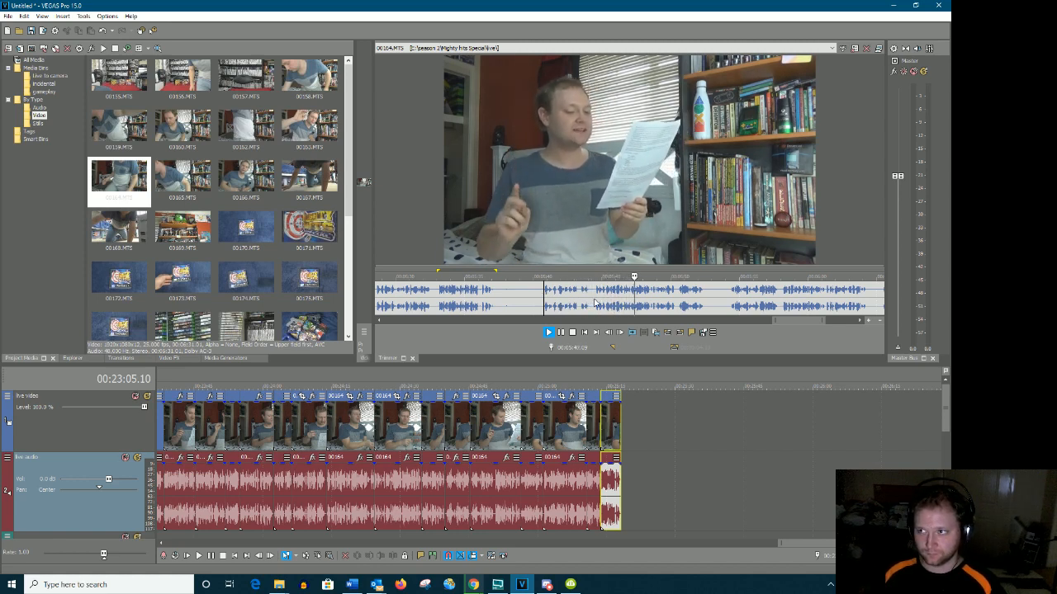
{"action": "key", "text": "Return"}
{"action": "left_click_drag", "start_coordinate": [677, 293], "coordinate": [628, 436]}
Play clip 00164 from about 00:05:54 and append the section up to about 00:06:04 to the end of the timeline
{"action": "left_click_drag", "start_coordinate": [814, 543], "coordinate": [834, 543]}
{"action": "left_click", "coordinate": [728, 302]}
{"action": "key", "text": "space"}
{"action": "left_click_drag", "start_coordinate": [783, 321], "coordinate": [798, 320]}
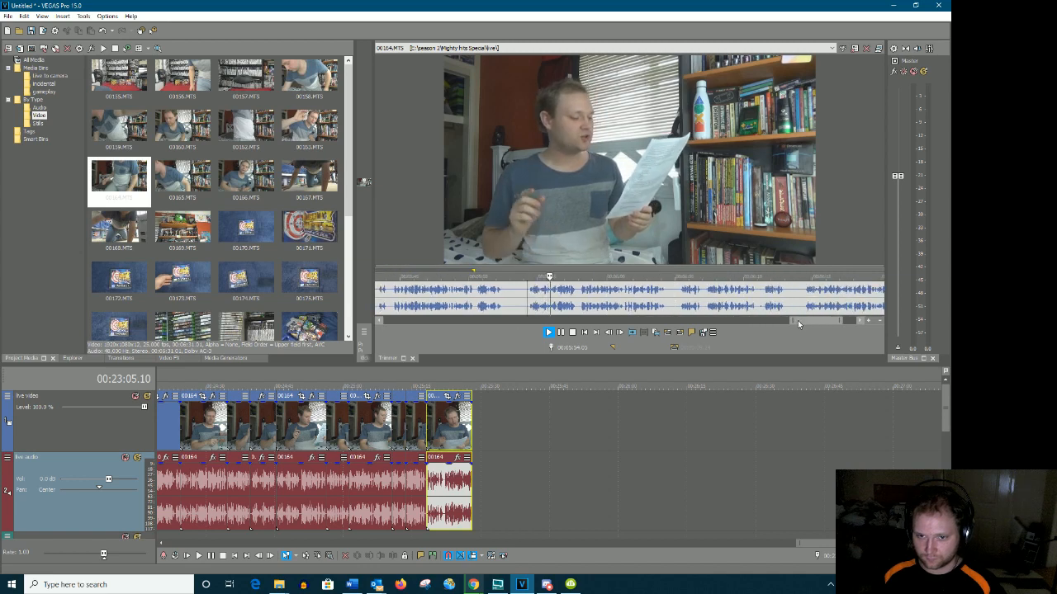
{"action": "left_click_drag", "start_coordinate": [667, 307], "coordinate": [473, 493]}
Review the last takes of clip 00164 and append the section from 00:06:14.00 to 00:06:21.04 to the timeline
{"action": "left_click", "coordinate": [682, 298]}
{"action": "key", "text": "space"}
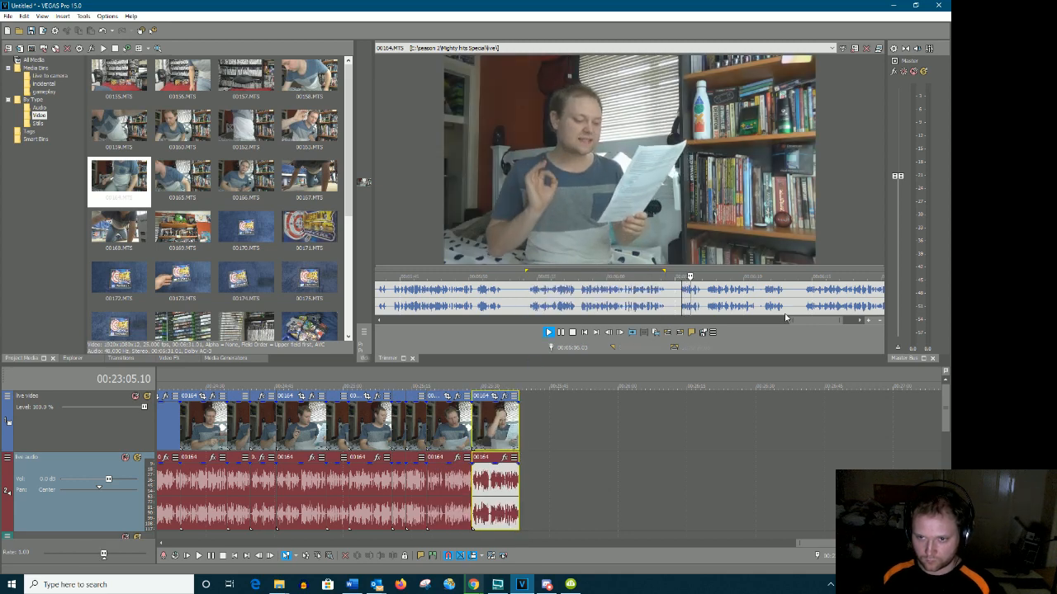
{"action": "left_click_drag", "start_coordinate": [805, 321], "coordinate": [821, 323]}
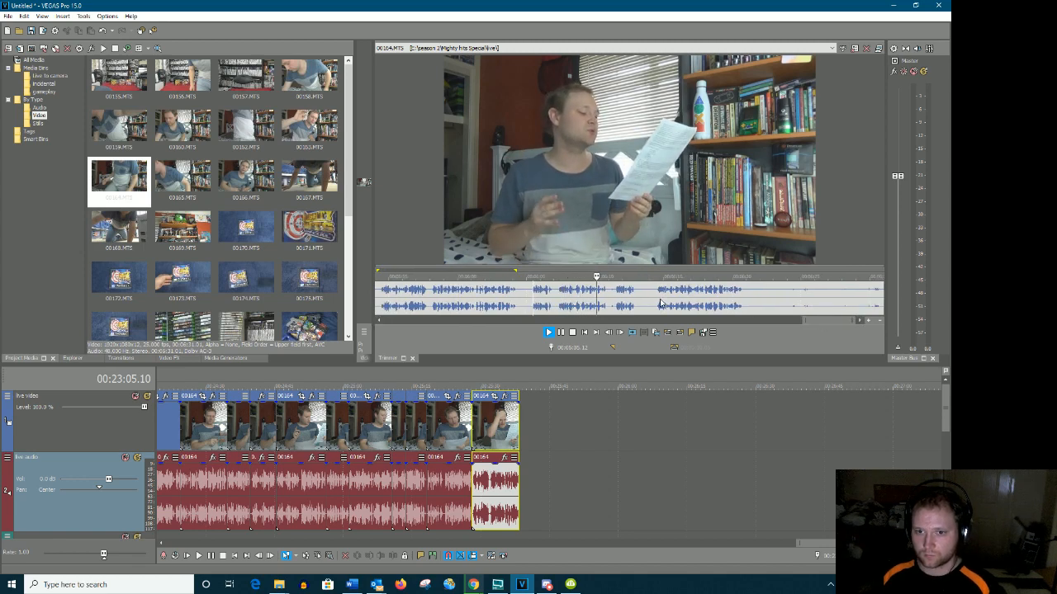
{"action": "key", "text": "k"}
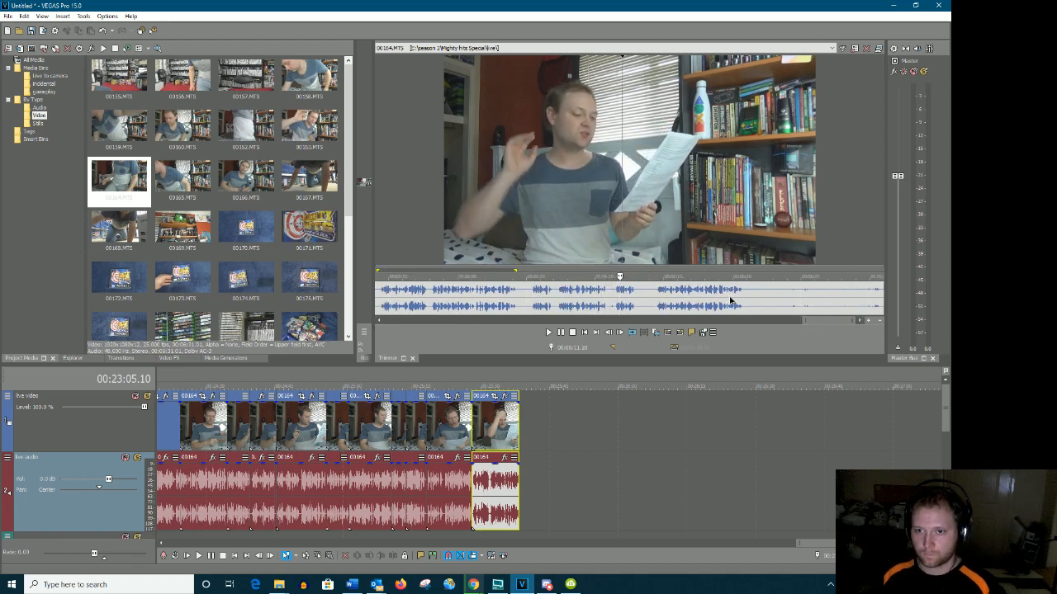
{"action": "left_click_drag", "start_coordinate": [650, 297], "coordinate": [527, 440]}
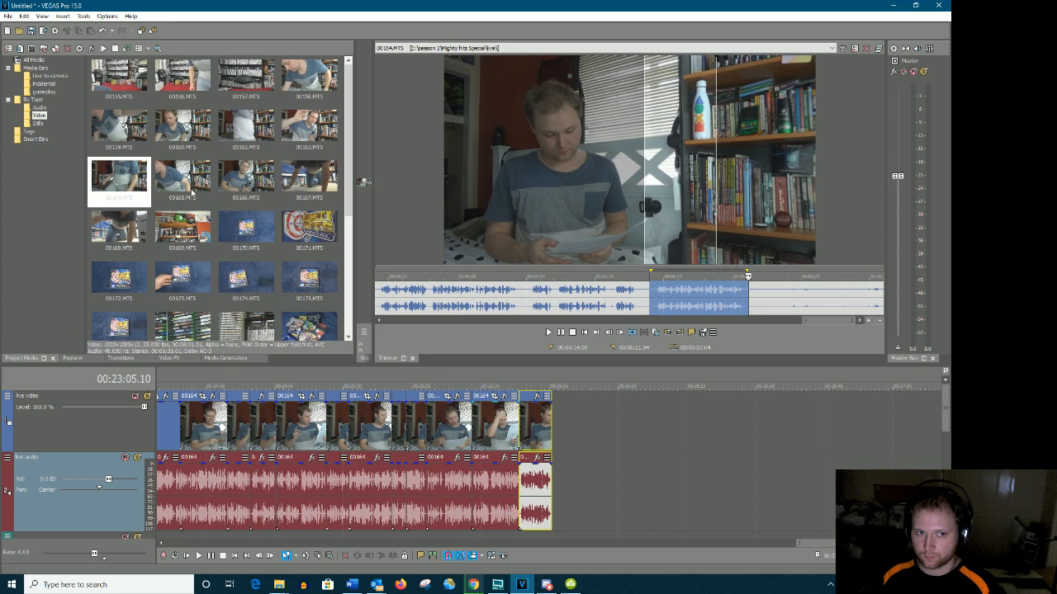
Load clip 00165 for trimming, play its opening and append the section from about 00:00:03 to about 00:00:12 to the timeline
{"action": "double_click", "coordinate": [192, 191]}
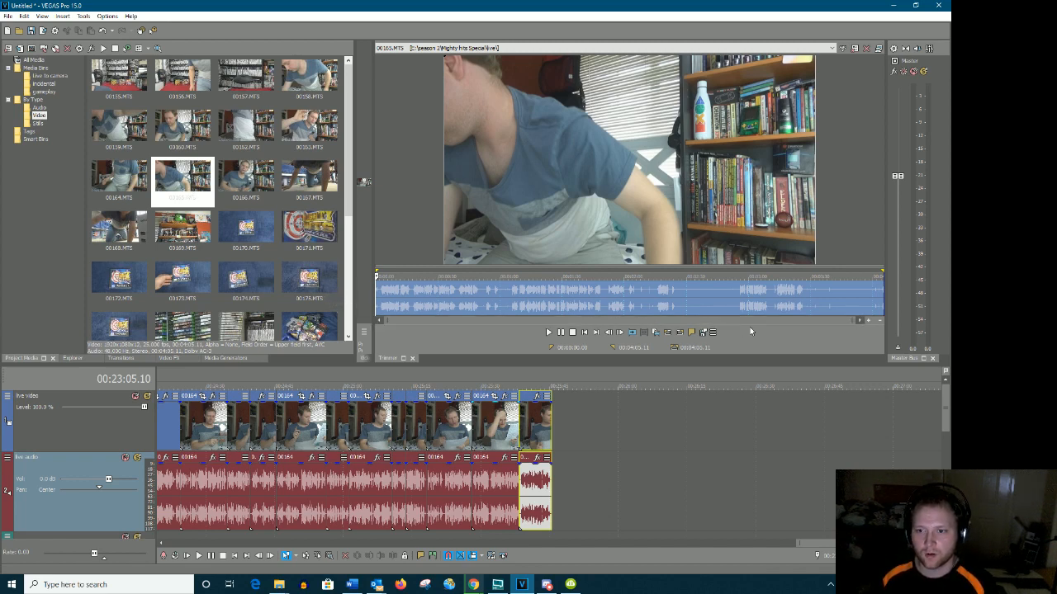
{"action": "left_click_drag", "start_coordinate": [851, 320], "coordinate": [444, 323]}
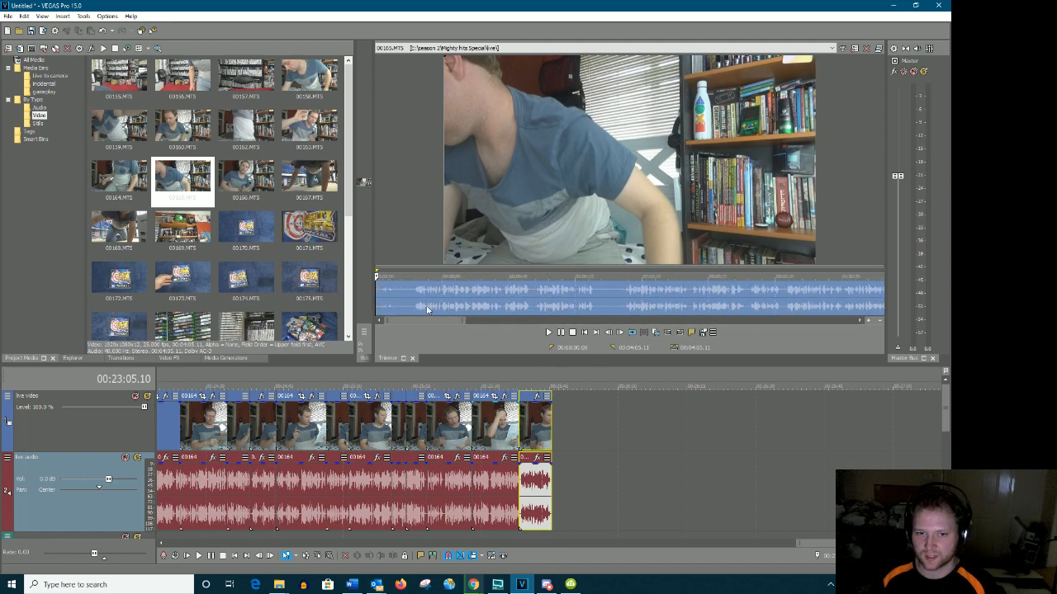
{"action": "left_click", "coordinate": [381, 295]}
{"action": "key", "text": "space"}
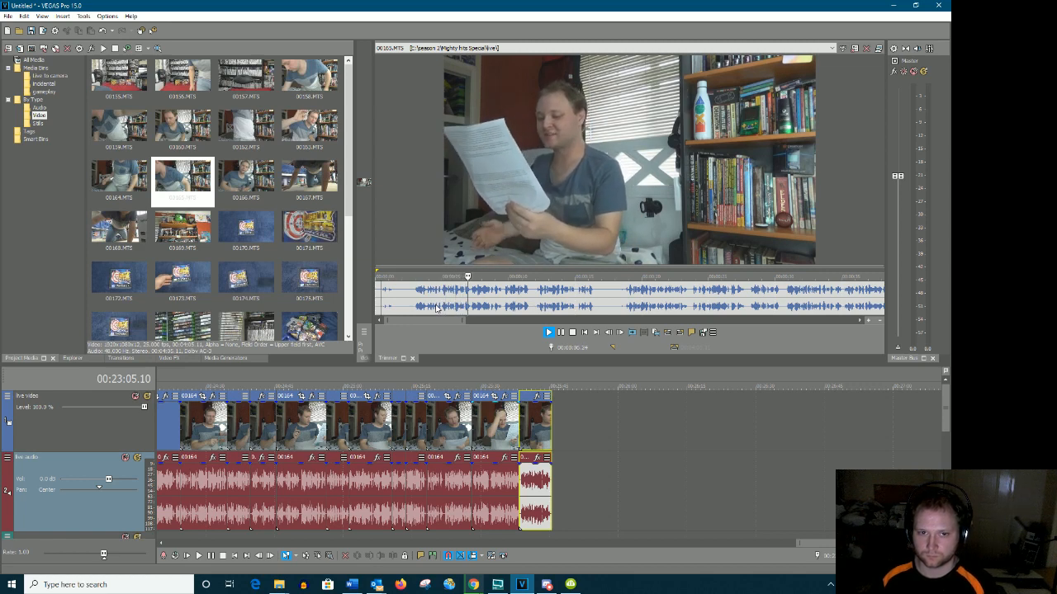
{"action": "left_click_drag", "start_coordinate": [440, 321], "coordinate": [425, 321]}
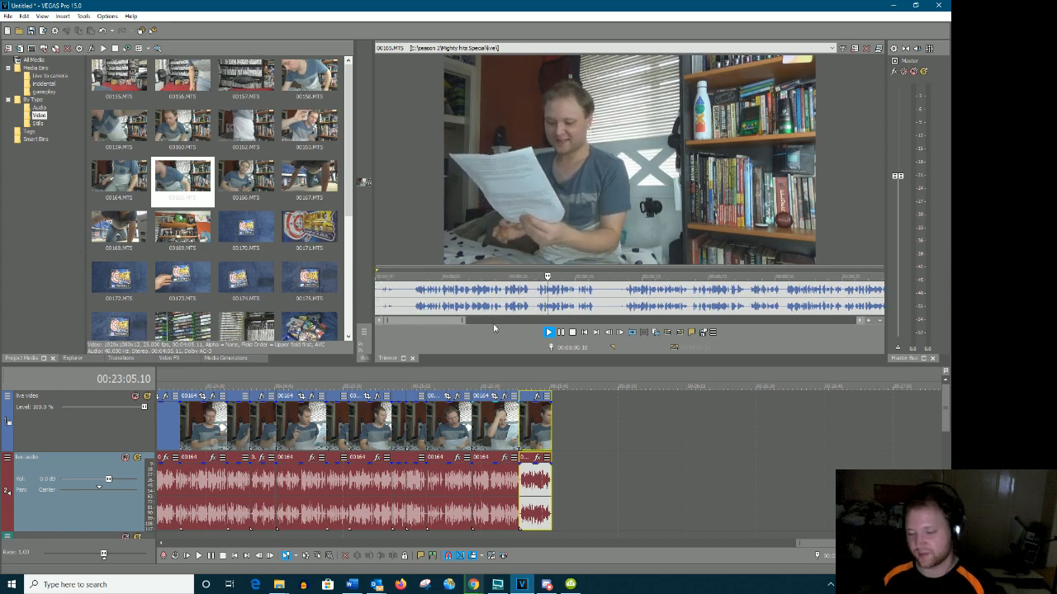
{"action": "left_click_drag", "start_coordinate": [532, 294], "coordinate": [412, 306]}
{"action": "key", "text": "a"}
Continue playing clip 00165 and append its section from about 00:00:19 to about 00:00:39 to the end of the timeline
{"action": "left_click", "coordinate": [593, 298]}
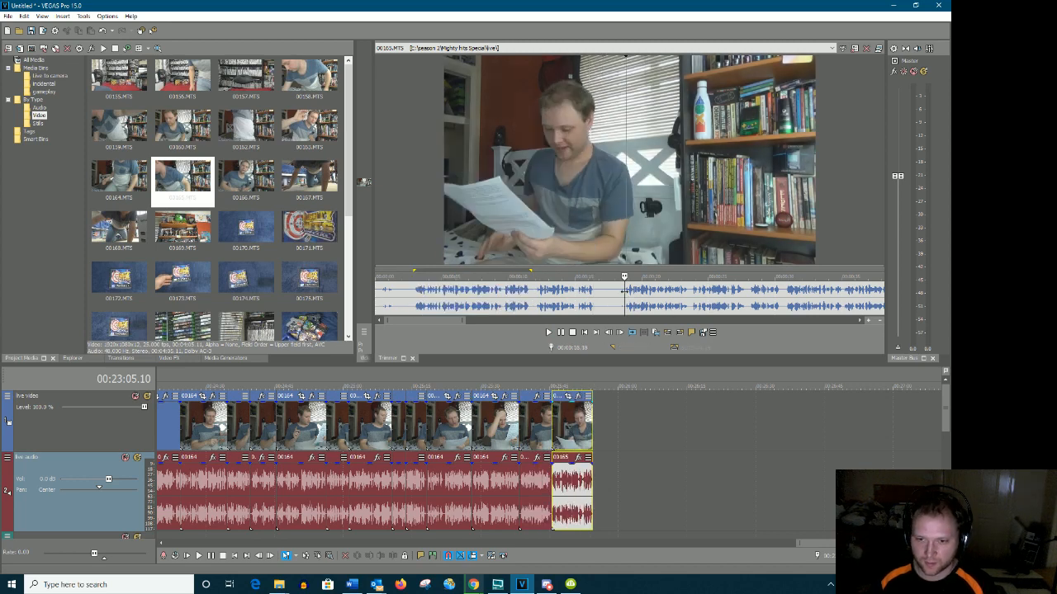
{"action": "key", "text": "space"}
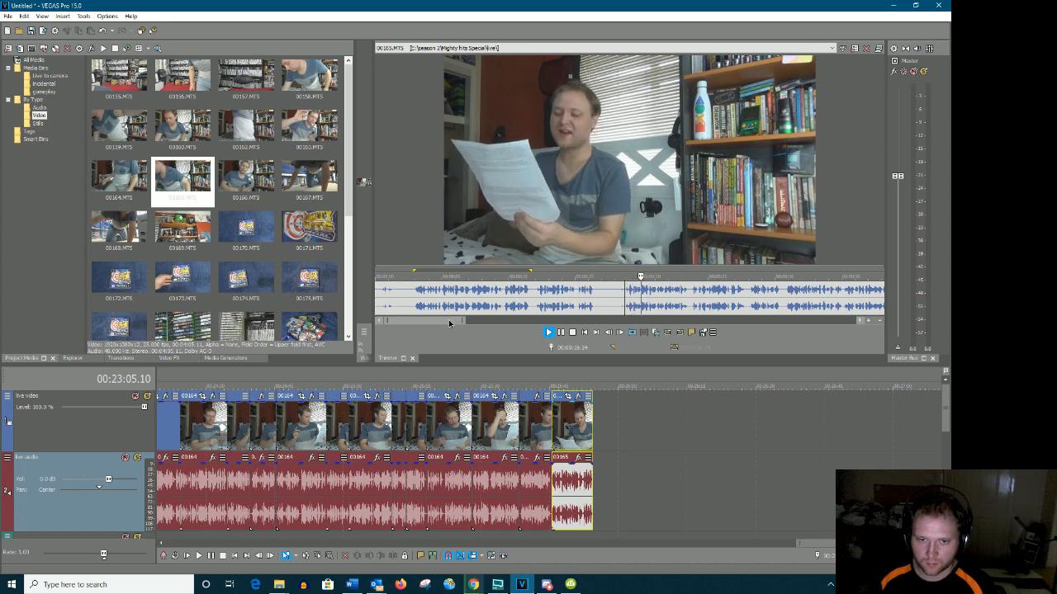
{"action": "left_click_drag", "start_coordinate": [449, 321], "coordinate": [472, 323]}
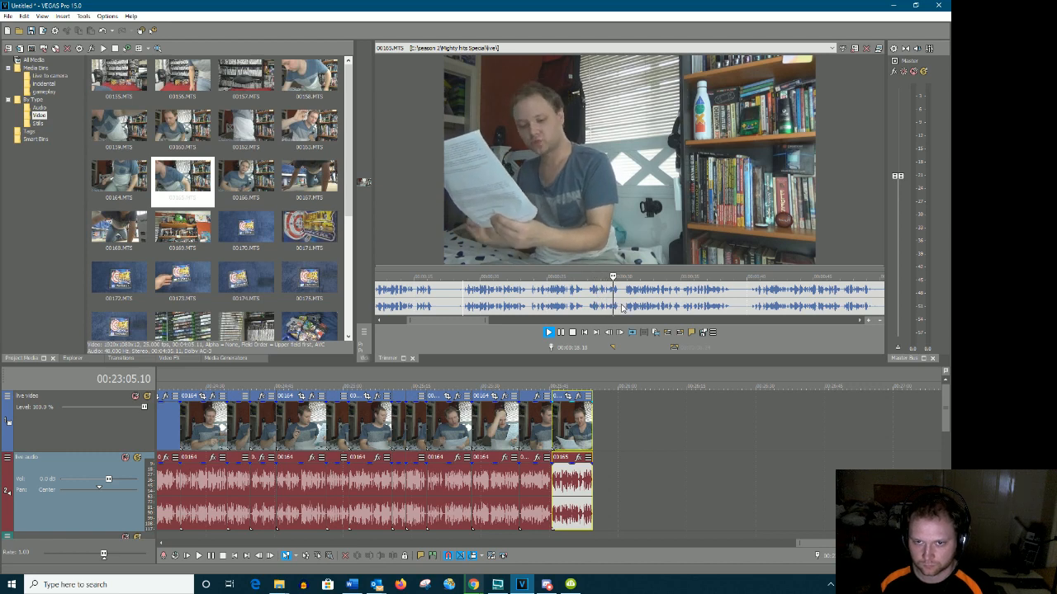
{"action": "left_click", "coordinate": [725, 297]}
{"action": "left_click_drag", "start_coordinate": [731, 298], "coordinate": [463, 292]}
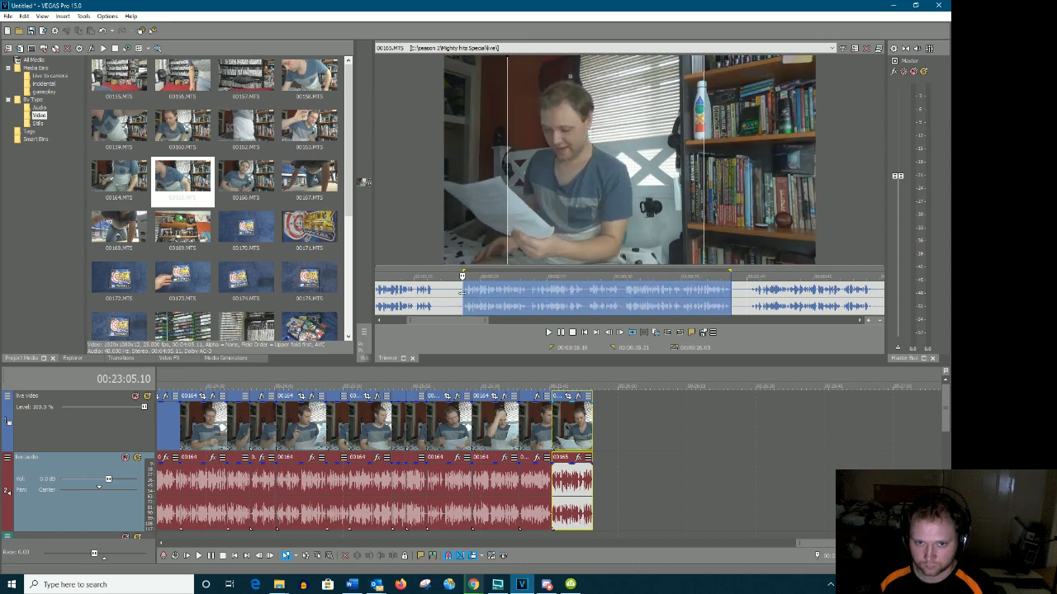
{"action": "left_click_drag", "start_coordinate": [523, 346], "coordinate": [613, 423]}
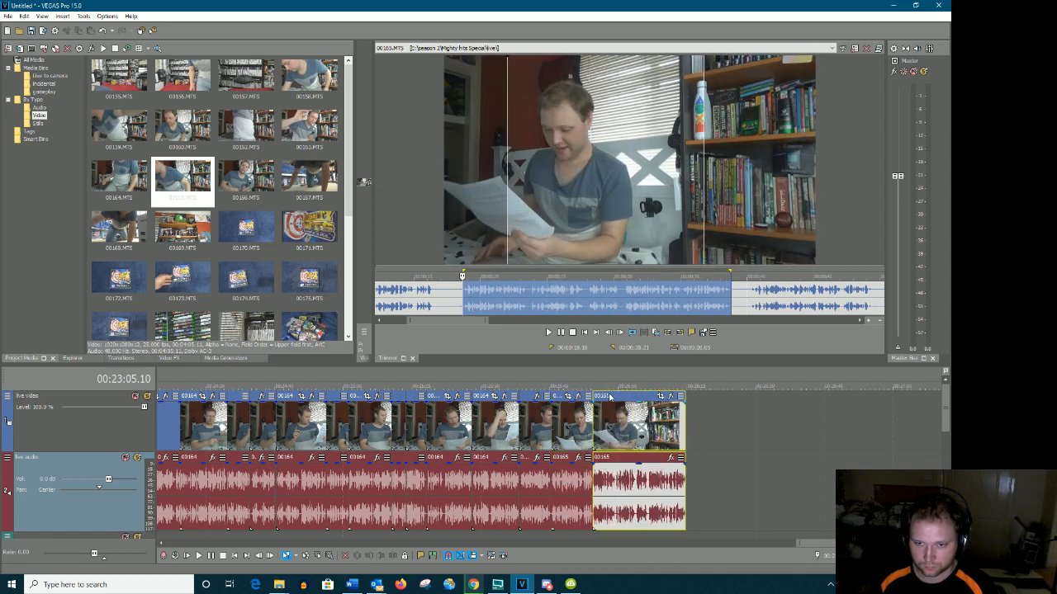
Play clip 00165 from about 00:00:40 and append the section up to about 00:00:49 to the end of the timeline
{"action": "left_click_drag", "start_coordinate": [463, 321], "coordinate": [500, 318]}
{"action": "left_click", "coordinate": [490, 299]}
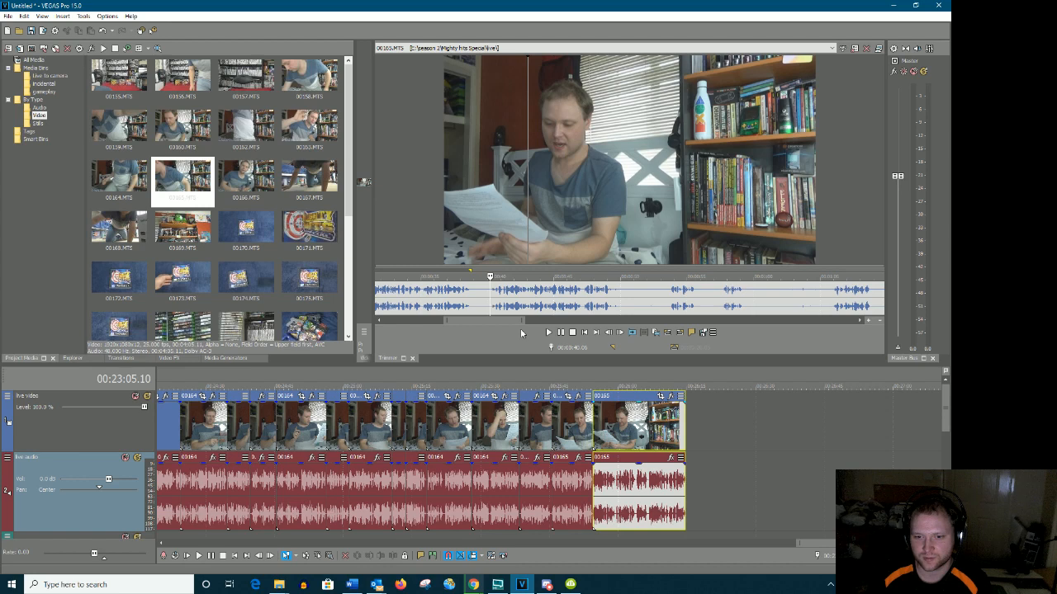
{"action": "key", "text": "space"}
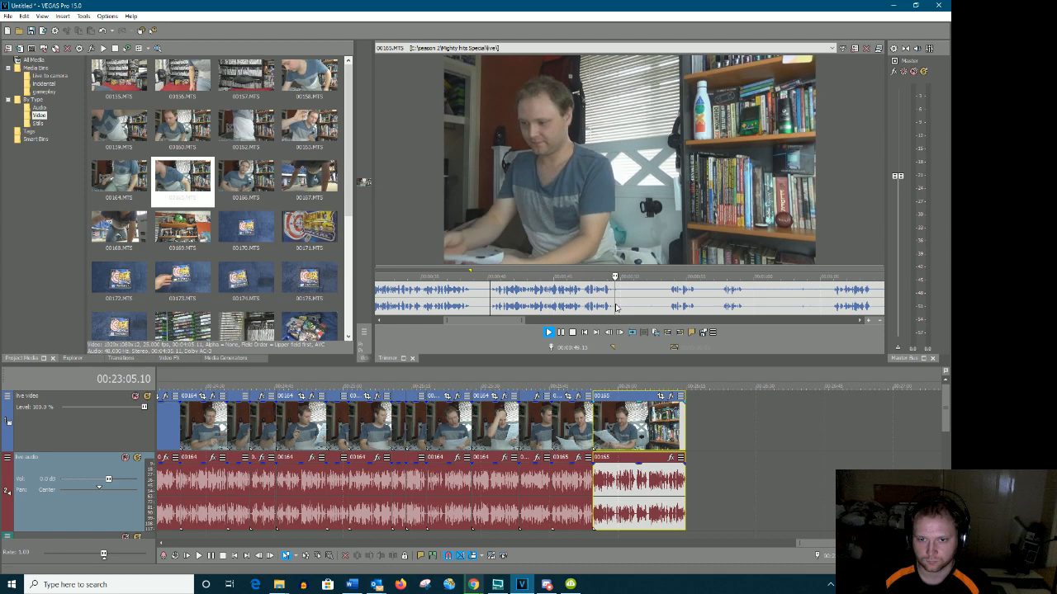
{"action": "key", "text": "Return"}
{"action": "left_click_drag", "start_coordinate": [612, 299], "coordinate": [709, 483]}
Review the gun-aiming takes of clip 00165 and append the short sections at about 00:00:54 and from about 00:00:57 to 00:00:59 to the timeline
{"action": "left_click", "coordinate": [670, 301]}
{"action": "key", "text": "space"}
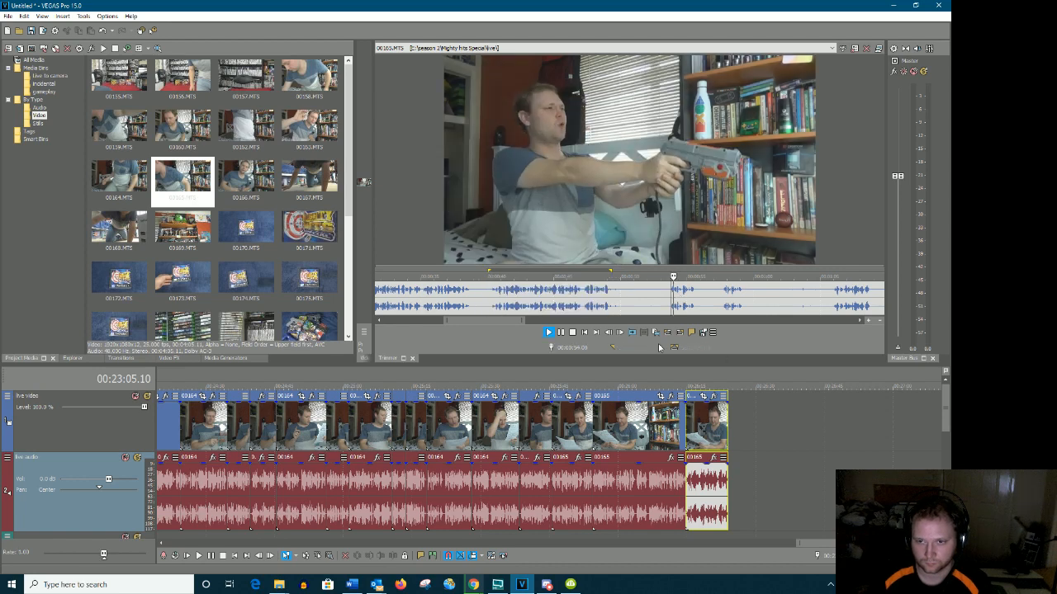
{"action": "left_click_drag", "start_coordinate": [478, 315], "coordinate": [507, 322]}
{"action": "key", "text": "space"}
{"action": "key", "text": "space"}
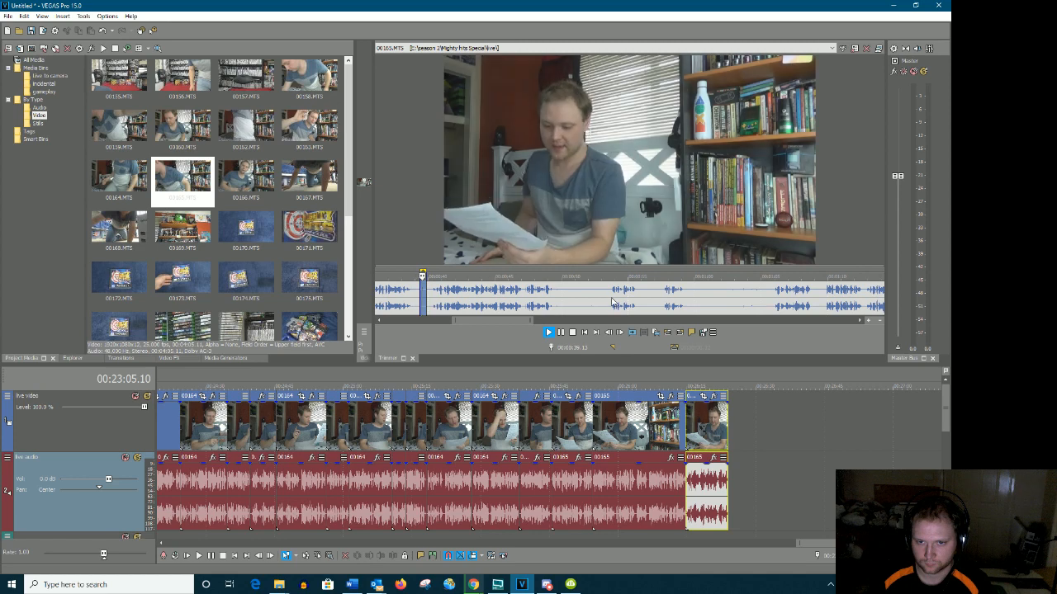
{"action": "left_click", "coordinate": [605, 302]}
{"action": "key", "text": "space"}
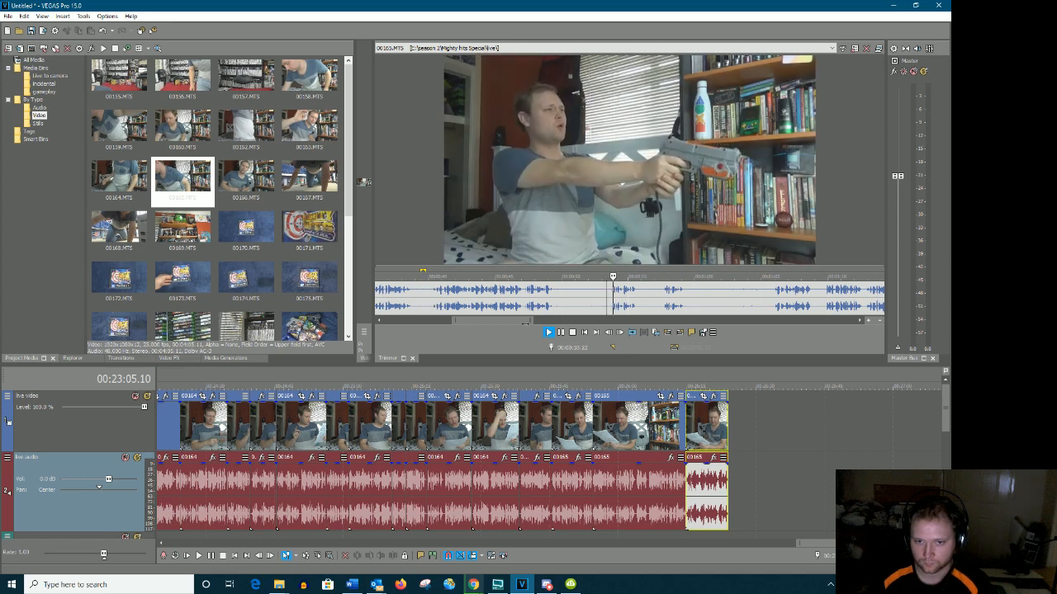
{"action": "left_click_drag", "start_coordinate": [521, 321], "coordinate": [531, 323]}
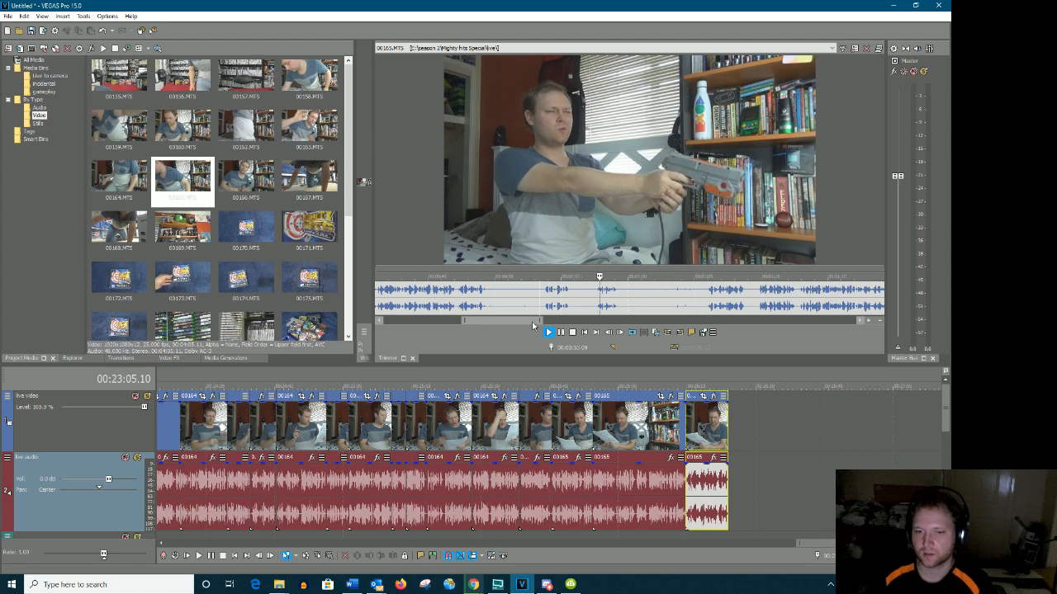
{"action": "key", "text": "Return"}
{"action": "left_click_drag", "start_coordinate": [544, 299], "coordinate": [569, 295]}
{"action": "left_click_drag", "start_coordinate": [592, 364], "coordinate": [731, 466]}
{"action": "left_click_drag", "start_coordinate": [621, 300], "coordinate": [743, 488]}
{"action": "left_click_drag", "start_coordinate": [819, 545], "coordinate": [824, 546]}
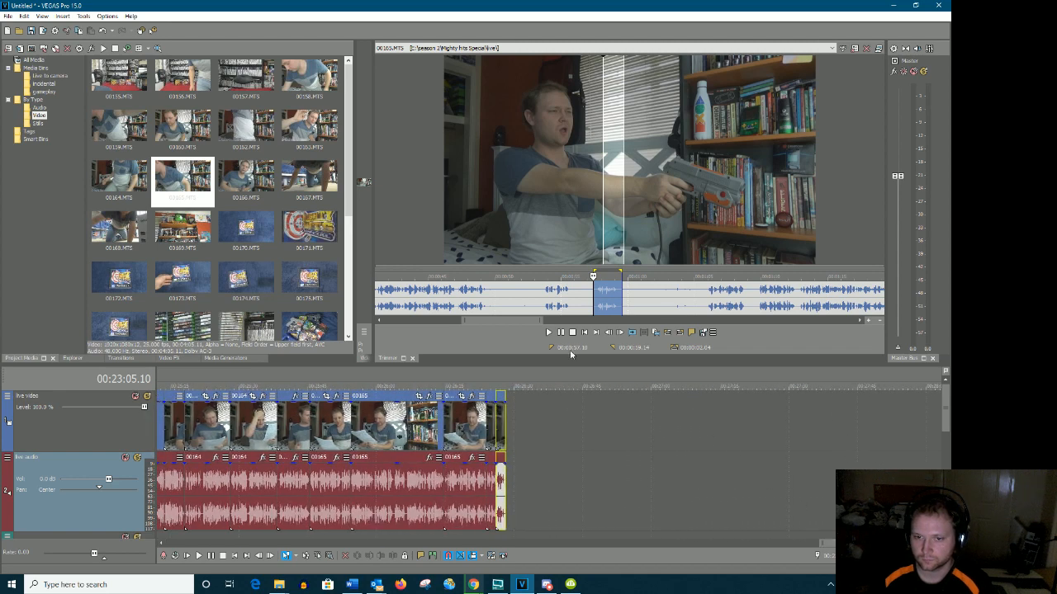
Play clip 00165 from about 00:01:06 and append the sections up to about 00:01:09 and from about 00:01:10 to 00:01:13 to the timeline
{"action": "left_click_drag", "start_coordinate": [526, 321], "coordinate": [555, 332]}
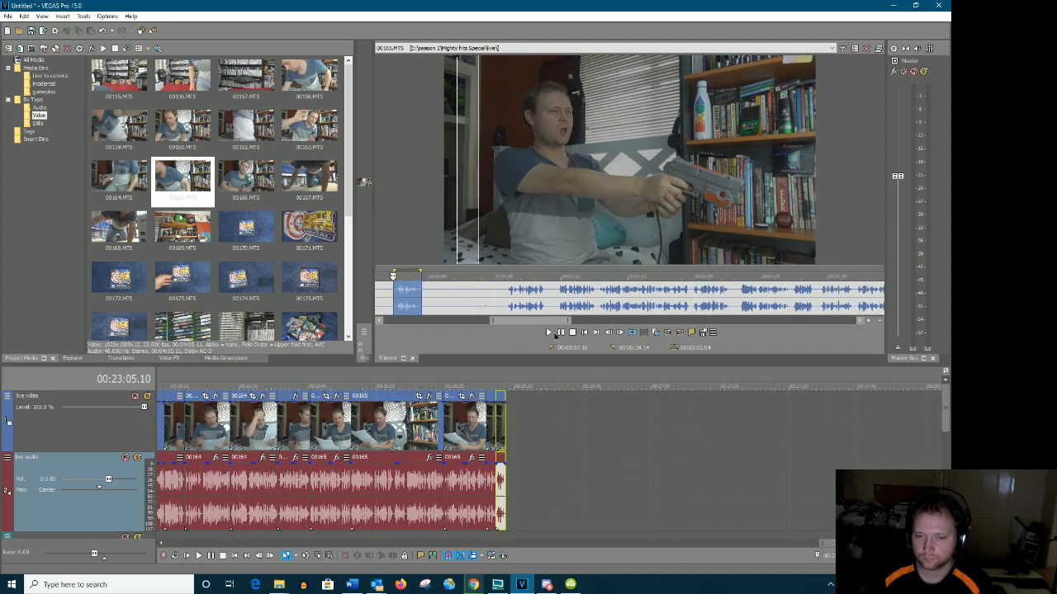
{"action": "left_click", "coordinate": [508, 294]}
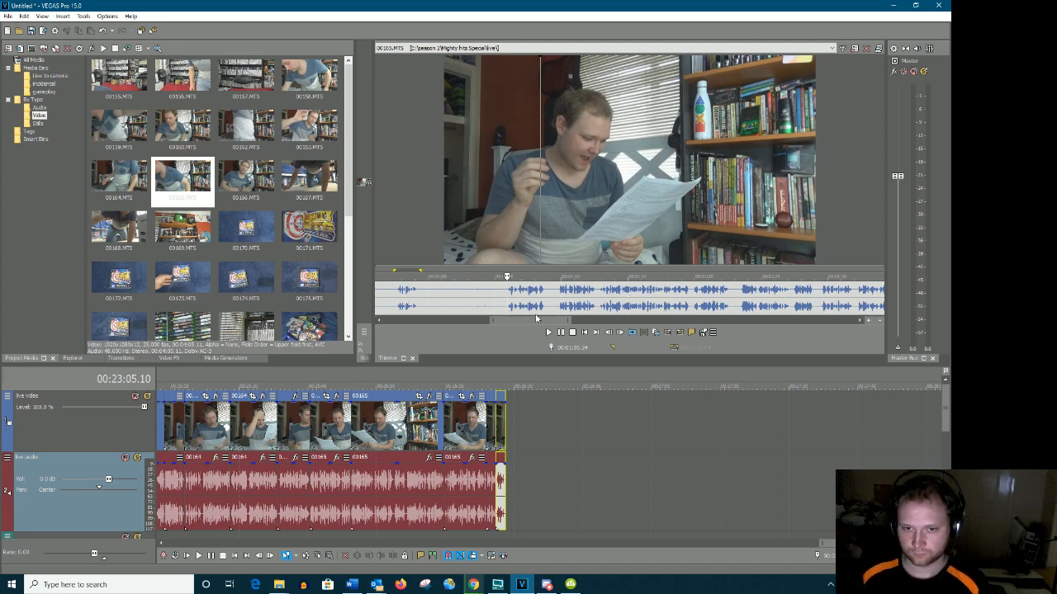
{"action": "scroll", "coordinate": [571, 306], "scroll_direction": "down", "scroll_amount": 4}
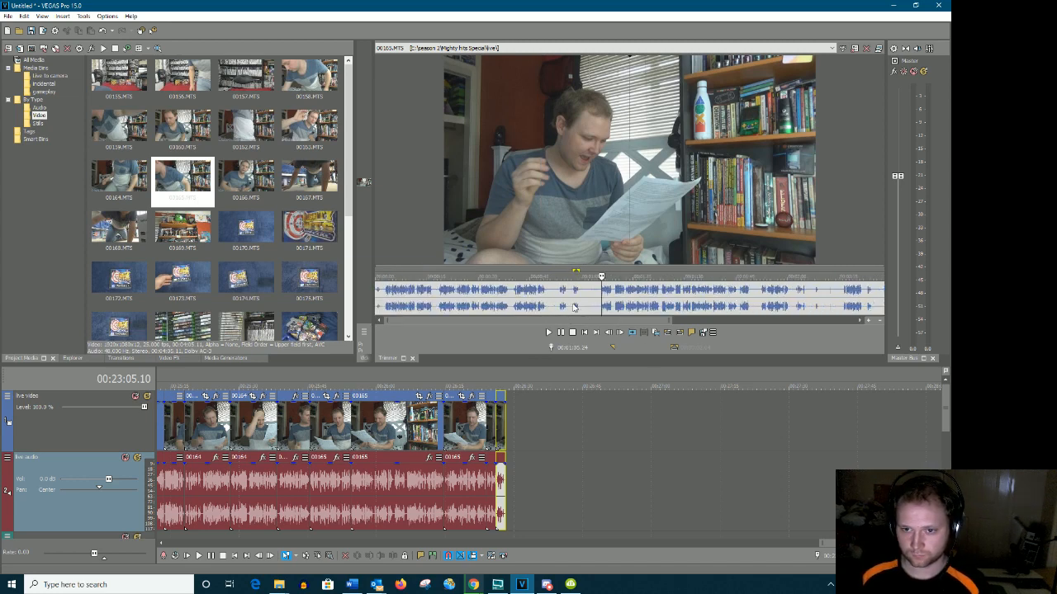
{"action": "left_click_drag", "start_coordinate": [621, 320], "coordinate": [717, 300]}
{"action": "left_click_drag", "start_coordinate": [786, 320], "coordinate": [528, 319]}
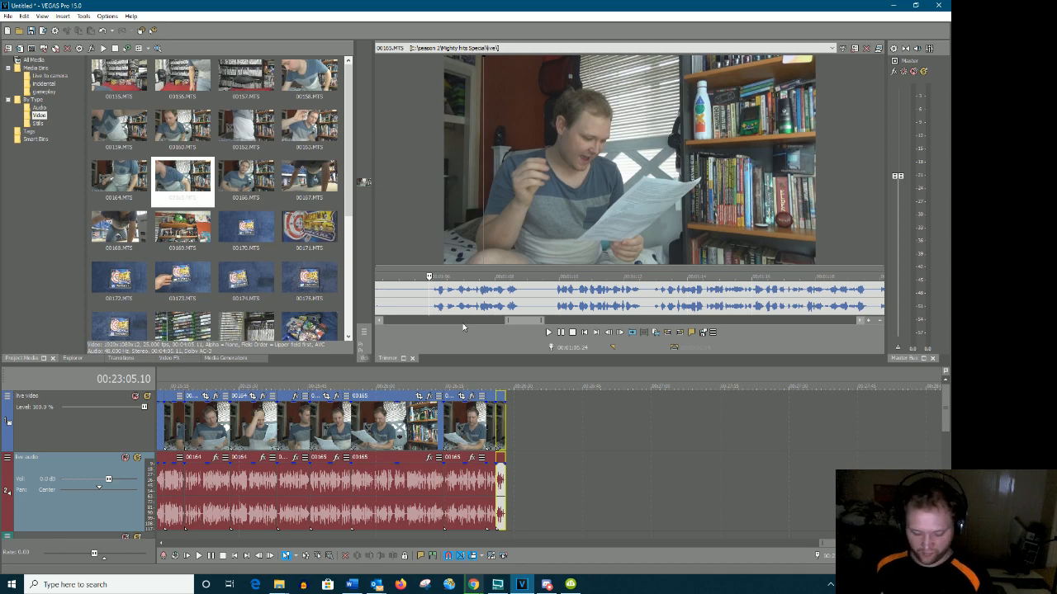
{"action": "key", "text": "space"}
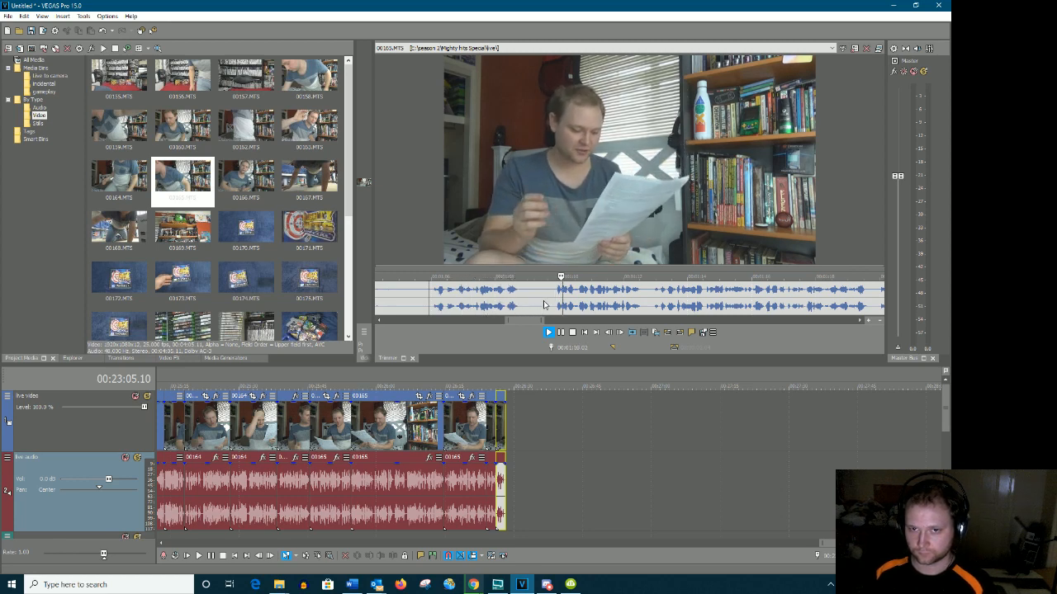
{"action": "key", "text": "space"}
{"action": "left_click_drag", "start_coordinate": [518, 290], "coordinate": [426, 291]}
{"action": "left_click_drag", "start_coordinate": [509, 462], "coordinate": [512, 463]}
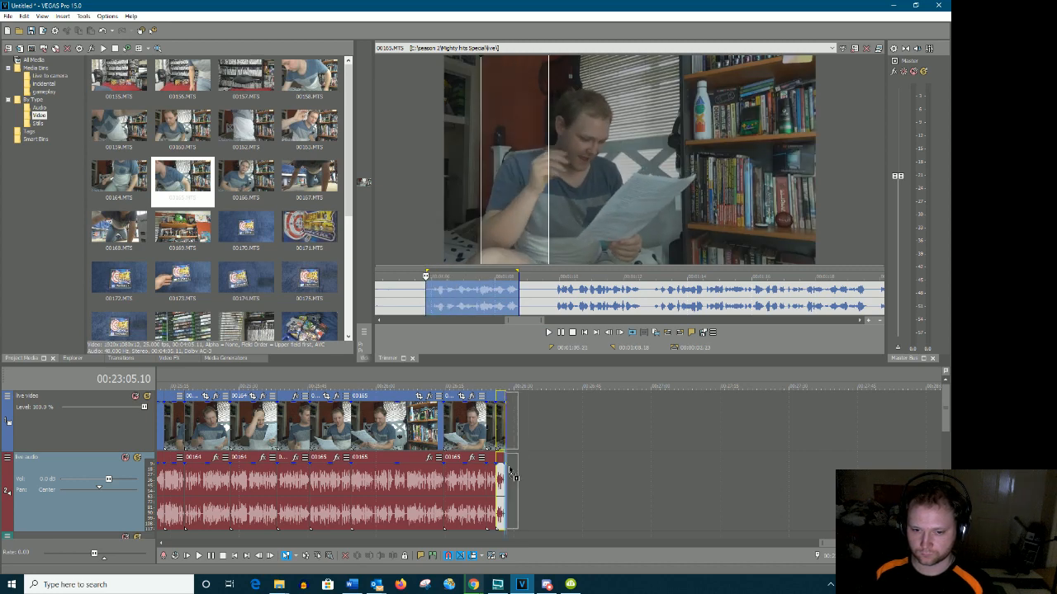
{"action": "left_click_drag", "start_coordinate": [554, 296], "coordinate": [525, 499]}
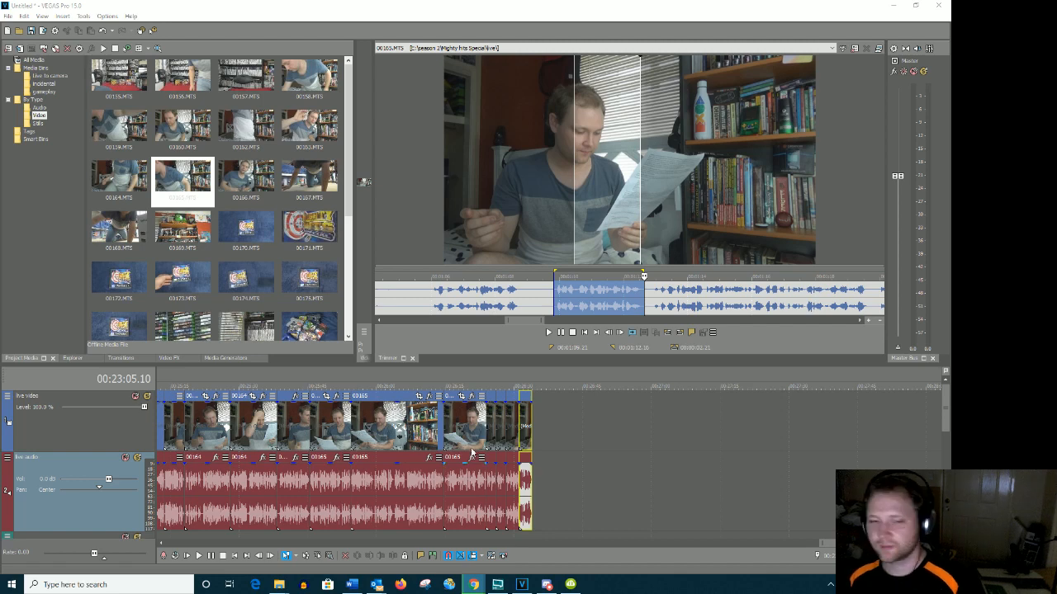
Continue playing clip 00165 and append its section from about 00:01:13 to about 00:01:23 to the end of the timeline
{"action": "left_click", "coordinate": [649, 296]}
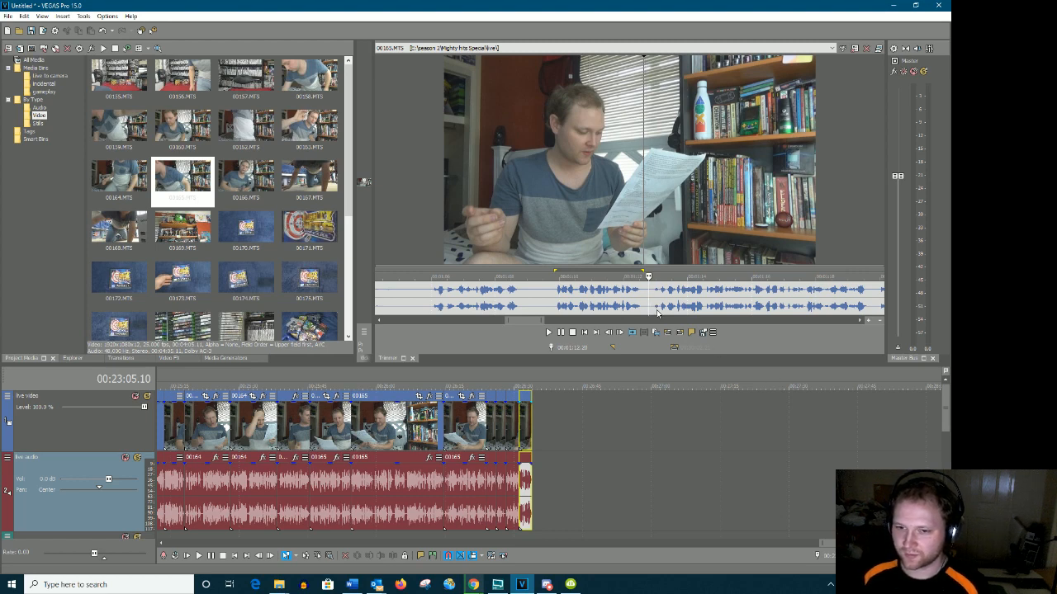
{"action": "left_click_drag", "start_coordinate": [519, 318], "coordinate": [529, 321]}
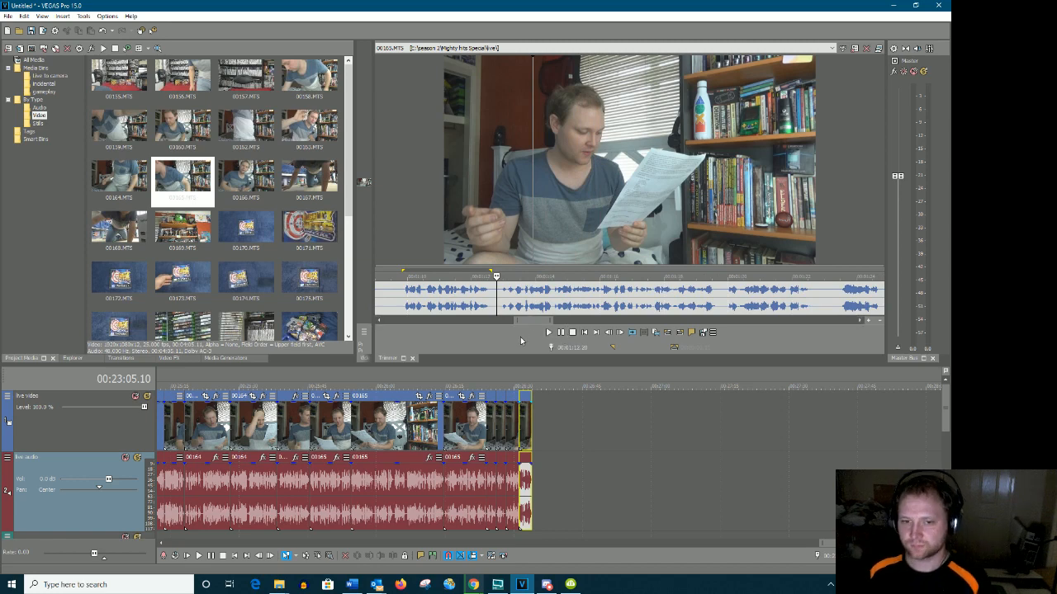
{"action": "left_click", "coordinate": [546, 331]}
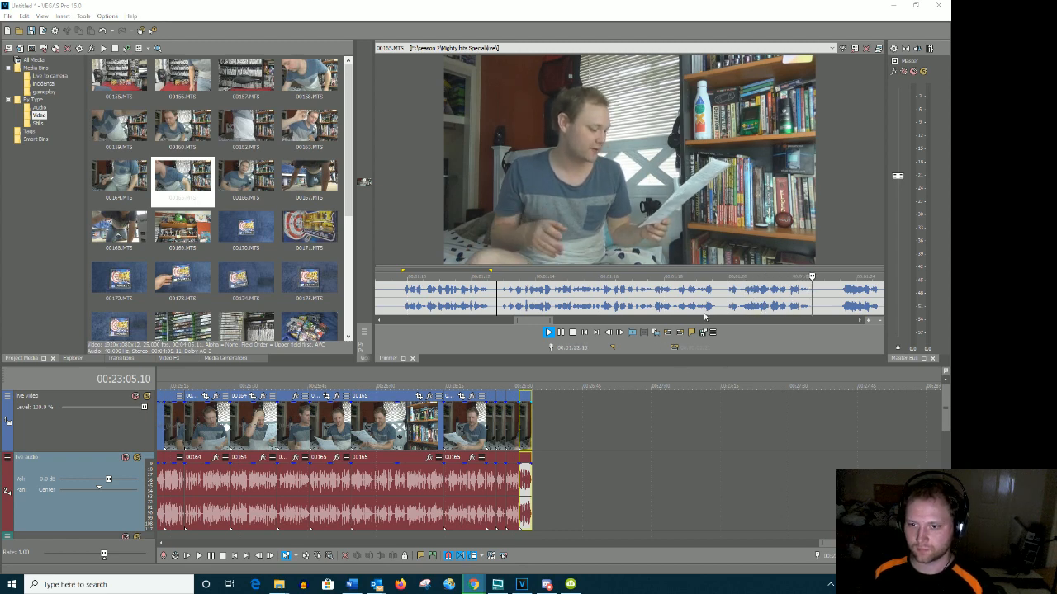
{"action": "left_click", "coordinate": [561, 333]}
{"action": "left_click_drag", "start_coordinate": [819, 295], "coordinate": [558, 477]}
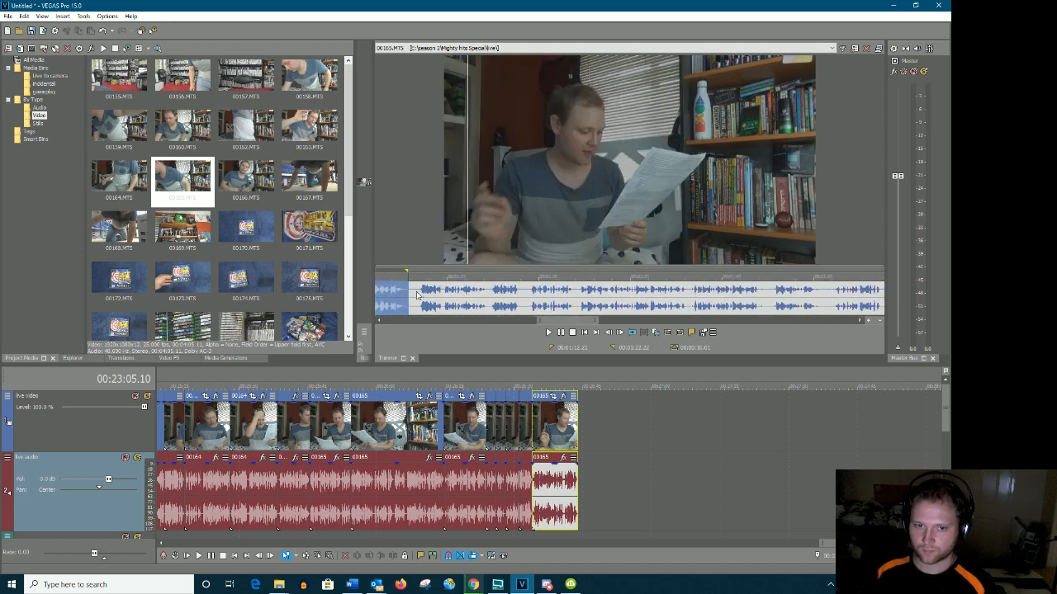
Review the next takes of clip 00165 and append the section from about 00:01:23 to about 00:01:40 to the timeline
{"action": "left_click", "coordinate": [415, 293]}
{"action": "mouse_move", "coordinate": [407, 294]}
{"action": "left_mouse_down"}
{"action": "mouse_move", "coordinate": [442, 308]}
{"action": "mouse_move", "coordinate": [409, 310]}
{"action": "left_mouse_up"}
{"action": "left_click", "coordinate": [436, 301]}
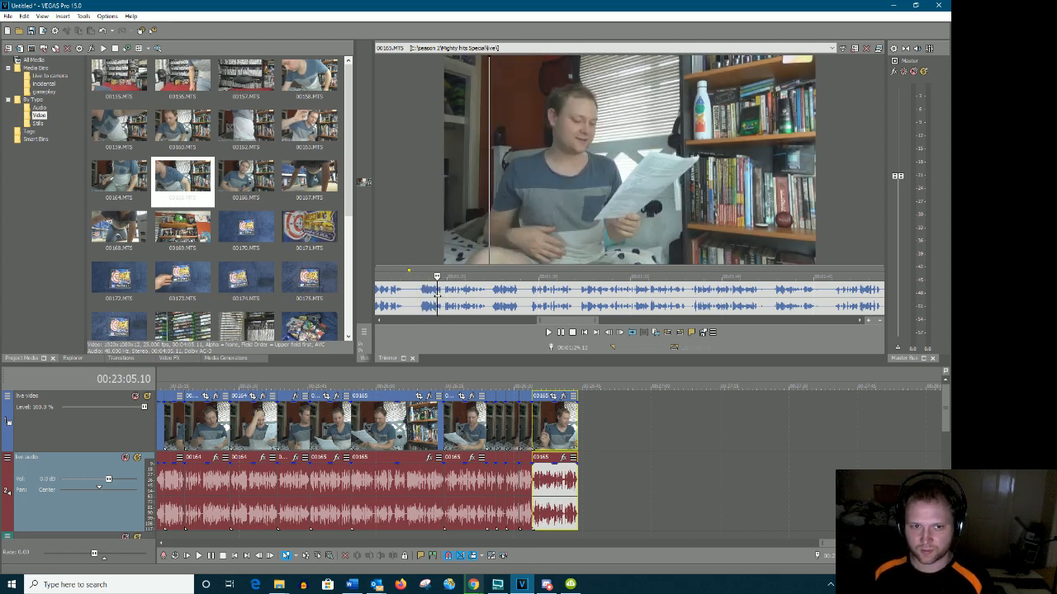
{"action": "key", "text": "space"}
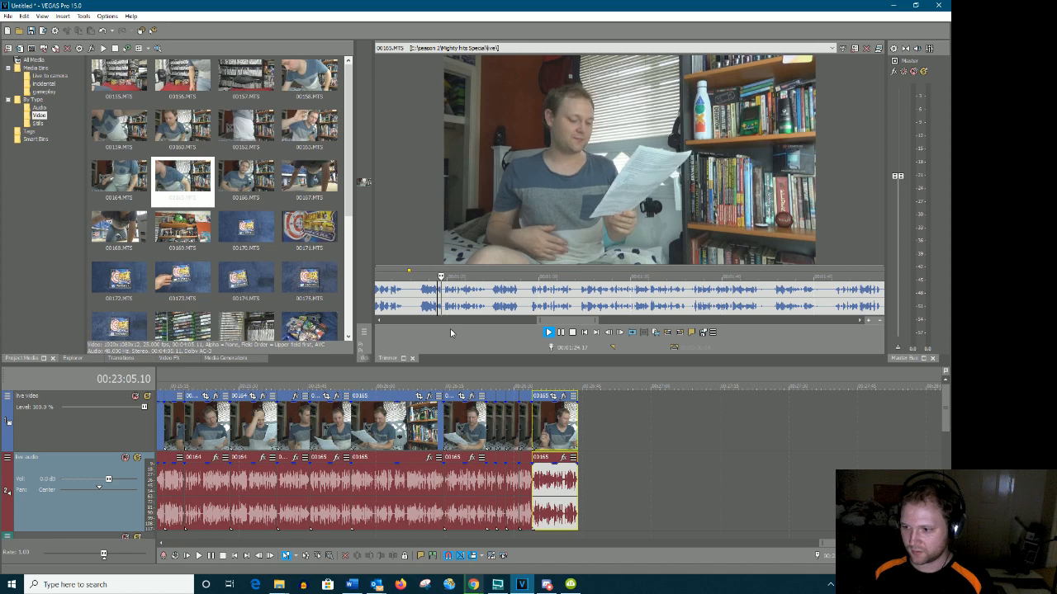
{"action": "key", "text": "Return"}
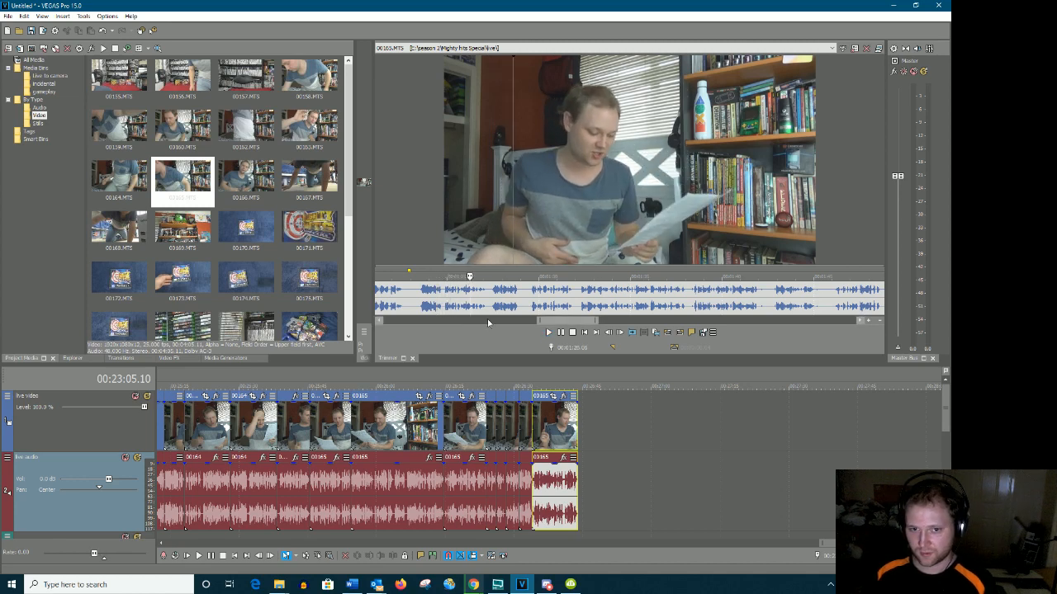
{"action": "left_click", "coordinate": [412, 293]}
{"action": "left_click", "coordinate": [425, 295]}
{"action": "left_click", "coordinate": [417, 299]}
{"action": "key", "text": "space"}
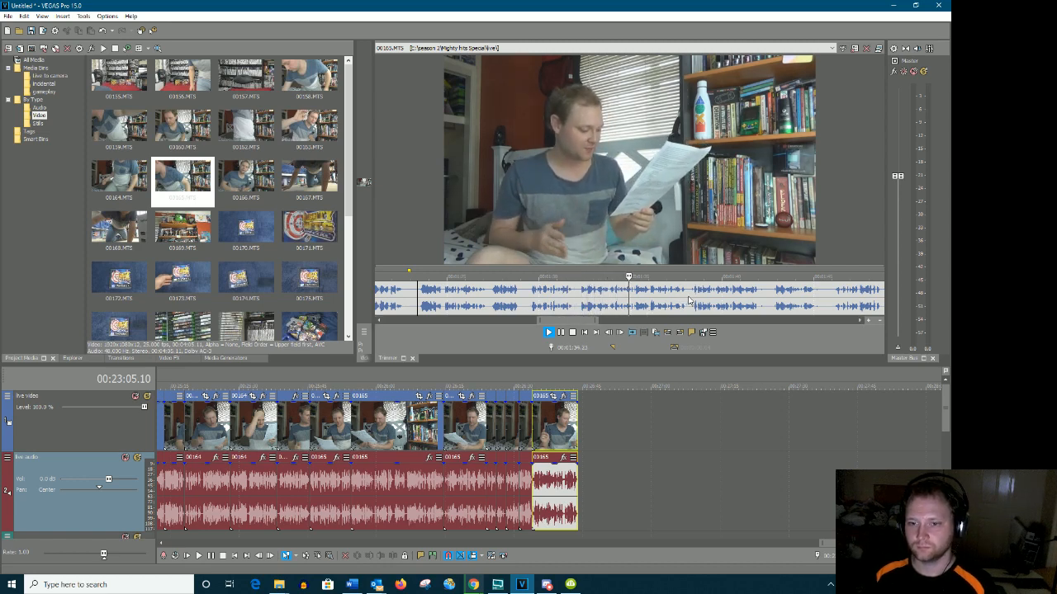
{"action": "left_click", "coordinate": [563, 333]}
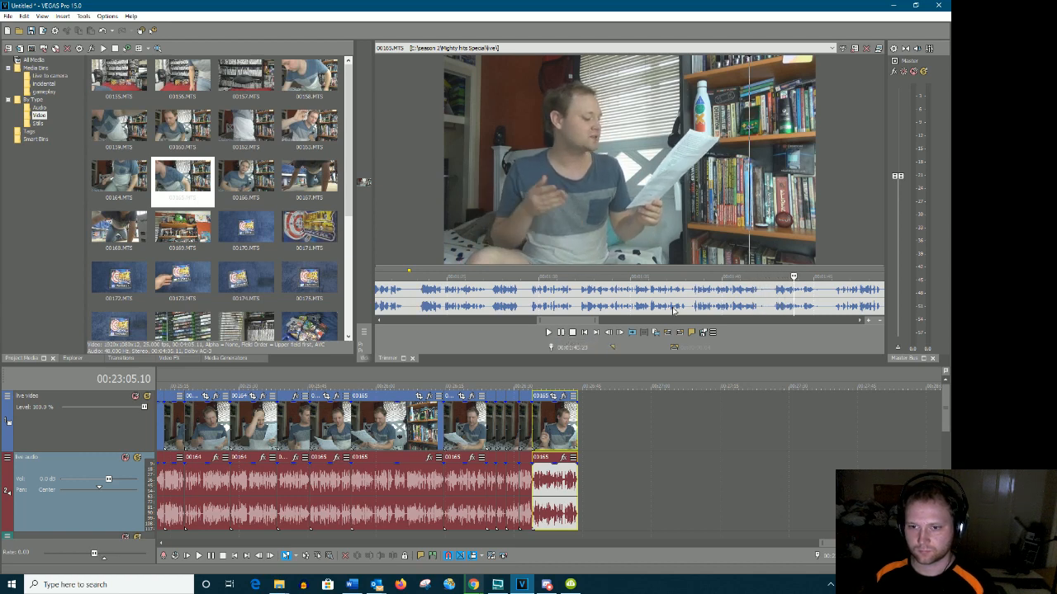
{"action": "left_click", "coordinate": [733, 293]}
{"action": "left_click_drag", "start_coordinate": [728, 296], "coordinate": [615, 425]}
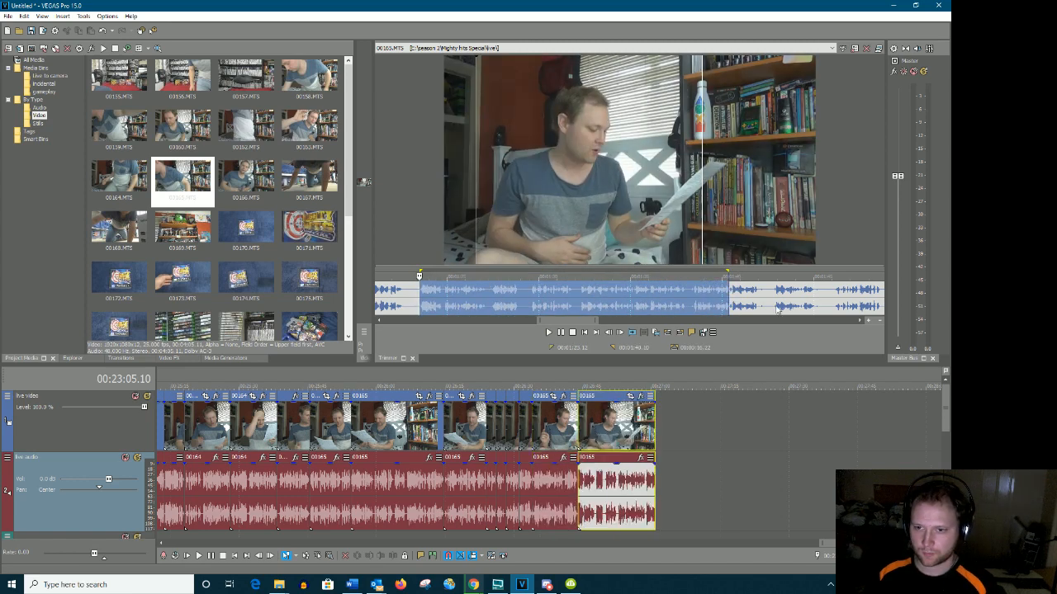
Play clip 00165 from about 00:01:43 and append the sections up to about 00:01:45 and from about 00:01:46 to 00:01:49
{"action": "left_click", "coordinate": [776, 300]}
{"action": "key", "text": "space"}
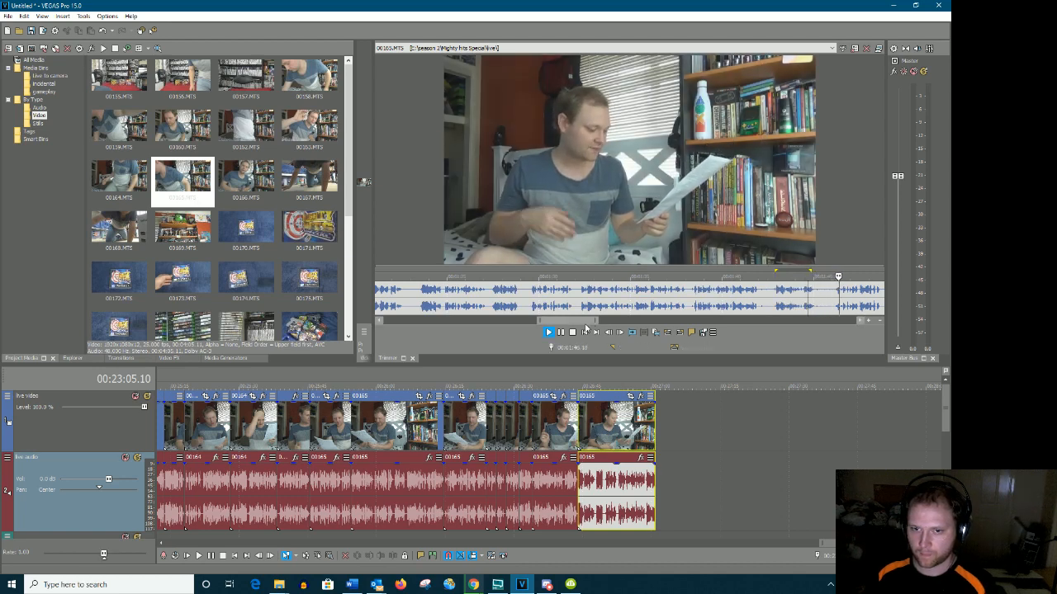
{"action": "left_click_drag", "start_coordinate": [578, 323], "coordinate": [657, 293]}
{"action": "key", "text": "Return"}
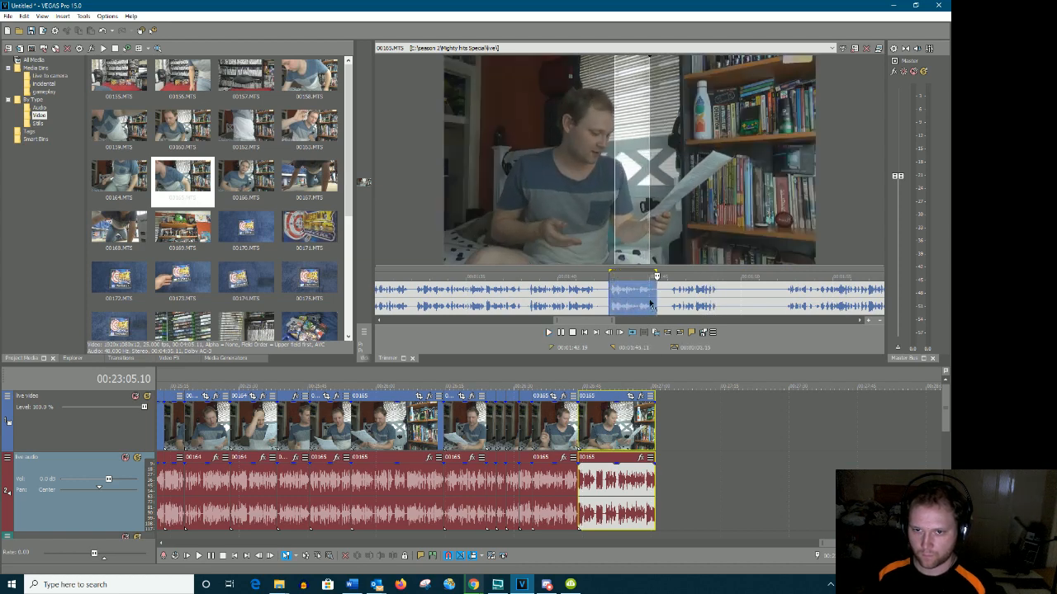
{"action": "left_click_drag", "start_coordinate": [657, 448], "coordinate": [661, 442]}
{"action": "left_click_drag", "start_coordinate": [670, 300], "coordinate": [674, 421]}
Play the take of clip 00165 that starts at about 00:01:52 to judge how much of it is usable
{"action": "left_click_drag", "start_coordinate": [603, 323], "coordinate": [633, 323]}
{"action": "left_click", "coordinate": [490, 301]}
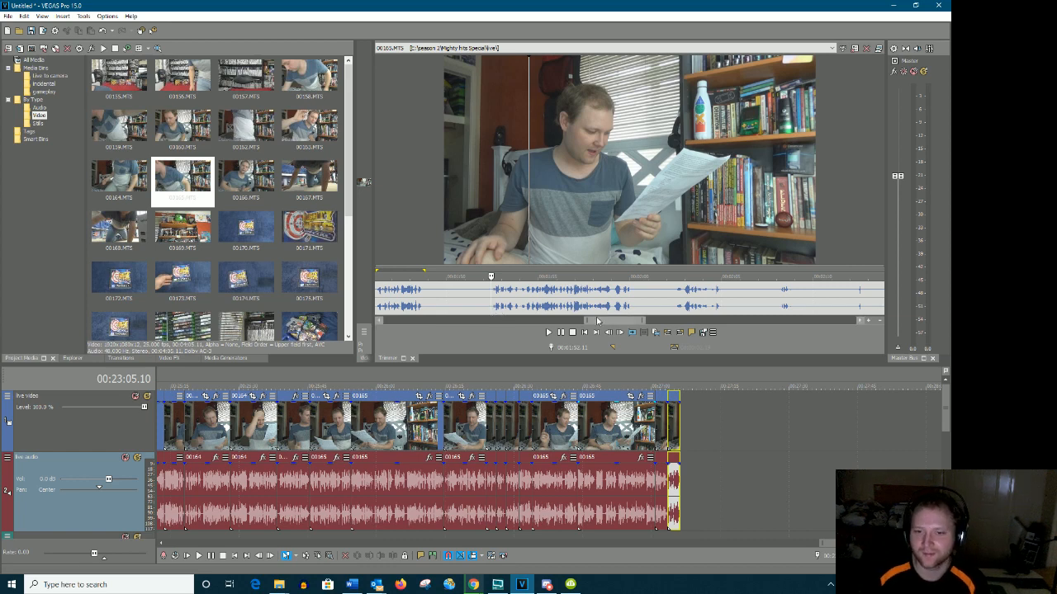
{"action": "scroll", "coordinate": [598, 314], "scroll_direction": "down", "scroll_amount": 1}
{"action": "scroll", "coordinate": [598, 314], "scroll_direction": "up", "scroll_amount": 1}
{"action": "scroll", "coordinate": [597, 312], "scroll_direction": "up", "scroll_amount": 2}
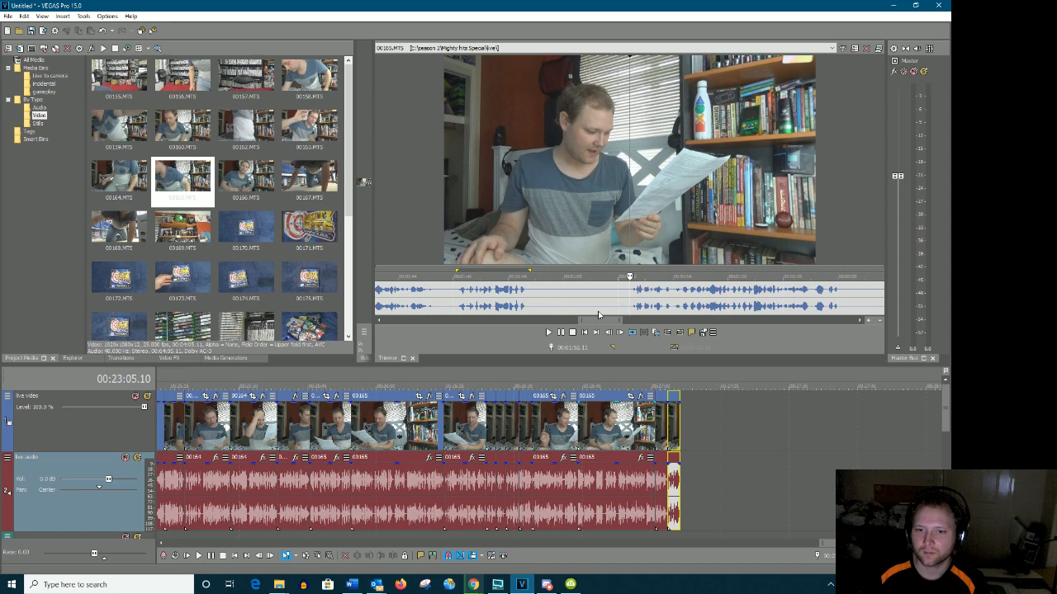
{"action": "left_click_drag", "start_coordinate": [598, 322], "coordinate": [622, 320]}
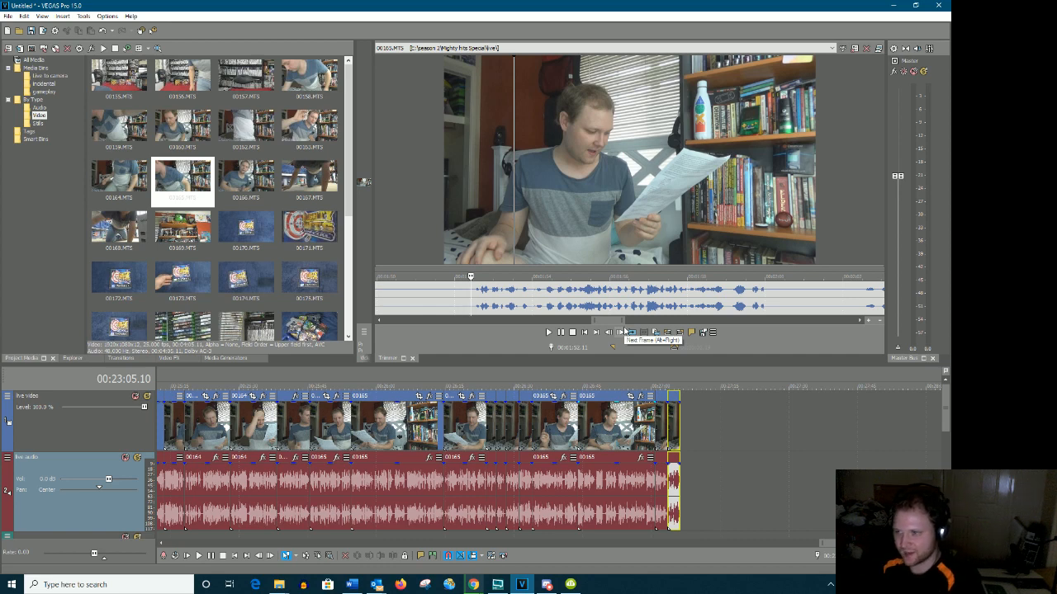
{"action": "key", "text": "space"}
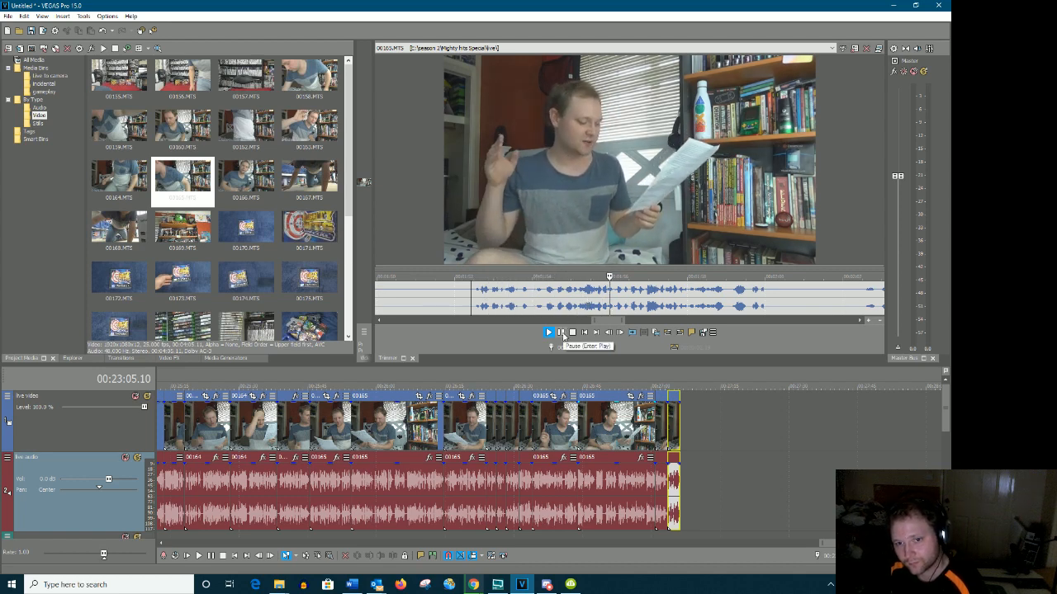
{"action": "left_click", "coordinate": [561, 333]}
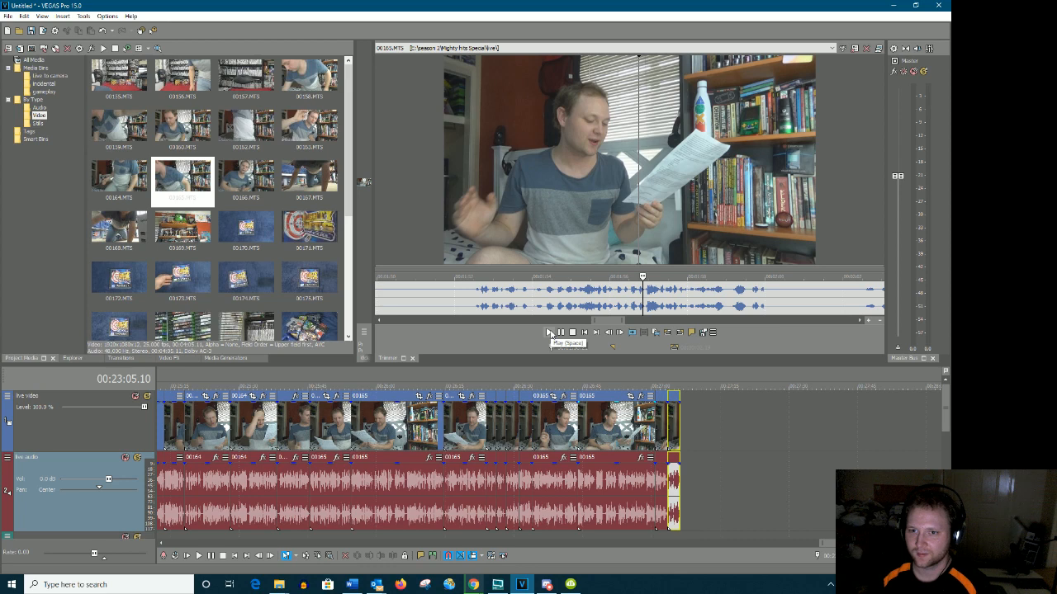
{"action": "left_click", "coordinate": [548, 333]}
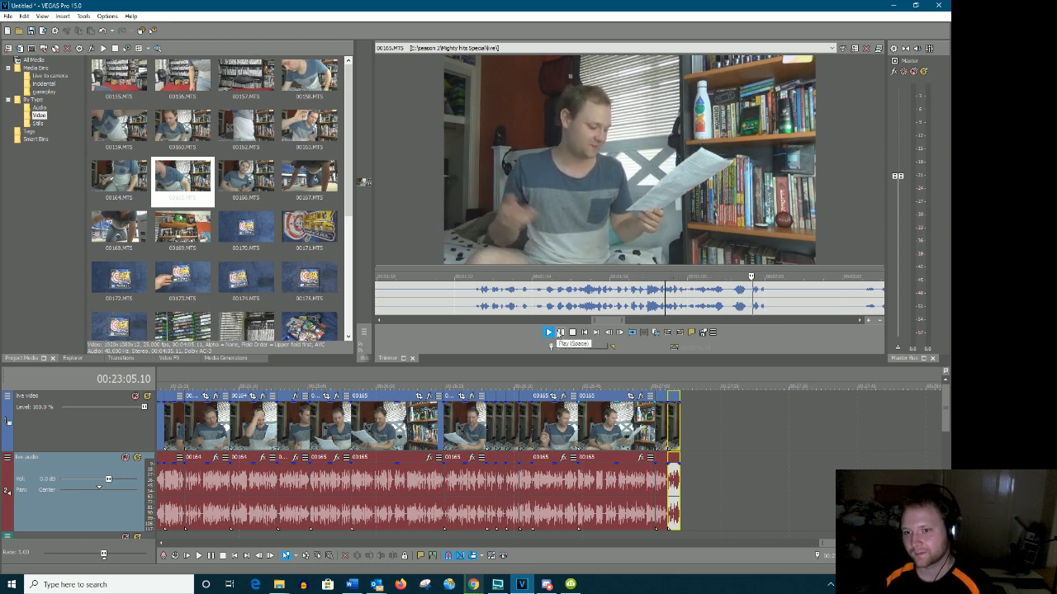
Check where the take in clip 00165 ends and append the section from about 00:01:52 to about 00:01:59 to the timeline
{"action": "key", "text": "Return"}
{"action": "left_click", "coordinate": [866, 299]}
{"action": "key", "text": "space"}
{"action": "left_click", "coordinate": [721, 293]}
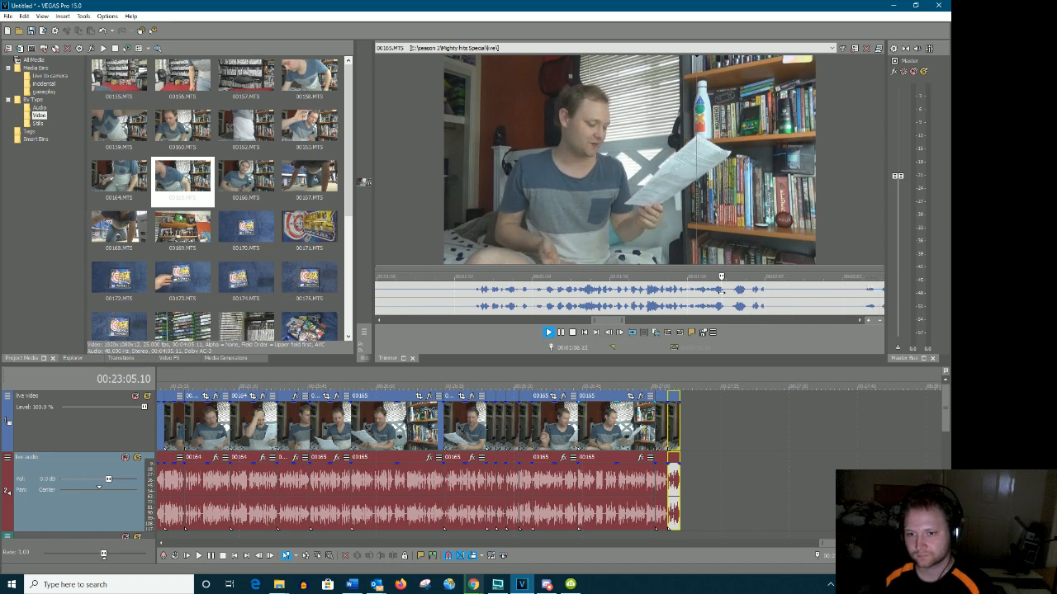
{"action": "key", "text": "Return"}
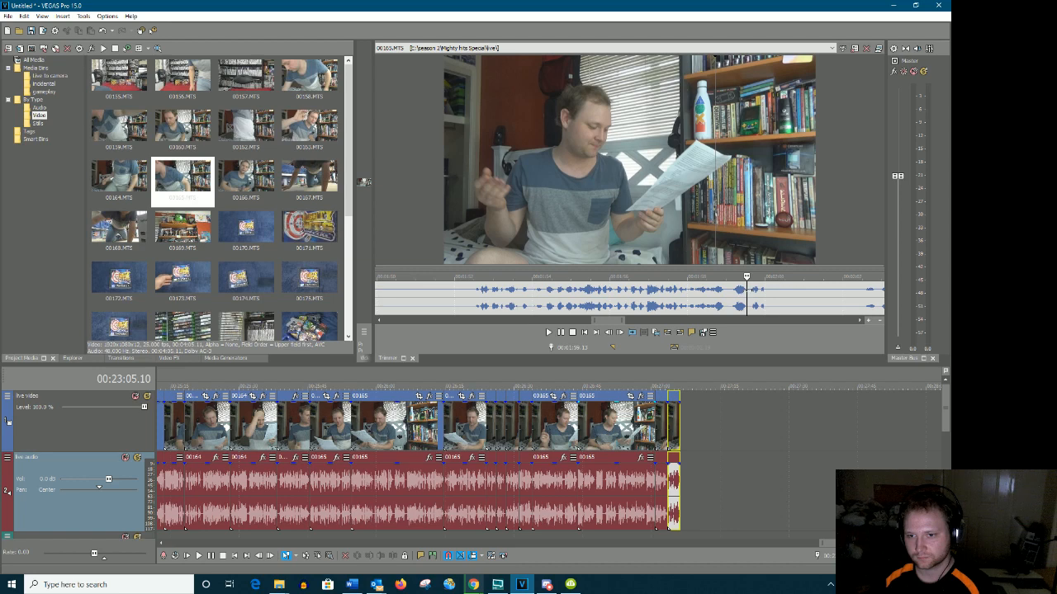
{"action": "left_click_drag", "start_coordinate": [474, 292], "coordinate": [747, 314]}
{"action": "left_click_drag", "start_coordinate": [702, 446], "coordinate": [700, 450]}
Play clip 00165 beyond 00:02:00 and append the short section from about 00:02:02 to about 00:02:04 to the timeline
{"action": "left_click_drag", "start_coordinate": [610, 322], "coordinate": [624, 321]}
{"action": "left_click", "coordinate": [579, 289]}
{"action": "key", "text": "space"}
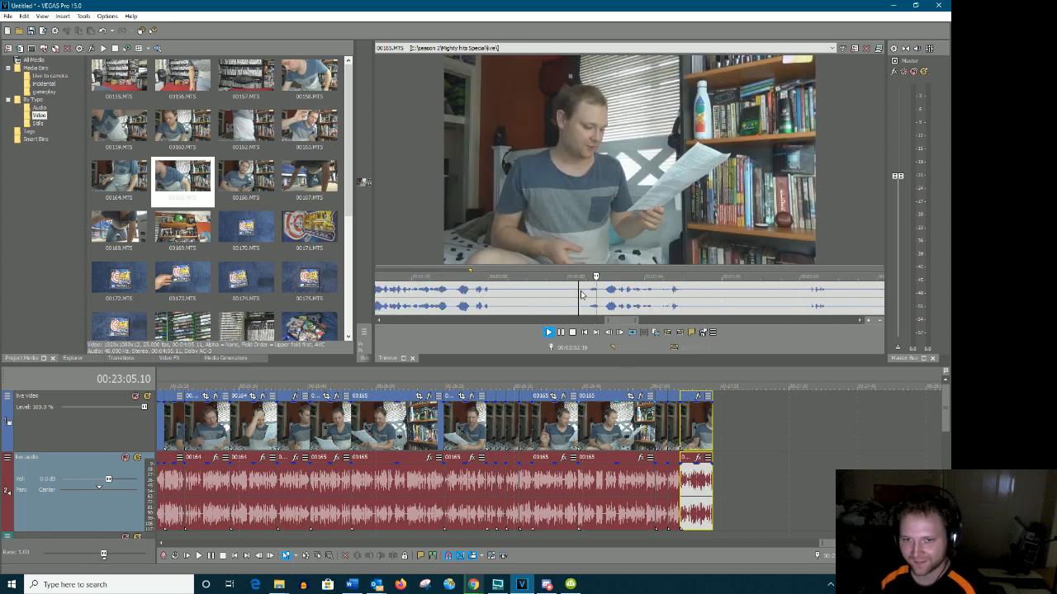
{"action": "key", "text": "Return"}
{"action": "left_click_drag", "start_coordinate": [655, 295], "coordinate": [722, 477]}
{"action": "scroll", "coordinate": [737, 306], "scroll_direction": "down", "scroll_amount": 2}
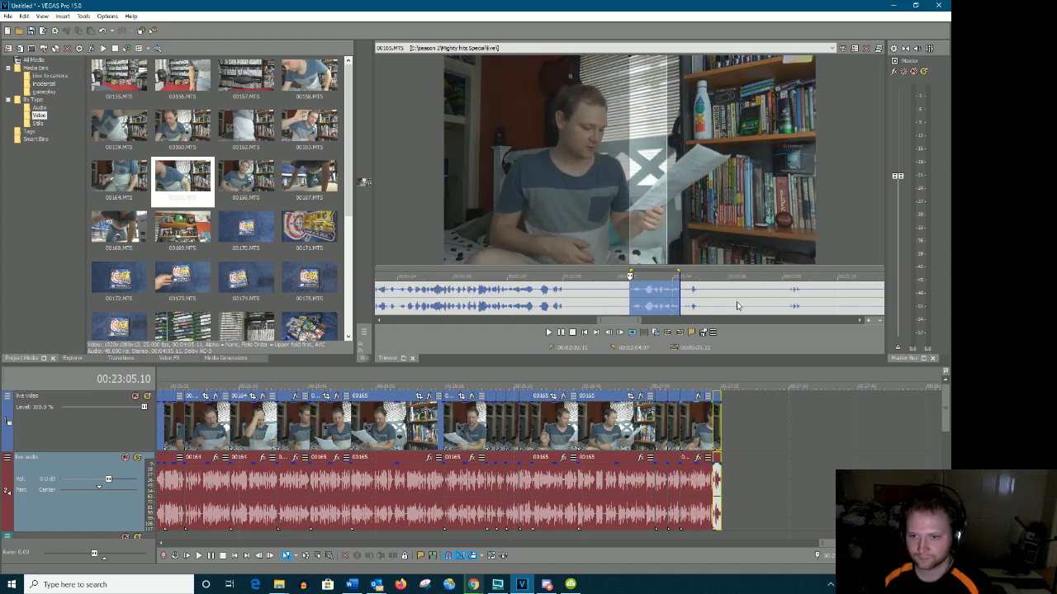
Review the takes of clip 00165 between about 00:02:04 and 00:03:01 for the next usable section
{"action": "left_click", "coordinate": [788, 298]}
{"action": "key", "text": "space"}
{"action": "left_click_drag", "start_coordinate": [629, 320], "coordinate": [658, 316]}
{"action": "key", "text": "Return"}
{"action": "left_click", "coordinate": [464, 298]}
{"action": "key", "text": "space"}
{"action": "key", "text": "Return"}
{"action": "left_click", "coordinate": [566, 295]}
{"action": "key", "text": "space"}
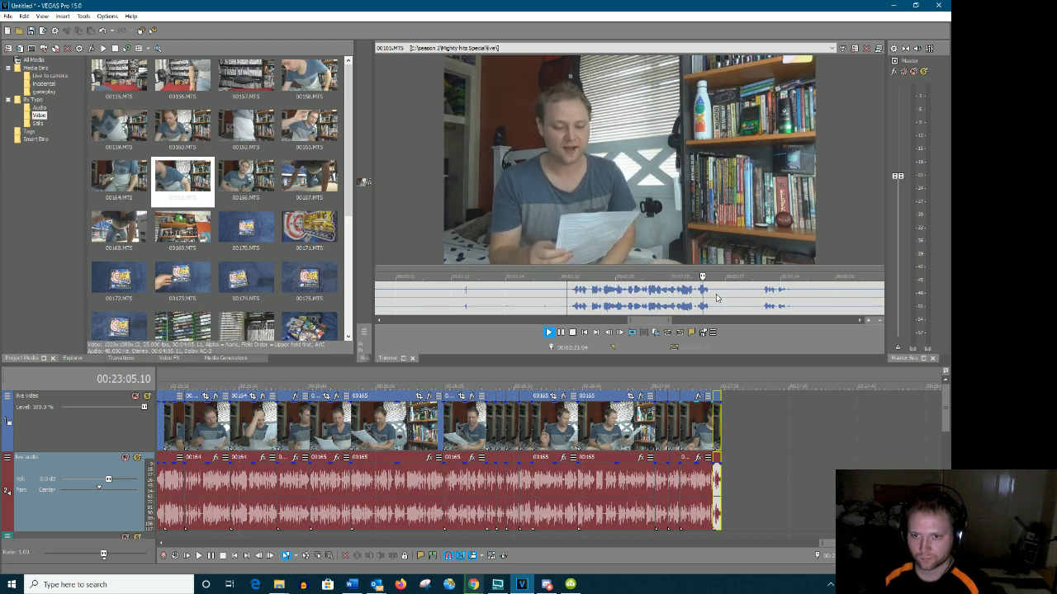
{"action": "key", "text": "Return"}
{"action": "mouse_move", "coordinate": [642, 322]}
{"action": "left_mouse_down"}
{"action": "mouse_move", "coordinate": [715, 322]}
{"action": "mouse_move", "coordinate": [644, 322]}
{"action": "left_mouse_up"}
{"action": "scroll", "coordinate": [721, 317], "scroll_direction": "down", "scroll_amount": 1}
{"action": "mouse_move", "coordinate": [678, 324]}
{"action": "left_mouse_down"}
{"action": "mouse_move", "coordinate": [724, 324]}
{"action": "mouse_move", "coordinate": [657, 321]}
{"action": "mouse_move", "coordinate": [719, 324]}
{"action": "mouse_move", "coordinate": [689, 316]}
{"action": "left_mouse_up"}
{"action": "key", "text": "Return"}
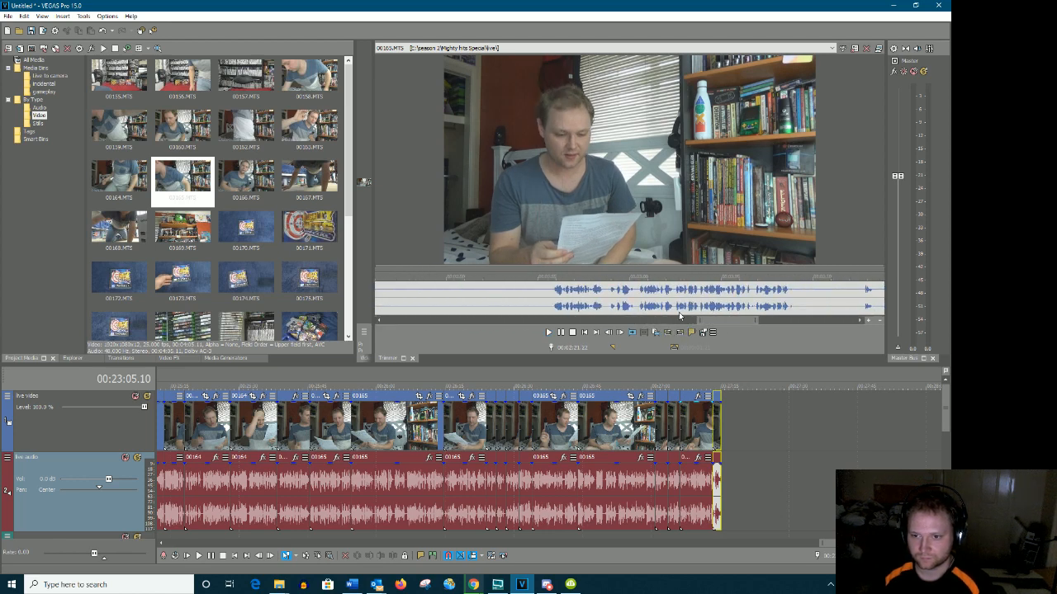
{"action": "key", "text": "Return"}
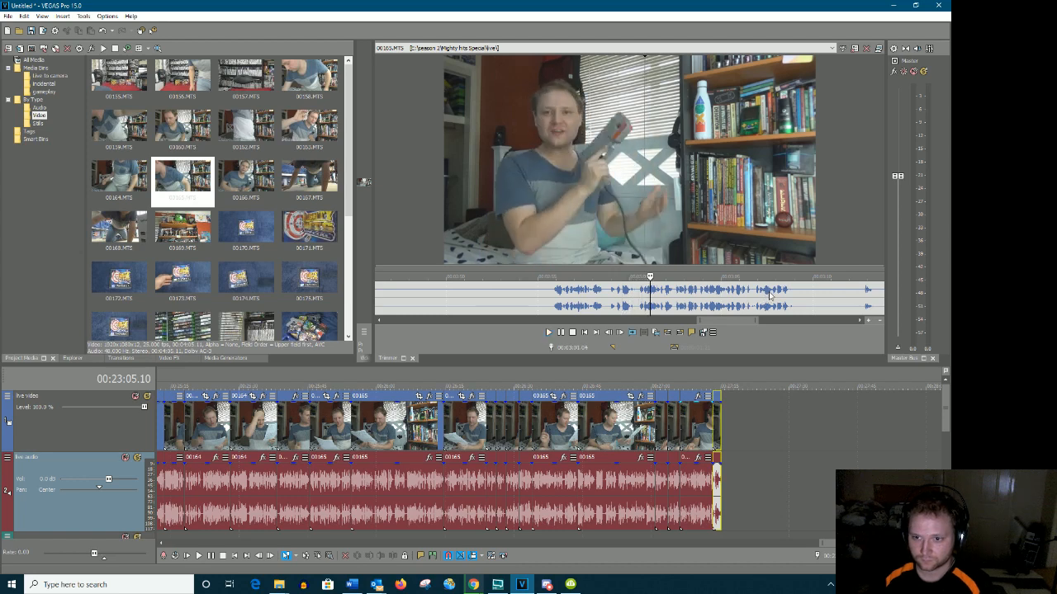
Check where the take in clip 00165 ends and append the section from about 00:02:55 to about 00:03:09 to the timeline
{"action": "left_click", "coordinate": [768, 297]}
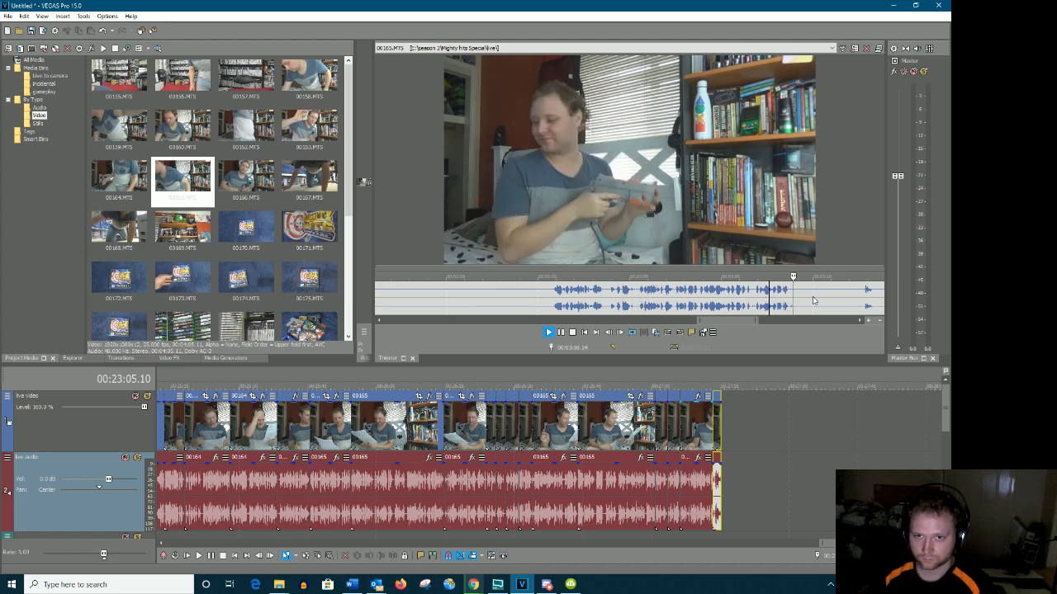
{"action": "left_click_drag", "start_coordinate": [734, 320], "coordinate": [487, 290]}
{"action": "left_click", "coordinate": [741, 295]}
{"action": "key", "text": "space"}
{"action": "key", "text": "Return"}
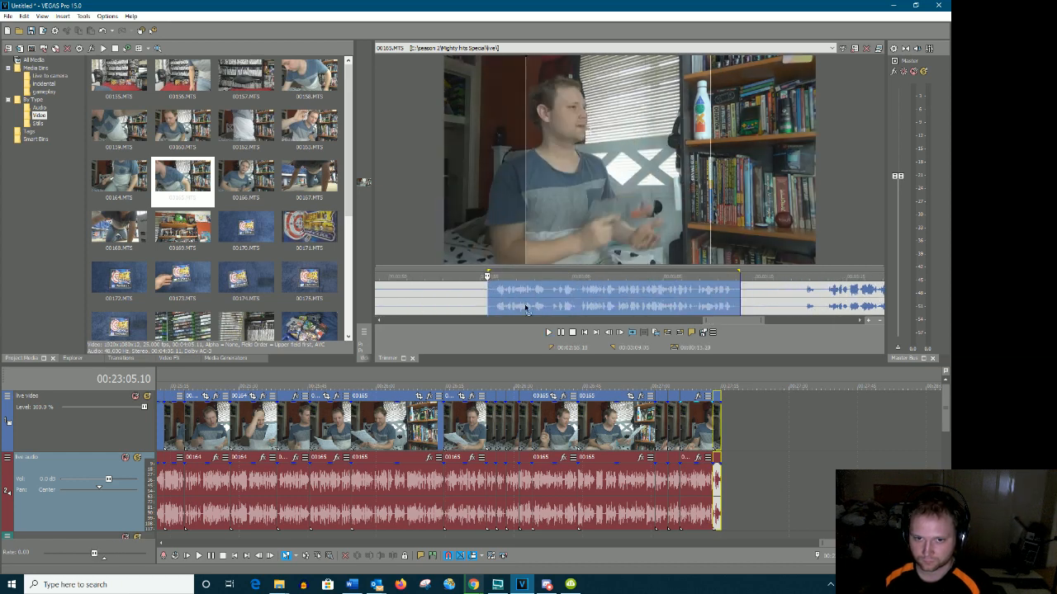
{"action": "left_click_drag", "start_coordinate": [728, 447], "coordinate": [727, 447]}
Play the following take of clip 00165 and append the section from about 00:03:14 to about 00:03:22 to the timeline
{"action": "left_click_drag", "start_coordinate": [746, 320], "coordinate": [767, 325]}
{"action": "left_click", "coordinate": [633, 298]}
{"action": "key", "text": "space"}
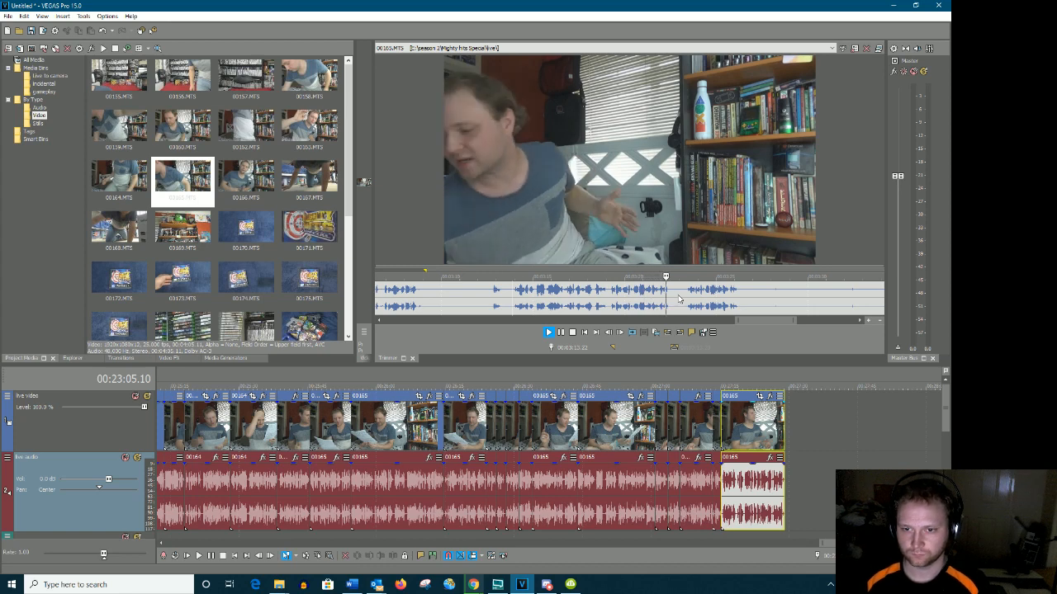
{"action": "left_click_drag", "start_coordinate": [671, 296], "coordinate": [515, 301]}
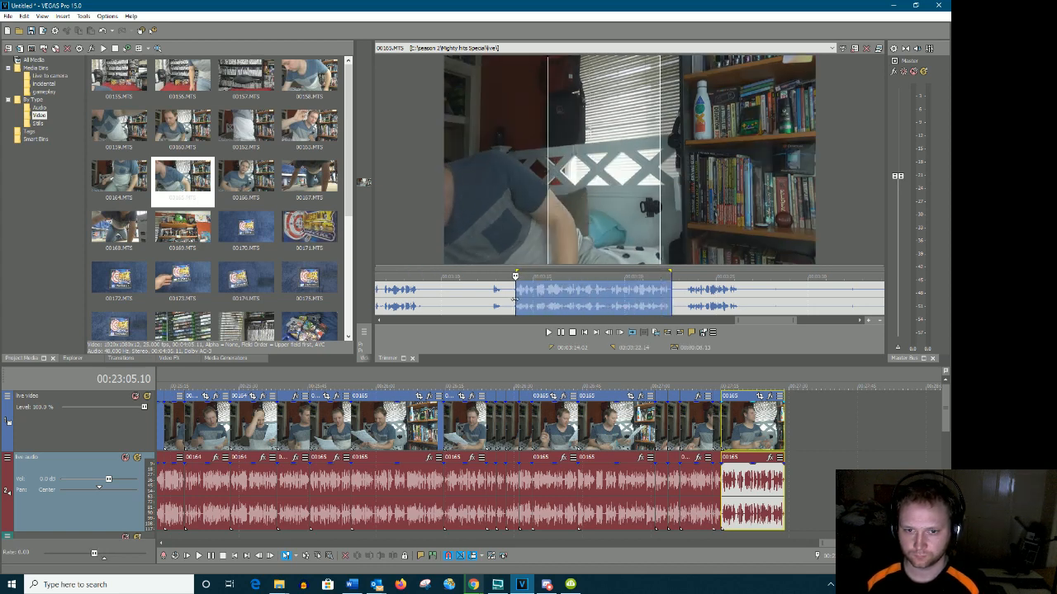
{"action": "left_click_drag", "start_coordinate": [589, 365], "coordinate": [788, 458]}
Append the section of clip 00165 from about 00:03:23 to about 00:03:26 and check the remainder of the clip for speech
{"action": "left_click", "coordinate": [678, 298]}
{"action": "key", "text": "space"}
{"action": "mouse_move", "coordinate": [748, 321]}
{"action": "left_mouse_down"}
{"action": "mouse_move", "coordinate": [778, 324]}
{"action": "mouse_move", "coordinate": [763, 323]}
{"action": "left_mouse_up"}
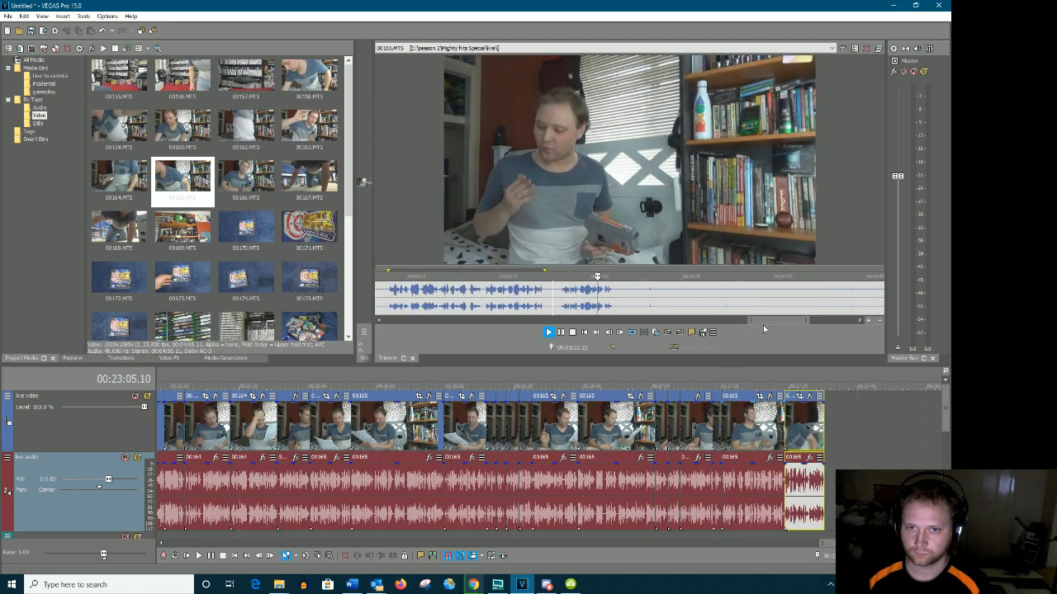
{"action": "left_click_drag", "start_coordinate": [560, 302], "coordinate": [614, 302]}
{"action": "left_click_drag", "start_coordinate": [805, 474], "coordinate": [830, 475]}
{"action": "left_click_drag", "start_coordinate": [757, 321], "coordinate": [820, 318]}
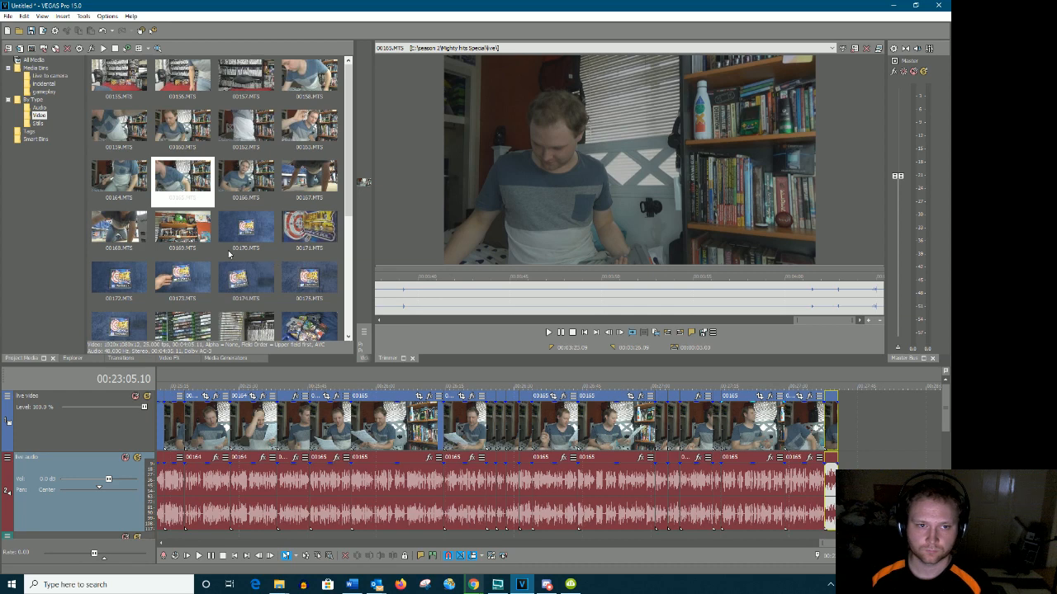
Open clip 00166 in the trimmer and play its opening take up to about 00:00:40
{"action": "double_click", "coordinate": [261, 180]}
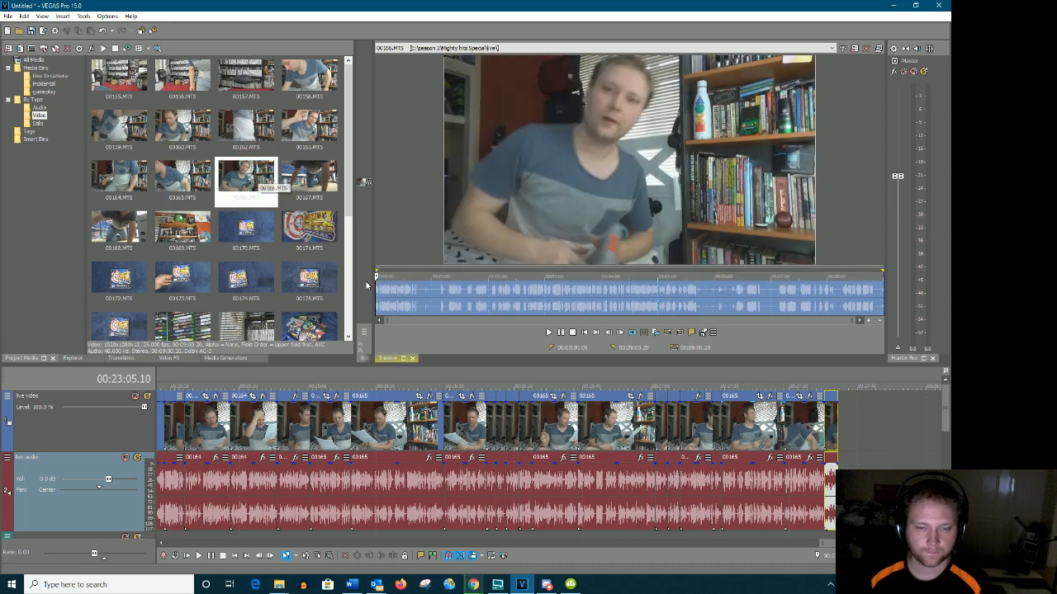
{"action": "key", "text": "space"}
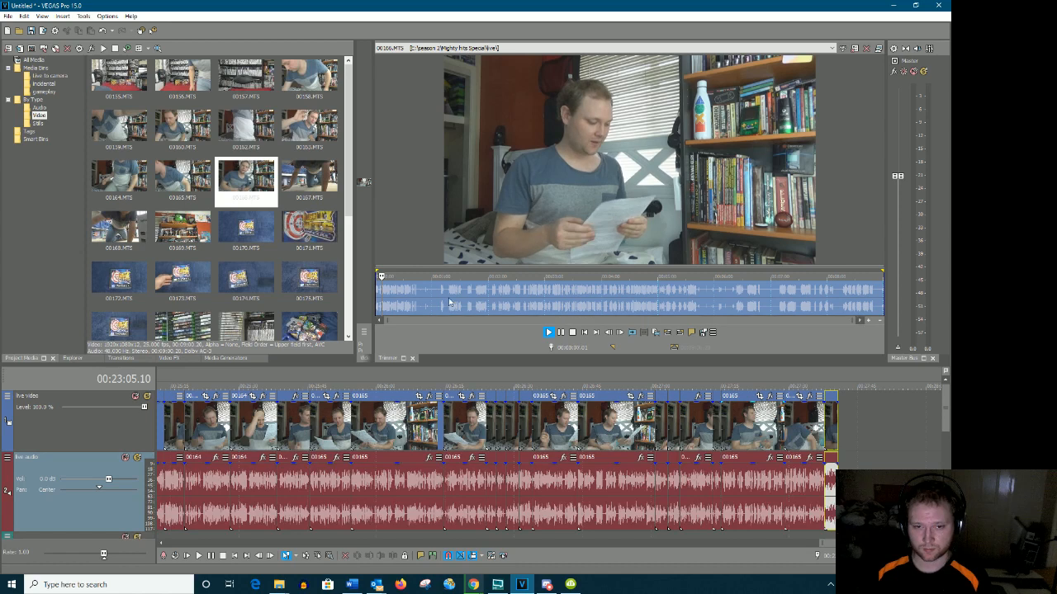
{"action": "scroll", "coordinate": [456, 293], "scroll_direction": "up", "scroll_amount": 5}
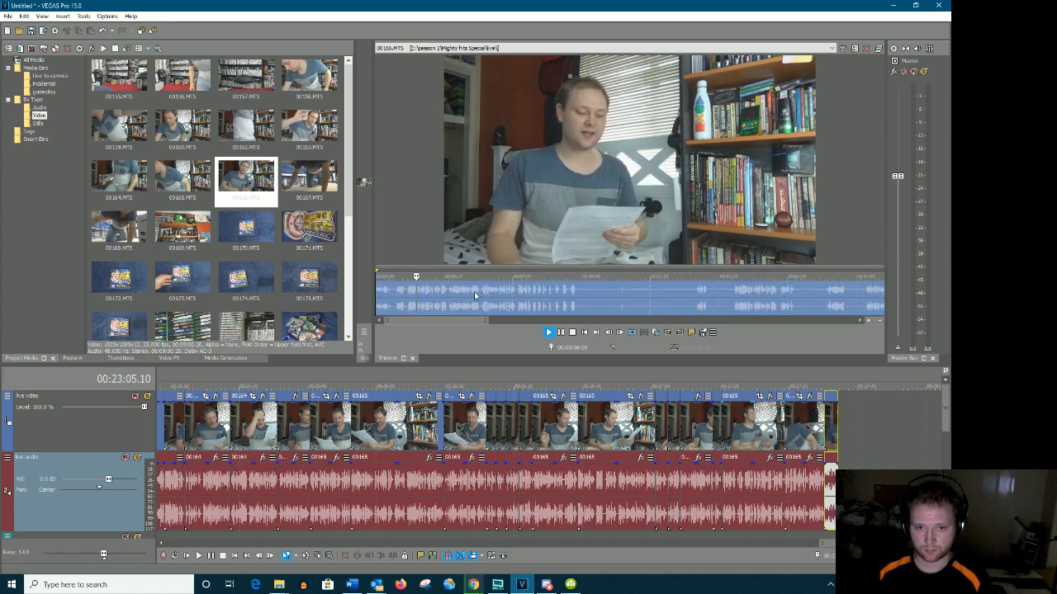
{"action": "scroll", "coordinate": [495, 299], "scroll_direction": "up", "scroll_amount": 2}
{"action": "left_click", "coordinate": [530, 299]}
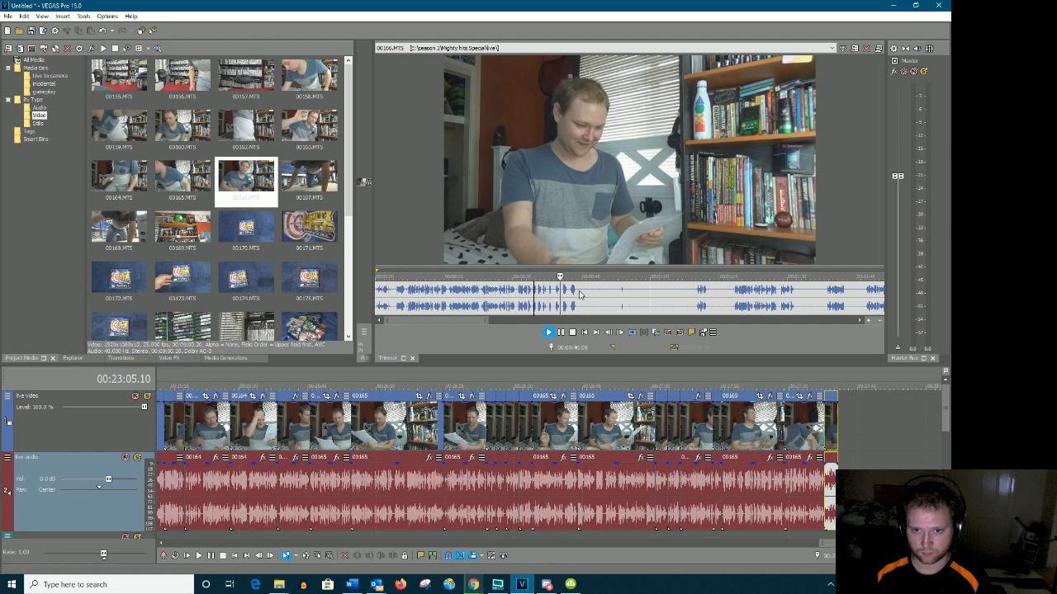
{"action": "key", "text": "Return"}
Play back the last 00165 sections on the timeline and insert the first 44 seconds of clip 00166 before the final two sections
{"action": "left_click", "coordinate": [693, 431]}
{"action": "key", "text": "space"}
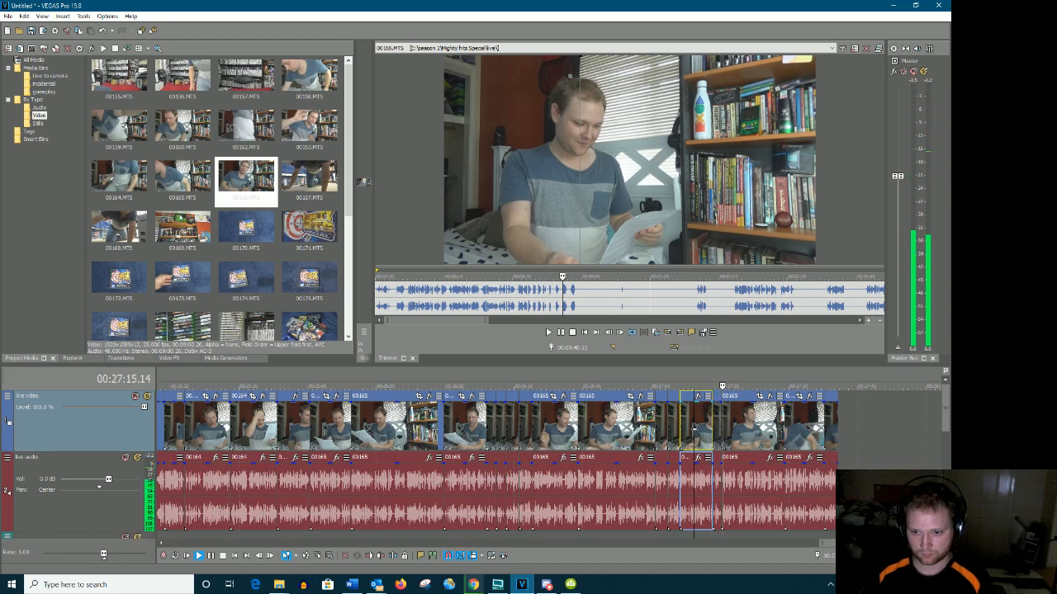
{"action": "key", "text": "Return"}
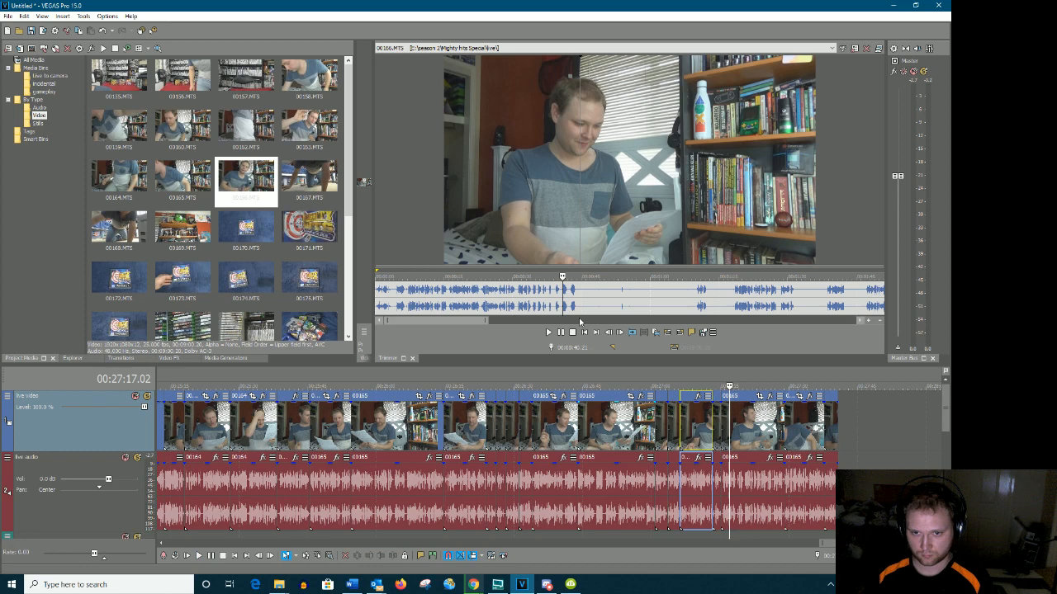
{"action": "left_click_drag", "start_coordinate": [578, 299], "coordinate": [366, 316]}
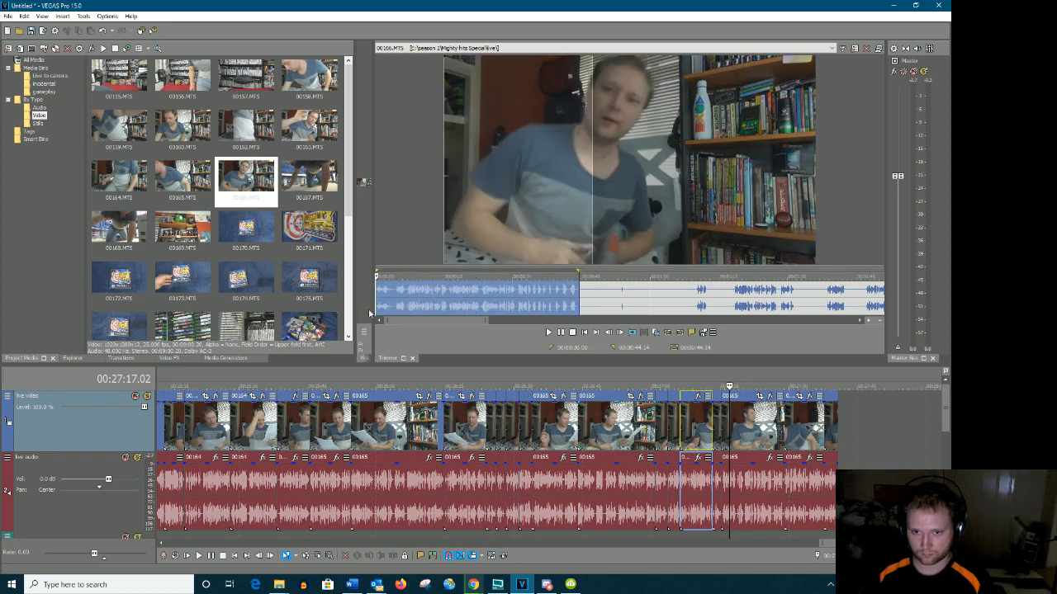
{"action": "left_click_drag", "start_coordinate": [432, 342], "coordinate": [792, 499]}
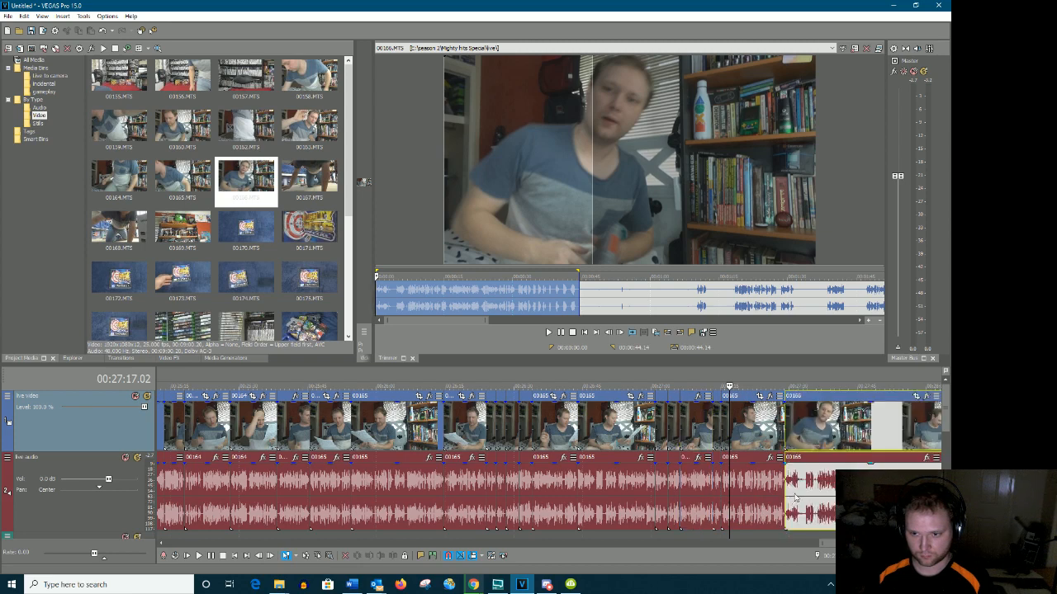
Add a marker named "out of sequence" at about 00:27:36 over the inserted 00166 section
{"action": "left_click", "coordinate": [819, 431]}
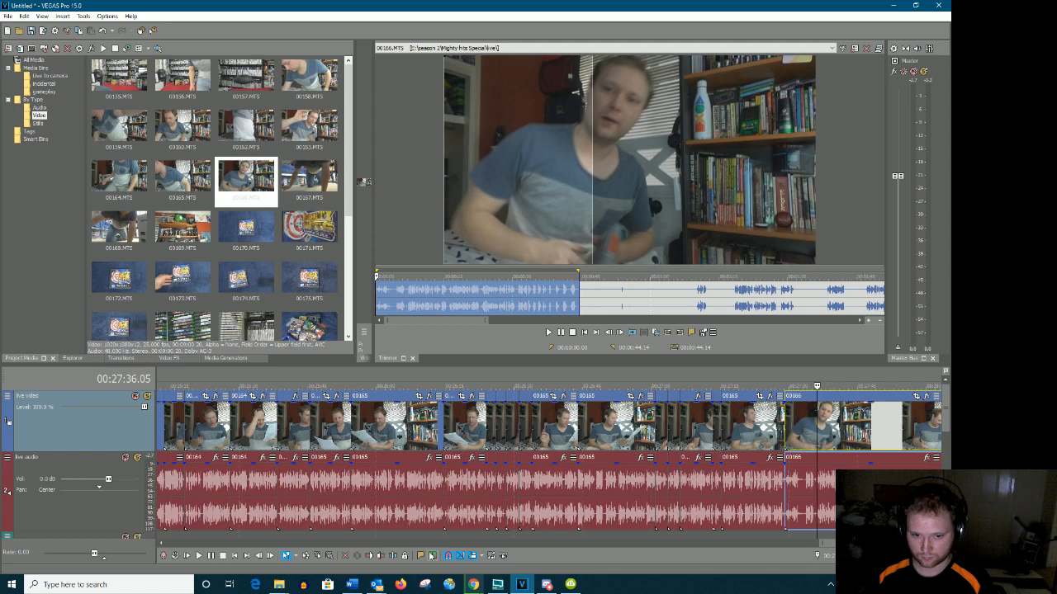
{"action": "left_click", "coordinate": [422, 555]}
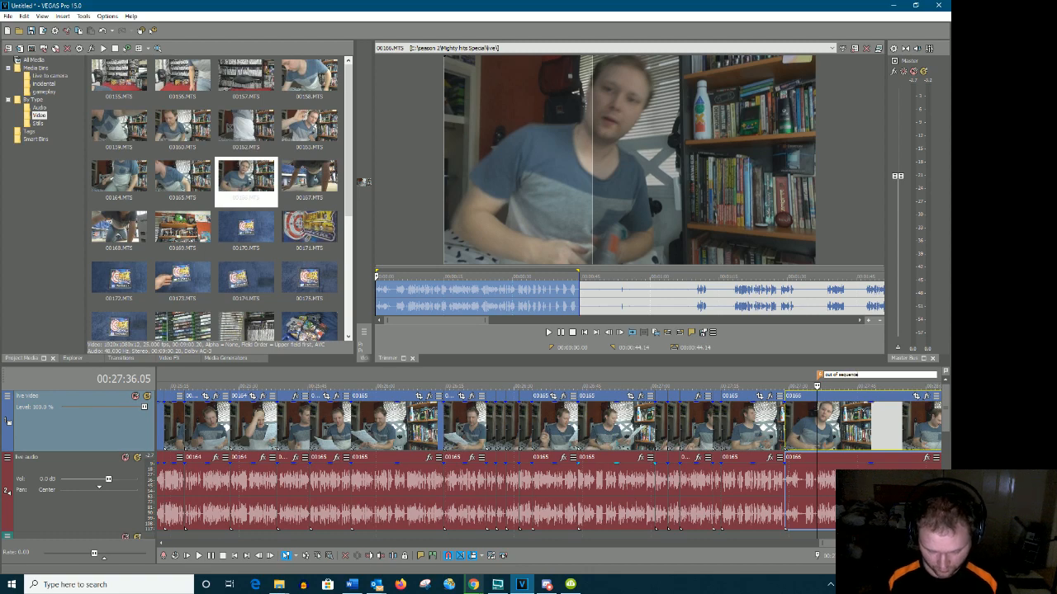
{"action": "key", "text": "Return"}
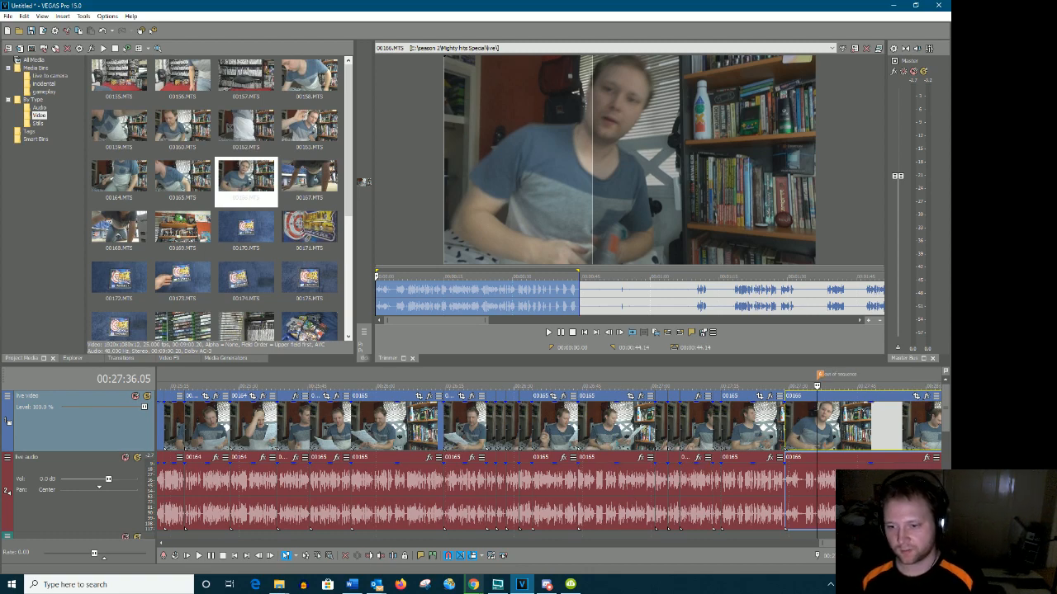
Play clip 00166 from about 00:01:10 and add the section from about 00:01:17 to about 00:01:27 at the timeline's end
{"action": "scroll", "coordinate": [728, 397], "scroll_direction": "right", "scroll_amount": 5}
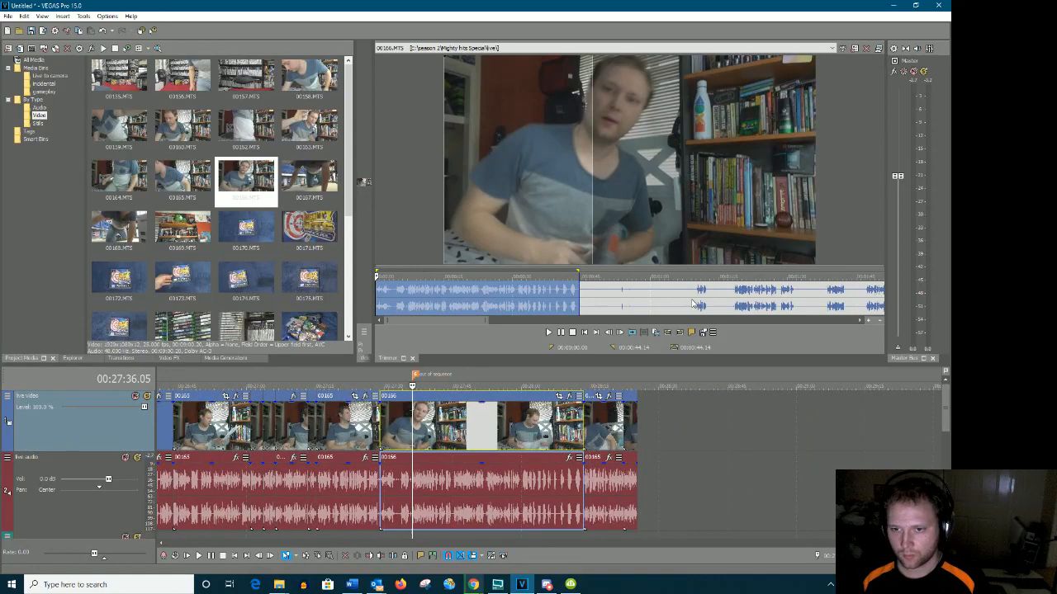
{"action": "left_click", "coordinate": [691, 306]}
{"action": "key", "text": "space"}
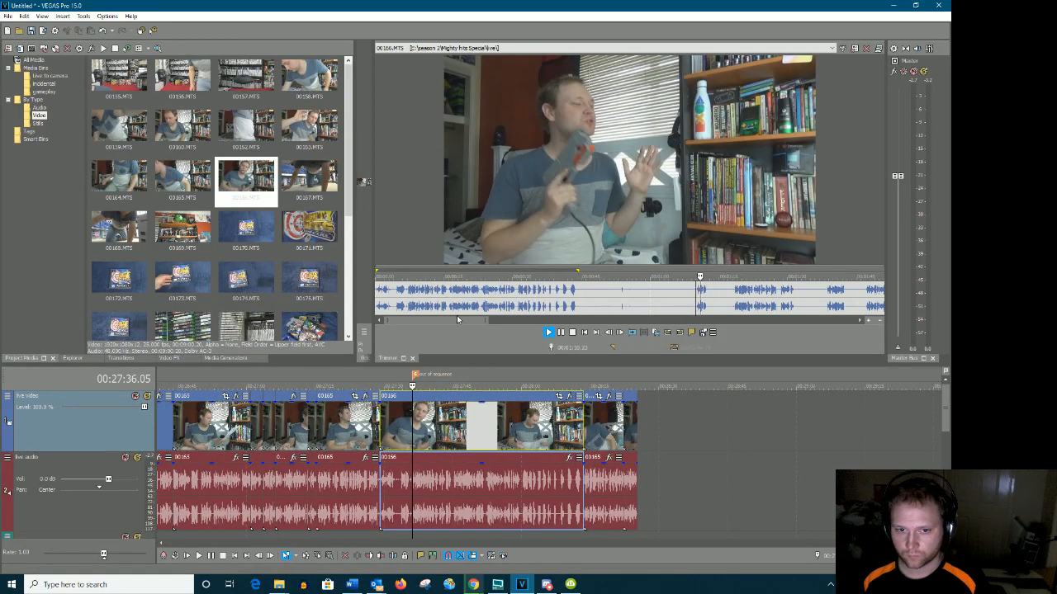
{"action": "left_click_drag", "start_coordinate": [465, 320], "coordinate": [501, 322]}
{"action": "key", "text": "Return"}
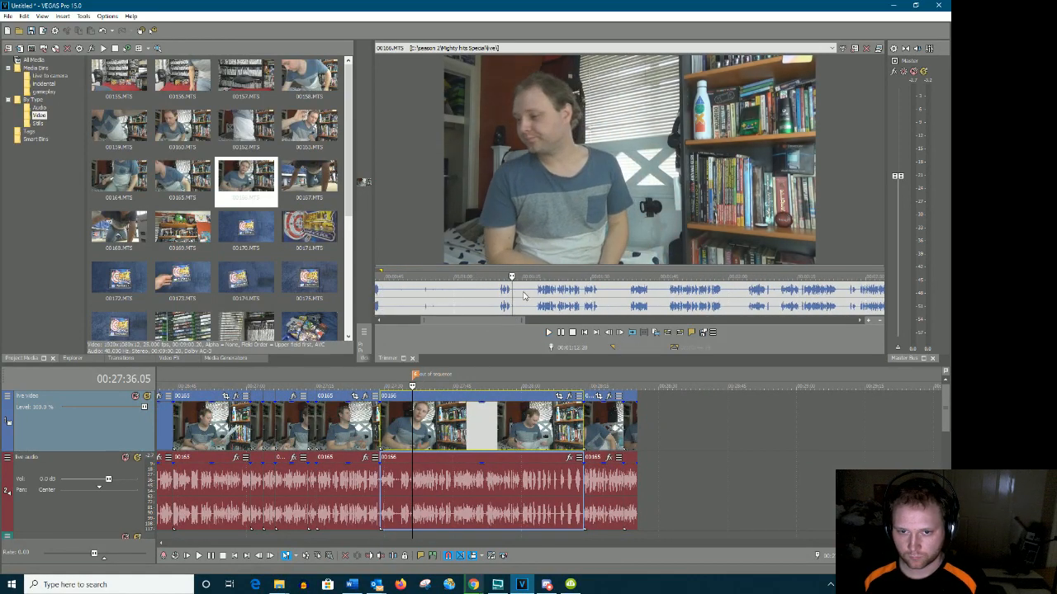
{"action": "left_click", "coordinate": [552, 330]}
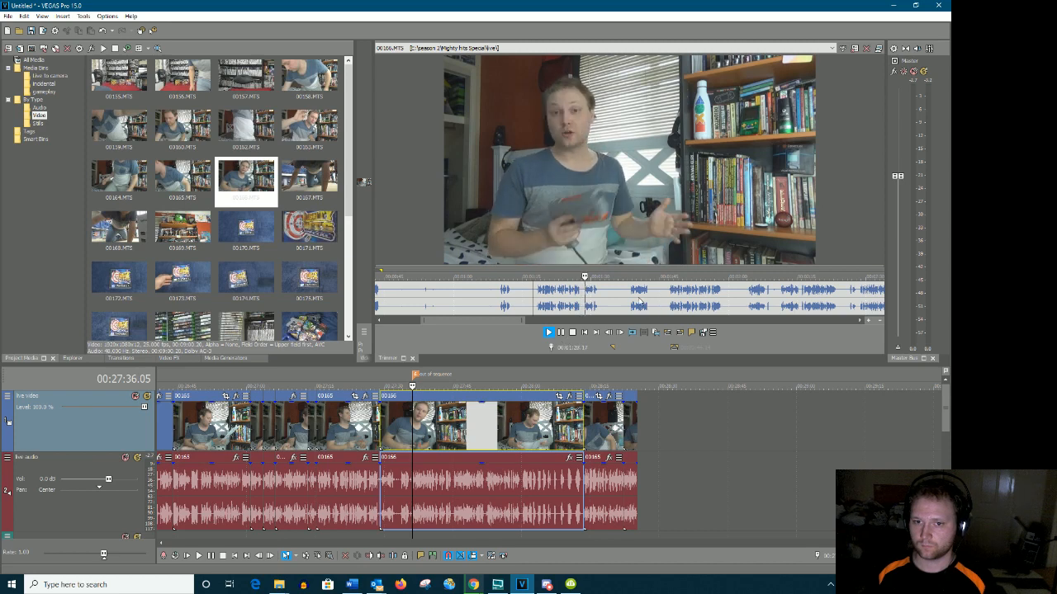
{"action": "key", "text": "Return"}
{"action": "left_click_drag", "start_coordinate": [582, 294], "coordinate": [653, 425]}
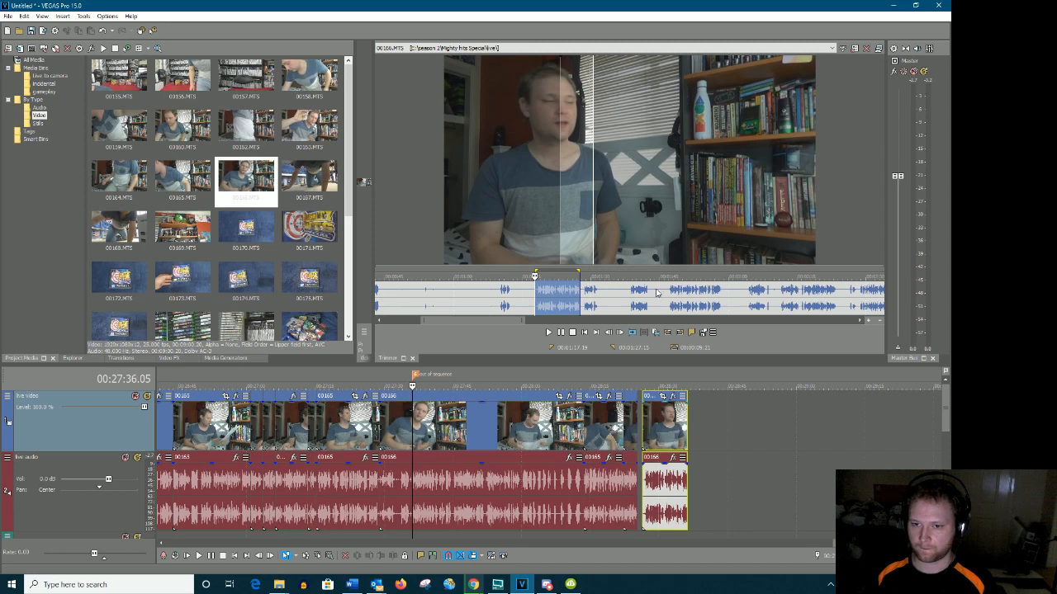
Sample the next takes of clip 00166 around 00:01:40 and delete the section just added to the timeline's end
{"action": "left_click", "coordinate": [635, 294]}
{"action": "key", "text": "Return"}
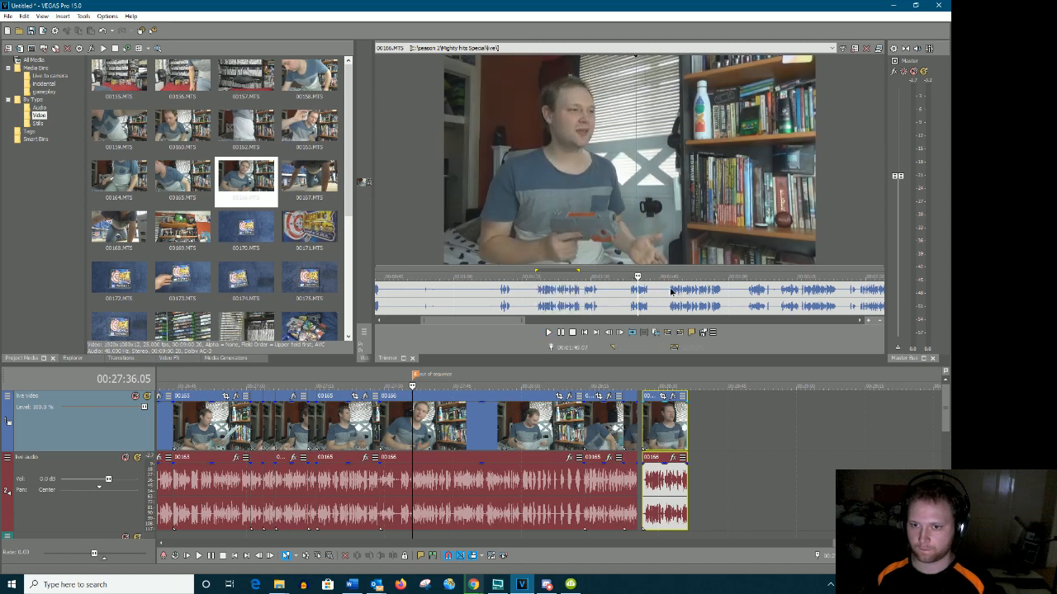
{"action": "key", "text": "Delete"}
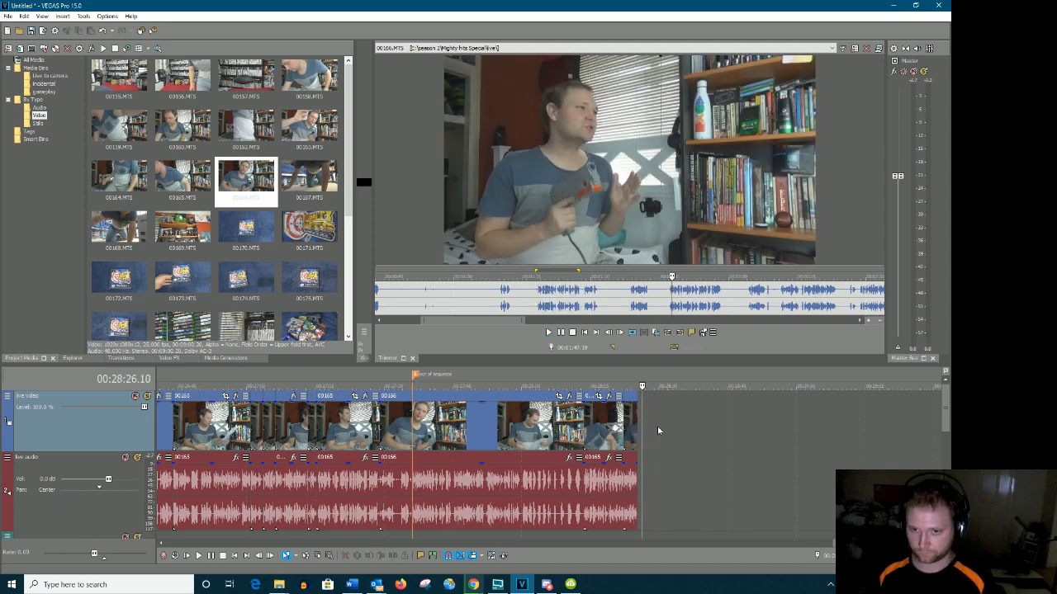
Play the end of the retake in clip 00166 and append the section from about 00:01:46 to about 00:01:59 to the timeline
{"action": "left_click", "coordinate": [710, 312]}
{"action": "key", "text": "Return"}
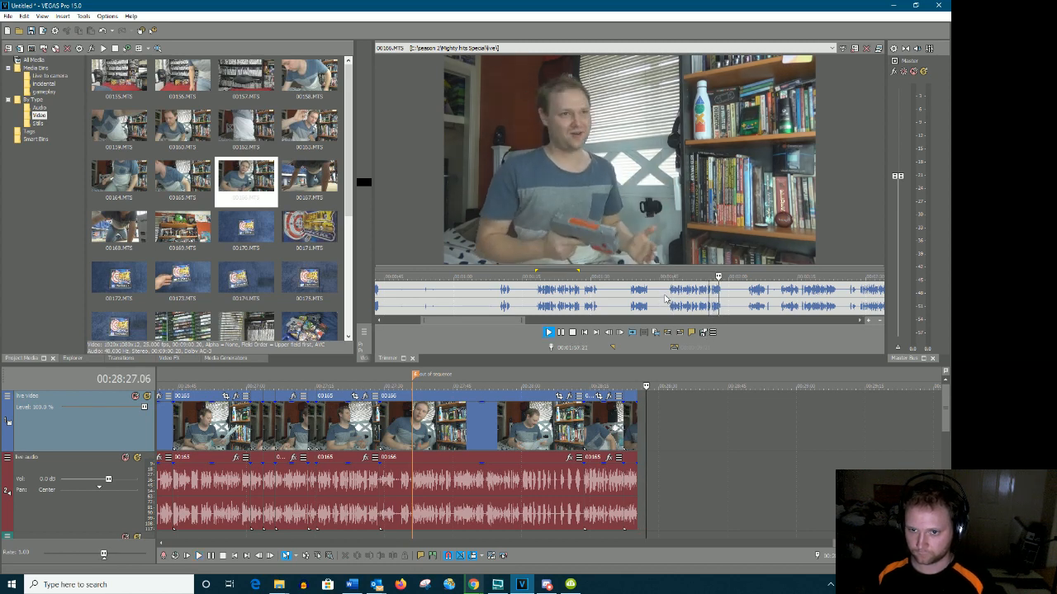
{"action": "left_click_drag", "start_coordinate": [665, 291], "coordinate": [639, 437]}
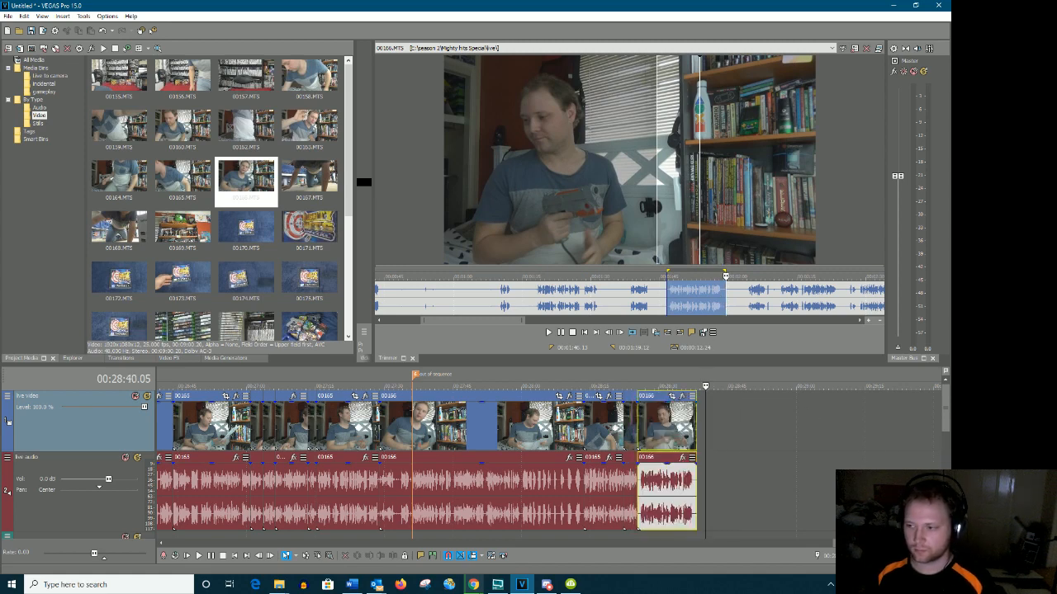
{"action": "key", "text": "alt+Tab"}
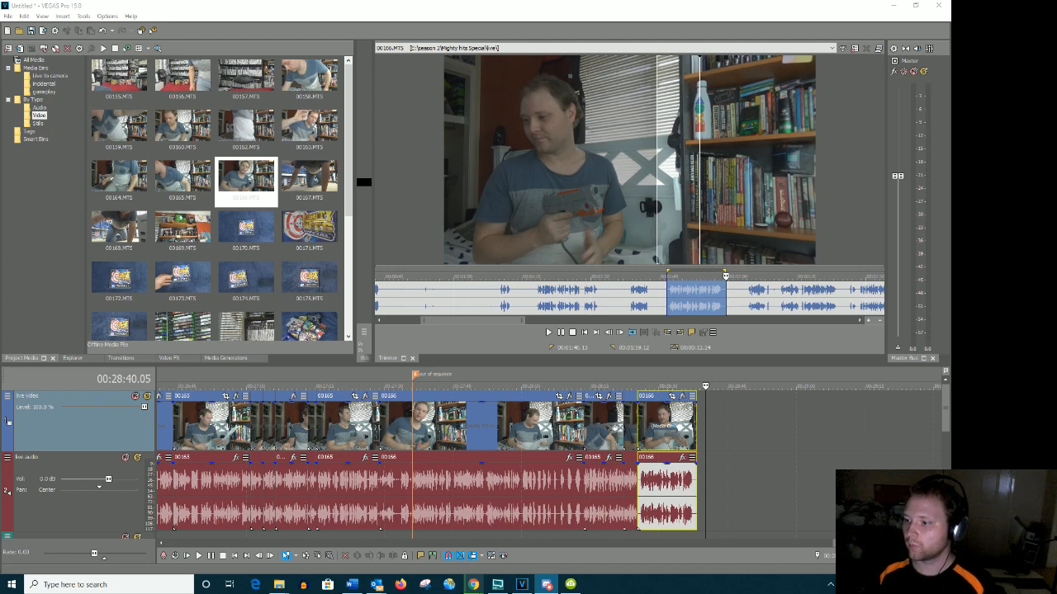
{"action": "left_click", "coordinate": [893, 6]}
{"action": "left_click", "coordinate": [893, 6]}
{"action": "left_click", "coordinate": [474, 584]}
{"action": "left_click", "coordinate": [893, 6]}
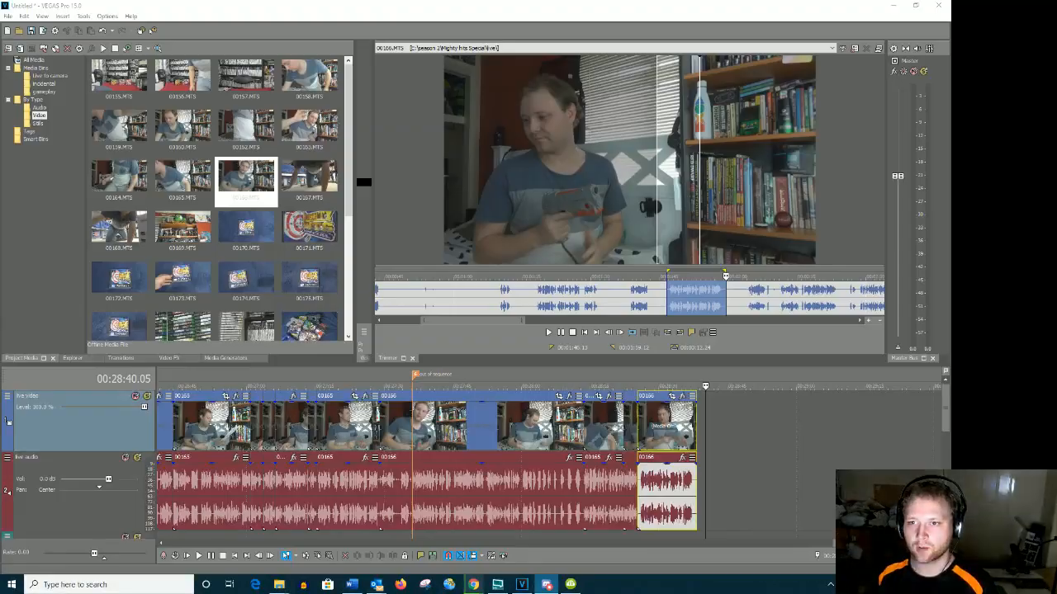
Play clip 00166 from about 00:02:04 and insert the section from about 00:02:11 to 00:02:24 before the short 00165 section near the timeline's end
{"action": "left_click", "coordinate": [751, 279]}
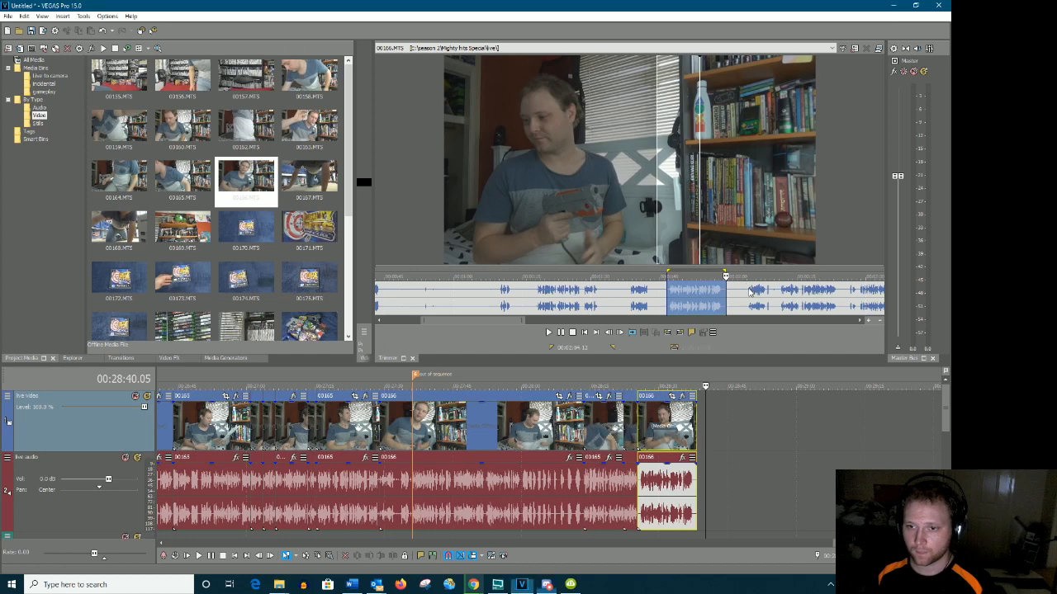
{"action": "key", "text": "space"}
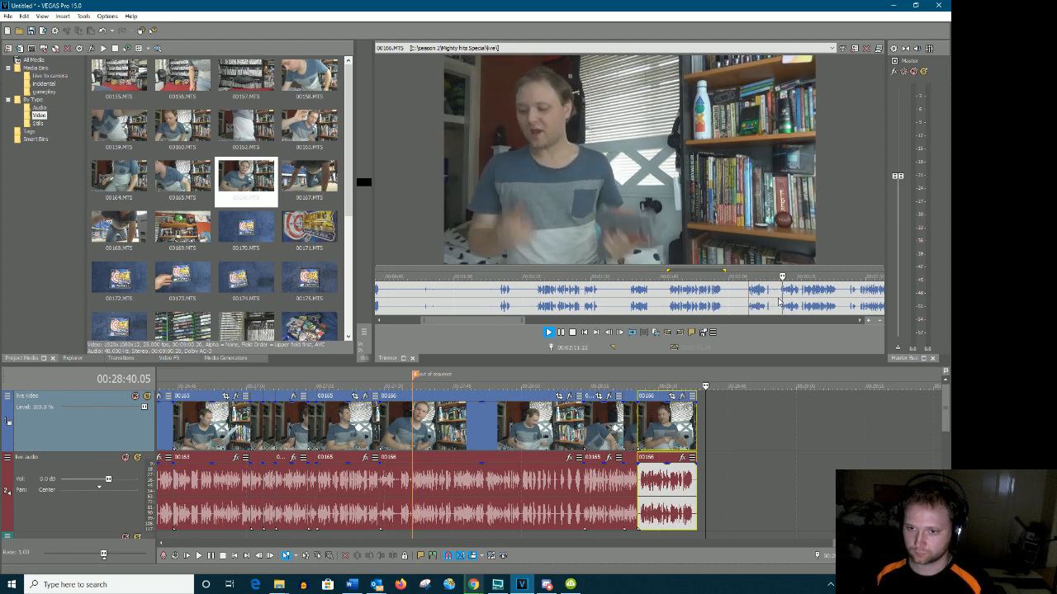
{"action": "left_click_drag", "start_coordinate": [504, 320], "coordinate": [545, 326]}
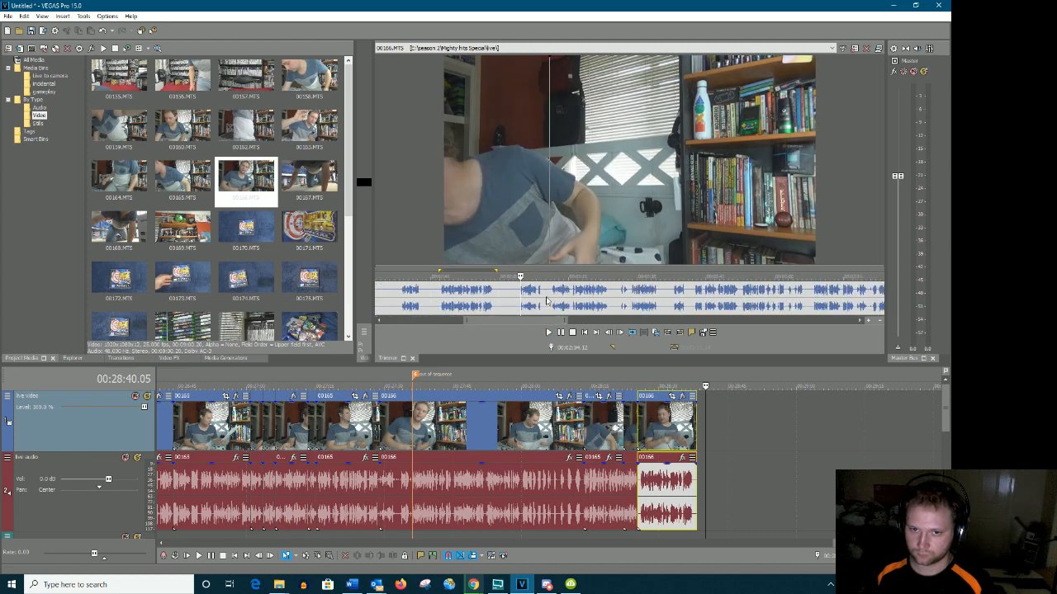
{"action": "left_click", "coordinate": [546, 295]}
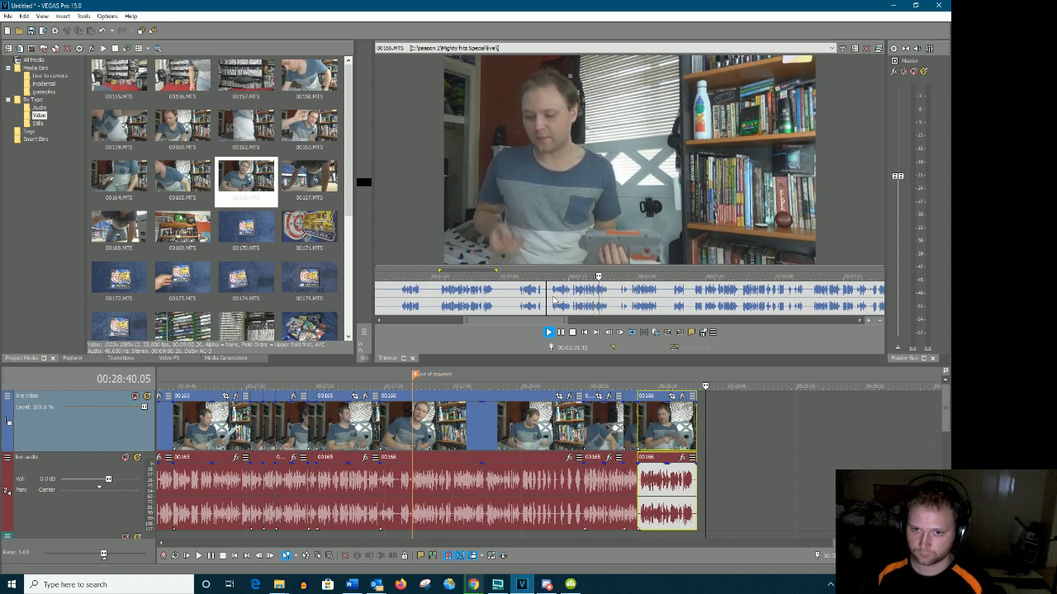
{"action": "left_click_drag", "start_coordinate": [552, 299], "coordinate": [589, 428]}
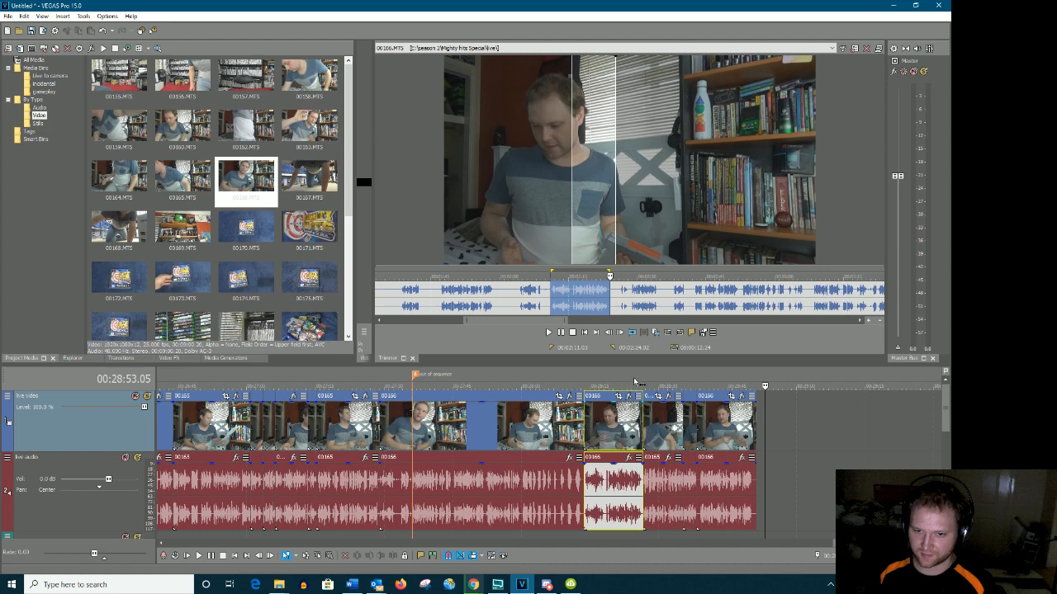
Play the next passage of clip 00166 and insert the section from about 00:02:27 to 00:02:35 directly after the one just placed
{"action": "left_click", "coordinate": [626, 306]}
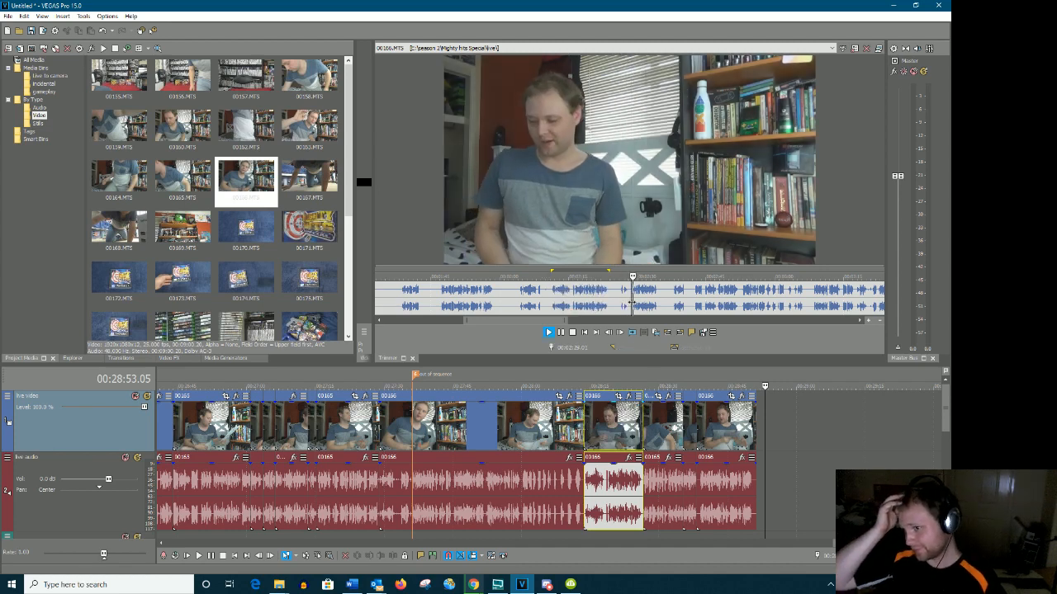
{"action": "key", "text": "space"}
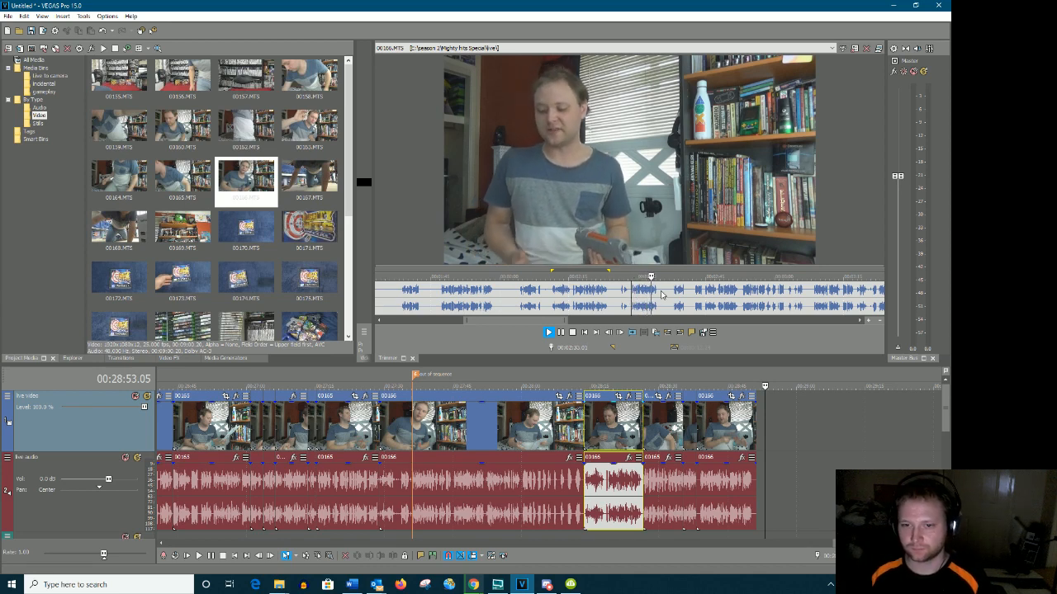
{"action": "left_click", "coordinate": [657, 294]}
{"action": "left_click_drag", "start_coordinate": [617, 297], "coordinate": [648, 428]}
{"action": "left_click", "coordinate": [630, 291]}
Review clip 00166 from about 00:02:38, append the section from about 00:02:42 to 00:03:06, and place the timeline cursor at its end
{"action": "left_click", "coordinate": [675, 296]}
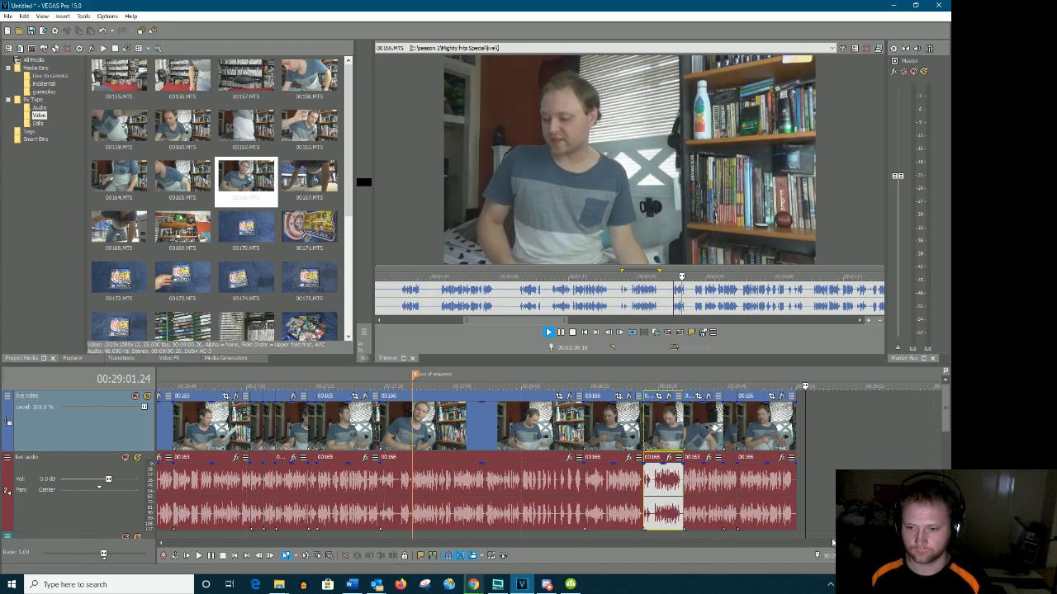
{"action": "left_click_drag", "start_coordinate": [868, 543], "coordinate": [895, 543]}
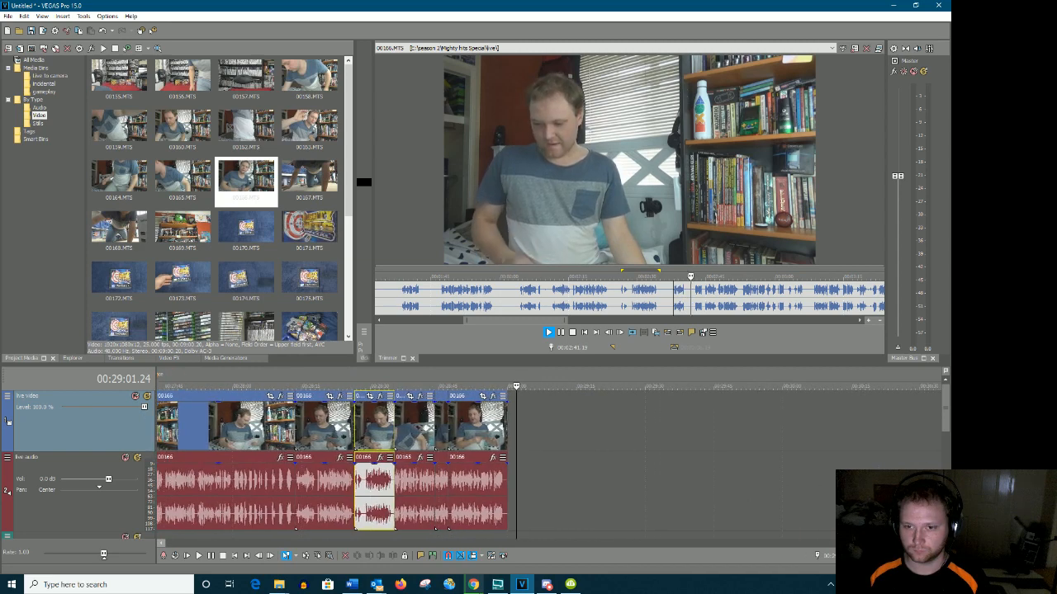
{"action": "key", "text": "space"}
{"action": "left_click_drag", "start_coordinate": [540, 323], "coordinate": [555, 323]}
{"action": "key", "text": "space"}
{"action": "key", "text": "space"}
{"action": "key", "text": "space"}
{"action": "left_click", "coordinate": [562, 334]}
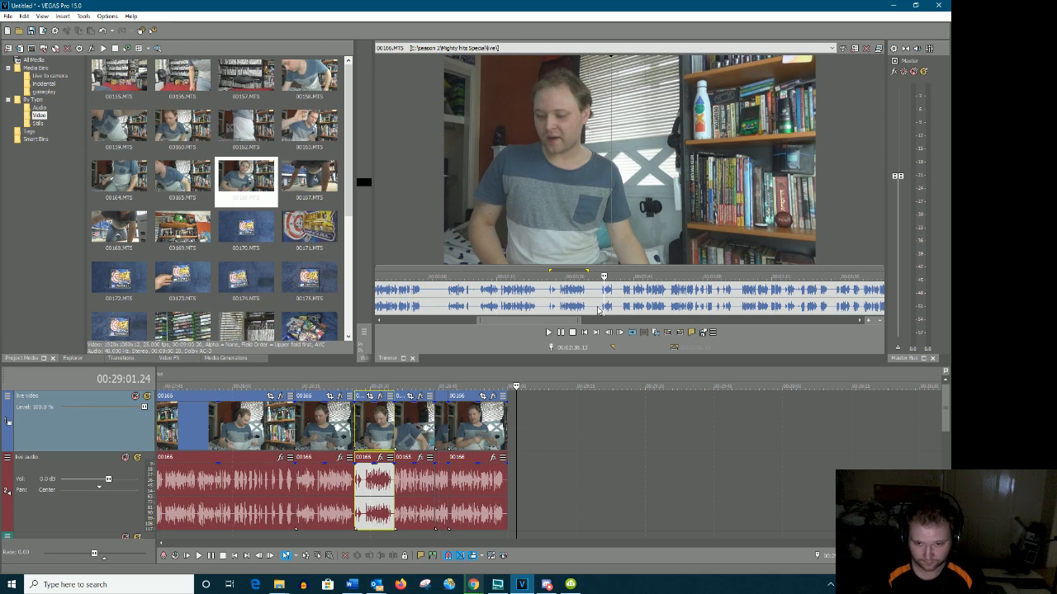
{"action": "left_click", "coordinate": [548, 332]}
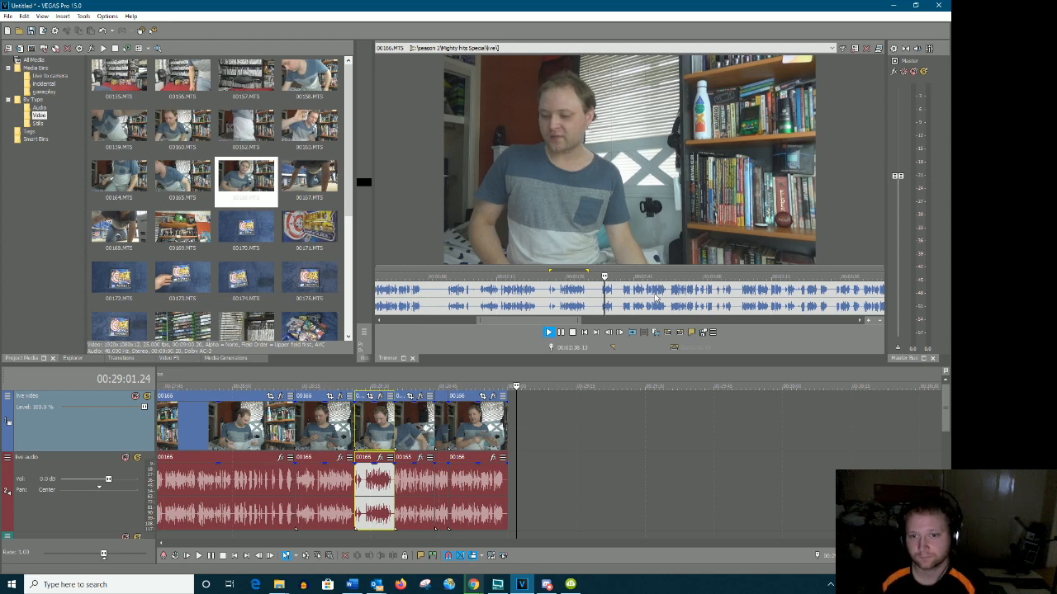
{"action": "left_click_drag", "start_coordinate": [530, 320], "coordinate": [576, 320]}
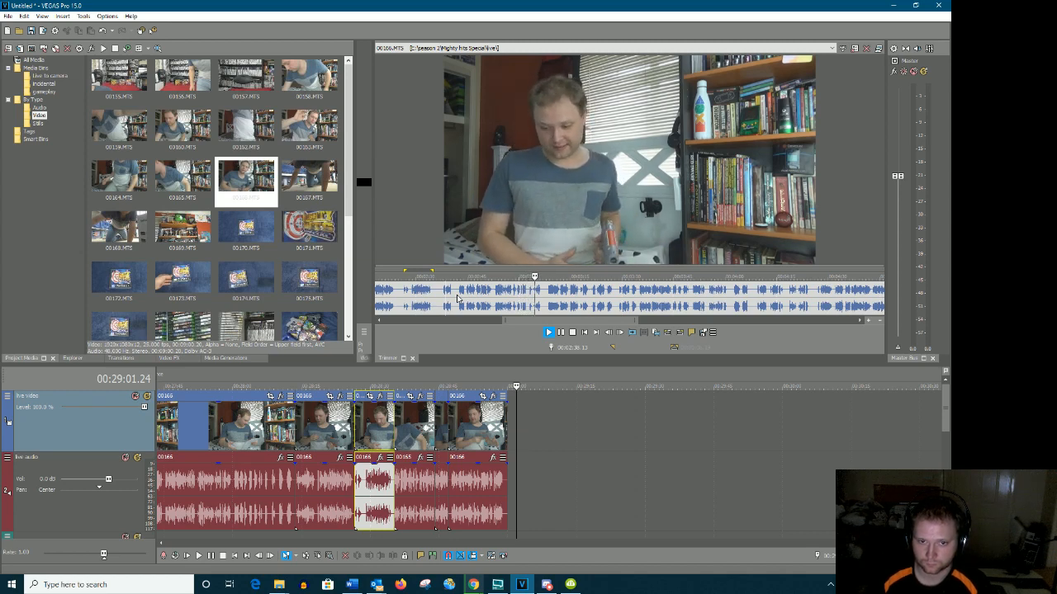
{"action": "left_click_drag", "start_coordinate": [457, 299], "coordinate": [537, 450]}
{"action": "left_click", "coordinate": [632, 431]}
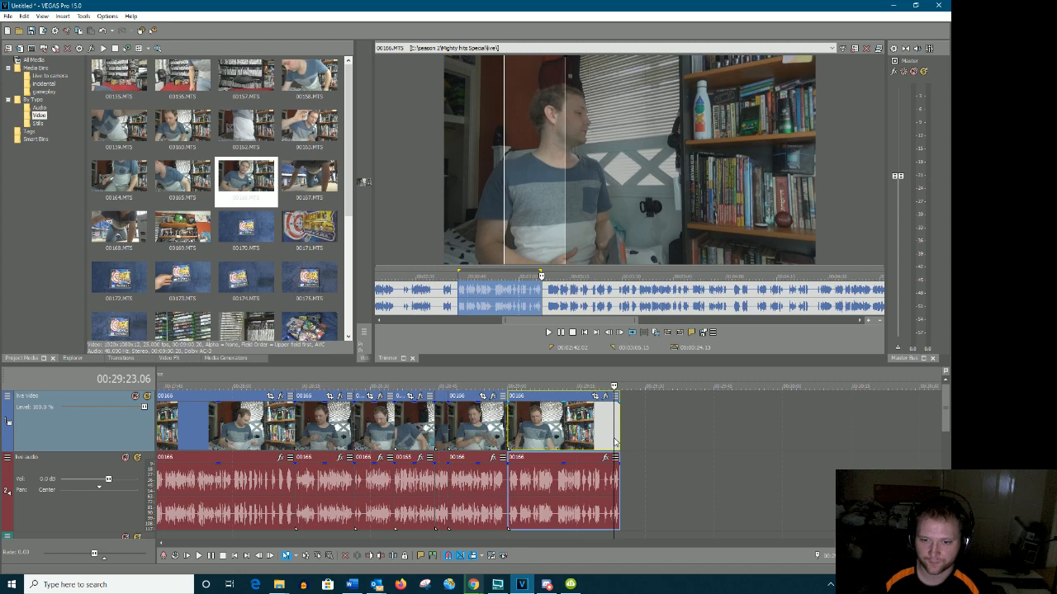
{"action": "left_click", "coordinate": [624, 429]}
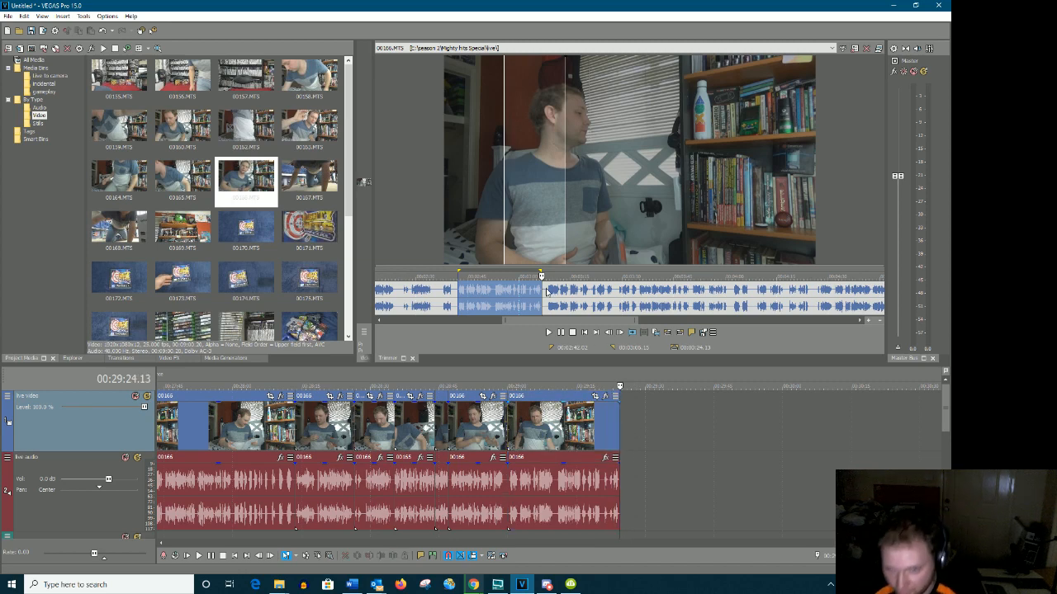
Play clip 00166 from about 00:03:07 and append the sections from about 00:03:07 to 00:03:20 and 00:03:22 to 00:03:27 to the timeline
{"action": "left_click", "coordinate": [545, 297]}
{"action": "left_click_drag", "start_coordinate": [518, 319], "coordinate": [537, 320]}
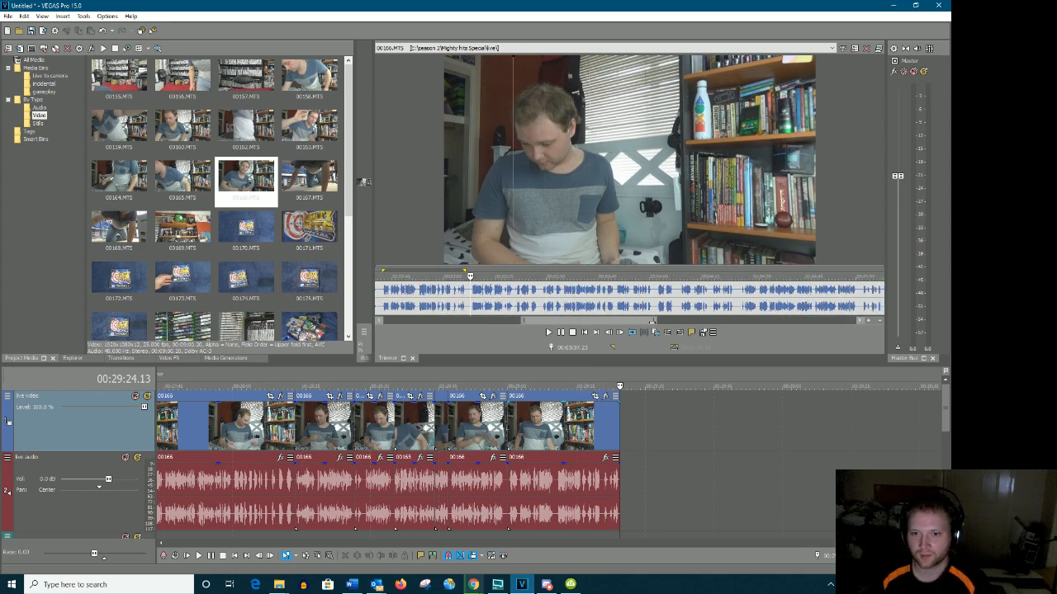
{"action": "left_click_drag", "start_coordinate": [632, 322], "coordinate": [645, 323]}
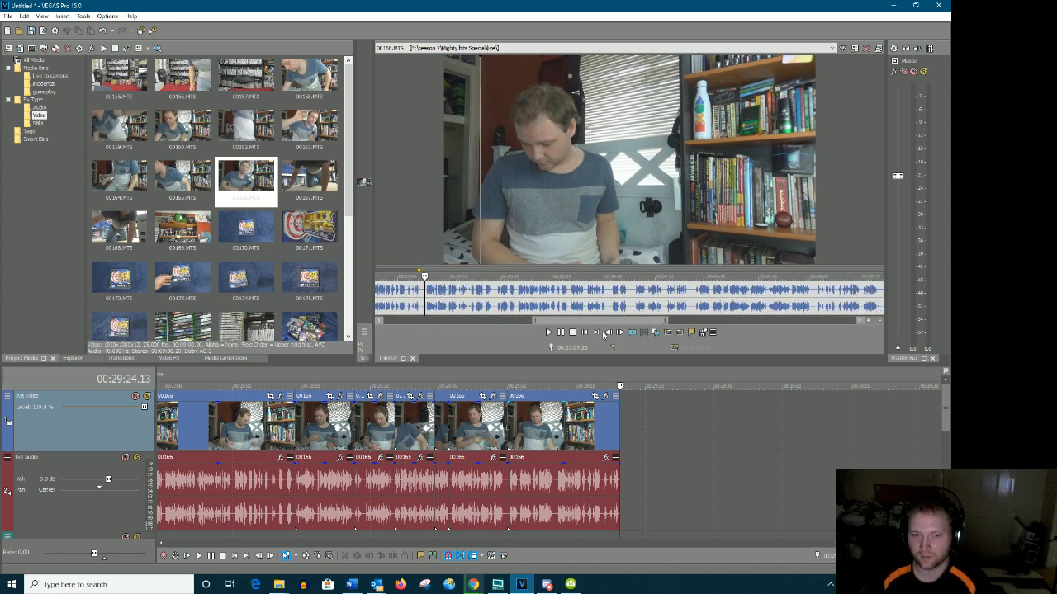
{"action": "left_click", "coordinate": [552, 335]}
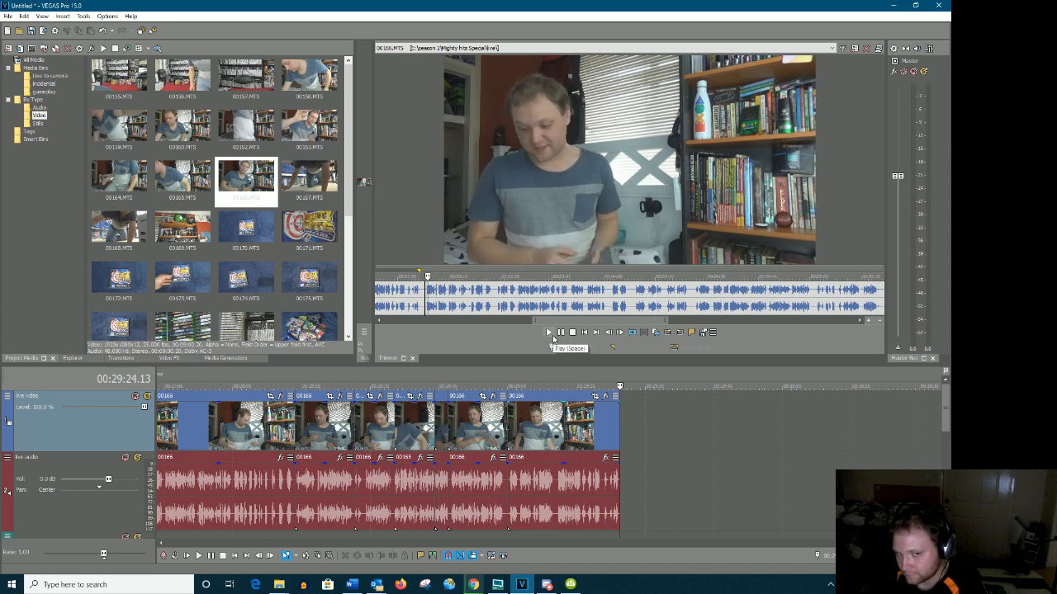
{"action": "left_click", "coordinate": [563, 334]}
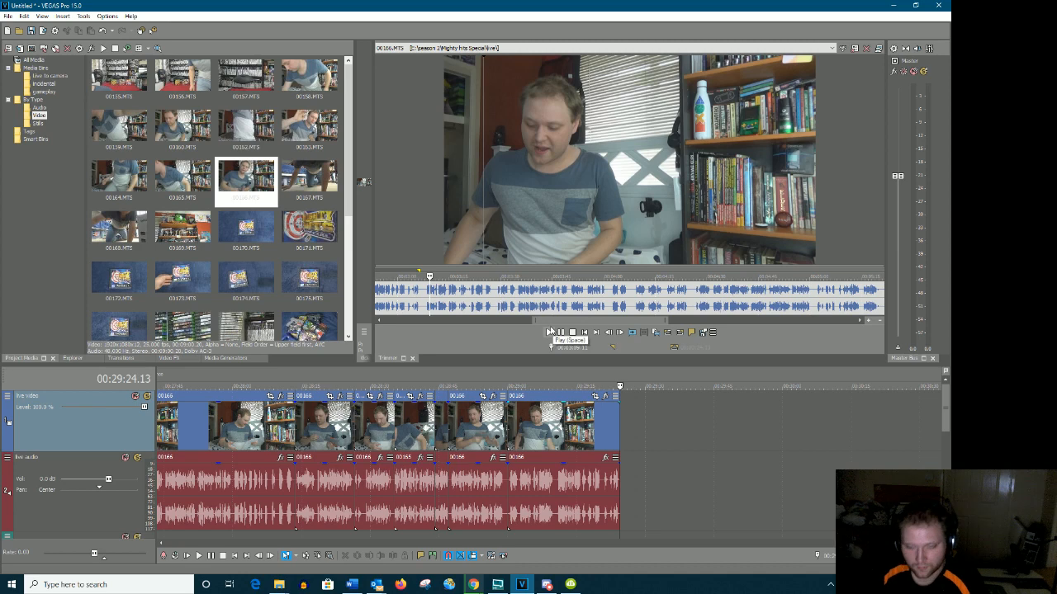
{"action": "left_click", "coordinate": [547, 332]}
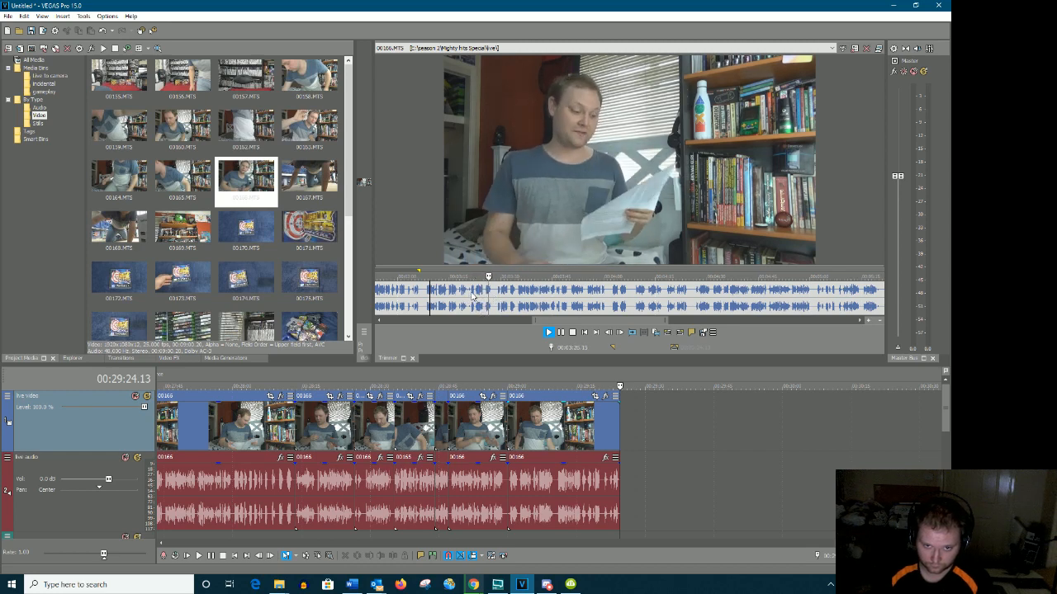
{"action": "key", "text": "Return"}
{"action": "left_click_drag", "start_coordinate": [466, 295], "coordinate": [625, 460]}
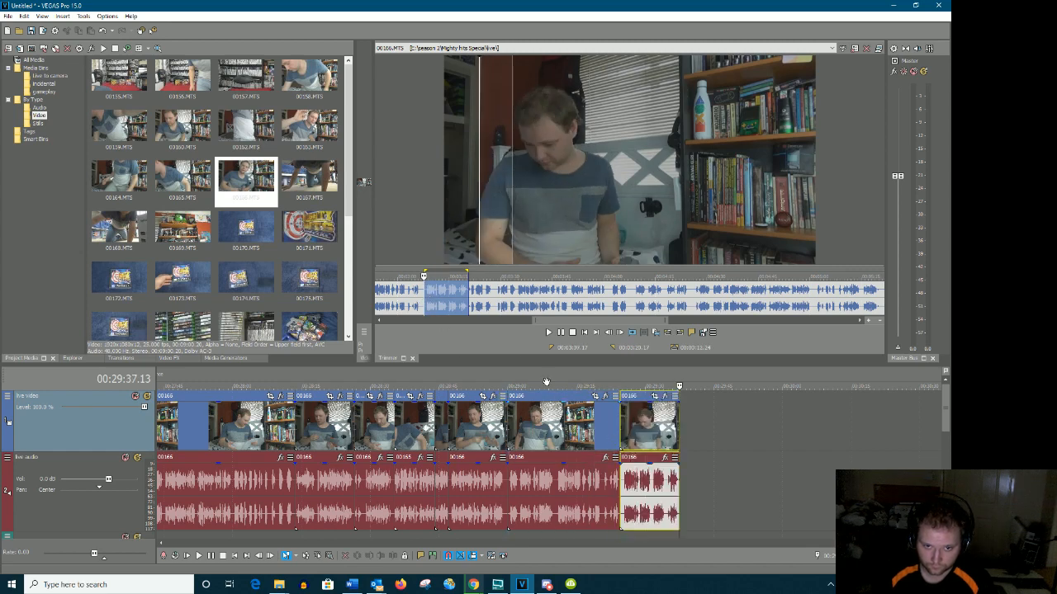
{"action": "left_click_drag", "start_coordinate": [487, 293], "coordinate": [480, 291]}
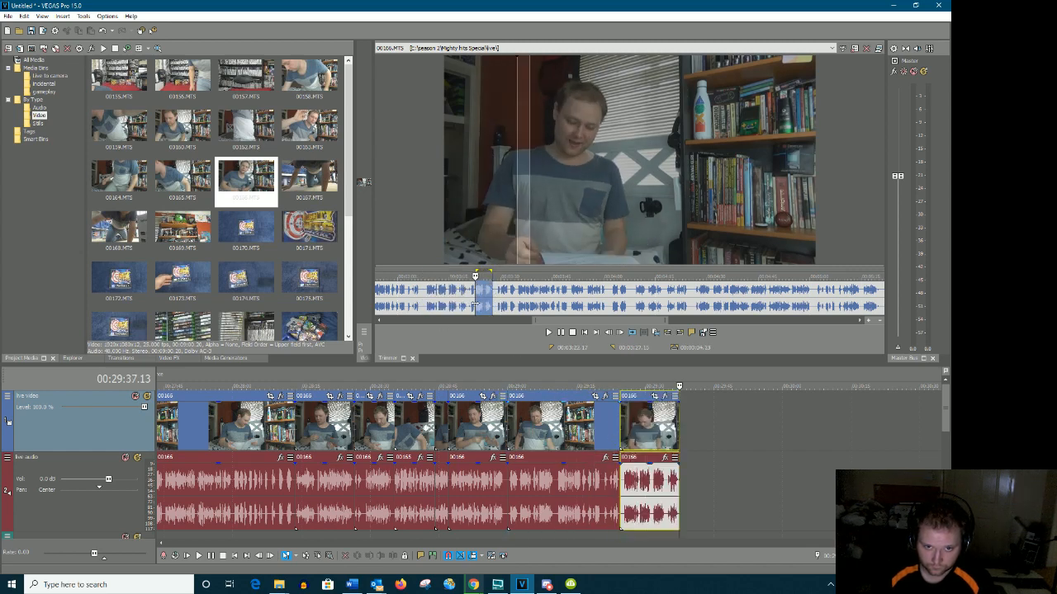
{"action": "key", "text": "a"}
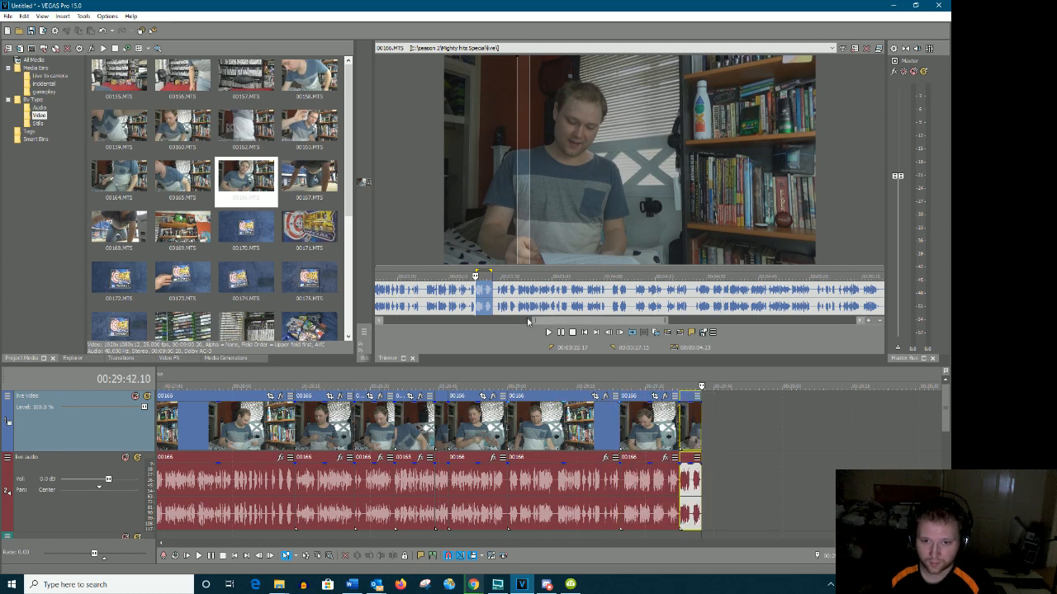
Play clip 00166 from about 00:03:29 and append the section from about 00:03:30 to 00:03:34 to the timeline's end
{"action": "left_click", "coordinate": [498, 306]}
{"action": "scroll", "coordinate": [498, 306], "scroll_direction": "up", "scroll_amount": 4}
{"action": "scroll", "coordinate": [500, 309], "scroll_direction": "right", "scroll_amount": 3}
{"action": "key", "text": "space"}
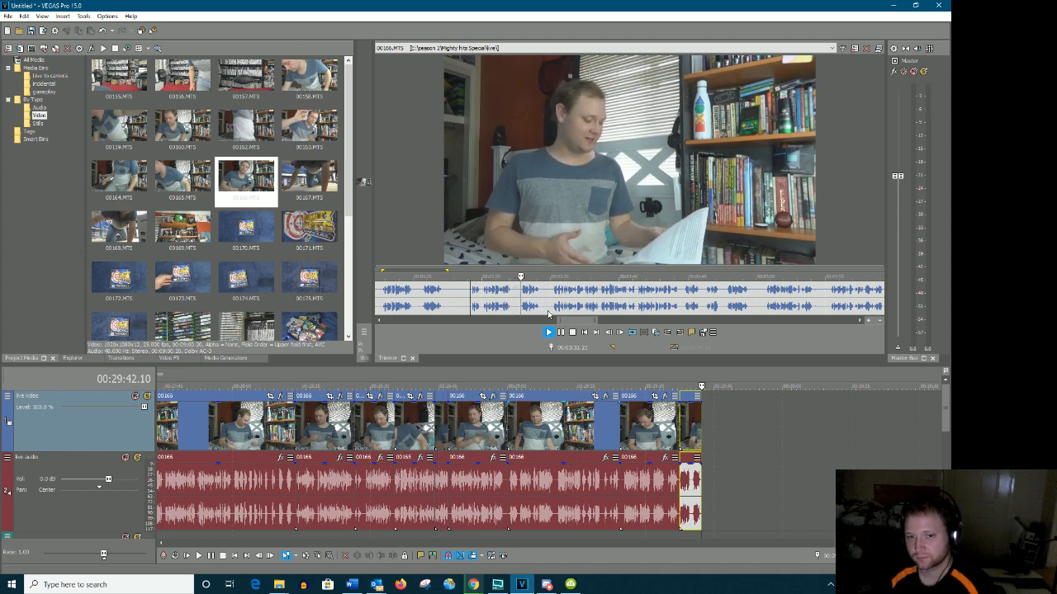
{"action": "key", "text": "space"}
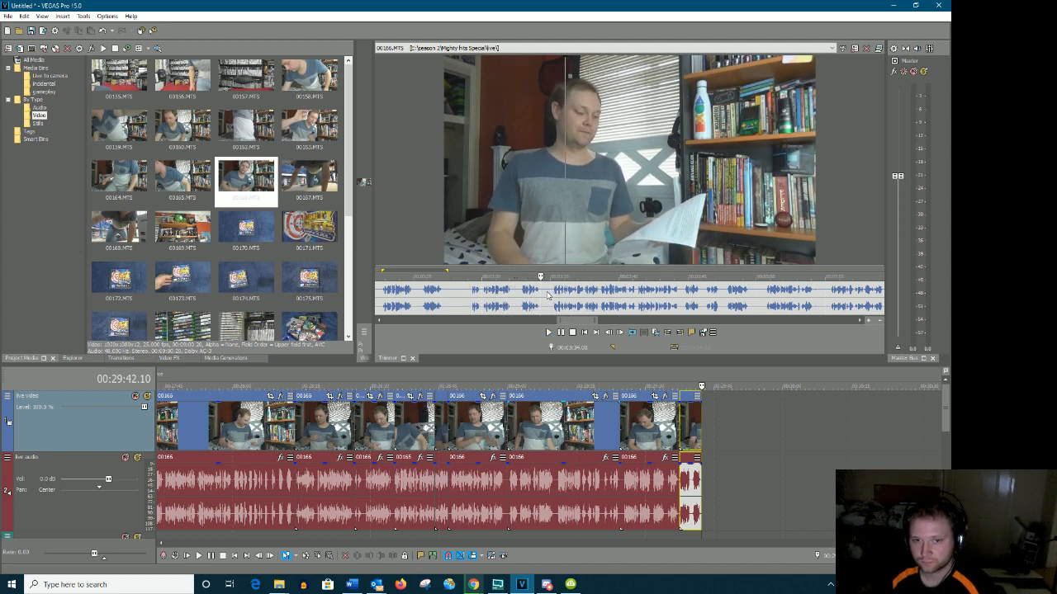
{"action": "left_click", "coordinate": [485, 306]}
{"action": "left_click_drag", "start_coordinate": [484, 299], "coordinate": [712, 499]}
Play clip 00166 from about 00:03:35 and append the section from about 00:03:35 to 00:03:49 to the timeline's end
{"action": "left_click", "coordinate": [553, 306]}
{"action": "key", "text": "space"}
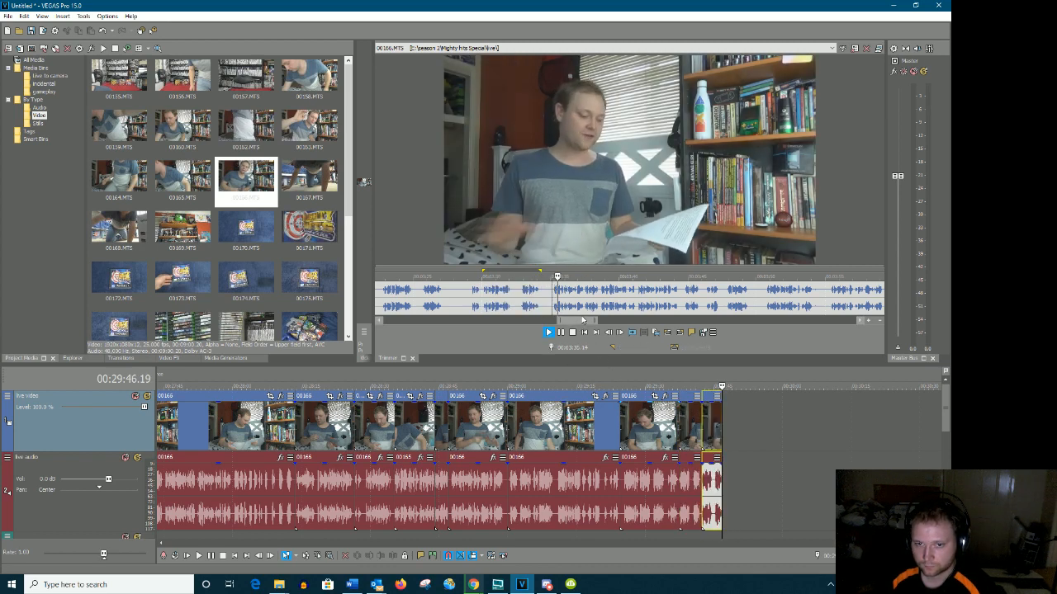
{"action": "left_click_drag", "start_coordinate": [578, 323], "coordinate": [586, 323]}
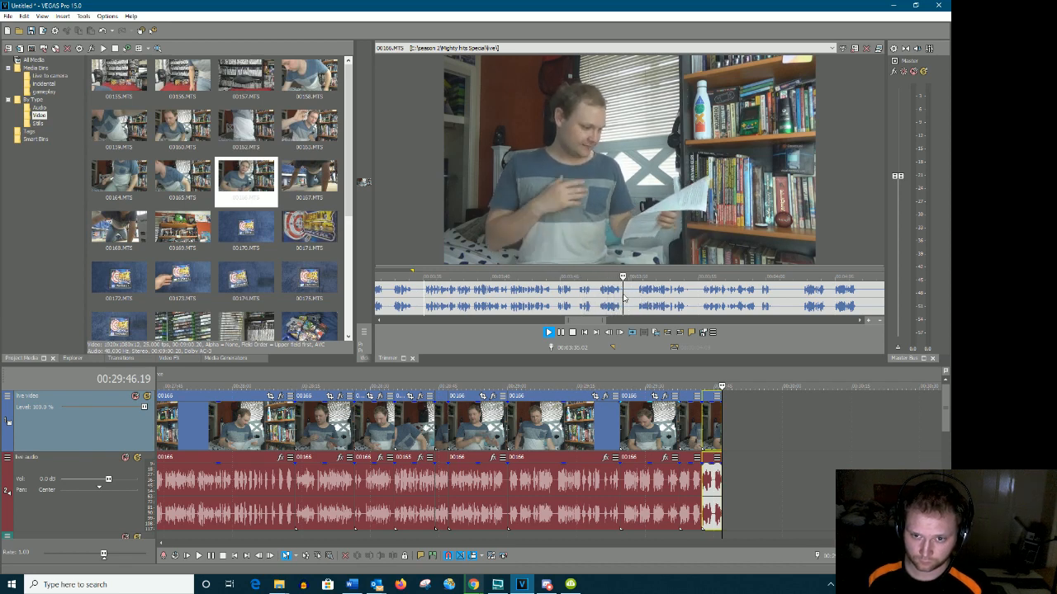
{"action": "left_click_drag", "start_coordinate": [623, 297], "coordinate": [723, 462]}
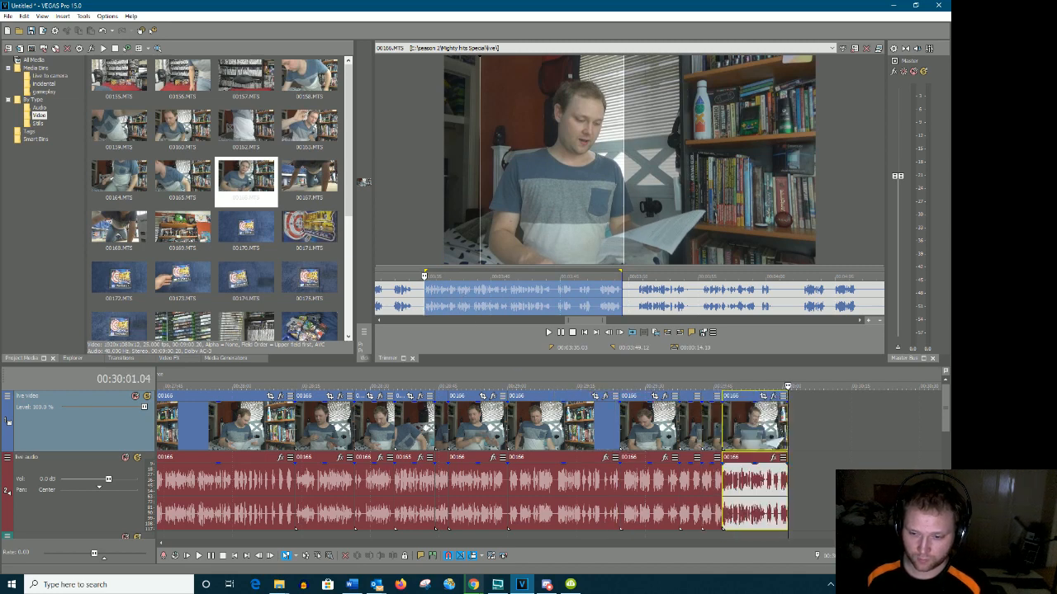
Play clip 00166 from about 00:03:50 and append the section from about 00:03:50 to 00:03:54 to the timeline's end
{"action": "left_click_drag", "start_coordinate": [867, 543], "coordinate": [891, 543]}
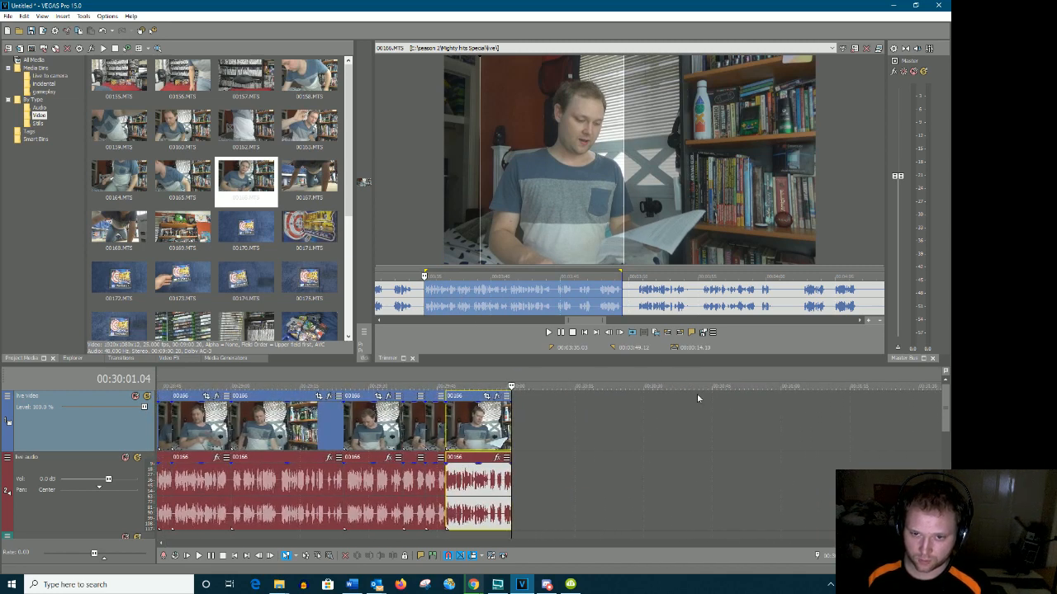
{"action": "left_click_drag", "start_coordinate": [591, 322], "coordinate": [598, 322]}
{"action": "left_click", "coordinate": [550, 296]}
{"action": "key", "text": "space"}
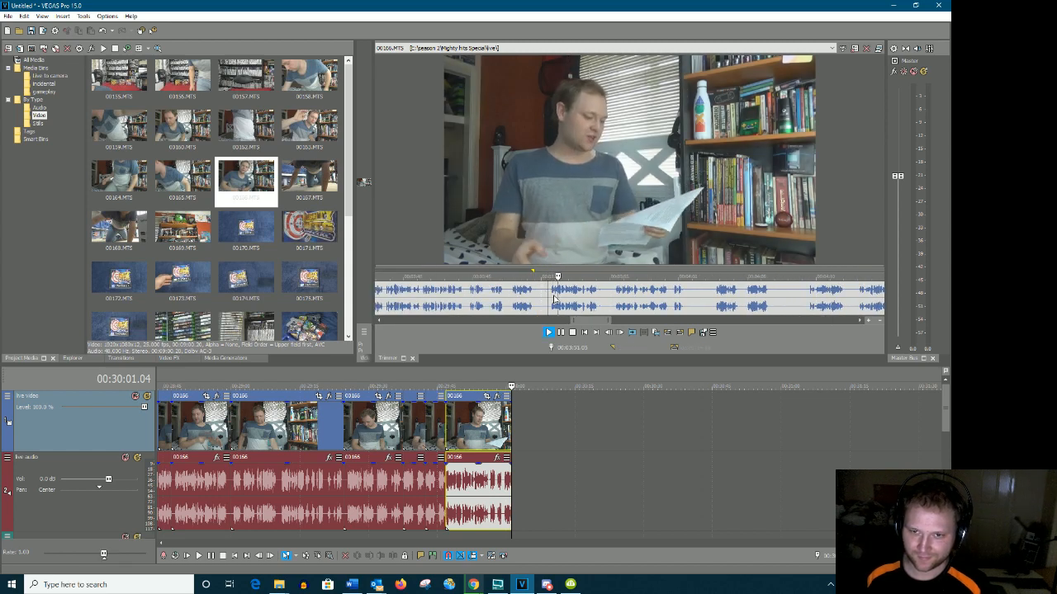
{"action": "left_click_drag", "start_coordinate": [597, 321], "coordinate": [601, 322]}
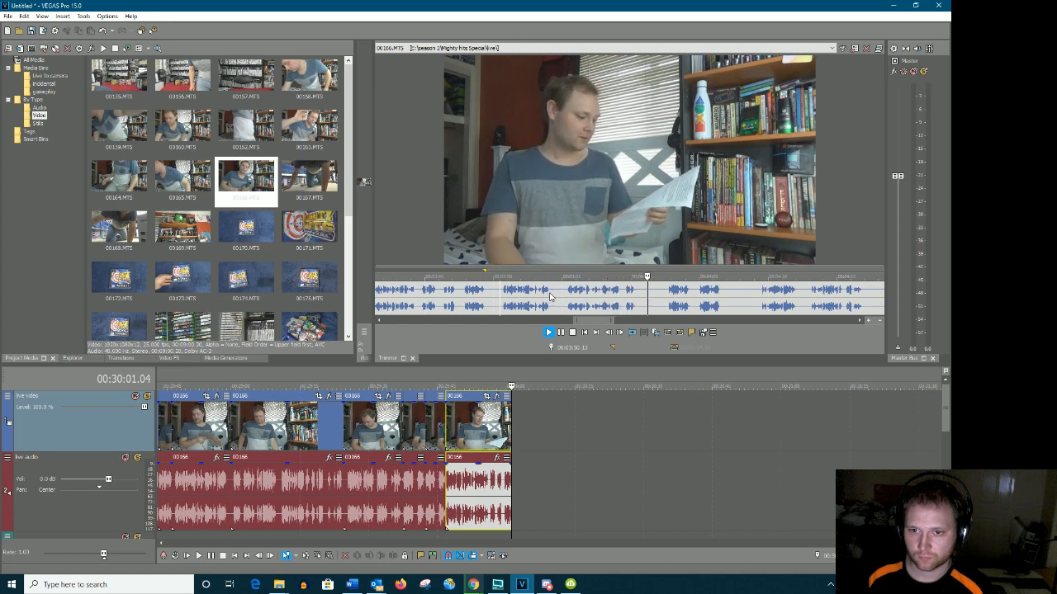
{"action": "left_click_drag", "start_coordinate": [551, 295], "coordinate": [517, 465]}
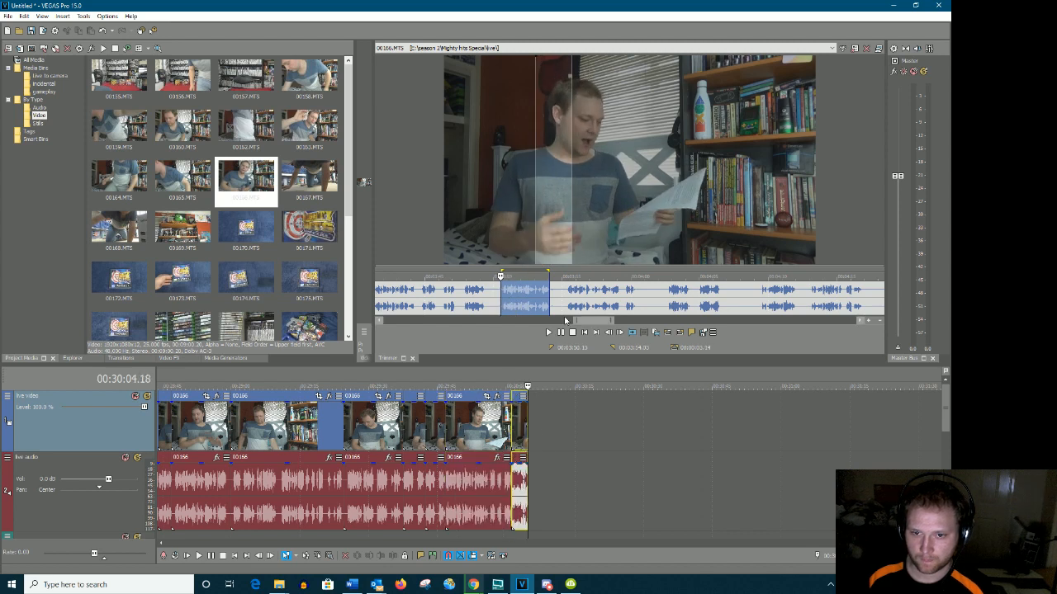
Append the 00166 sections from about 00:03:55 to 00:03:59 and from about 00:04:02 to 00:04:06 to the timeline's end
{"action": "left_click_drag", "start_coordinate": [567, 308], "coordinate": [534, 464]}
{"action": "left_click_drag", "start_coordinate": [665, 299], "coordinate": [546, 413]}
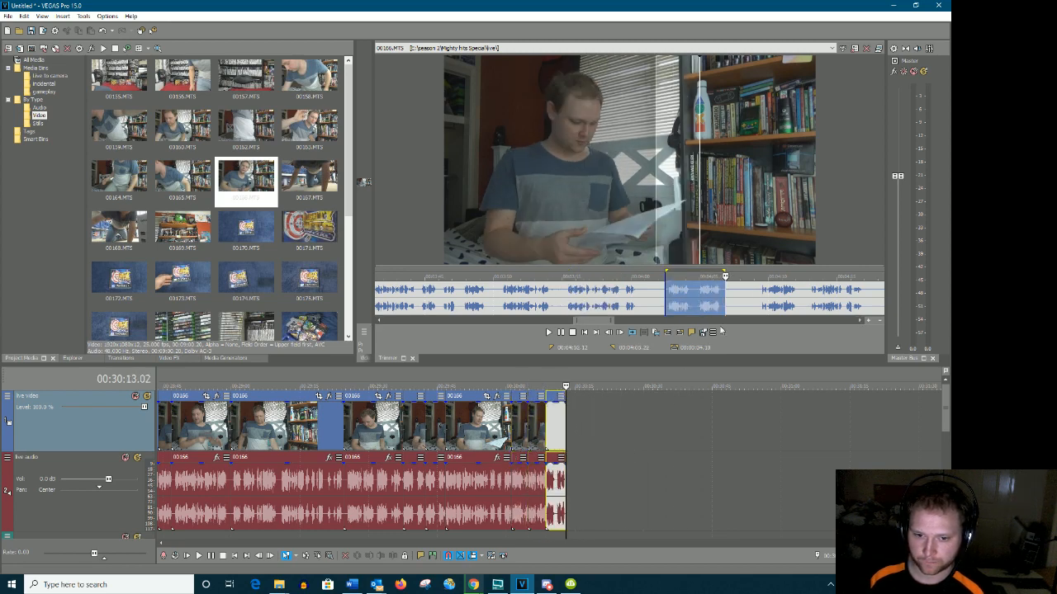
Play the following passage of clip 00166 and append the section from about 00:04:08 to 00:04:15 to the timeline's end
{"action": "left_click", "coordinate": [757, 292]}
{"action": "key", "text": "space"}
{"action": "left_click_drag", "start_coordinate": [599, 322], "coordinate": [616, 322]}
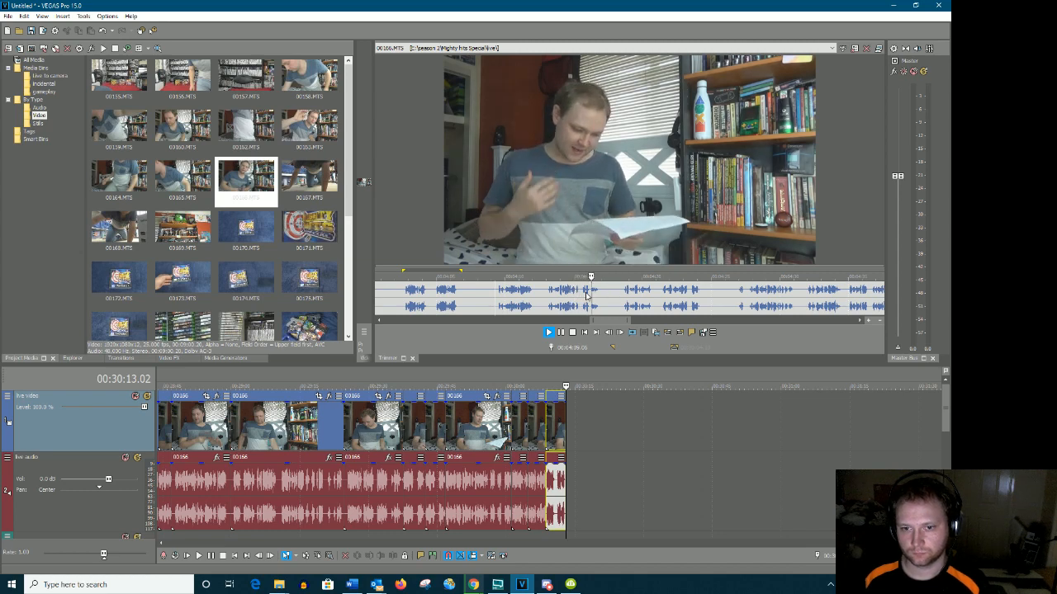
{"action": "key", "text": "Return"}
{"action": "left_click_drag", "start_coordinate": [579, 296], "coordinate": [577, 440]}
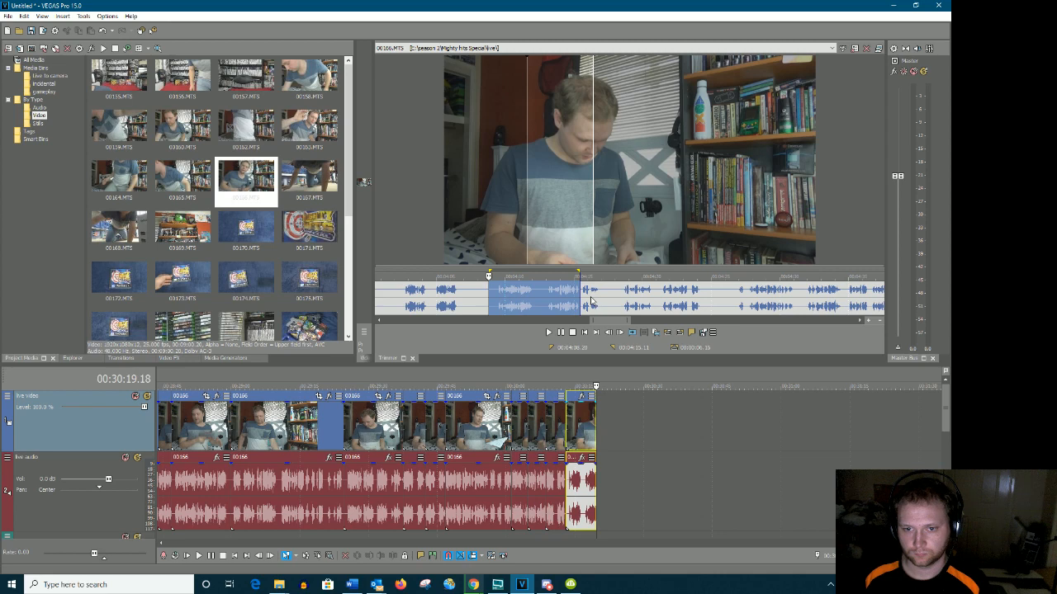
Play clip 00166 from about 00:04:19 and append the section from about 00:04:27 to 00:04:31 to the timeline's end
{"action": "left_click", "coordinate": [632, 299]}
{"action": "key", "text": "space"}
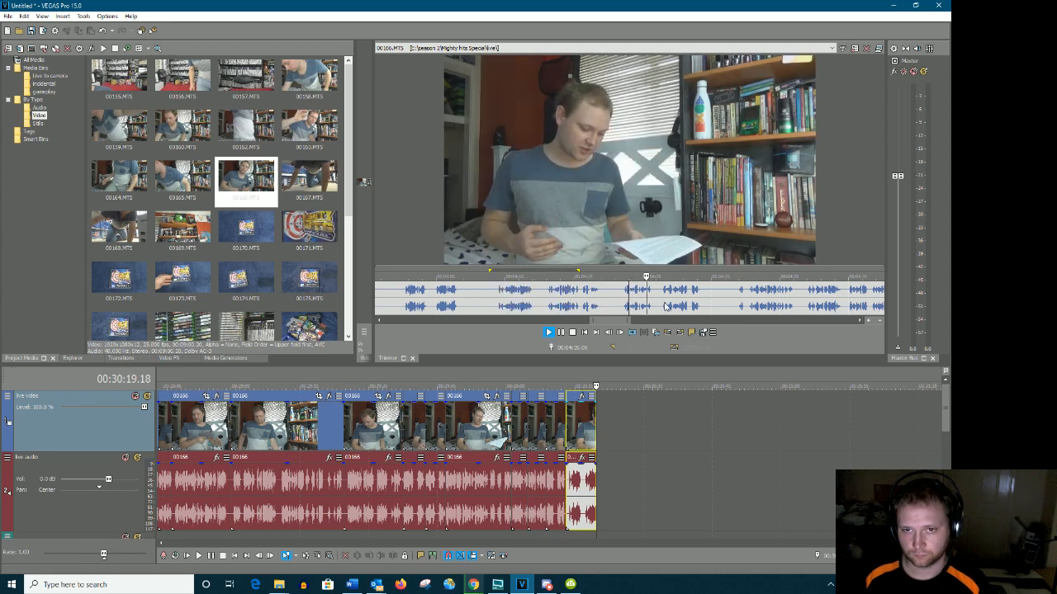
{"action": "left_click_drag", "start_coordinate": [614, 321], "coordinate": [627, 321]}
{"action": "left_click", "coordinate": [529, 294]}
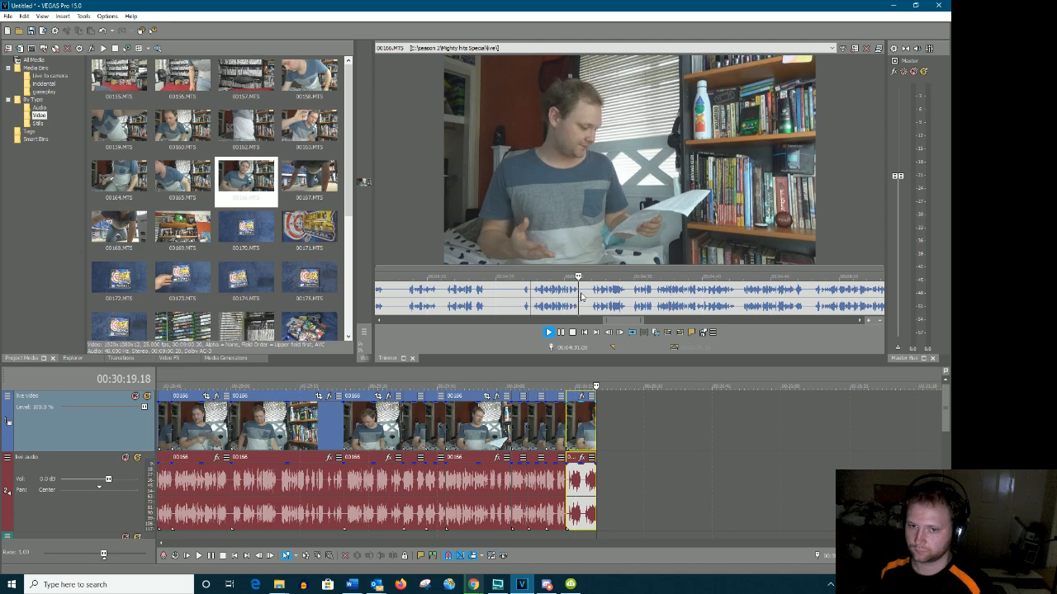
{"action": "left_click_drag", "start_coordinate": [532, 295], "coordinate": [579, 294]}
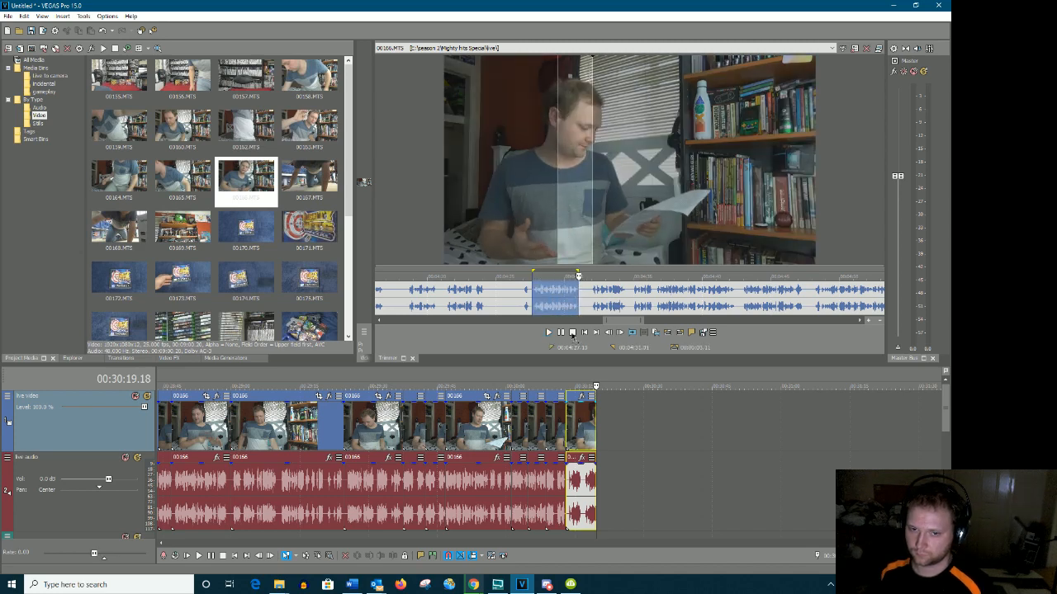
{"action": "key", "text": "a"}
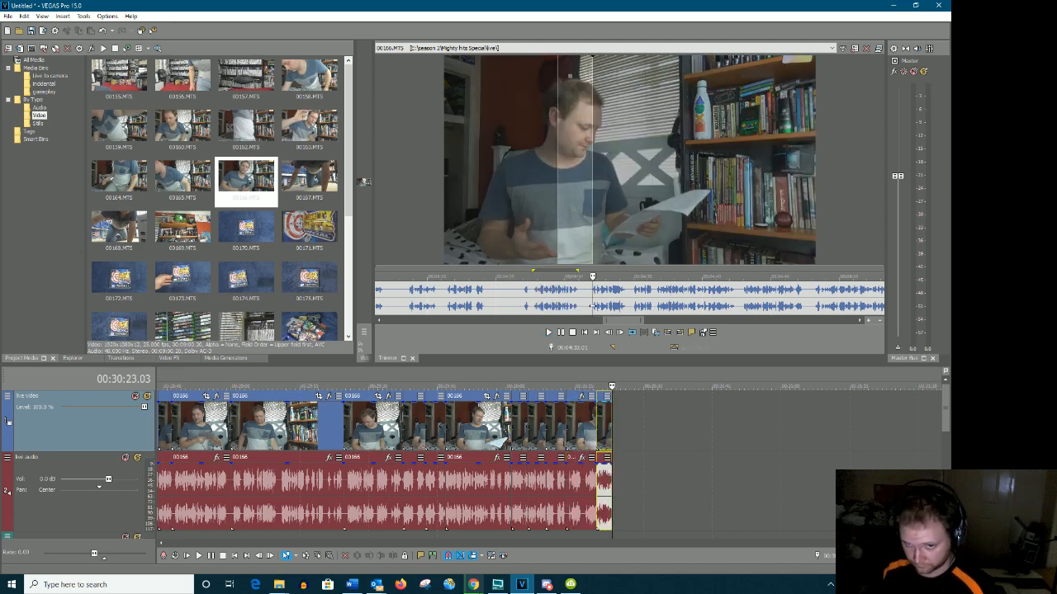
Play clip 00166 from about 00:04:32 and append the sections from about 00:04:37 to 00:04:47 and 00:04:48 to 00:04:54
{"action": "left_click", "coordinate": [592, 310]}
{"action": "key", "text": "space"}
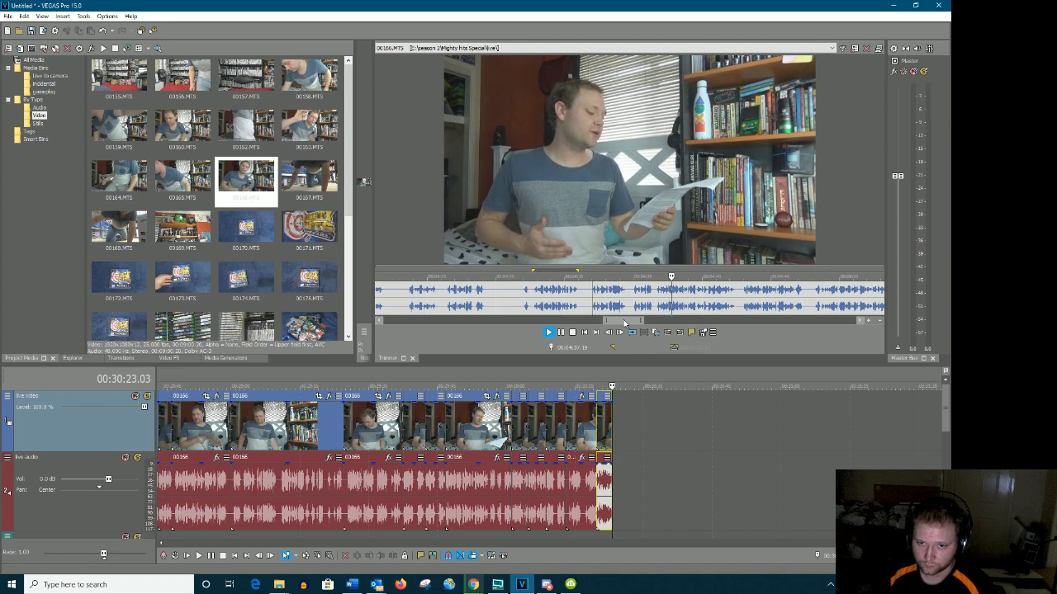
{"action": "left_click_drag", "start_coordinate": [624, 321], "coordinate": [631, 322]}
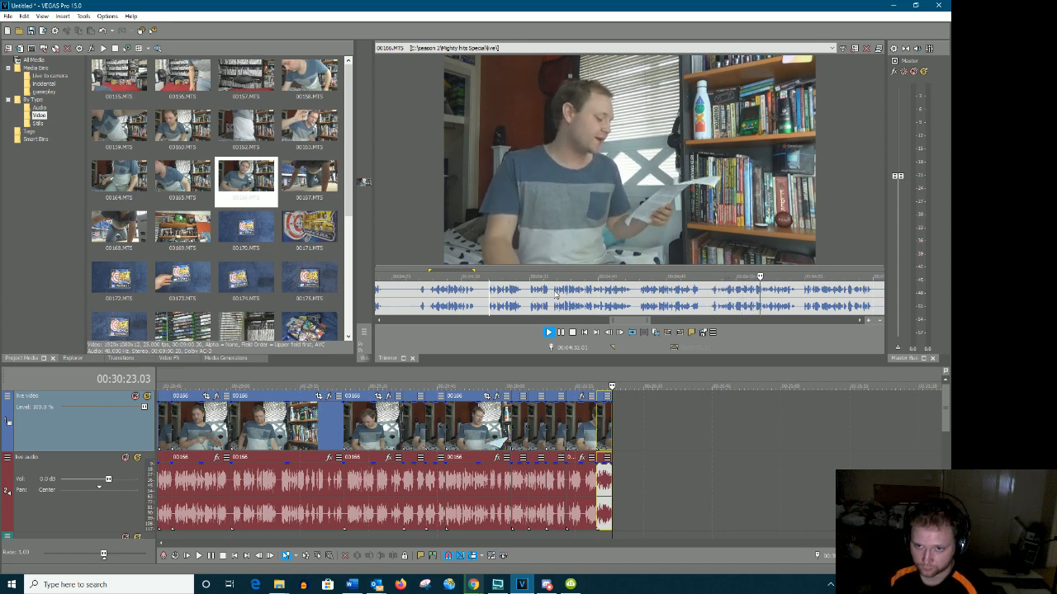
{"action": "left_click_drag", "start_coordinate": [554, 295], "coordinate": [619, 443]}
{"action": "left_click_drag", "start_coordinate": [711, 297], "coordinate": [701, 446]}
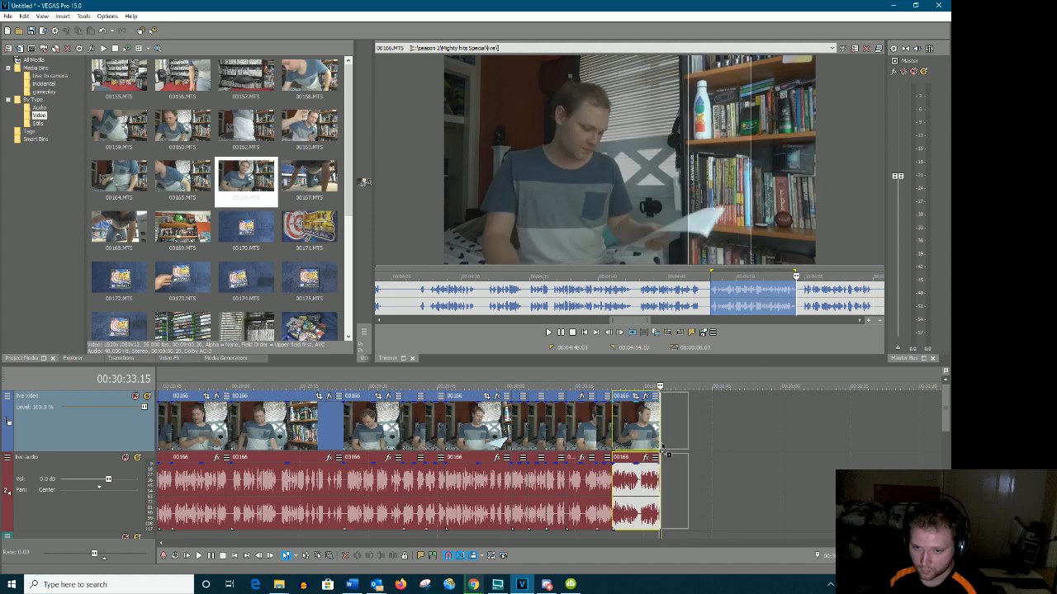
Play clip 00166 from about 00:04:55 and append the section from about 00:04:55 to 00:05:00 to the timeline's end
{"action": "left_click_drag", "start_coordinate": [629, 322], "coordinate": [648, 324]}
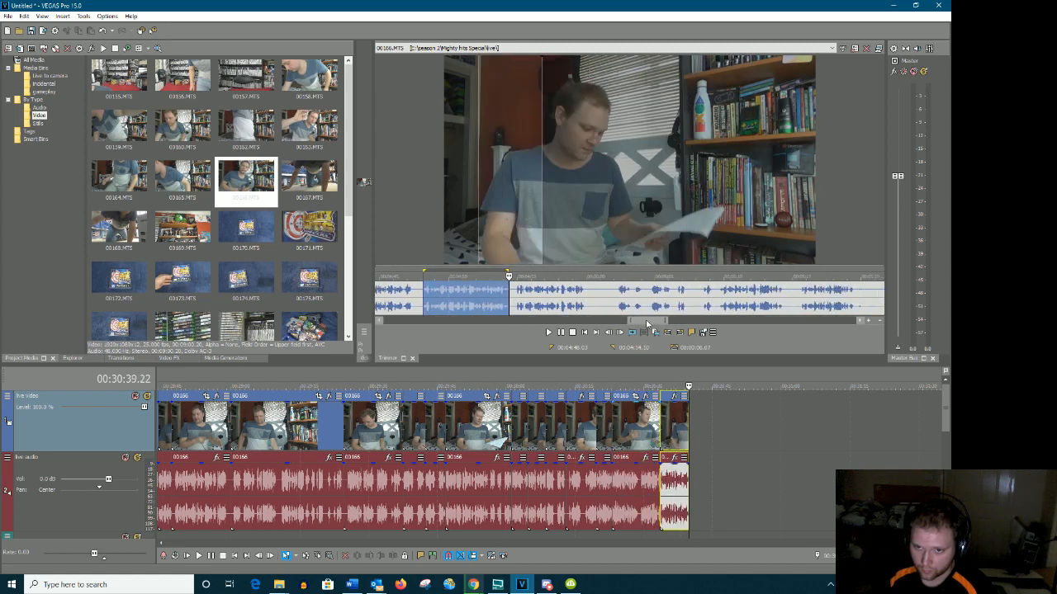
{"action": "left_click", "coordinate": [512, 296]}
{"action": "key", "text": "space"}
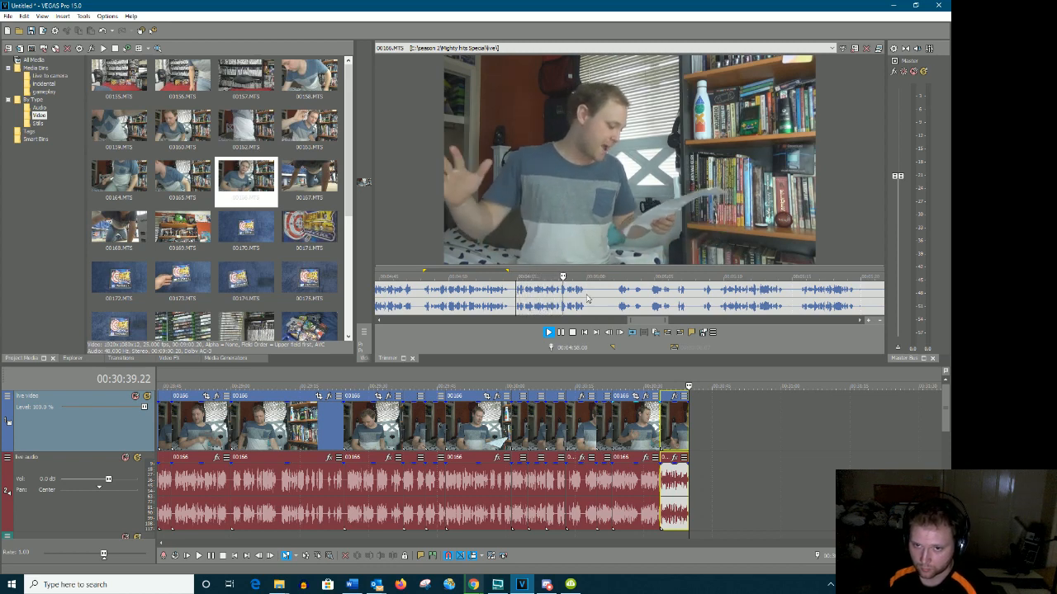
{"action": "key", "text": "Return"}
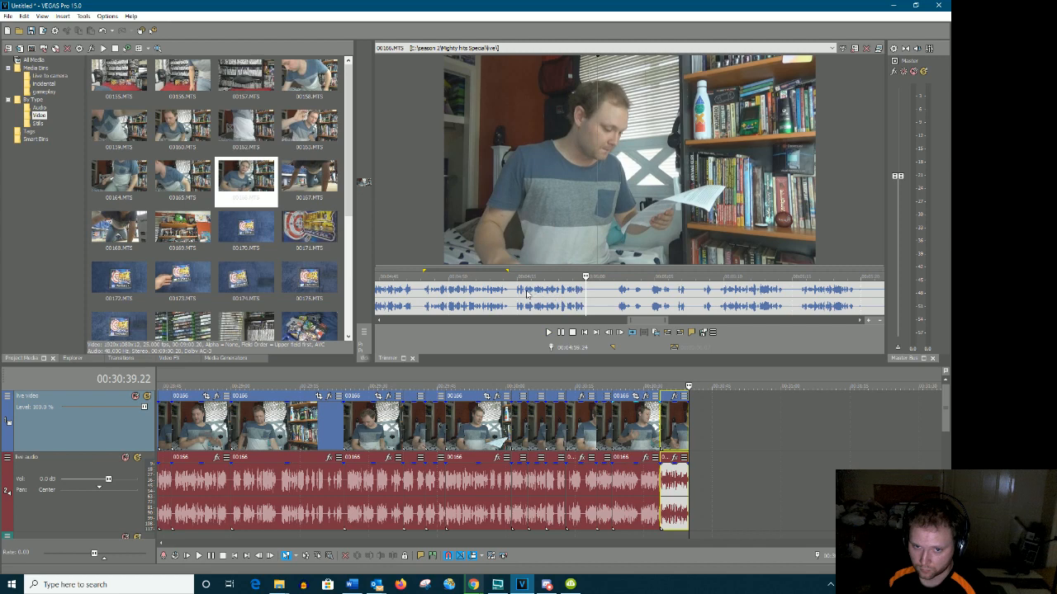
{"action": "left_click_drag", "start_coordinate": [517, 290], "coordinate": [718, 446]}
Play clip 00166 from about 00:05:02 and append the section from about 00:05:04 to 00:05:06 to the timeline's end
{"action": "left_click", "coordinate": [617, 294]}
{"action": "key", "text": "space"}
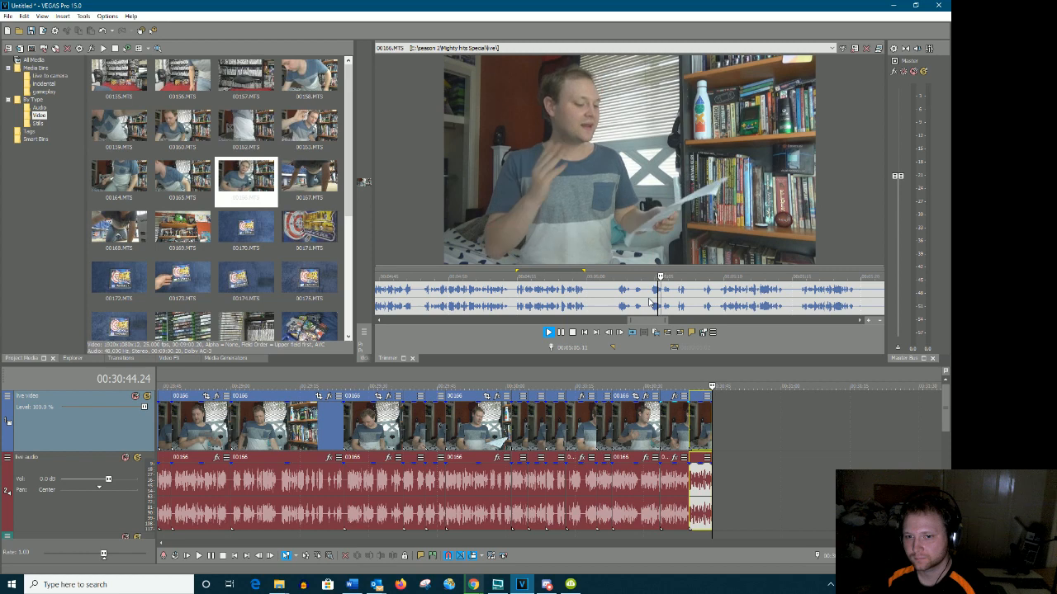
{"action": "key", "text": "space"}
{"action": "left_click_drag", "start_coordinate": [653, 292], "coordinate": [719, 434]}
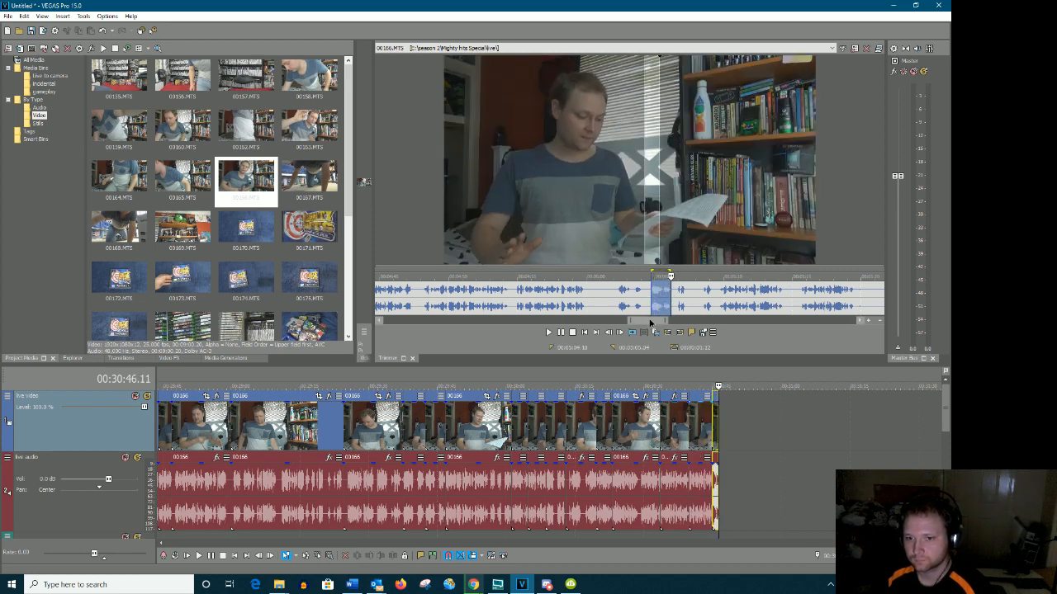
Play clip 00166 from about 00:05:06 and append the section from about 00:05:15 to 00:05:19 to the timeline's end
{"action": "left_click_drag", "start_coordinate": [650, 321], "coordinate": [655, 321]}
{"action": "left_click", "coordinate": [595, 295]}
{"action": "key", "text": "space"}
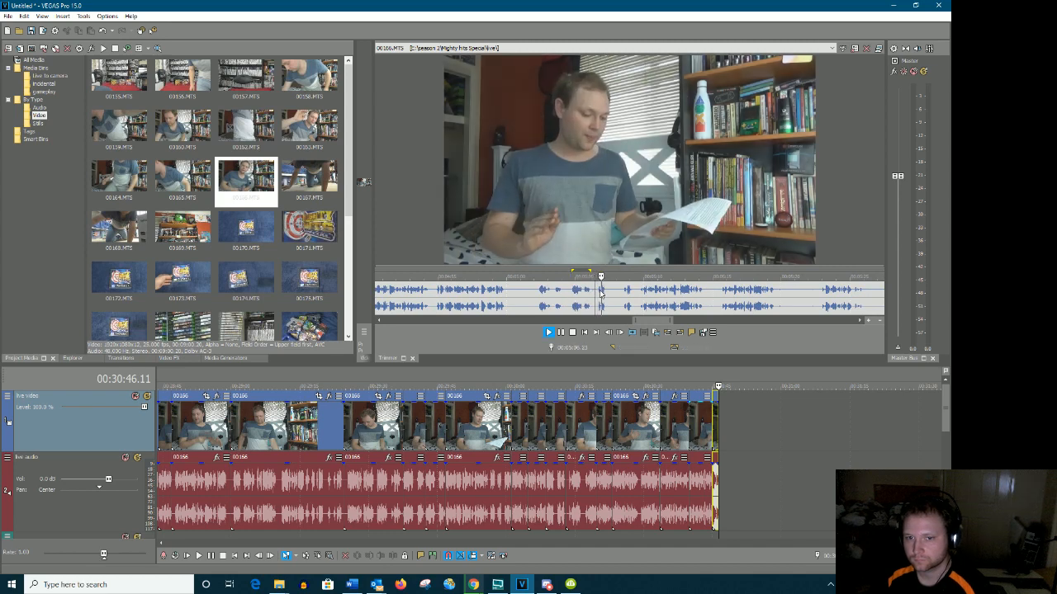
{"action": "key", "text": "space"}
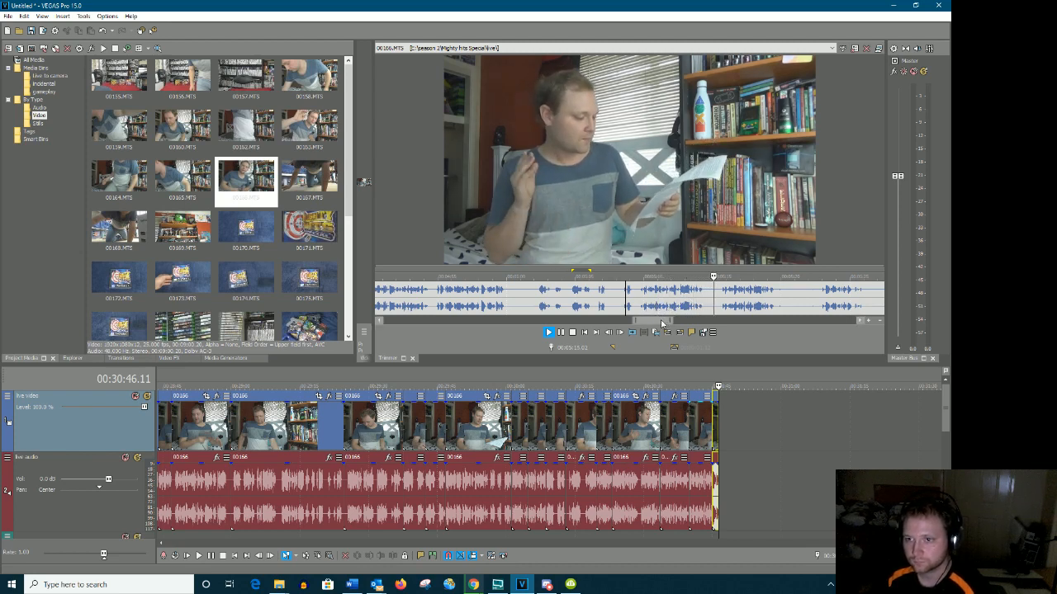
{"action": "left_click_drag", "start_coordinate": [661, 323], "coordinate": [633, 296]}
{"action": "key", "text": "Return"}
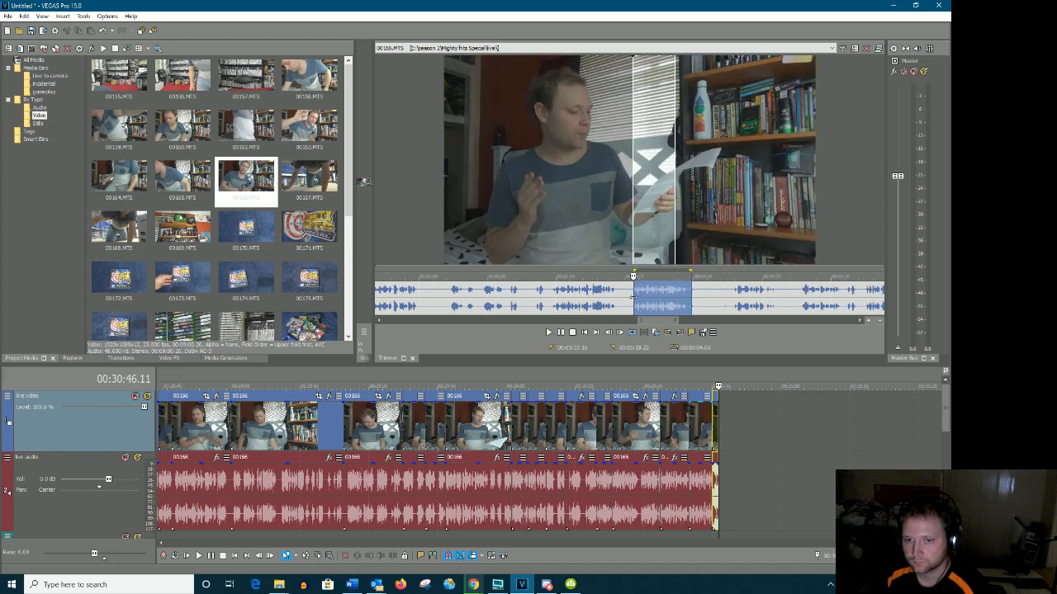
{"action": "key", "text": "a"}
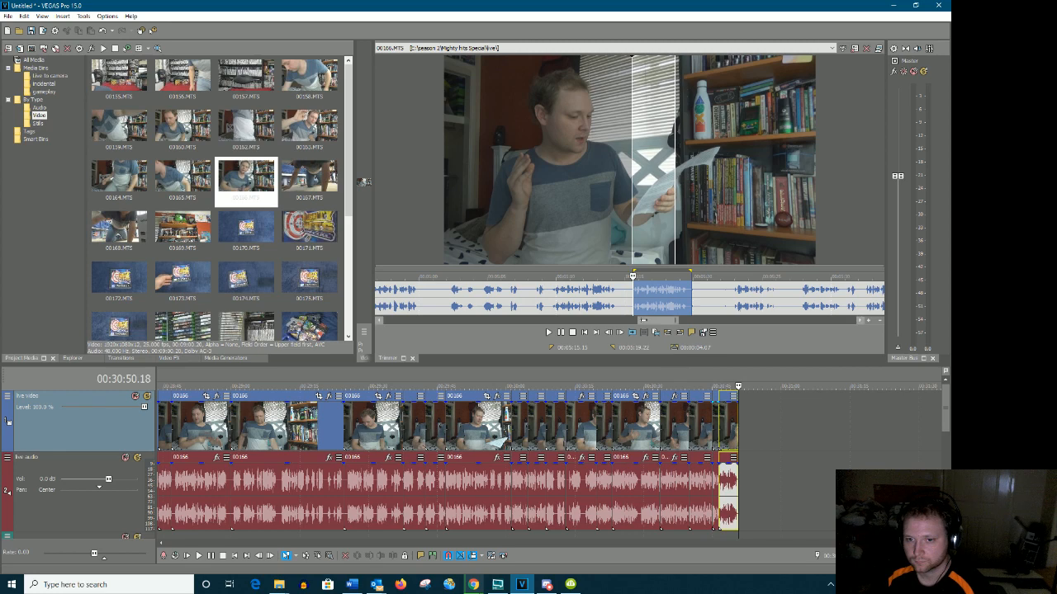
Play clip 00166 from about 00:05:22 and append the section from about 00:05:28 to 00:05:31 to the timeline's end
{"action": "left_click_drag", "start_coordinate": [648, 323], "coordinate": [661, 324]}
{"action": "left_click", "coordinate": [578, 293]}
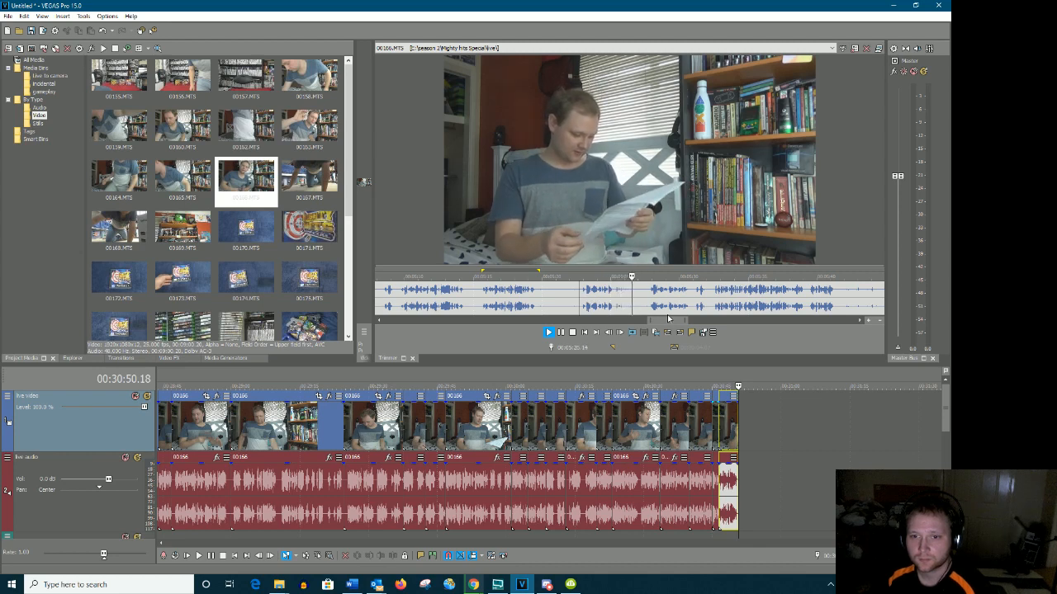
{"action": "left_click_drag", "start_coordinate": [662, 321], "coordinate": [669, 323]}
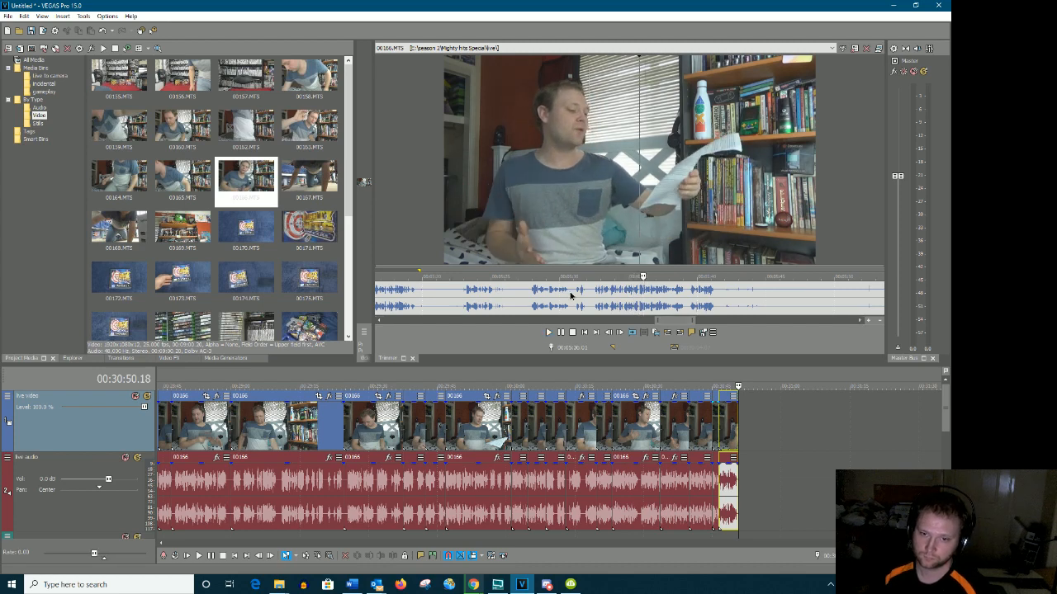
{"action": "left_click_drag", "start_coordinate": [569, 295], "coordinate": [540, 296]}
{"action": "left_click_drag", "start_coordinate": [560, 344], "coordinate": [744, 464]}
Play clip 00166 from about 00:05:32 and append the section from about 00:05:32 to 00:05:41 to the timeline's end
{"action": "left_click", "coordinate": [593, 304]}
{"action": "key", "text": "space"}
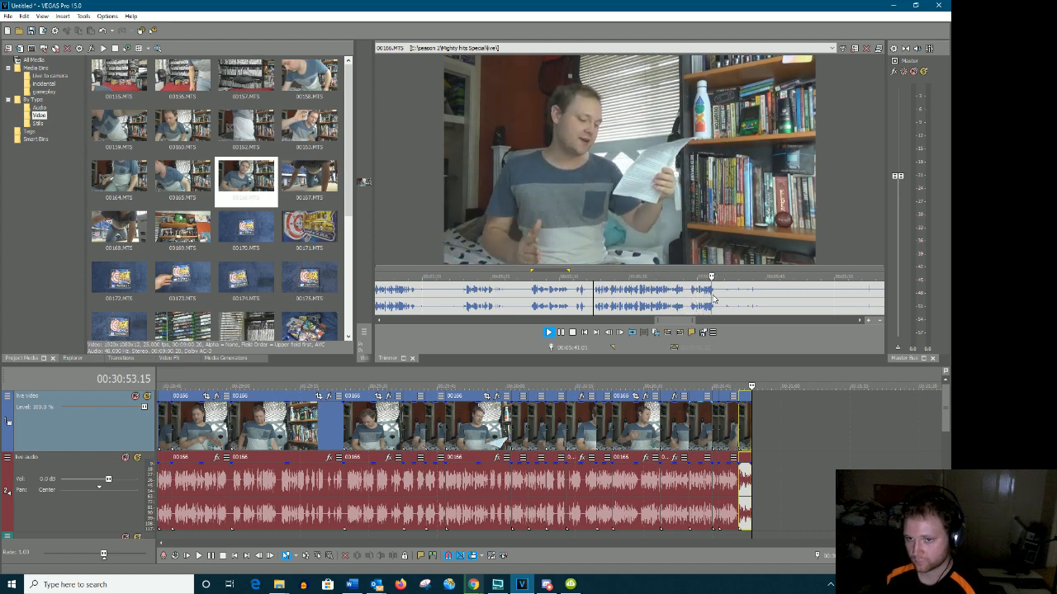
{"action": "left_click_drag", "start_coordinate": [715, 299], "coordinate": [592, 305]}
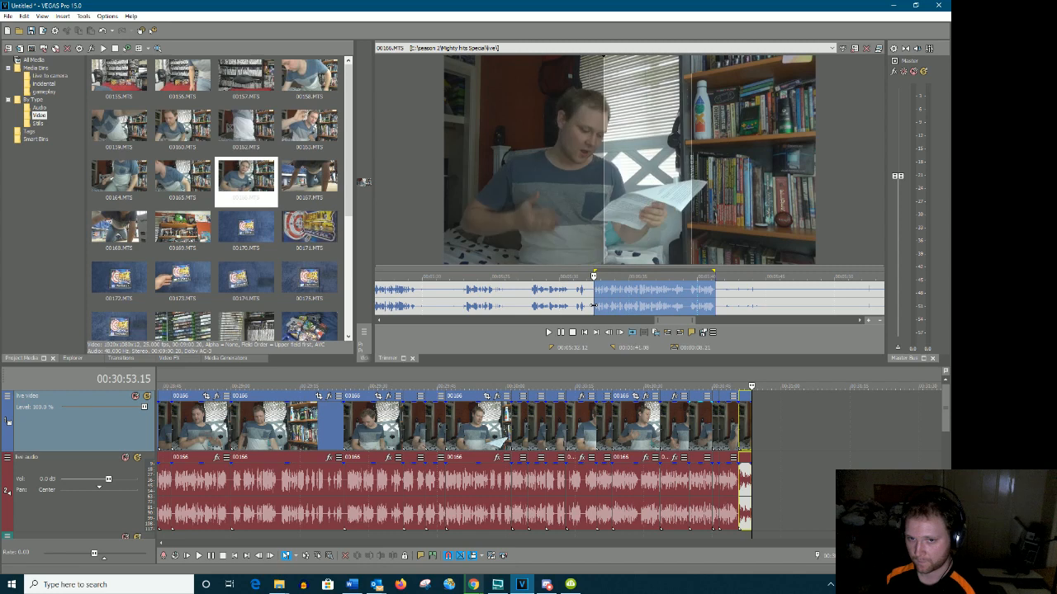
{"action": "key", "text": "a"}
Preview the light-gun passage of clip 00166 and append the section from about 00:05:52 to 00:06:14 to the timeline's end
{"action": "scroll", "coordinate": [761, 301], "scroll_direction": "down", "scroll_amount": 4}
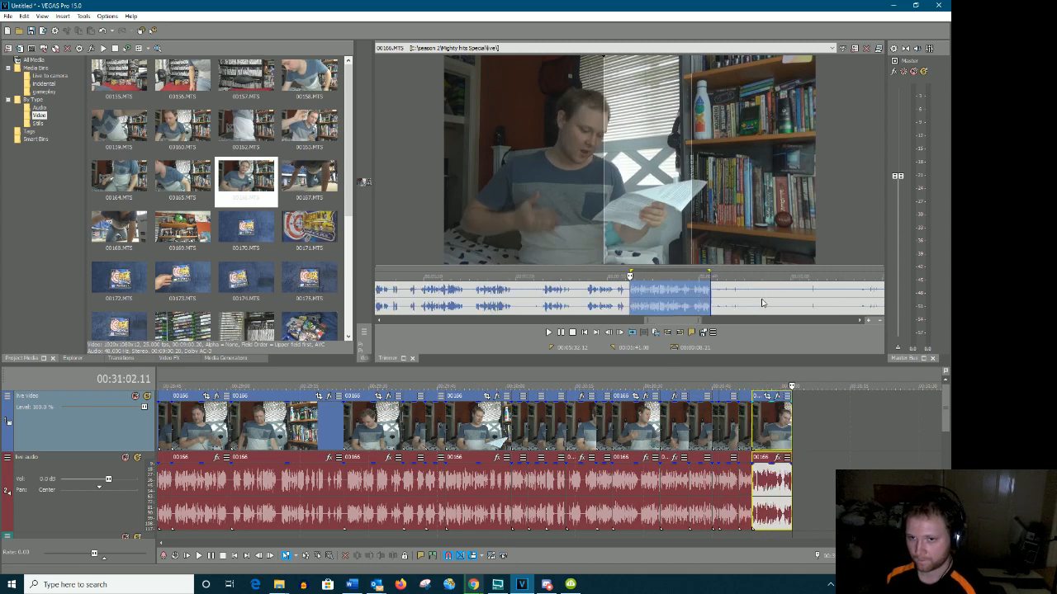
{"action": "left_click", "coordinate": [745, 298]}
{"action": "key", "text": "space"}
{"action": "key", "text": "space"}
{"action": "left_click", "coordinate": [704, 293]}
{"action": "key", "text": "space"}
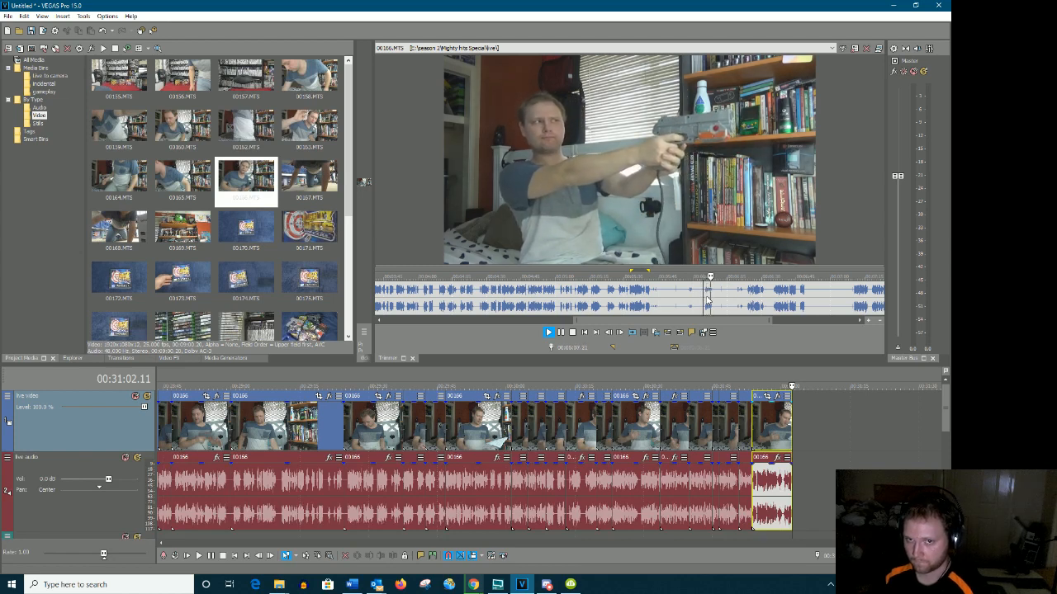
{"action": "key", "text": "space"}
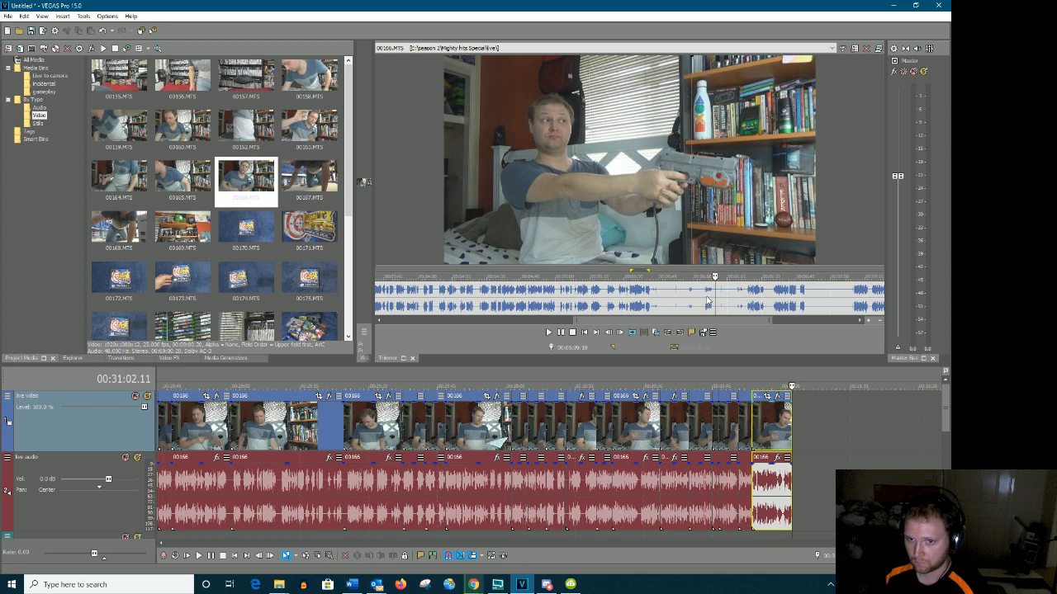
{"action": "left_click_drag", "start_coordinate": [725, 297], "coordinate": [799, 450]}
Play clip 00166 from about 00:06:18 and append the section from about 00:06:35 to 00:06:46 to the timeline's end
{"action": "left_click", "coordinate": [731, 296]}
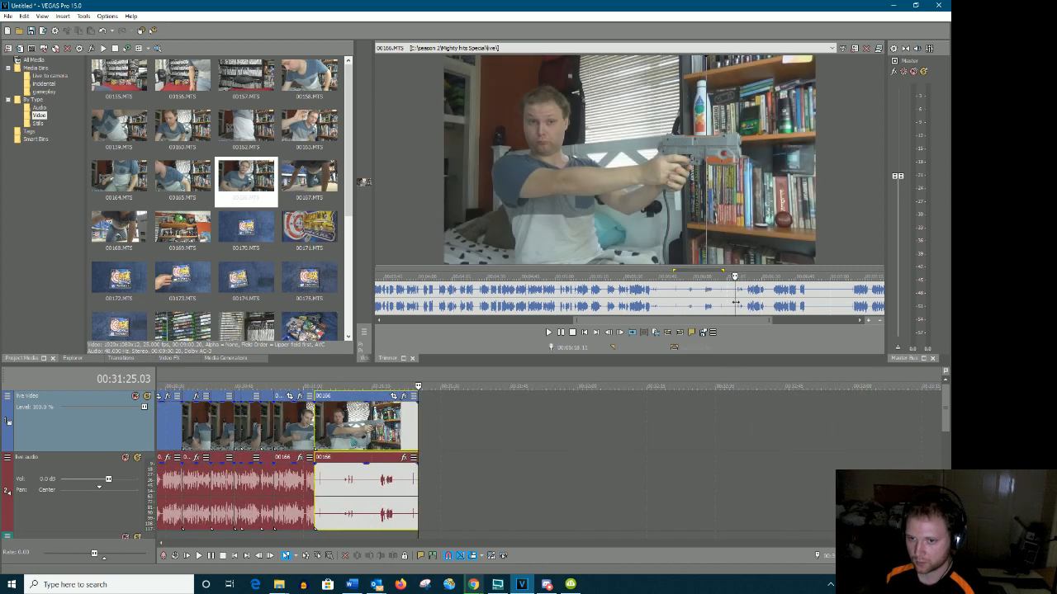
{"action": "key", "text": "space"}
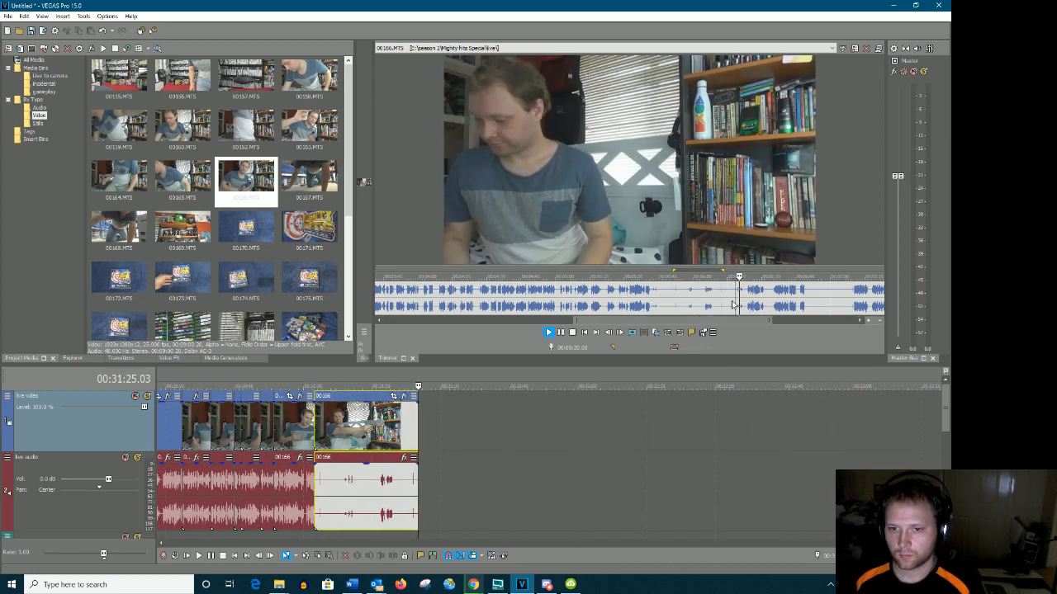
{"action": "left_click_drag", "start_coordinate": [661, 321], "coordinate": [747, 312]}
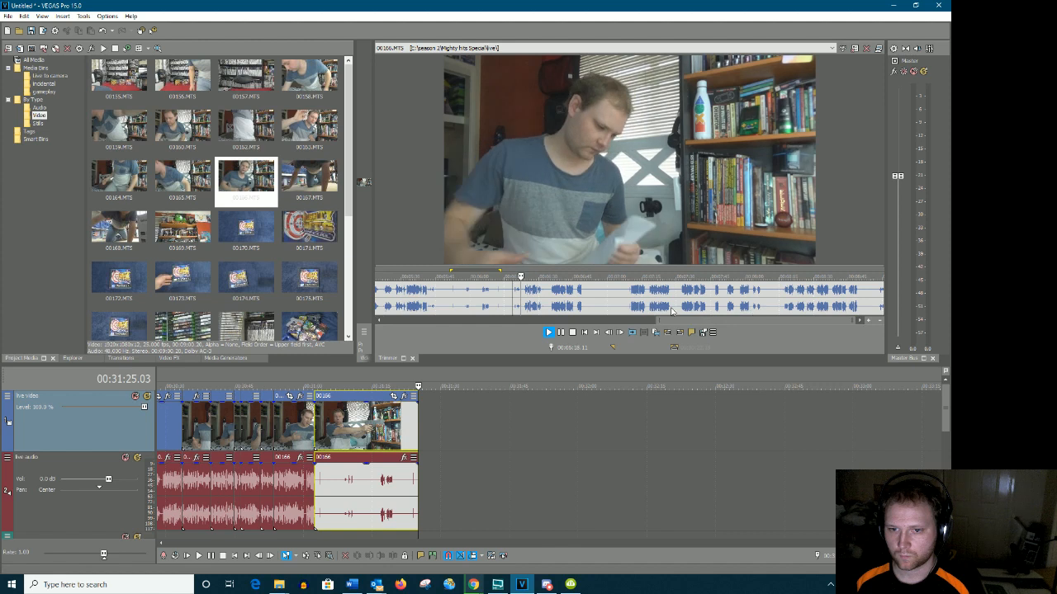
{"action": "scroll", "coordinate": [587, 306], "scroll_direction": "up", "scroll_amount": 1}
{"action": "left_click_drag", "start_coordinate": [680, 321], "coordinate": [737, 319]}
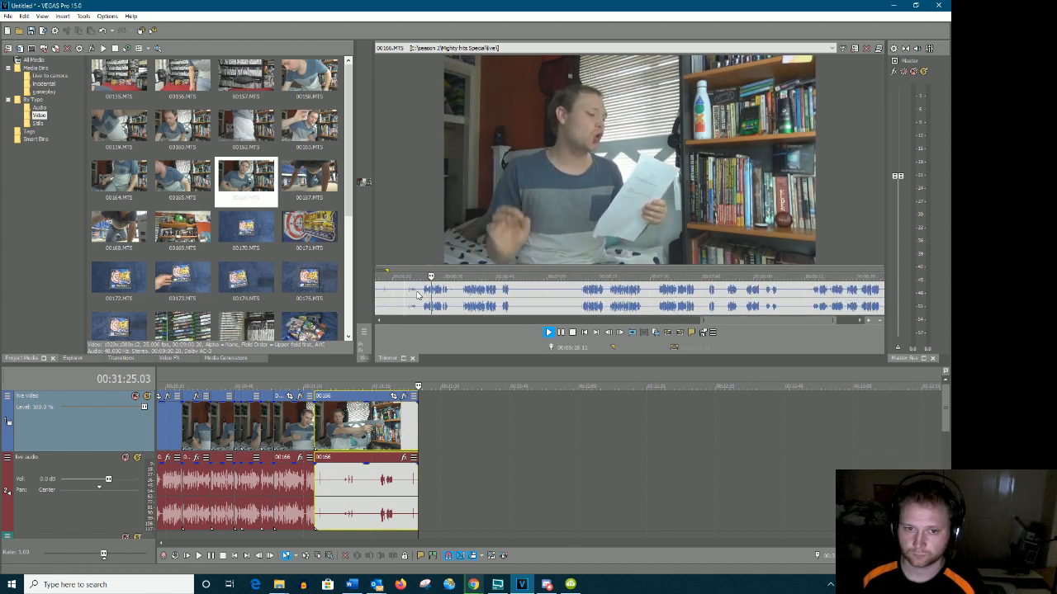
{"action": "key", "text": "Return"}
{"action": "key", "text": "Return"}
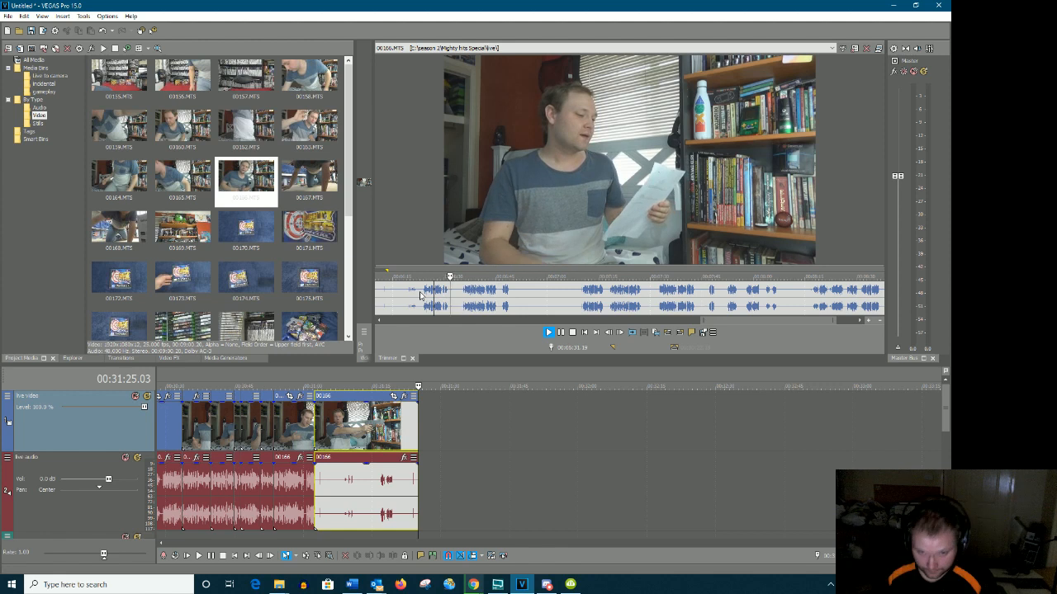
{"action": "key", "text": "Return"}
{"action": "key", "text": "Return"}
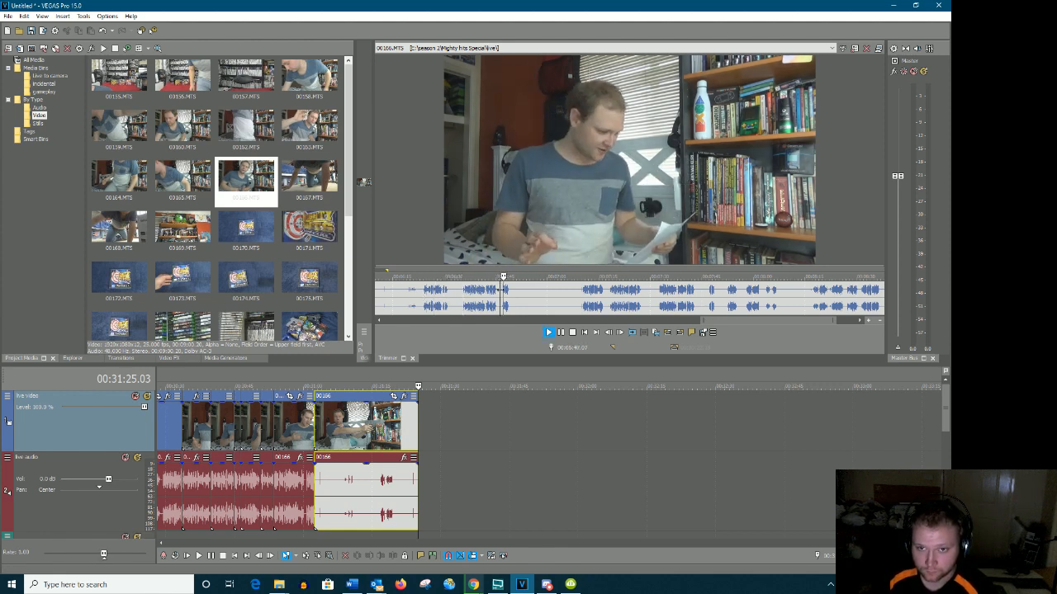
{"action": "left_click_drag", "start_coordinate": [461, 298], "coordinate": [425, 423]}
Play clip 00166 from about 00:07:09 and append the section from about 00:07:18 to 00:07:45 to the timeline's end
{"action": "left_click", "coordinate": [579, 291]}
{"action": "key", "text": "space"}
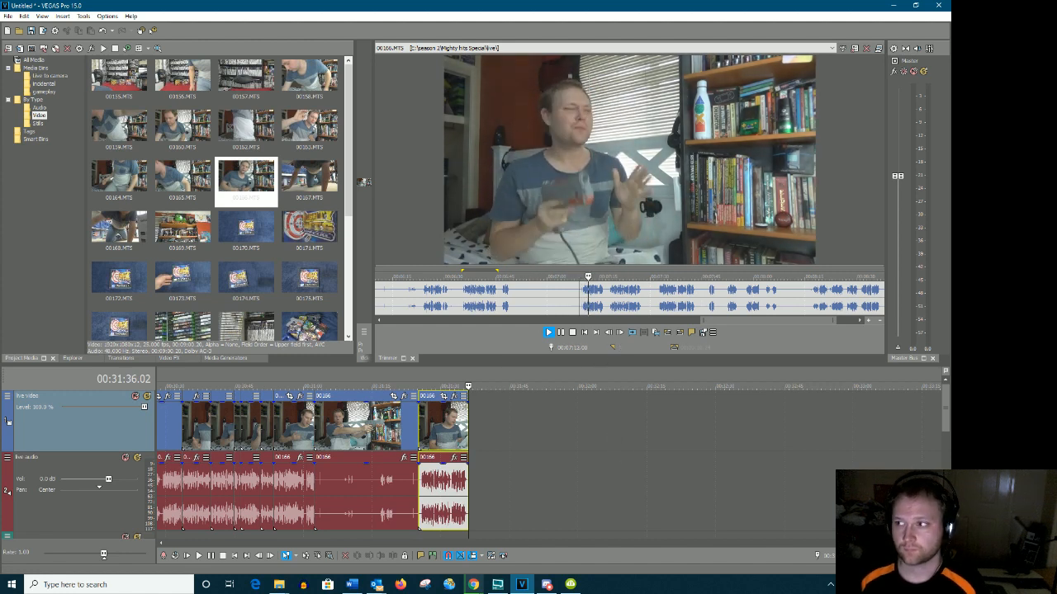
{"action": "key", "text": "space"}
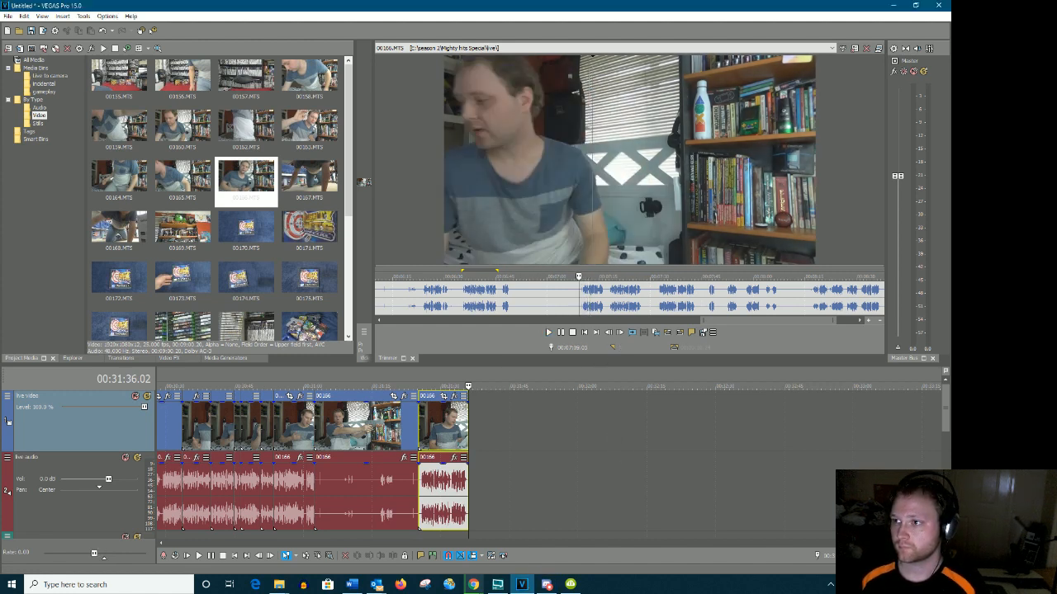
{"action": "key", "text": "alt+Tab"}
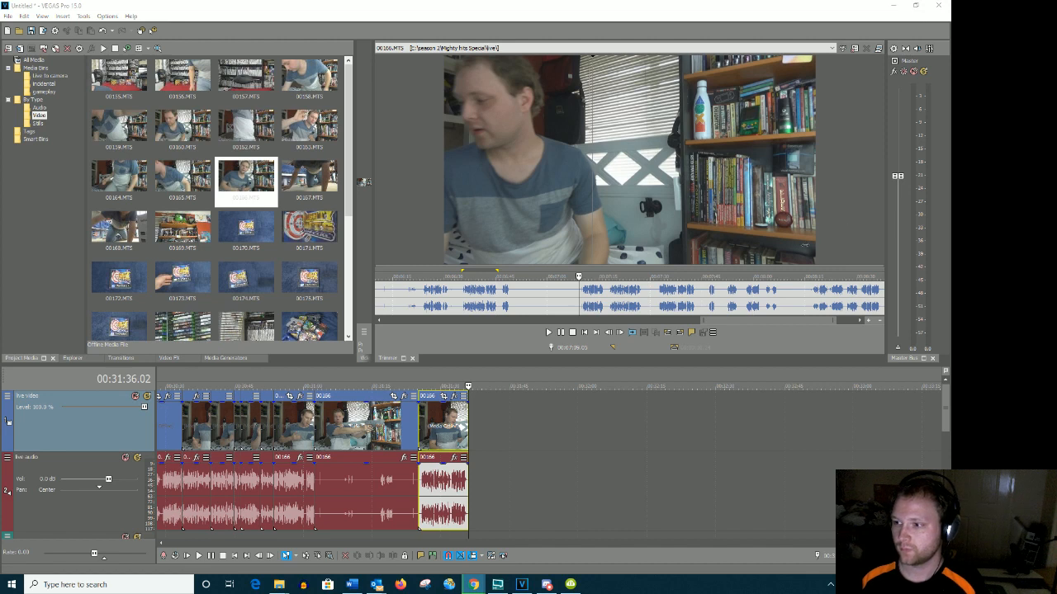
{"action": "left_click", "coordinate": [577, 291]}
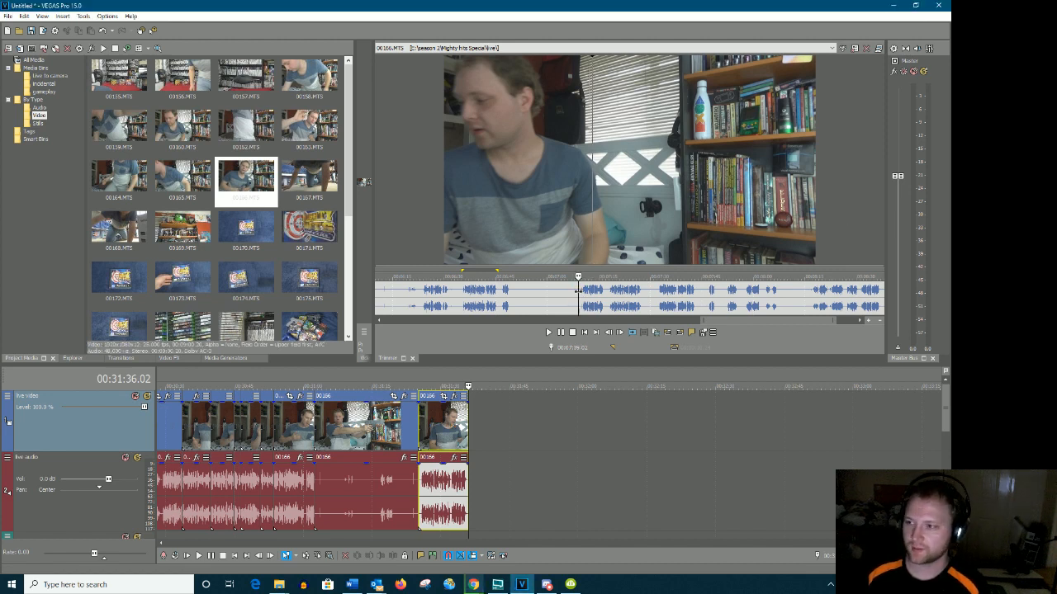
{"action": "key", "text": "space"}
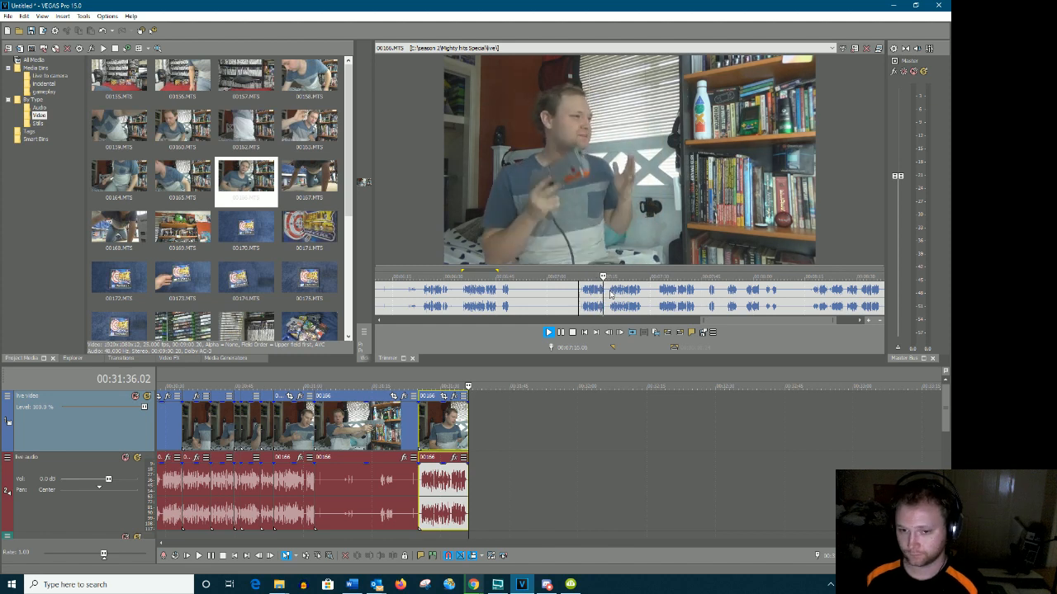
{"action": "key", "text": "Return"}
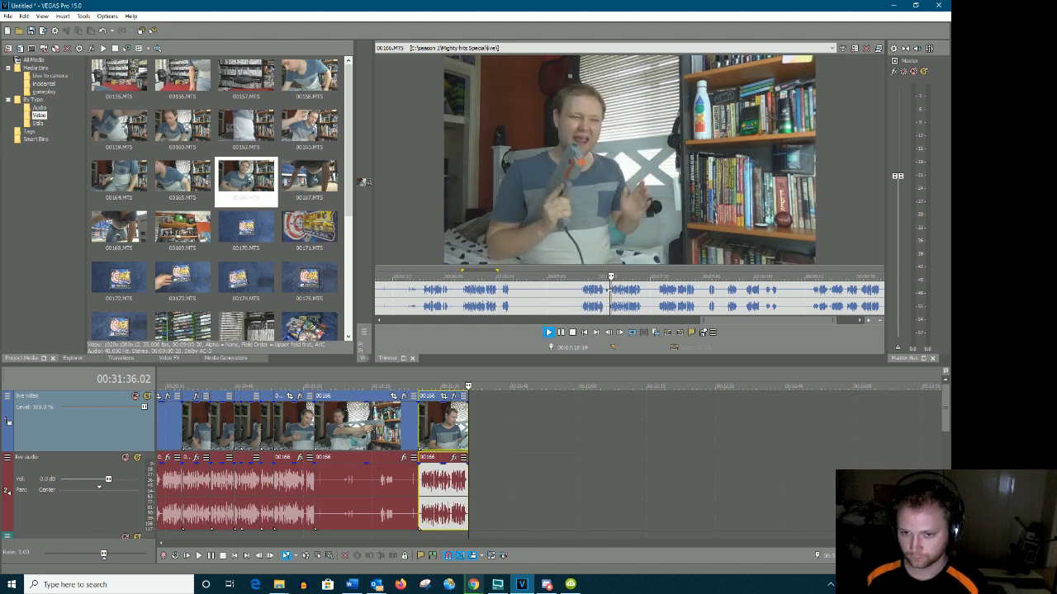
{"action": "left_click", "coordinate": [657, 297]}
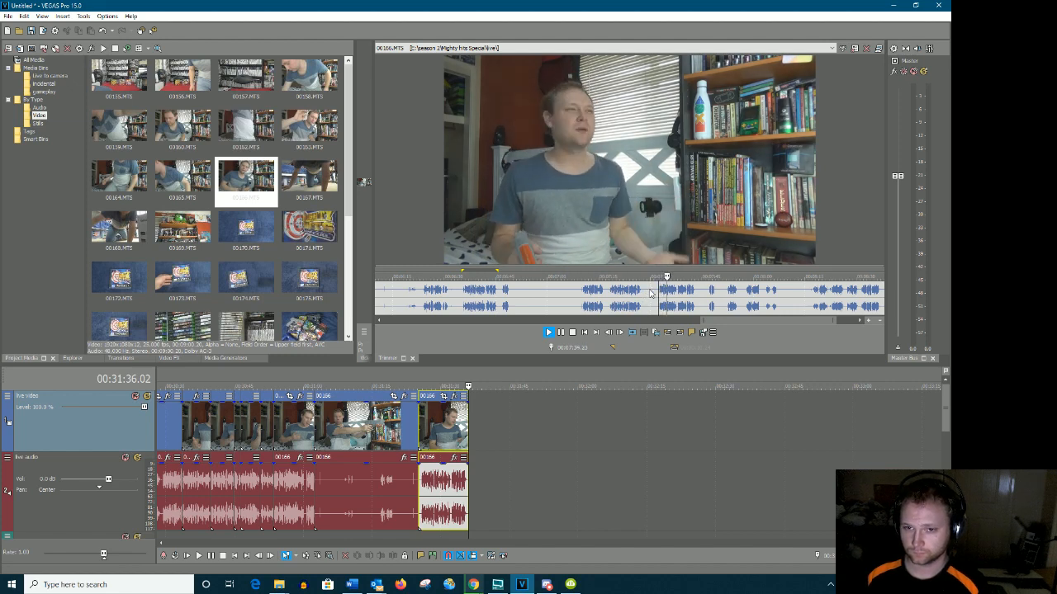
{"action": "left_click_drag", "start_coordinate": [611, 295], "coordinate": [470, 425]}
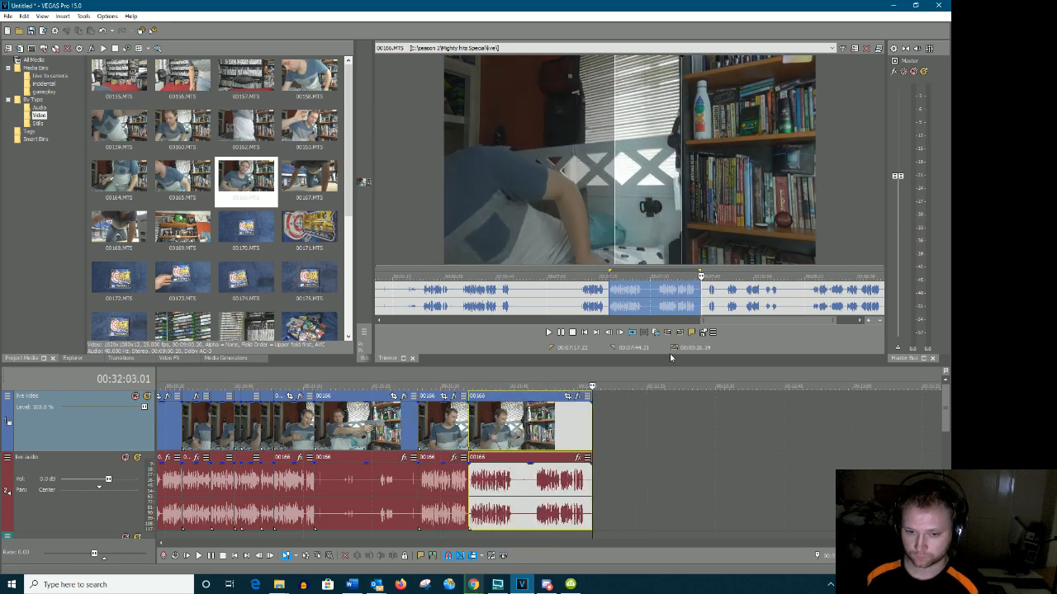
Play clip 00166 from about 00:07:46 and append the section from about 00:07:45 to 00:07:50 to the timeline's end
{"action": "left_click", "coordinate": [707, 293]}
{"action": "key", "text": "space"}
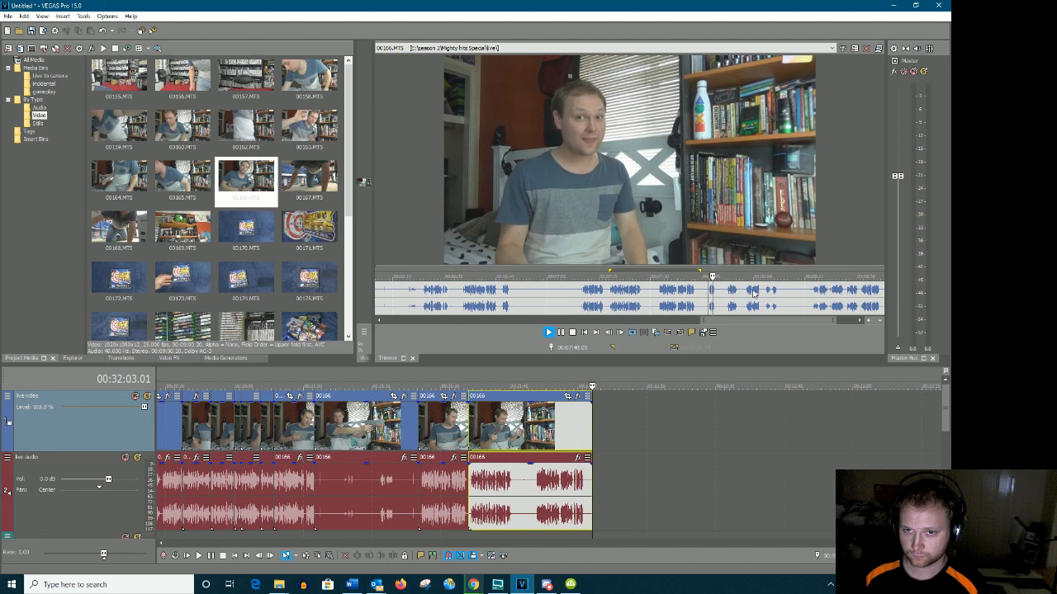
{"action": "left_click_drag", "start_coordinate": [705, 296], "coordinate": [602, 429]}
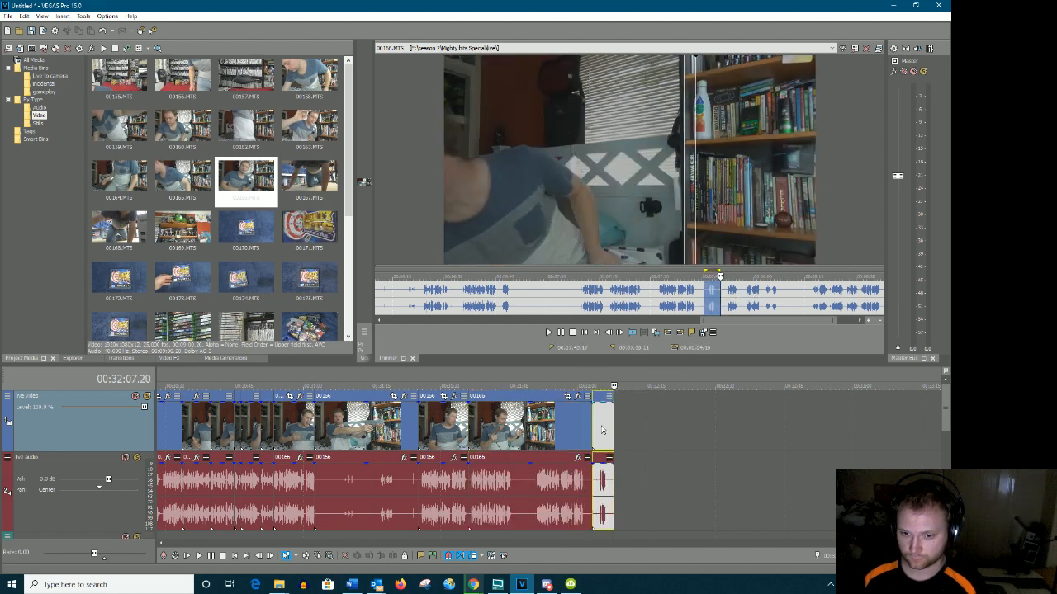
Play clip 00166 from about 00:07:53 and append the section from about 00:07:57 to 00:08:09 to the timeline's end
{"action": "left_click", "coordinate": [729, 293]}
{"action": "key", "text": "space"}
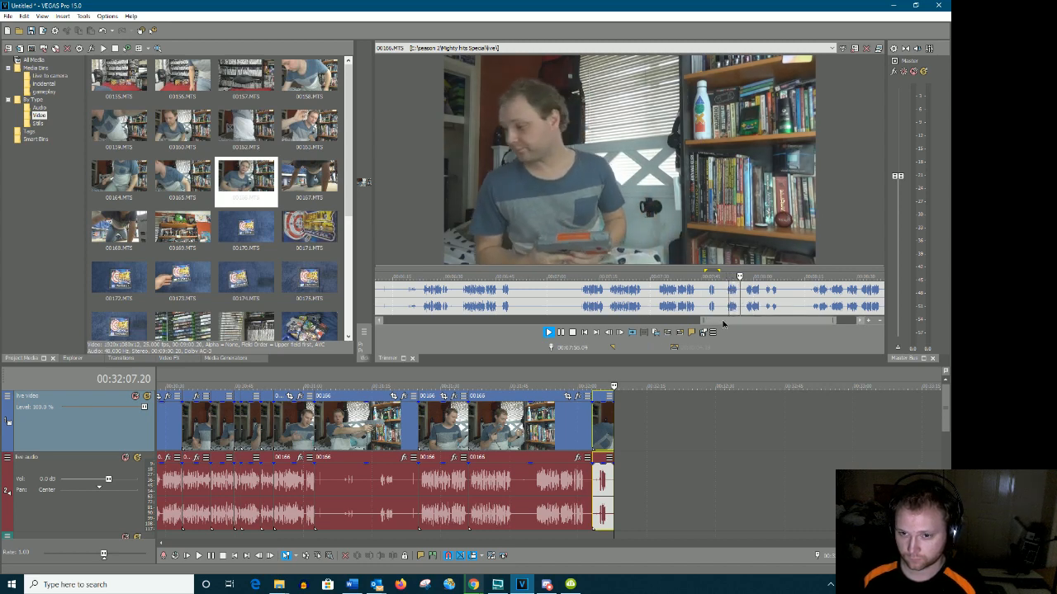
{"action": "left_click_drag", "start_coordinate": [738, 321], "coordinate": [757, 320]}
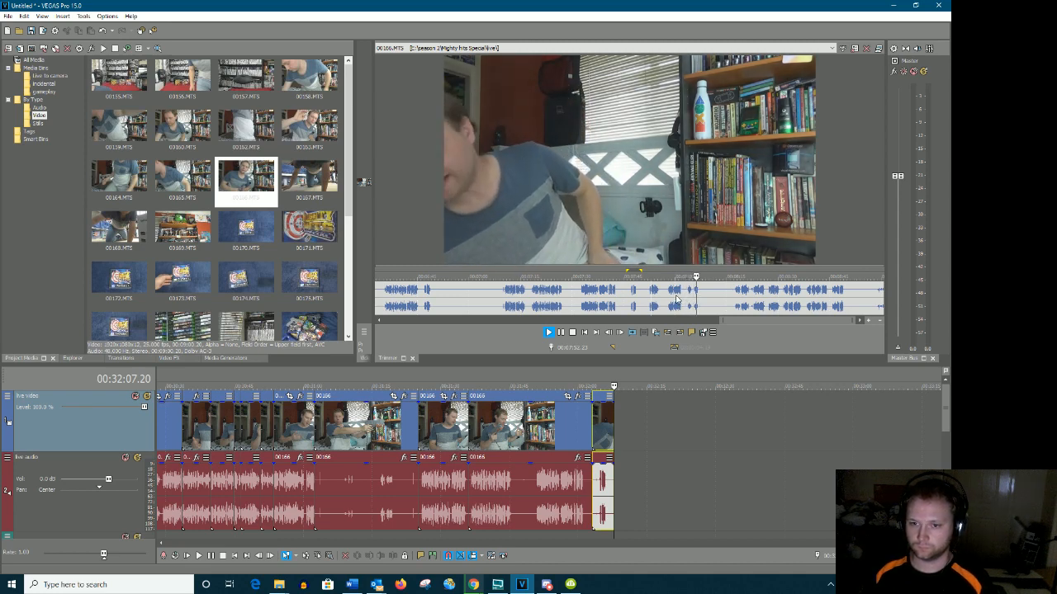
{"action": "left_click_drag", "start_coordinate": [667, 297], "coordinate": [619, 429]}
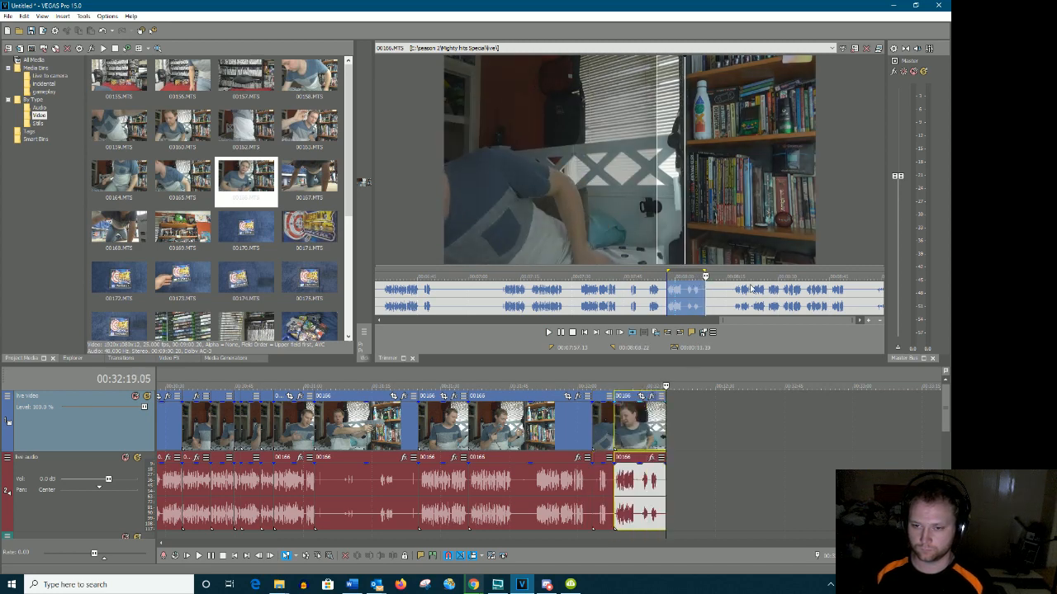
Play clip 00166 from about 00:08:17 and append its sections at about 00:08:23–00:08:26 and 00:08:27–00:08:30 to the timeline's end
{"action": "left_click", "coordinate": [731, 300]}
{"action": "key", "text": "space"}
{"action": "left_click_drag", "start_coordinate": [722, 321], "coordinate": [796, 324]}
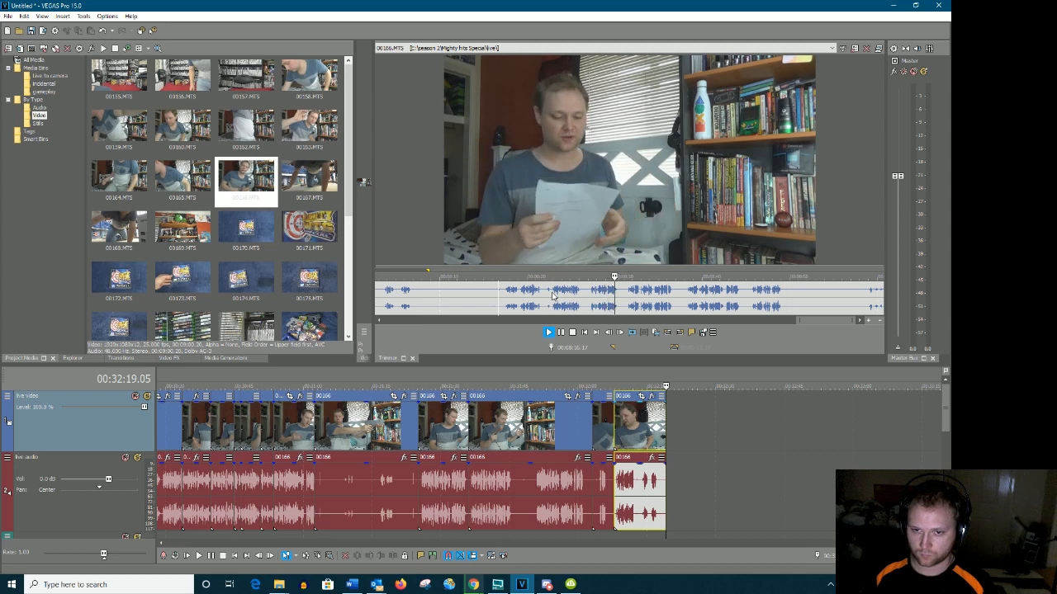
{"action": "left_click_drag", "start_coordinate": [553, 296], "coordinate": [578, 292]}
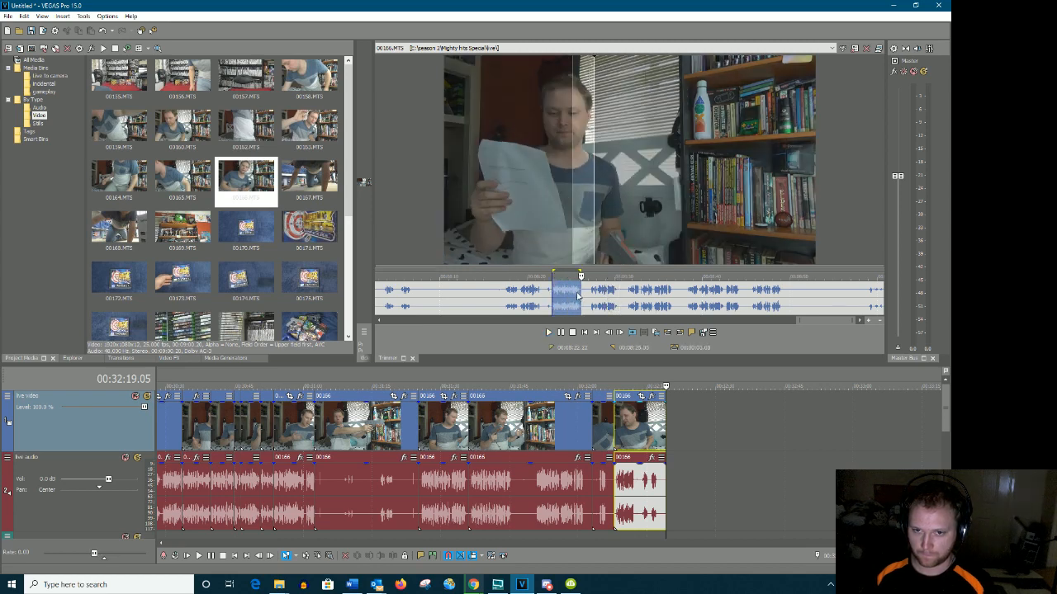
{"action": "key", "text": "a"}
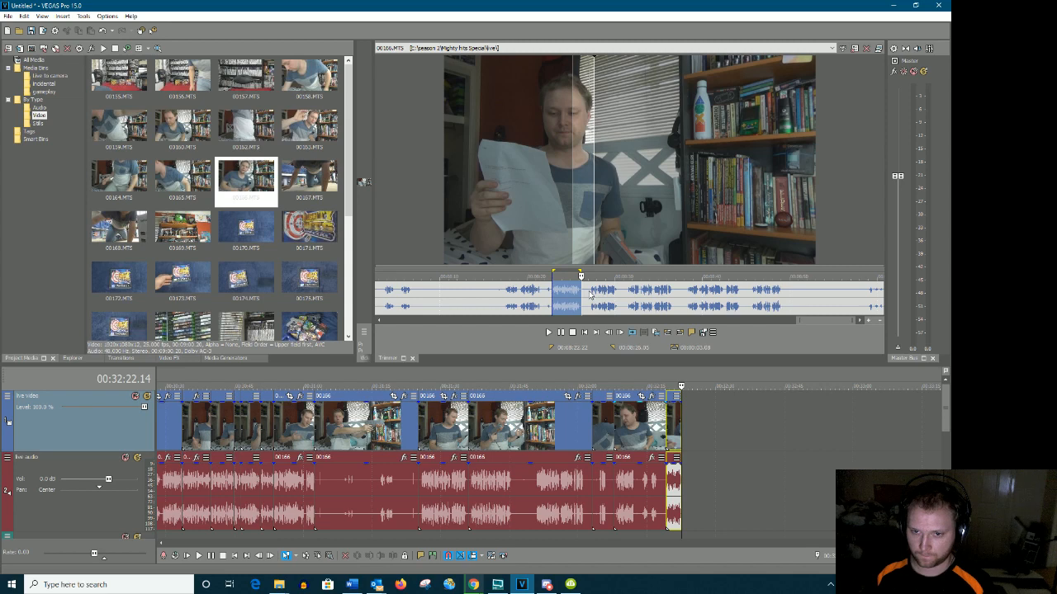
{"action": "left_click_drag", "start_coordinate": [589, 295], "coordinate": [628, 312]}
{"action": "left_click_drag", "start_coordinate": [612, 300], "coordinate": [692, 431]}
Play clip 00166 from about 00:08:31 and append the section from about 00:08:38 to 00:08:49 to the timeline's end
{"action": "left_click", "coordinate": [626, 296]}
{"action": "key", "text": "space"}
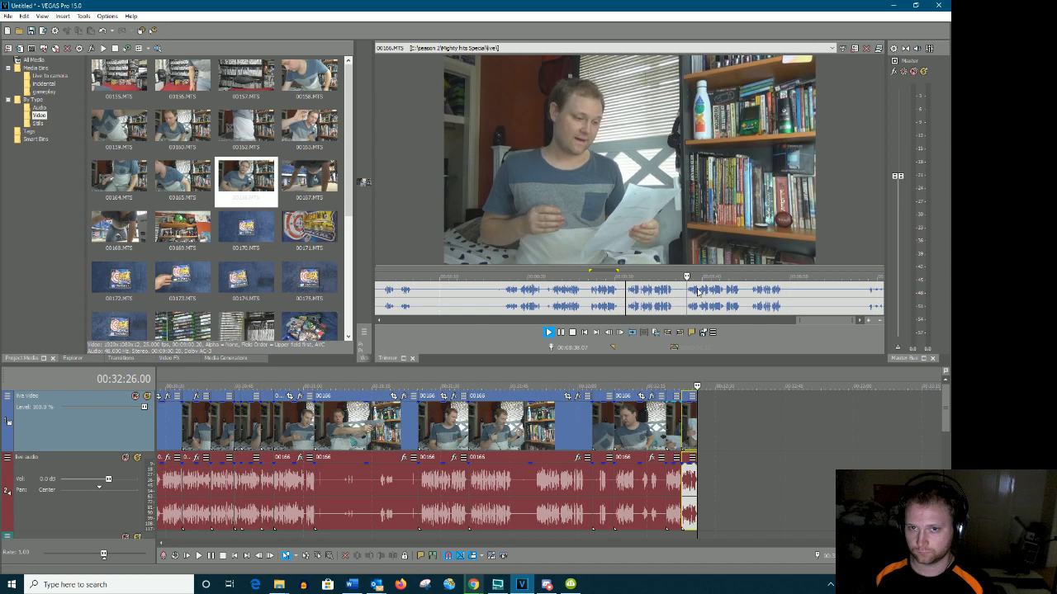
{"action": "left_click_drag", "start_coordinate": [685, 293], "coordinate": [784, 277]}
{"action": "key", "text": "a"}
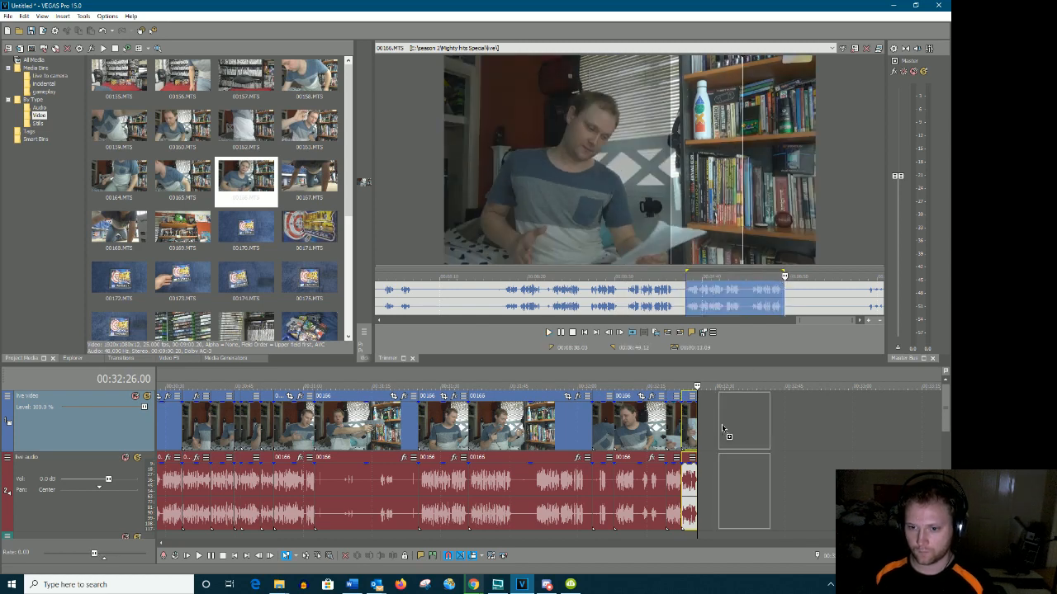
{"action": "key", "text": "space"}
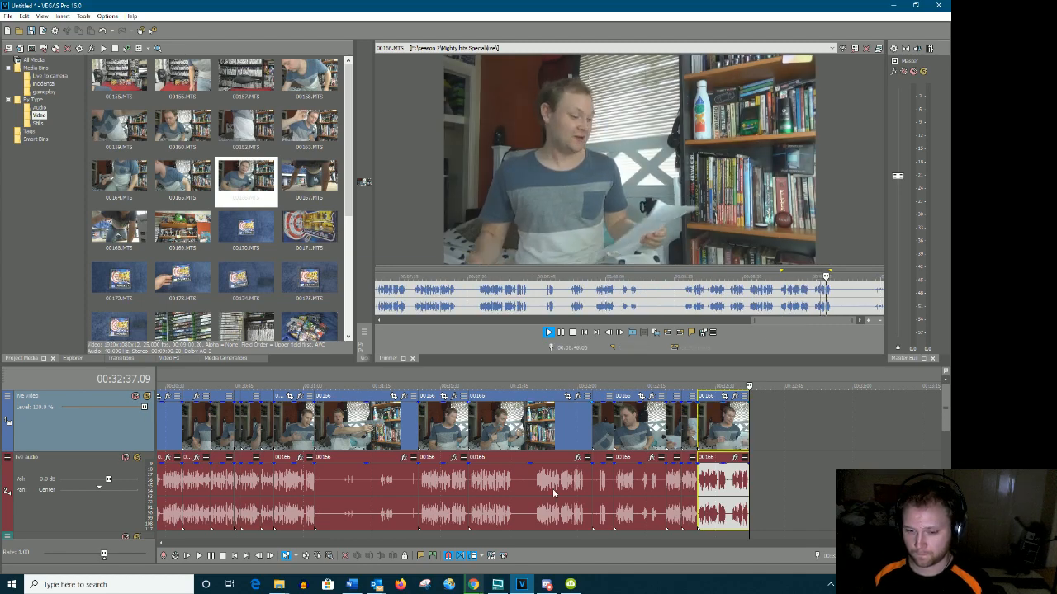
Switch to the Mighty Hits Special script in Word, read ahead through the remaining text, and return to the VEGAS project
{"action": "left_click", "coordinate": [358, 589]}
{"action": "scroll", "coordinate": [536, 322], "scroll_direction": "down", "scroll_amount": 10}
{"action": "scroll", "coordinate": [500, 427], "scroll_direction": "down", "scroll_amount": 10}
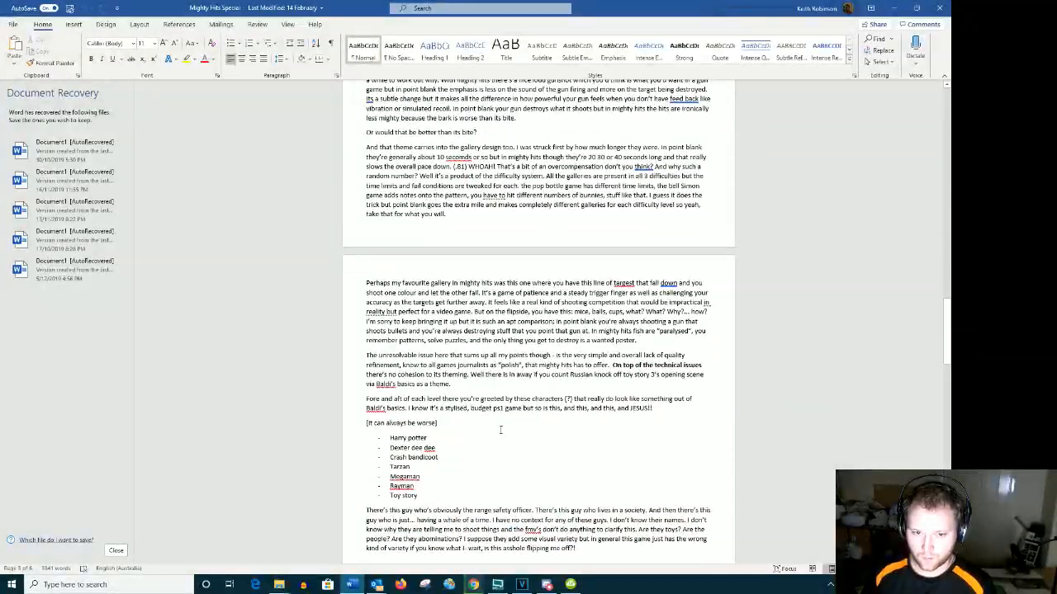
{"action": "scroll", "coordinate": [499, 427], "scroll_direction": "down", "scroll_amount": 5}
{"action": "scroll", "coordinate": [507, 430], "scroll_direction": "down", "scroll_amount": 2}
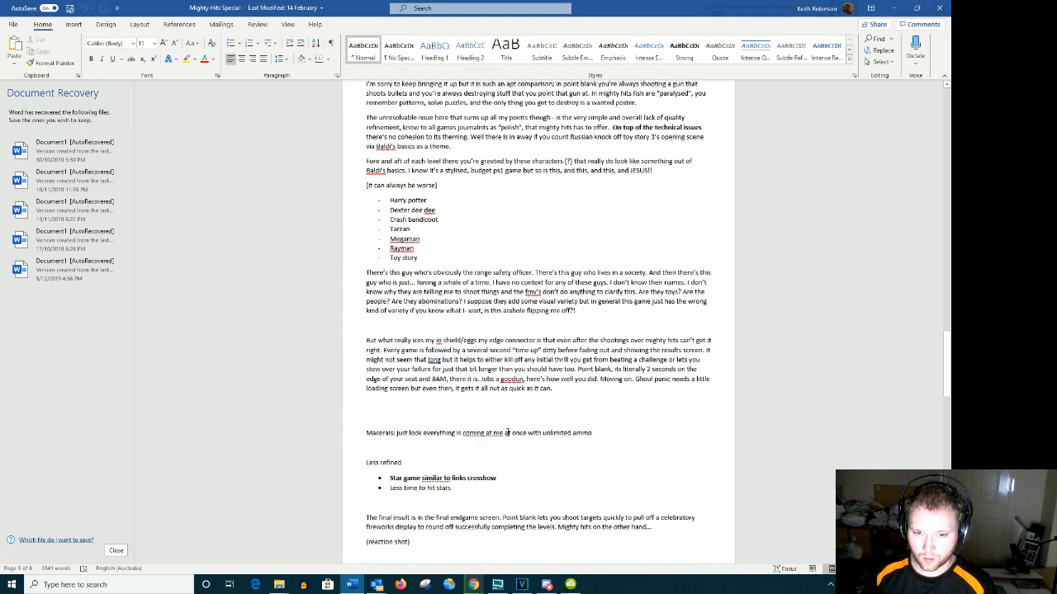
{"action": "scroll", "coordinate": [509, 433], "scroll_direction": "down", "scroll_amount": 15}
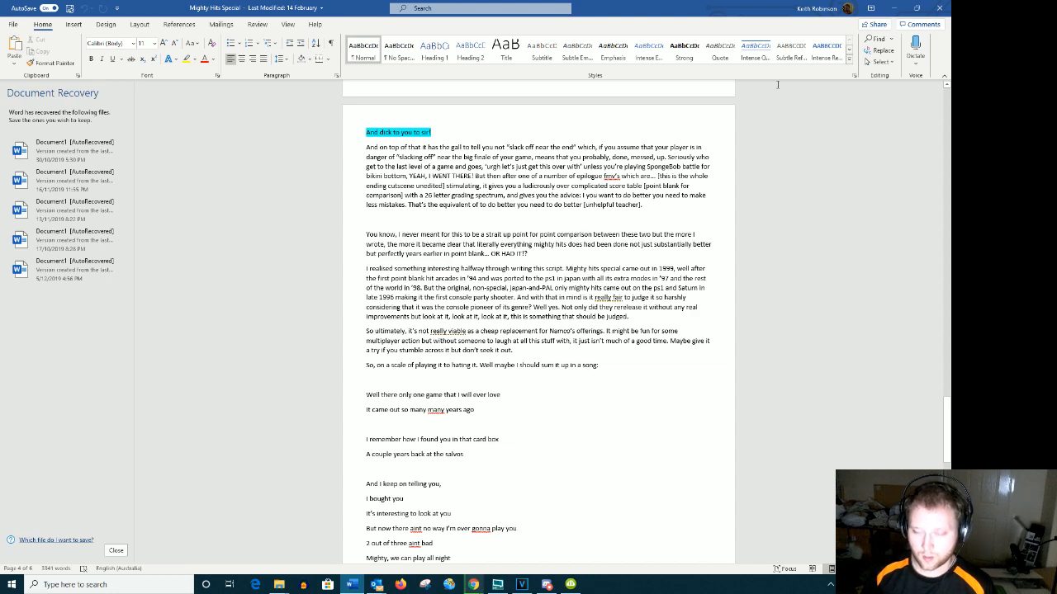
{"action": "left_click", "coordinate": [893, 8]}
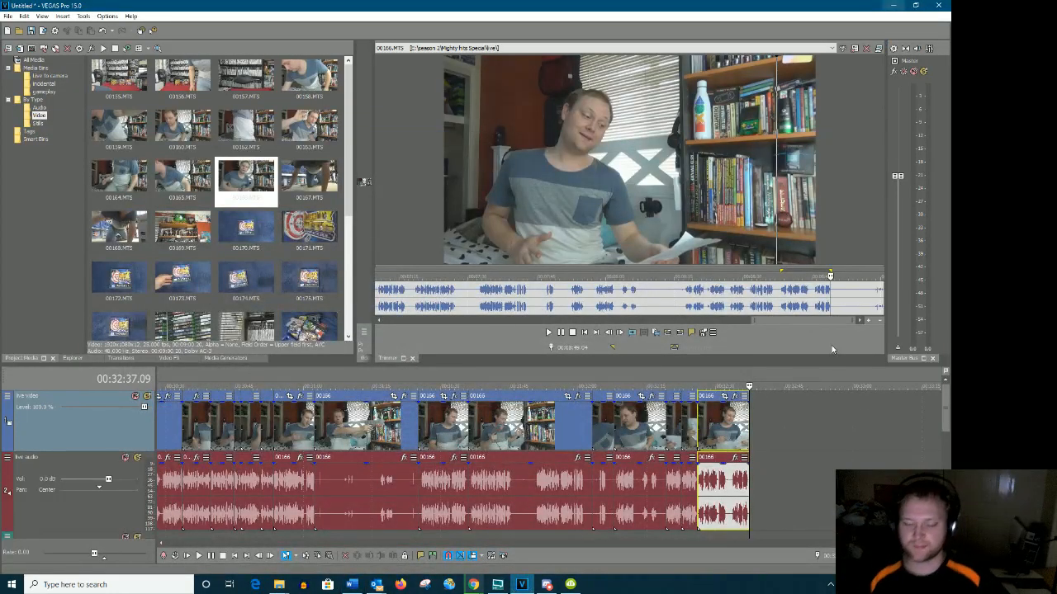
Look through the video clips in the media bin and inspect clips 00157 and 00156 in the trimmer for the next scripted passage
{"action": "scroll", "coordinate": [231, 284], "scroll_direction": "down", "scroll_amount": 3}
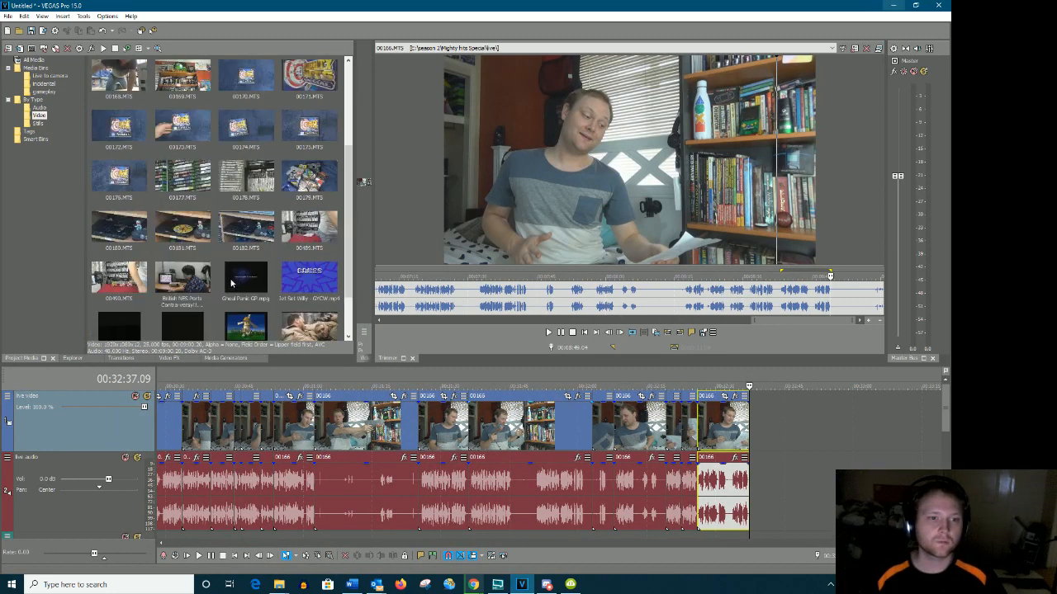
{"action": "scroll", "coordinate": [232, 283], "scroll_direction": "down", "scroll_amount": 2}
{"action": "scroll", "coordinate": [255, 284], "scroll_direction": "up", "scroll_amount": 3}
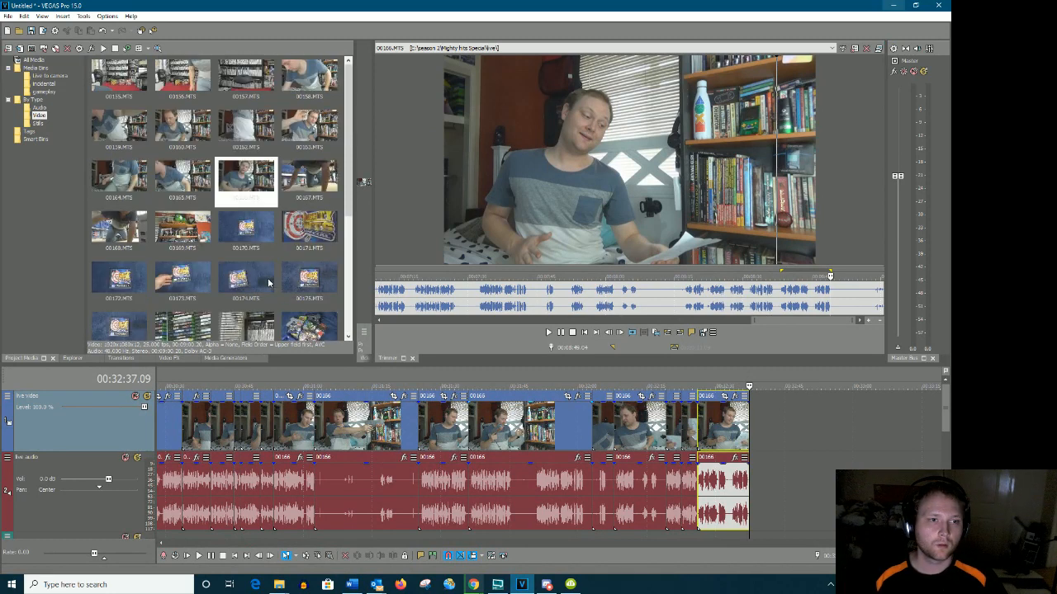
{"action": "double_click", "coordinate": [246, 96]}
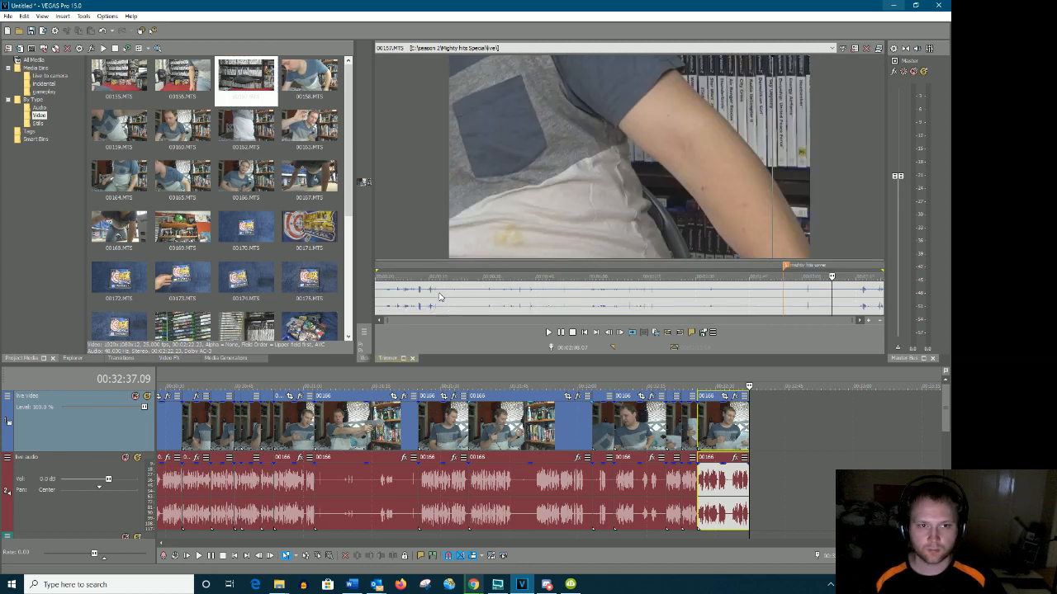
{"action": "double_click", "coordinate": [195, 89]}
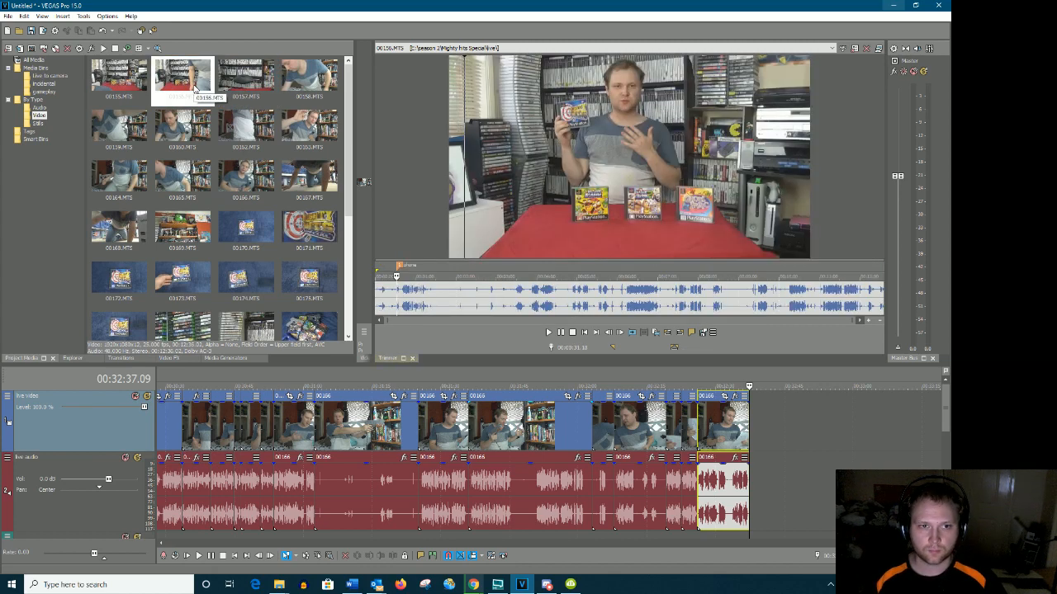
{"action": "double_click", "coordinate": [241, 82]}
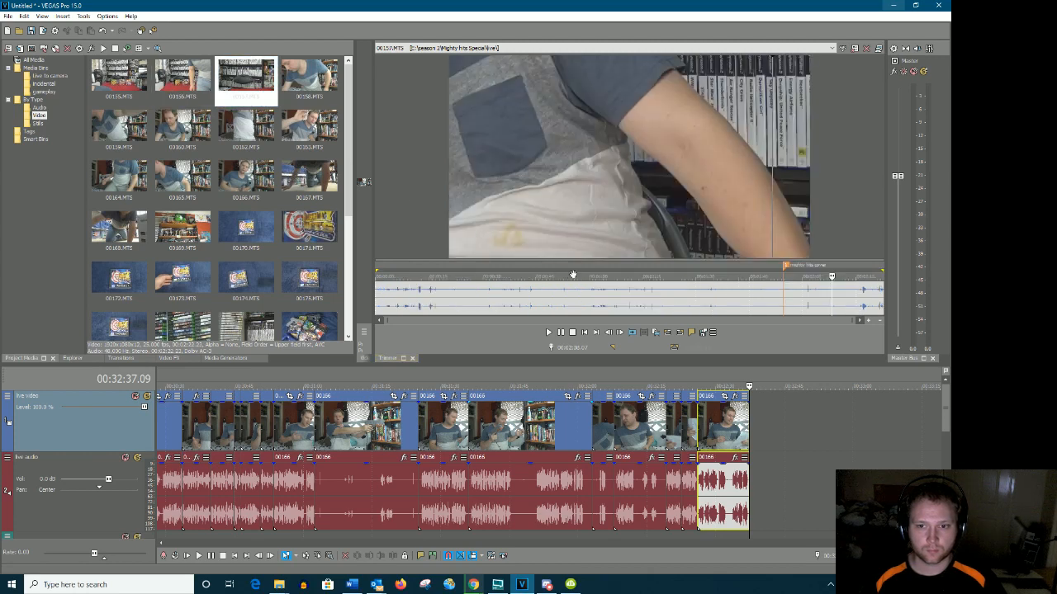
{"action": "left_click", "coordinate": [783, 298]}
{"action": "left_click", "coordinate": [818, 300]}
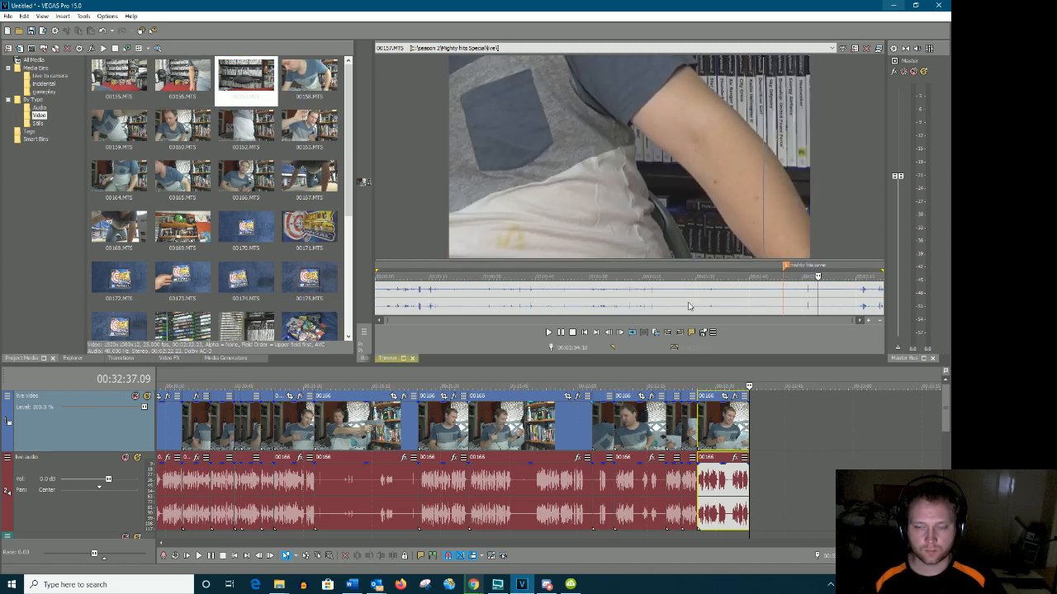
{"action": "double_click", "coordinate": [176, 80]}
{"action": "double_click", "coordinate": [246, 89]}
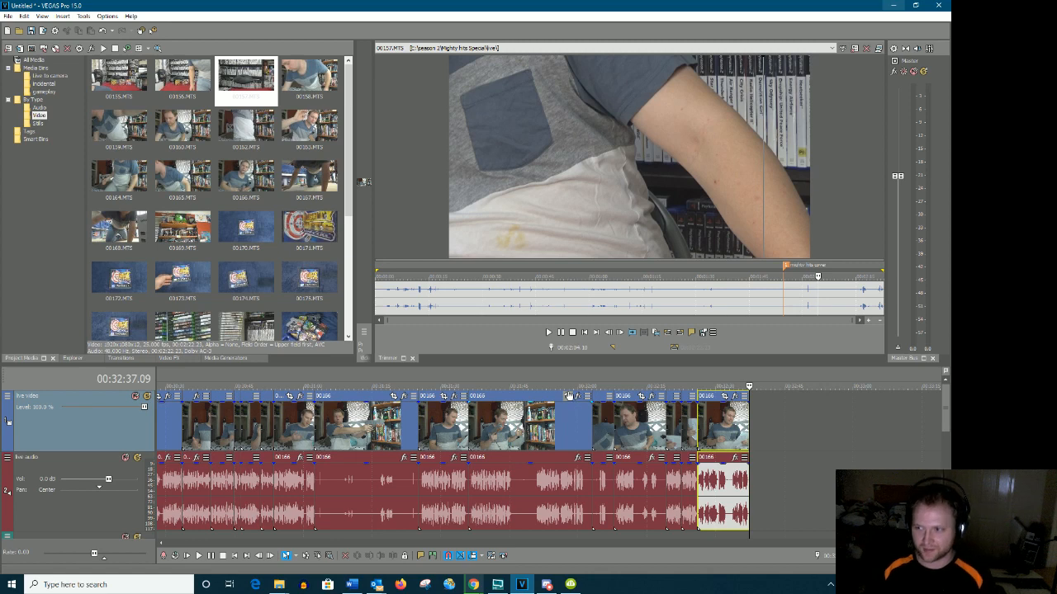
Open clip 00156 in the trimmer and sample its opening and the stretch from about 00:03:22 to 00:03:57 for the next scripted passage
{"action": "double_click", "coordinate": [183, 76]}
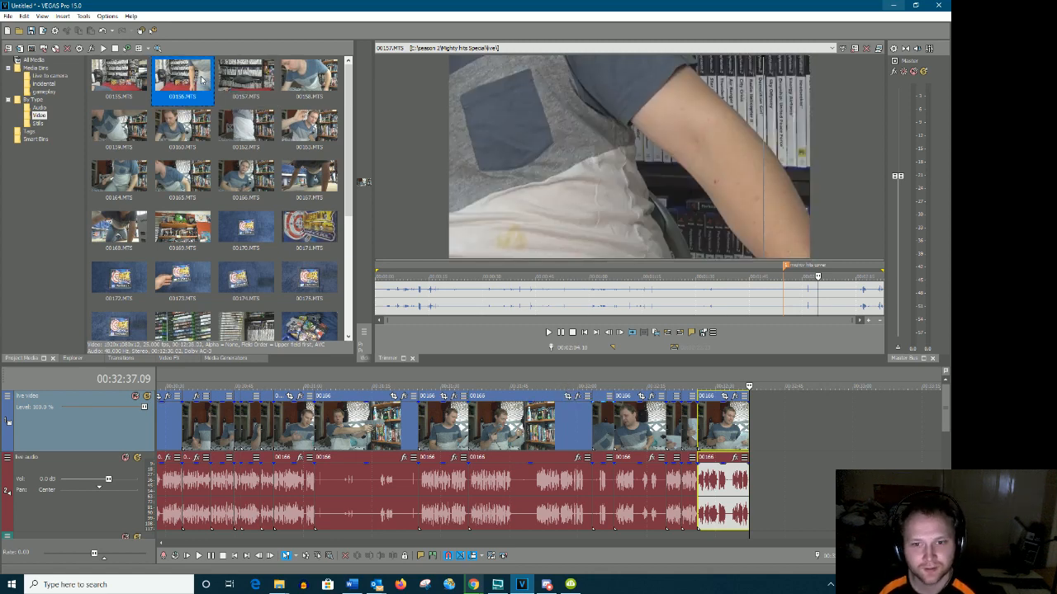
{"action": "left_click", "coordinate": [426, 313]}
{"action": "key", "text": "space"}
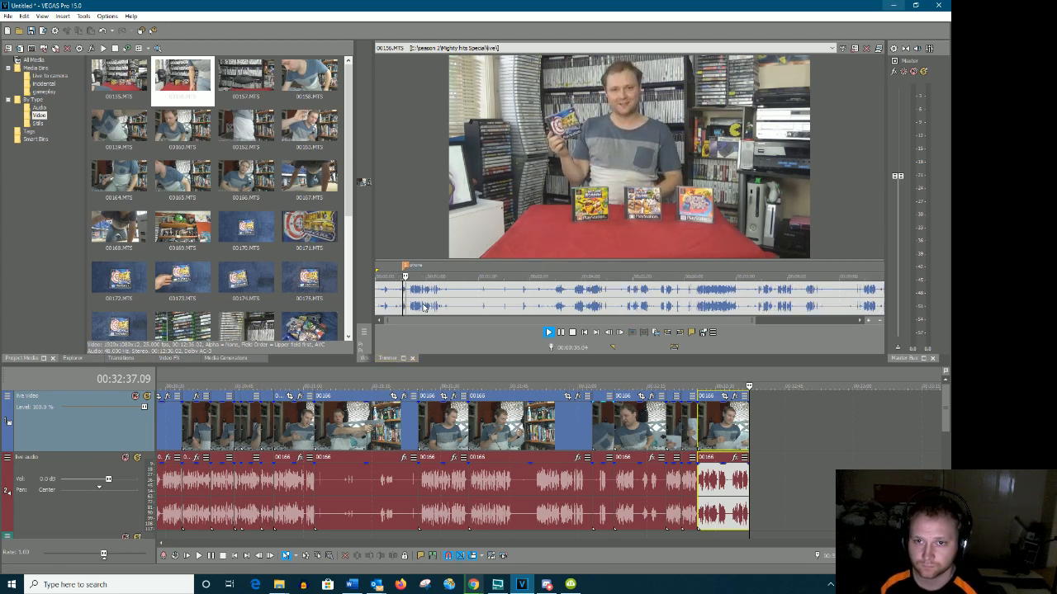
{"action": "key", "text": "space"}
{"action": "left_click", "coordinate": [525, 291]}
{"action": "key", "text": "space"}
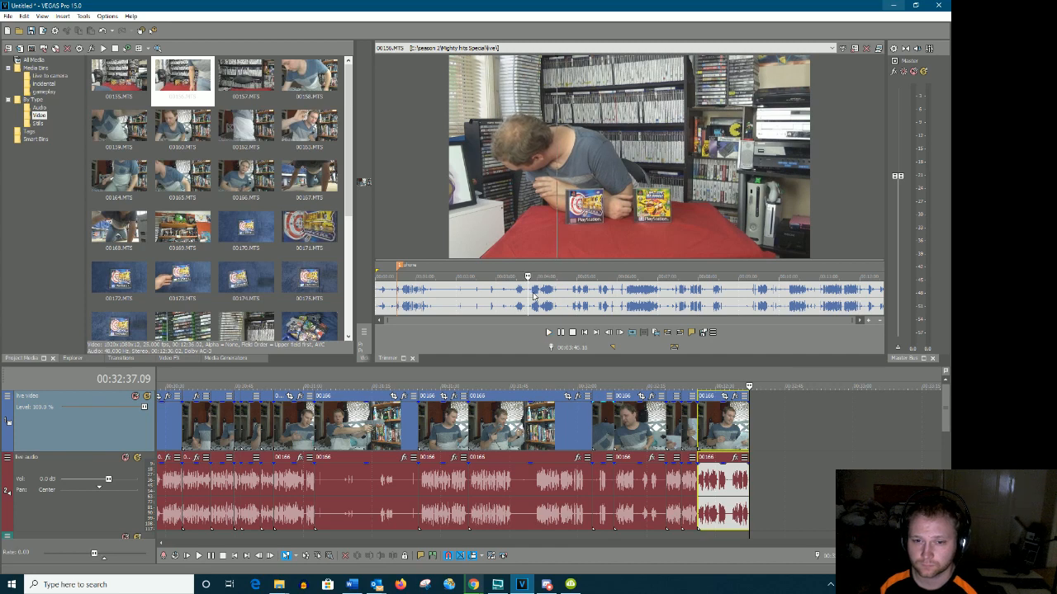
{"action": "left_click", "coordinate": [534, 290]}
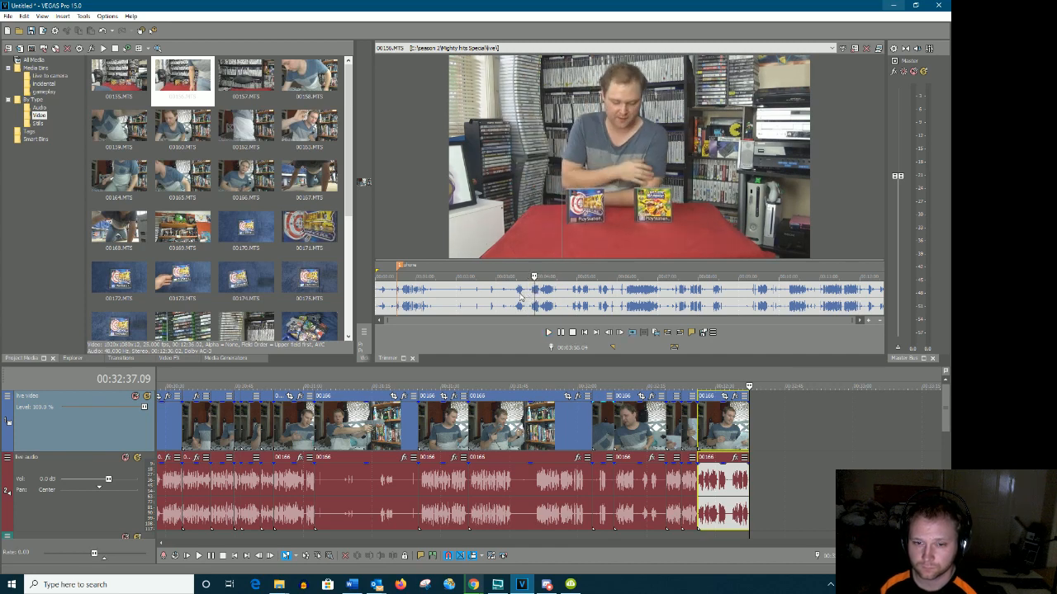
{"action": "key", "text": "space"}
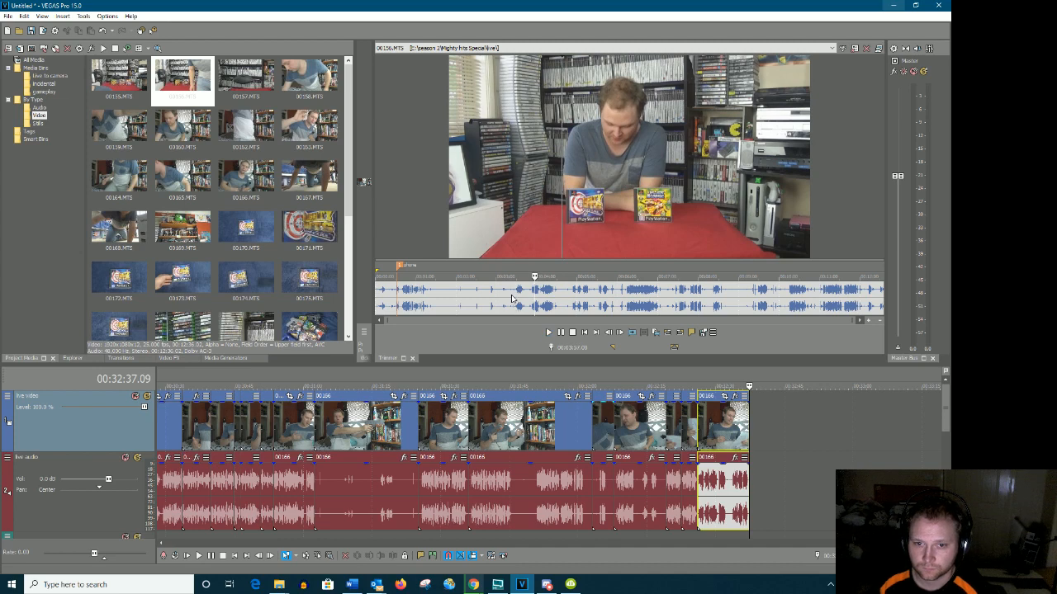
{"action": "left_click", "coordinate": [511, 299]}
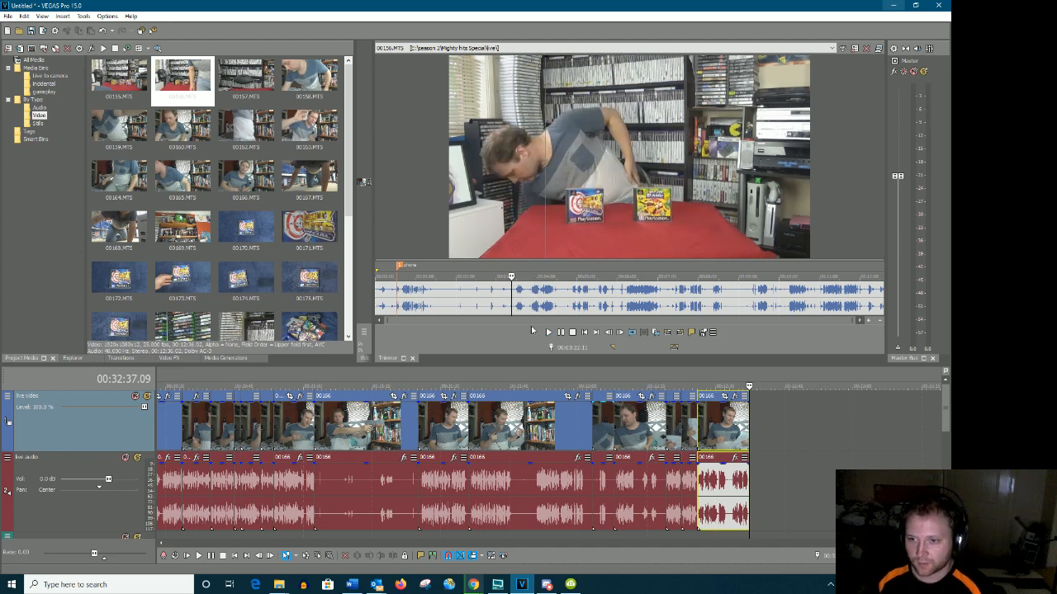
{"action": "left_click_drag", "start_coordinate": [853, 320], "coordinate": [604, 306]}
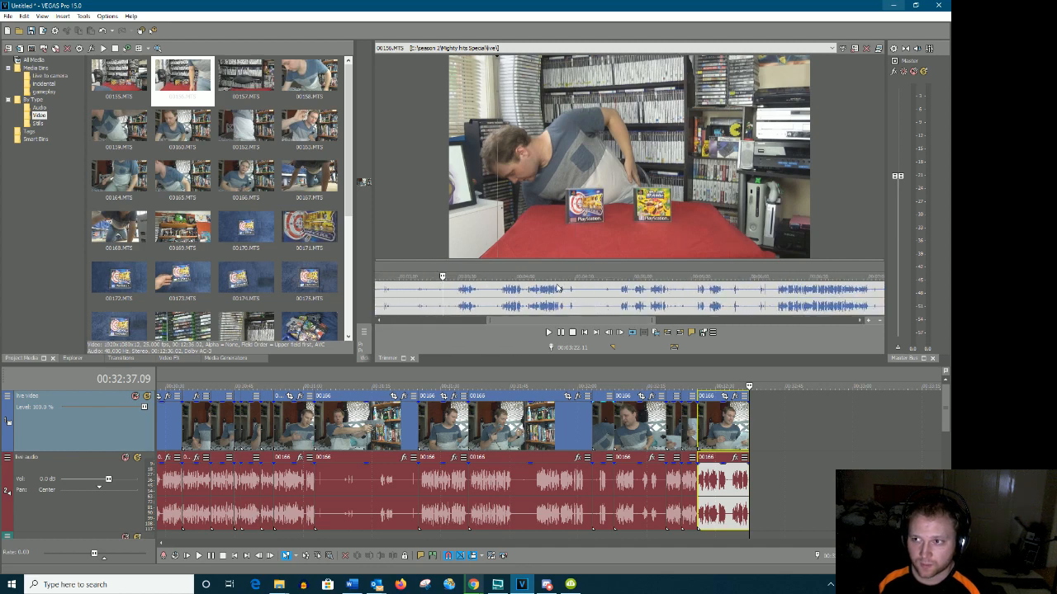
{"action": "key", "text": "space"}
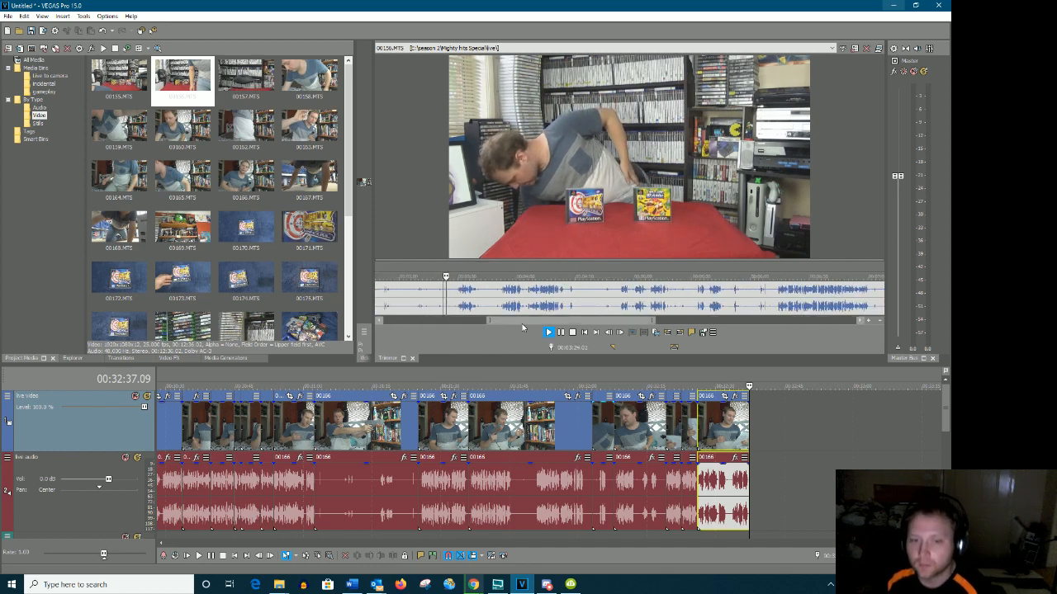
{"action": "key", "text": "space"}
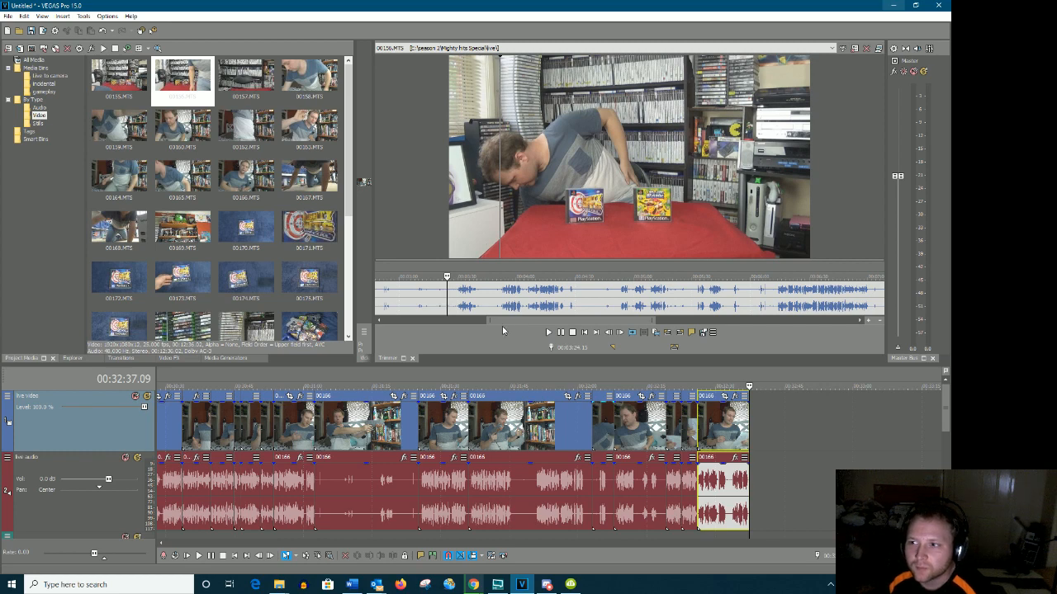
Play clip 00156 from about 00:03:28 and append the section from about 00:04:05 to 00:04:25 to the timeline's end
{"action": "left_click", "coordinate": [454, 302]}
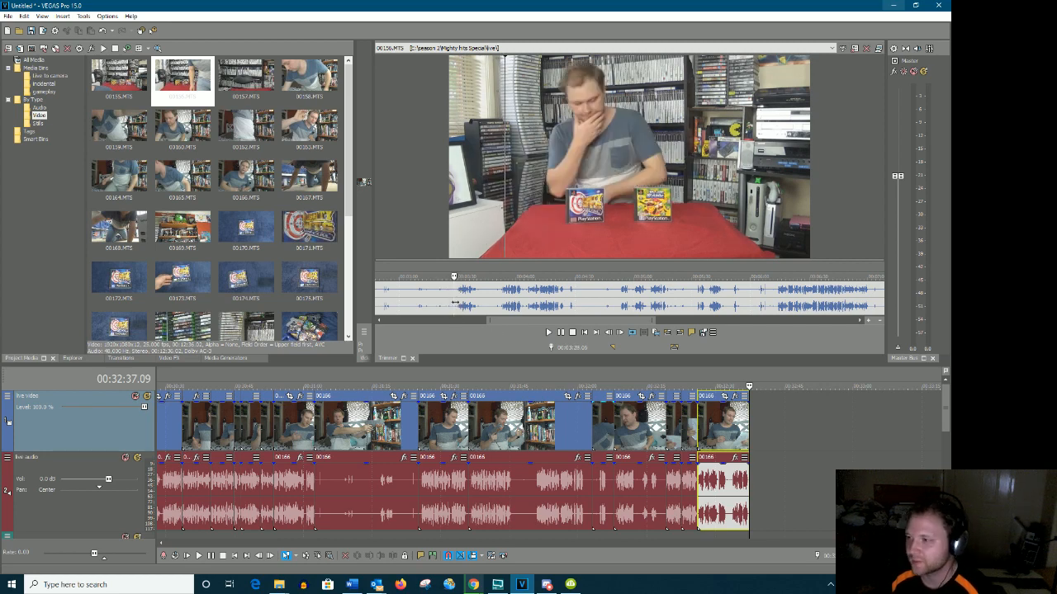
{"action": "key", "text": "space"}
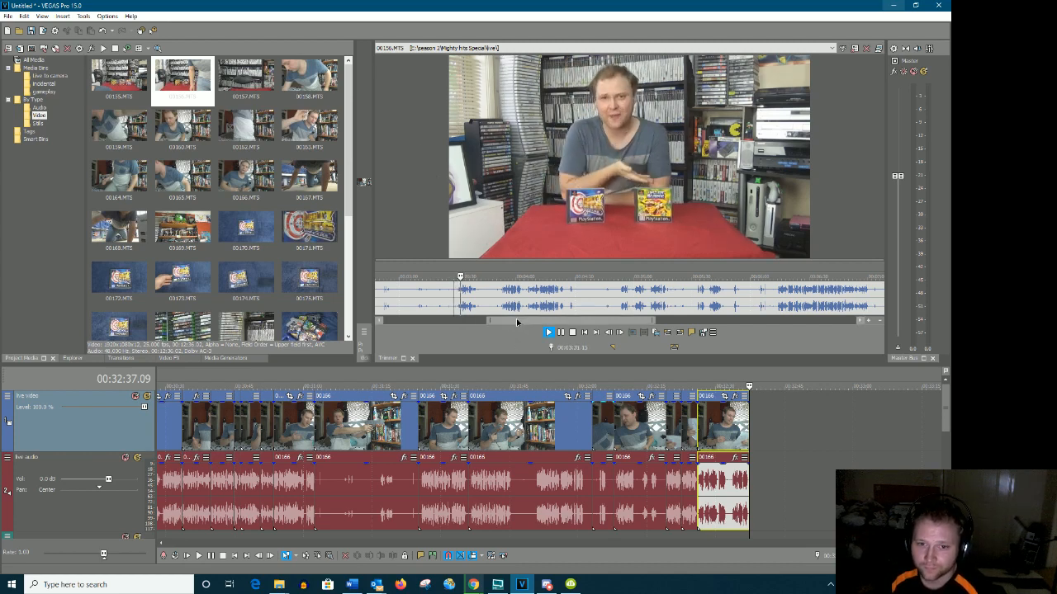
{"action": "left_click_drag", "start_coordinate": [516, 318], "coordinate": [523, 317]}
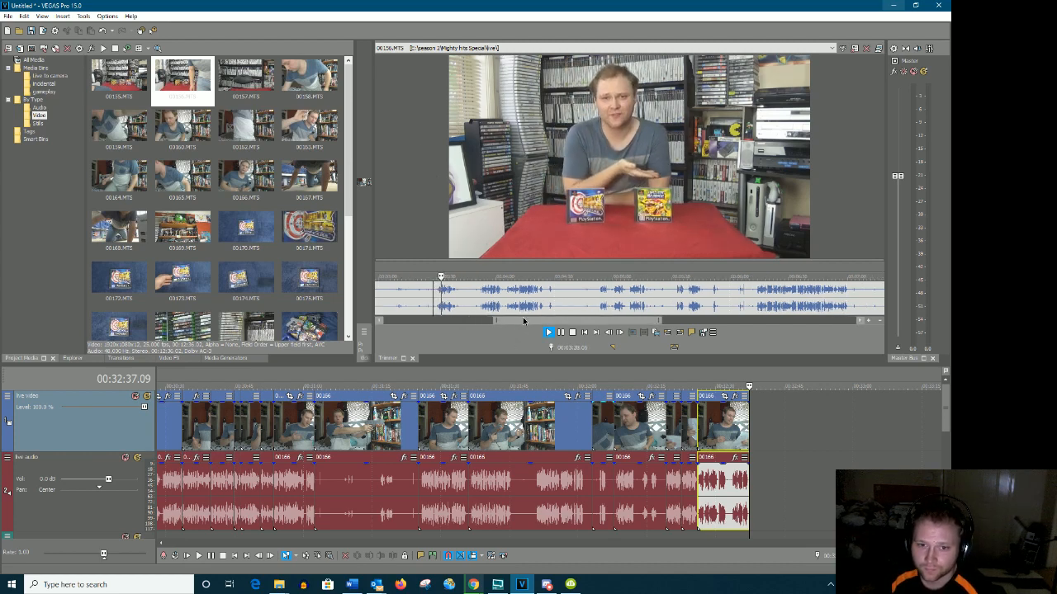
{"action": "key", "text": "Return"}
{"action": "left_click", "coordinate": [478, 302]}
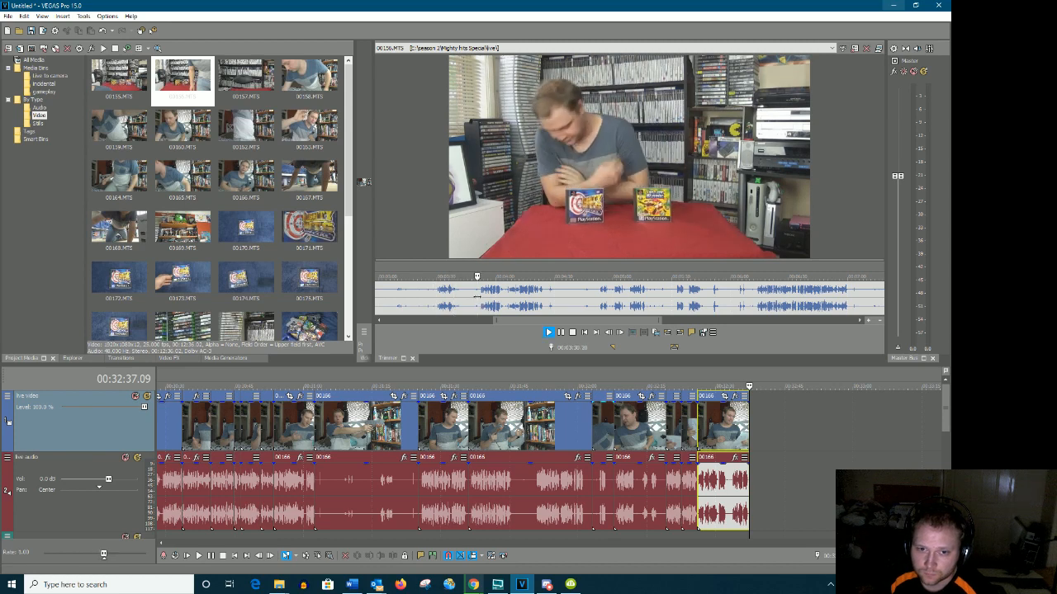
{"action": "key", "text": "Return"}
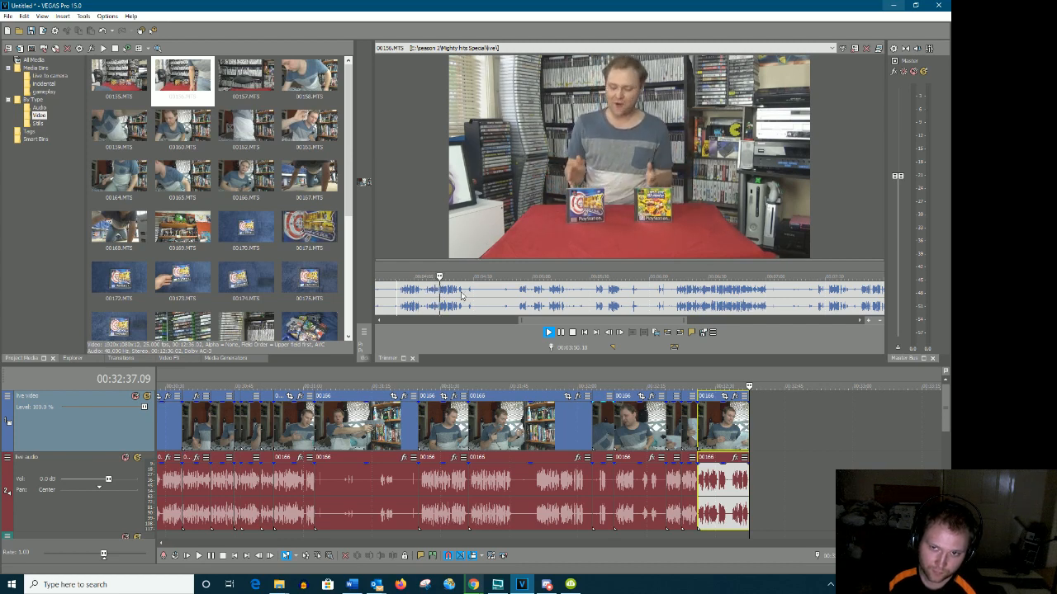
{"action": "key", "text": "space"}
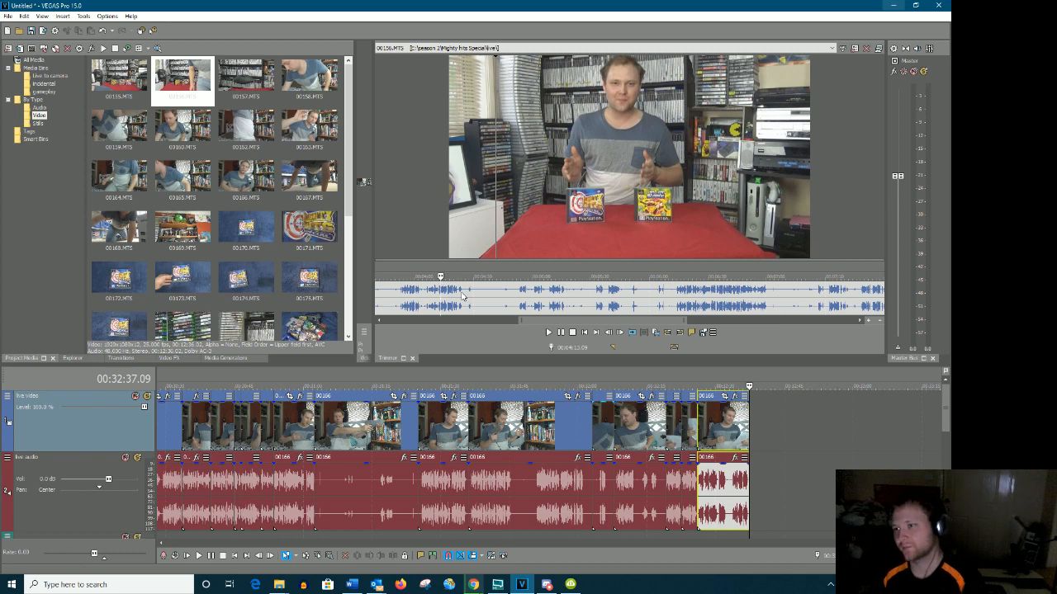
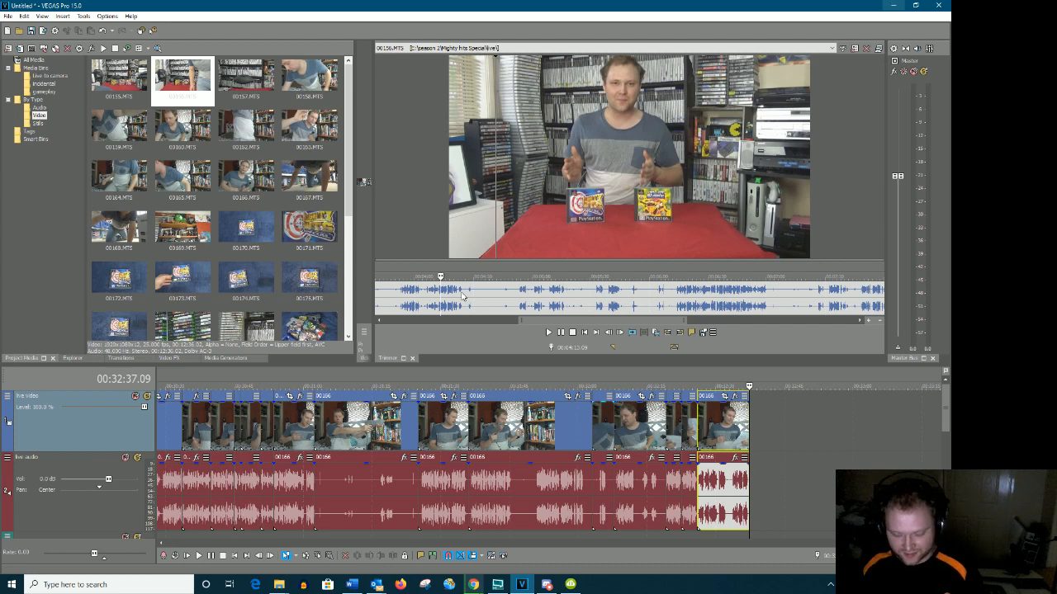
{"action": "left_click", "coordinate": [546, 332]}
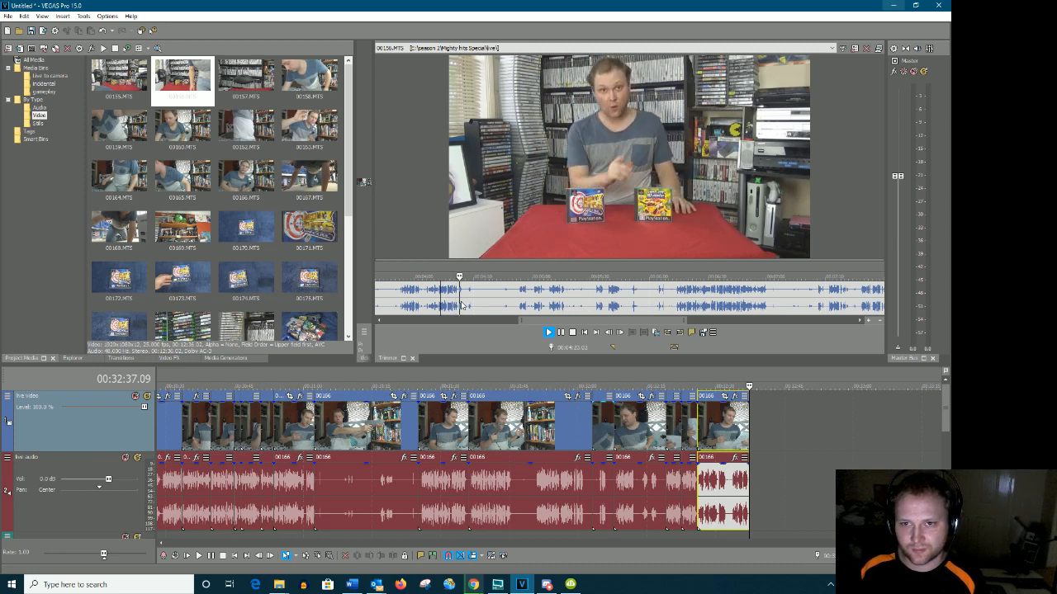
{"action": "key", "text": "Return"}
{"action": "left_click_drag", "start_coordinate": [425, 298], "coordinate": [750, 432]}
Play clip 00156 at about 00:04:54 and 00:06:13 to check the takes that follow the appended section
{"action": "left_click", "coordinate": [520, 304]}
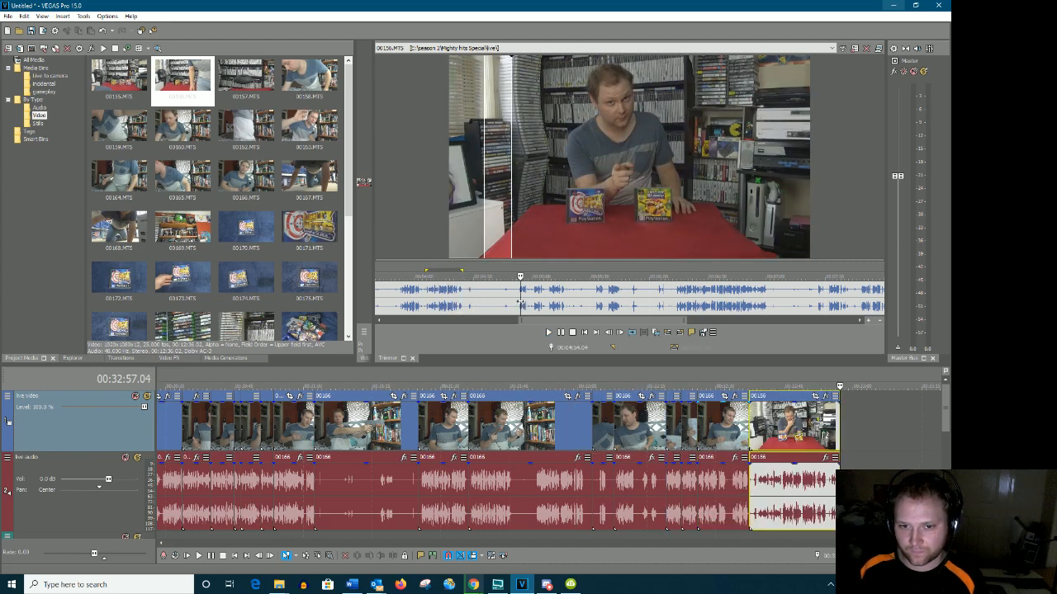
{"action": "key", "text": "Return"}
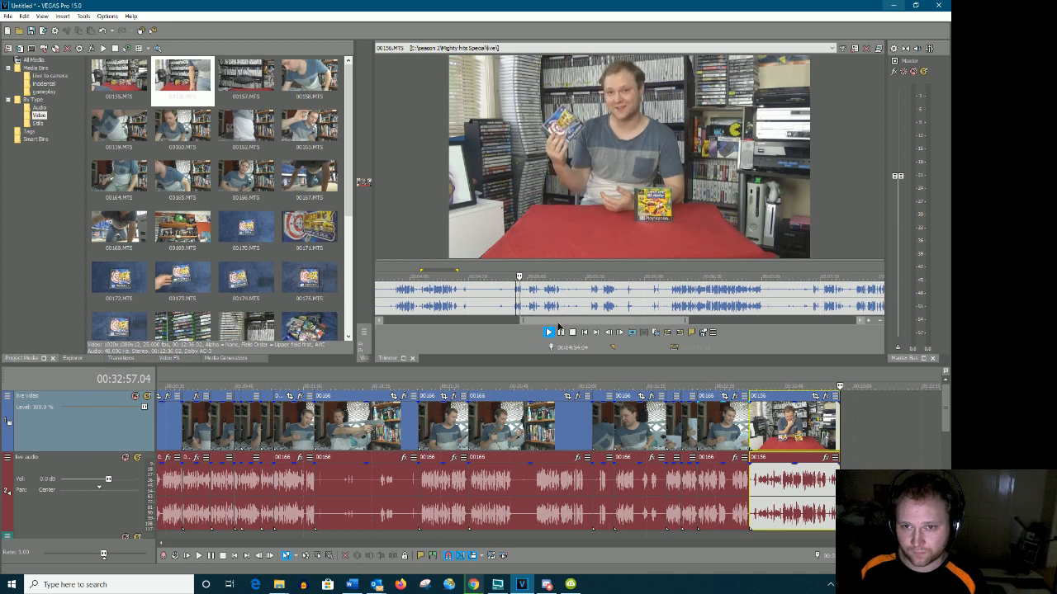
{"action": "left_click", "coordinate": [679, 305]}
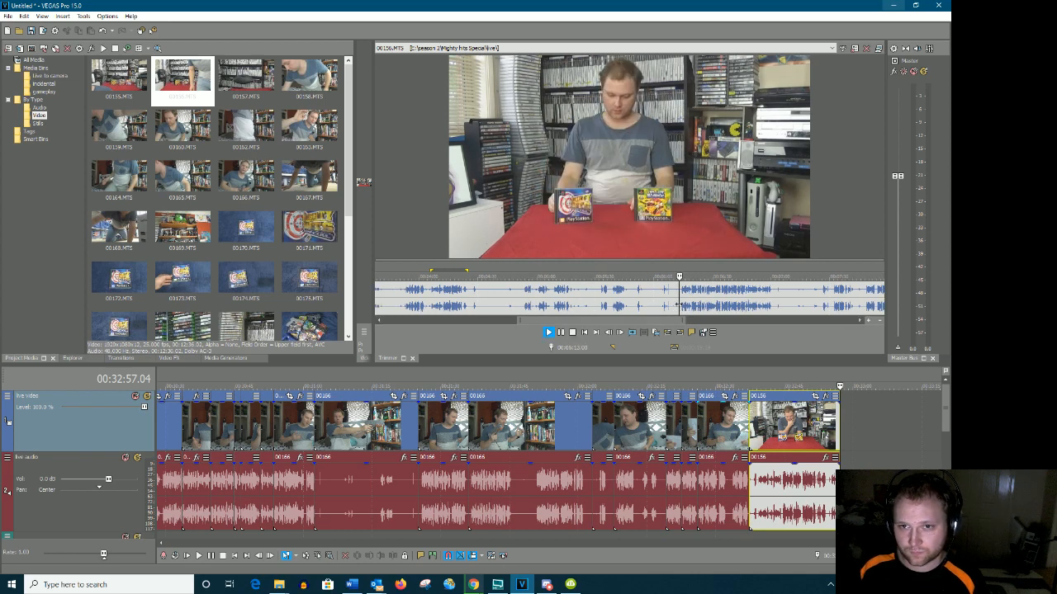
{"action": "key", "text": "Return"}
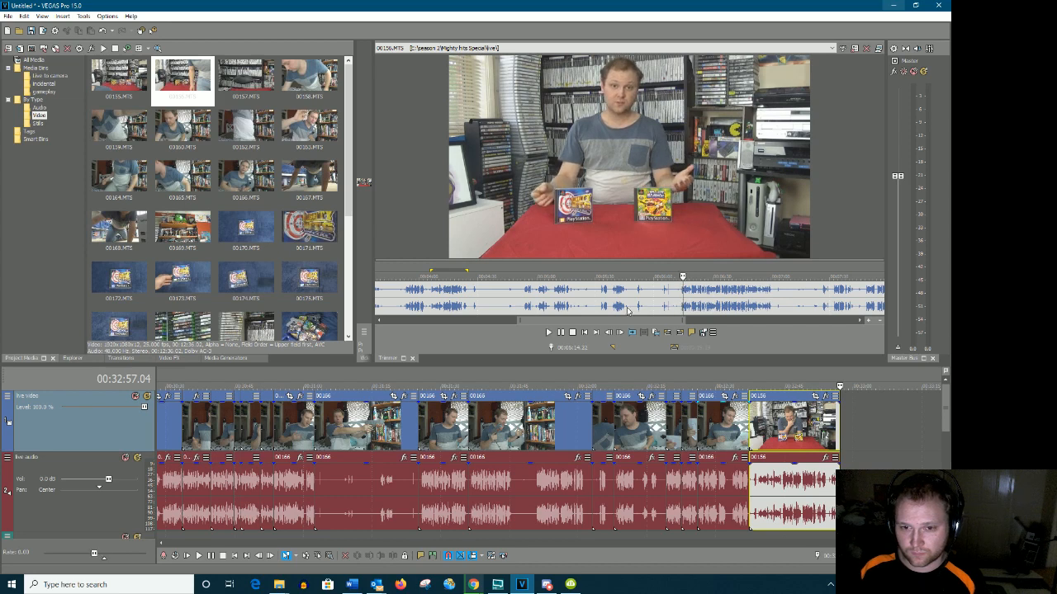
{"action": "key", "text": "Return"}
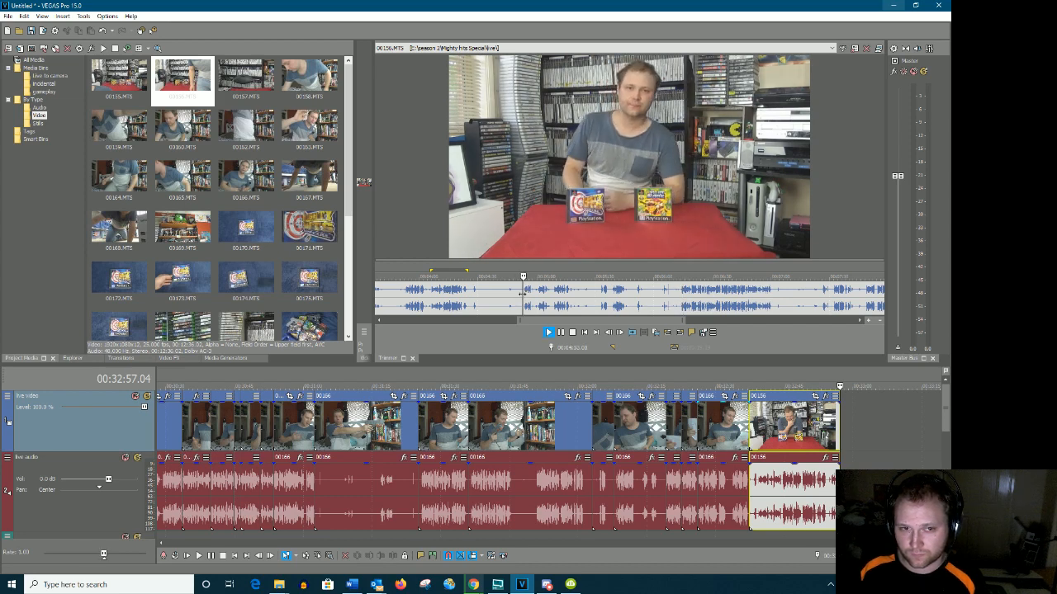
{"action": "key", "text": "Return"}
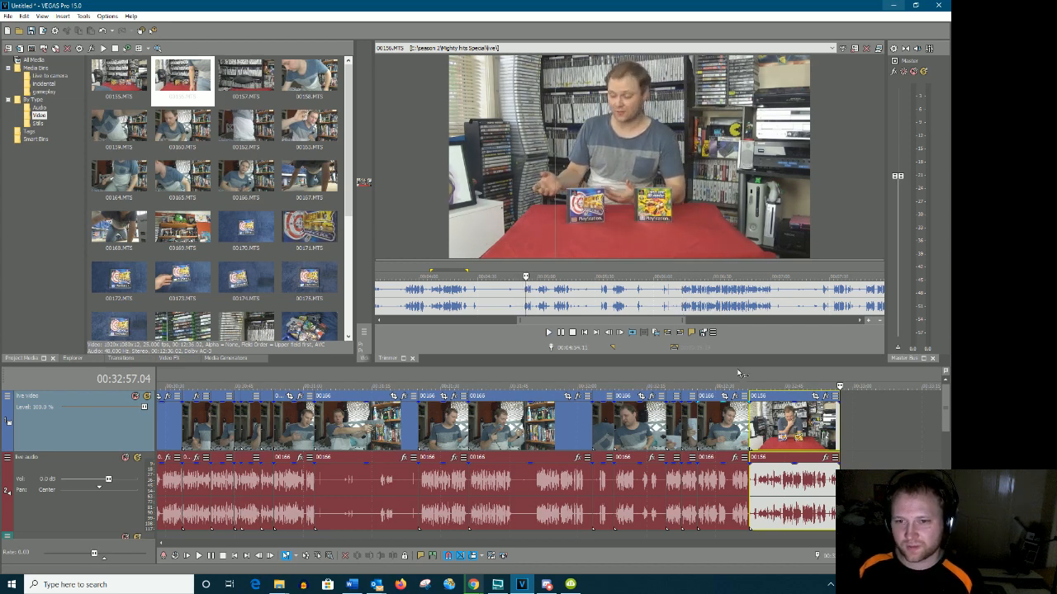
{"action": "scroll", "coordinate": [799, 306], "scroll_direction": "up", "scroll_amount": 3}
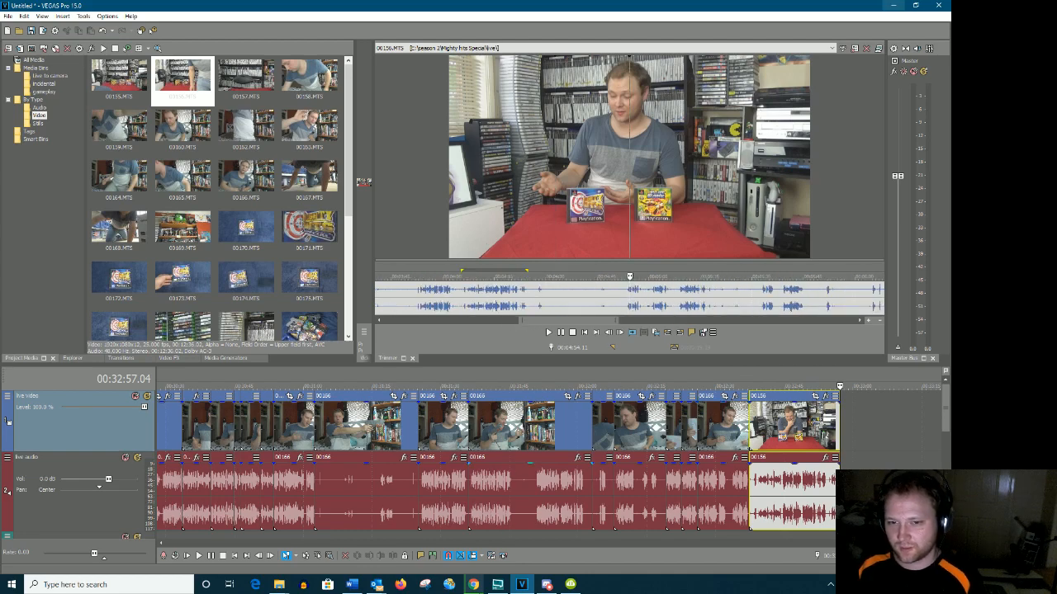
Switch to the Mighty Hits Special script in Word, read the closing paragraphs before the song, and return to the VEGAS project
{"action": "mouse_move", "coordinate": [351, 582]}
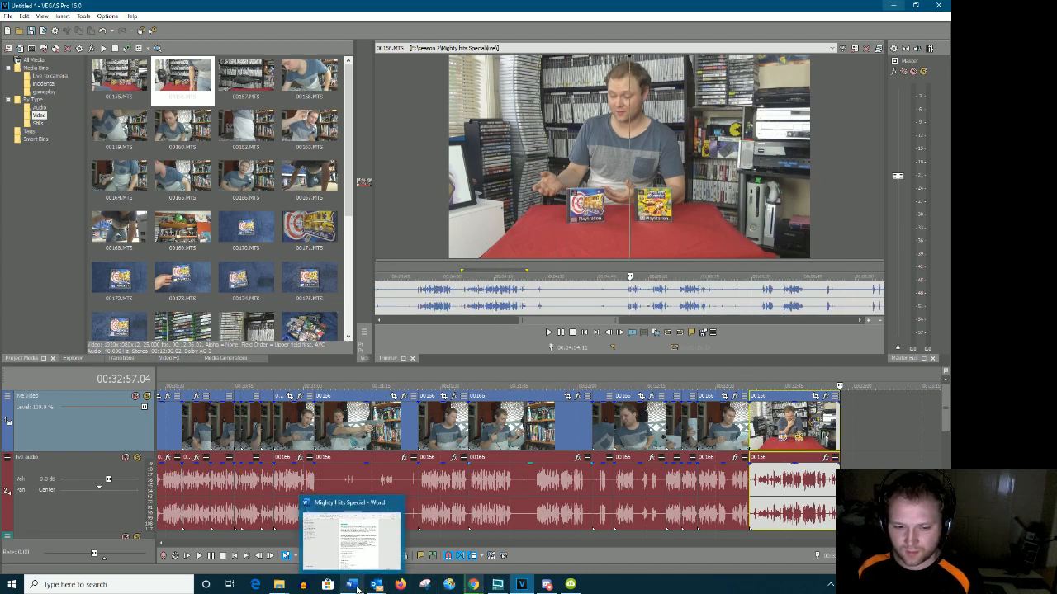
{"action": "left_click", "coordinate": [369, 548]}
{"action": "scroll", "coordinate": [444, 528], "scroll_direction": "down", "scroll_amount": 10}
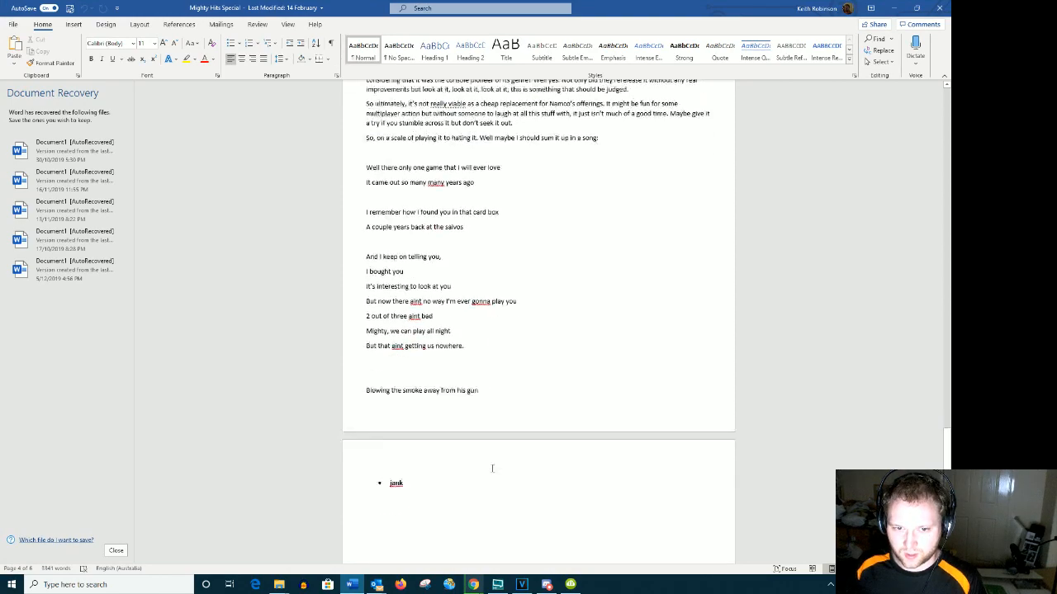
{"action": "scroll", "coordinate": [445, 525], "scroll_direction": "up", "scroll_amount": 10}
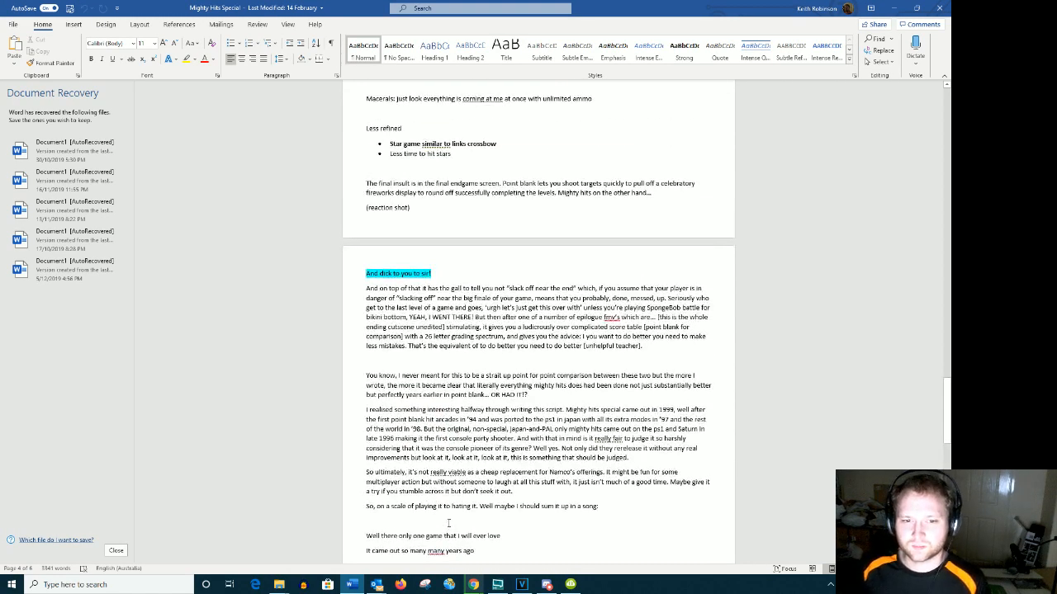
{"action": "scroll", "coordinate": [345, 428], "scroll_direction": "down", "scroll_amount": 1}
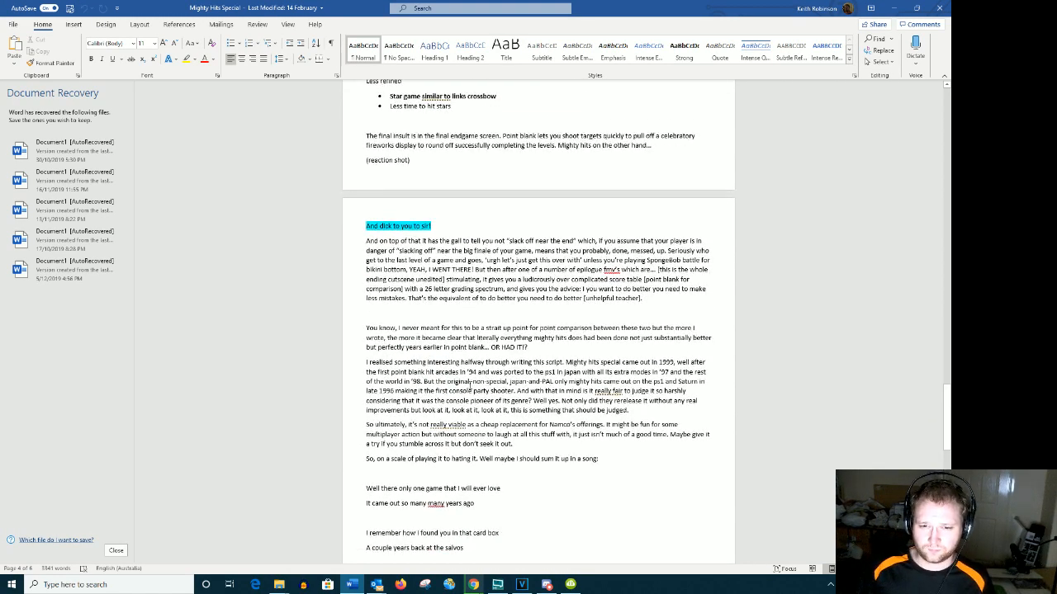
{"action": "scroll", "coordinate": [536, 355], "scroll_direction": "down", "scroll_amount": 1}
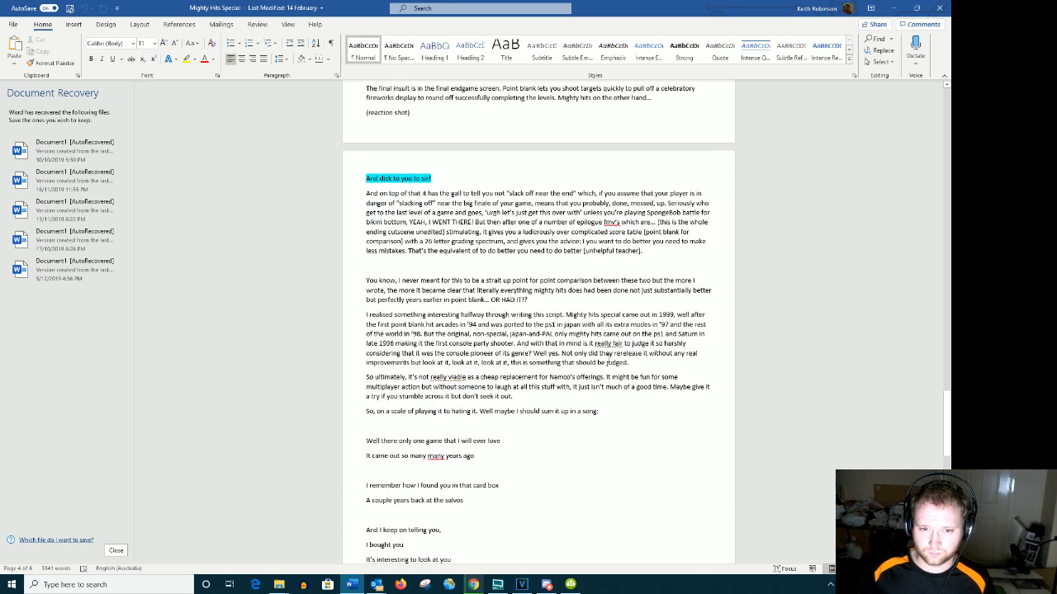
{"action": "left_click_drag", "start_coordinate": [410, 325], "coordinate": [609, 347]}
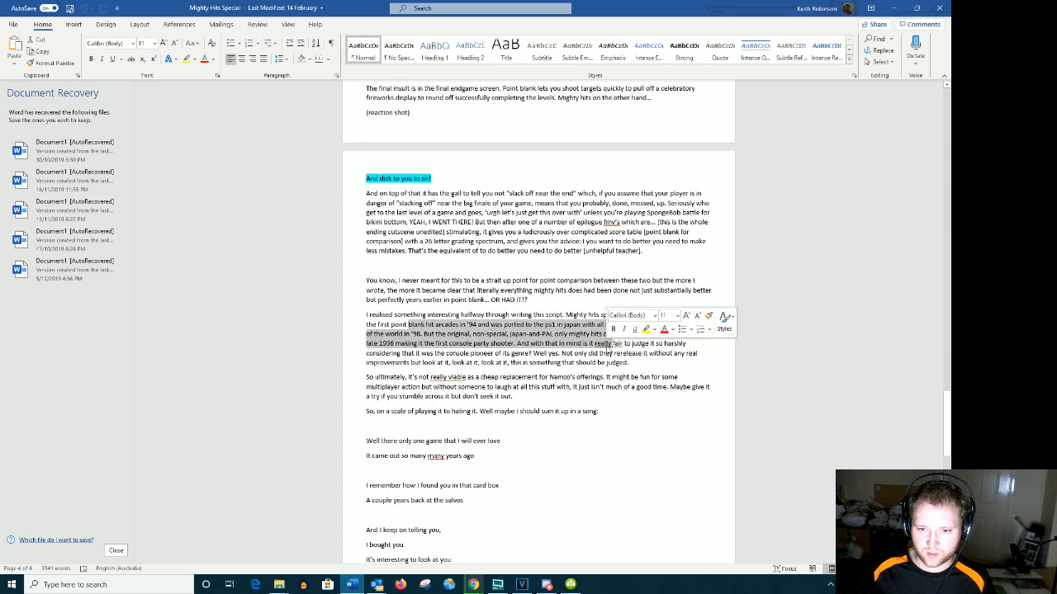
{"action": "left_click", "coordinate": [676, 401]}
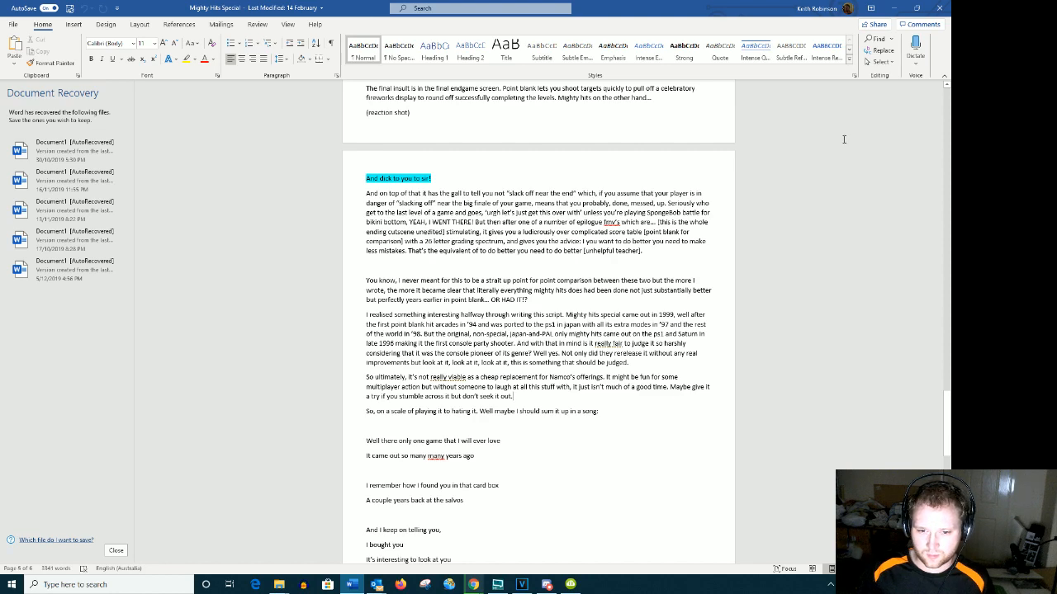
{"action": "left_click", "coordinate": [894, 9]}
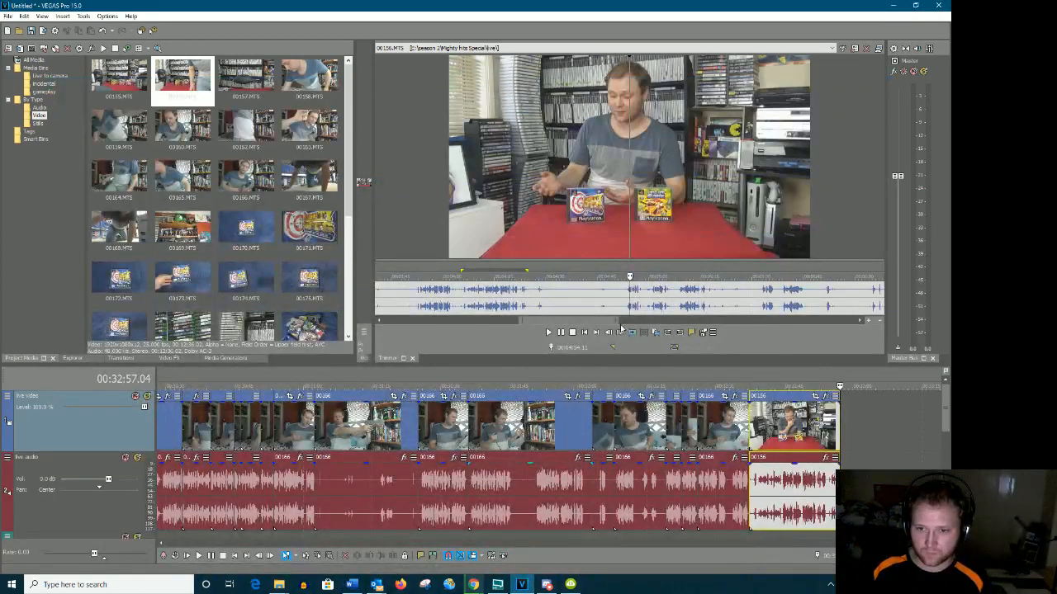
Play clip 00156 within the appended section and at about 00:06:33 and 00:07:52 to check the remaining takes
{"action": "left_click", "coordinate": [503, 302]}
{"action": "key", "text": "space"}
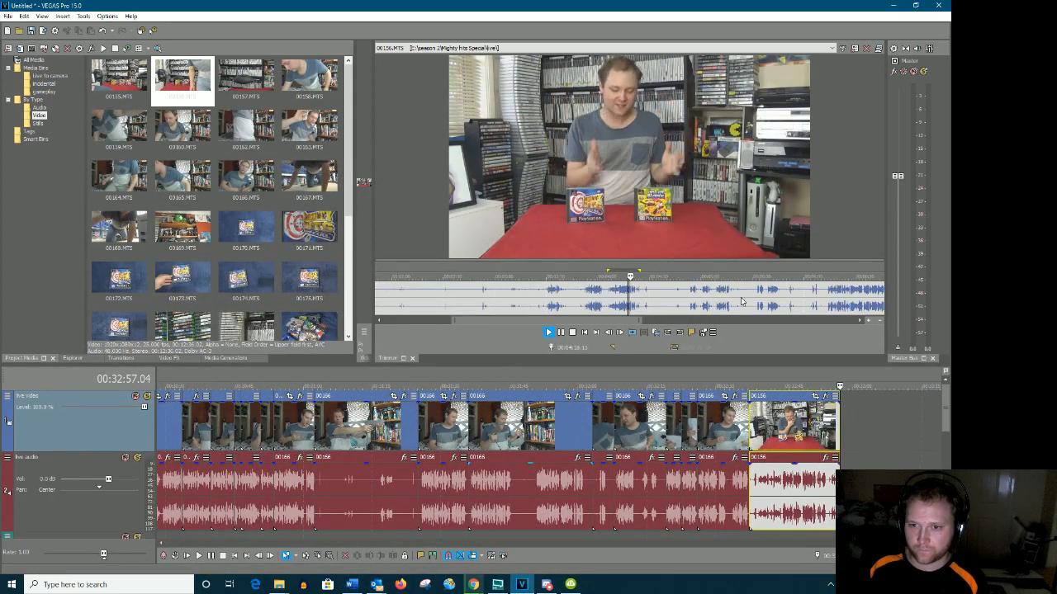
{"action": "left_click", "coordinate": [710, 302]}
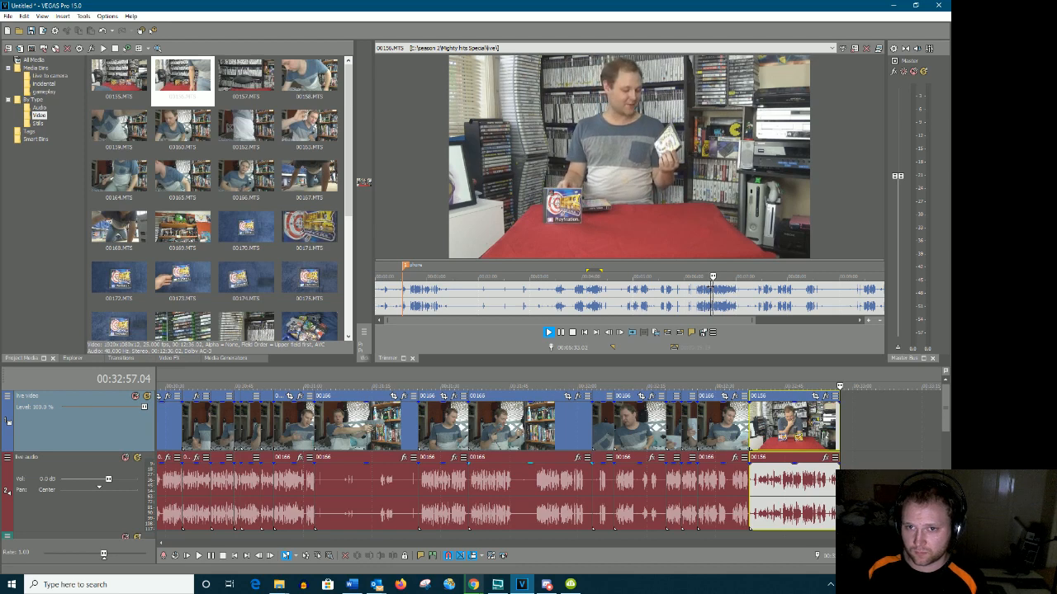
{"action": "key", "text": "space"}
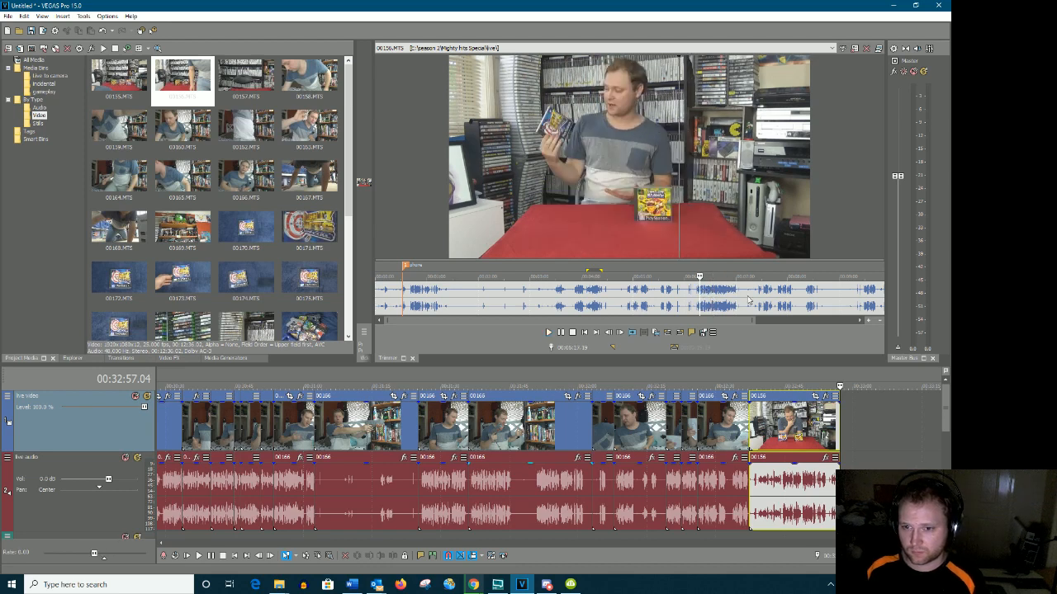
{"action": "left_click", "coordinate": [780, 295]}
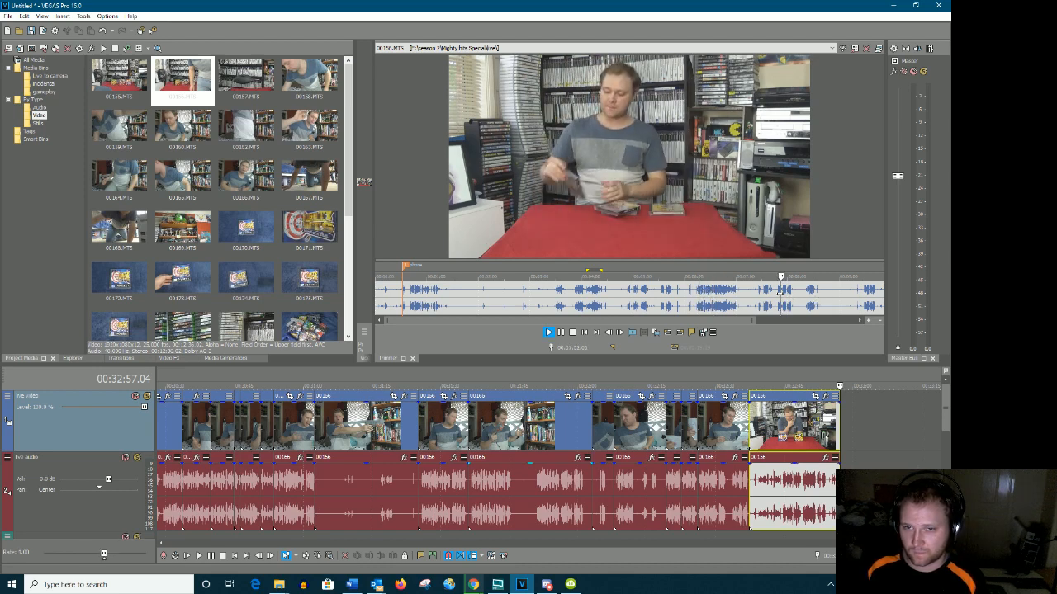
{"action": "scroll", "coordinate": [469, 303], "scroll_direction": "down", "scroll_amount": 2}
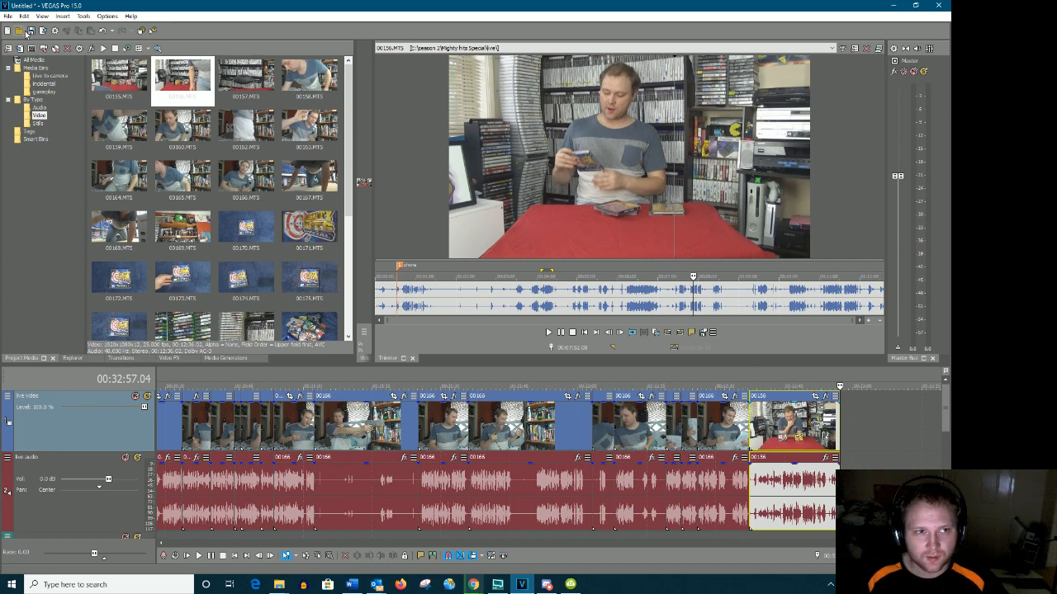
Save the project as "mhs project1" in the season 2 folder's Mighty hits Special subfolder, and leave the VEGAS window
{"action": "left_click", "coordinate": [8, 16]}
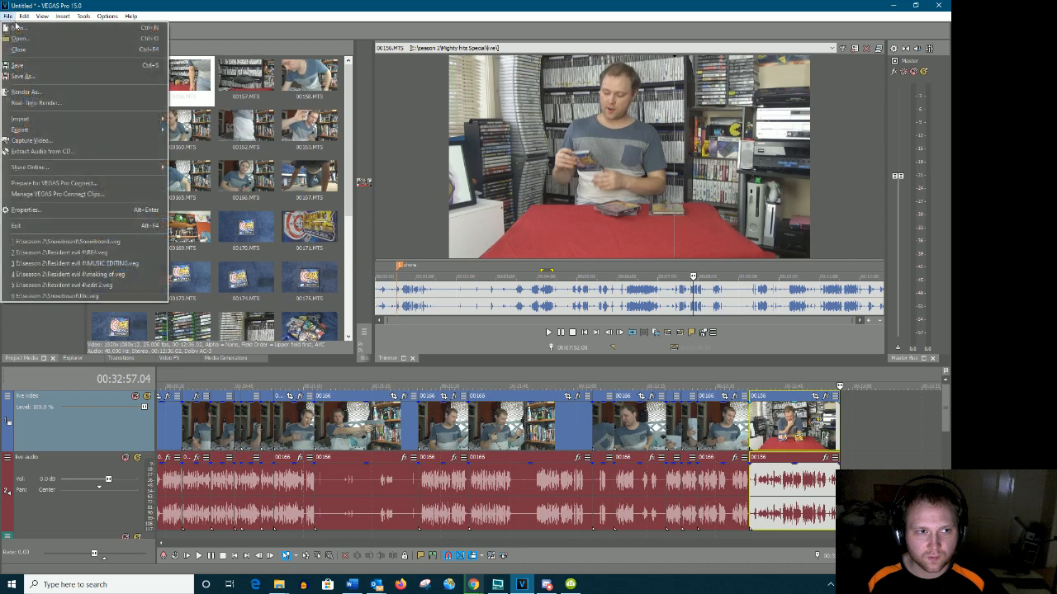
{"action": "left_click", "coordinate": [48, 76]}
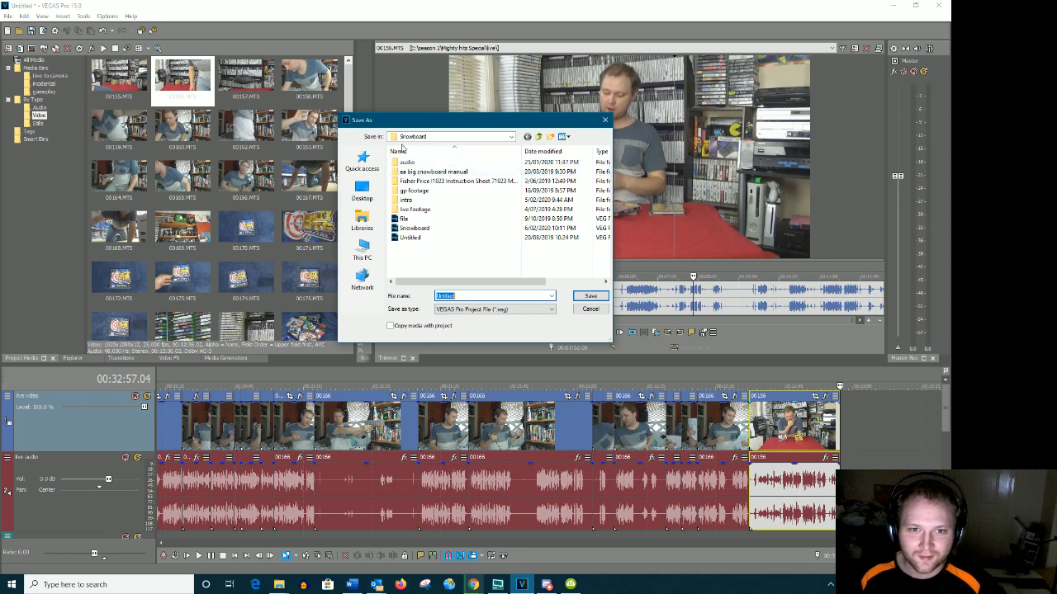
{"action": "left_click", "coordinate": [512, 137]}
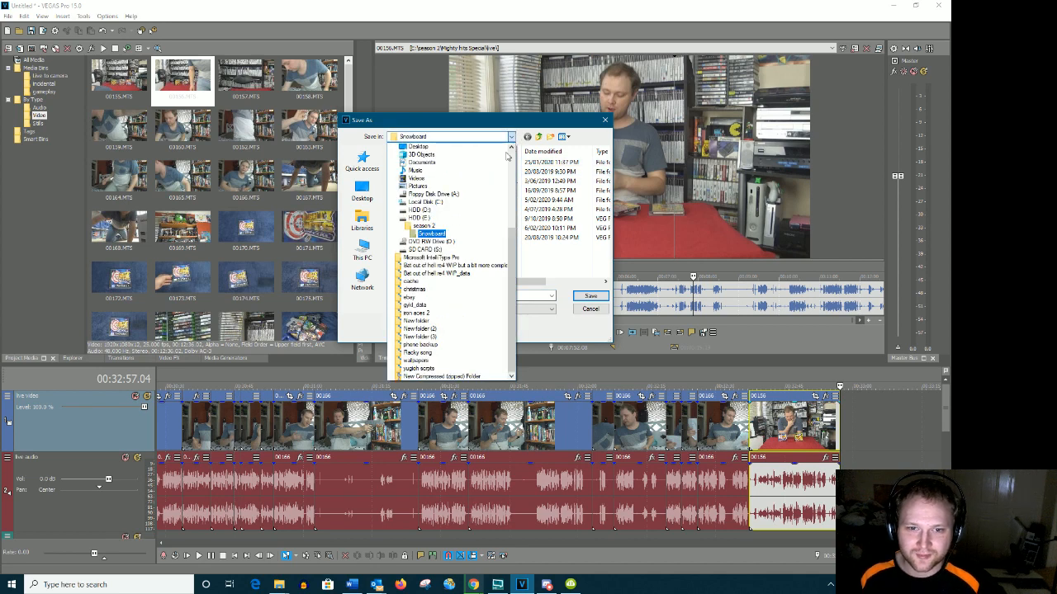
{"action": "left_click", "coordinate": [424, 226]}
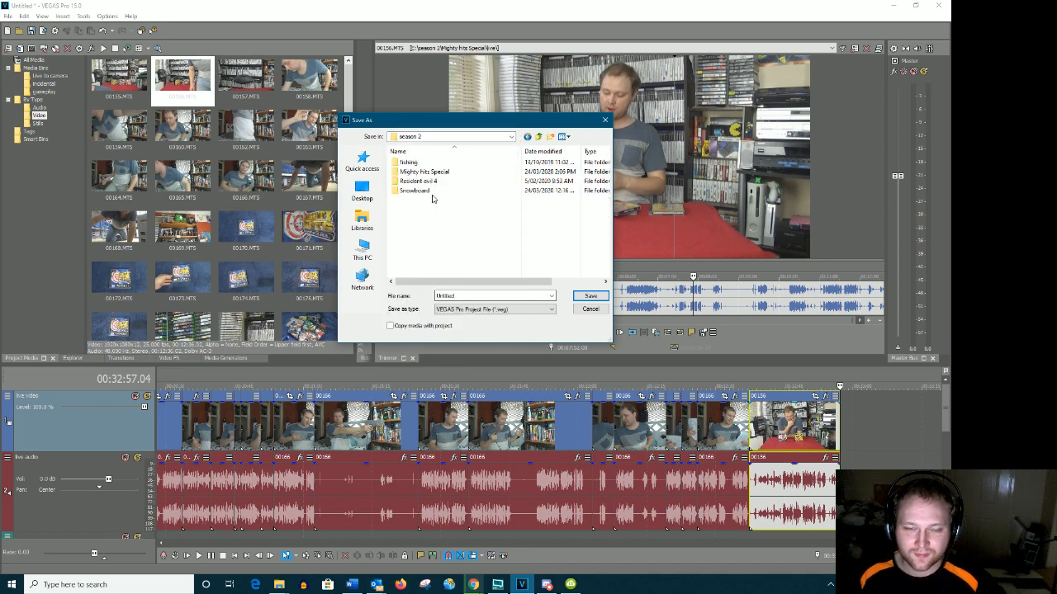
{"action": "double_click", "coordinate": [424, 171]}
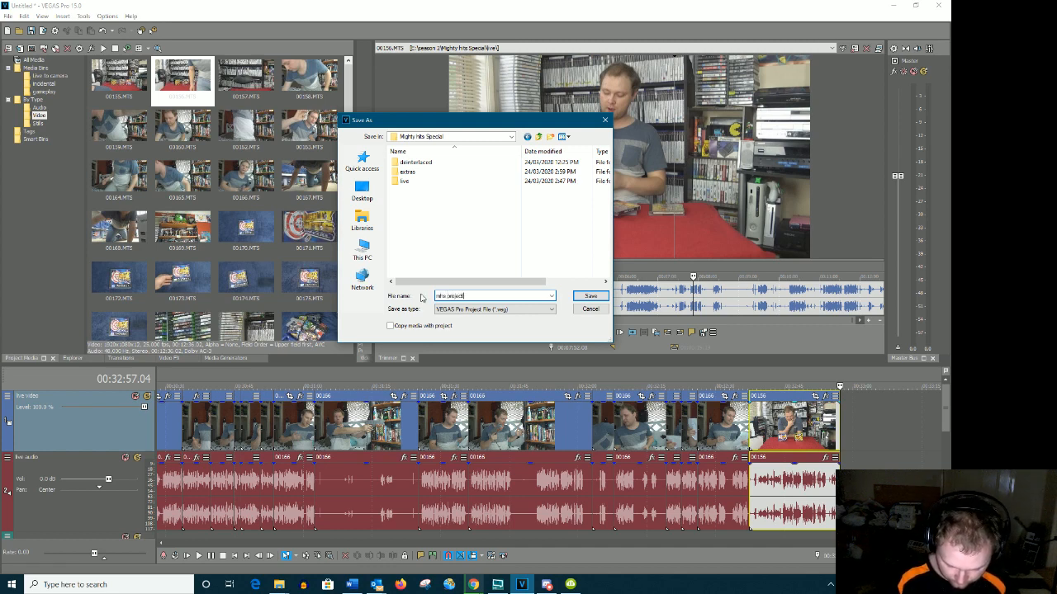
{"action": "left_click", "coordinate": [591, 299]}
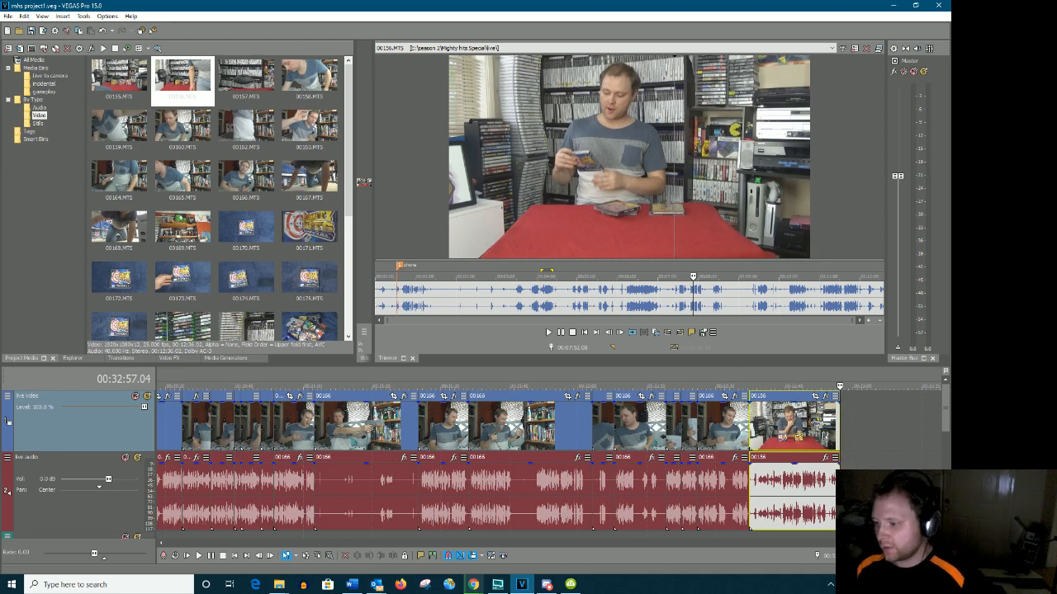
{"action": "key", "text": "alt+Tab"}
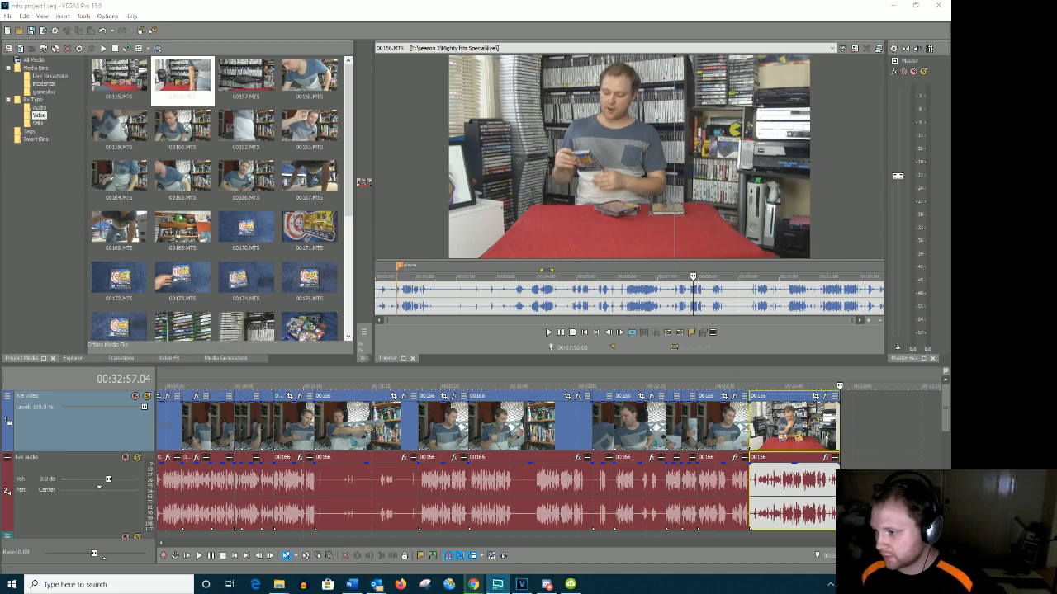